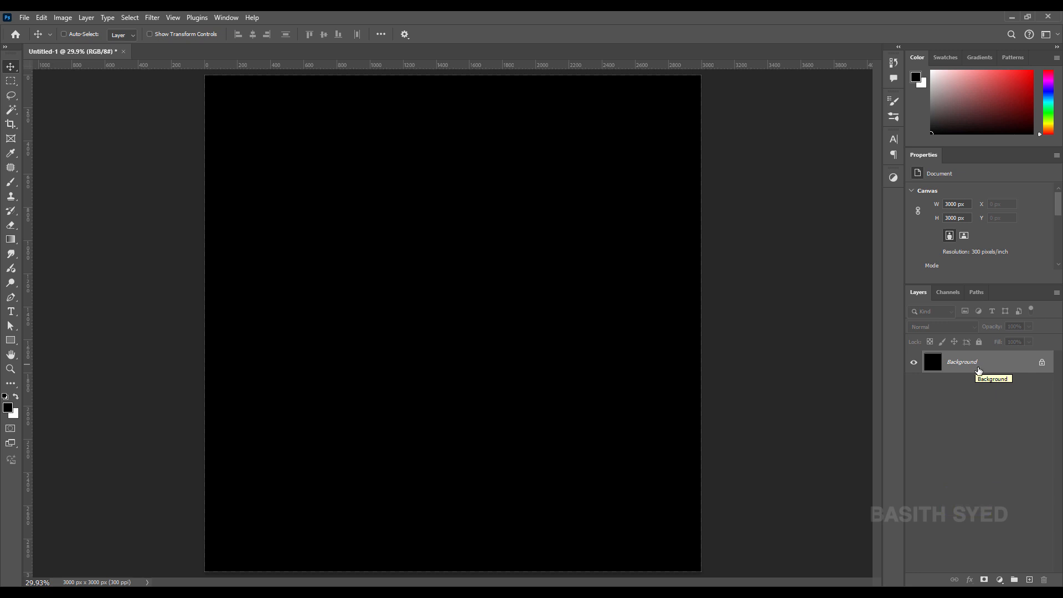
Step: Activate the Pen tool in Shape mode with no fill and a white (ffffff) stroke
left_click(12, 64)
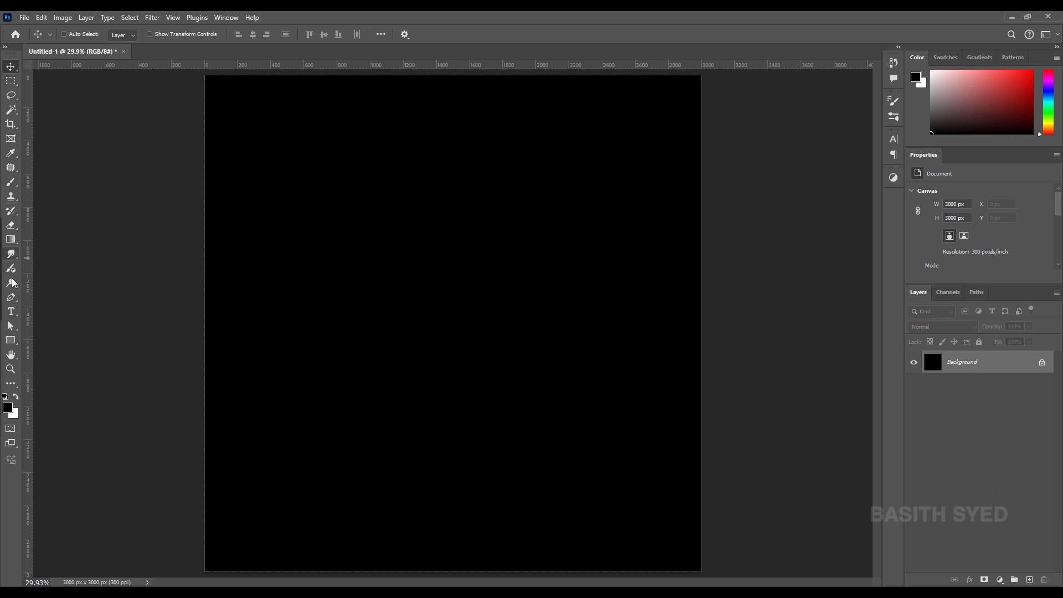
left_click(12, 300)
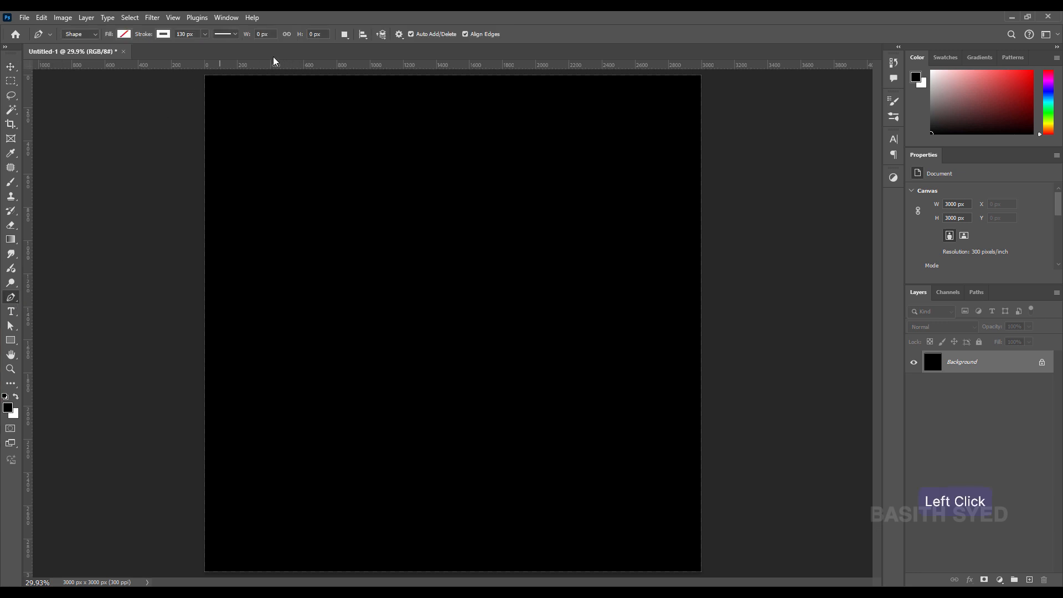
left_click(113, 34)
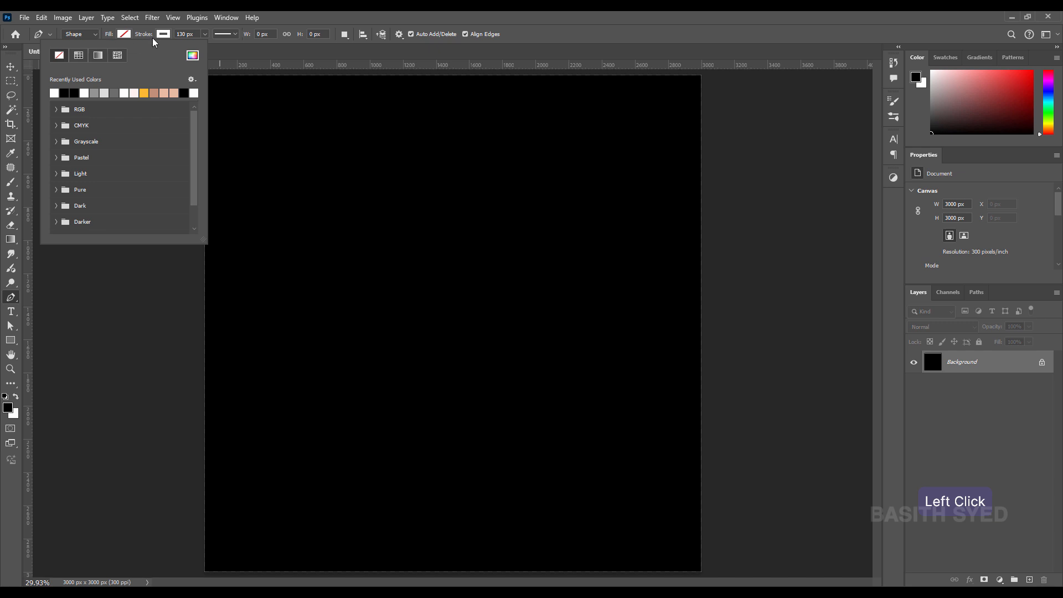
left_click(460, 13)
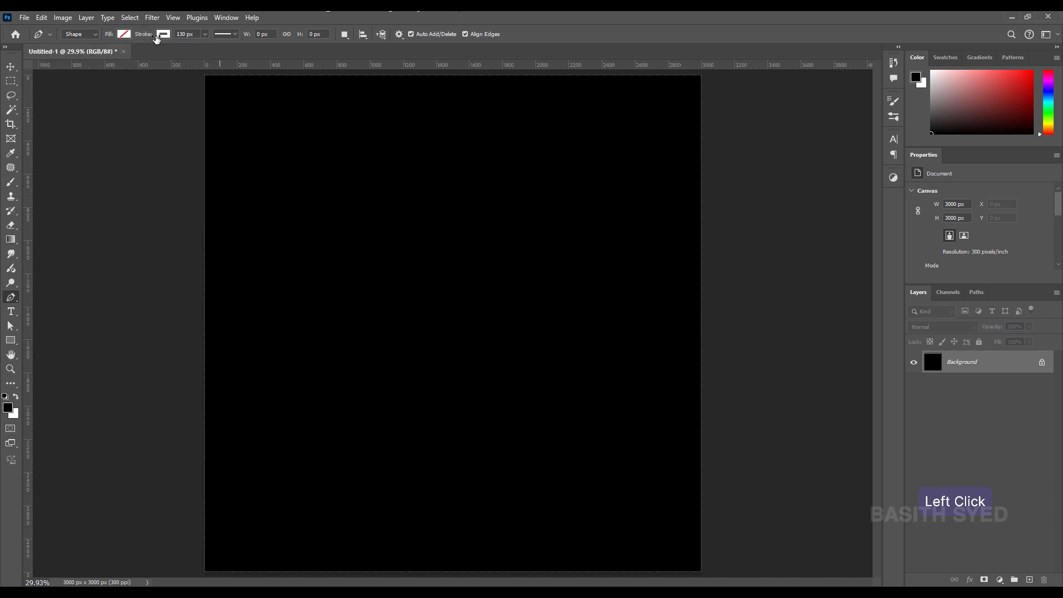
left_click(163, 34)
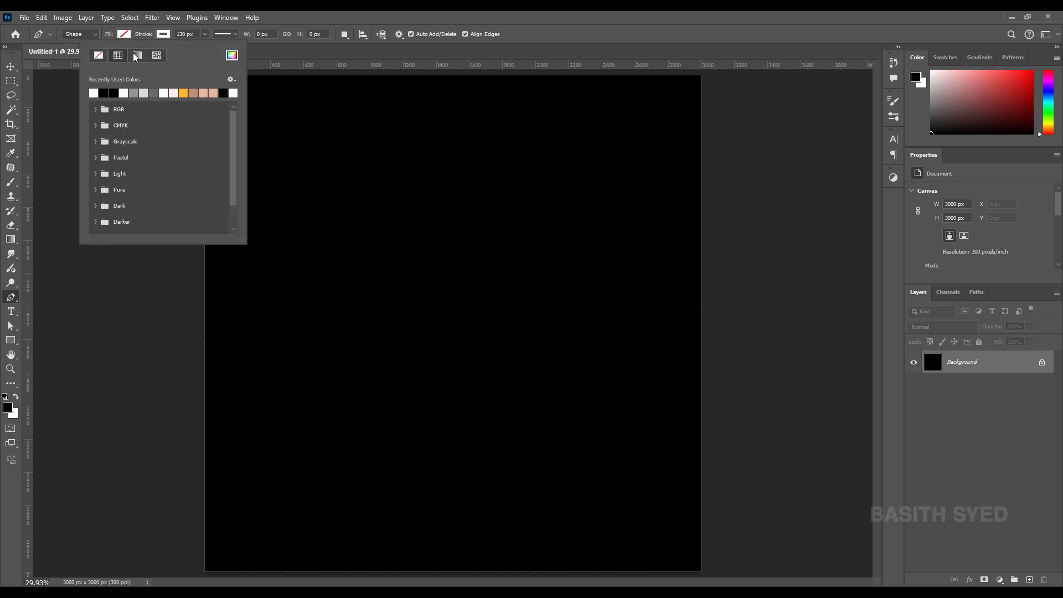
left_click(231, 54)
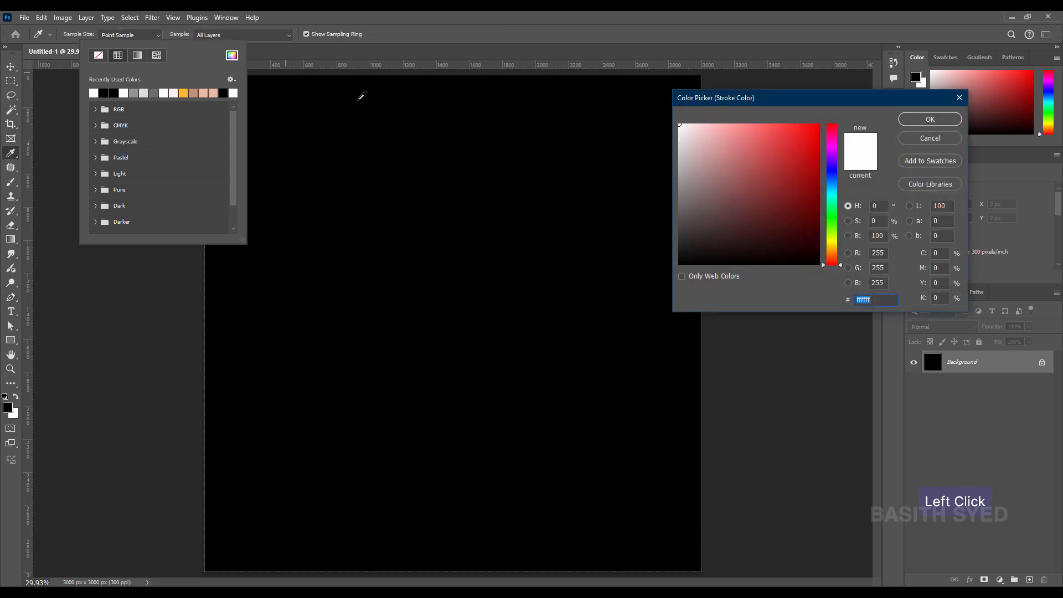
left_click(931, 119)
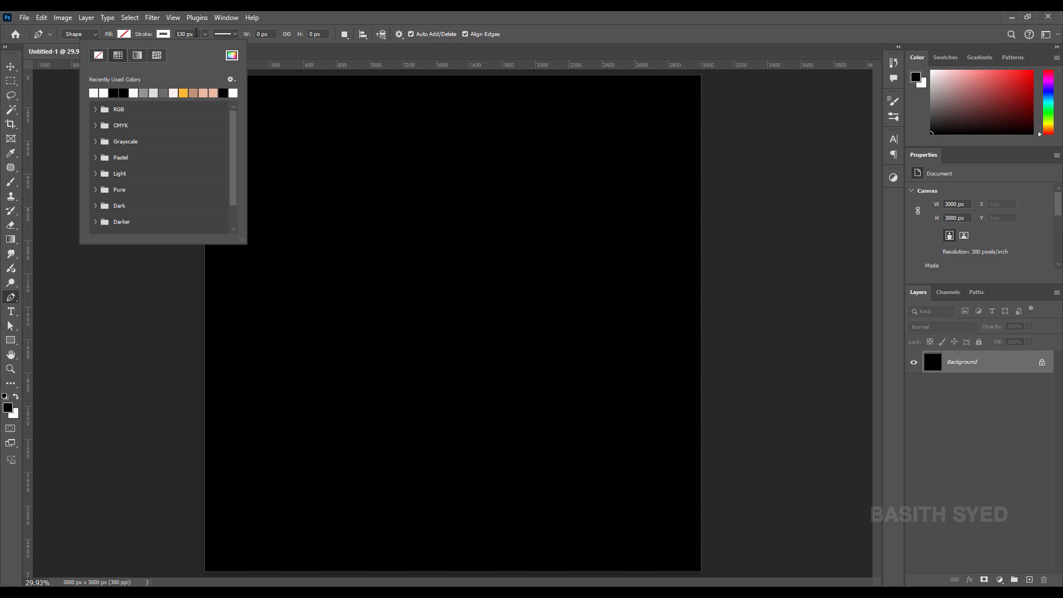
Step: Set the Pen tool's stroke width to 150 px
left_click(187, 33)
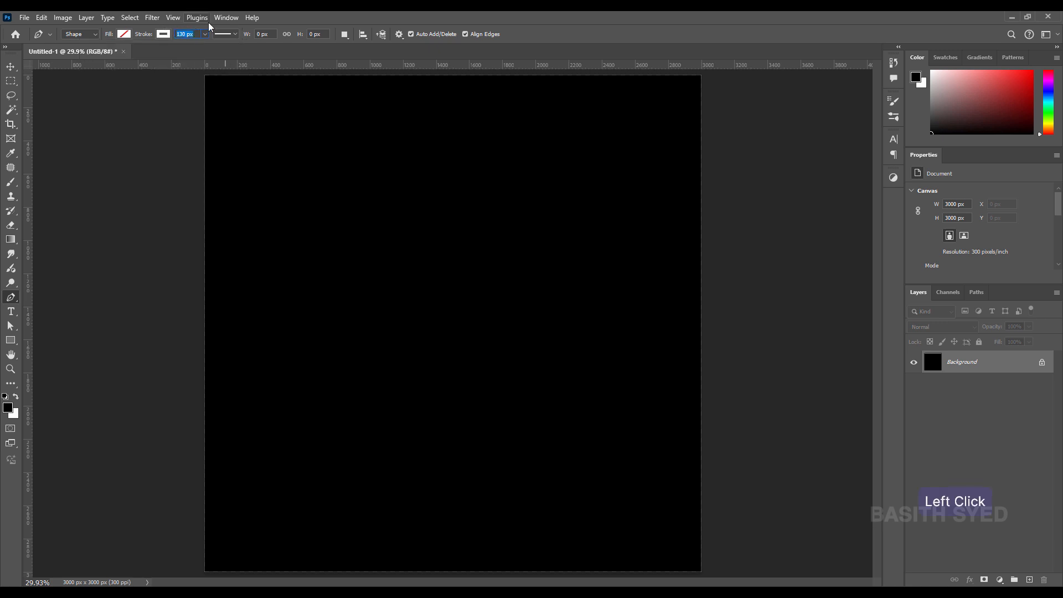
type("150")
key("Return")
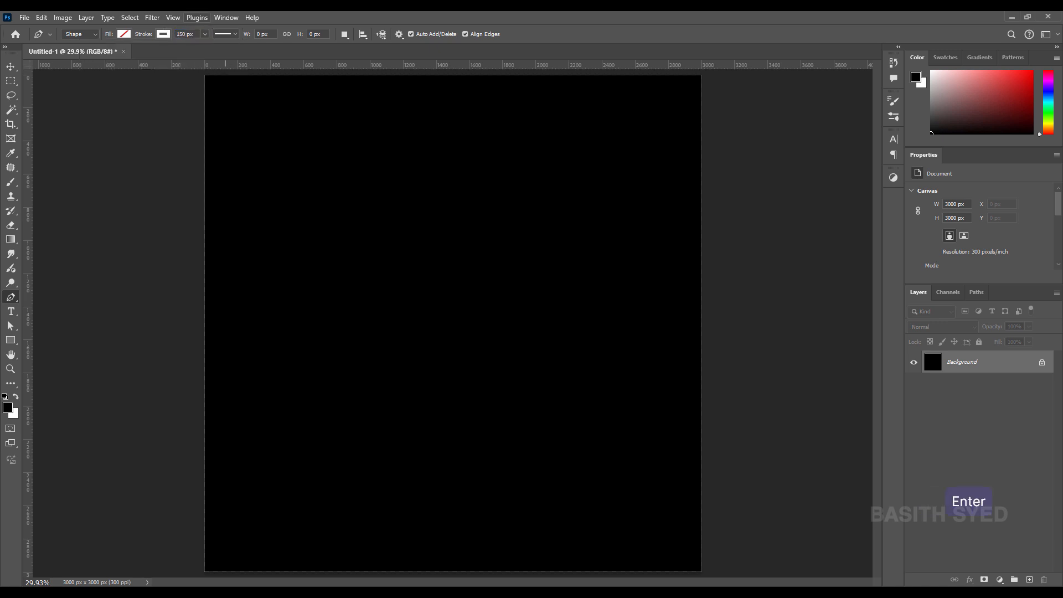
left_click(308, 16)
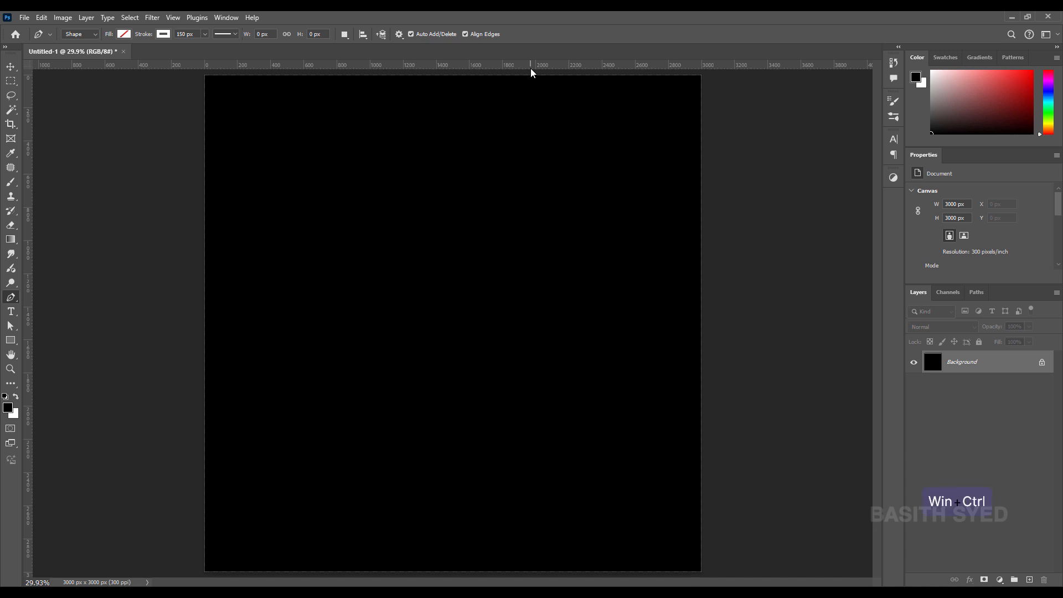
Step: Place horizontal guides at about 990 and 1820 px and vertical guides at about 570 and 2490 px
key("ctrl+r")
key("ctrl+r")
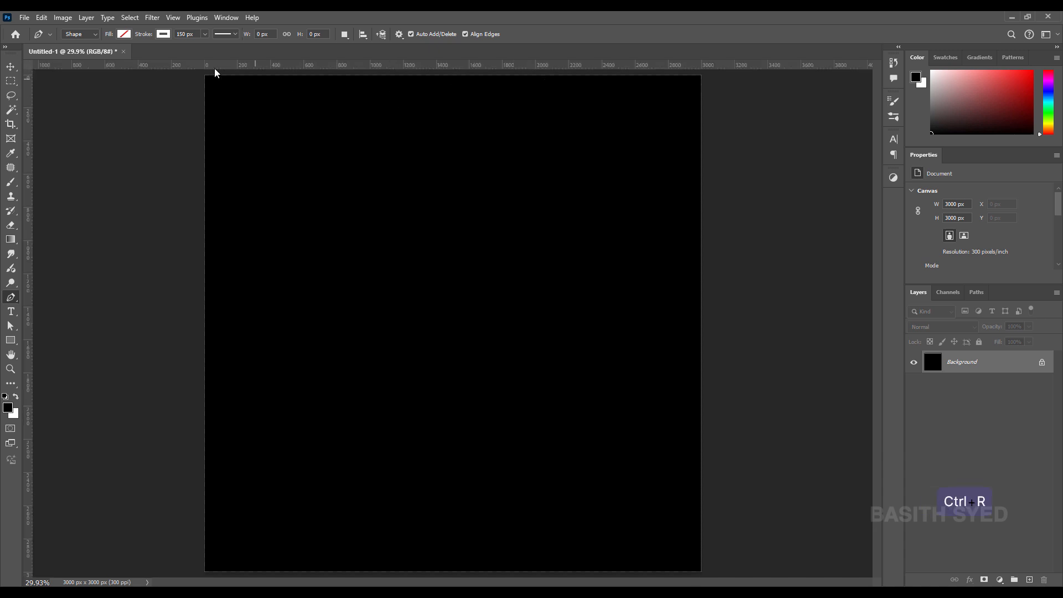
left_click(11, 66)
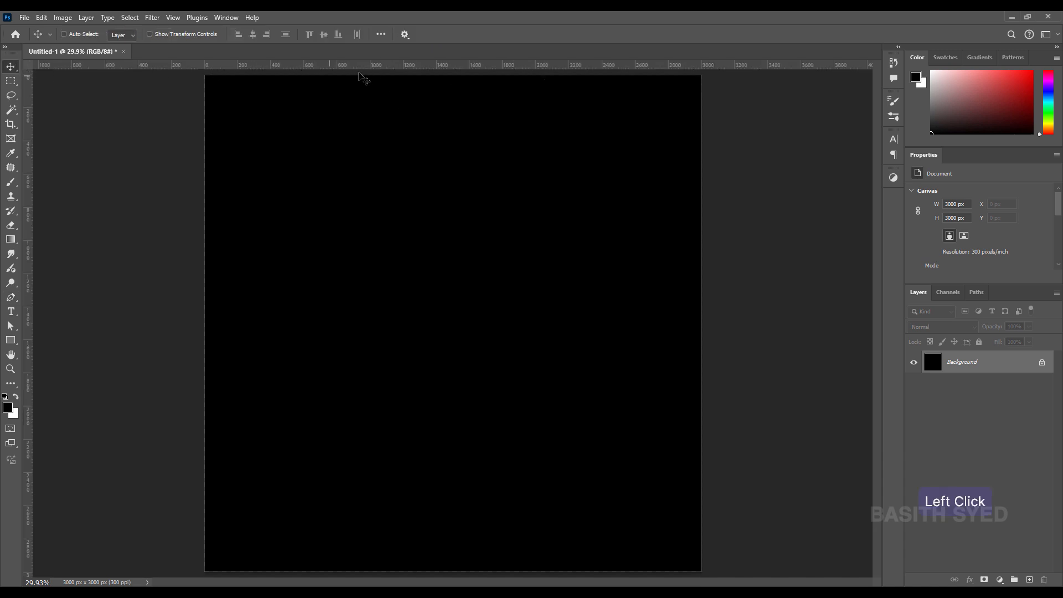
left_click_drag(370, 66, 435, 238)
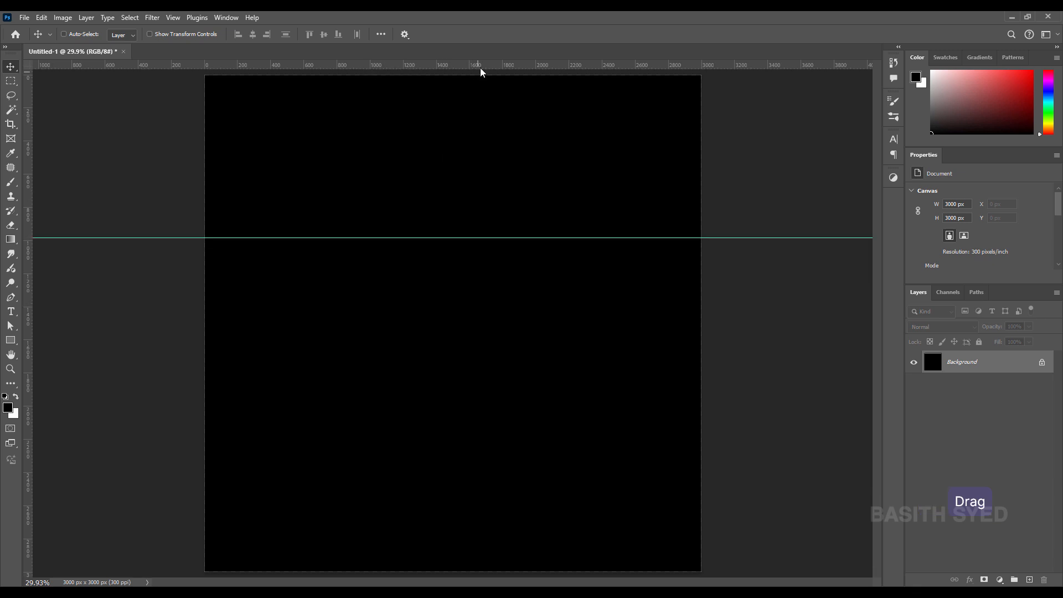
left_click_drag(480, 72, 488, 375)
left_click_drag(28, 281, 299, 316)
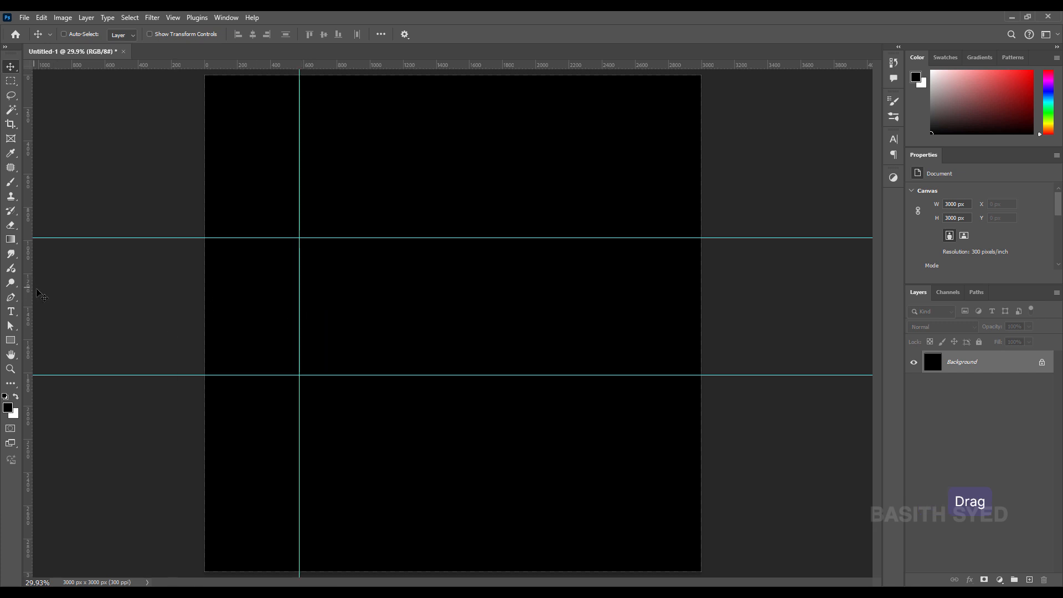
left_click_drag(27, 296, 617, 315)
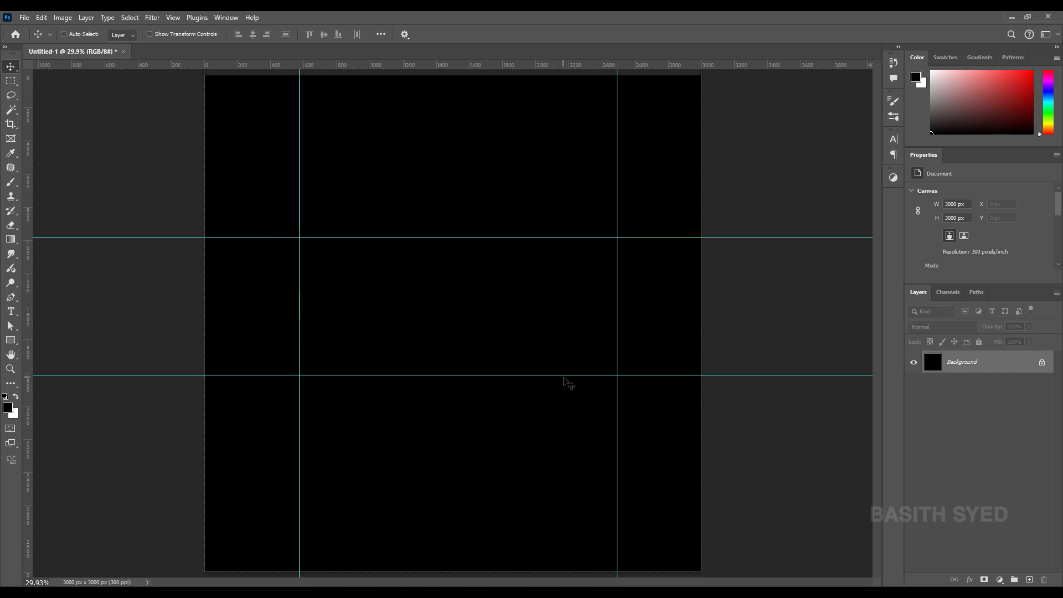
Step: Reposition the horizontal guides to about 1050 and 1890 px and the vertical guides to about 530 and 2470 px
left_click_drag(565, 374, 560, 386)
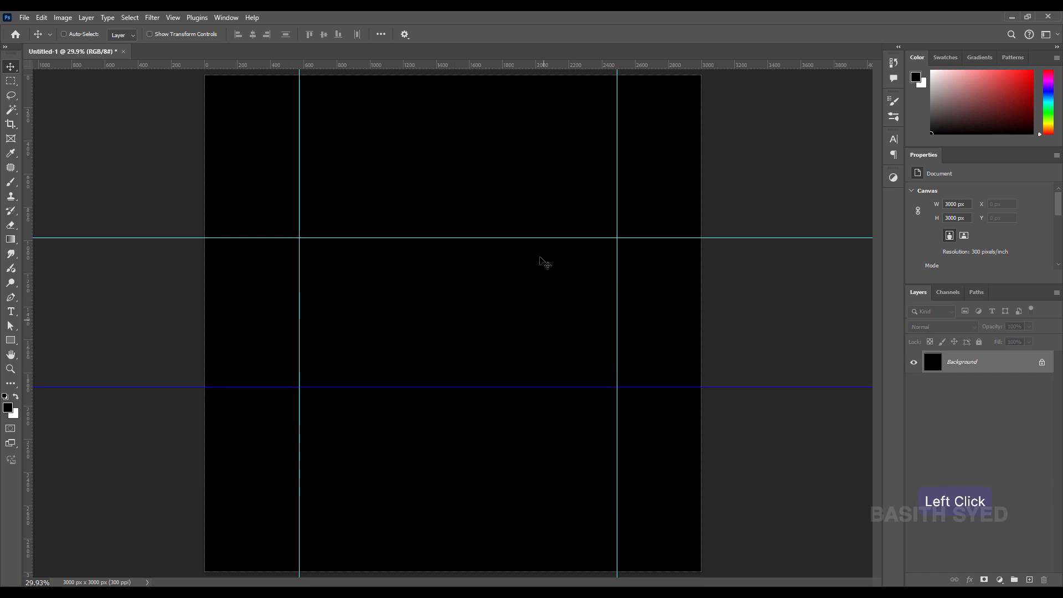
left_click_drag(542, 238, 545, 247)
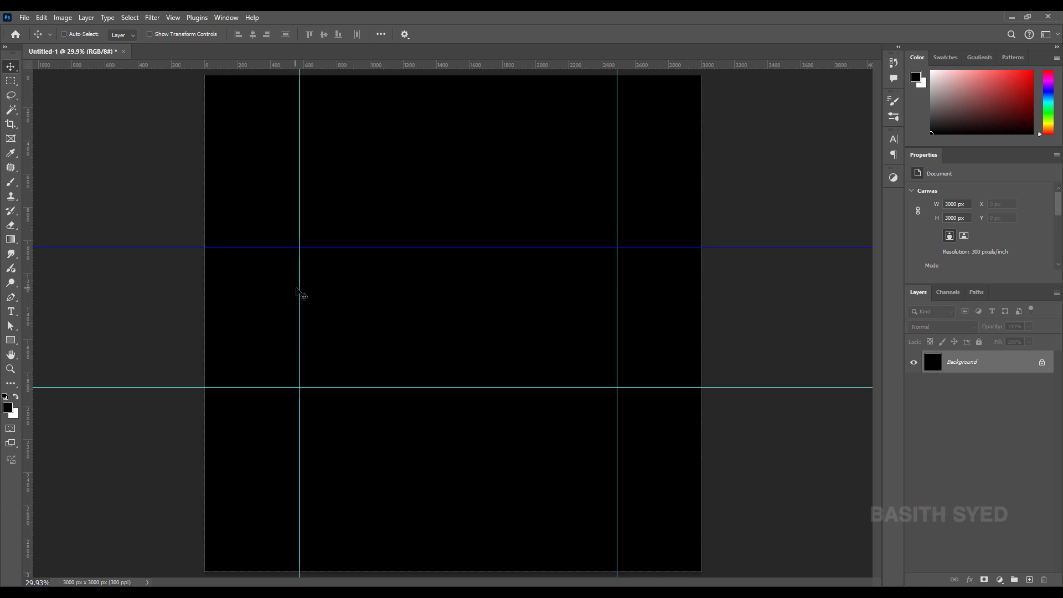
left_click_drag(298, 285, 293, 286)
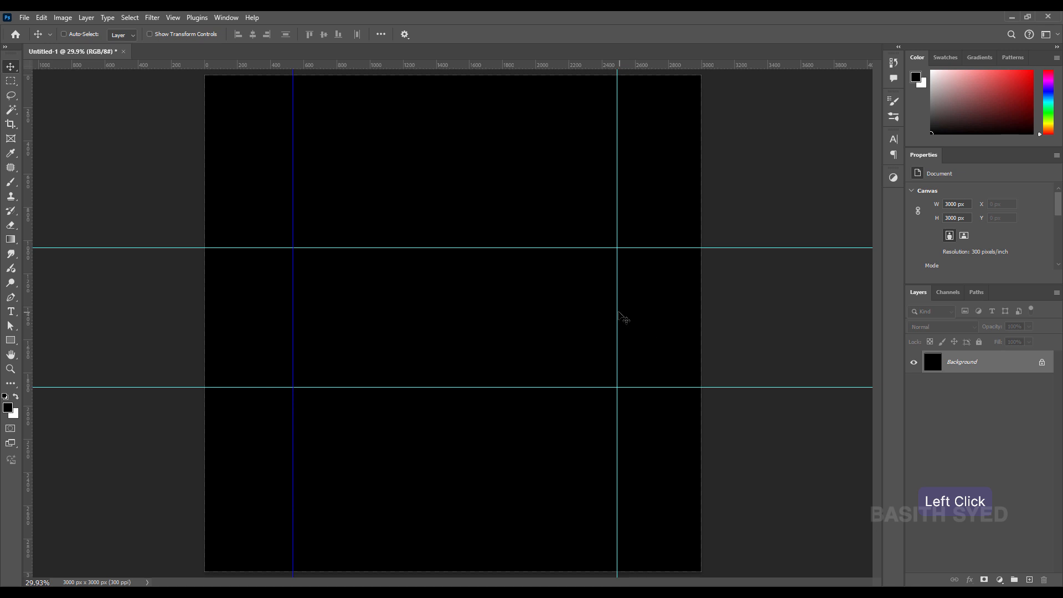
left_click_drag(617, 310, 614, 310)
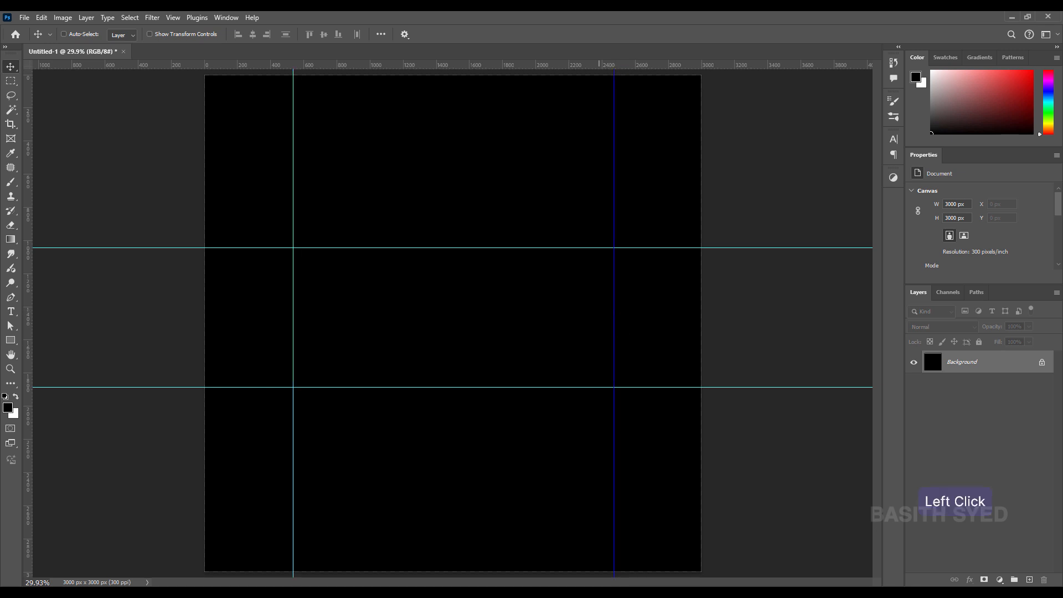
Step: Draw a straight vertical white stroke about 785 px tall beside the left vertical guide, between the horizontal guides
left_click(15, 297)
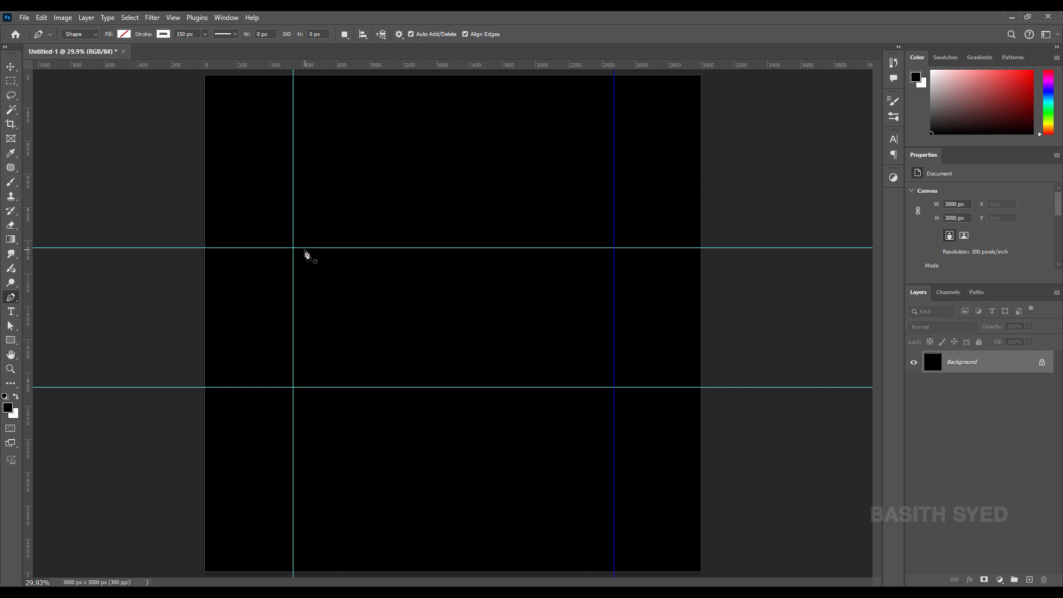
left_click(305, 250)
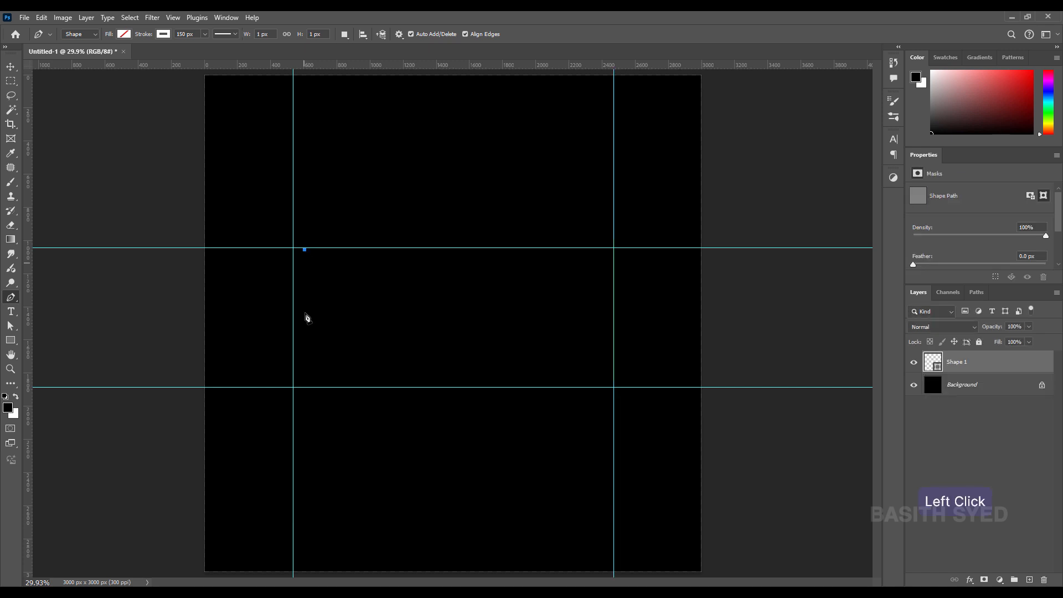
left_click(310, 381, "shift")
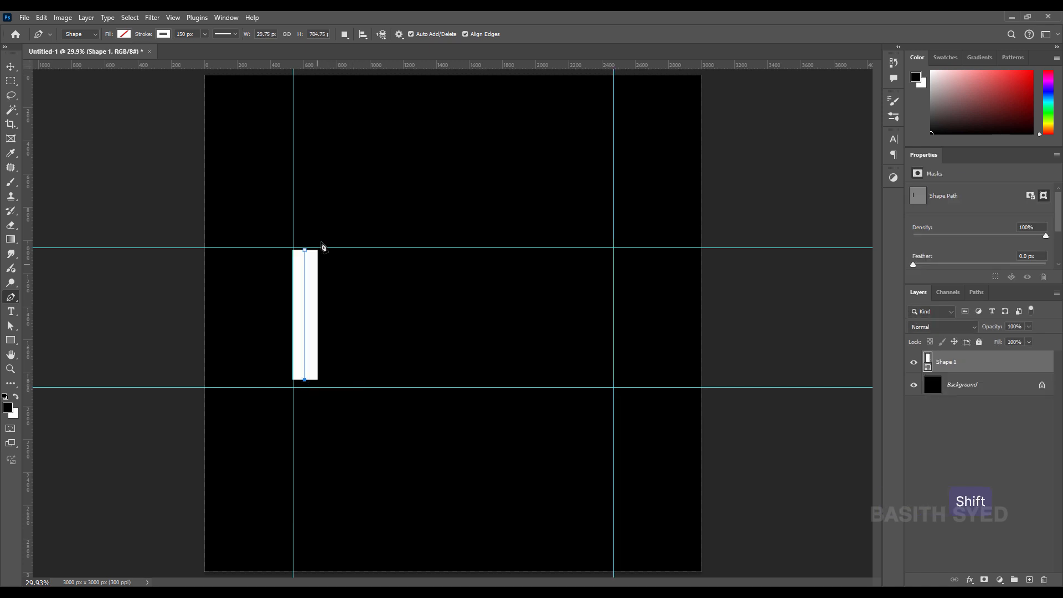
Step: Enable snapping to guides and align the white bar with the left vertical guide and the lower horizontal guide
left_click(11, 66)
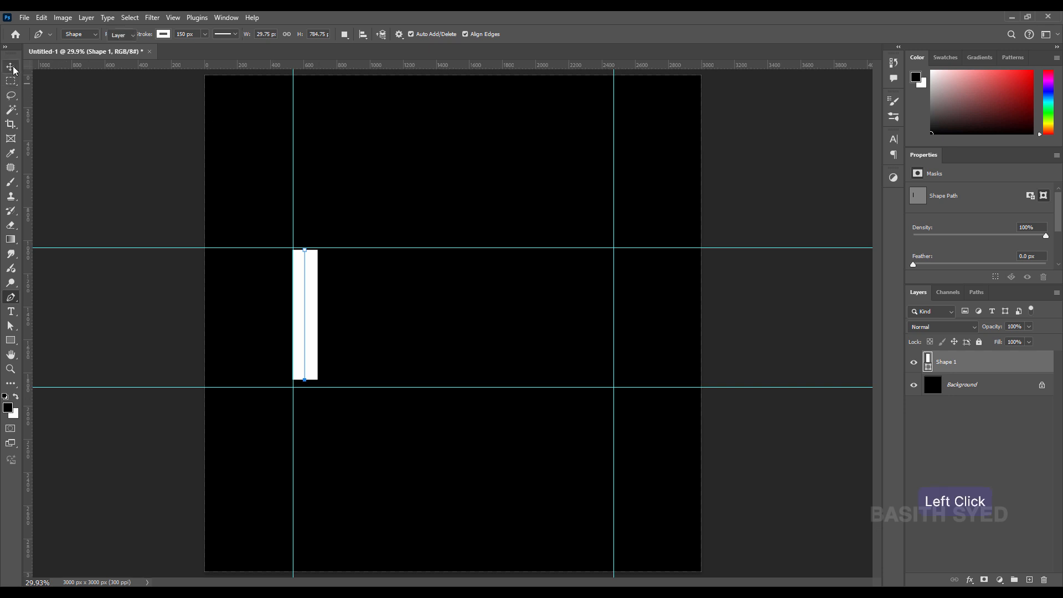
left_click(172, 17)
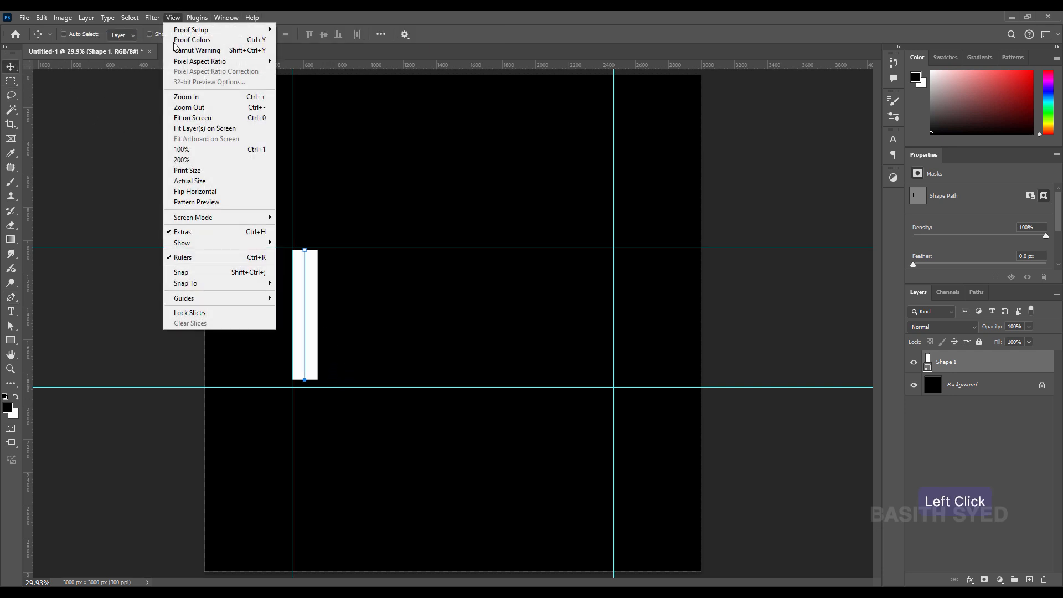
mouse_move(238, 283)
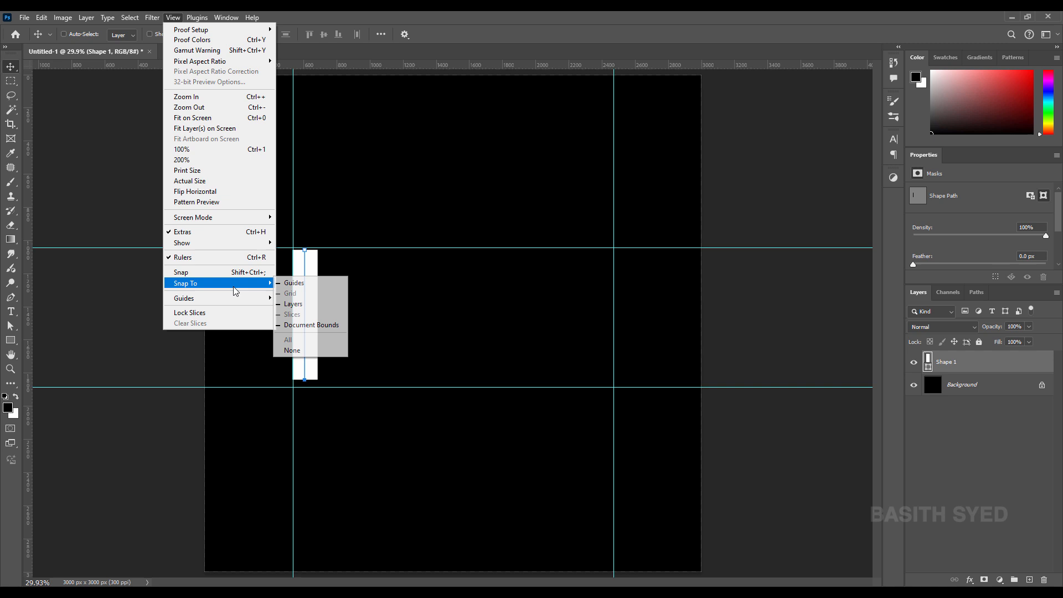
left_click(303, 288)
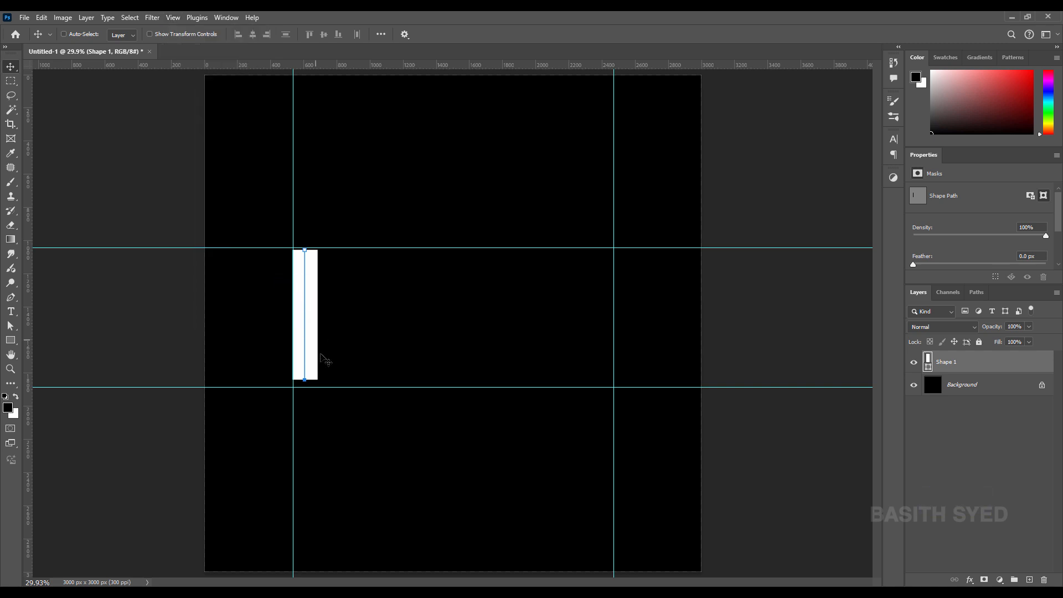
left_click_drag(340, 357, 308, 358)
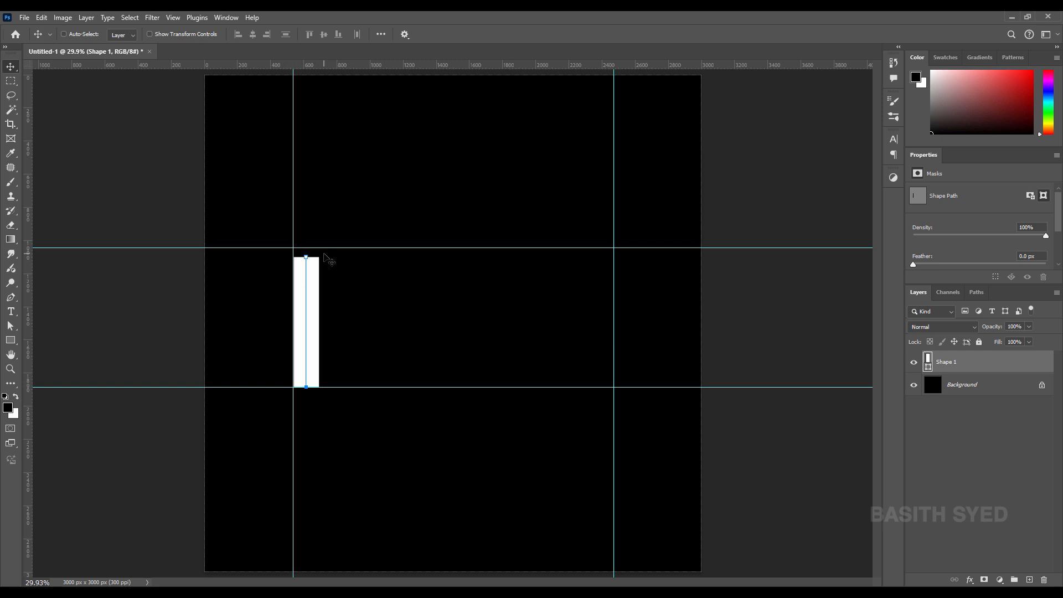
Step: Extend the top end of the white bar up to the upper horizontal guide
left_click_drag(340, 247, 308, 244)
key("ctrl+z")
key("a")
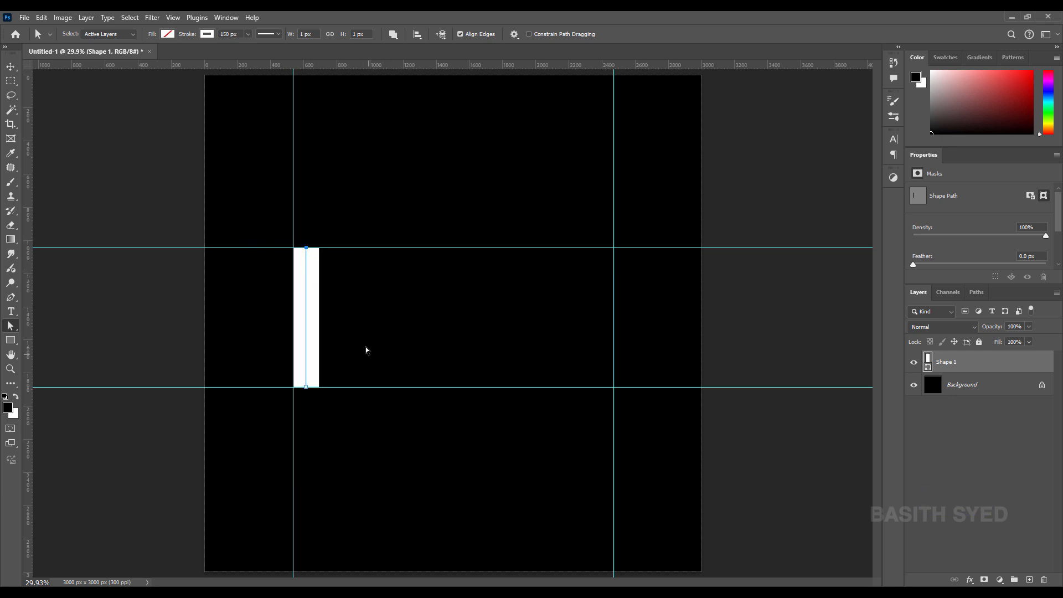
left_click(11, 66)
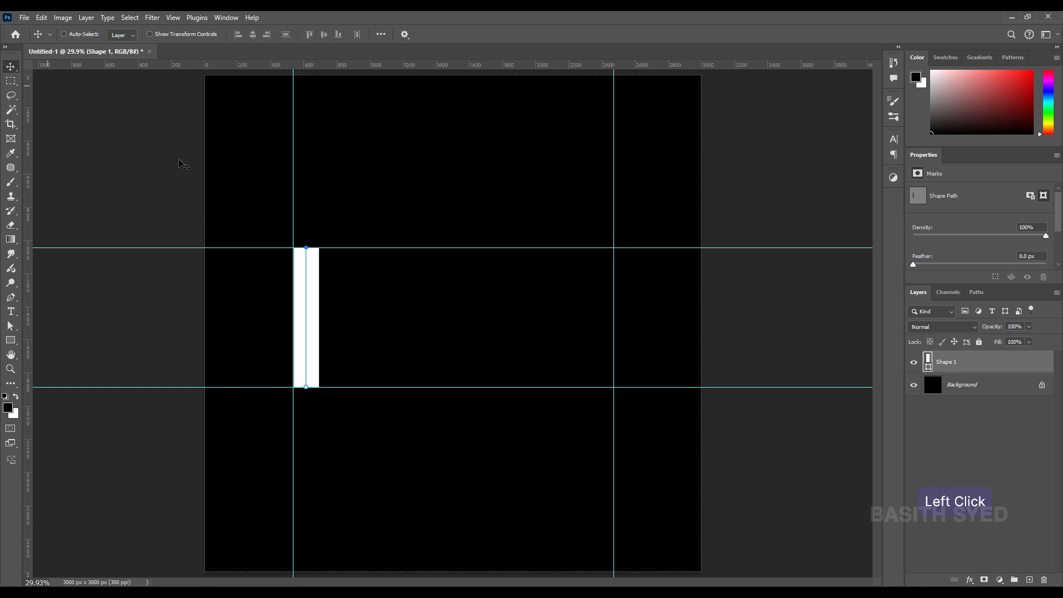
left_click_drag(310, 315, 282, 337)
key("ctrl")
key("ctrl+z")
left_click_drag(392, 198, 357, 247)
key("ctrl+z")
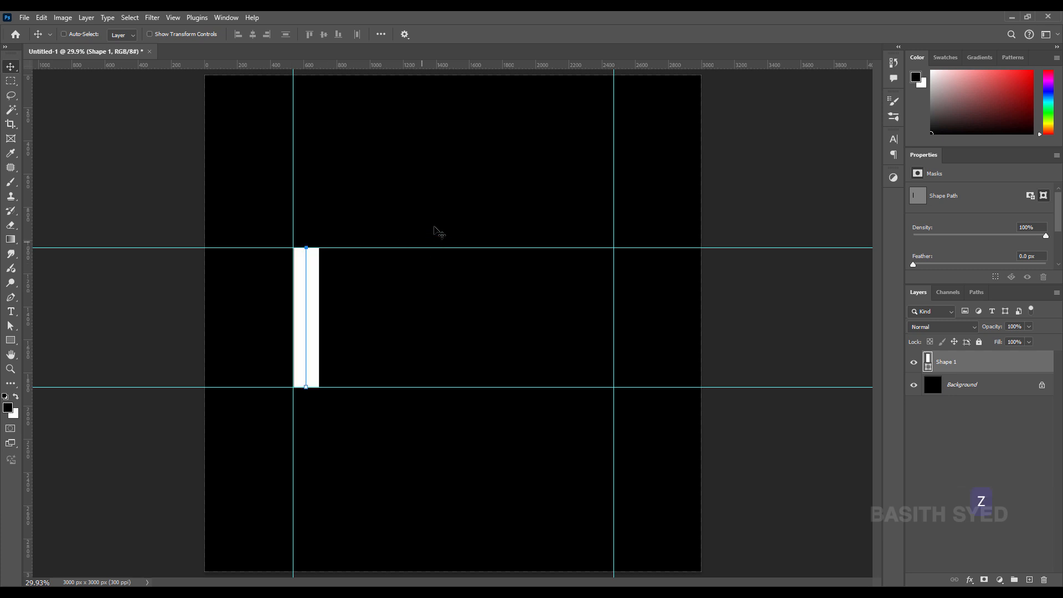
left_click_drag(428, 203, 258, 352)
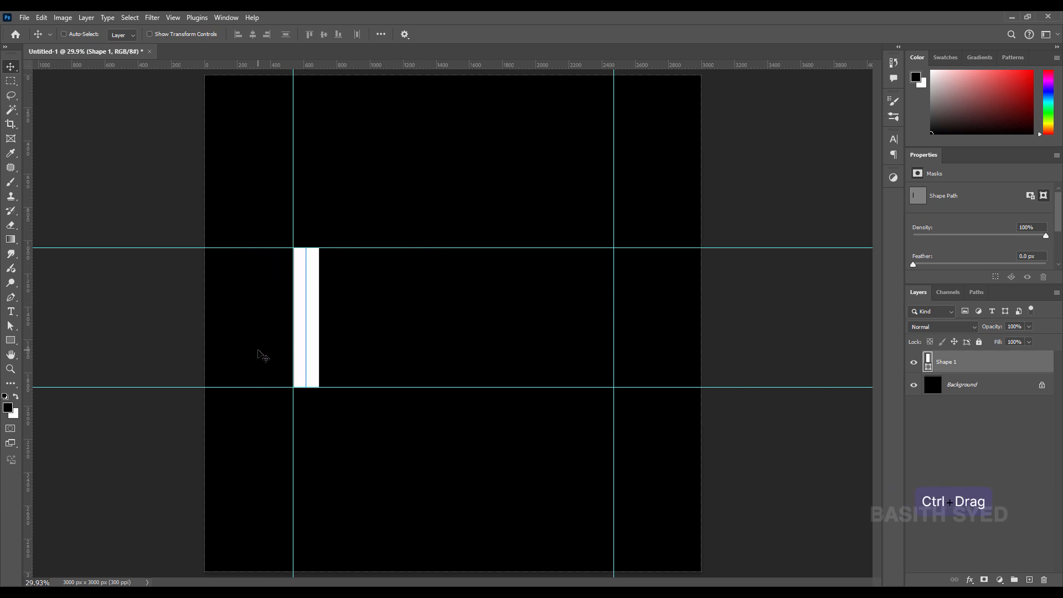
Step: Duplicate the white vertical bar with Auto-Select off, placing the copy about 290 px to its right between the same guides
left_click(64, 35)
left_click(69, 37)
left_click_drag(349, 216, 355, 328)
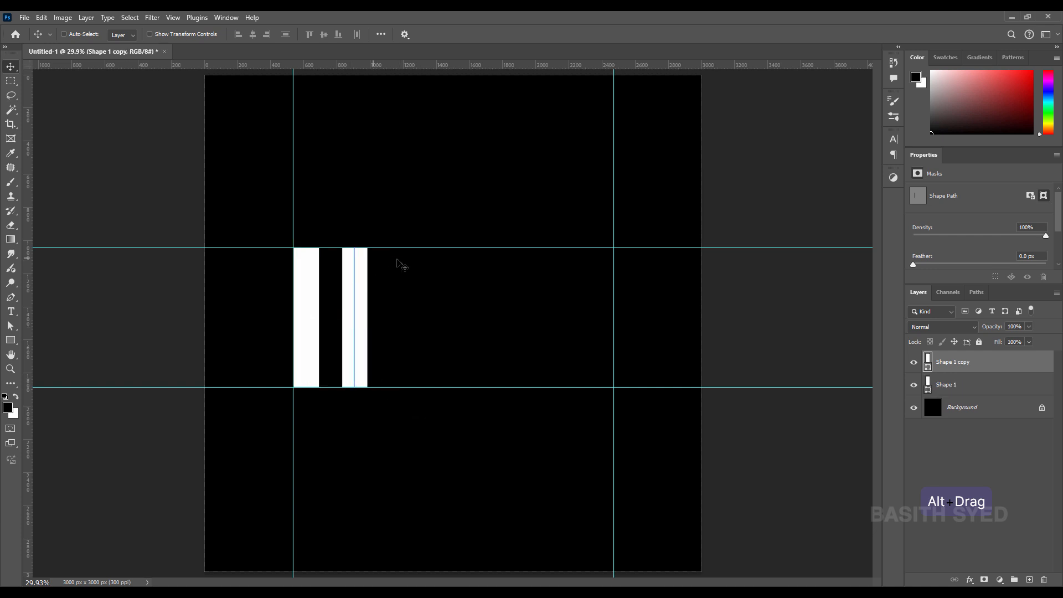
left_click(433, 310)
Step: Draw a straight horizontal white stroke about 367 px long to the right of the second bar, resting on the lower guide
left_click(11, 297)
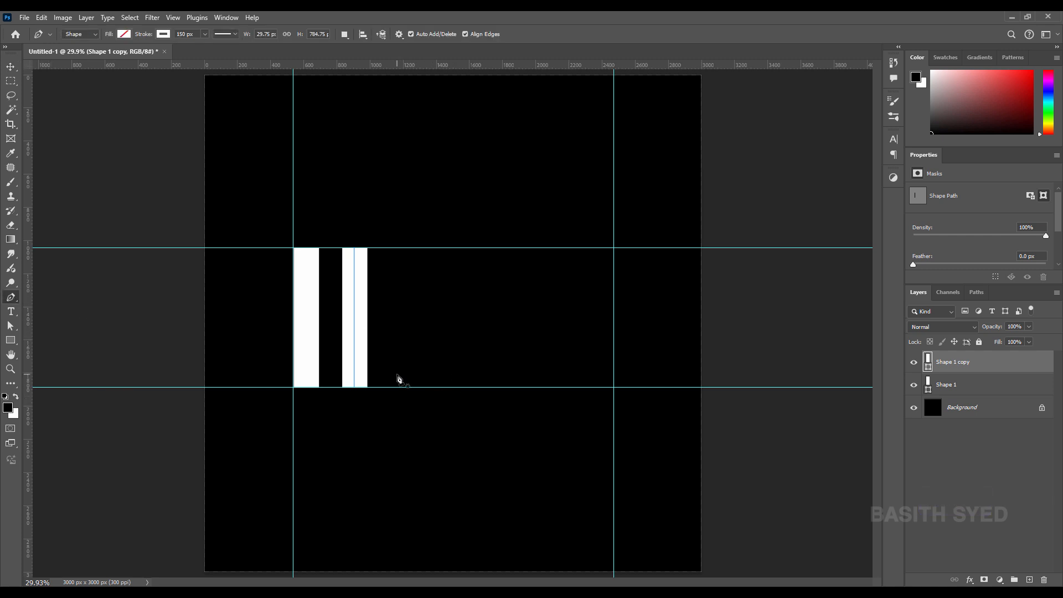
left_click(397, 374)
left_click(458, 374, "shift")
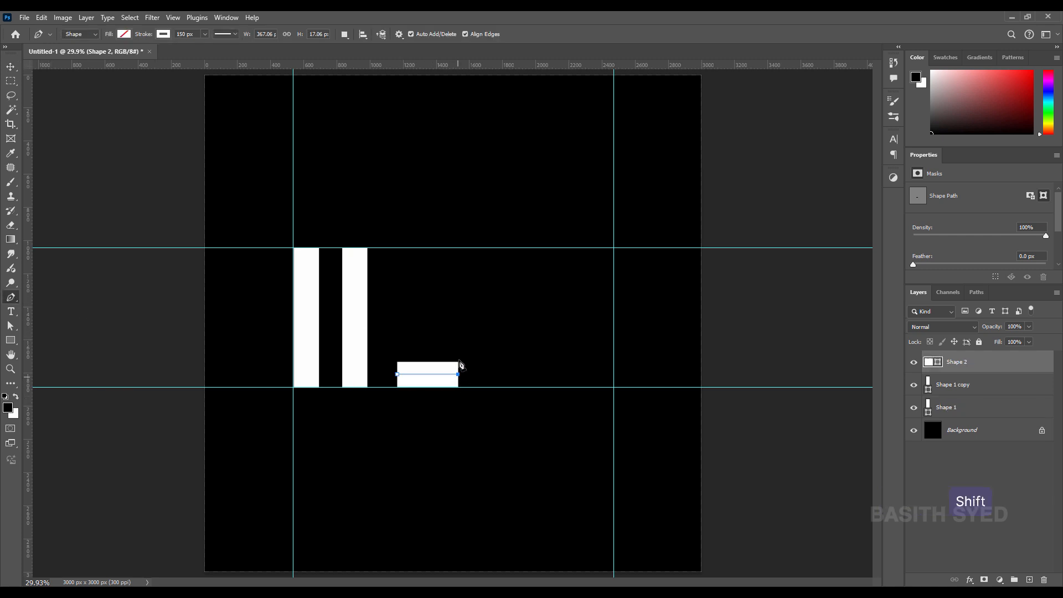
Step: Set the short horizontal bar's stroke width to 130 px and switch to the Move tool
left_click_drag(196, 34, 162, 34)
type("130")
key("Return")
left_click(11, 66)
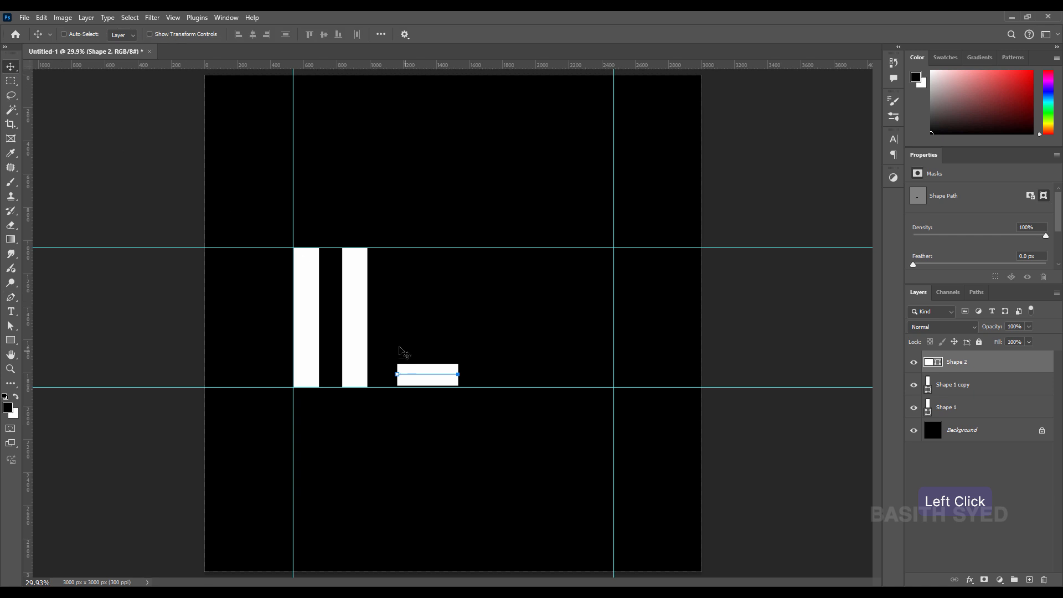
Step: Park the short horizontal bar above the upper guide and place a copy across the feet of both vertical bars, forming a U
left_click_drag(438, 381, 407, 142)
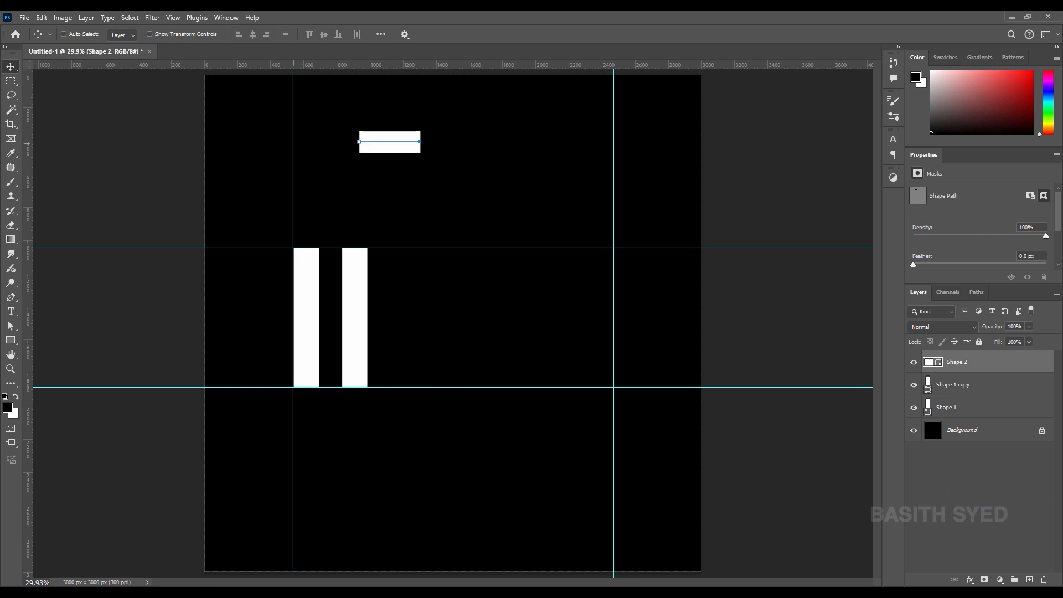
left_click(397, 146, "alt")
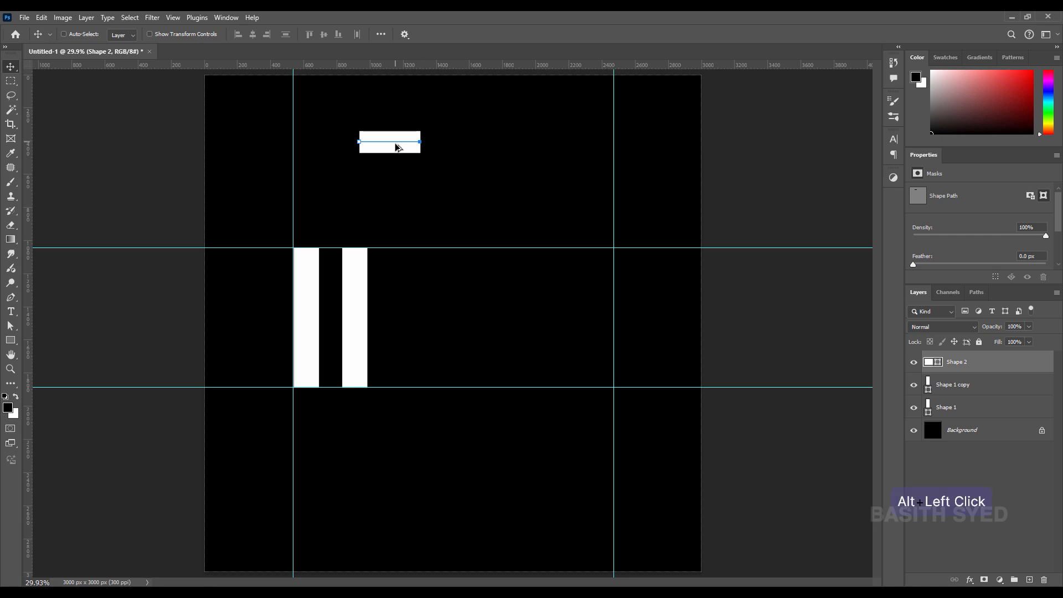
left_click_drag(396, 146, 353, 380)
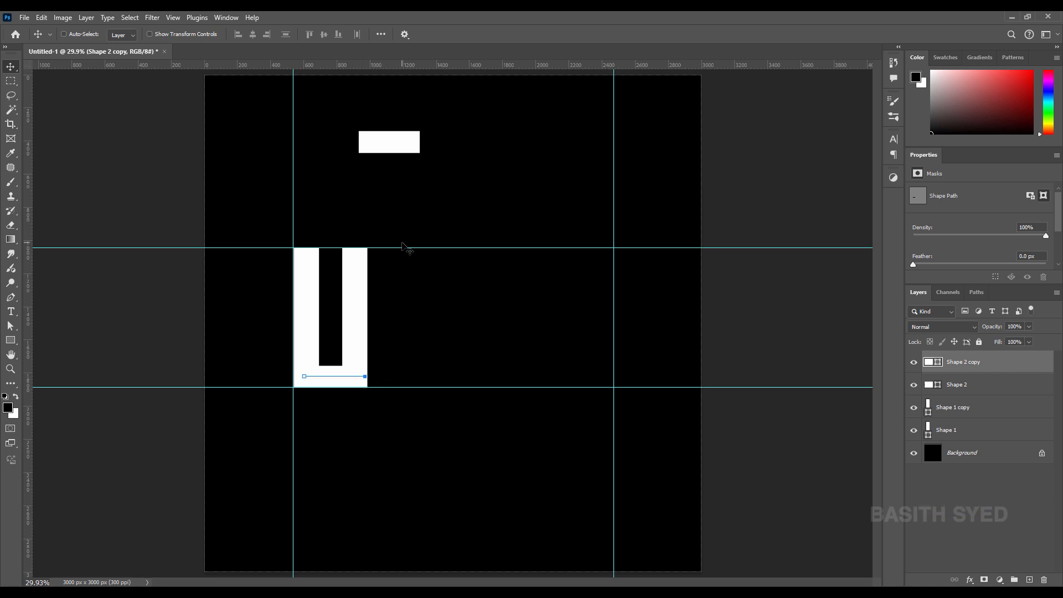
Step: Narrow the U by moving its second vertical bar and the bottom bar's right end point 50 px left
key("a")
left_click_drag(404, 224, 332, 452)
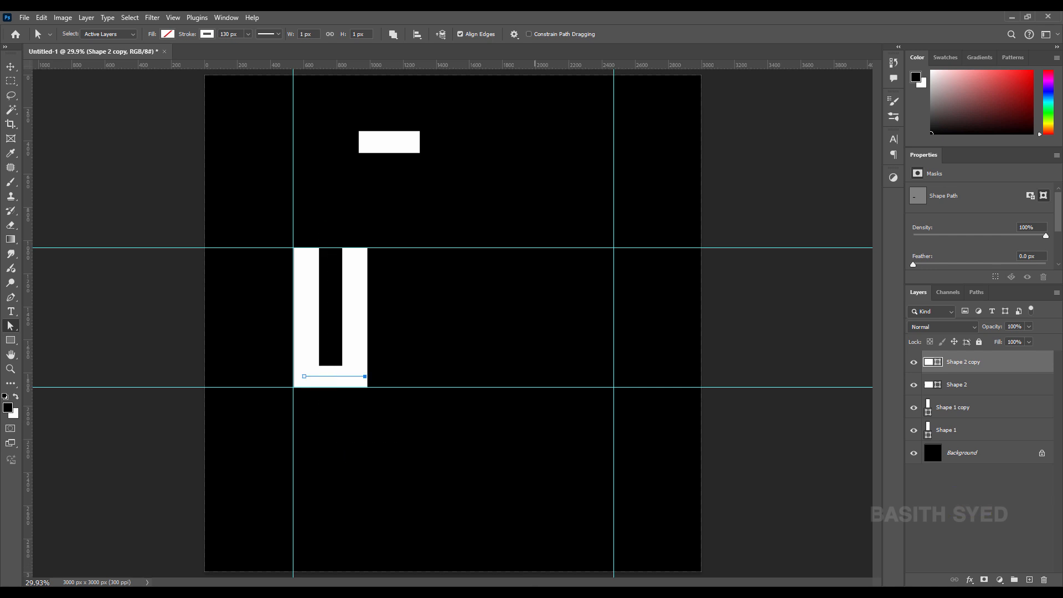
left_click(984, 432)
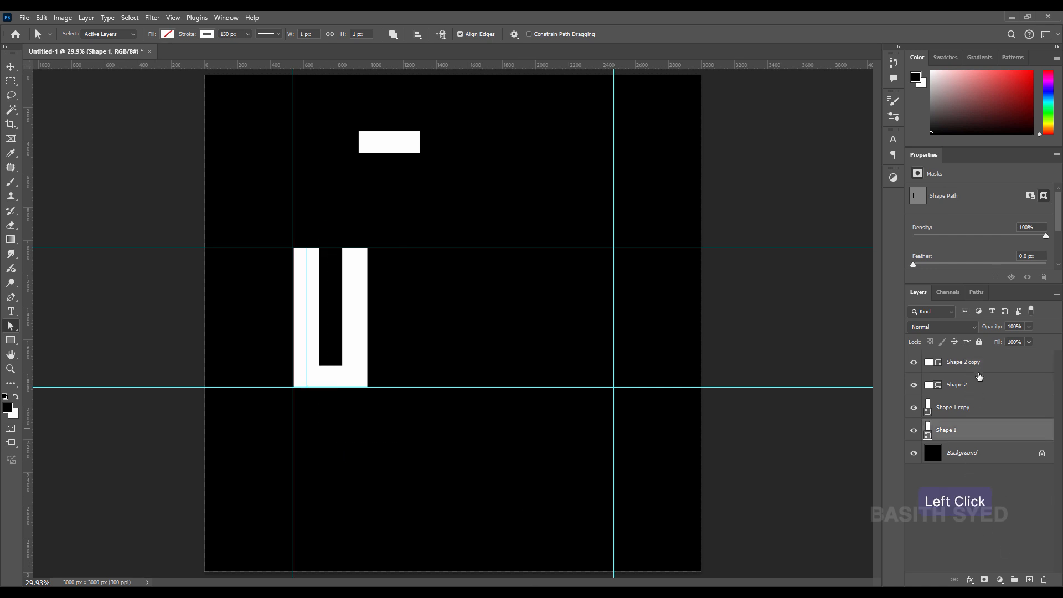
left_click(982, 372, "shift")
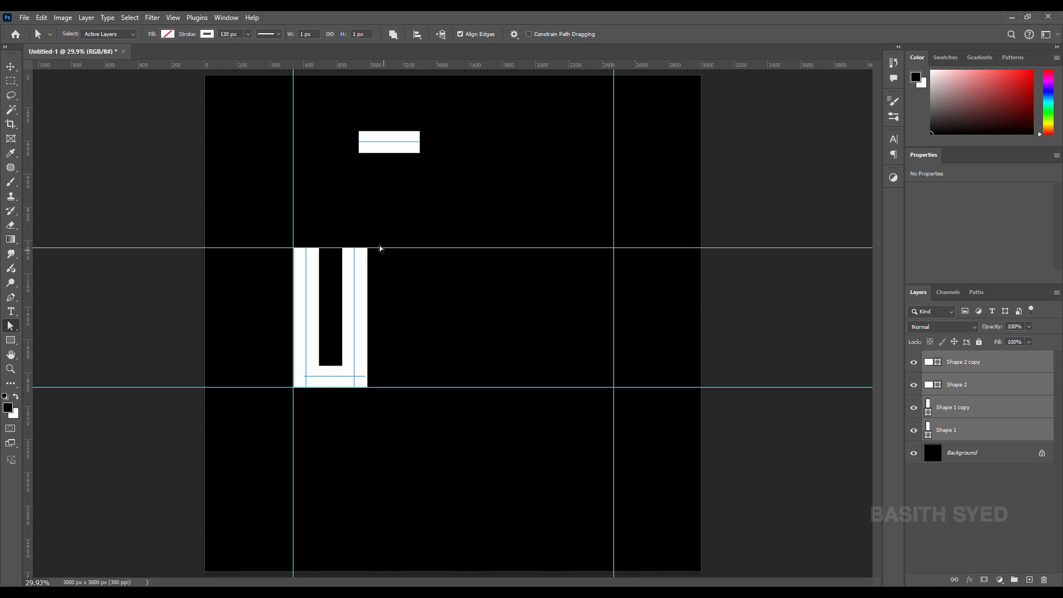
left_click_drag(397, 222, 332, 476)
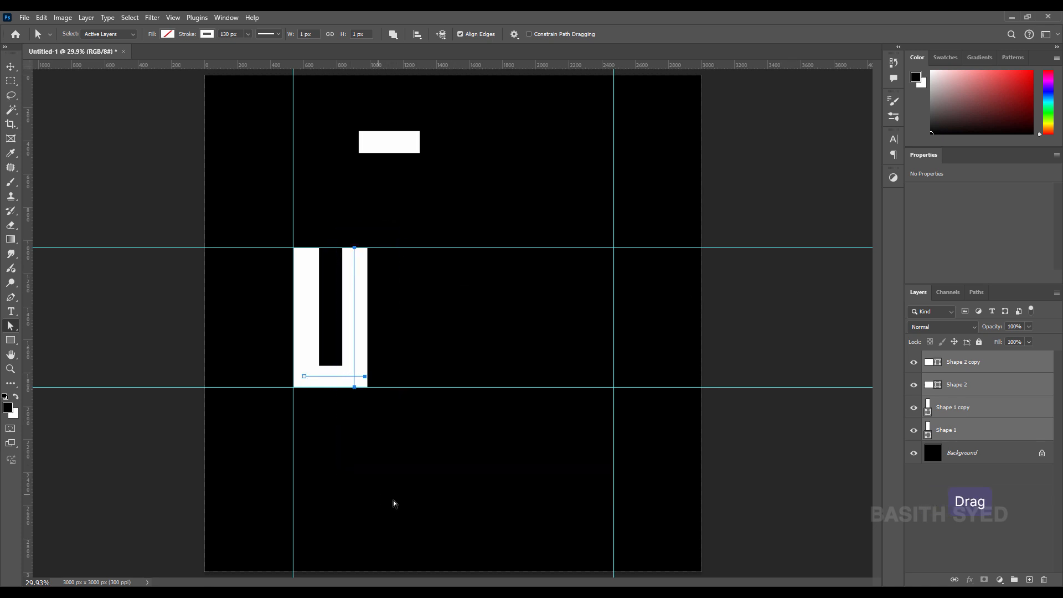
key("shift+Left")
key("shift+Left")
key("shift+Left")
key("shift+Left")
key("shift+Left")
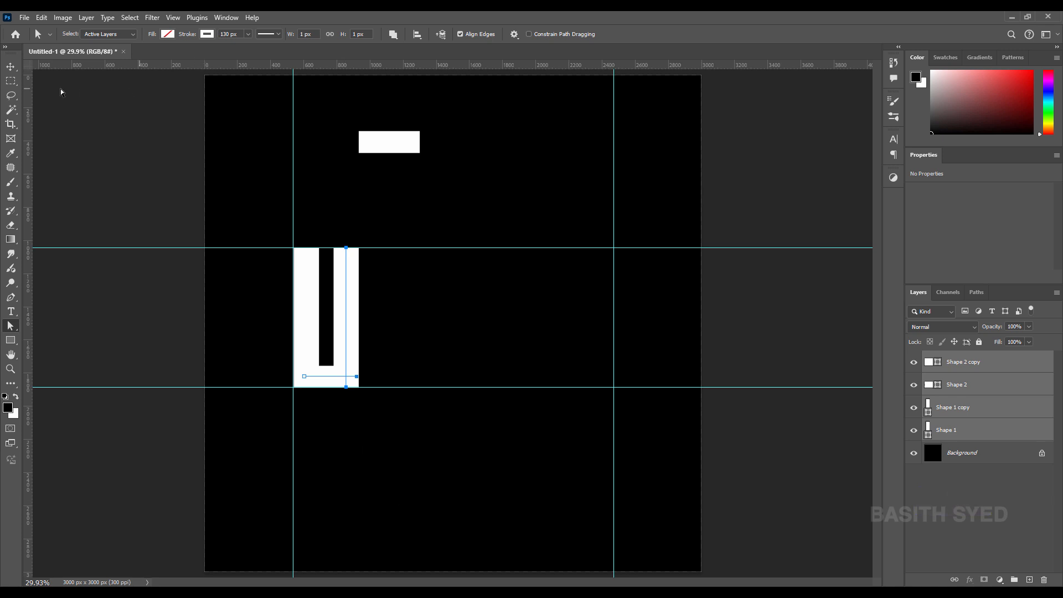
Step: Group the four shape layers and name the group 01
left_click(11, 68)
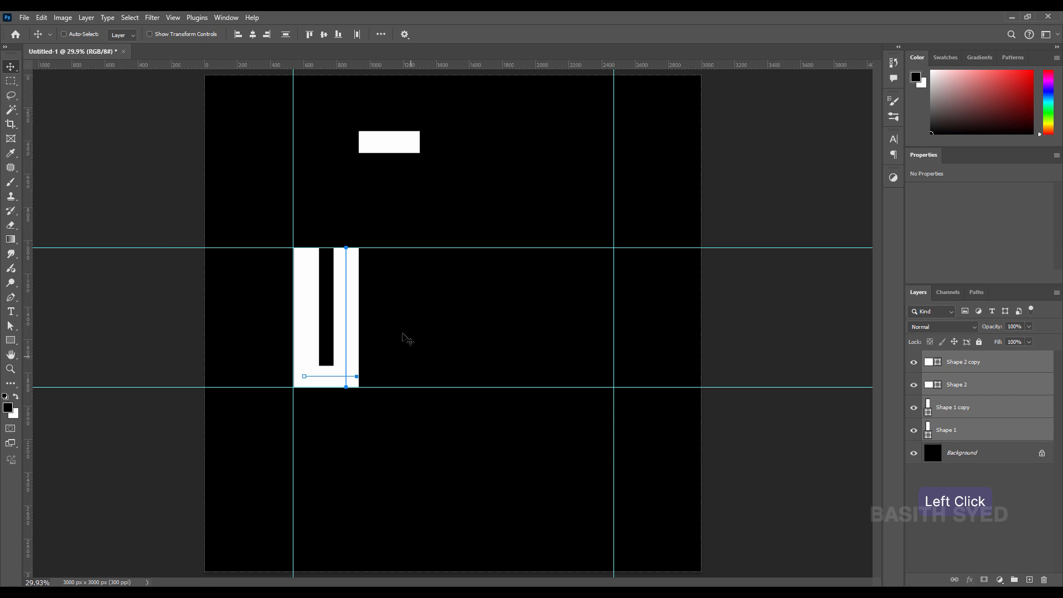
left_click(978, 437)
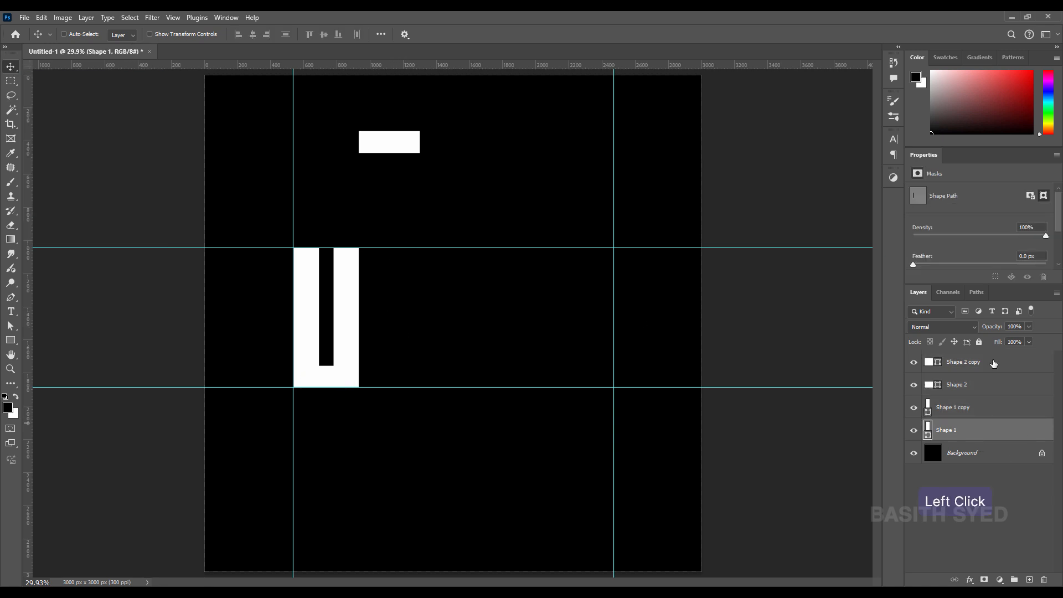
left_click(981, 362, "shift")
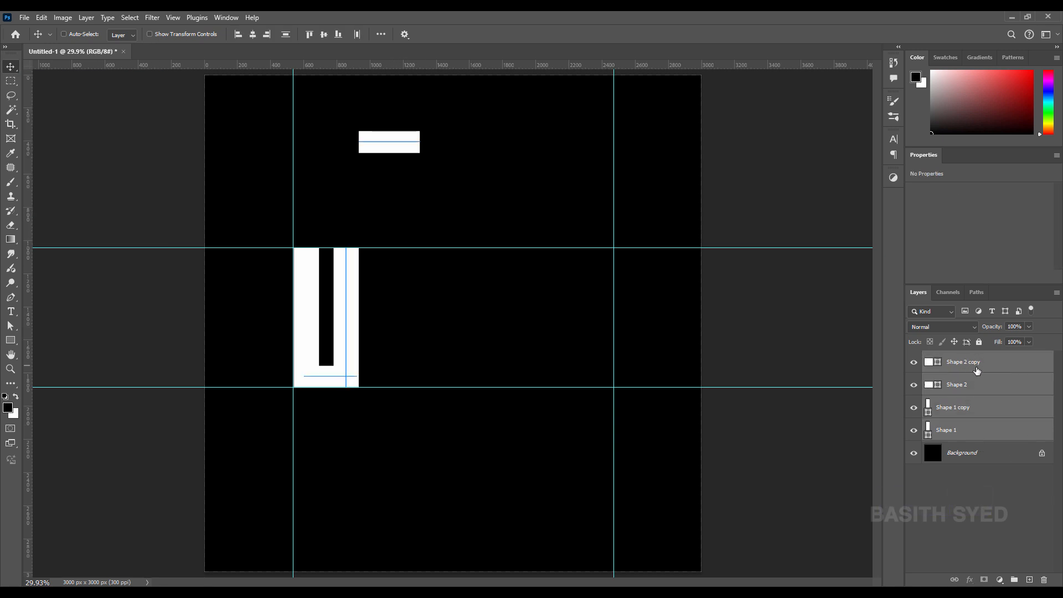
key("ctrl+g")
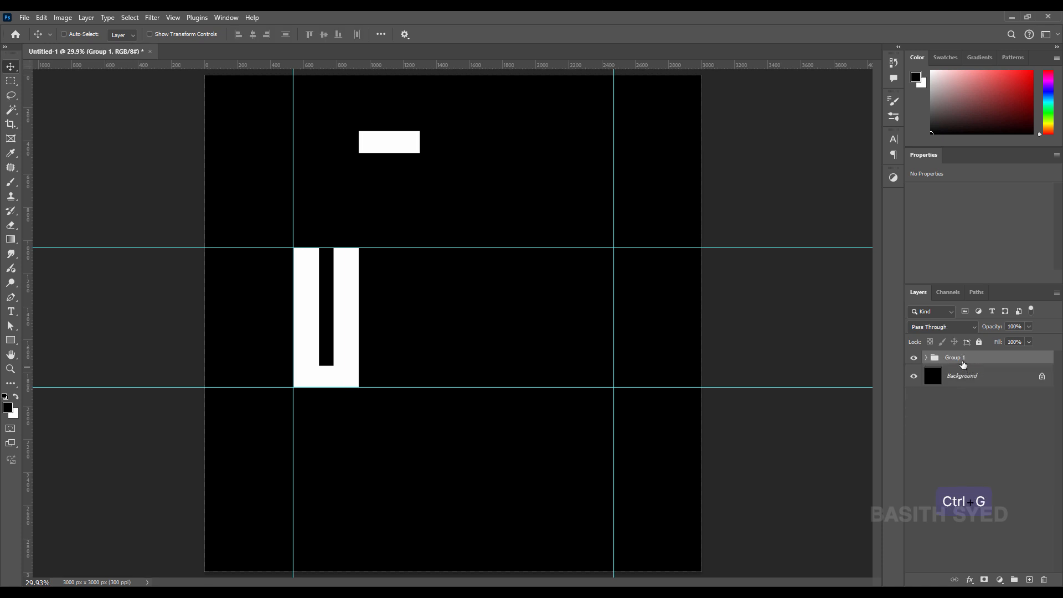
double_click(958, 357)
type("01")
key("Return")
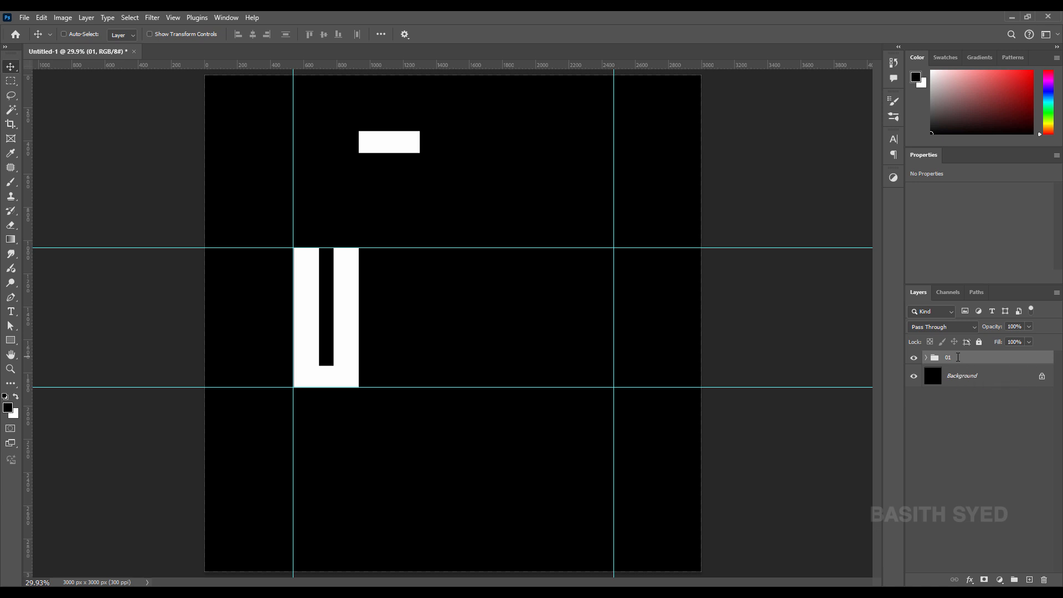
Step: Duplicate group 01 as 02 and move the copy about 480 px right, keeping it between the same horizontal guides
key("ctrl")
key("ctrl+j")
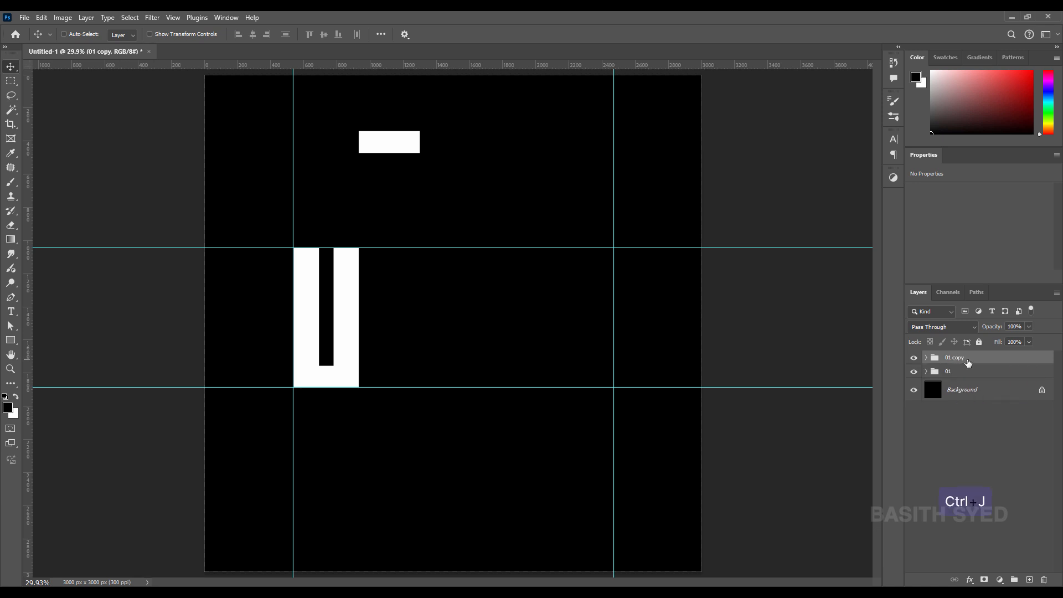
double_click(955, 356)
type("02")
key("Return")
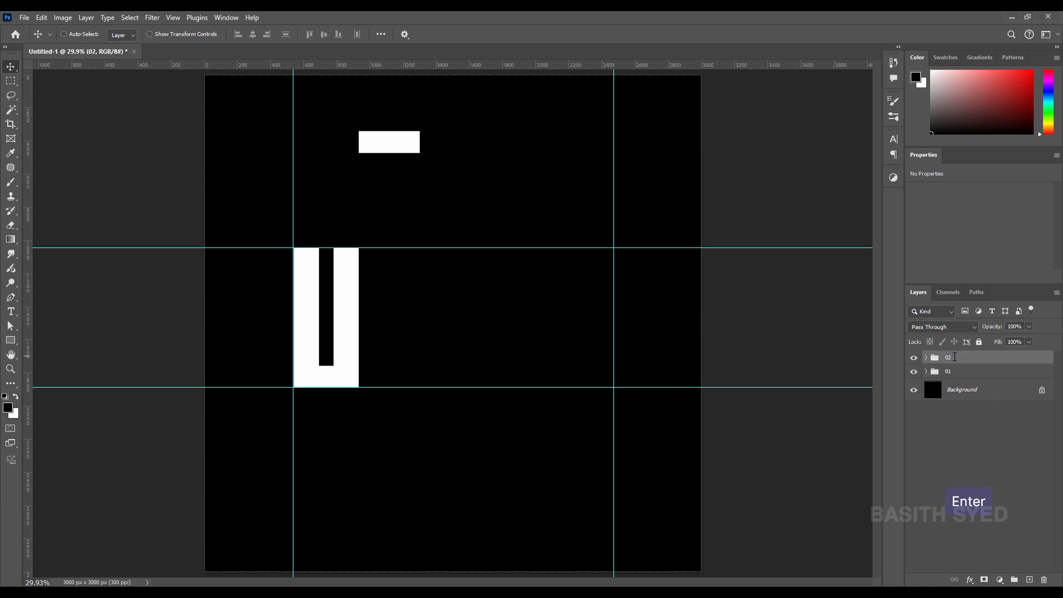
left_click(346, 323)
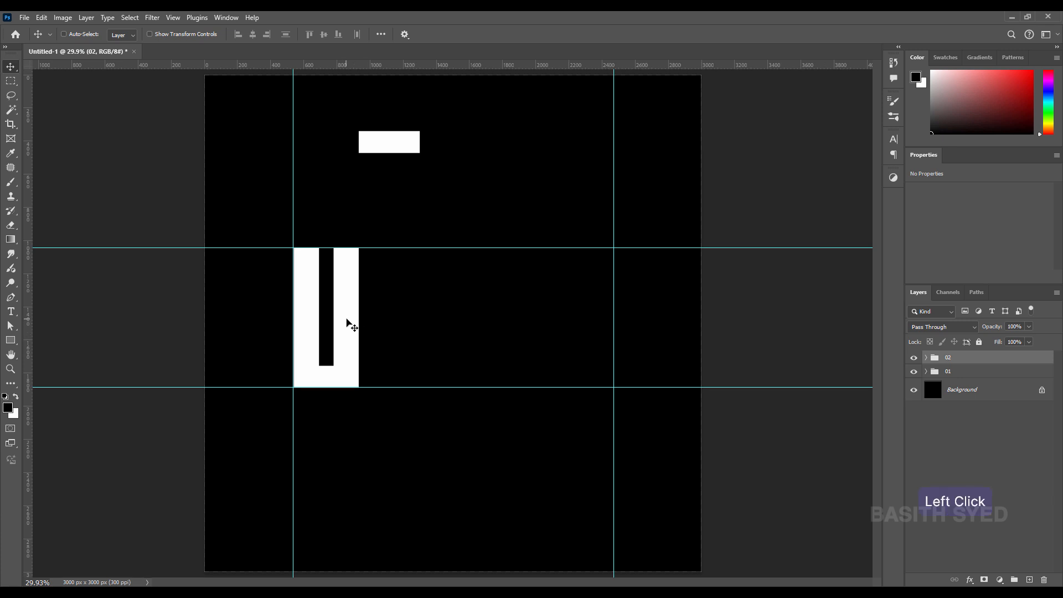
left_click(346, 324, "shift")
left_click_drag(347, 324, 430, 330)
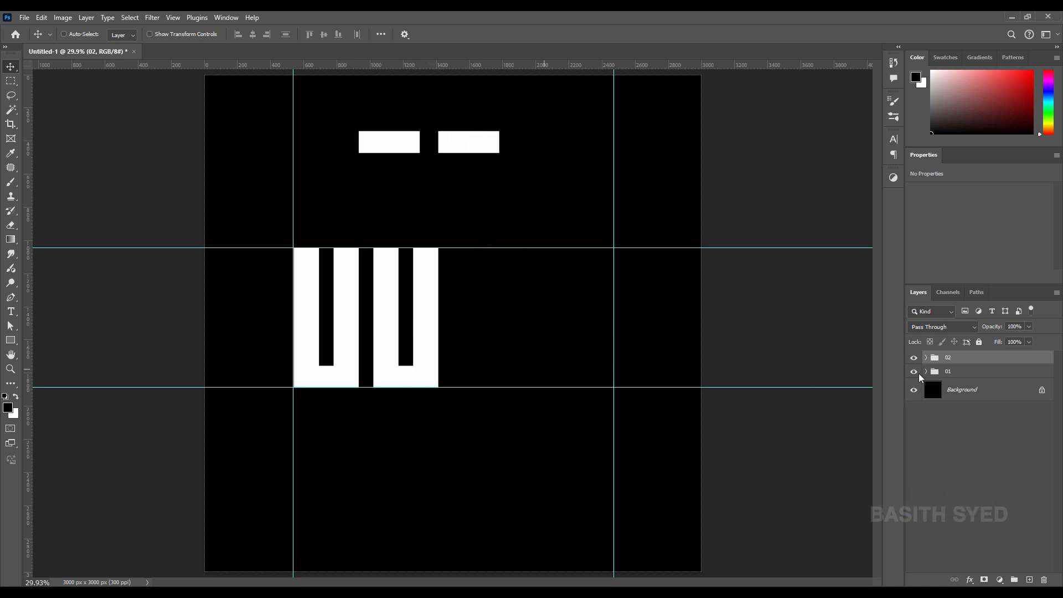
Step: Delete the spare horizontal bar above the upper guide from group 02 and collapse the group
left_click(978, 368)
left_click(926, 357)
left_click(973, 383)
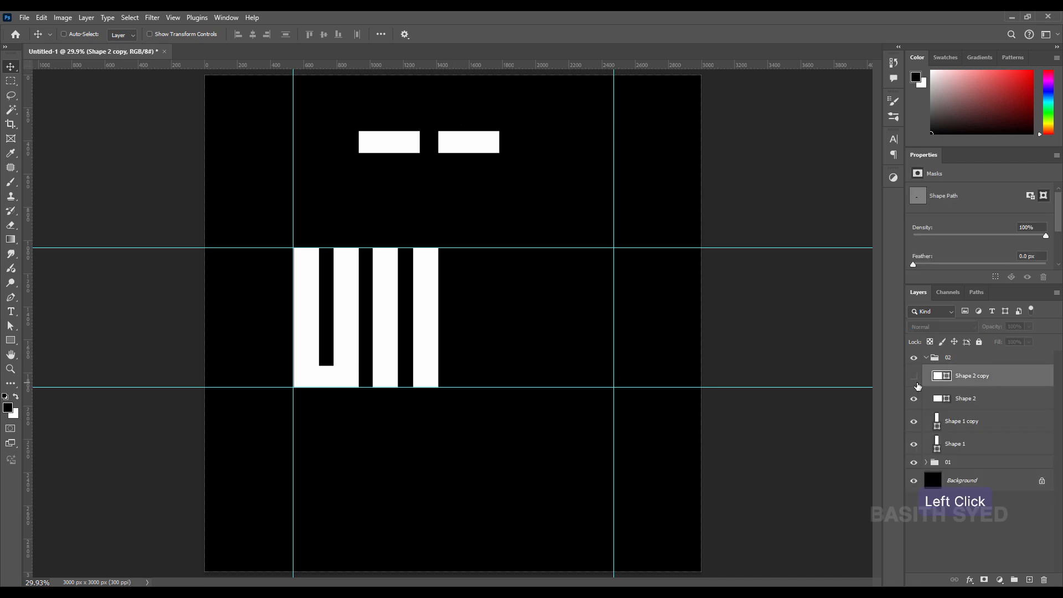
left_click(487, 151, "ctrl")
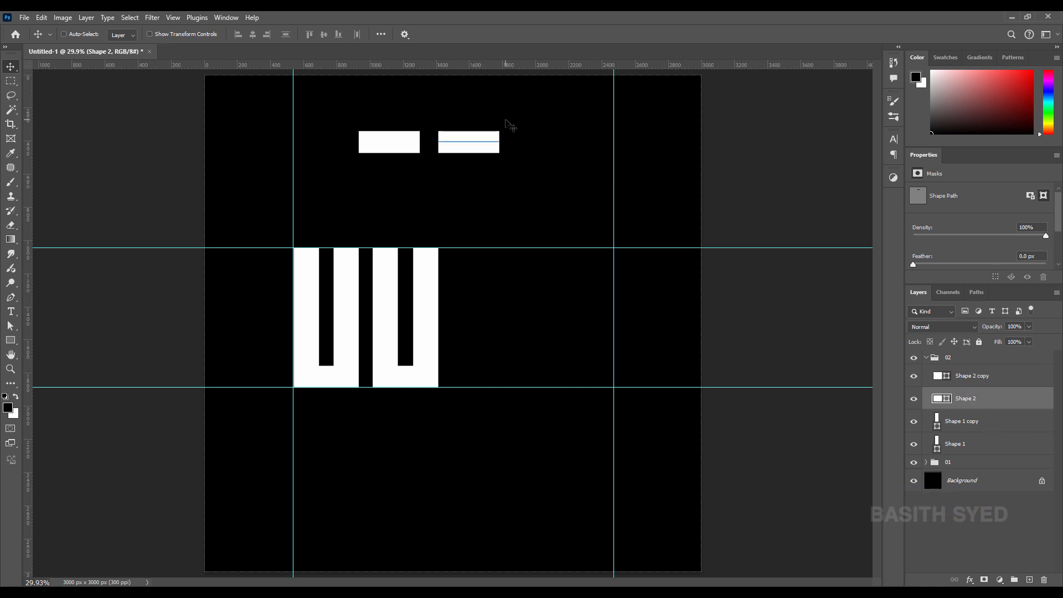
key("Delete")
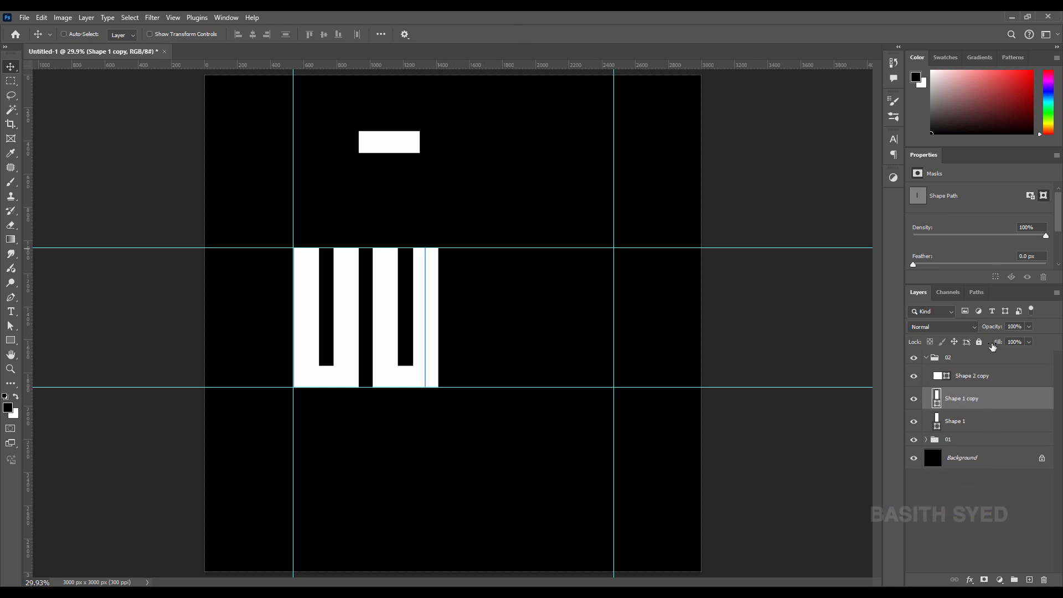
left_click(926, 357)
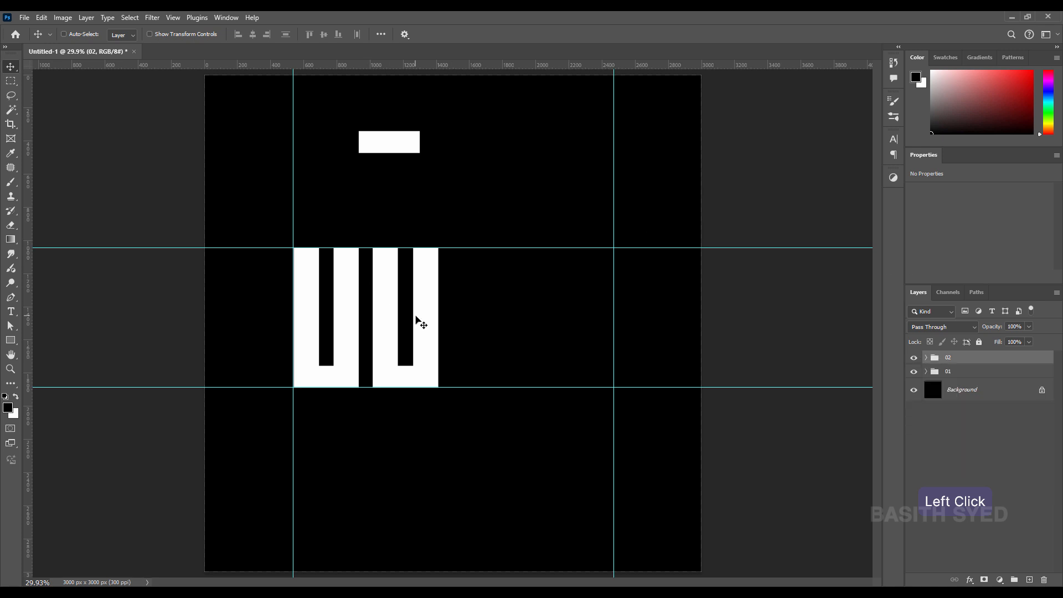
Step: Flip group 02 vertically into an N-like arch and move it 40 px left, closer to the U
key("ctrl+t")
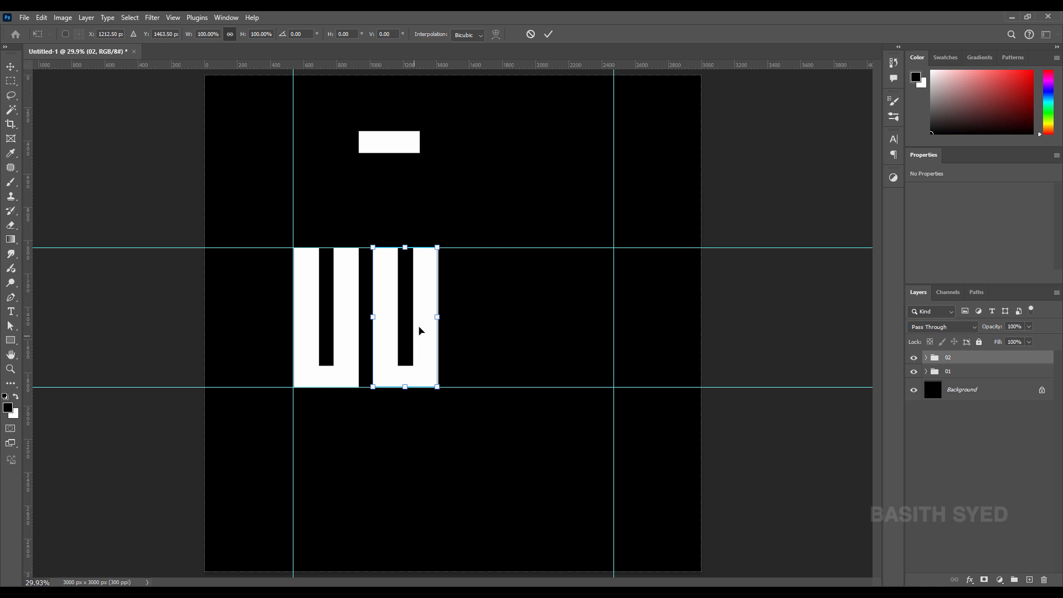
right_click(419, 331)
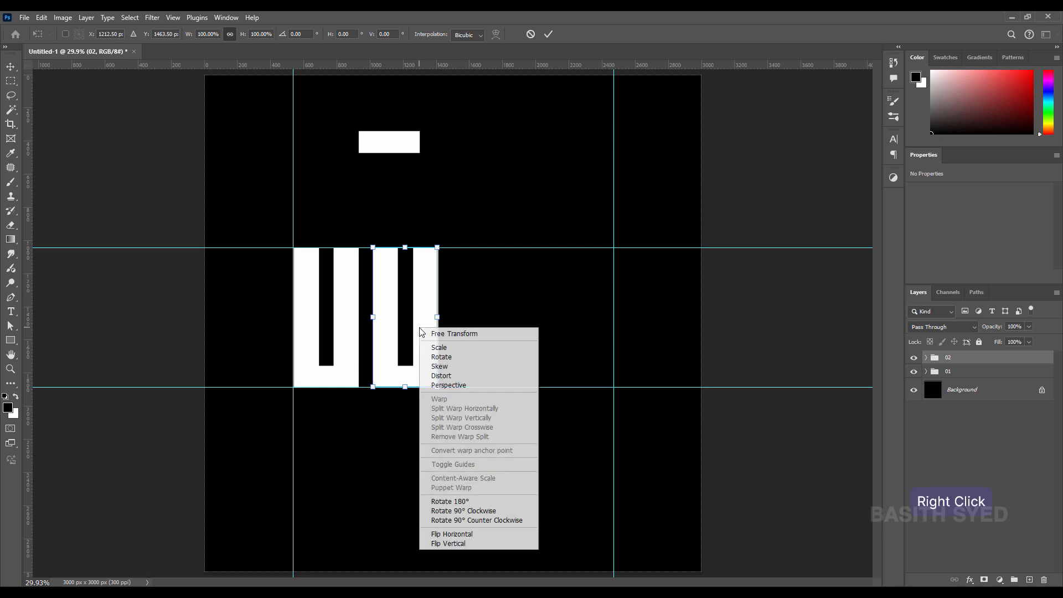
left_click(488, 544)
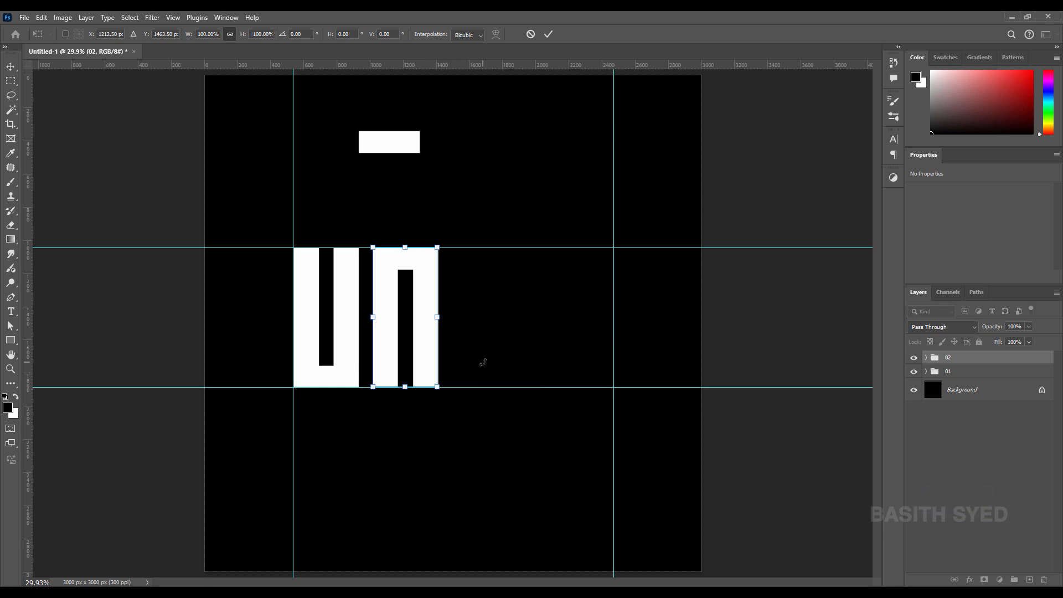
key("Return")
key("shift+Left")
key("shift+Left")
key("shift+Left")
key("shift+Left")
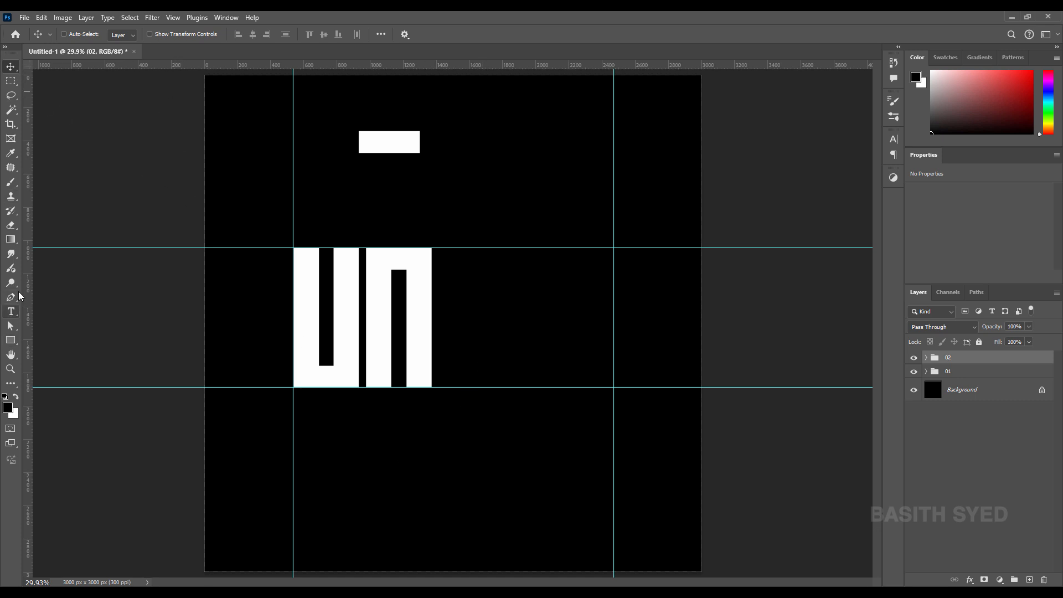
Step: Duplicate group 02 as 03 and move the copy about 470 px right along the same guides
left_click(973, 361)
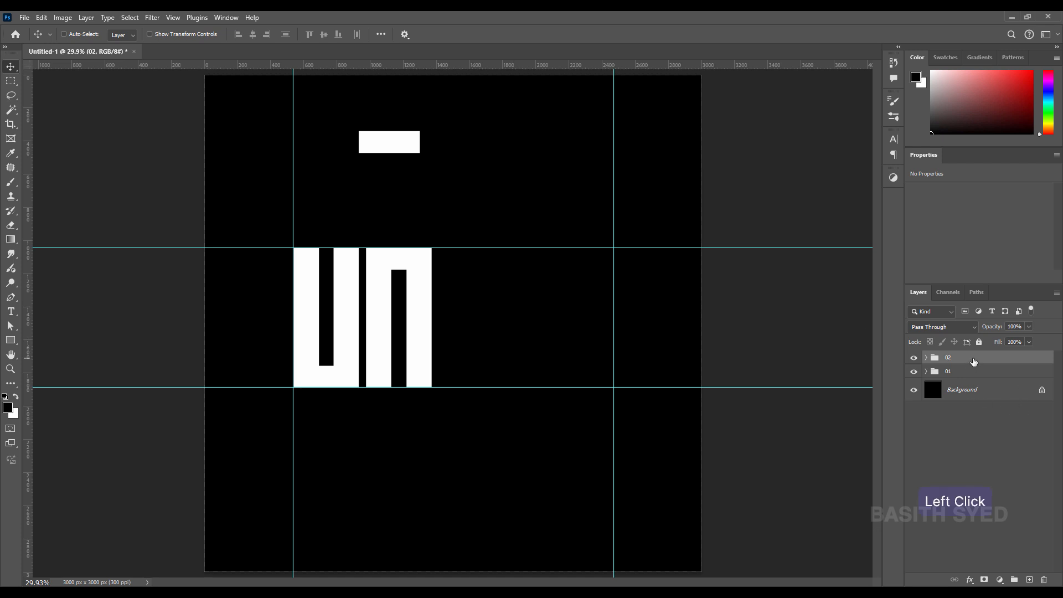
key("ctrl+j")
double_click(959, 358)
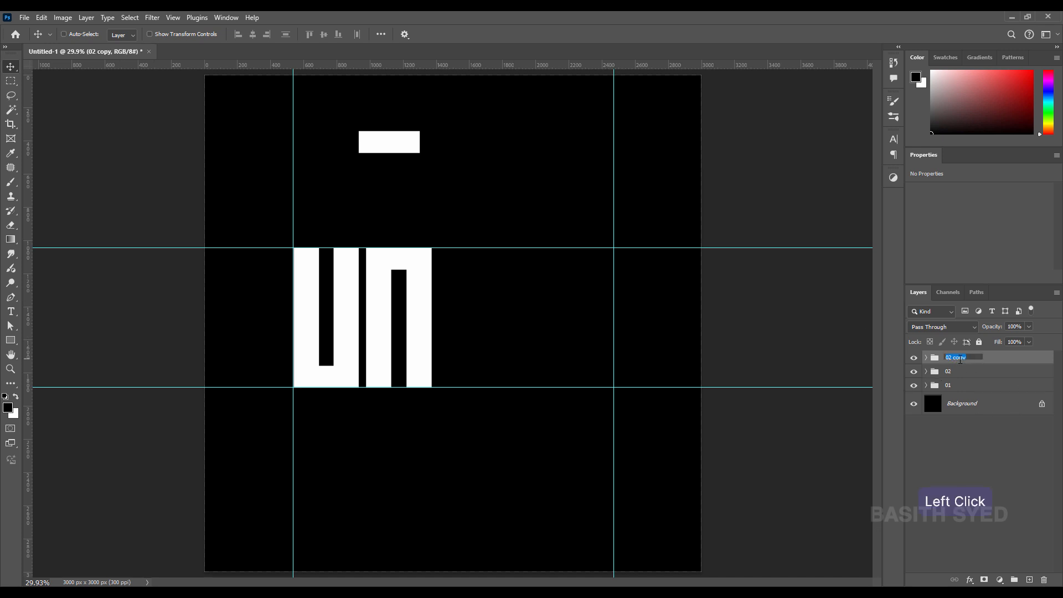
type("03")
left_click(638, 308)
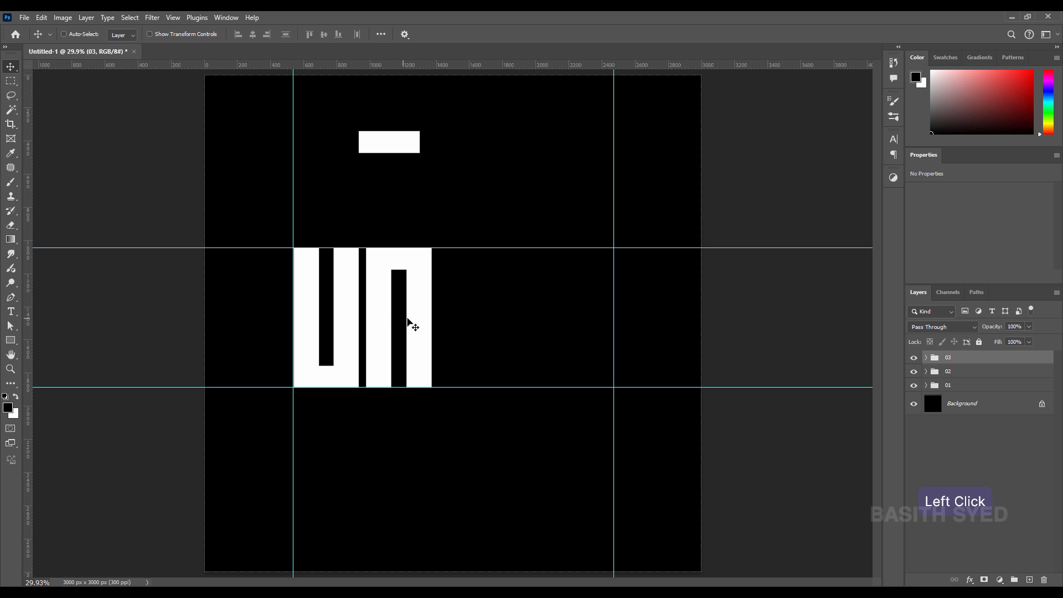
left_click_drag(413, 323, 486, 331)
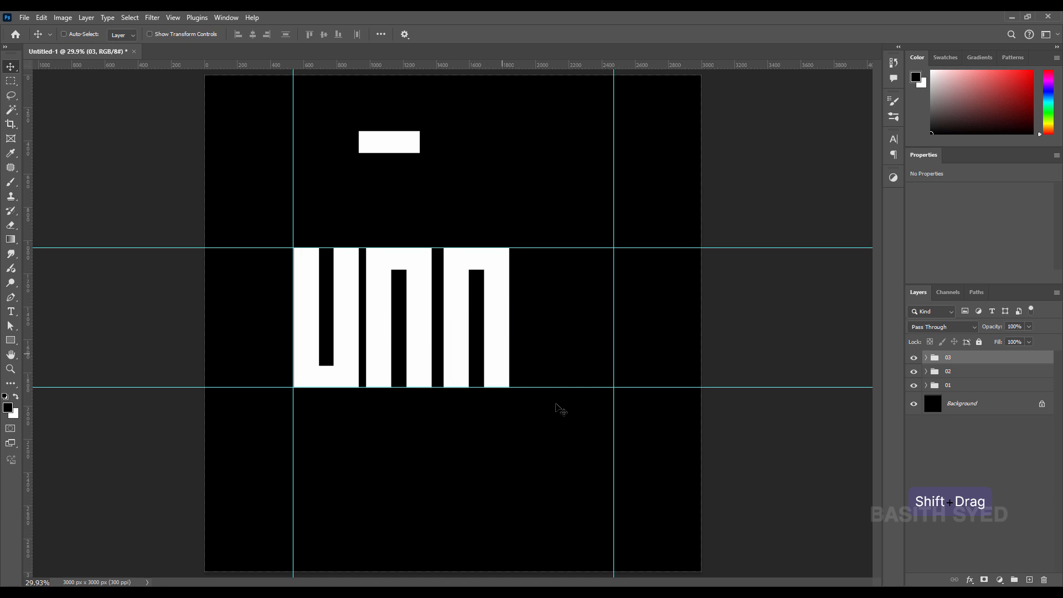
Step: Shorten the right leg of group 03 by raising only its bottom end to slightly above the midpoint between the horizontal guides
key("a")
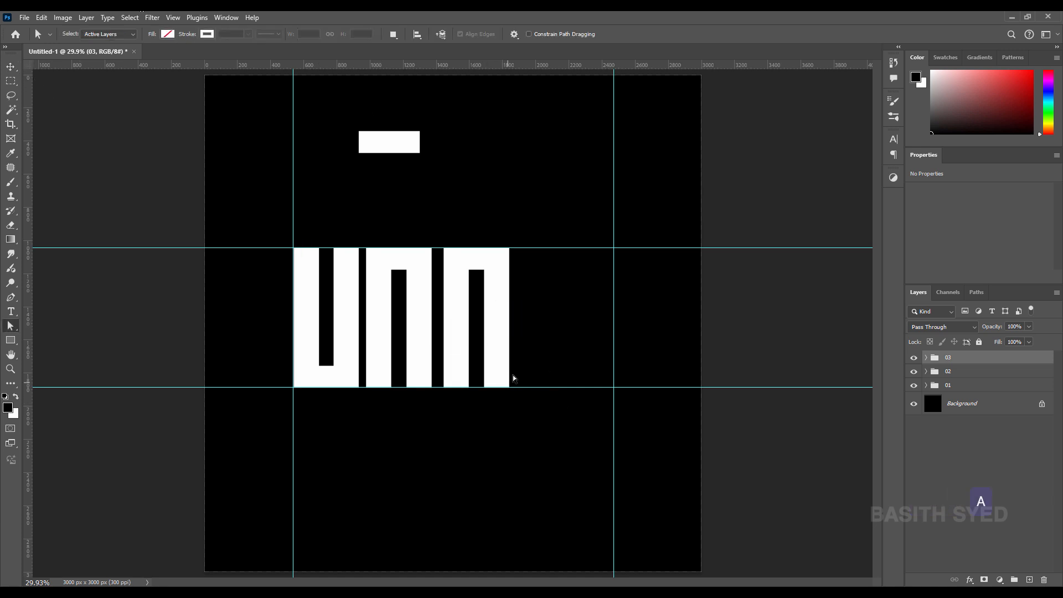
left_click(926, 357)
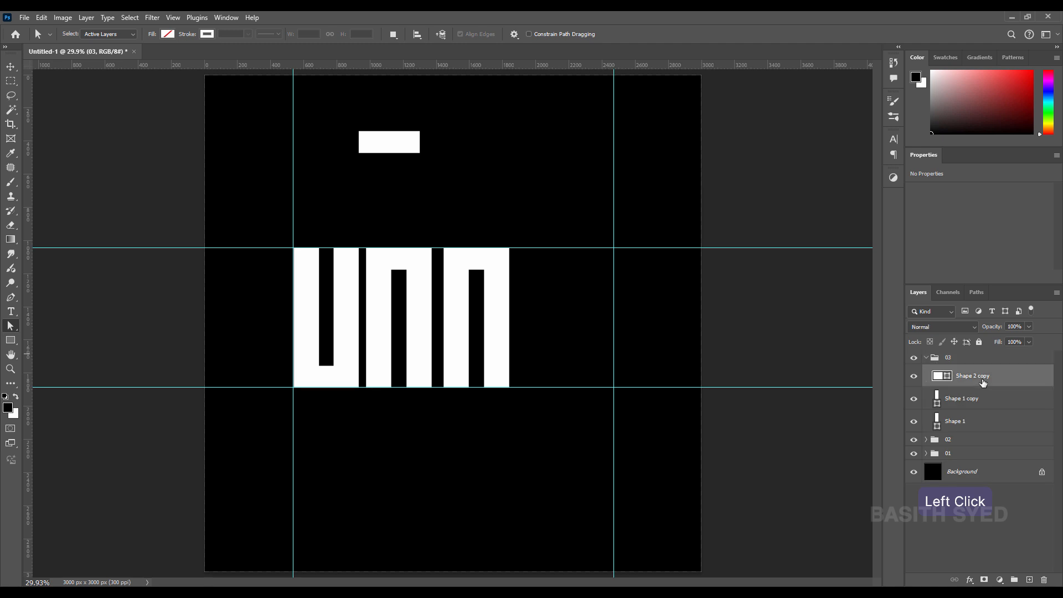
left_click(974, 376)
left_click(975, 422, "shift")
left_click_drag(559, 360, 477, 427)
key("shift+Up")
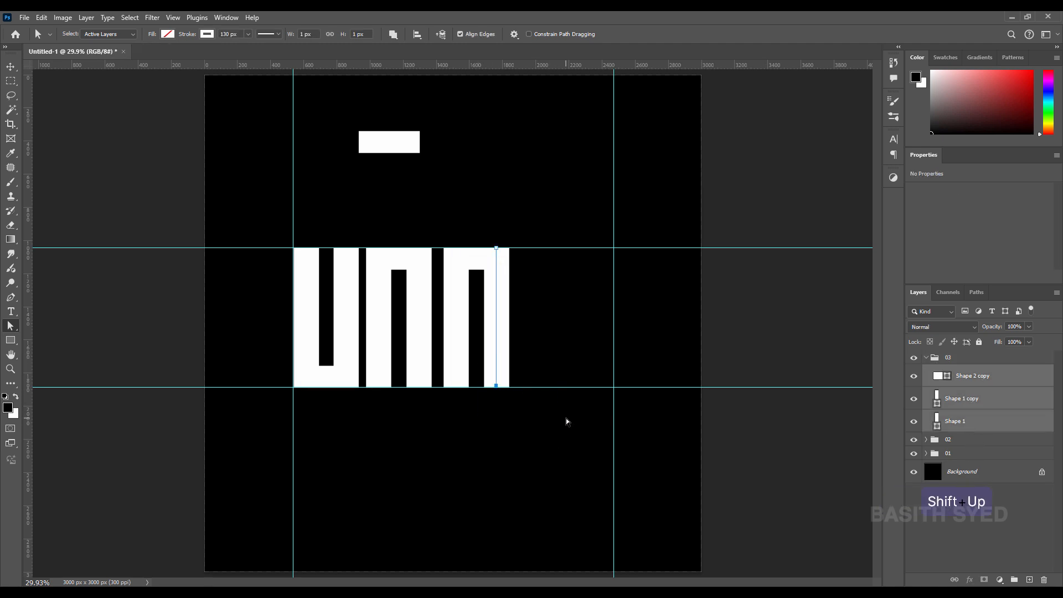
key("shift+Up")
key("shift+Up")
key("shift+Up")
key("shift+Up")
key("shift+Up")
key("shift+Up")
key("shift+Up")
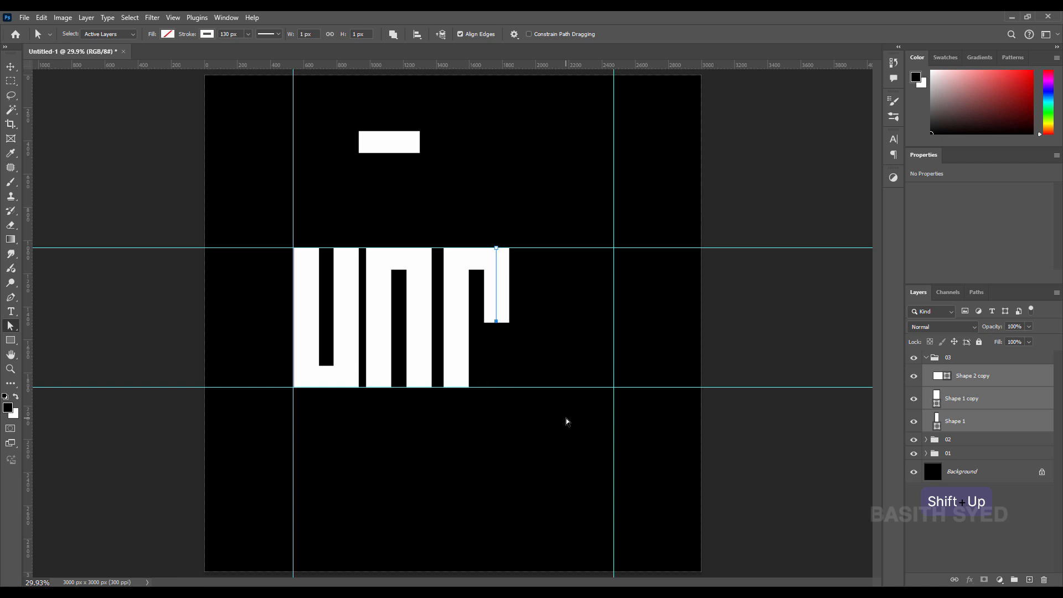
key("shift+Up")
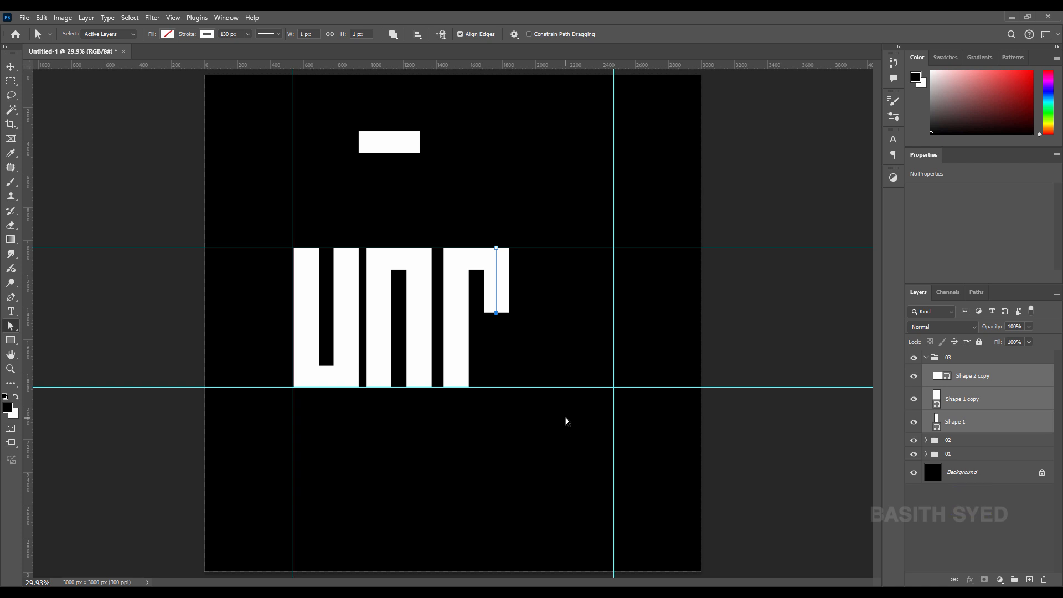
key("ctrl+z")
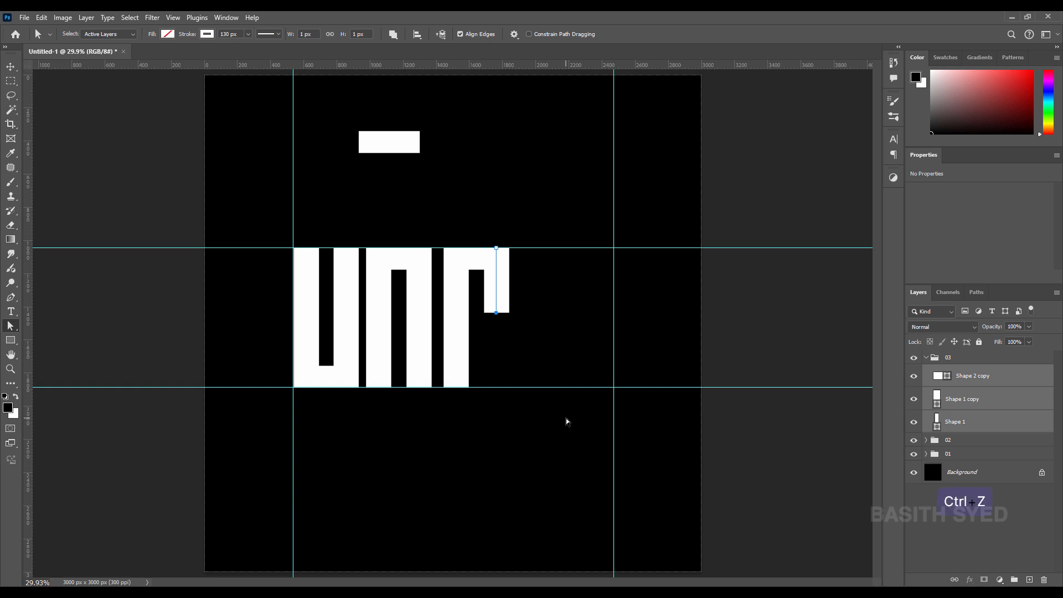
Step: Shorten the left leg of group 03 by raising its bottom end to slightly above the midpoint between the horizontal guides
key("a")
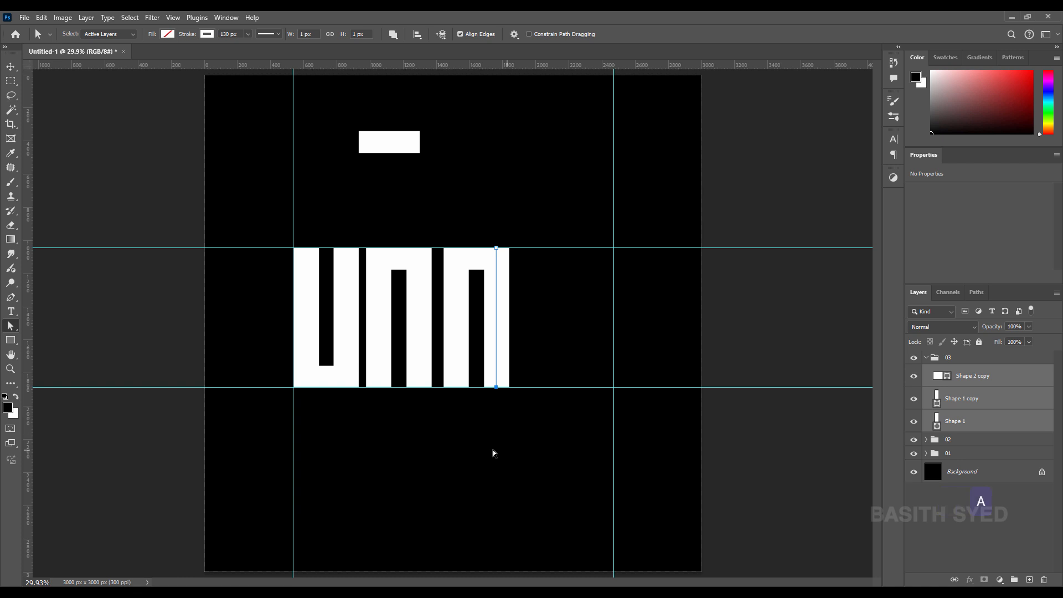
left_click_drag(444, 406, 477, 357)
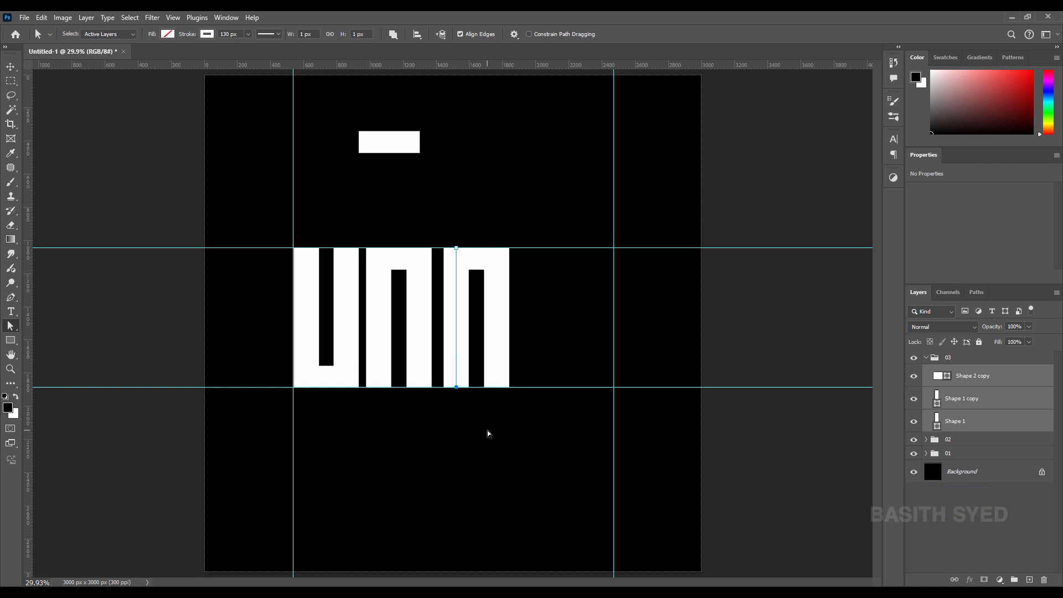
key("shift+Up")
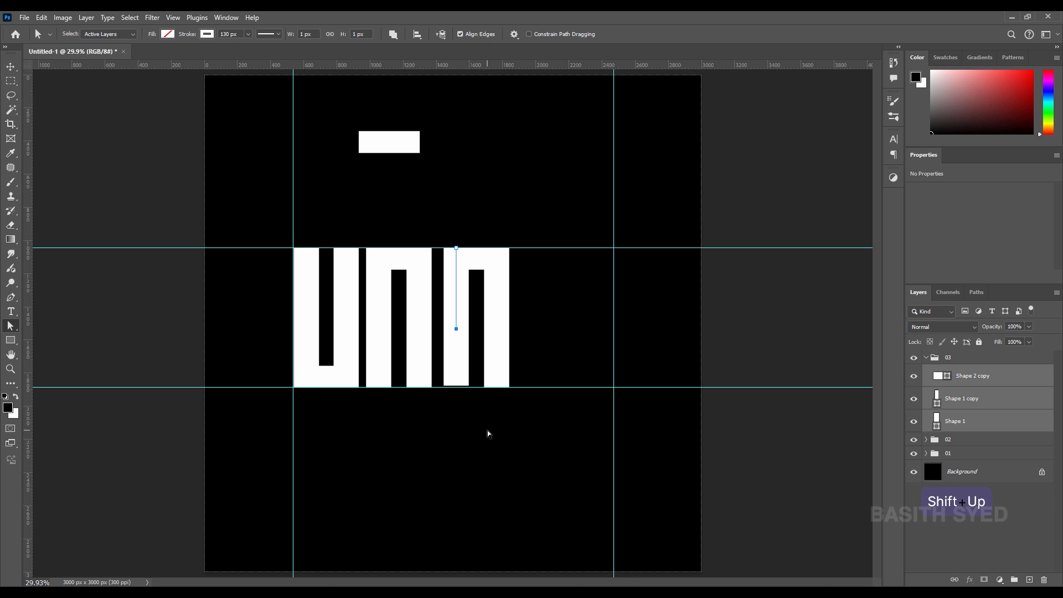
key("shift+Up")
key("shift+Up")
key("shift+Up")
key("shift+Up")
key("shift+Up")
key("shift+Up")
key("shift+Up")
key("shift+Up")
key("shift+Up")
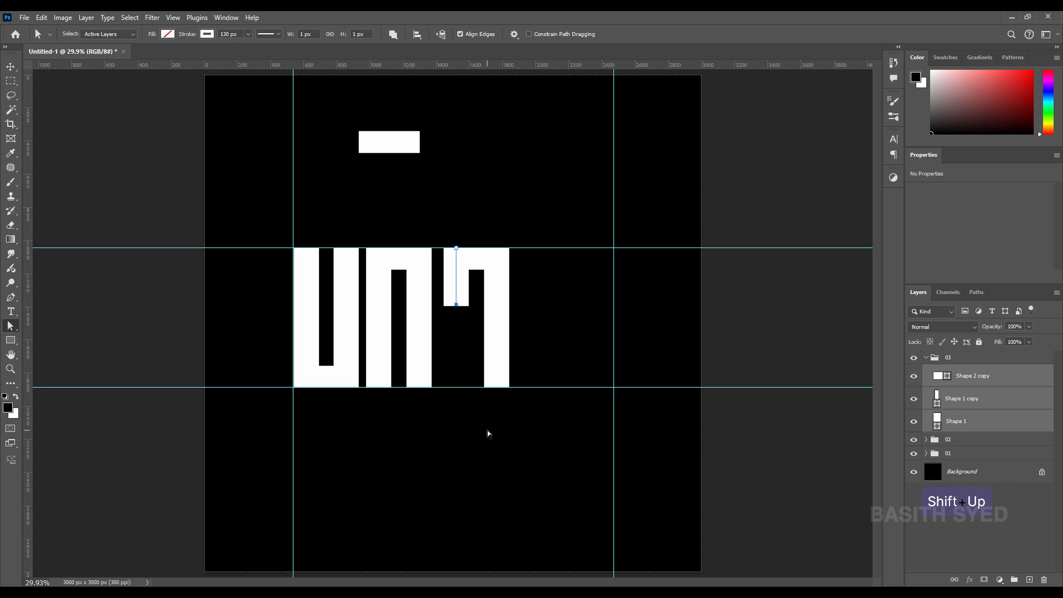
Step: Move group 03's short left leg and the top bar's left end about 60 px right, toward the long leg
left_click_drag(441, 219, 480, 321)
key("shift+Right")
key("shift+Right")
key("shift+Right")
key("shift+Right")
key("shift+Right")
key("shift+Right")
key("shift+Right")
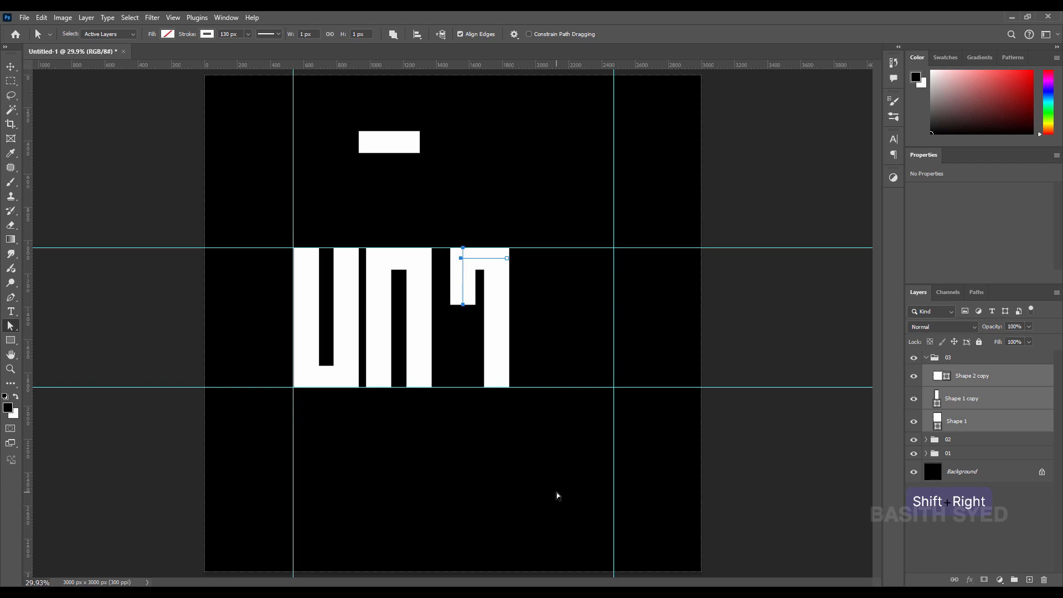
key("shift+Left")
key("shift+Left")
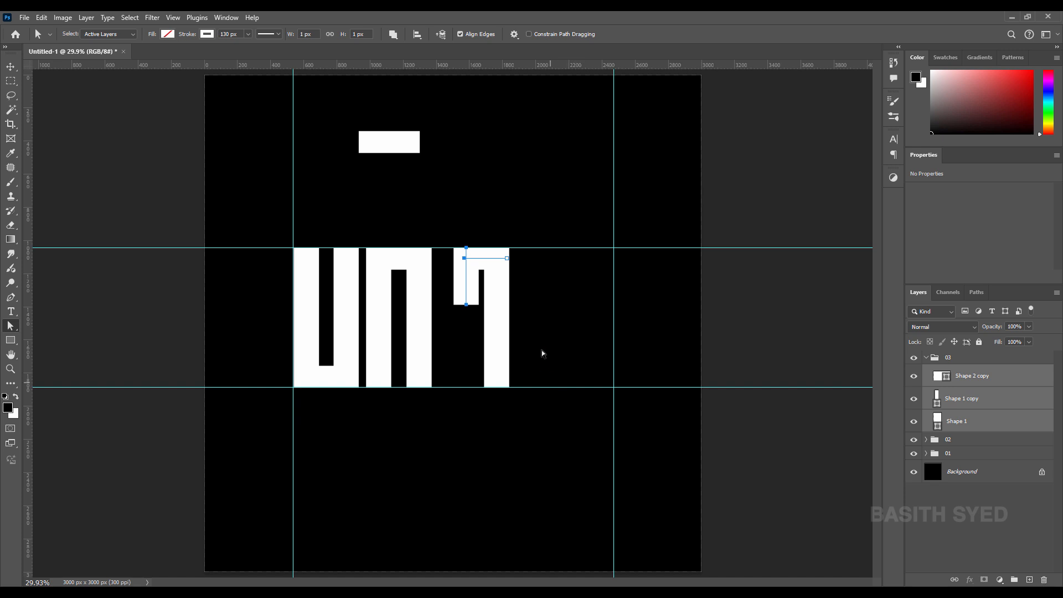
left_click_drag(542, 353, 471, 423)
left_click(553, 342)
Step: Duplicate group 03's top bar and place the copy just below the short left leg, extending out to its left
left_click(11, 67)
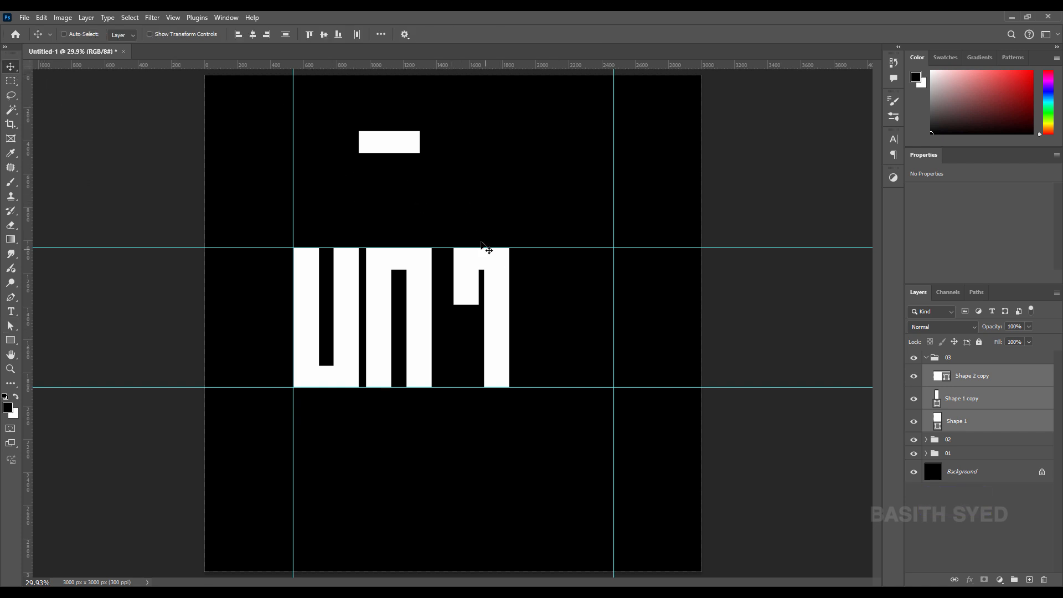
left_click_drag(489, 247, 488, 270)
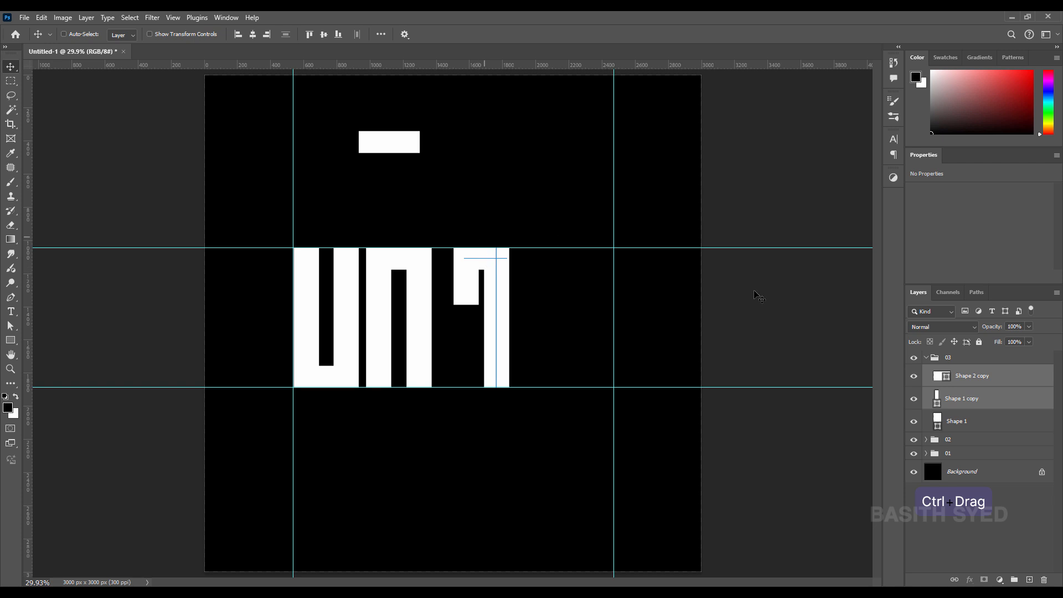
left_click(915, 402)
left_click(964, 379)
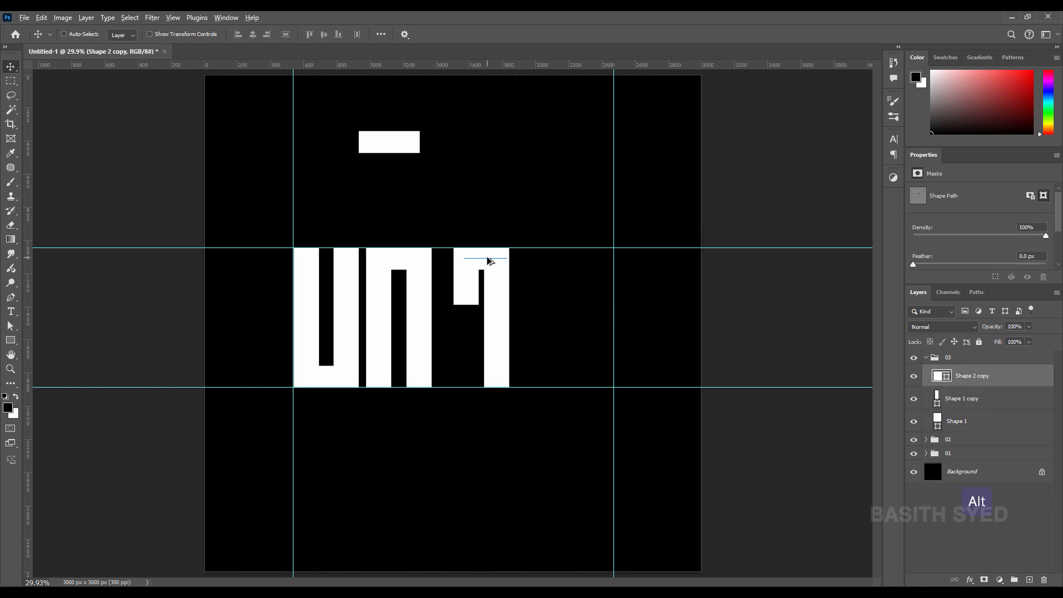
left_click_drag(488, 263, 466, 325)
Step: Extend the right end of the new crossbar past the long right leg, making the bar about 600 px wide
key("a")
left_click(486, 316)
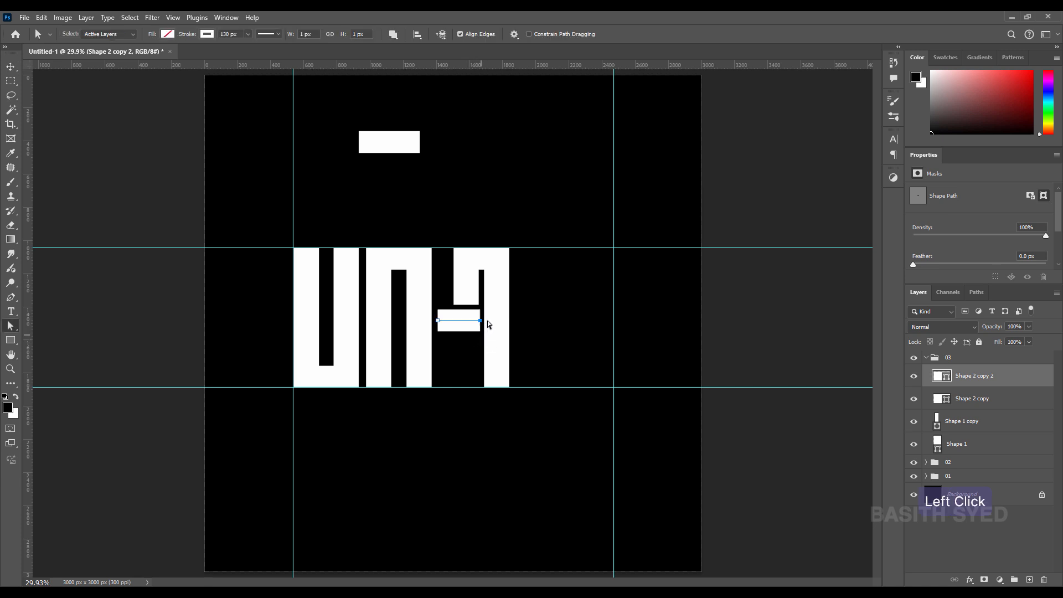
key("shift+Right")
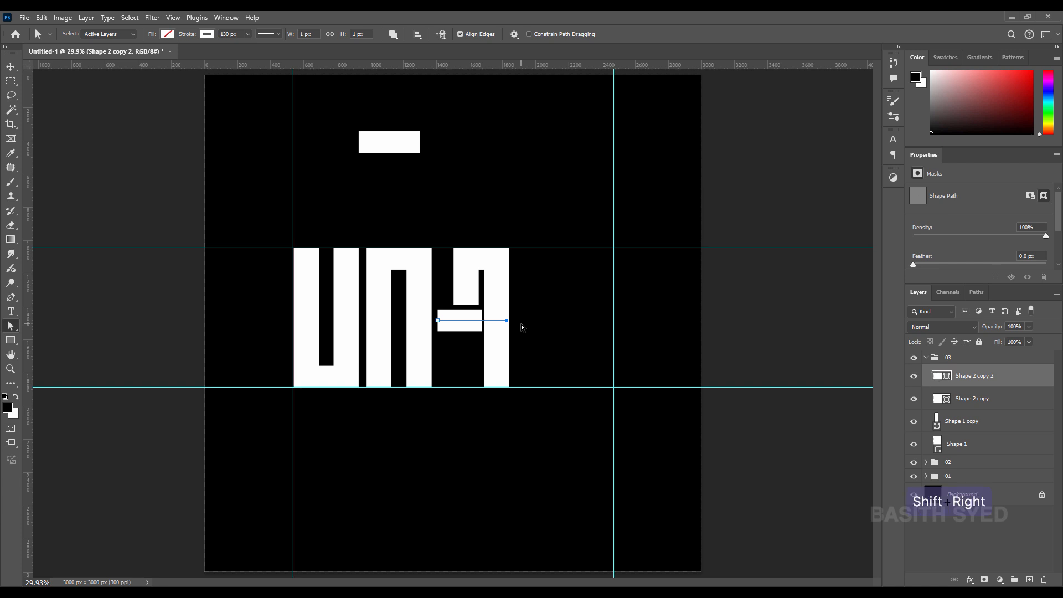
key("shift+Right")
key("shift+Right")
key("shift+Right")
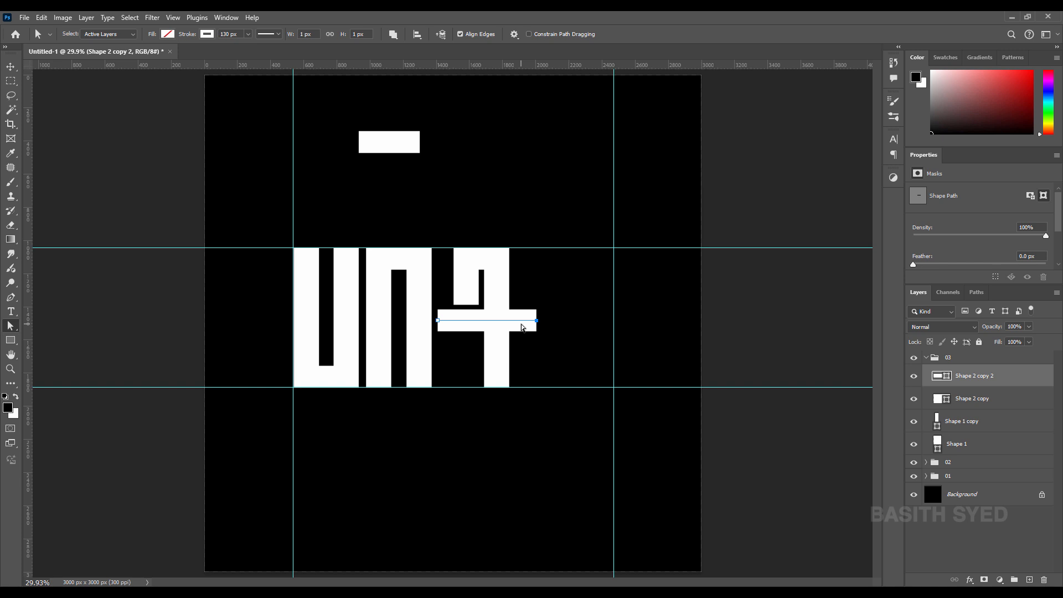
Step: Duplicate the crossbar down onto the lower guide and shorten the copy's right end to the long leg's outer edge
left_click(11, 67)
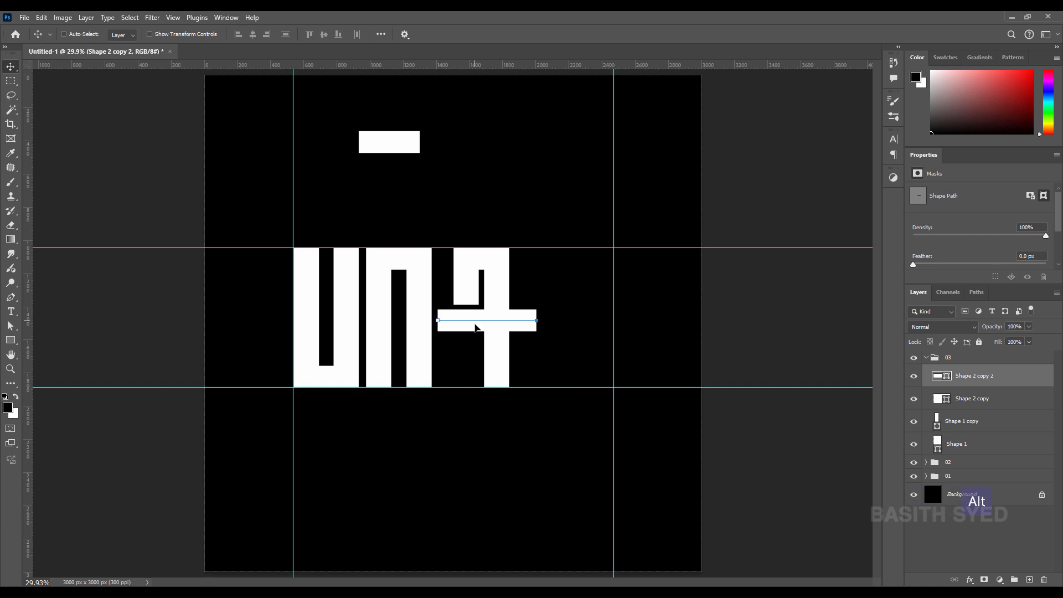
left_click_drag(475, 324, 474, 380)
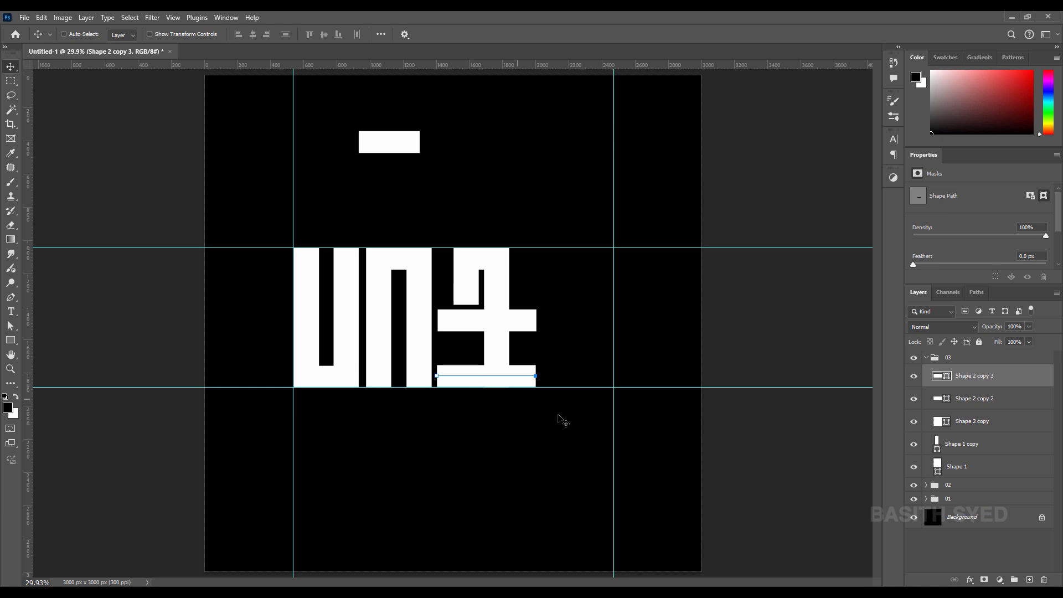
key("a")
left_click_drag(556, 355, 512, 419)
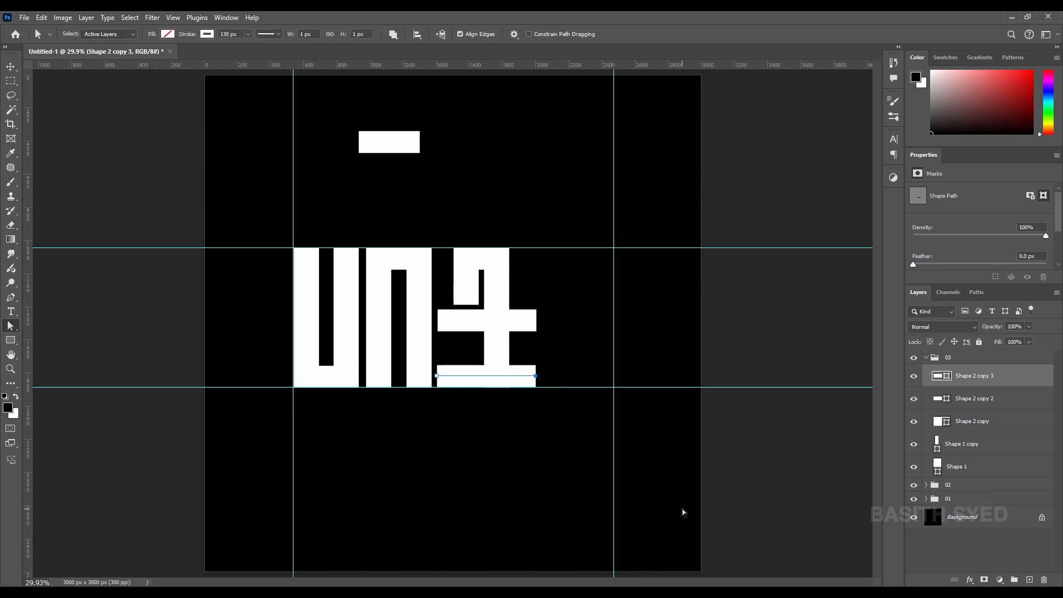
key("shift+Left")
key("shift+Left")
key("shift+Left")
key("shift+Left")
key("shift+Left")
key("shift+Left")
key("shift+Left")
key("shift+Left")
key("shift+Left")
key("shift+Left")
key("shift+Left")
key("shift+Left")
key("shift+Left")
key("shift+Left")
key("shift+Left")
Step: Duplicate the long right leg to the left ends of the lower bars and lower its top end to the crossbar's top edge
left_click(10, 66)
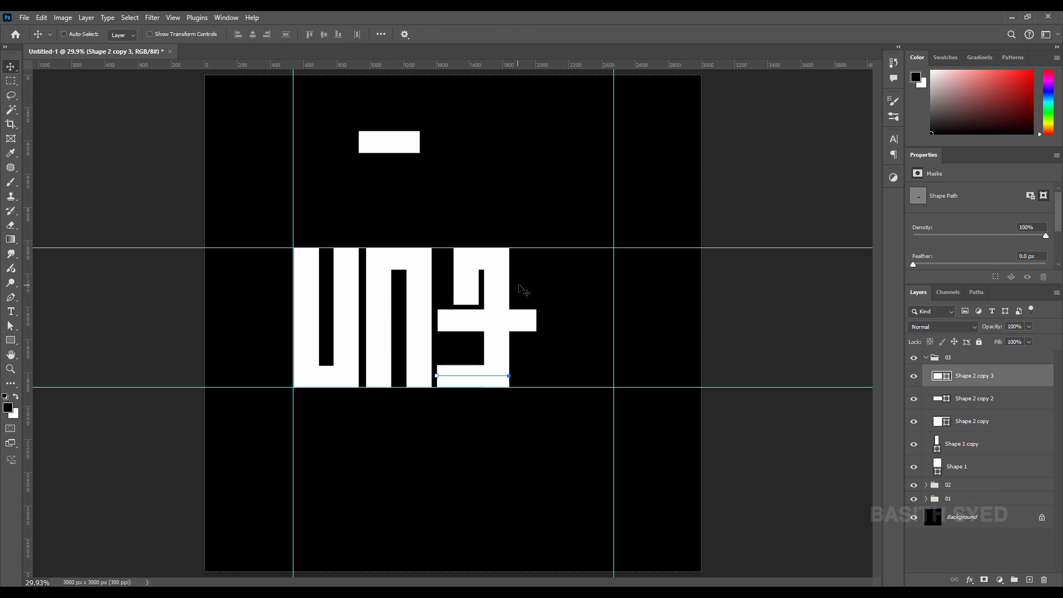
key("ctrl")
left_click_drag(494, 293, 459, 300)
key("a")
left_click(463, 272)
key("shift+Down")
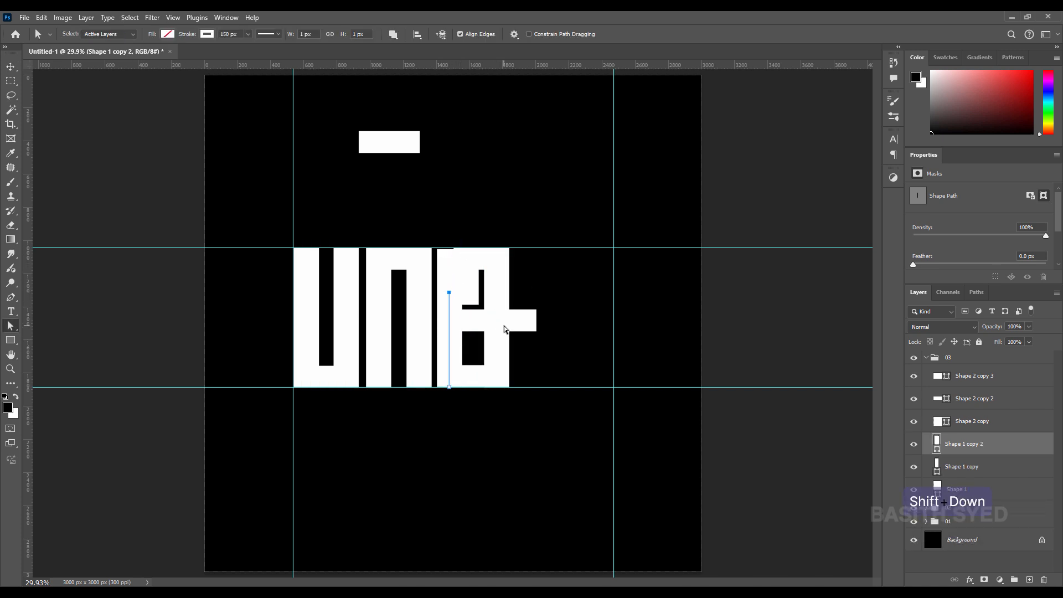
key("shift+Down")
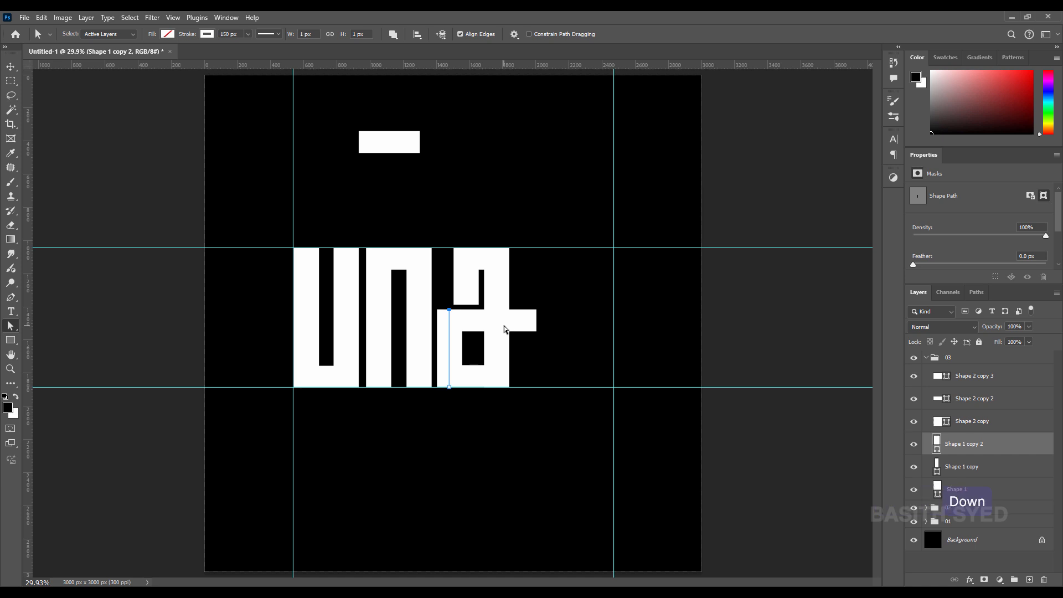
Step: Narrow group 03's lower box by moving its left stem and both bars' left ends about 40 px right
left_click(11, 67)
key("a")
left_click(981, 493)
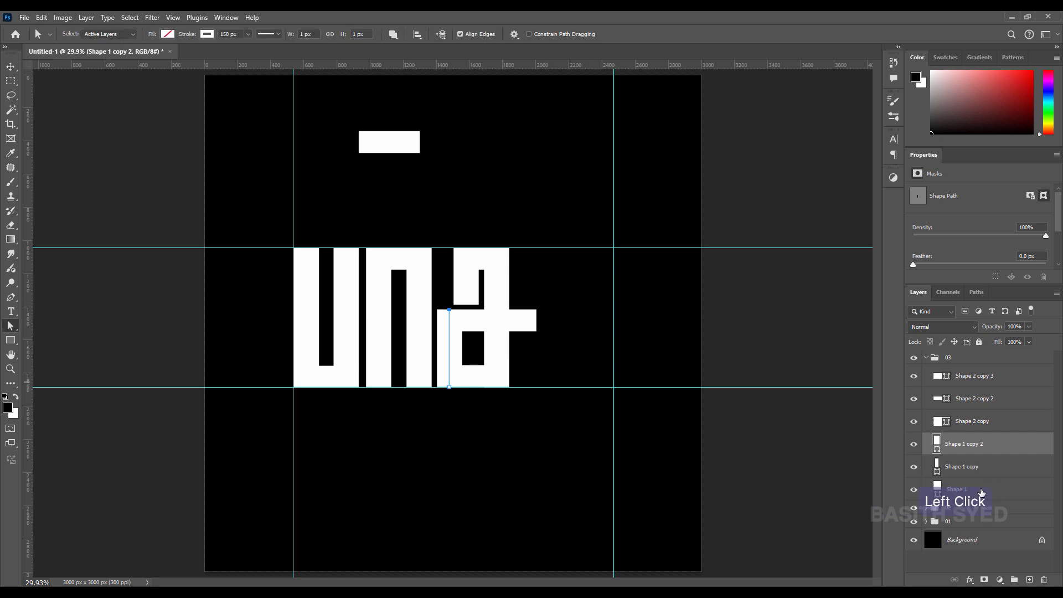
left_click(974, 376, "shift")
left_click_drag(433, 401, 459, 309)
right_click(10, 326)
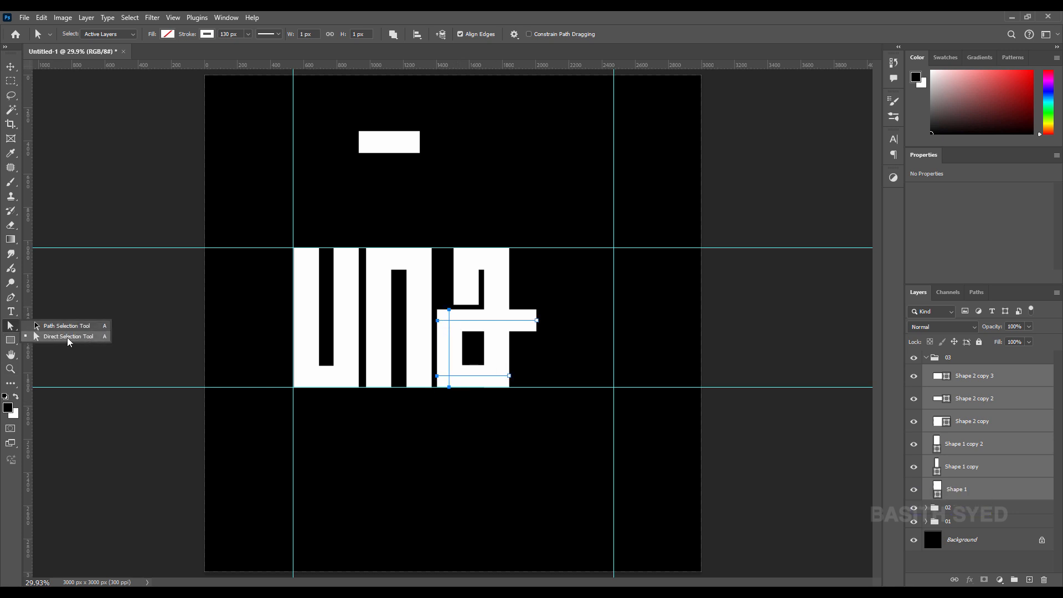
left_click(84, 338)
left_click_drag(437, 426, 469, 309)
key("shift+Right")
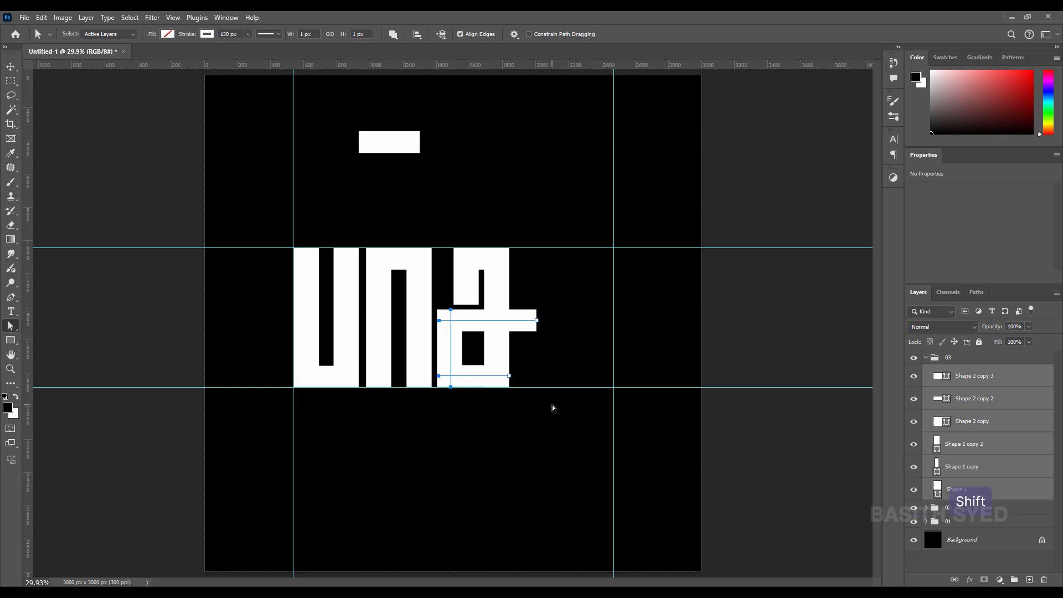
key("shift+Right")
key("shift+Right")
key("shift+Right")
key("shift+Right")
key("shift+Right")
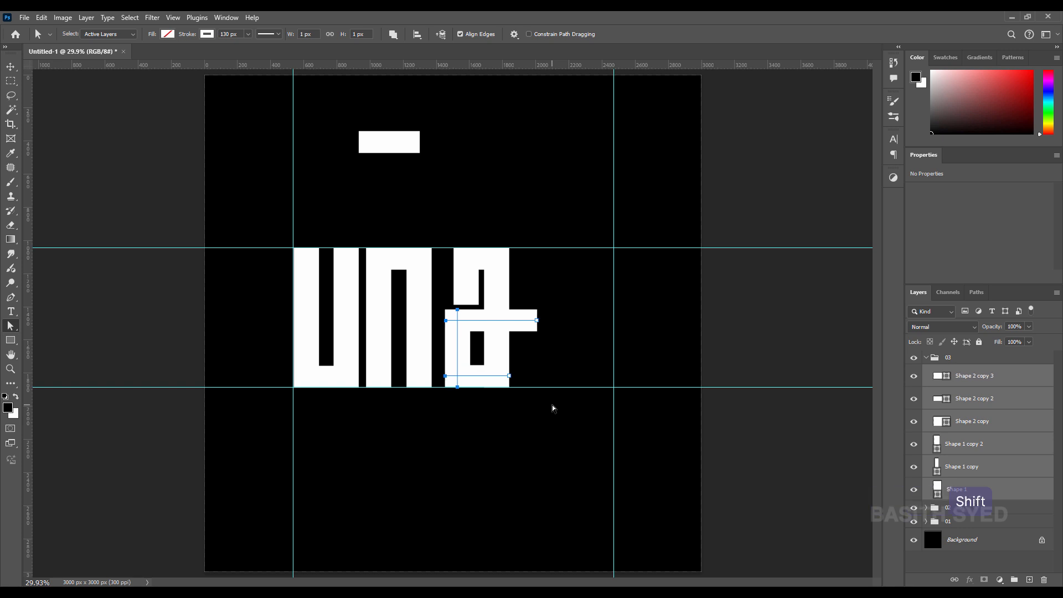
key("shift+Left")
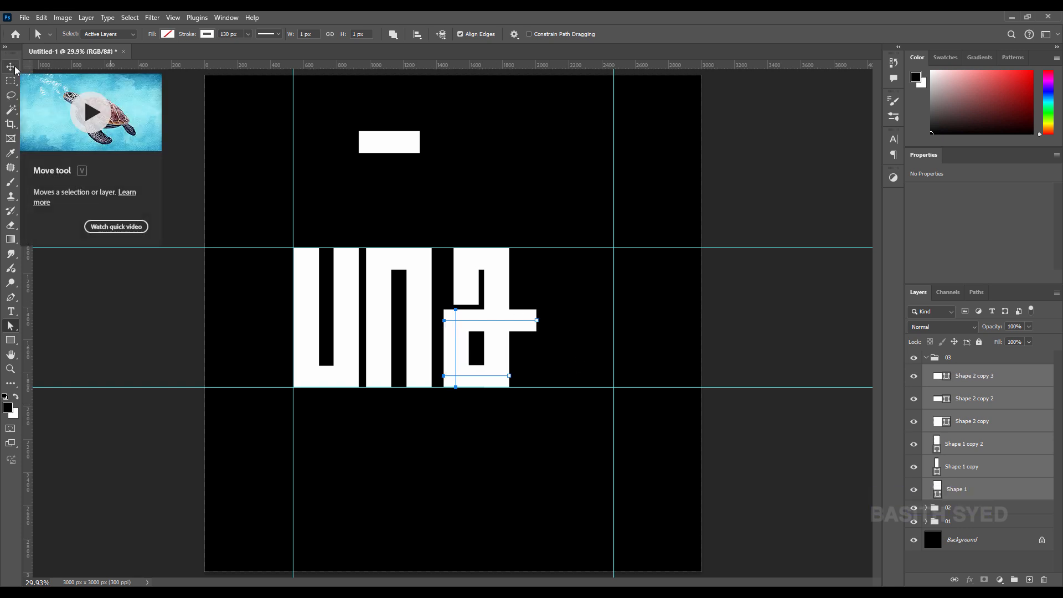
Step: Raise group 03's crossbar, the short leg's bottom end and the lower stem's top end by 40 px, and collapse the group
left_click_drag(571, 281, 433, 339)
key("shift+Up")
key("shift+Up")
key("shift+Up")
key("shift+Up")
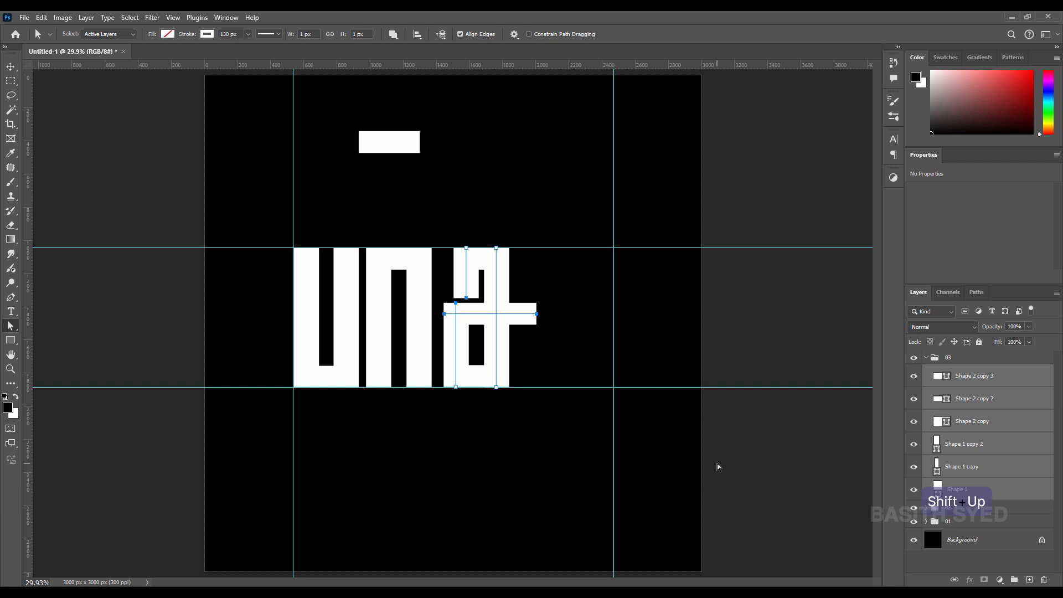
left_click(10, 67)
left_click(926, 358)
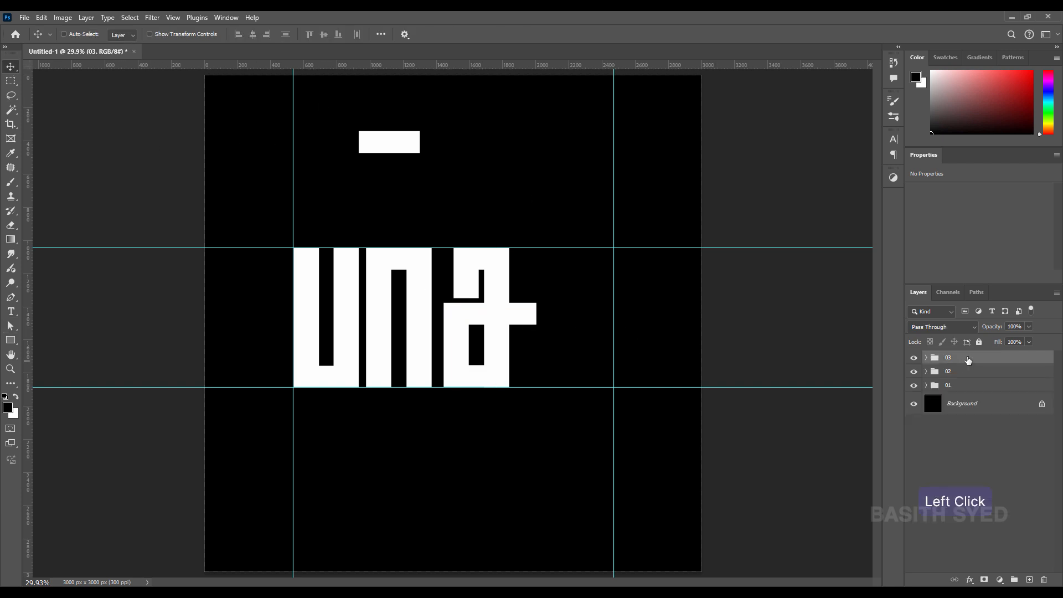
Step: Duplicate group 03 as 04 and move the copy about 590 px right along the same guides
key("ctrl+j")
double_click(956, 358)
type("04")
key("Return")
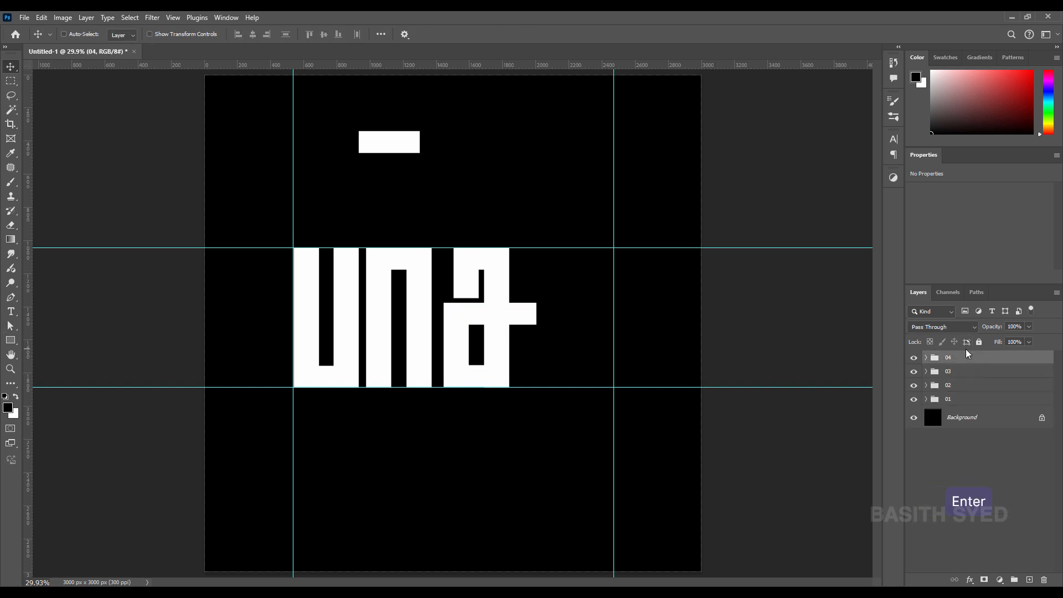
left_click(494, 331, "alt")
left_click_drag(491, 311, 589, 311)
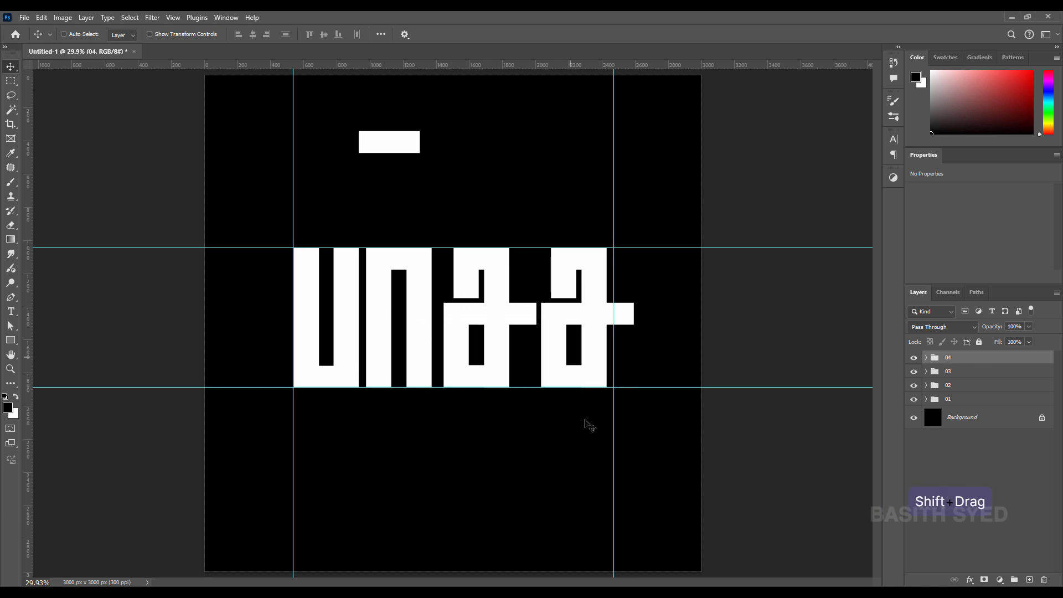
Step: Duplicate group 04's long leg to the crossbar's right end and lower the copy's top end to the crossbar's top edge
left_click(926, 357)
left_click(975, 376)
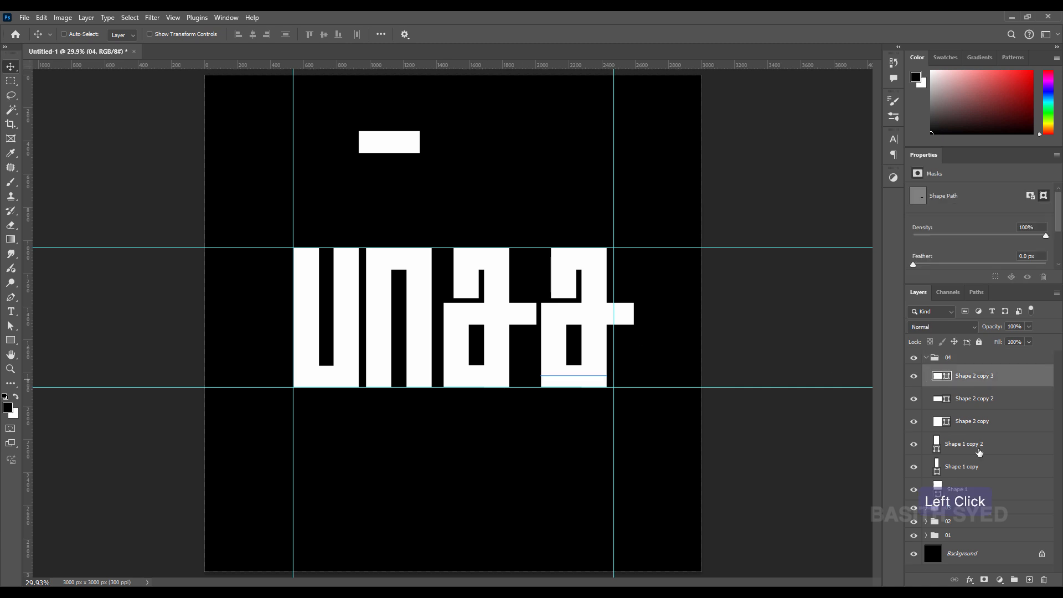
mouse_move(624, 341)
left_mouse_down()
mouse_move(587, 356)
mouse_move(593, 348)
mouse_move(630, 357)
left_mouse_up()
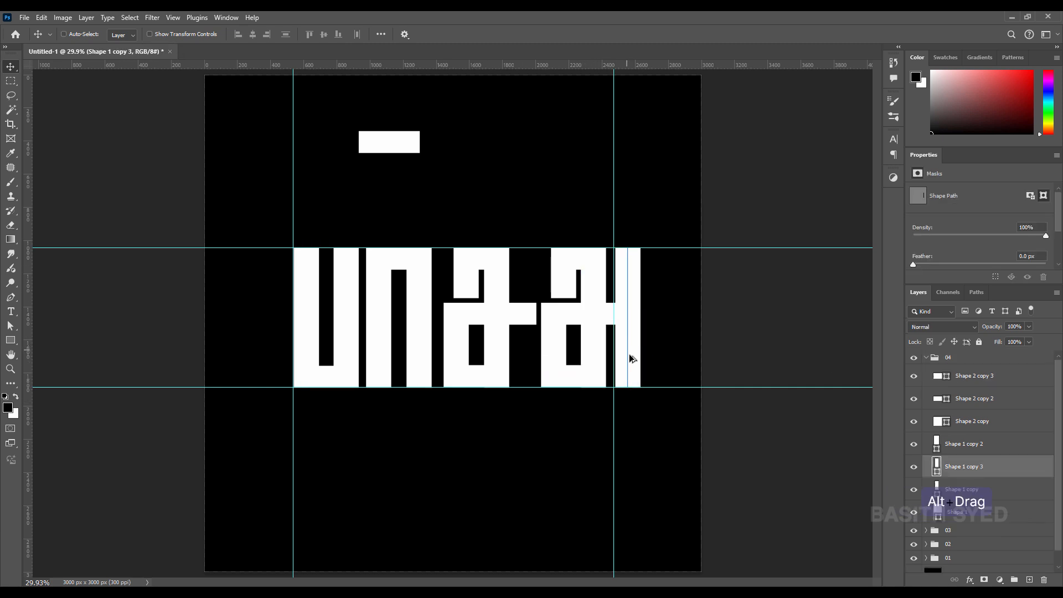
key("a")
left_click(626, 251)
key("shift+Down")
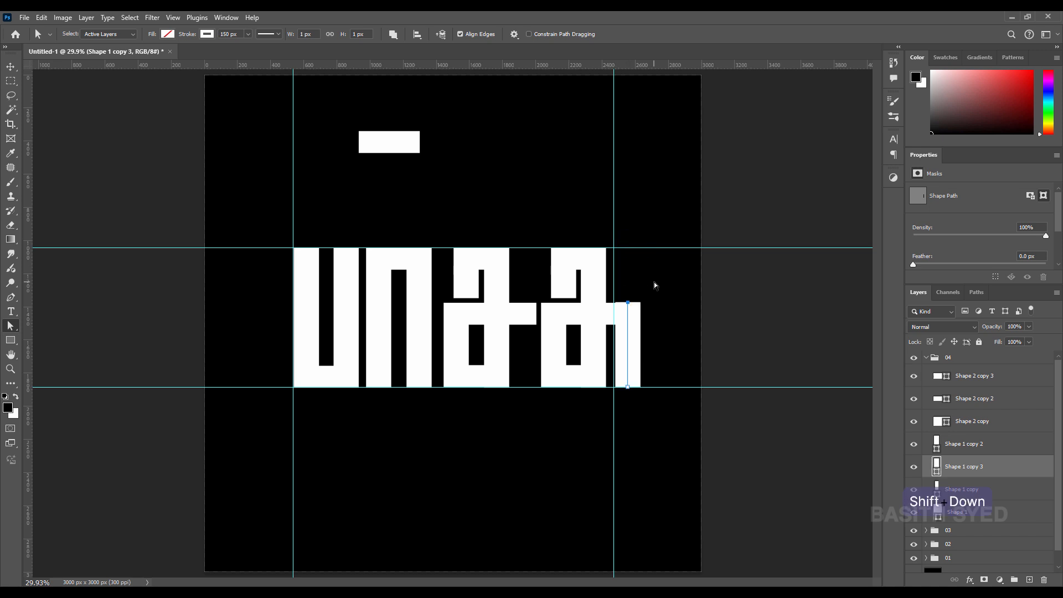
key("Down")
key("Up")
key("Down")
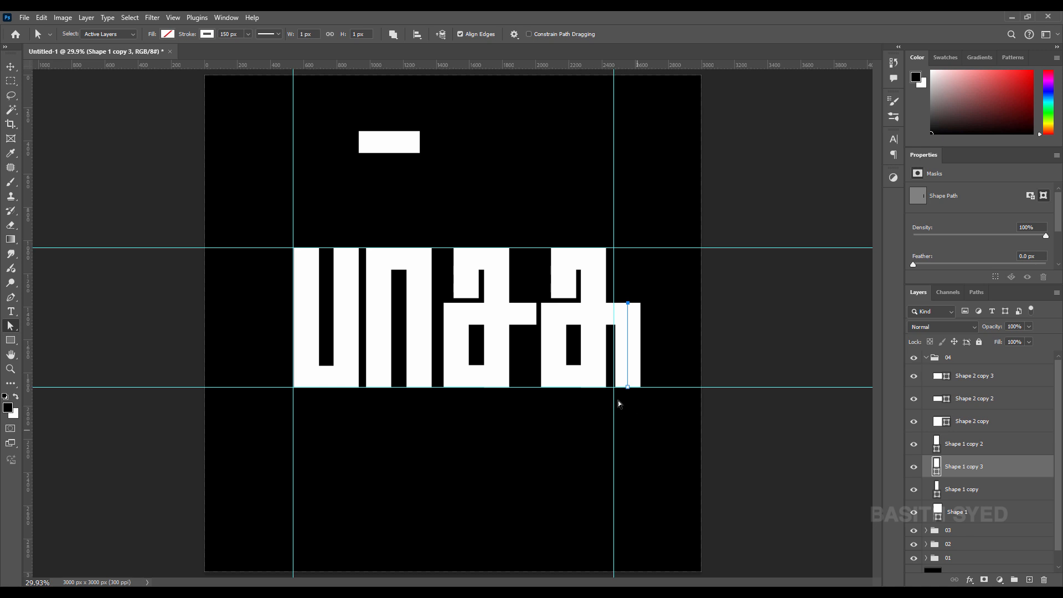
Step: Extend the bottom end of group 04's new right stem to about 150 px below the lower guide
left_click_drag(614, 379, 661, 450)
key("shift+Down")
key("shift+Down")
key("shift+Down")
key("shift+Down")
key("shift+Down")
key("shift+Down")
key("shift+Down")
key("shift+Down")
key("shift+Down")
key("shift+Down")
key("shift+Down")
key("shift+Down")
key("shift+Down")
key("shift+Down")
key("shift+Down")
key("shift+Down")
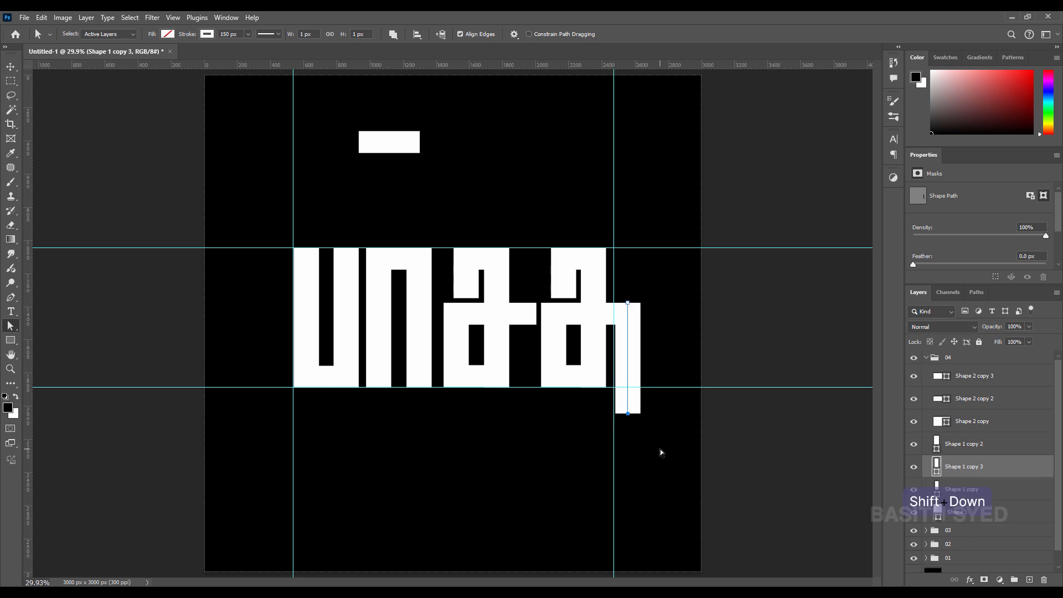
key("shift+Down")
key("shift+Up")
key("shift+Up")
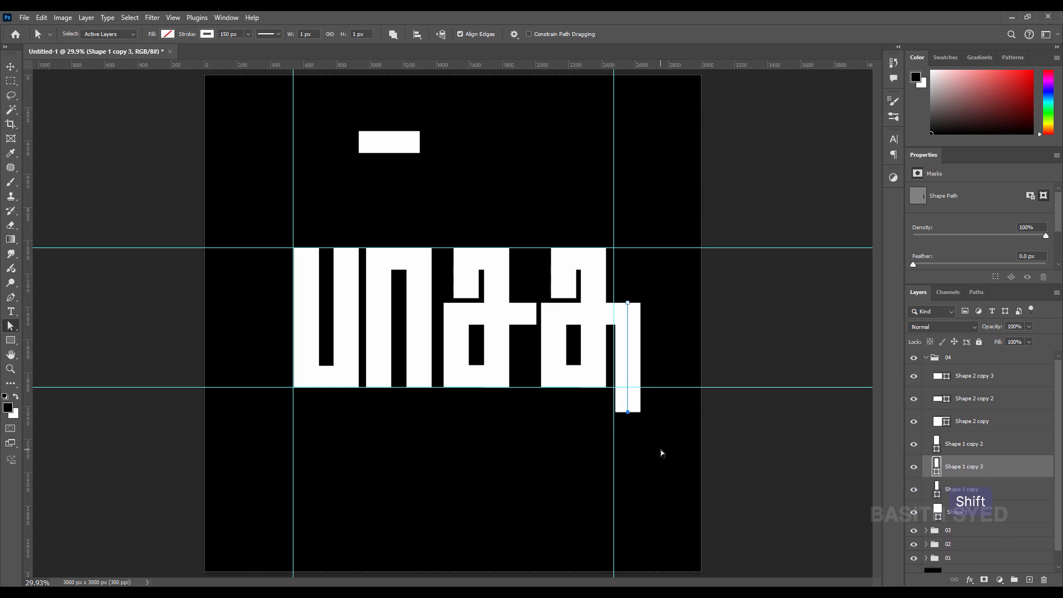
Step: Duplicate group 04's crossbar down to the foot of the new stem and extend its right end to the stem's outer edge
left_click(11, 67)
left_click(613, 304, "ctrl")
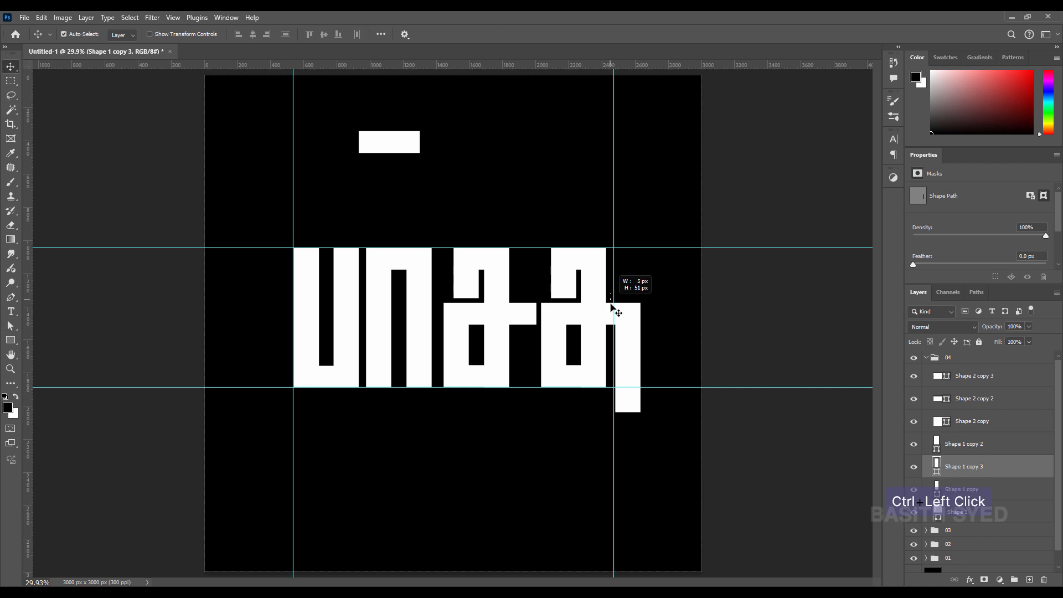
mouse_move(611, 314)
left_mouse_down()
mouse_move(615, 404)
mouse_move(631, 417)
left_mouse_up()
key("a")
key("shift+Right")
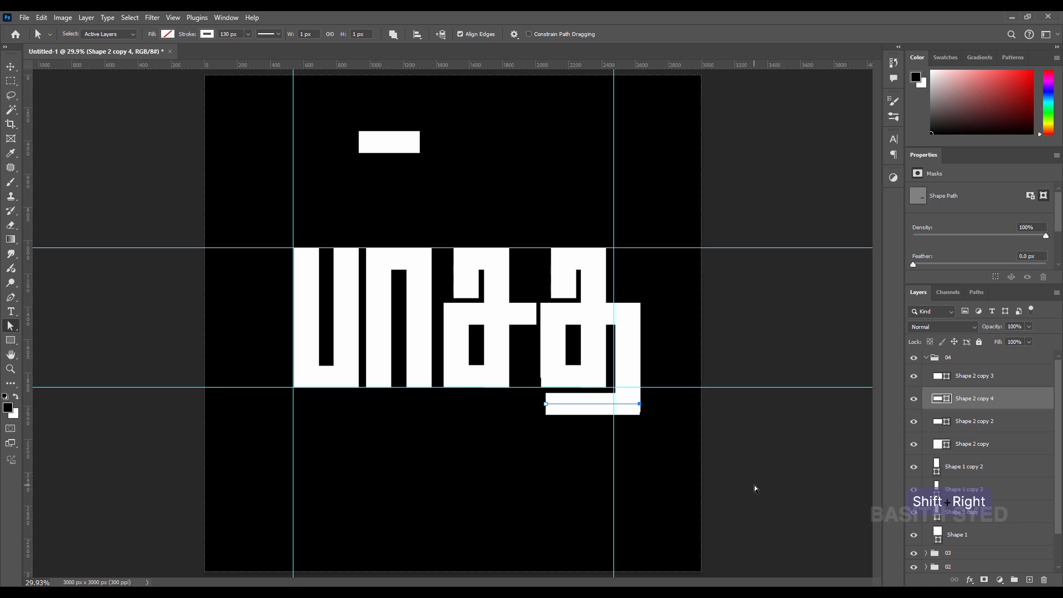
Step: Align group 04's foot bar with the right stem's outer edge and extend its left end to the letter's left edge
key("Left")
key("Right")
left_click_drag(520, 449, 560, 390)
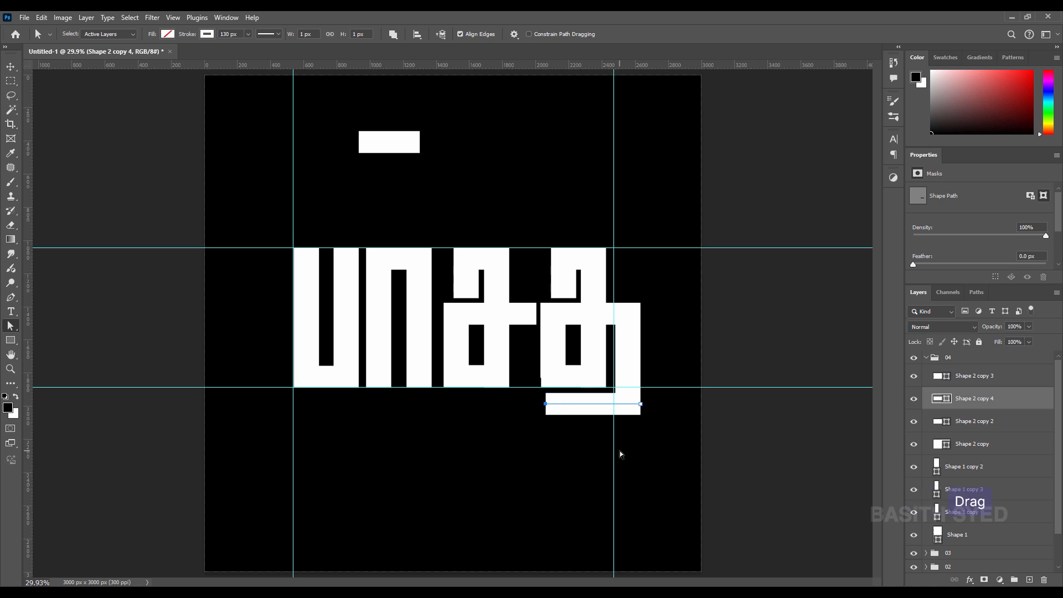
key("shift+Left")
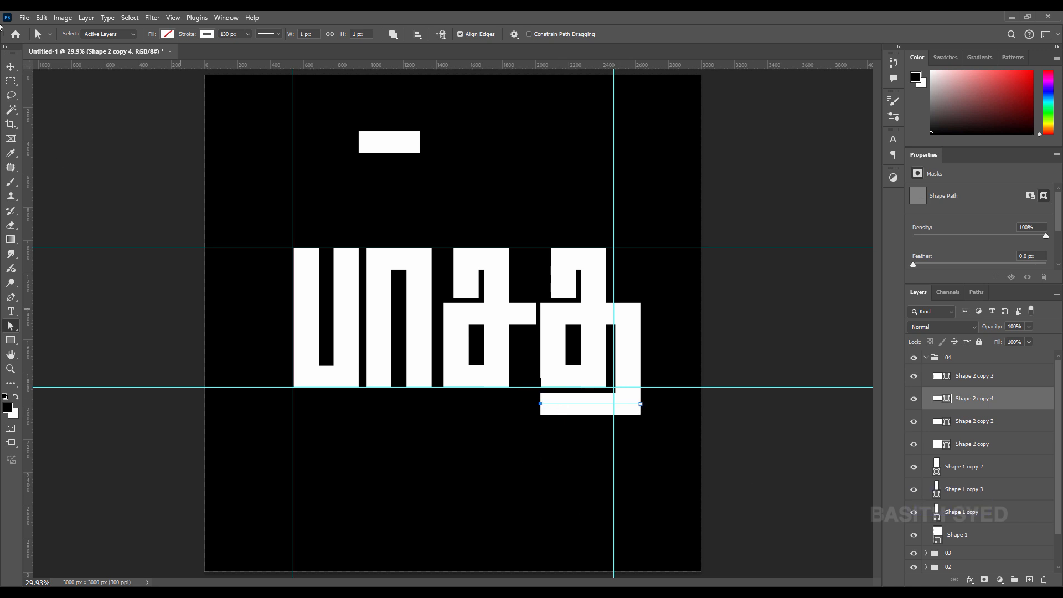
Step: Duplicate group 04's right stem and foot bar, flip the copy vertically and place it above the third letter
left_click(10, 67)
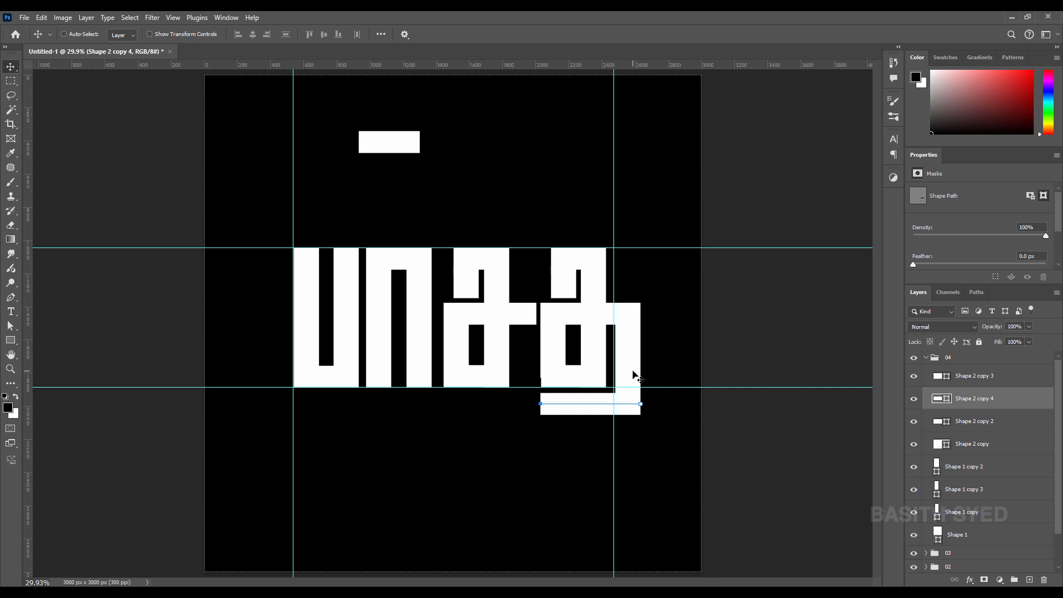
left_click_drag(656, 395, 622, 444)
left_click_drag(629, 380, 591, 176)
key("ctrl+t")
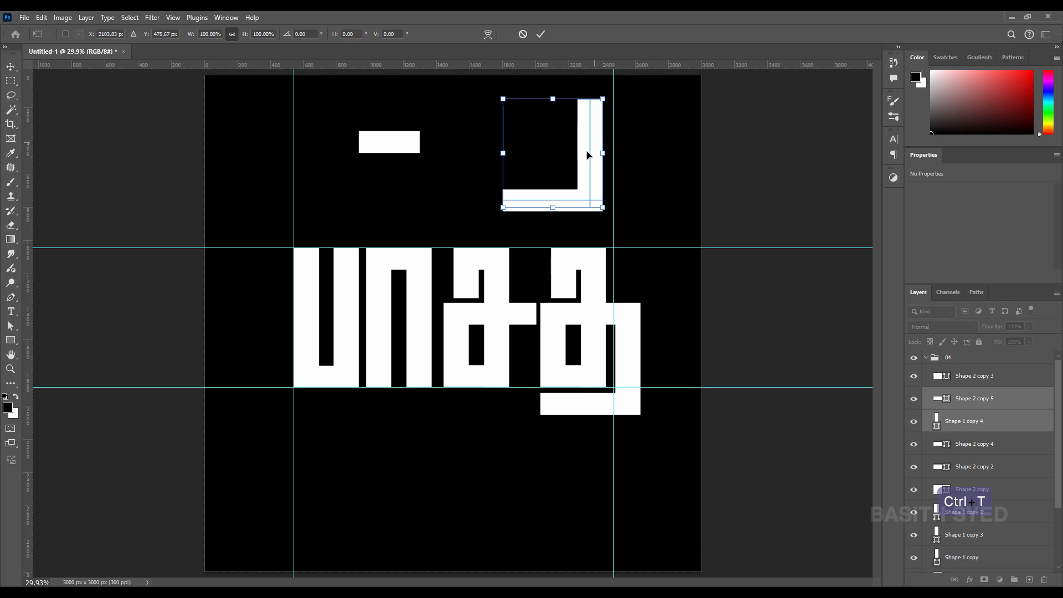
right_click(587, 152)
left_click(647, 369)
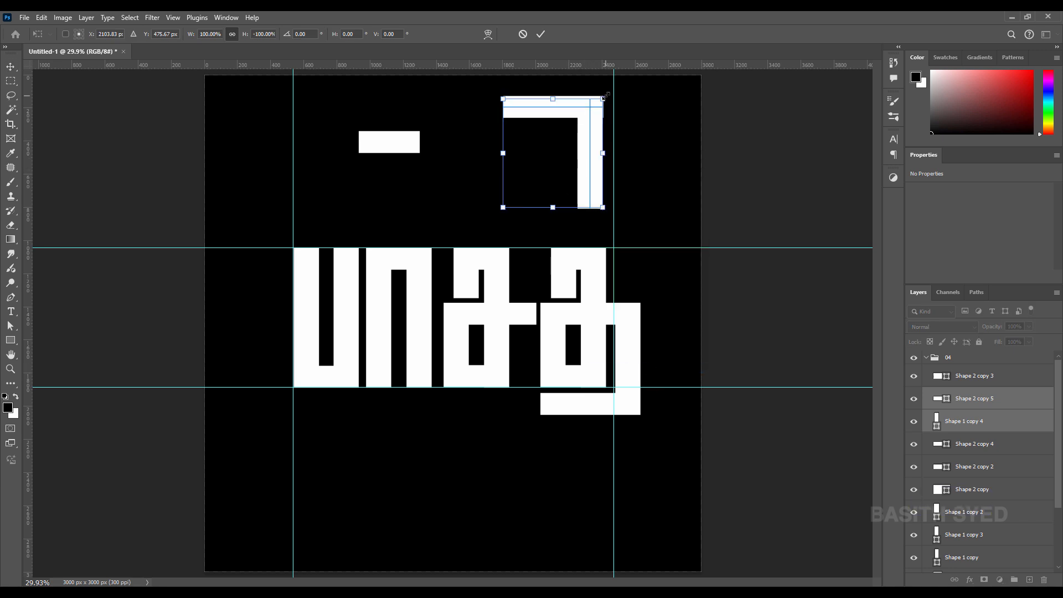
left_click_drag(585, 111, 524, 204)
key("Return")
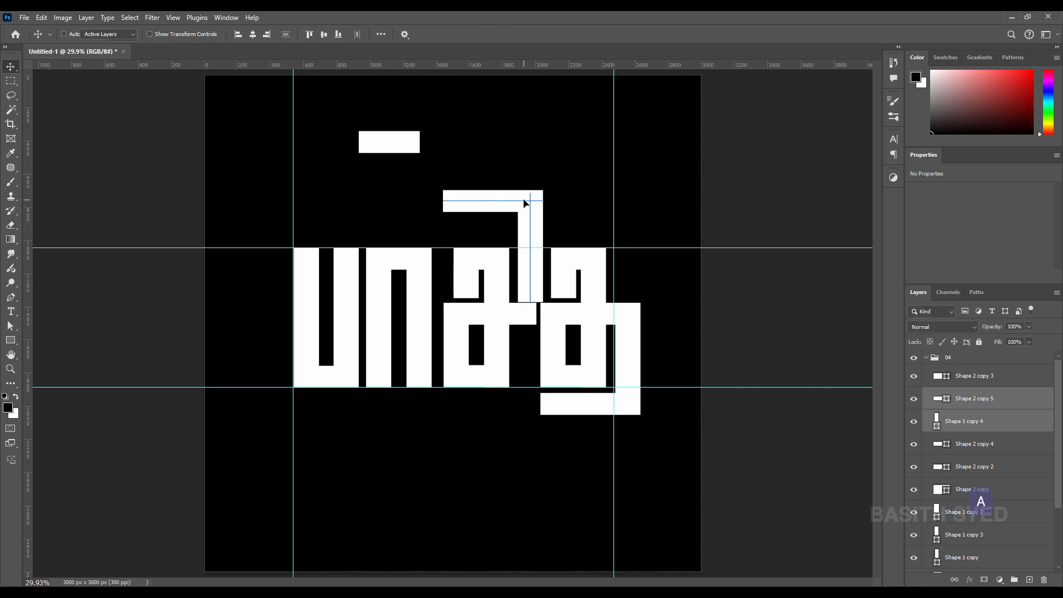
Step: Shorten the flipped copy's top bar by about 250 px from its left end
key("a")
left_click_drag(434, 185, 482, 247)
key("shift+Right")
key("shift+Right")
key("shift+Right")
key("shift+Right")
key("shift+Right")
key("shift+Right")
key("shift+Right")
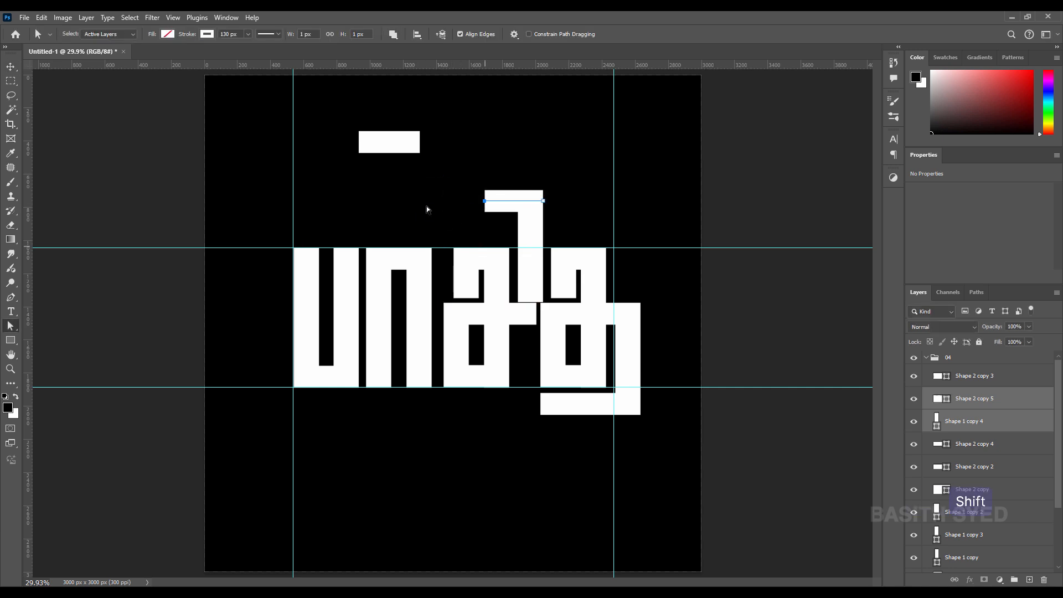
Step: Duplicate the flipped hook's right leg to the left end of its top bar, aligning the outer and top edges
key("v")
left_click(526, 238, "ctrl")
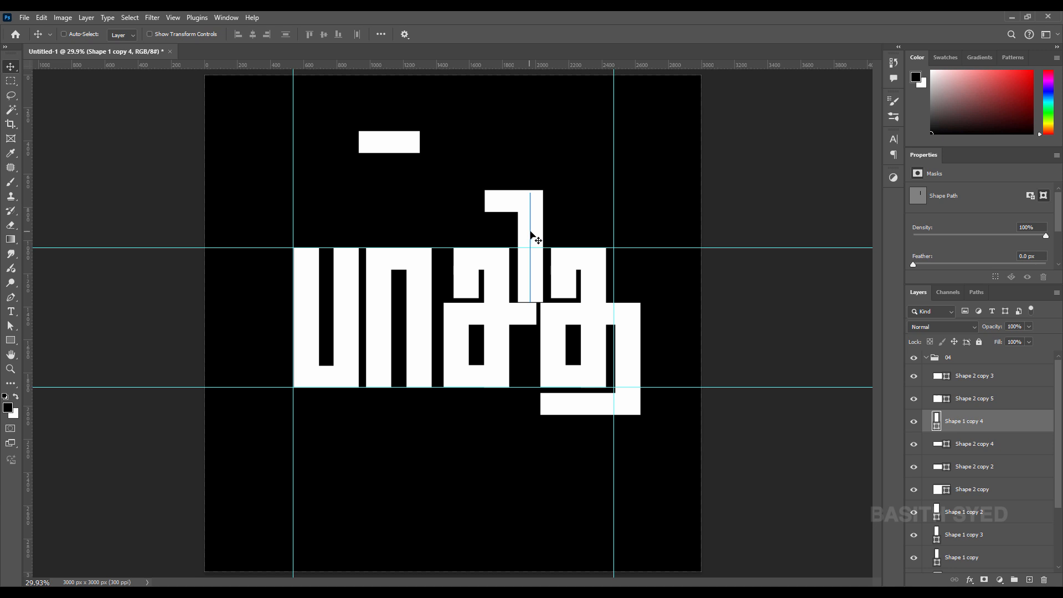
left_click_drag(531, 238, 499, 237)
scroll(497, 221, "up", 5)
left_click_drag(574, 327, 658, 321)
key("ctrl+z")
left_click(593, 331, "ctrl")
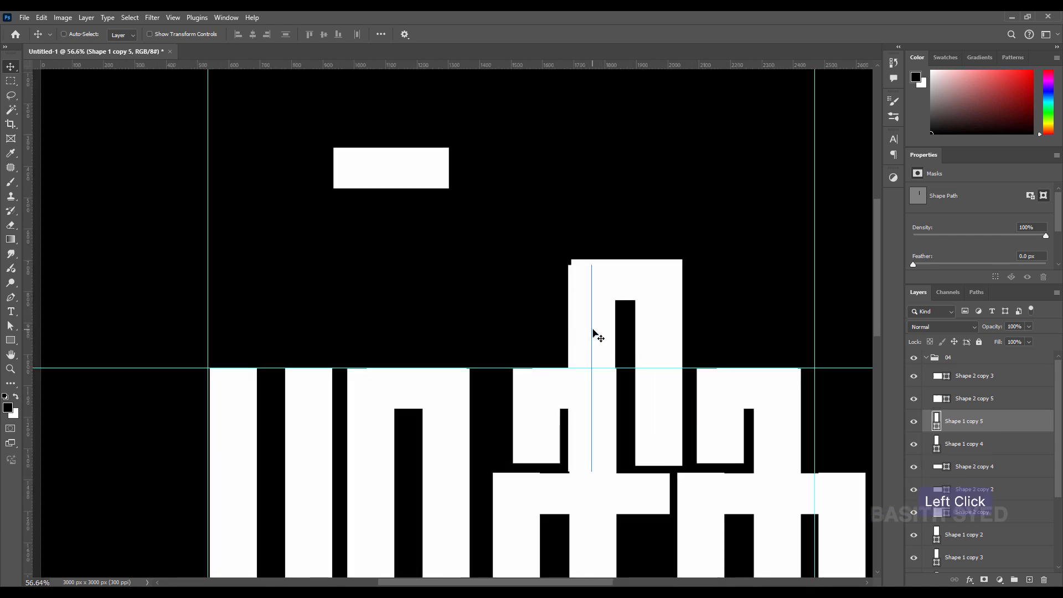
left_click_drag(596, 329, 596, 327)
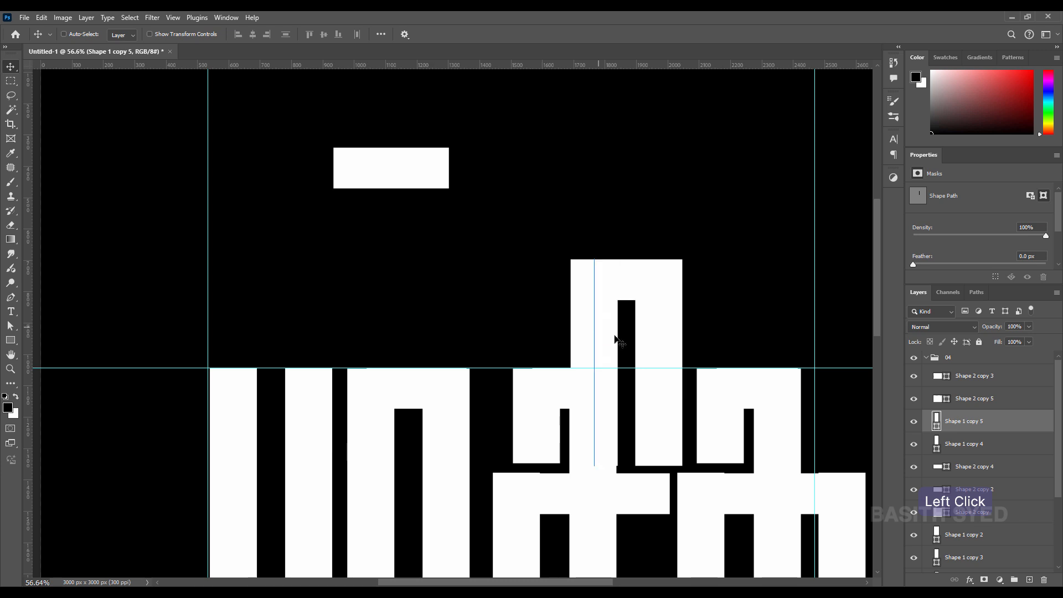
Step: Lower the three hook pieces about 75 px and shorten the right leg from its bottom end to about 350 px
left_click_drag(737, 221, 581, 271)
left_click_drag(658, 341, 655, 365)
key("a")
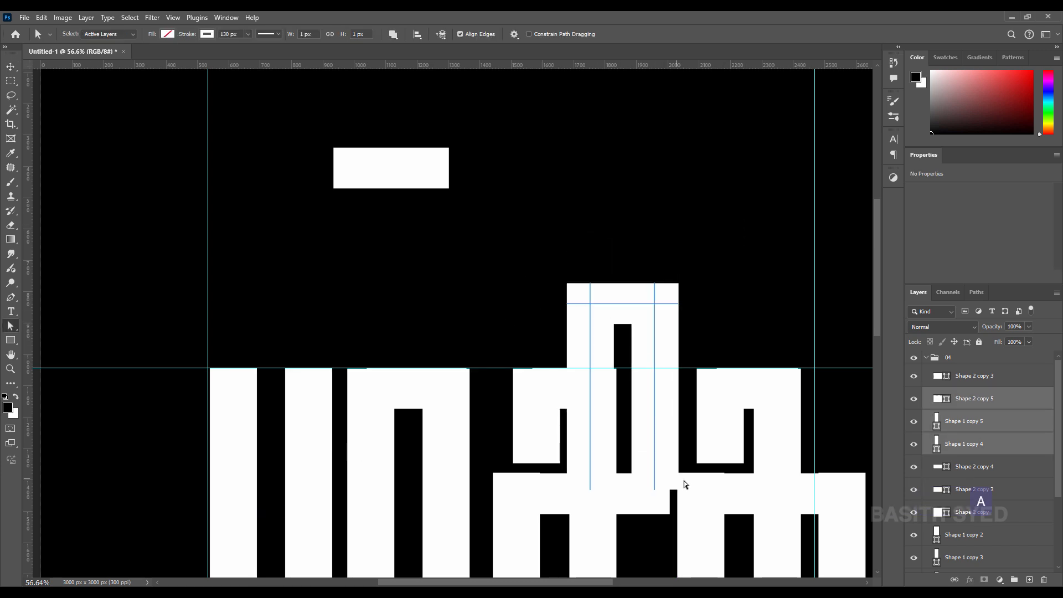
left_click_drag(696, 505, 630, 473)
key("shift+Up")
key("shift+Up")
key("shift+Up")
key("shift+Up")
key("shift+Up")
key("shift+Up")
key("shift+Up")
key("shift+Up")
key("shift+Up")
key("shift+Up")
key("shift+Up")
key("shift+Up")
key("shift+Up")
key("shift+Up")
key("shift+Up")
key("shift+Up")
key("shift+Up")
key("shift+Up")
key("shift+Up")
key("shift+Up")
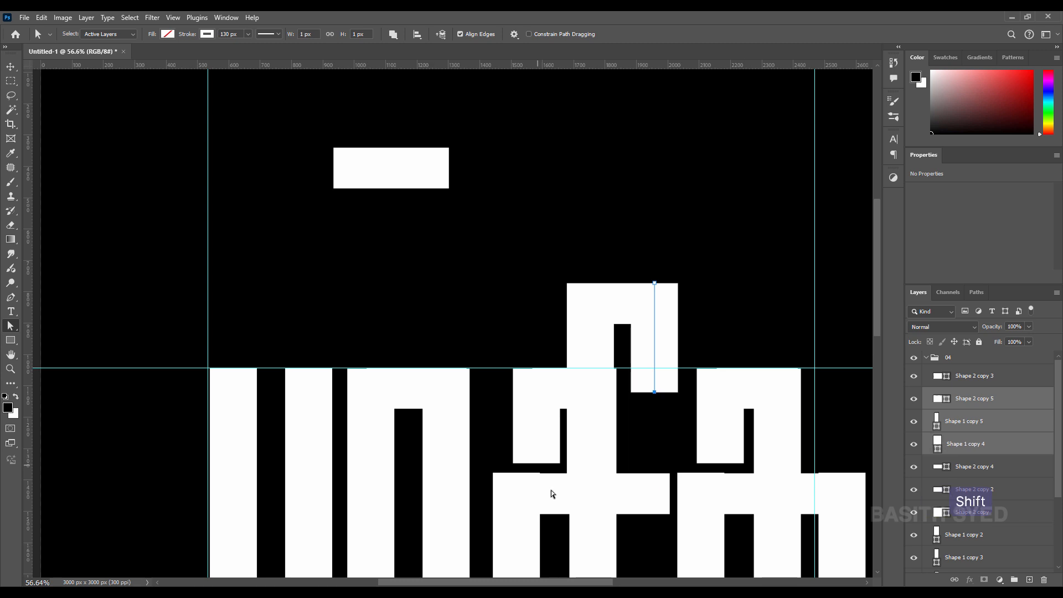
left_click_drag(551, 494, 658, 463)
key("shift+Up")
key("shift+Up")
key("shift+Up")
key("shift+Up")
key("shift+Up")
key("shift+Up")
key("ctrl+z")
Step: Shorten the hook's left leg from its bottom end until it matches the right leg
right_click(10, 326)
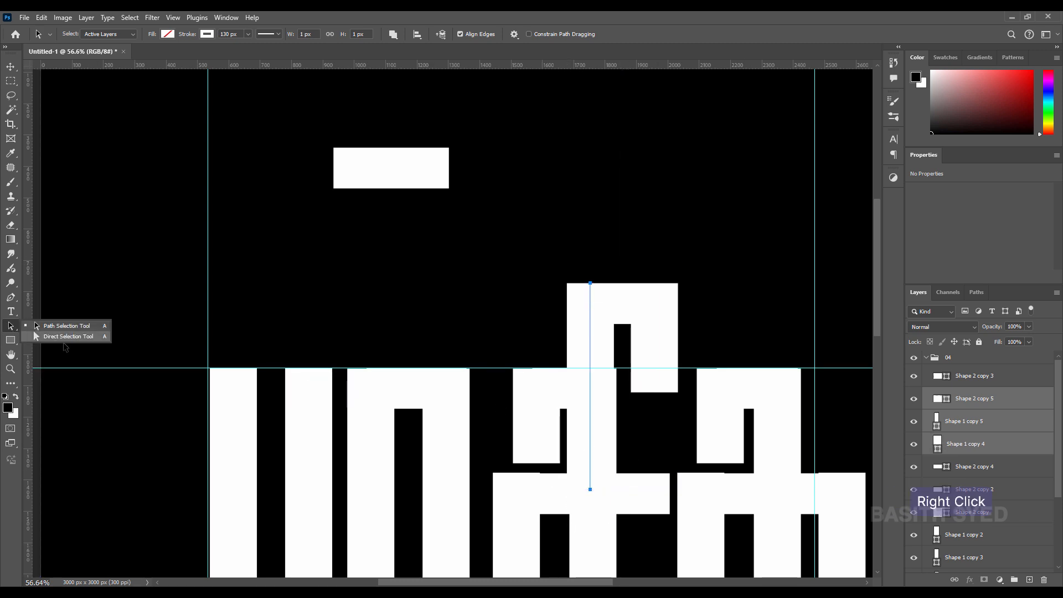
left_click(55, 340)
left_click_drag(545, 512, 629, 454)
key("shift+Up")
key("shift+Up")
key("shift+Up")
key("shift+Up")
key("shift+Up")
key("shift+Up")
key("shift+Up")
key("shift+Up")
key("shift+Up")
key("shift+Up")
key("shift+Up")
key("shift+Up")
key("shift+Up")
key("shift+Up")
key("shift+Up")
key("shift+Up")
key("shift+Up")
key("shift+Up")
key("shift+Up")
key("shift+Up")
key("shift+Up")
key("shift+Up")
key("shift+Up")
key("shift+Up")
key("shift+Up")
key("shift+Up")
key("shift+Up")
key("shift+Up")
key("shift+Up")
key("shift+Up")
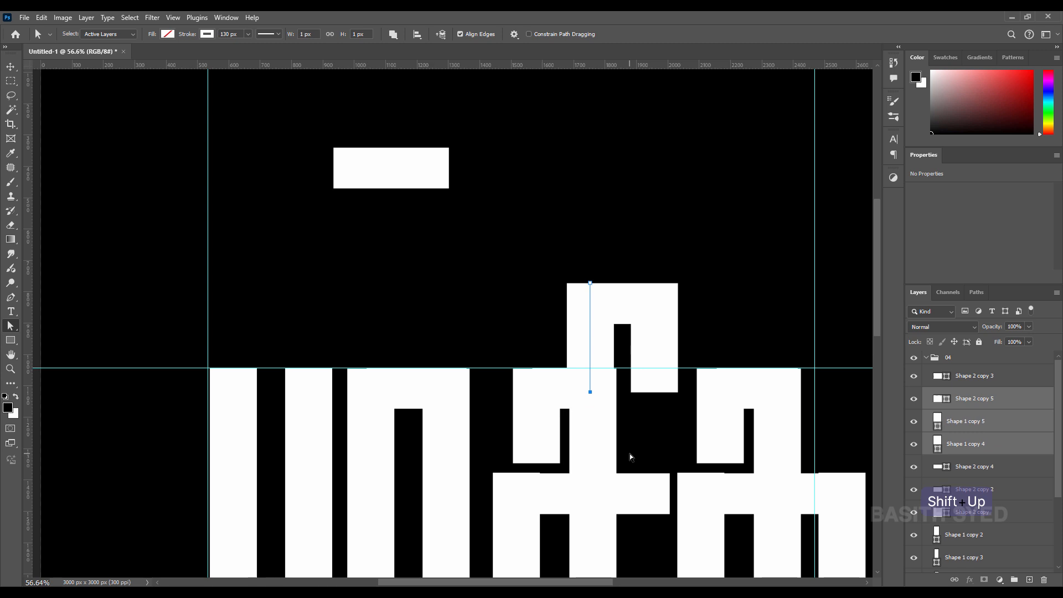
Step: Group the three hook pieces as 05 above group 04 and shift the hook about 15 px left and down
key("v")
left_click_drag(655, 230, 568, 224)
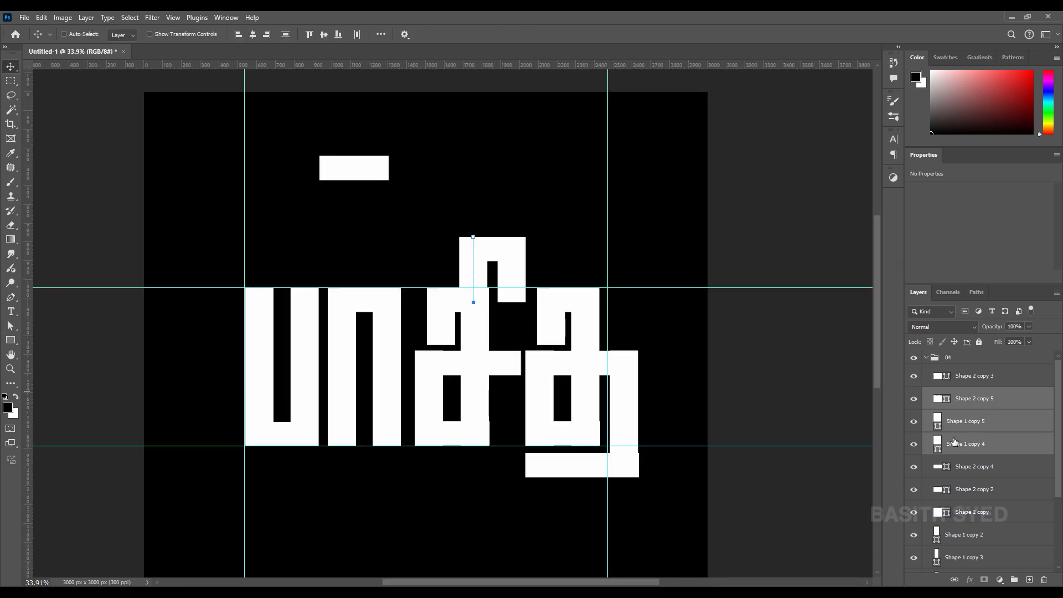
key("ctrl+g")
left_click(973, 396)
left_click_drag(973, 395, 944, 353)
left_click_drag(500, 255, 494, 257)
Step: Move group 04's lower closing bar down so its bottom edge sits on the lower guide
left_click_drag(628, 462, 691, 443)
key("a")
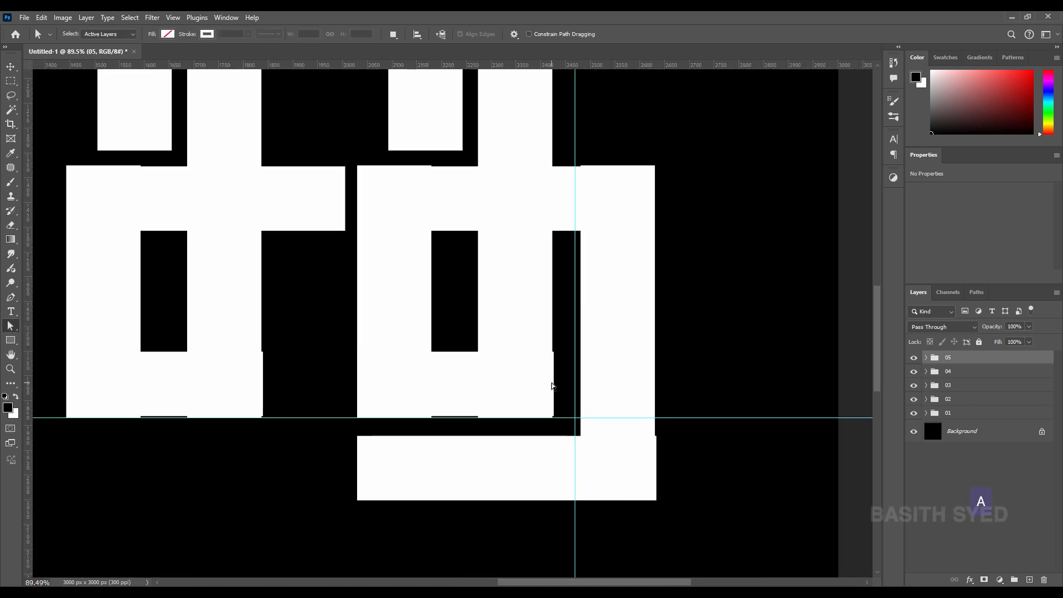
left_click_drag(490, 377, 512, 375)
left_click_drag(427, 302, 452, 413)
key("v")
left_click_drag(433, 305, 454, 428)
left_click_drag(459, 388, 464, 389)
Step: Align the bottom end of group 04's middle stem with the lower guide
key("a")
left_click_drag(524, 421, 513, 444)
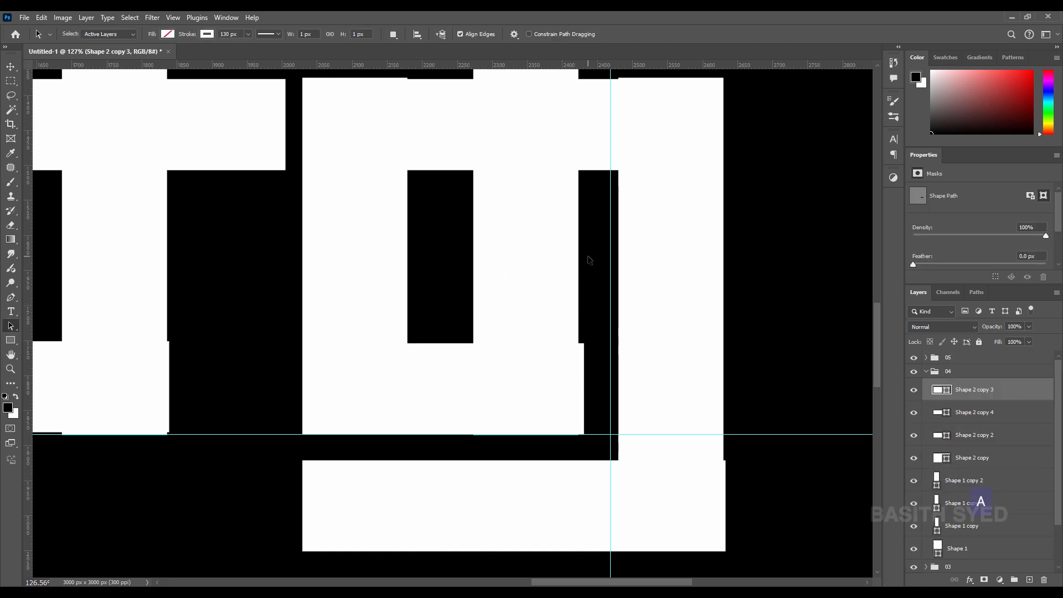
key("v")
left_click_drag(591, 256, 557, 291)
key("a")
left_click_drag(515, 455, 545, 415)
key("Up")
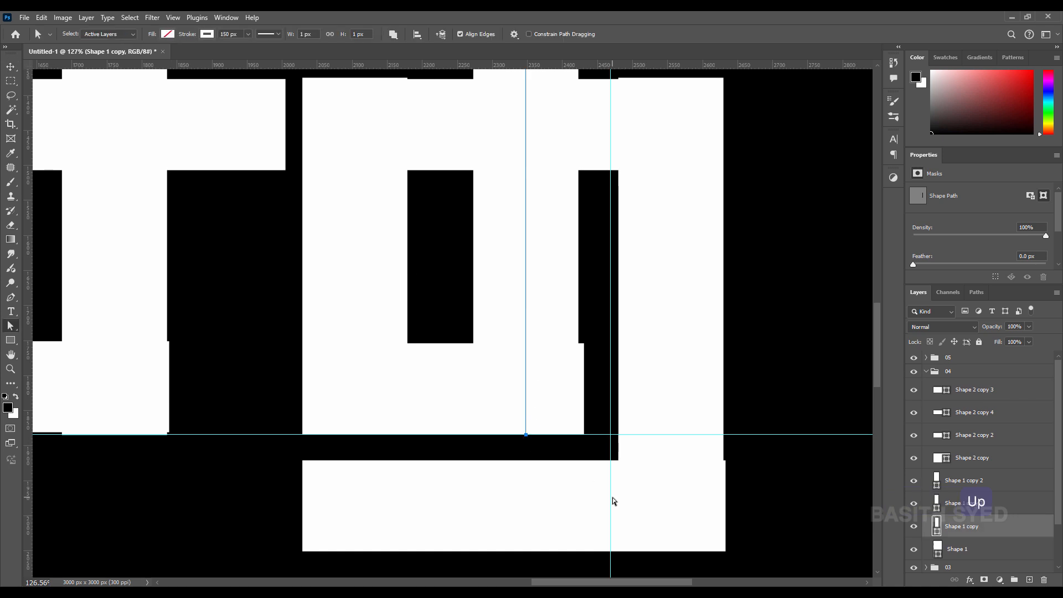
Step: Trim the right end of group 04's lower closing bar flush with the middle stem's right edge
key("v")
left_click_drag(427, 316, 447, 407)
key("a")
left_click_drag(601, 373, 570, 408)
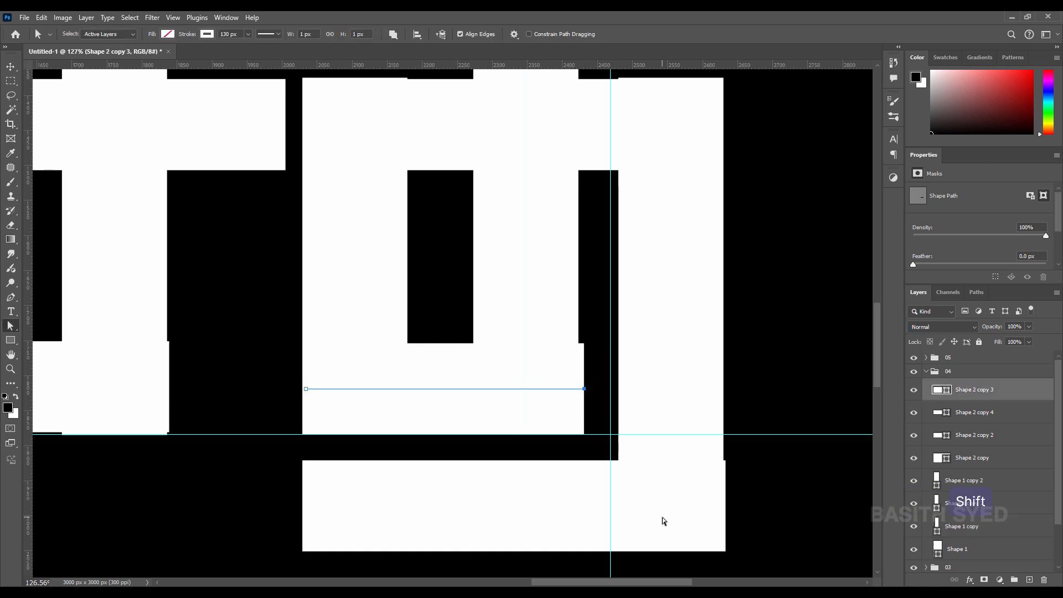
key("shift+Left")
Step: Trim the right end of group 04's foot bar flush with the right stem's outer edge
left_click_drag(803, 401, 790, 416)
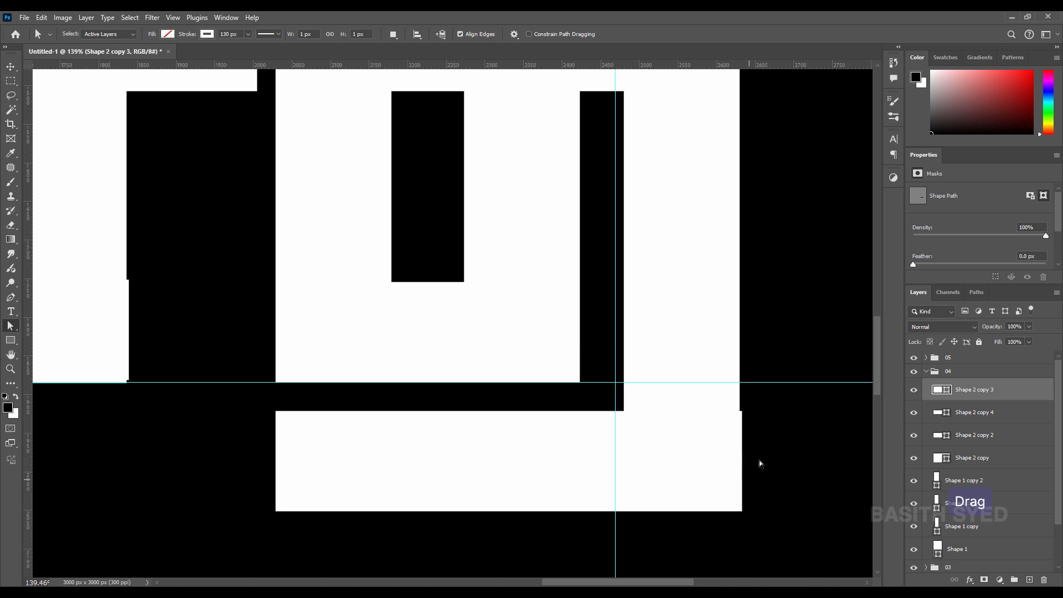
key("v")
left_click(508, 417)
key("a")
key("shift+Left")
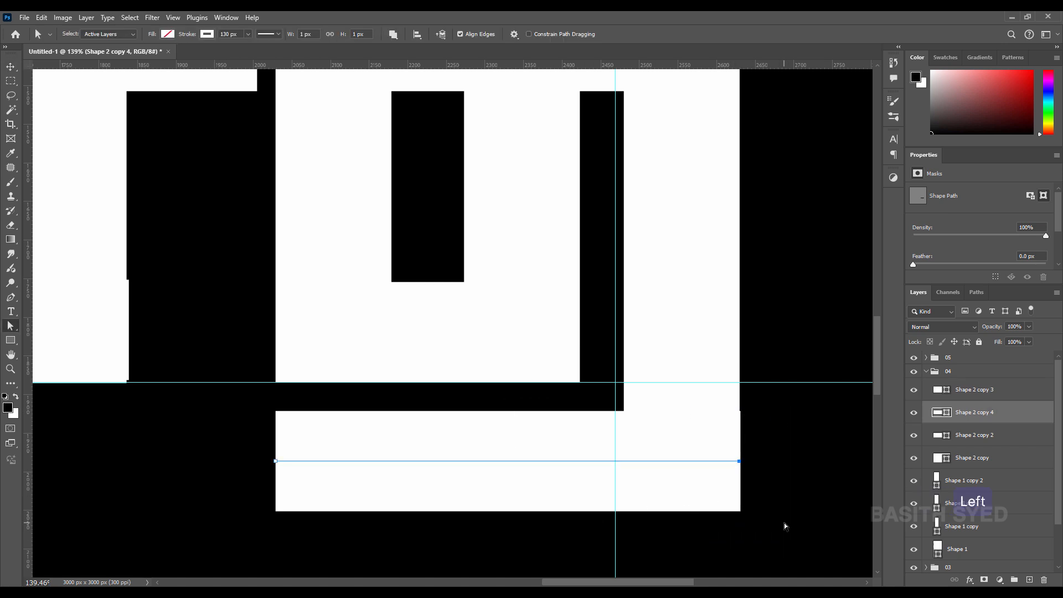
key("v")
left_click_drag(785, 523, 687, 500)
key("v")
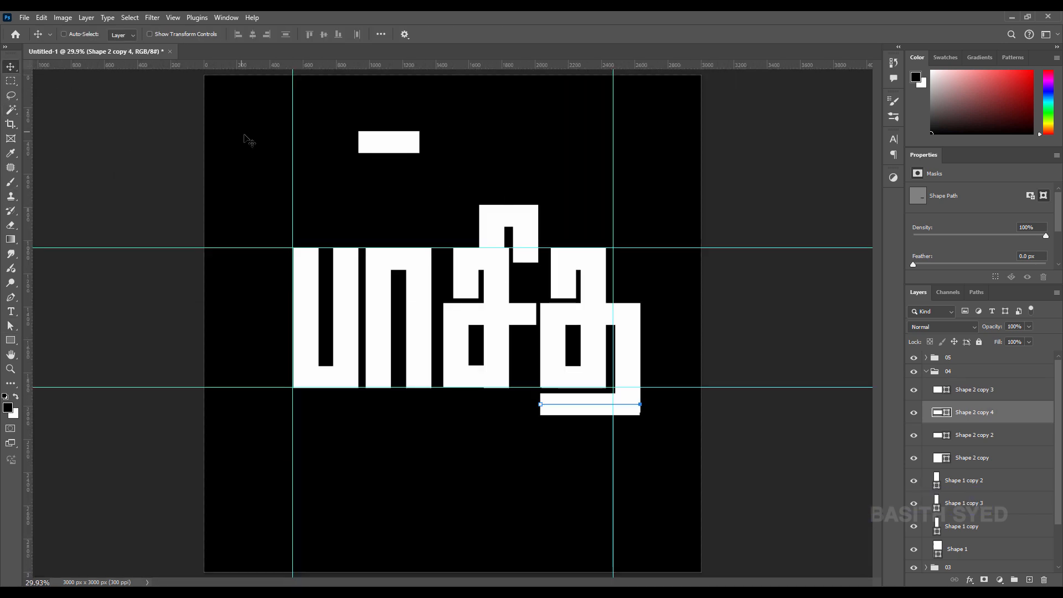
Step: Add a layer in group 04 and fill a 135 x 125 px rectangle with white above the fourth letter as its dot
left_click(11, 81)
left_click(937, 379)
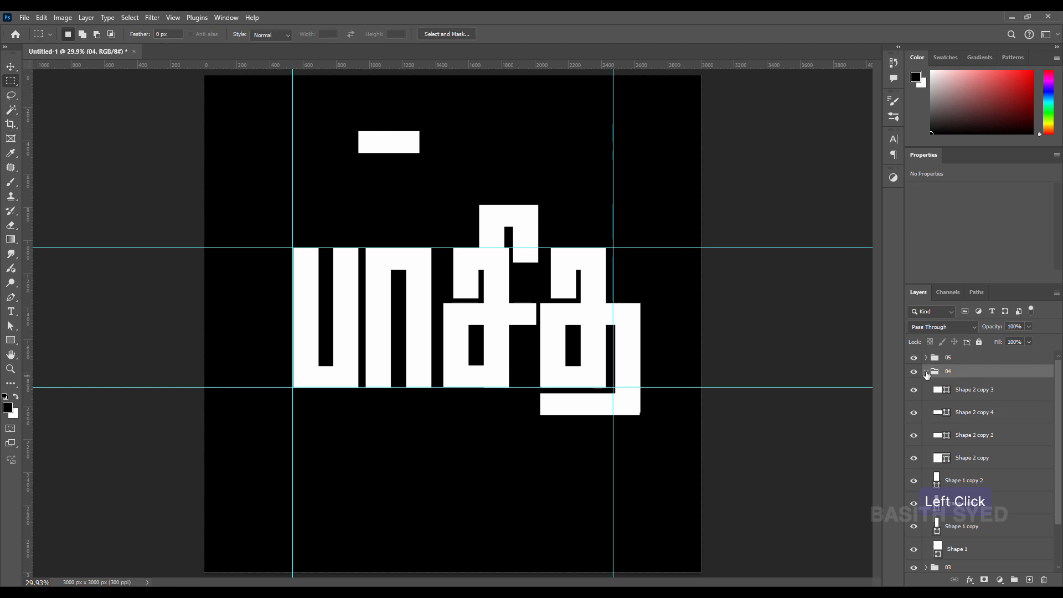
left_click(1030, 580)
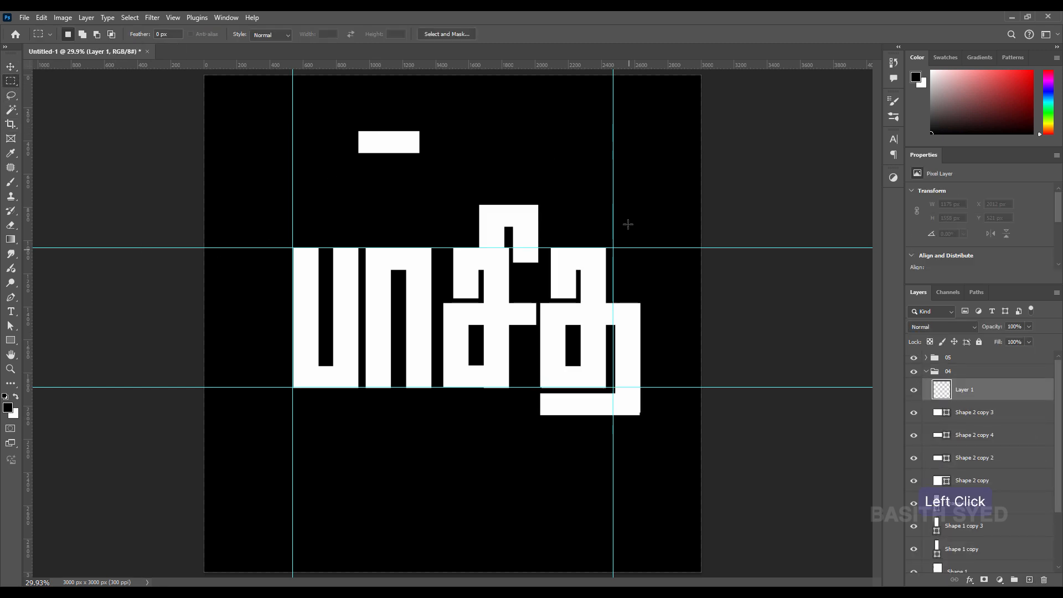
left_click_drag(567, 217, 588, 237)
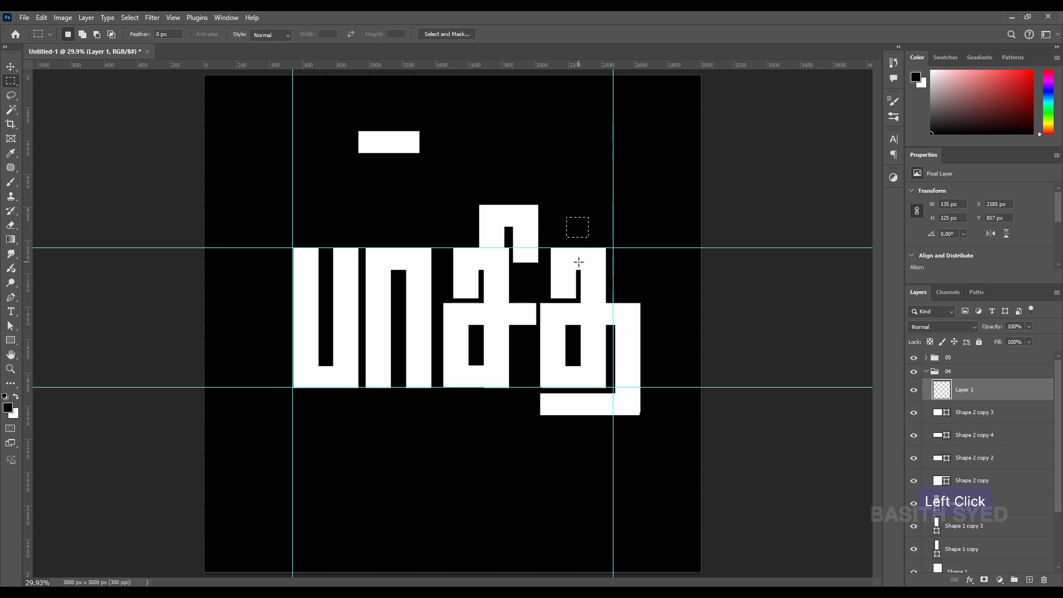
key("ctrl+BackSpace")
key("ctrl+d")
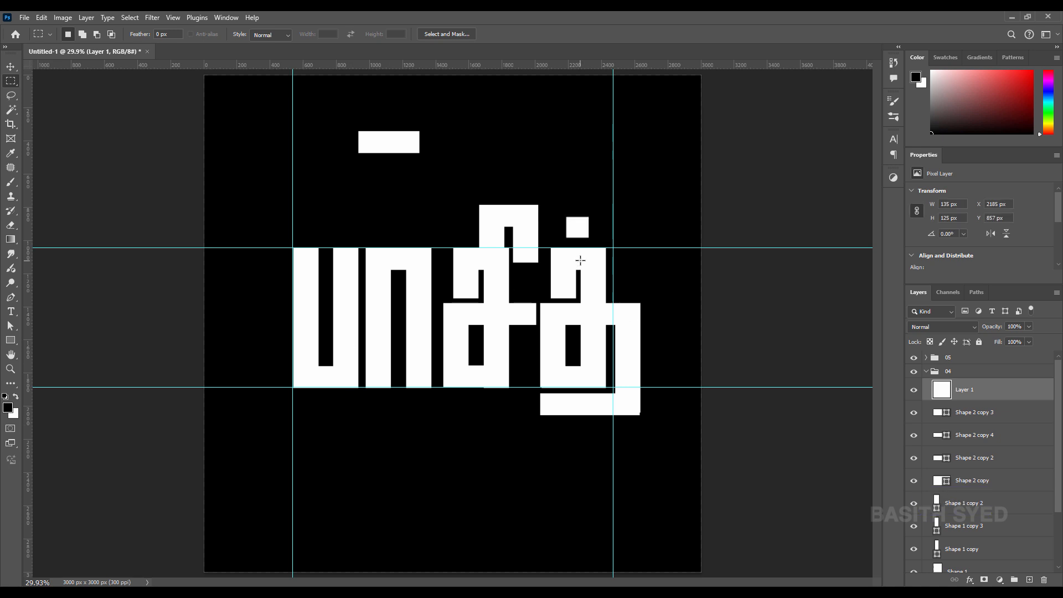
left_click(15, 417)
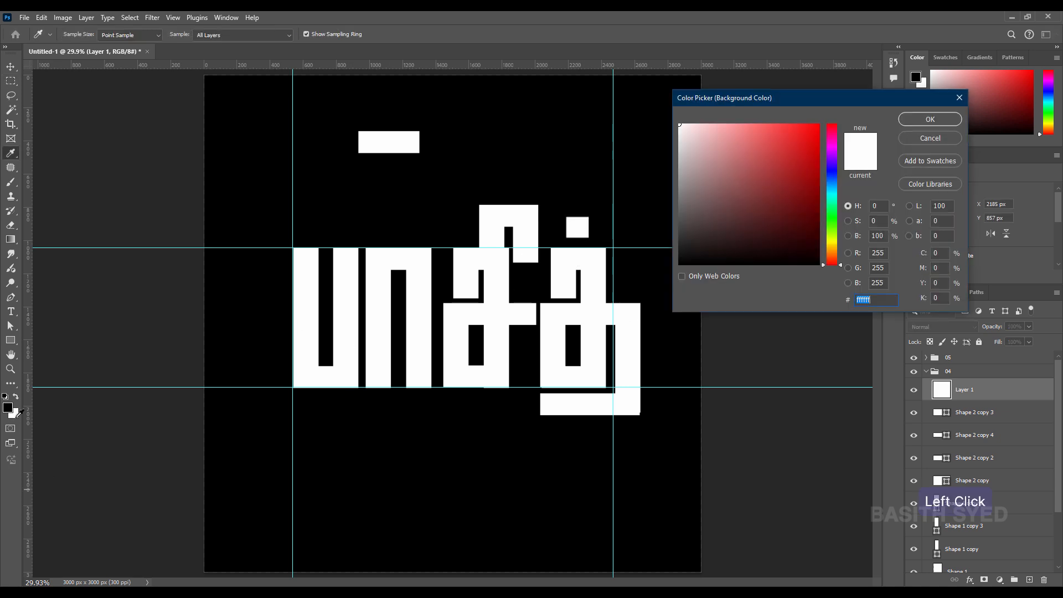
left_click(932, 139)
Step: Remove the loose bar above the lettering and collect all the letter groups into one group named Title
left_click(11, 66)
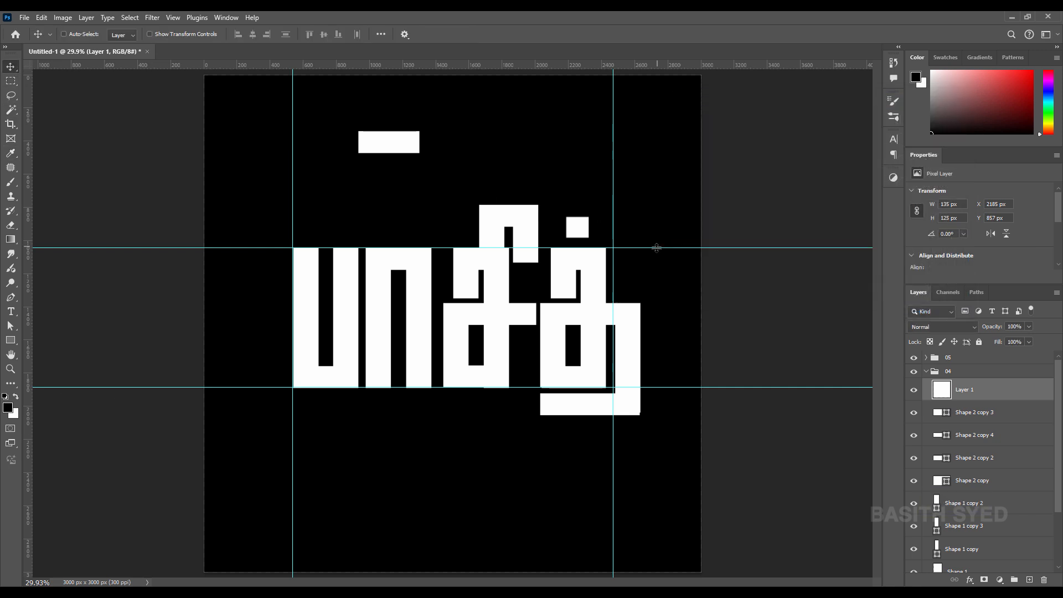
left_click_drag(625, 290, 593, 319)
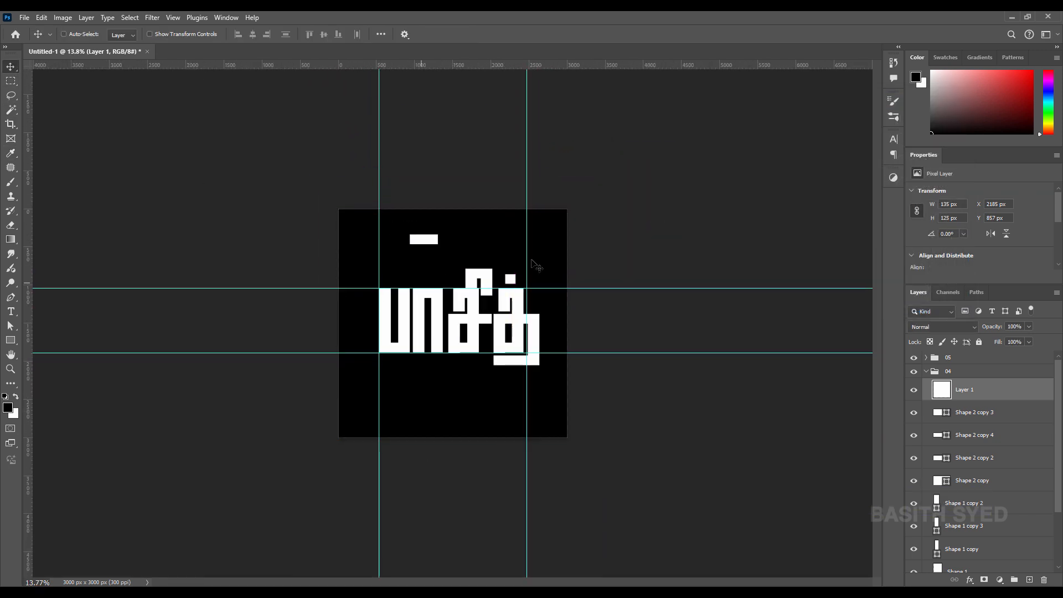
left_click(926, 372)
left_click(964, 362)
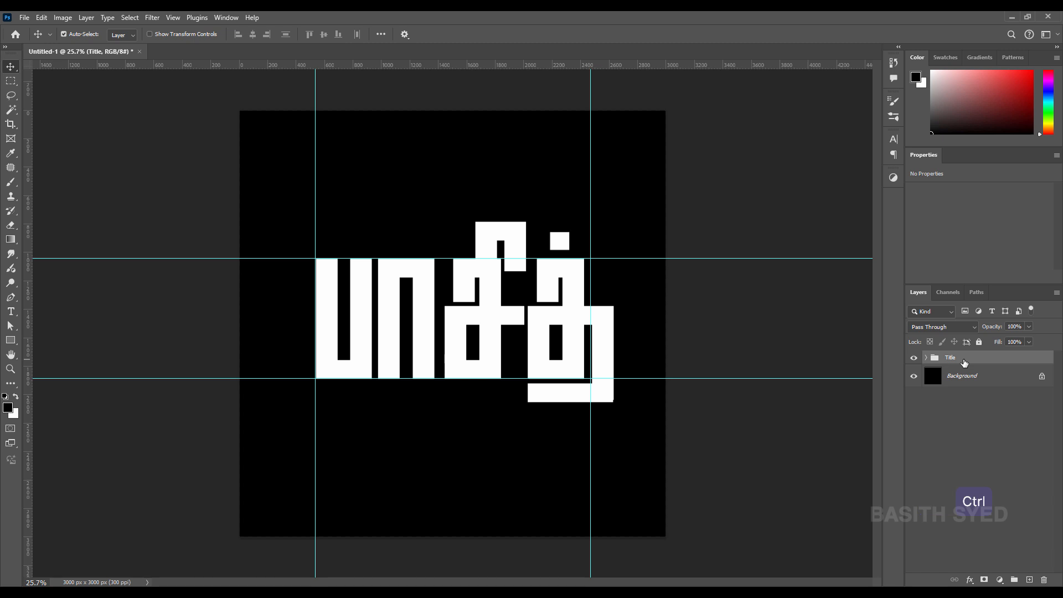
Step: Duplicate the Title group, hide the original and merge the copy into a single layer
key("ctrl+j")
left_click(915, 373)
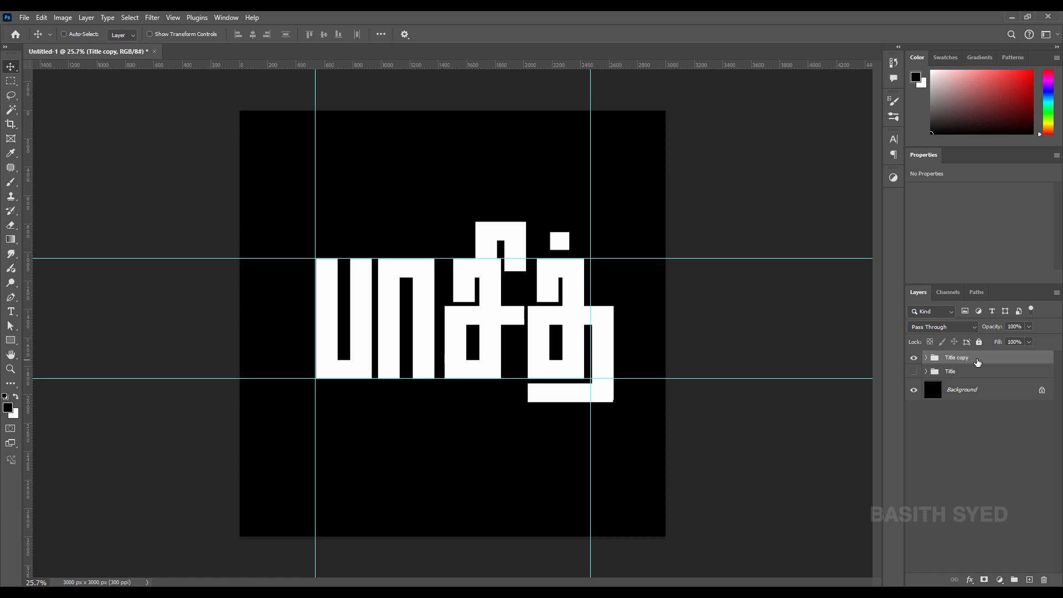
key("ctrl")
key("ctrl+e")
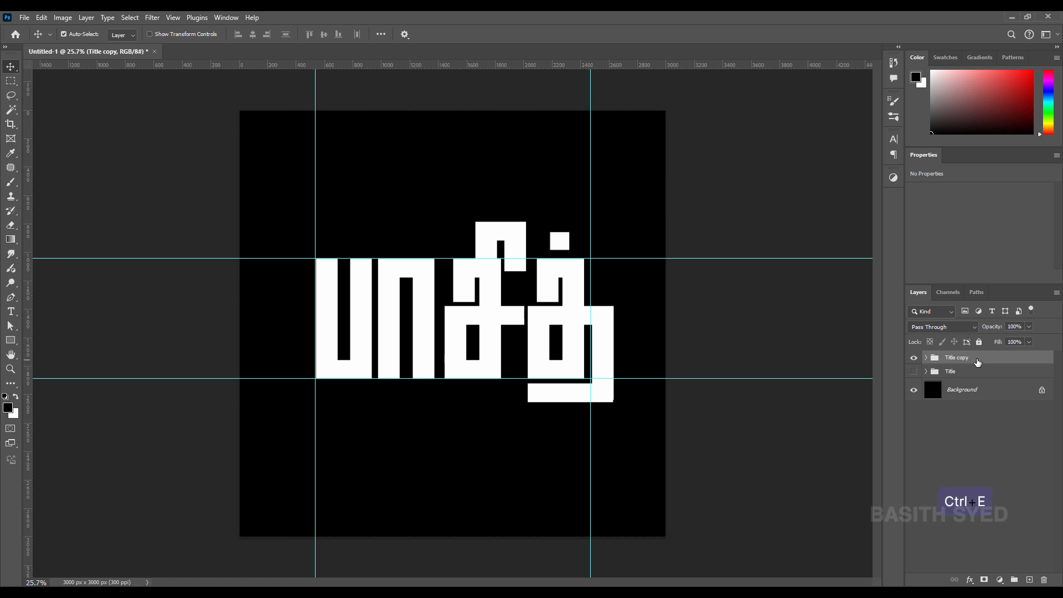
Step: Rename the merged lettering layer to Title Merged
double_click(961, 362)
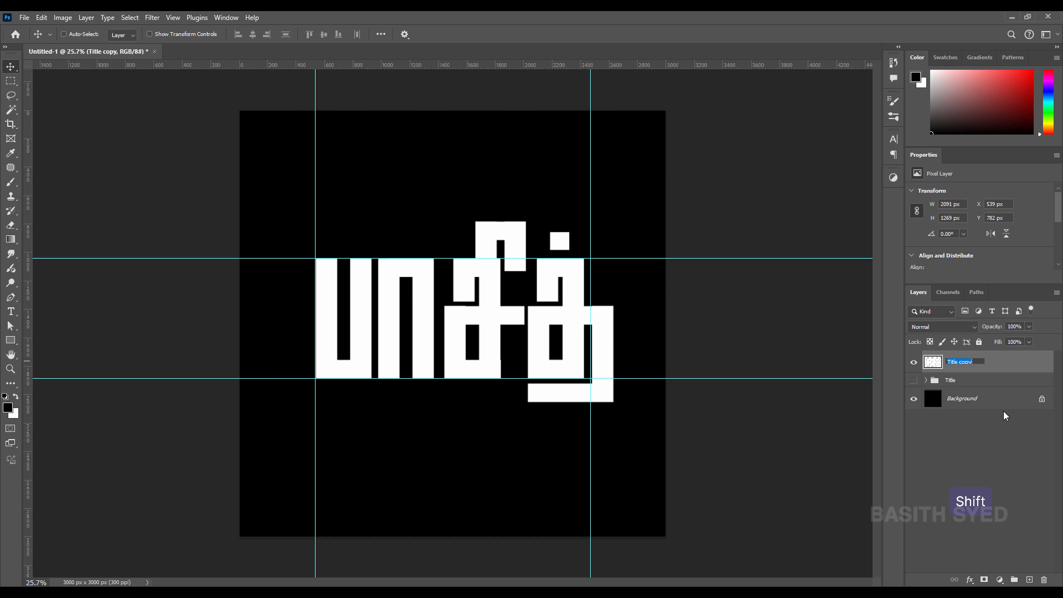
type("Title")
key("Return")
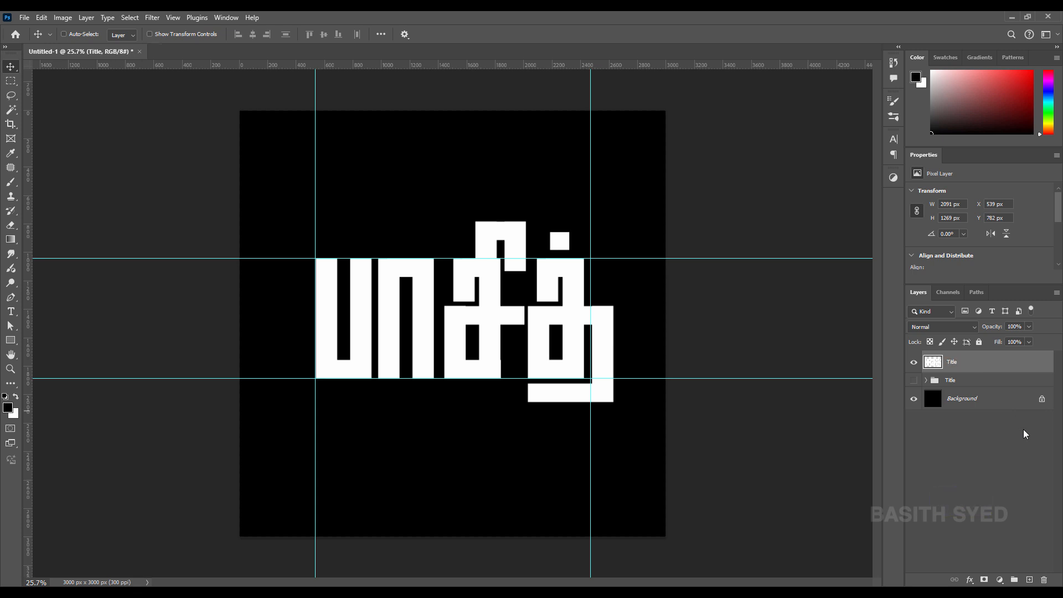
double_click(953, 363)
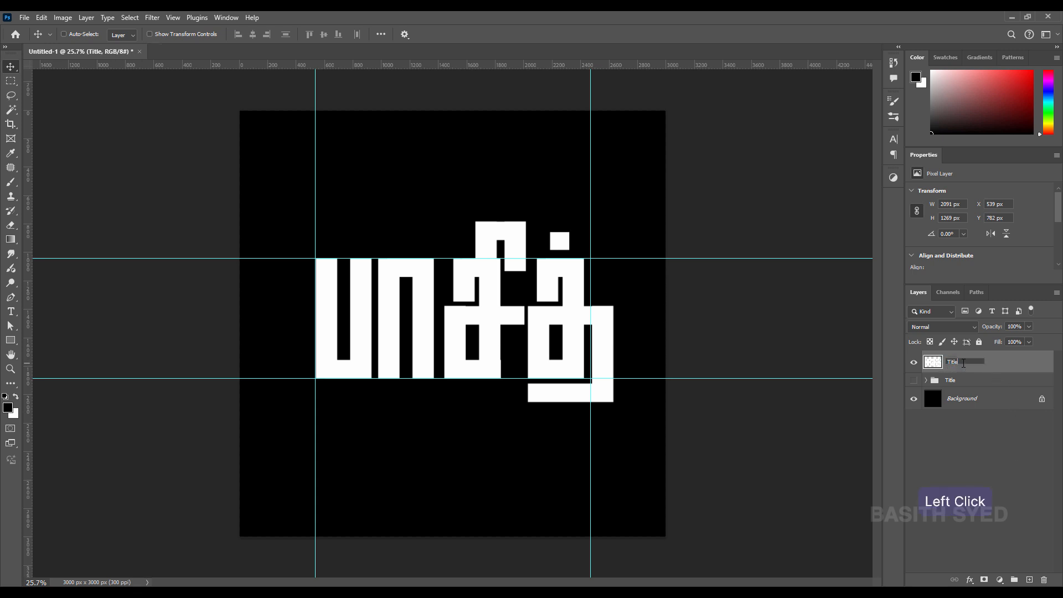
type("Merged")
key("Return")
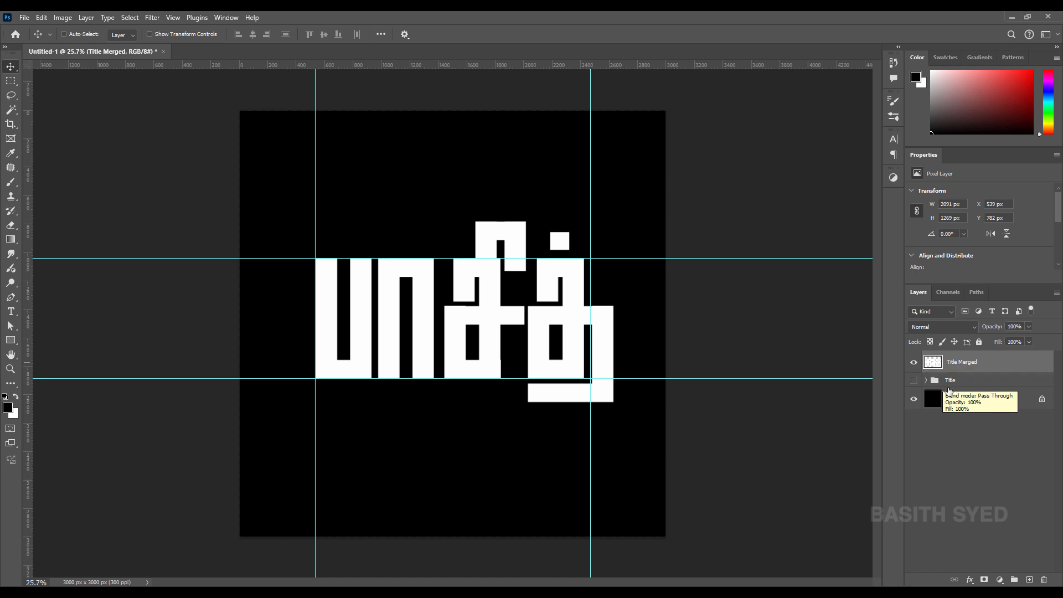
Step: Show the original Title group and delete the Title Merged layer
left_click(914, 363)
left_click(914, 381)
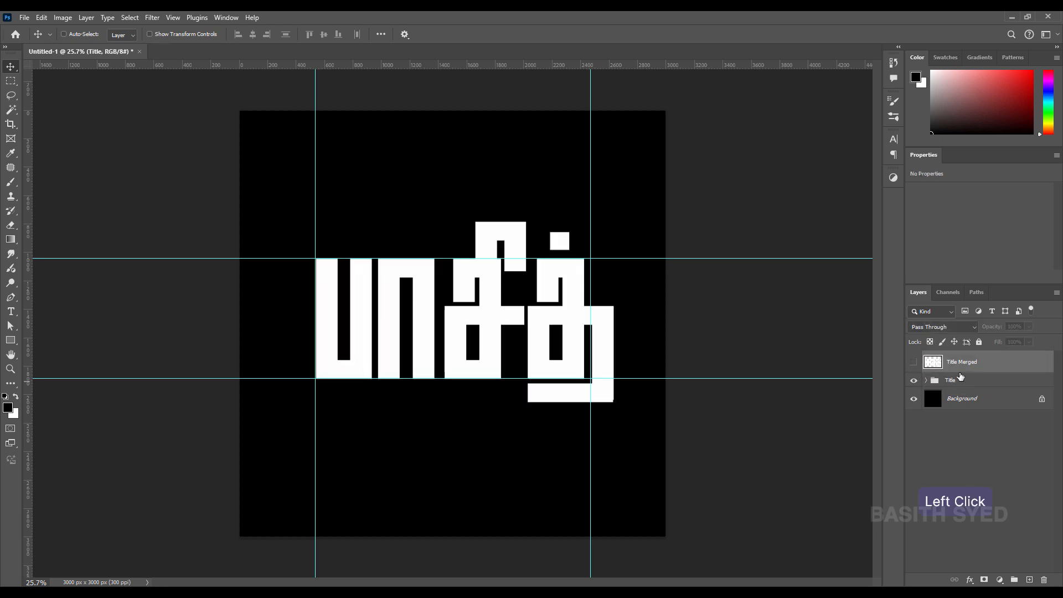
left_click(1045, 580)
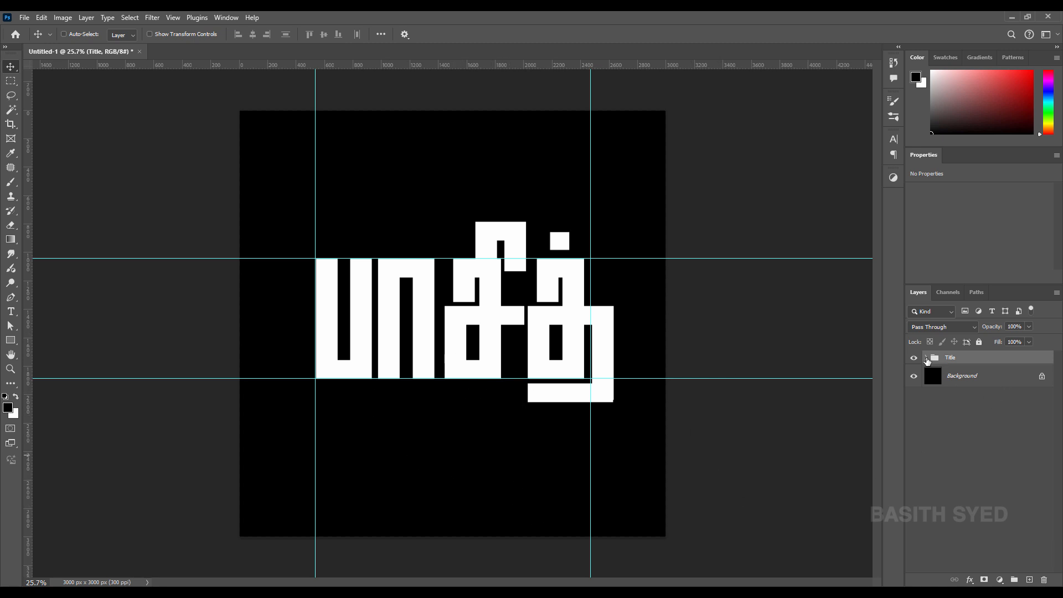
Step: Expand the Title group and examine which letters groups 02 and 03 hold by toggling their visibility
left_click(927, 359)
left_click(935, 403)
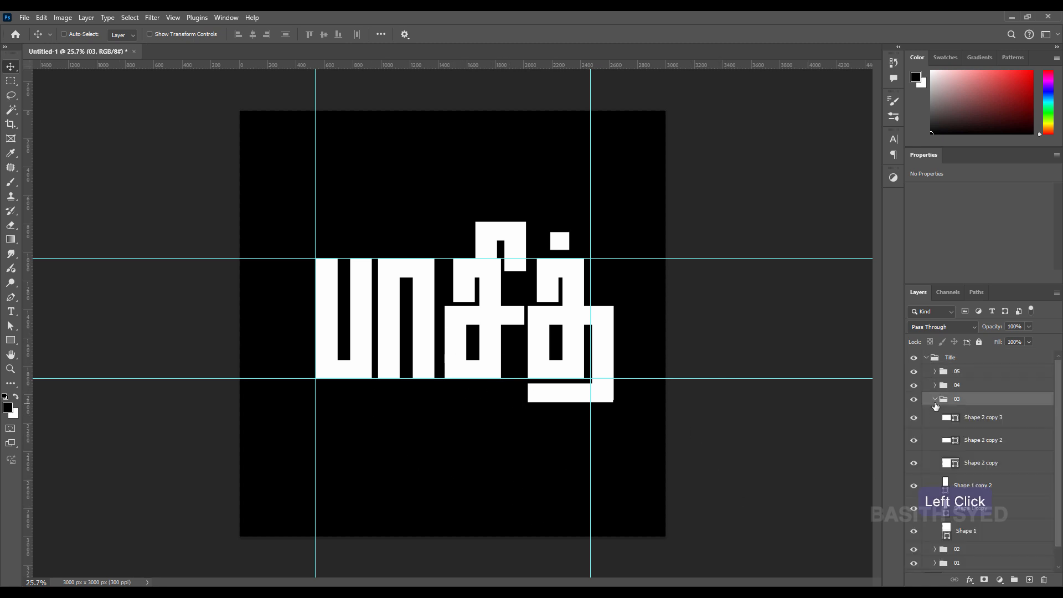
left_click(935, 401)
left_click(914, 413)
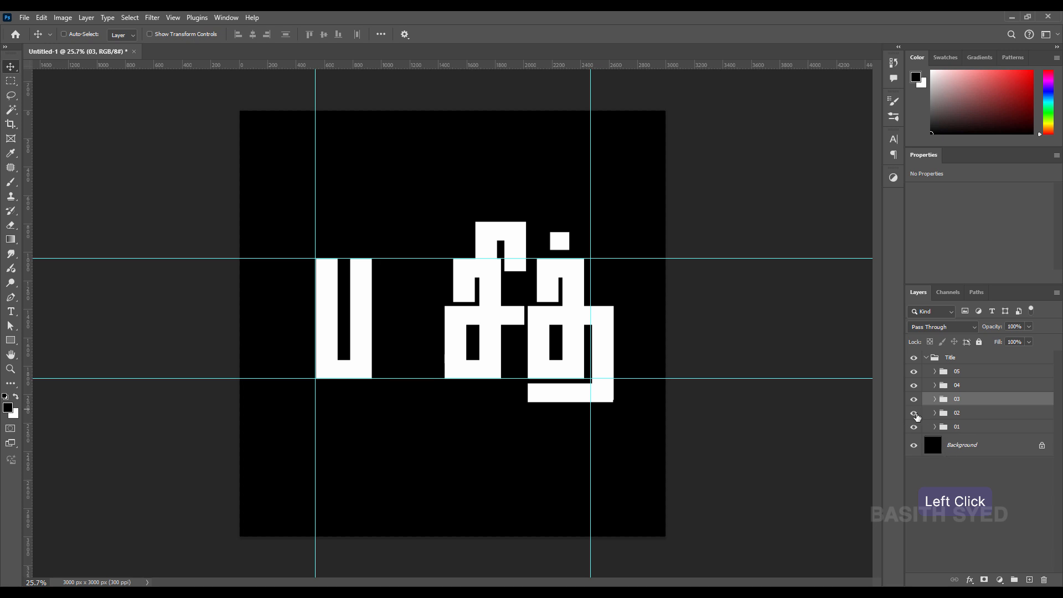
left_click(914, 413)
left_click(914, 413)
left_click(914, 413)
left_click(940, 424)
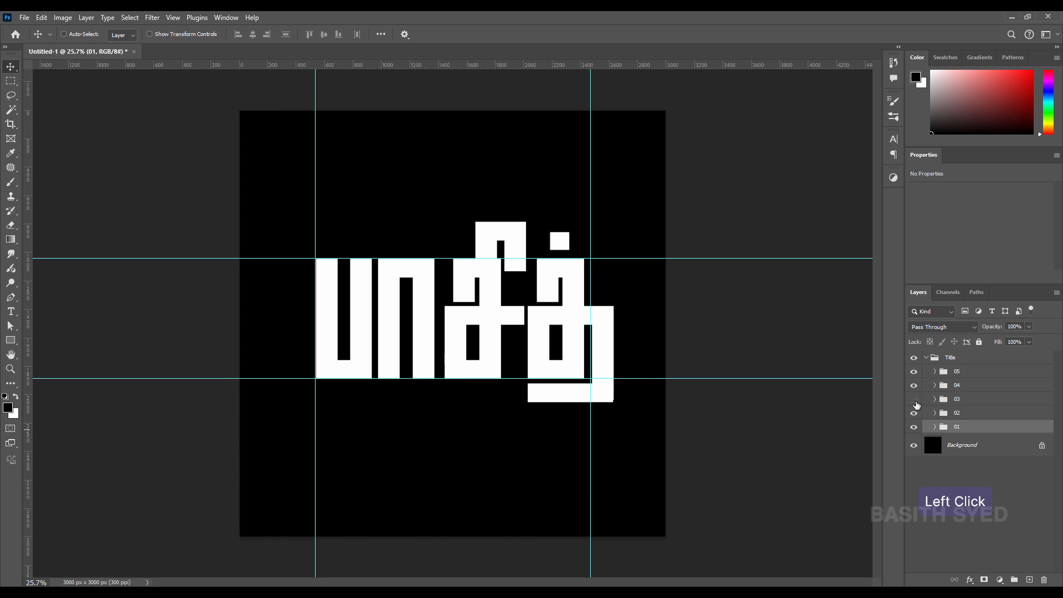
left_click(914, 399)
left_click(915, 399)
left_click(934, 400)
left_click(915, 419)
left_click(913, 419)
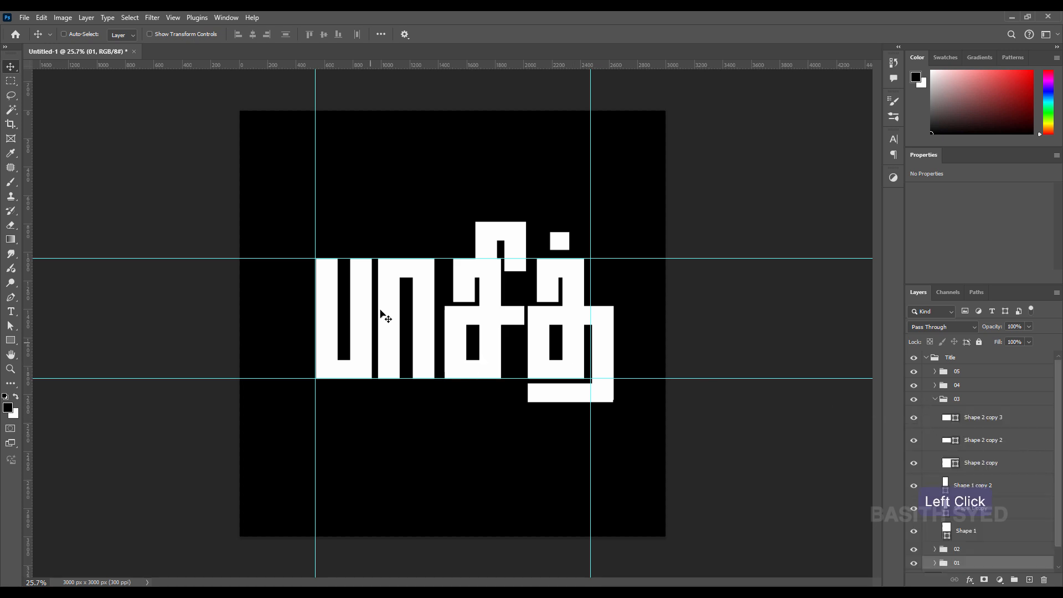
Step: Collect the third letter's two lower horizontal bars and two adjoining stems into a subgroup inside group 03, then check it by toggling its visibility
left_click_drag(450, 405, 502, 324)
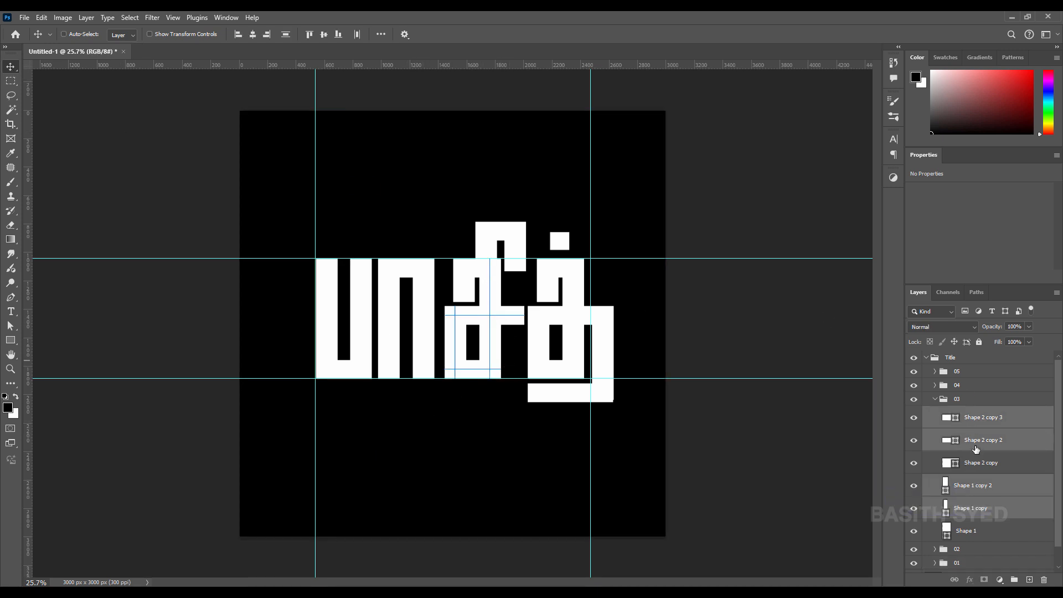
key("ctrl+g")
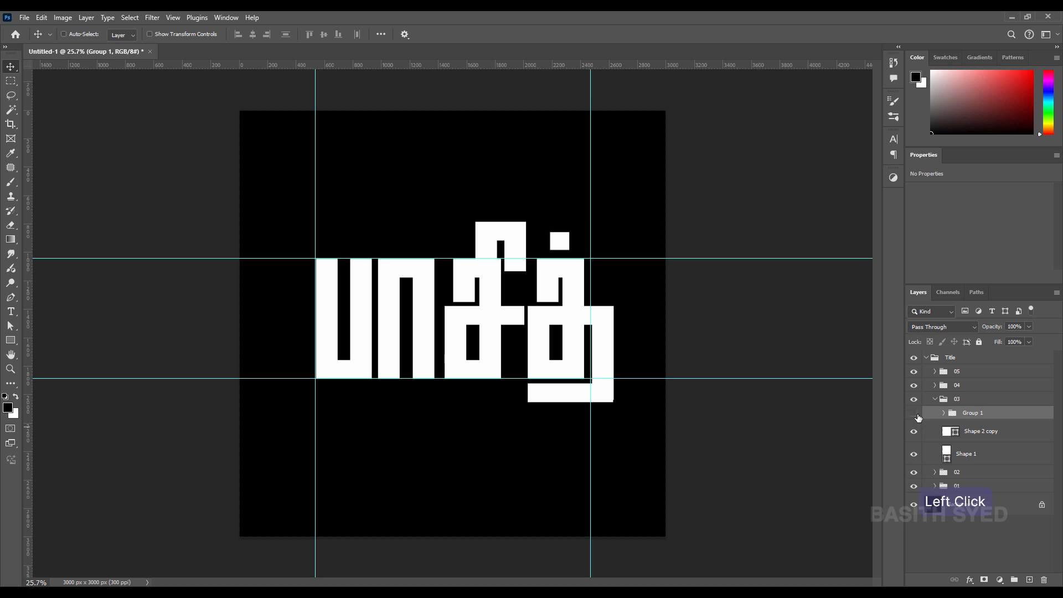
left_click(914, 413)
left_click(915, 413)
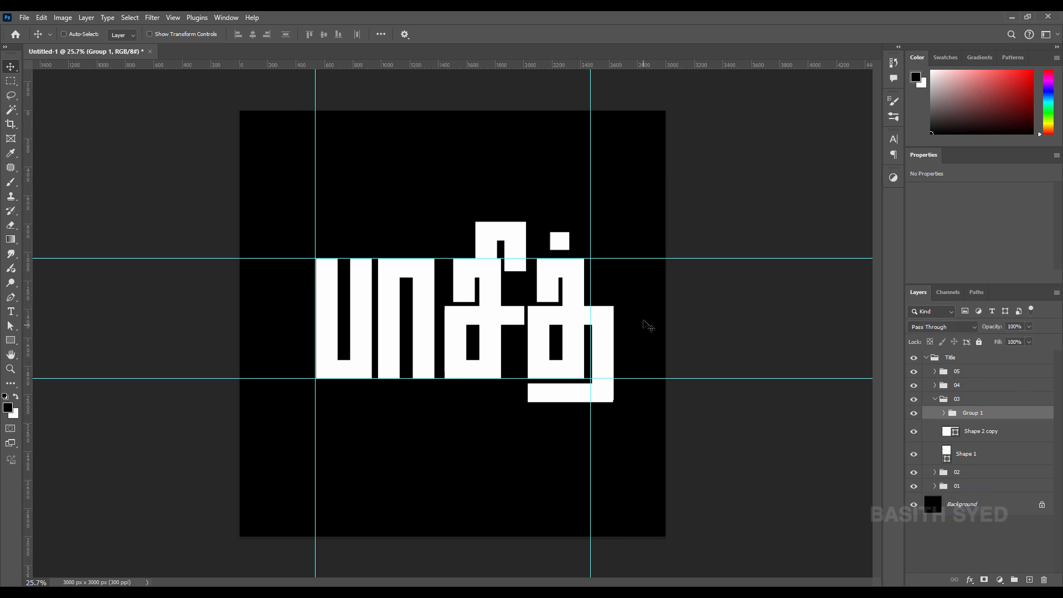
Step: Collect the fourth letter's lower bars and stems into a subgroup inside group 04, leaving out the dot and upper hook
left_click_drag(644, 322, 535, 420)
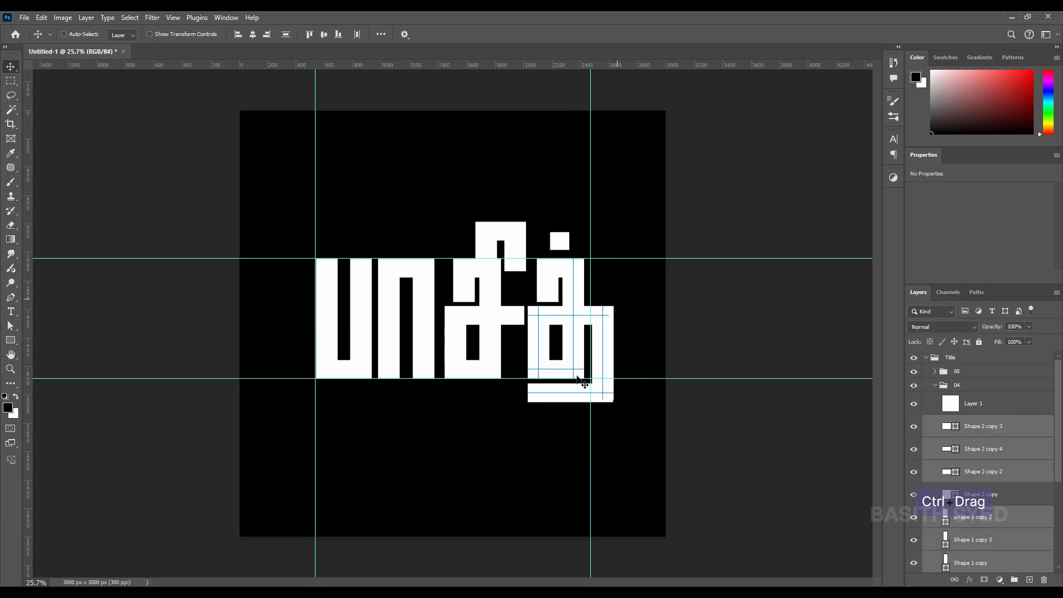
key("ctrl+g")
left_click(914, 422)
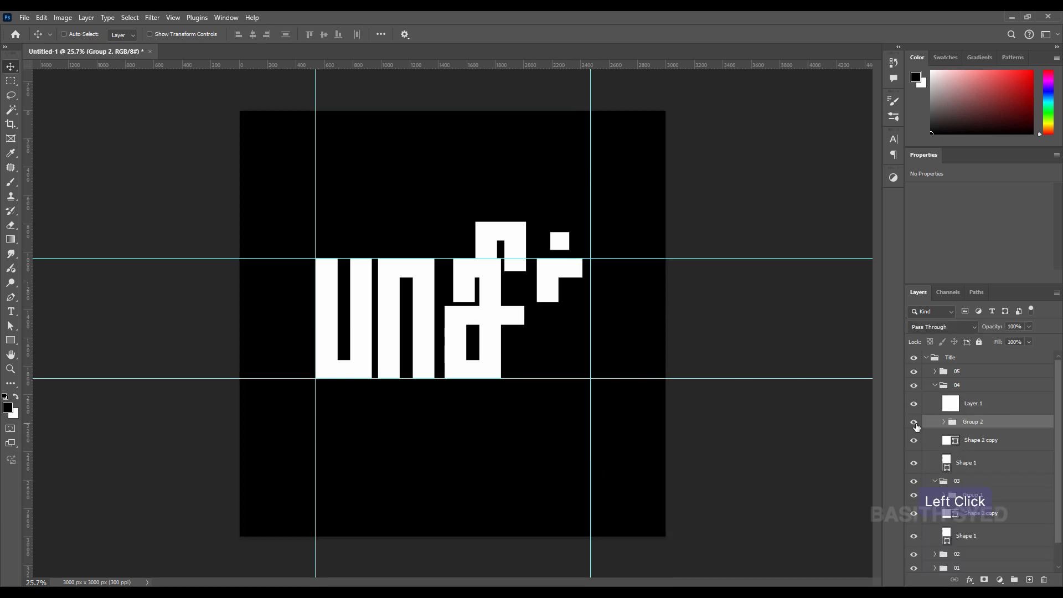
left_click(914, 422)
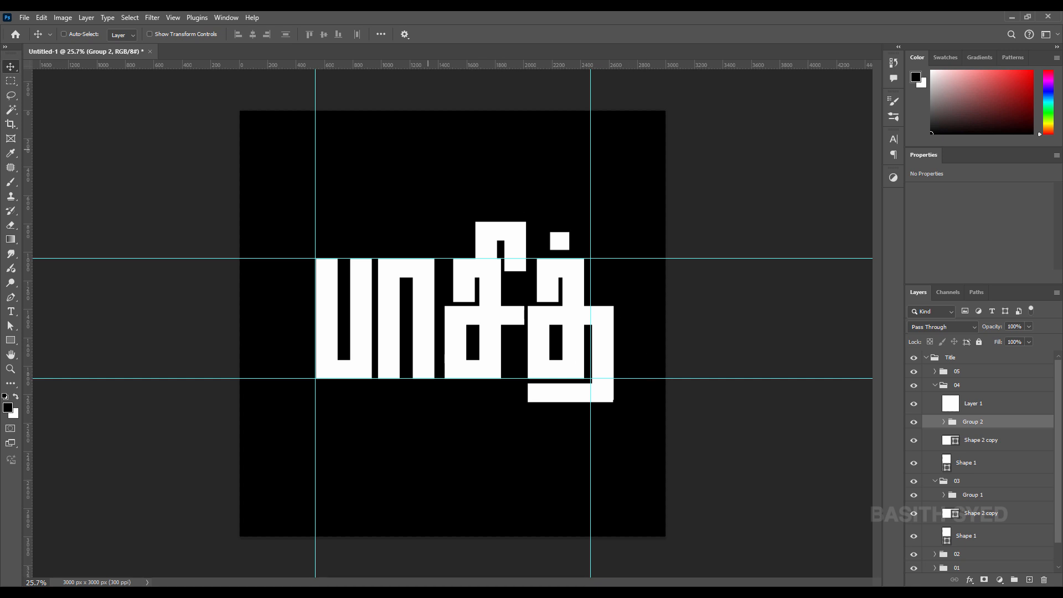
Step: Collapse the Title group and hide it to leave the canvas plain black
left_click(9, 69)
left_click(920, 363)
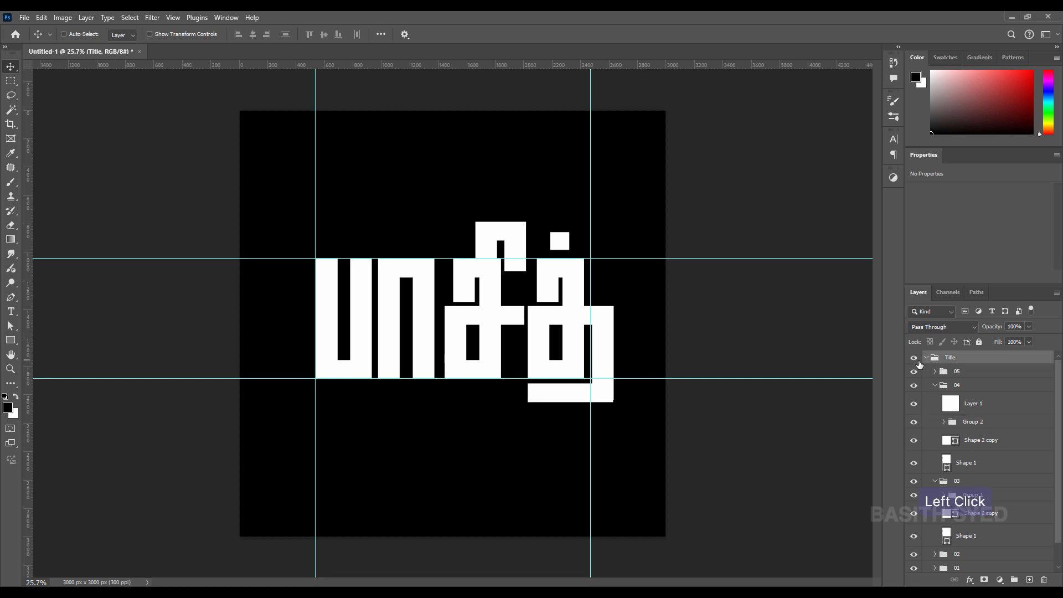
left_click(926, 359)
left_click(914, 358)
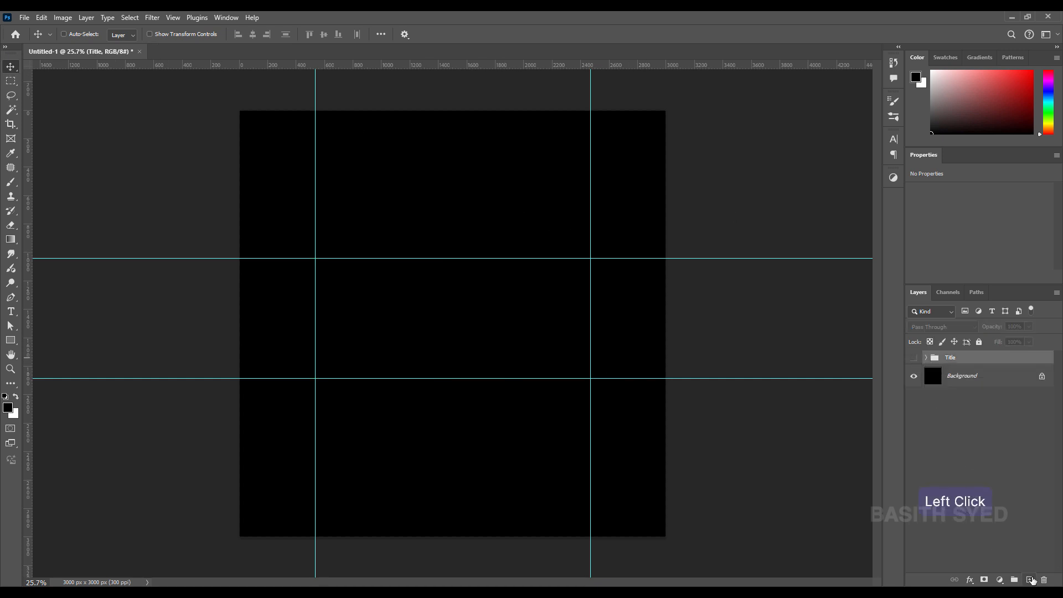
Step: Draw an upright rectangle about 678 x 1223 px left of the canvas centre, with a white fill and no stroke
key("u")
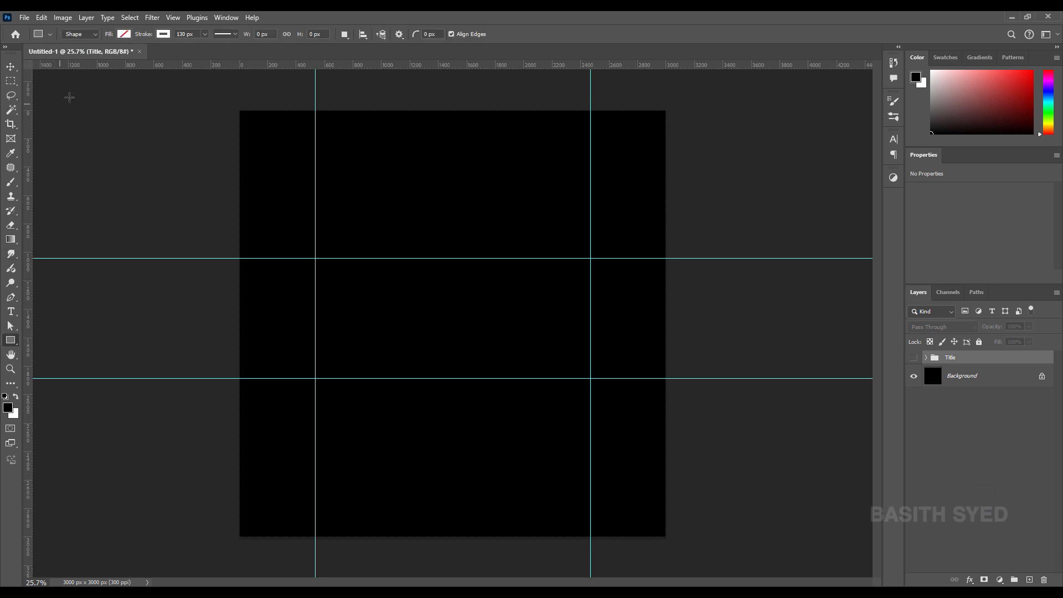
mouse_move(381, 197)
left_mouse_down()
mouse_move(492, 392)
mouse_move(478, 373)
left_mouse_up()
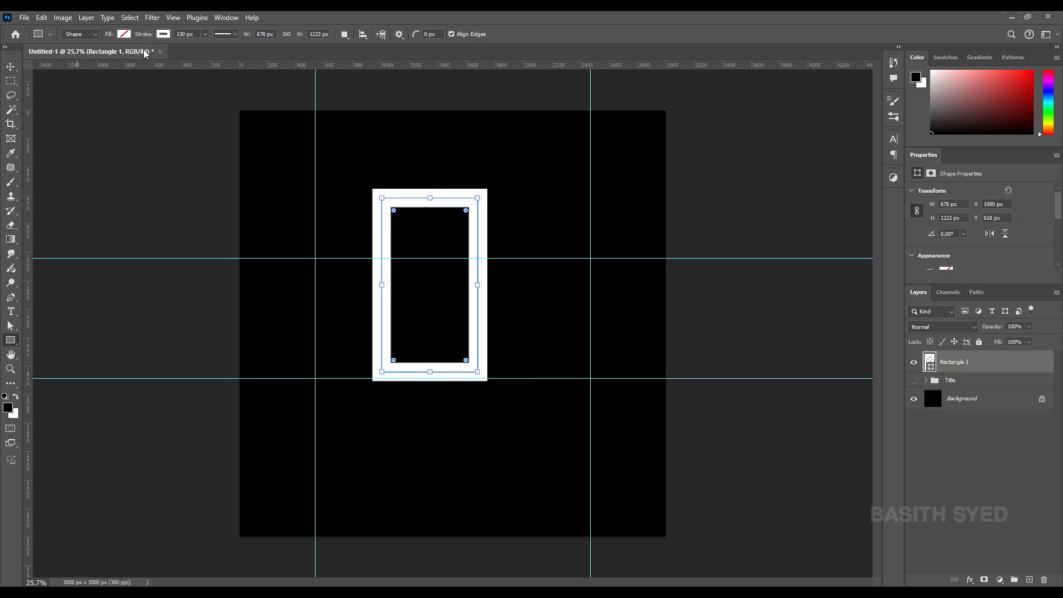
left_click(160, 35)
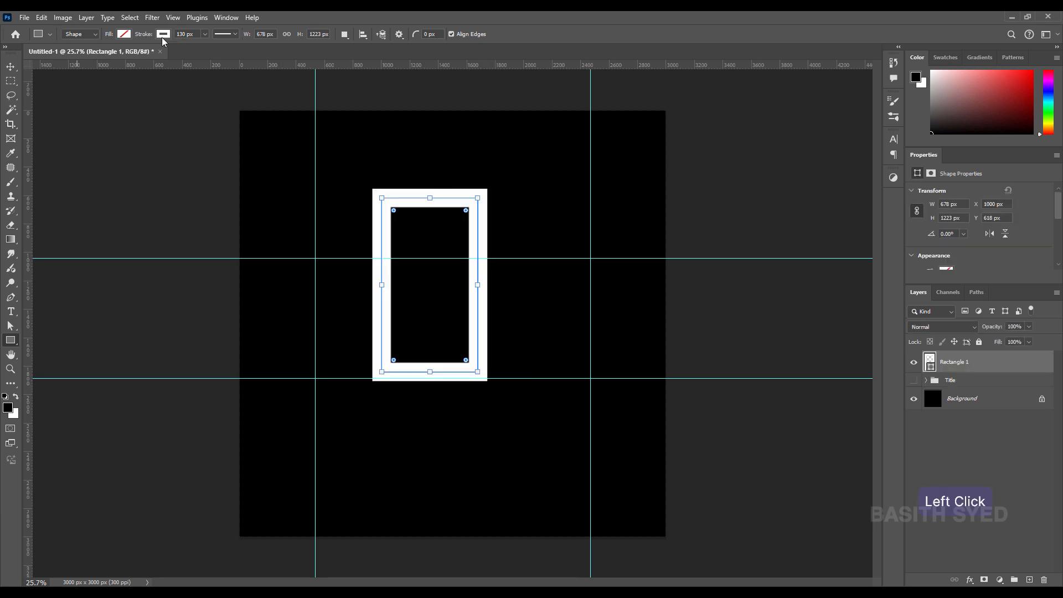
left_click(98, 55)
left_click(438, 14)
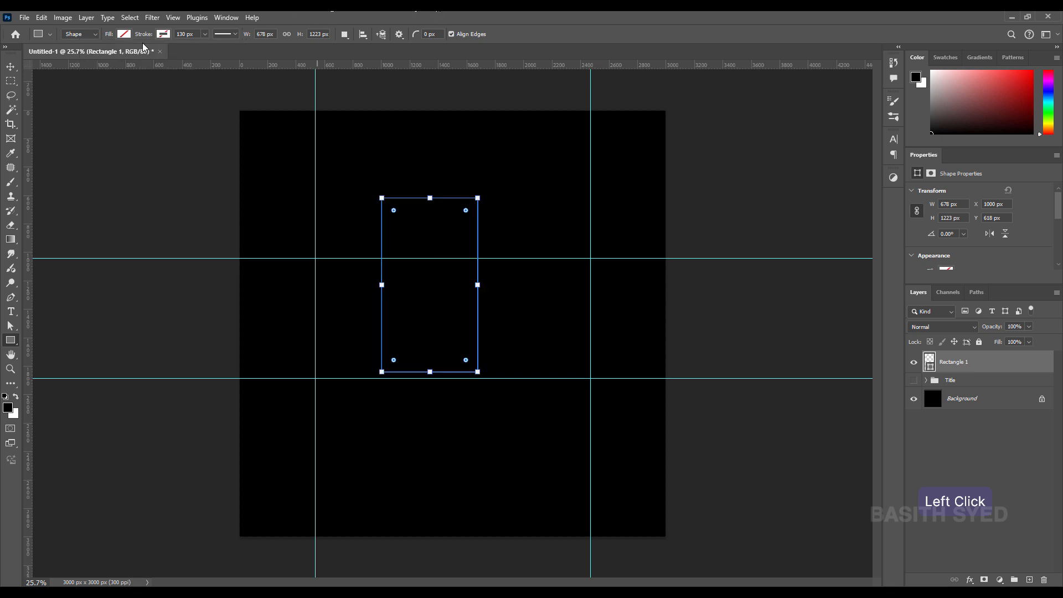
left_click(124, 34)
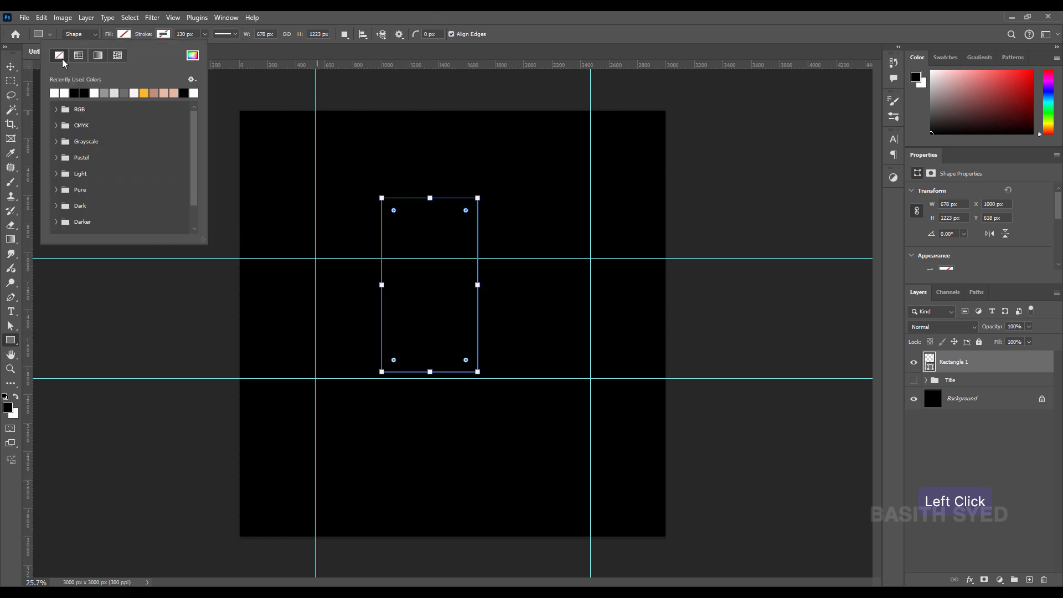
left_click(192, 55)
left_click(927, 121)
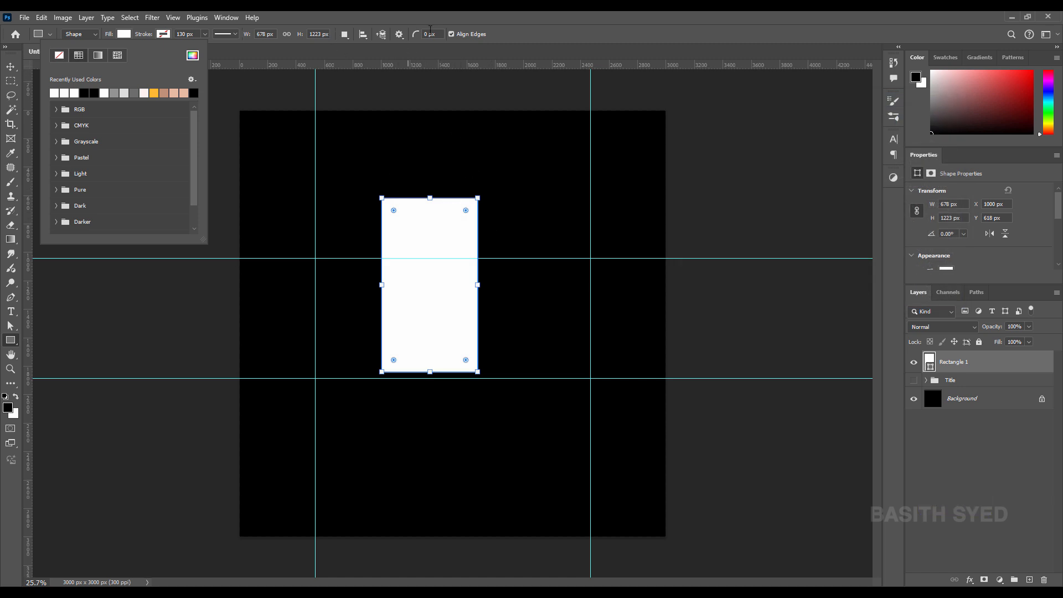
Step: Round all four corners of the white rectangle evenly, to a radius of about 30% of its width
left_click_drag(468, 209, 449, 229)
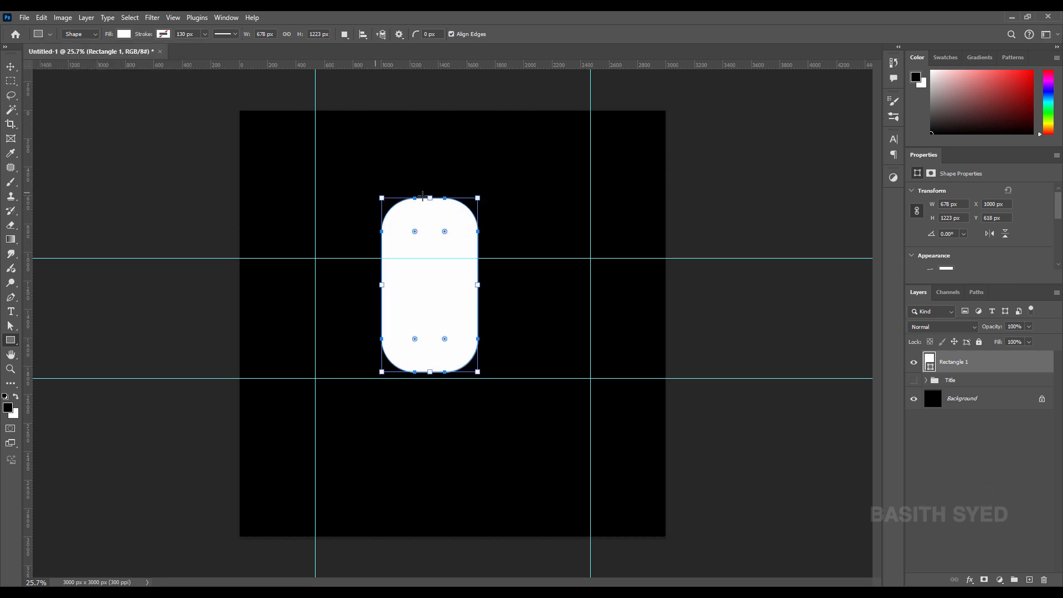
left_click_drag(445, 232, 448, 225)
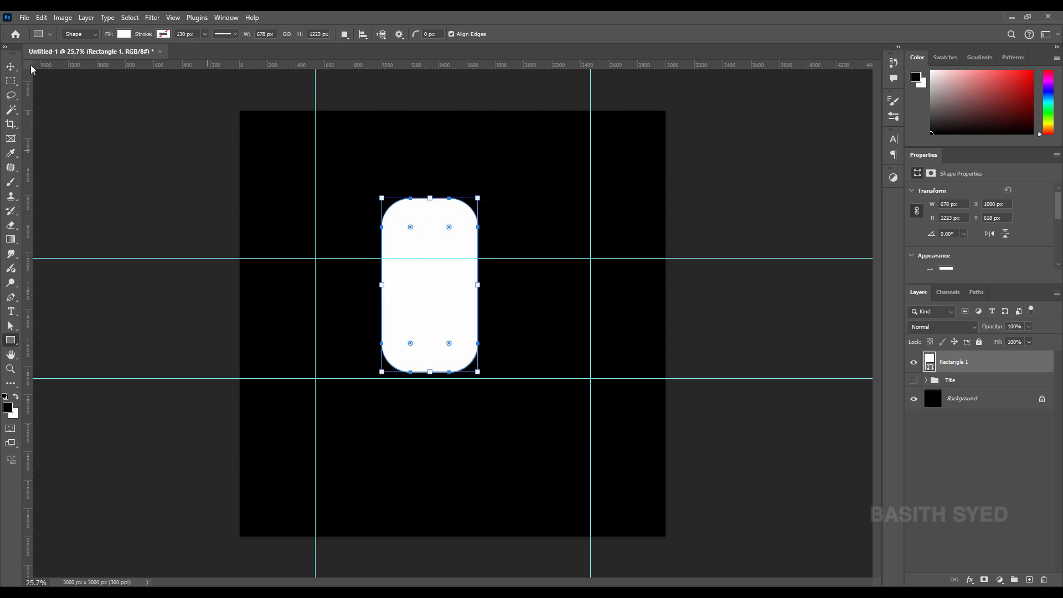
Step: Add a new layer directly beneath Rectangle 1 and fill it with black (000000)
left_click(10, 66)
left_click(982, 379)
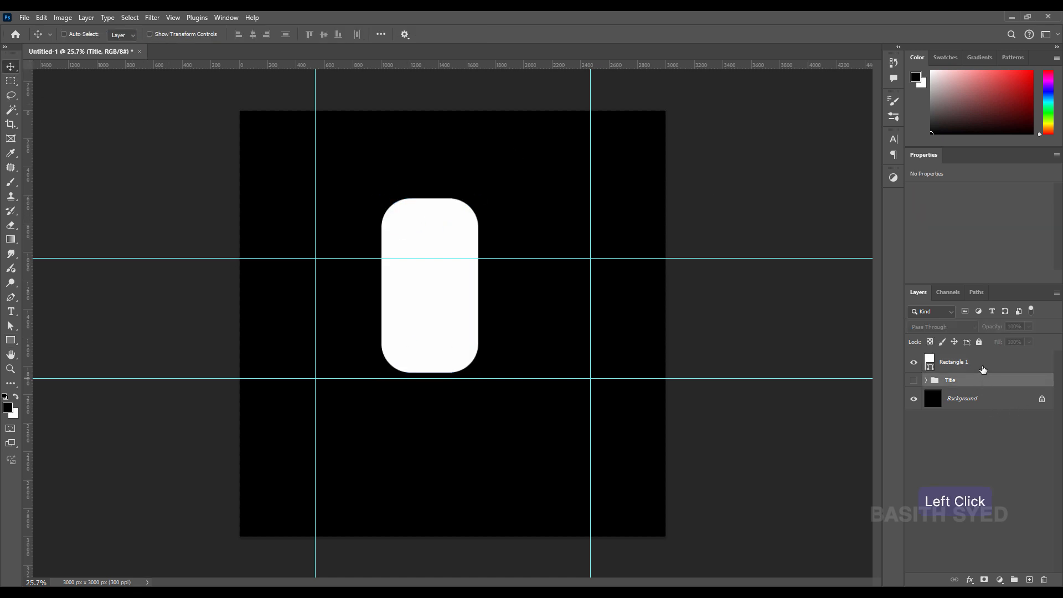
left_click(983, 367)
left_click(1031, 578)
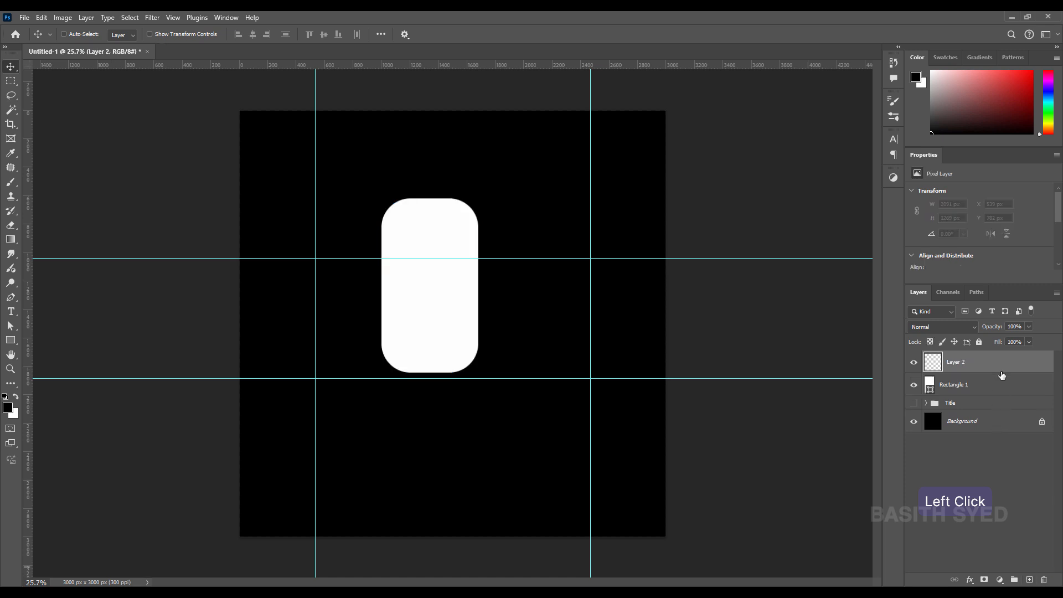
left_click_drag(1006, 367, 1006, 392)
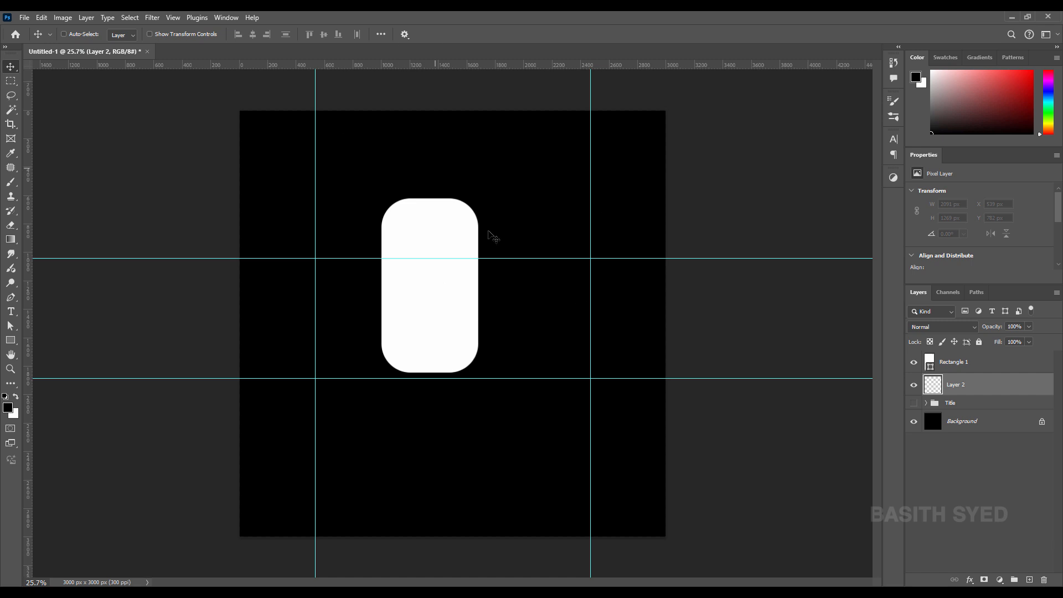
left_click(9, 408)
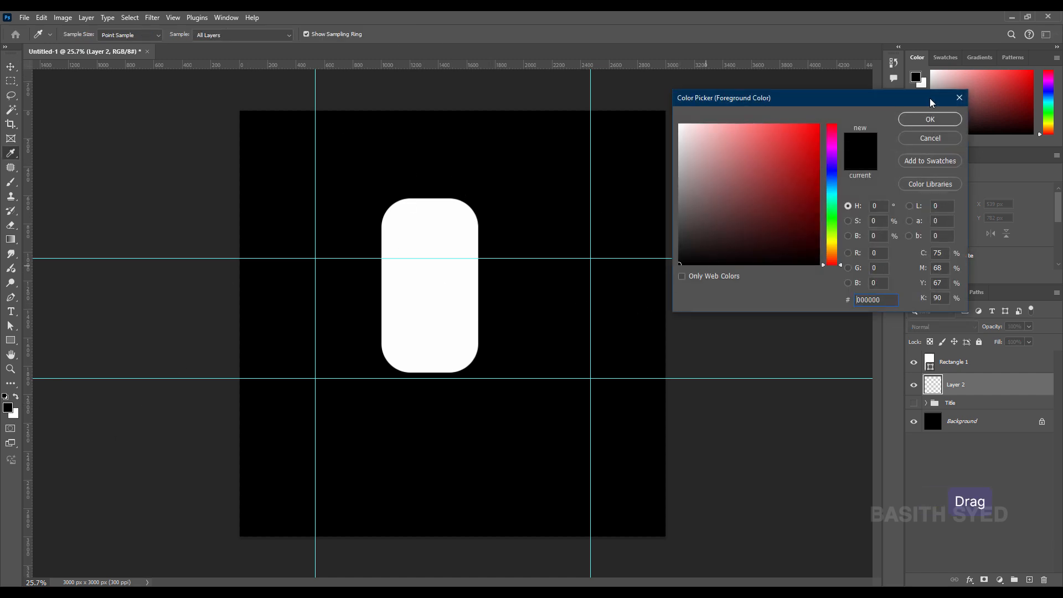
left_click(930, 119)
key("alt+BackSpace")
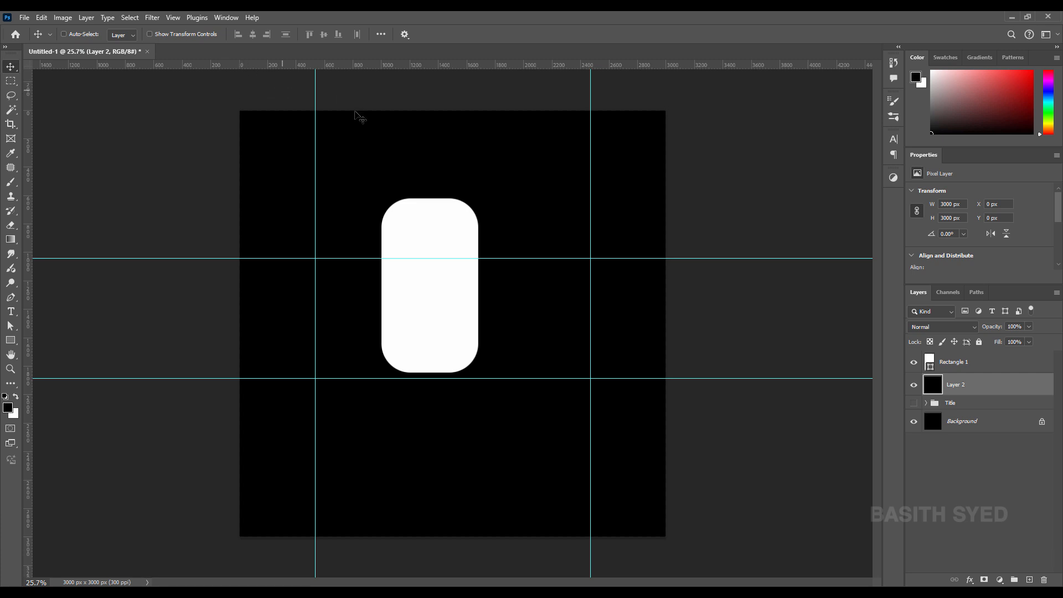
Step: Clear all guides from the canvas
left_click(173, 18)
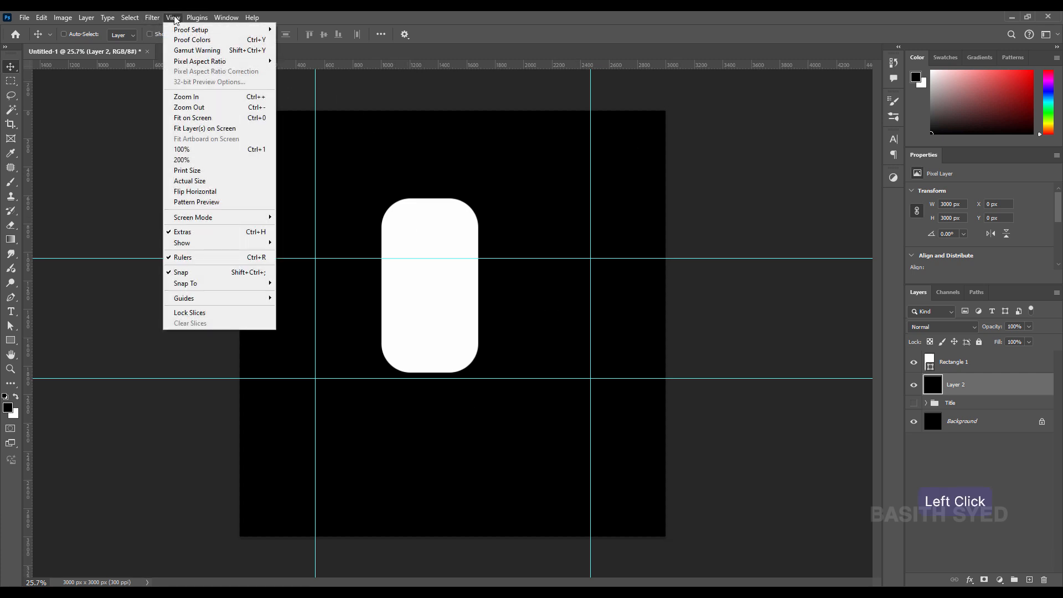
mouse_move(266, 298)
left_click(328, 320)
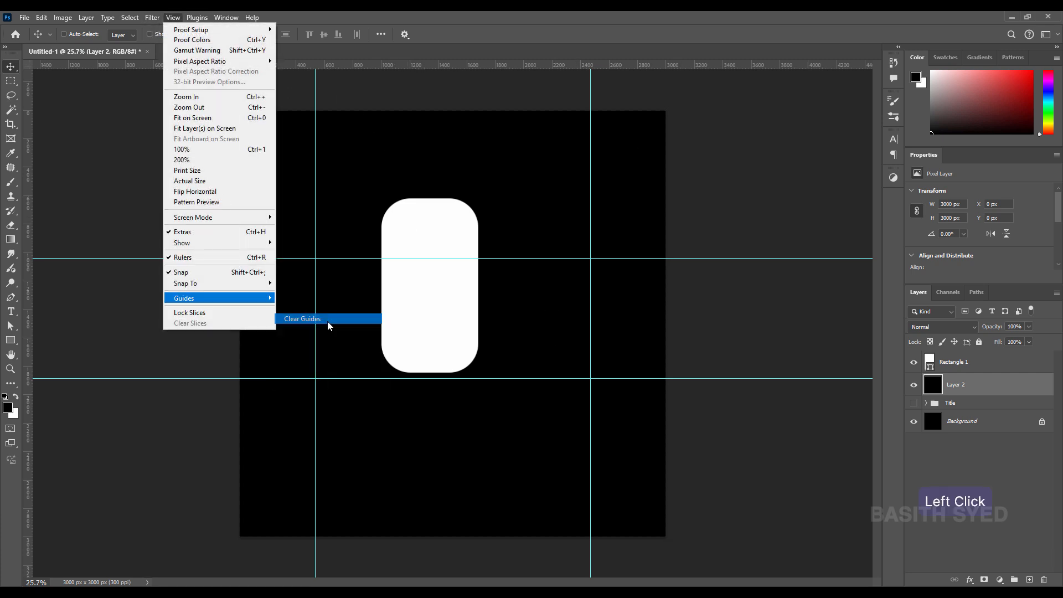
Step: Stamp the visible layers onto a new layer above Rectangle 1 and select about 472 x 616 px around the white shape's upper-left corner
left_click(981, 362)
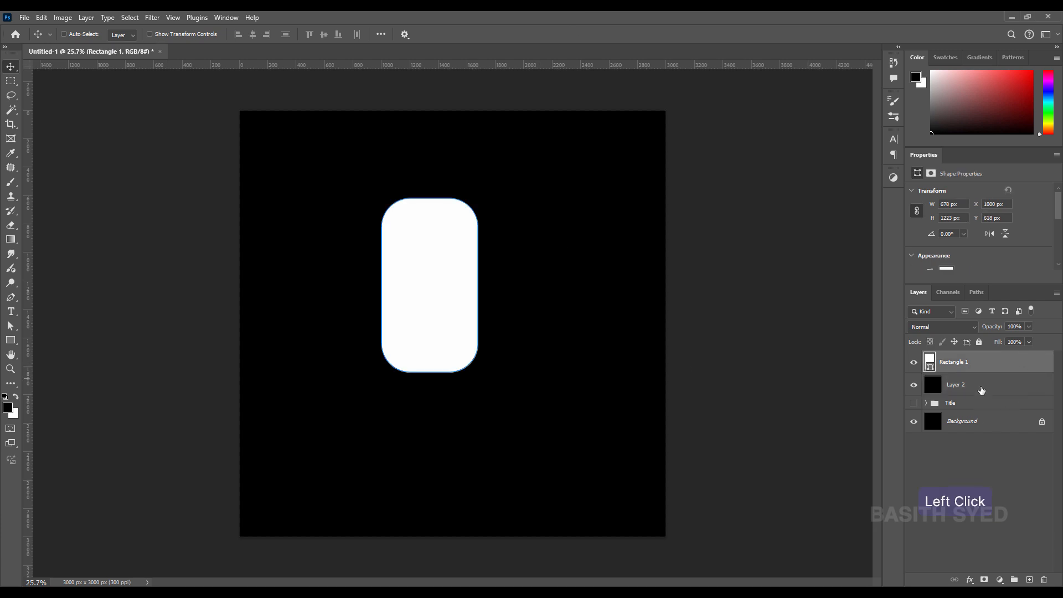
key("shift")
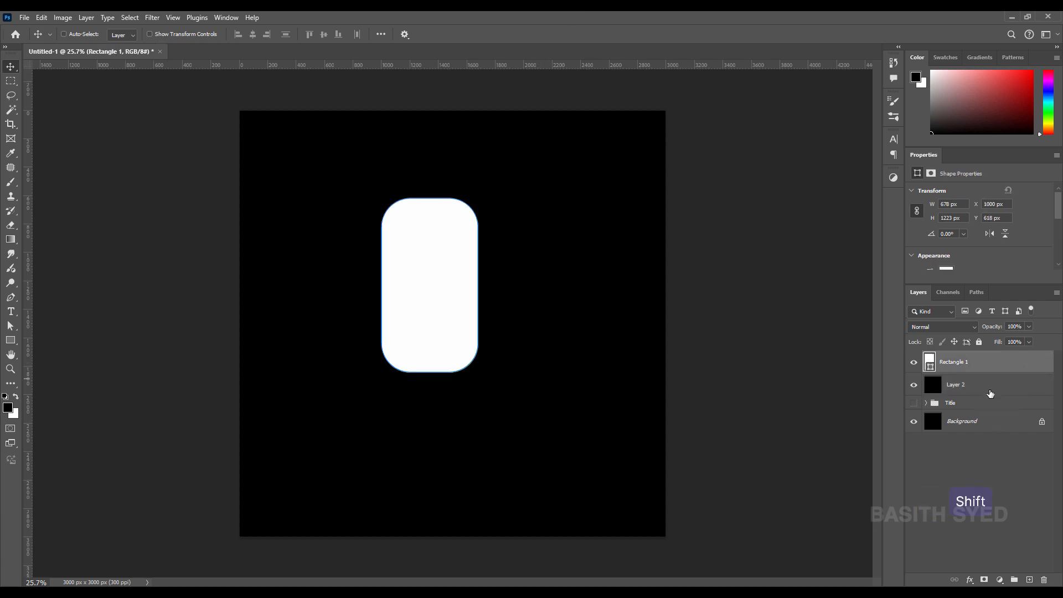
left_click(1030, 579)
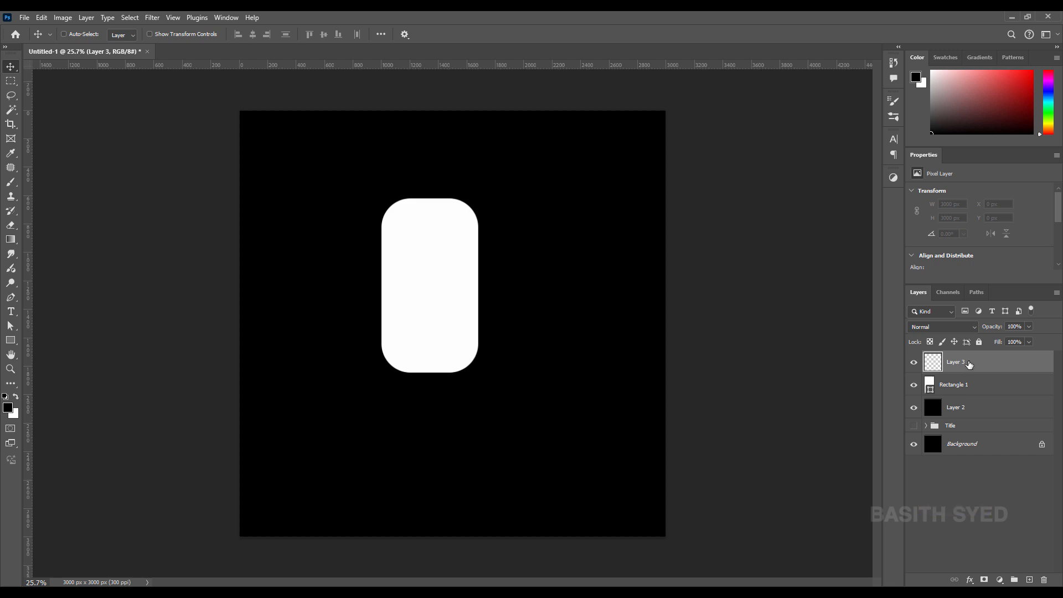
key("ctrl+alt+shift")
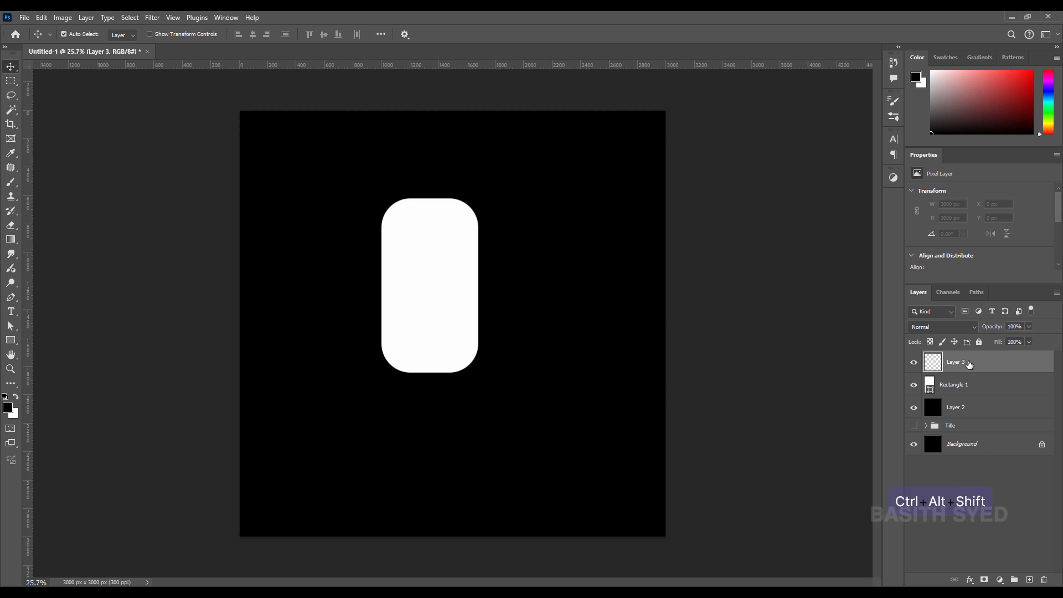
key("ctrl+alt+shift+e")
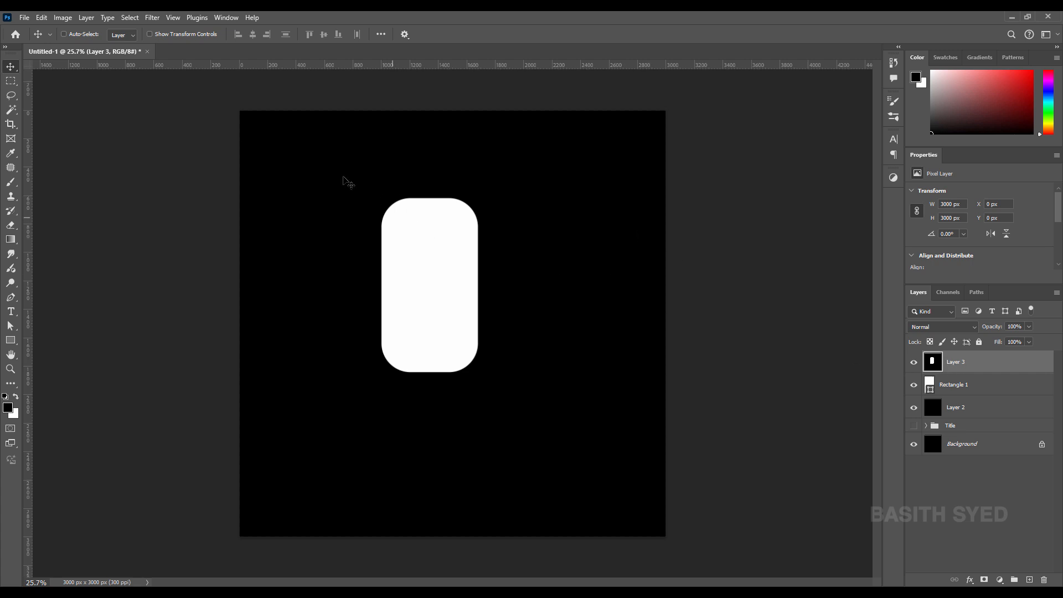
left_click(13, 82)
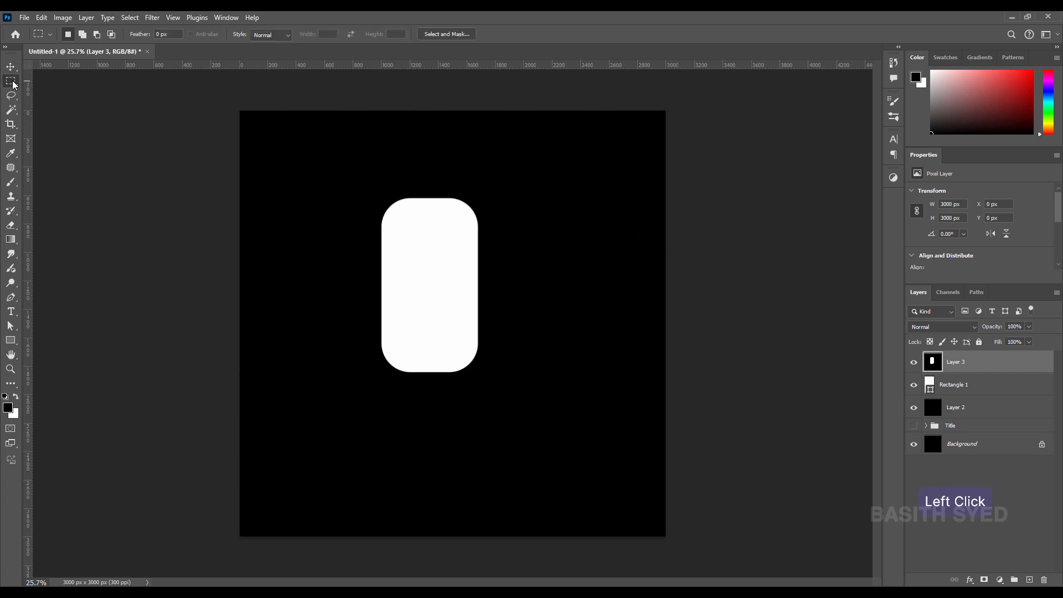
left_click_drag(354, 169, 420, 256)
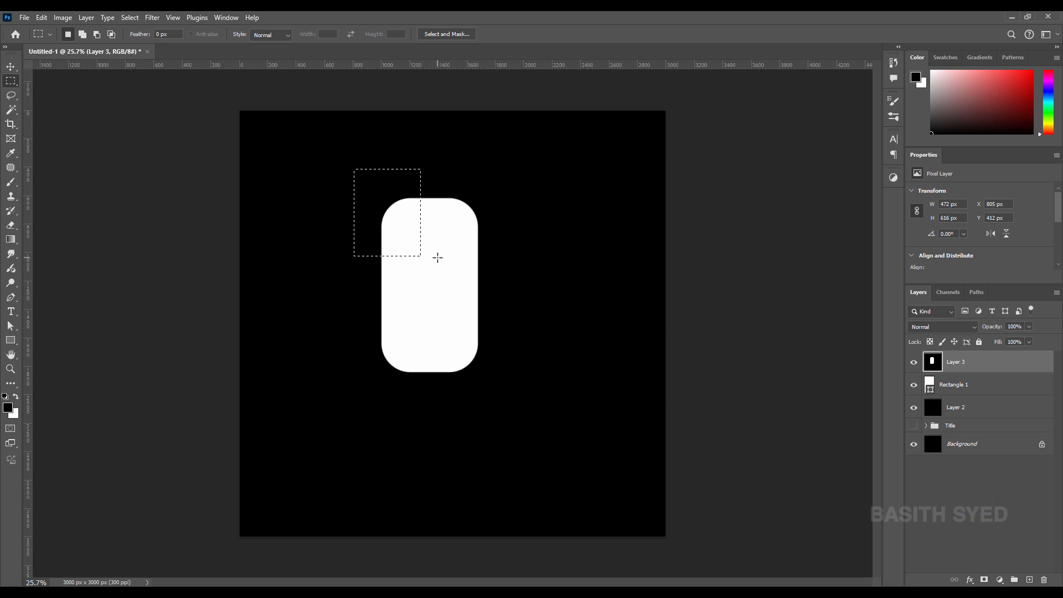
key("ctrl+i")
key("ctrl")
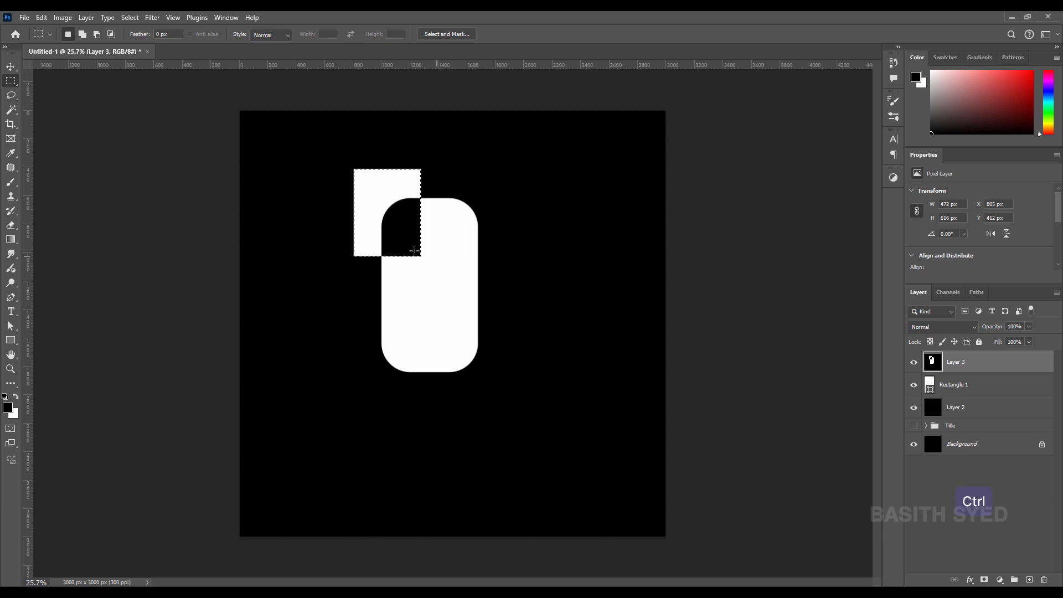
left_click(42, 17)
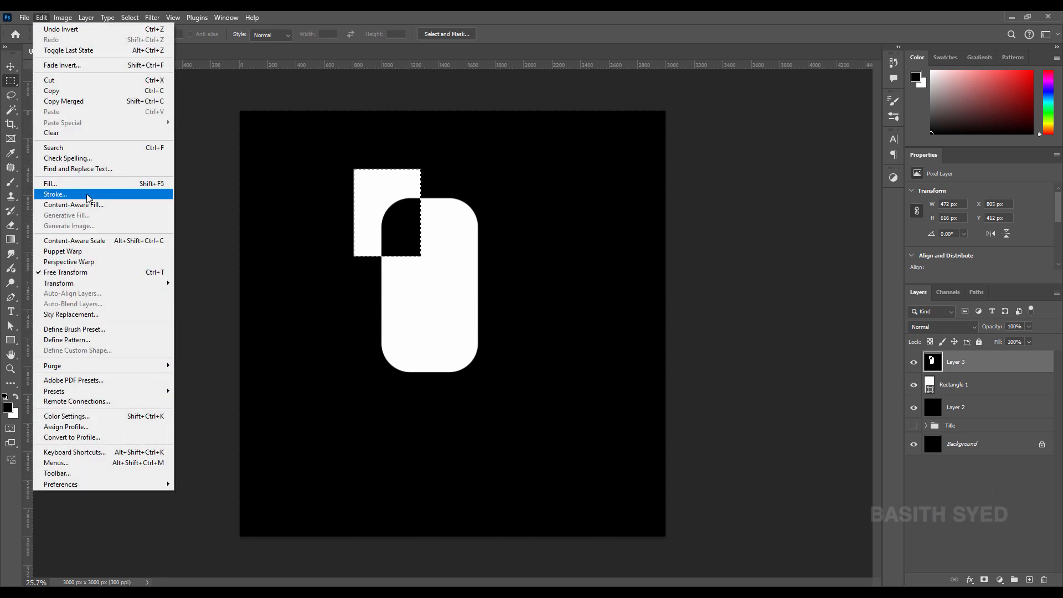
left_click(101, 331)
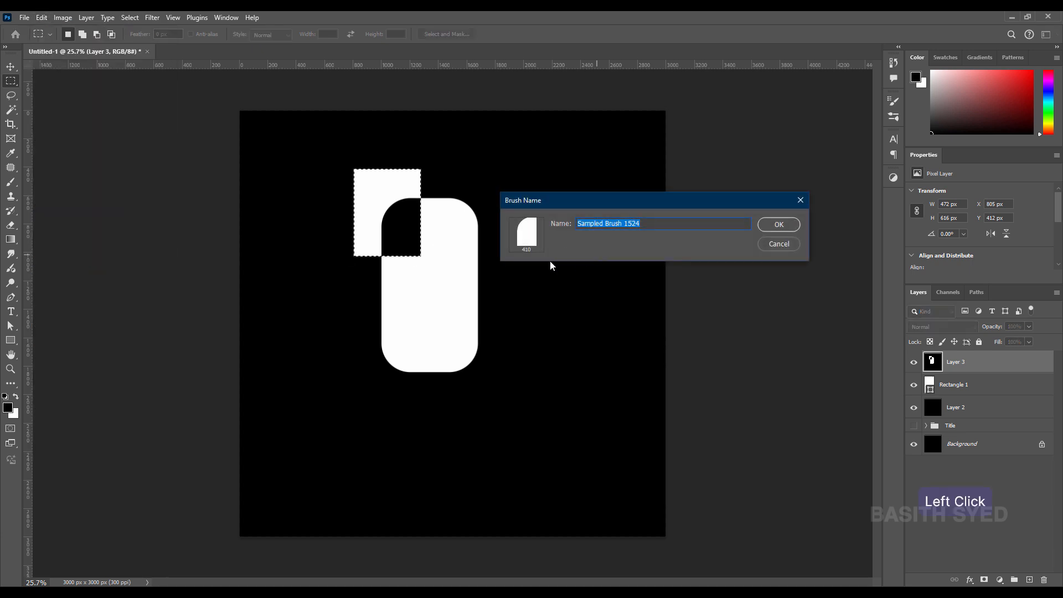
left_click(780, 245)
key("ctrl+z")
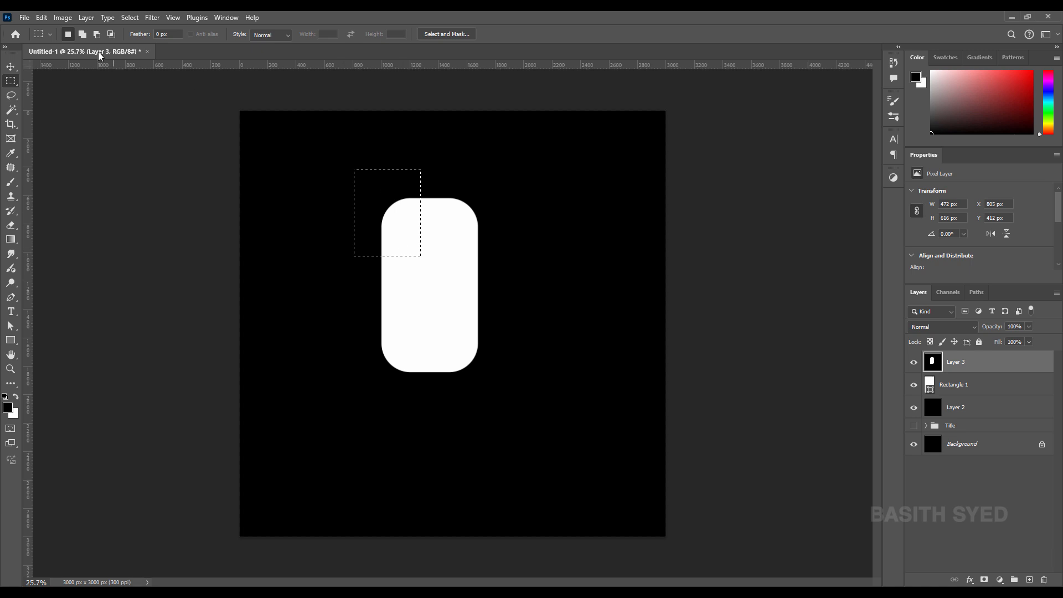
Step: Define the selected corner area as a brush preset under the suggested name and deselect
left_click(46, 20)
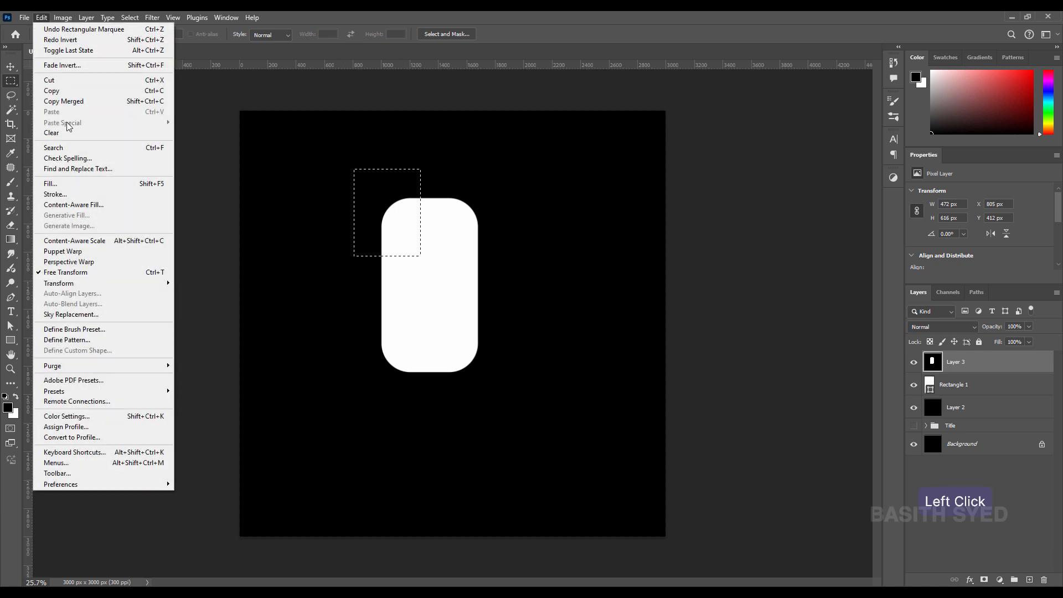
left_click(112, 330)
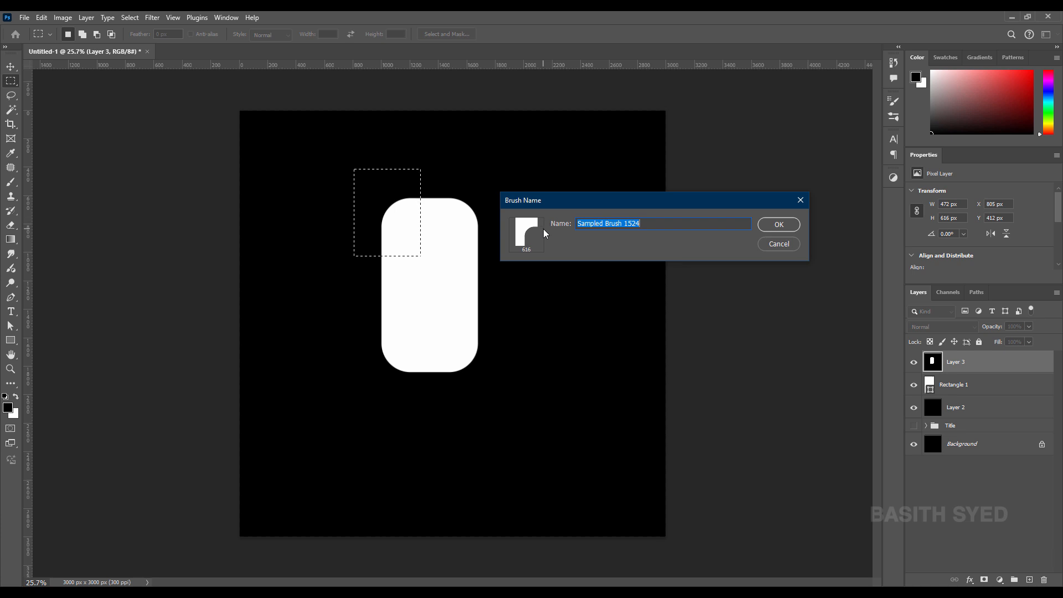
left_click(778, 226)
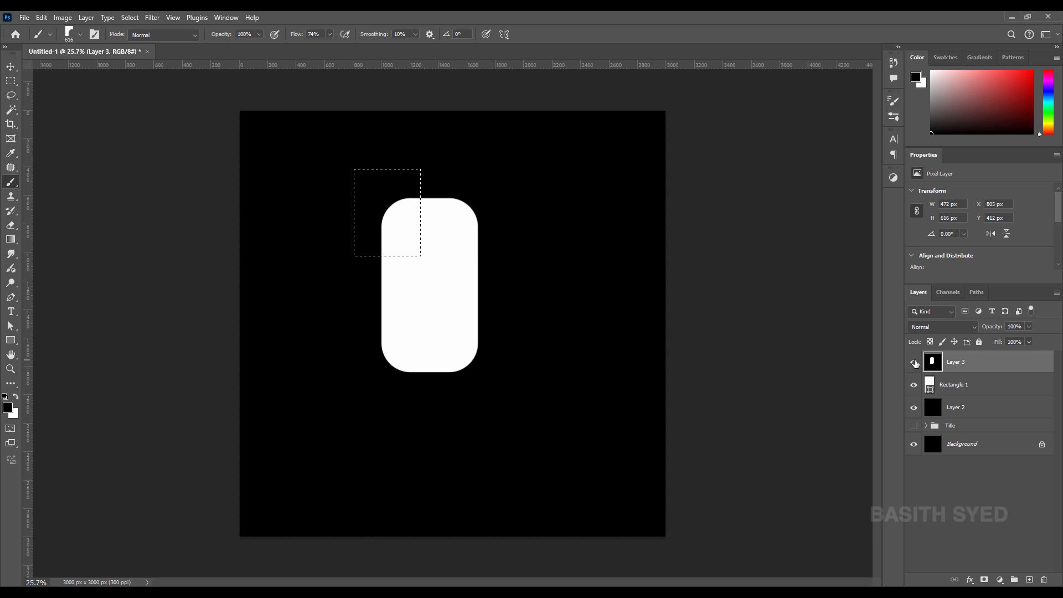
key("ctrl+d")
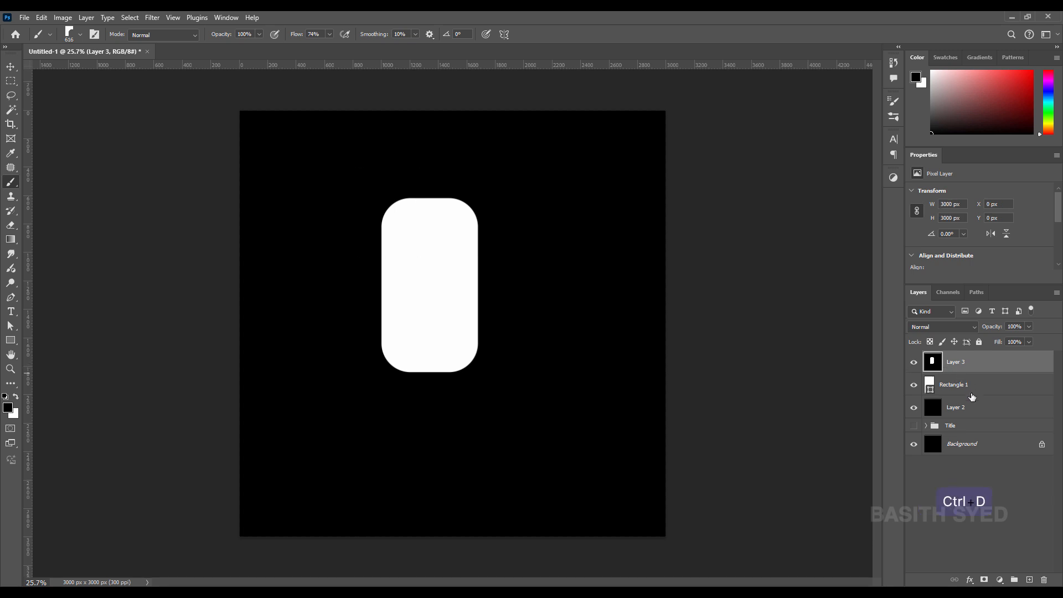
Step: Delete Layer 3, Rectangle 1 and Layer 2, and make the Title group visible
left_click(972, 398, "shift")
left_click(1044, 580)
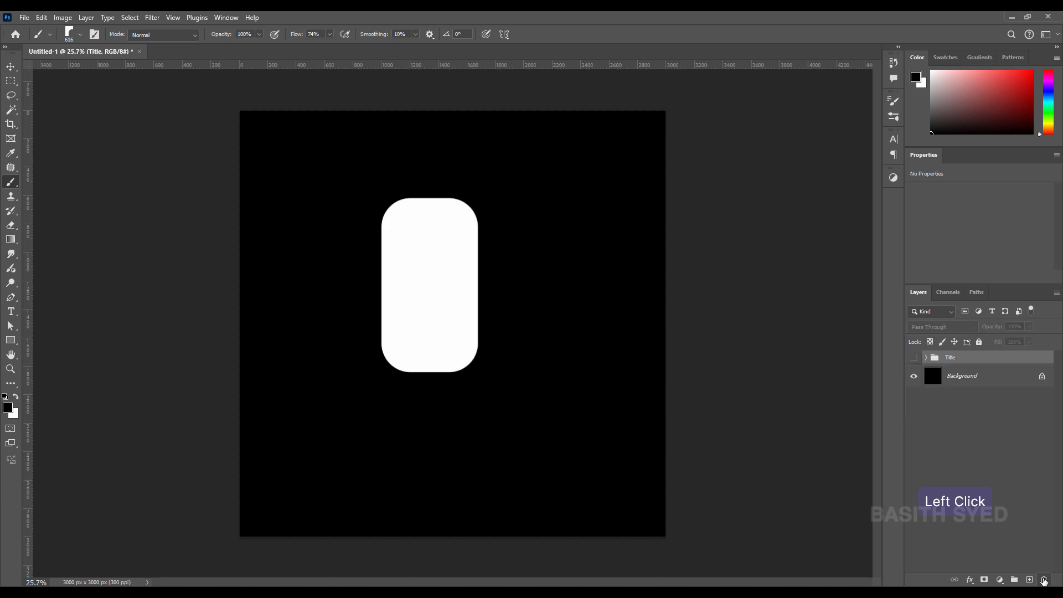
left_click(915, 359)
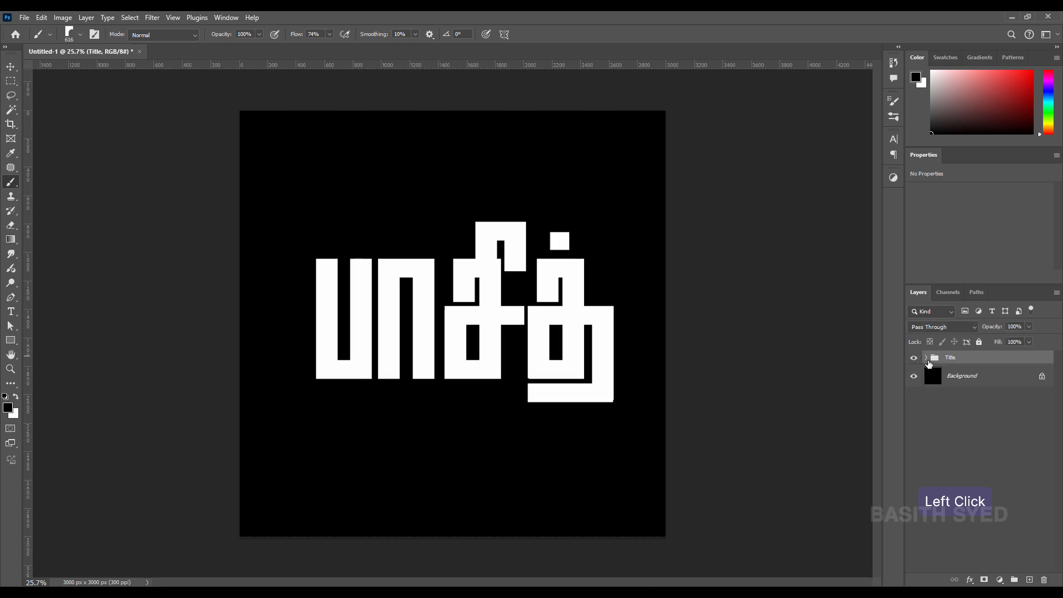
Step: Expand the Title group and add a layer mask to group 02
left_click(927, 359)
left_click(935, 386)
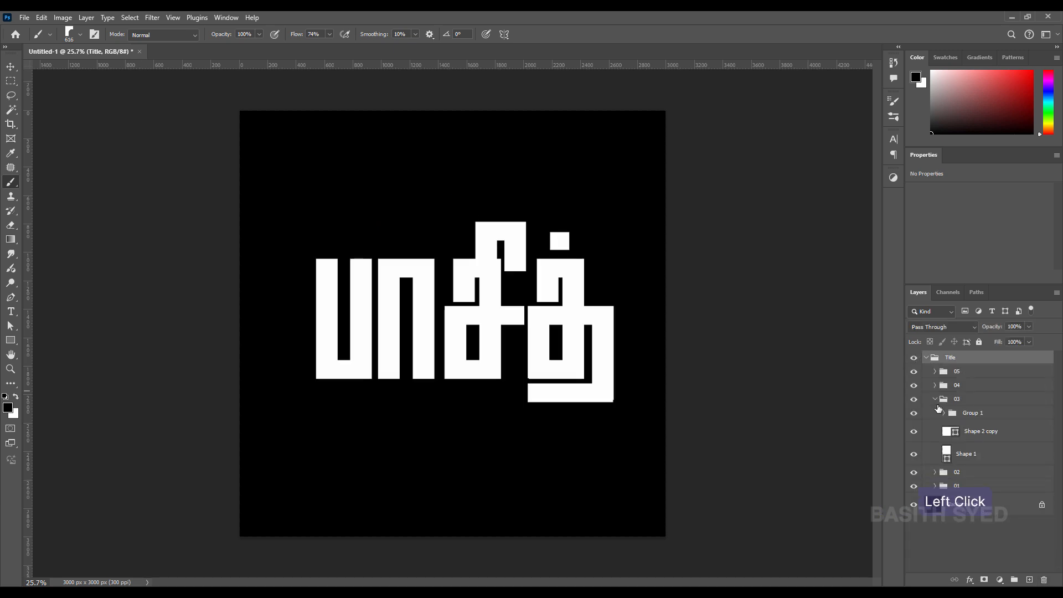
left_click(935, 399)
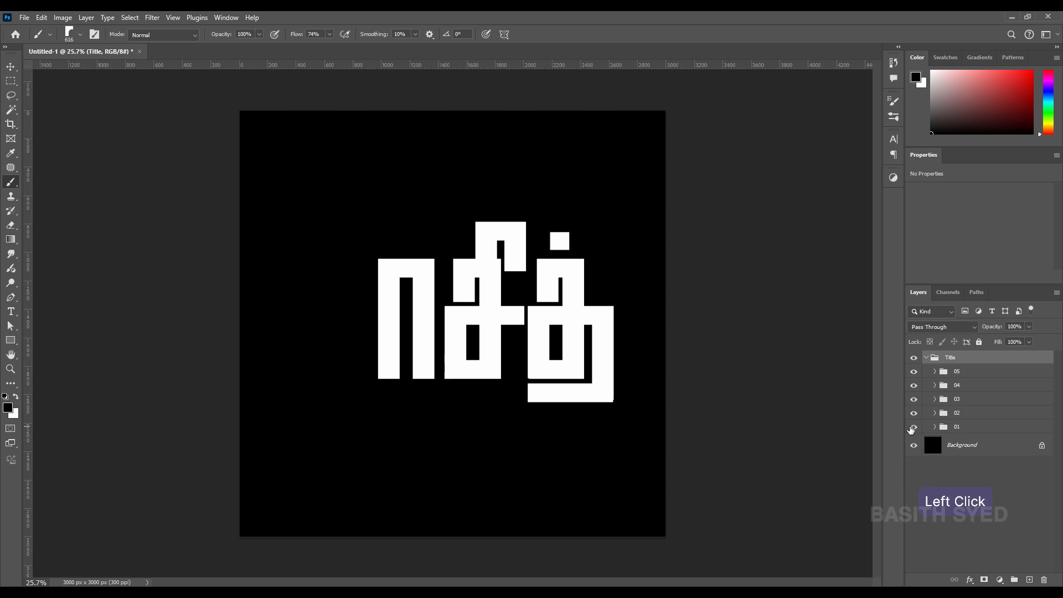
left_click(914, 427)
left_click(962, 428)
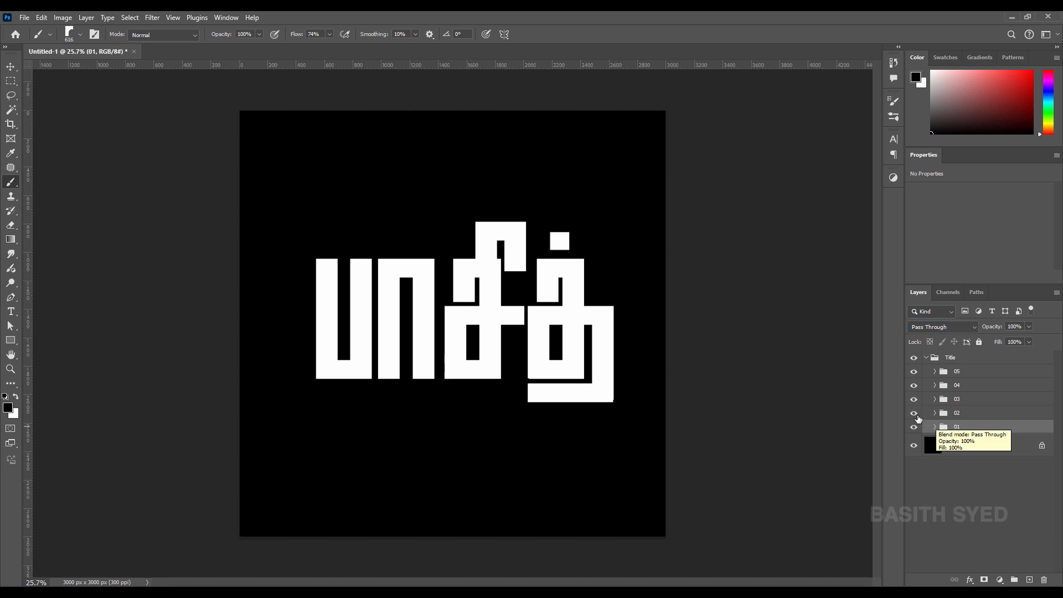
left_click(950, 419)
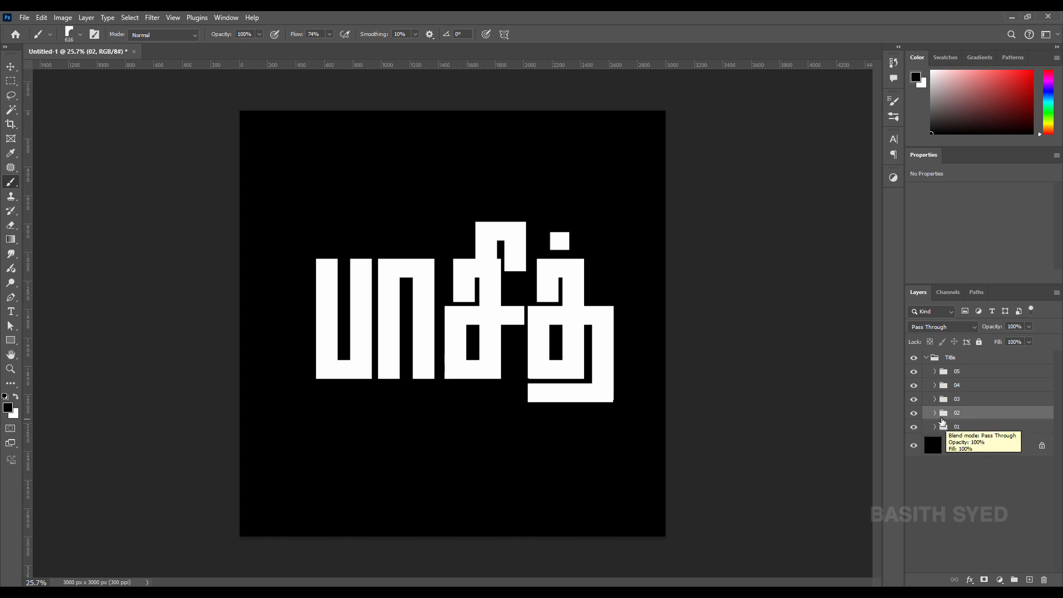
left_click(985, 580)
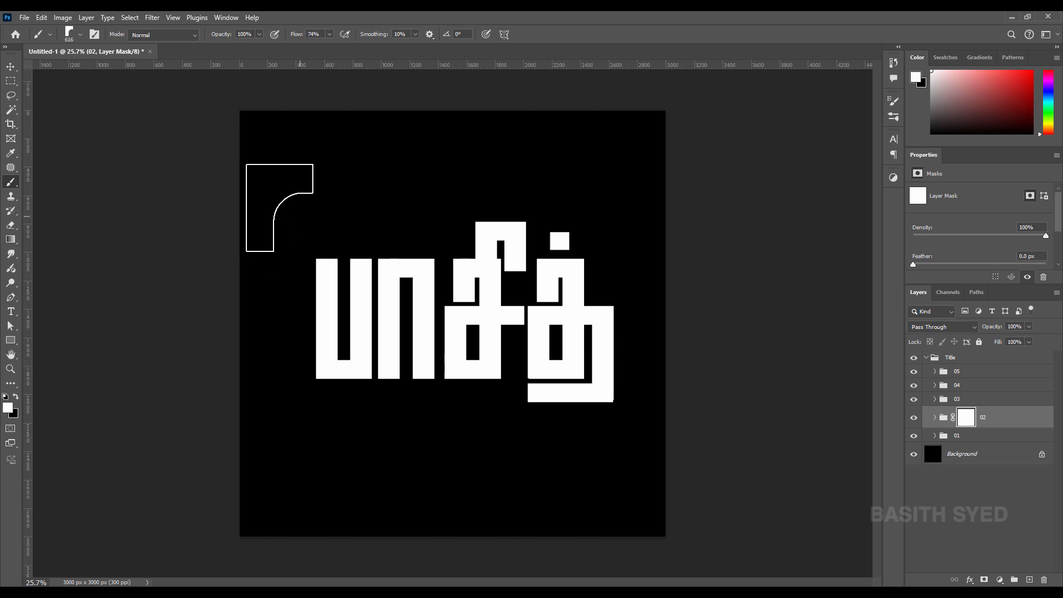
Step: Prepare the Brush tool with a black foreground and reduce the corner-shaped brush tip to 300 px
left_click(14, 183)
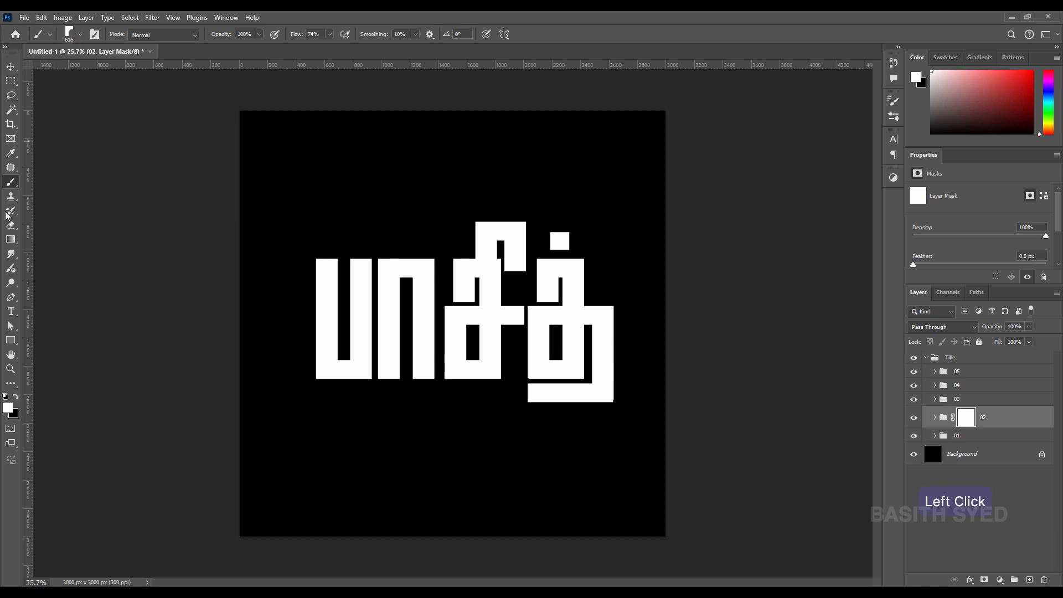
left_click(17, 399)
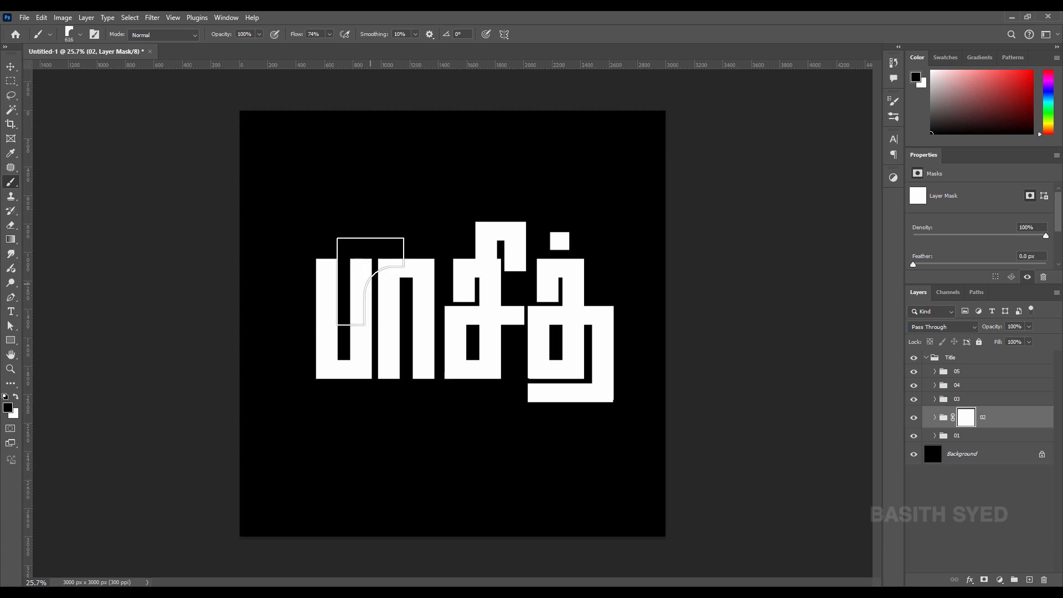
left_click_drag(386, 267, 450, 254)
key("ctrl+space")
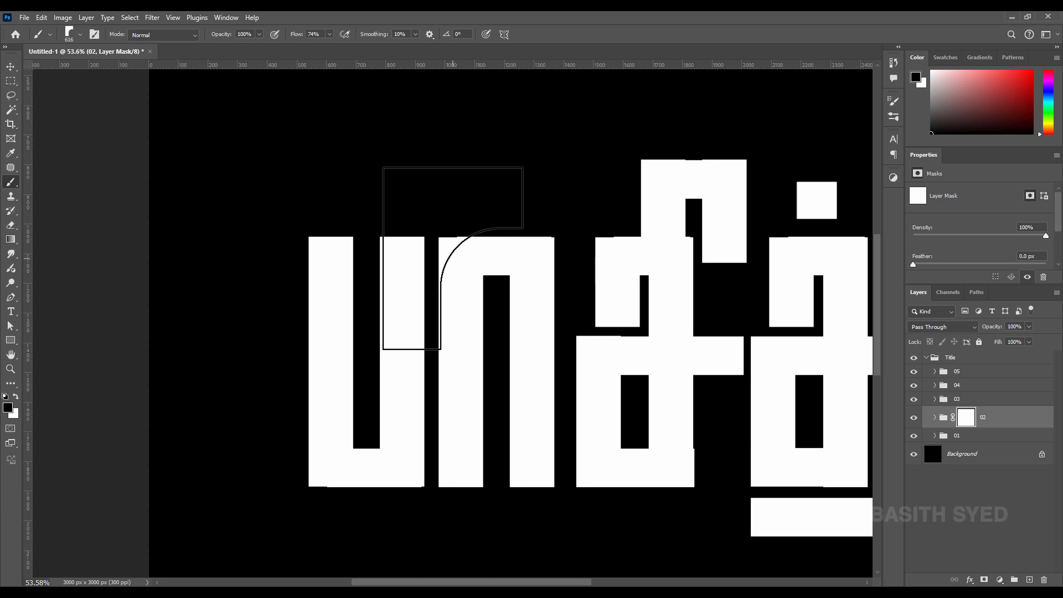
key("bracketleft")
key("bracketleft")
key("bracketleft")
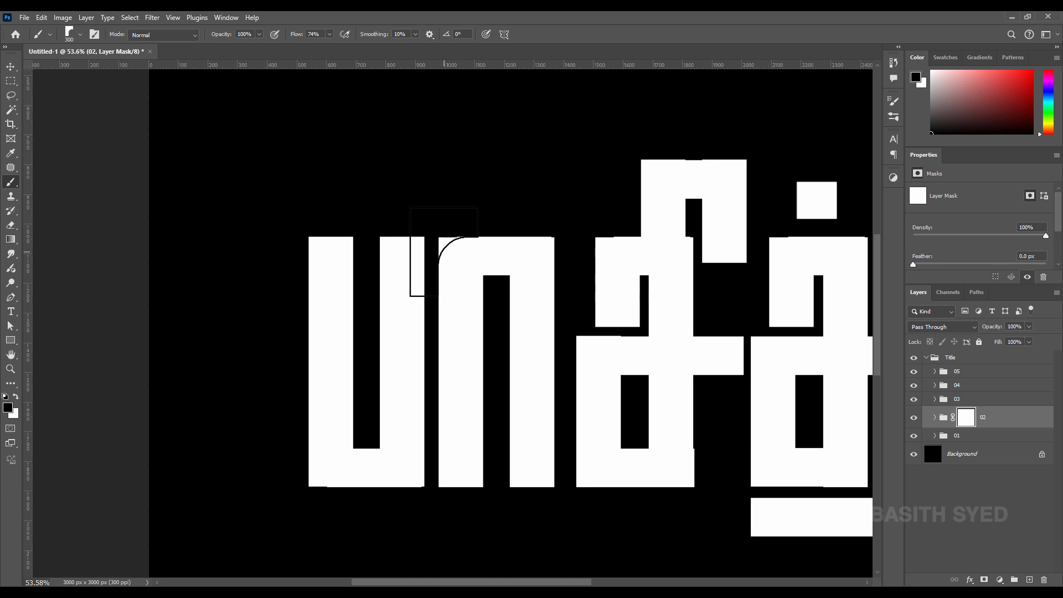
Step: Set the brush flow to 100% and stamp group 02's mask to round the second letter's upper-left corner
left_click(444, 253)
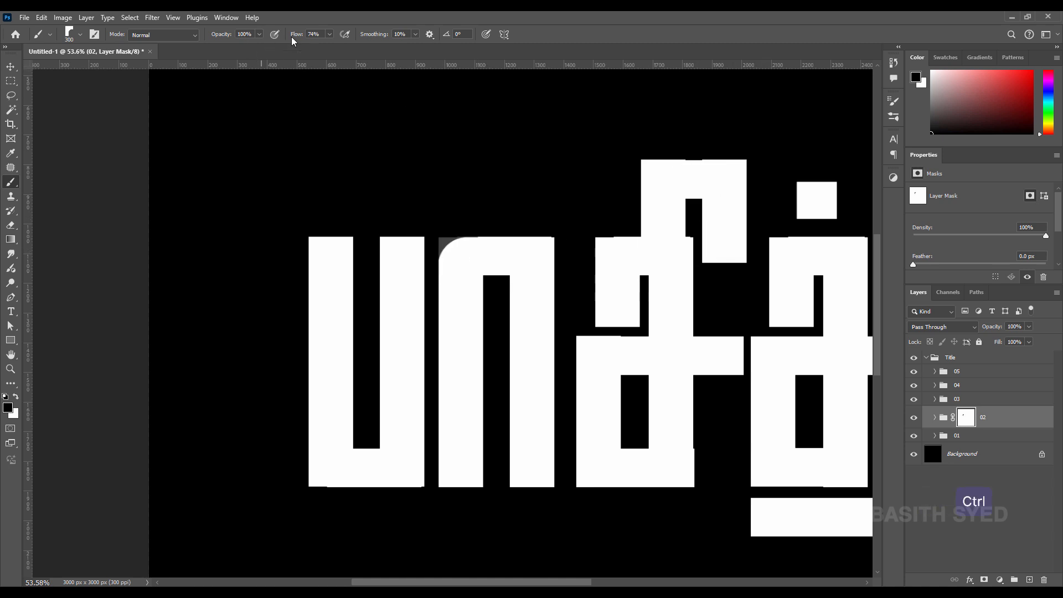
key("ctrl+z")
left_click_drag(299, 37, 333, 37)
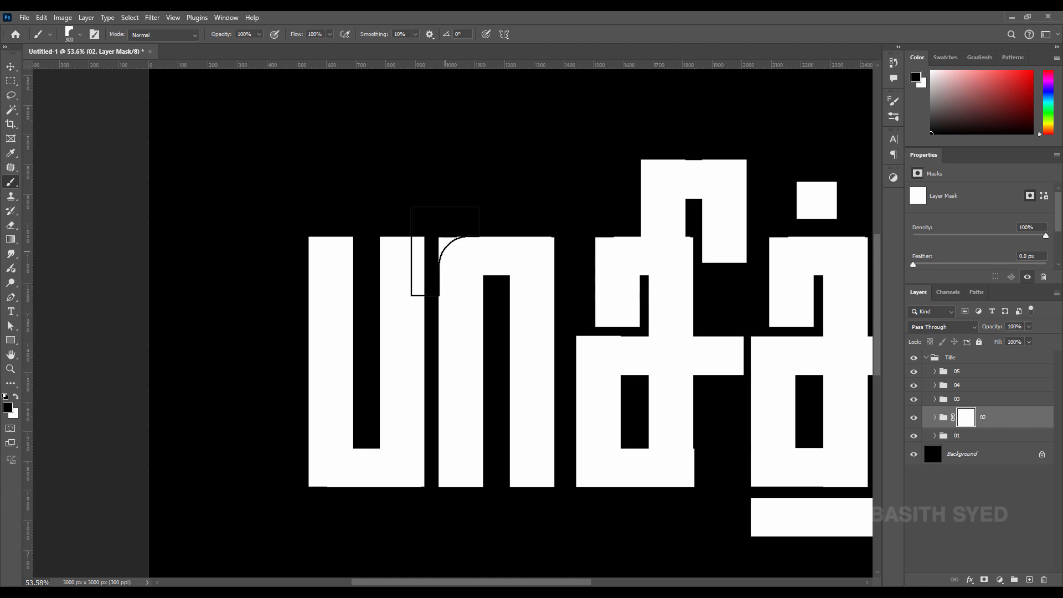
left_click(445, 252)
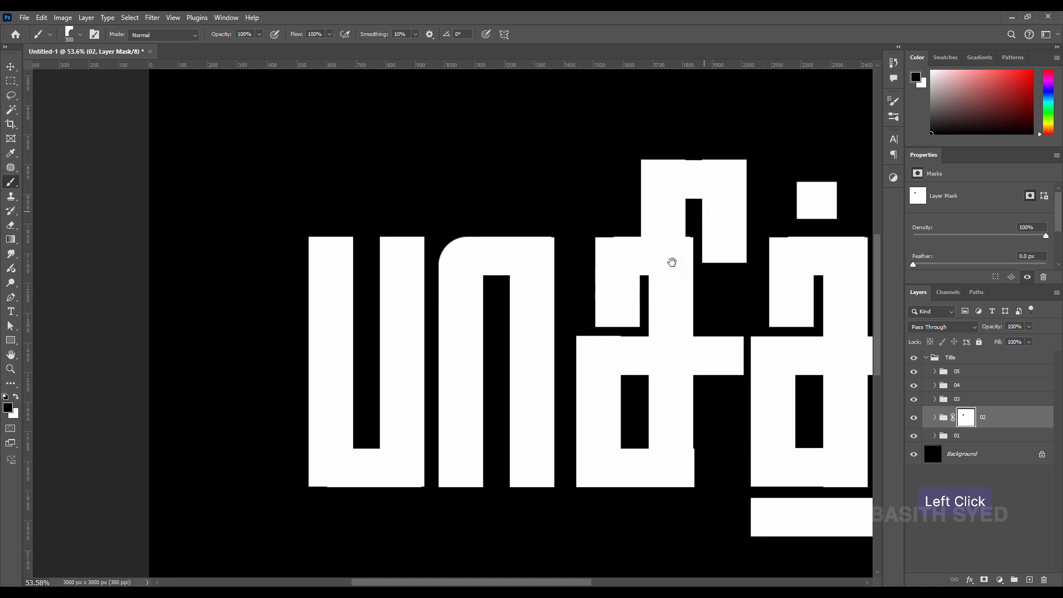
Step: Group the Shape 2 copy and Shape 1 layers together inside group 03
left_click_drag(671, 261, 524, 257)
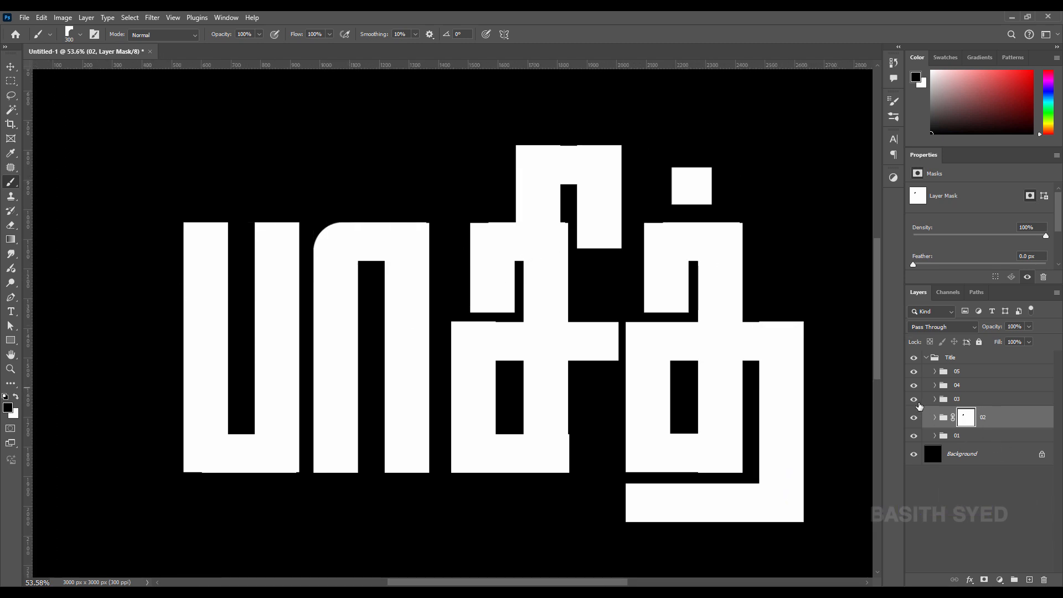
left_click(914, 399)
left_click(915, 401)
left_click(936, 399)
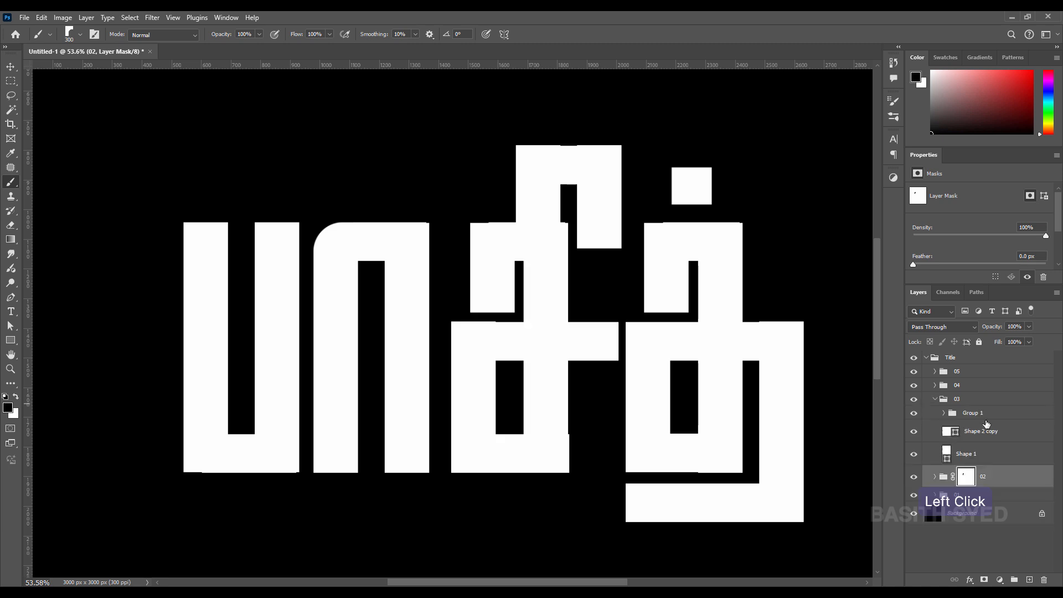
left_click(959, 399)
left_click(980, 431)
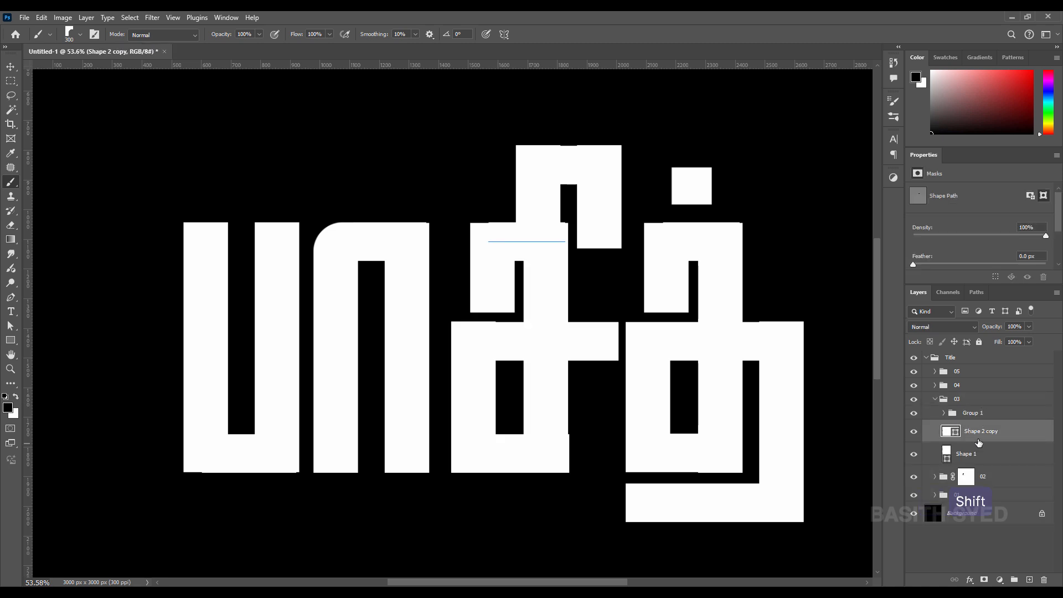
left_click(976, 462, "shift")
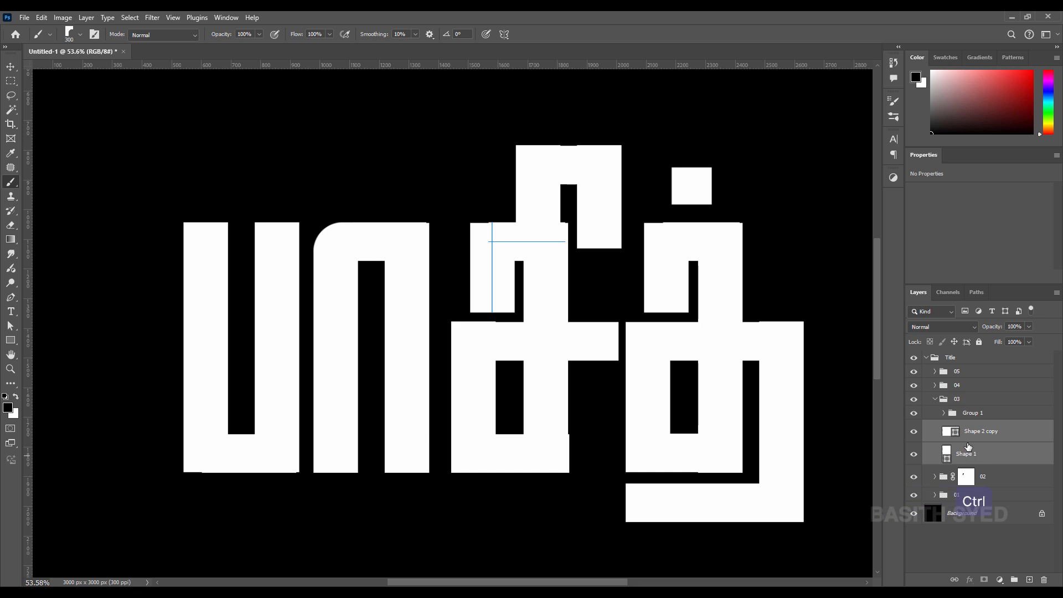
key("ctrl+g")
Step: Add a layer mask to the new group in 03 and stamp it to round the third letter's upper-left corner
left_click(984, 580)
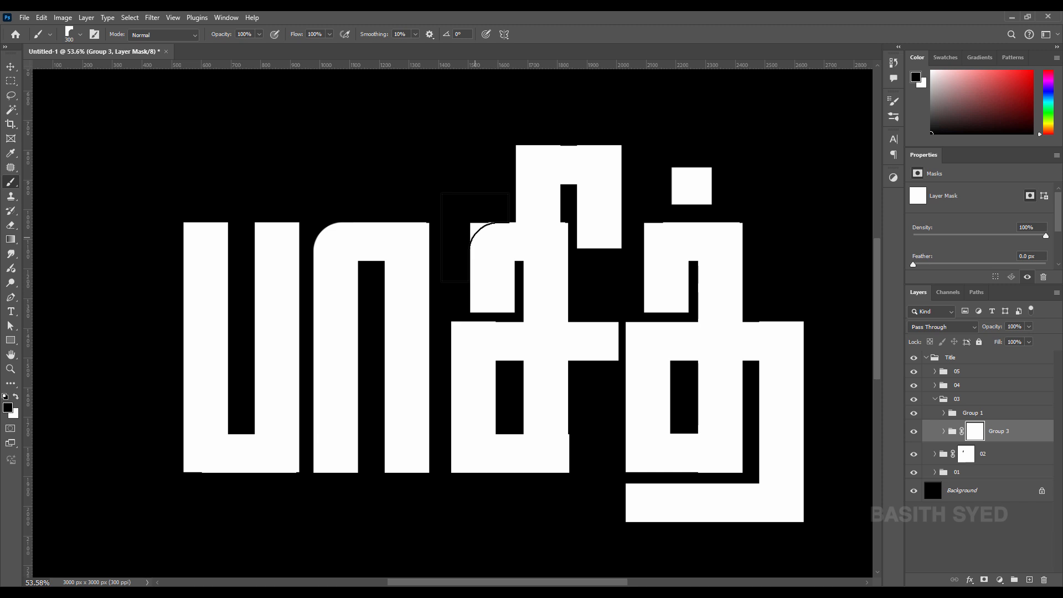
left_click(476, 237)
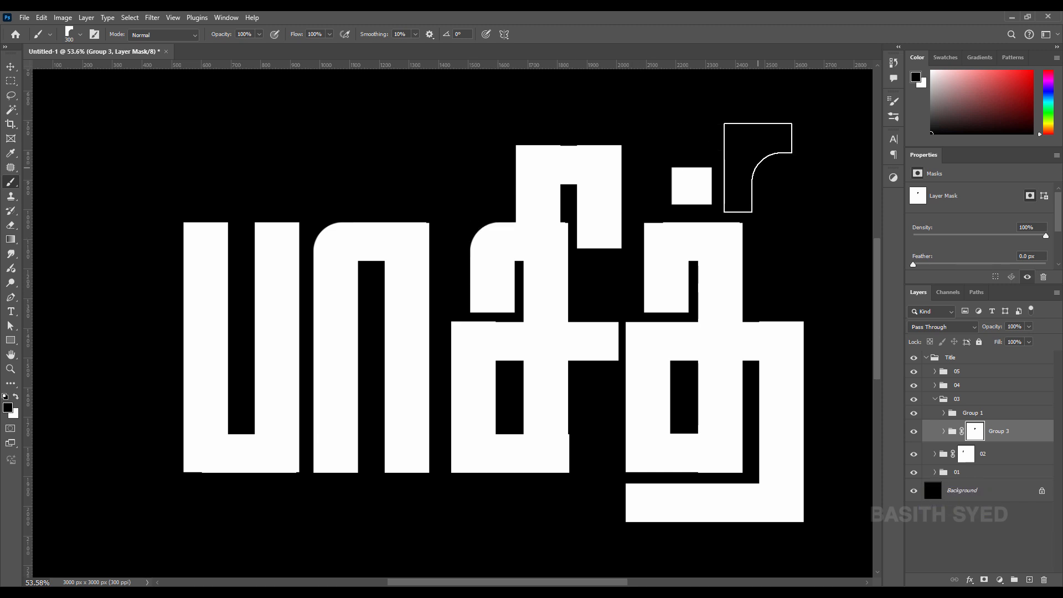
Step: Add a layer mask to Group 1 in group 03 and stamp it to round the upper-left corner of the third letter's lower loop
left_click(973, 413)
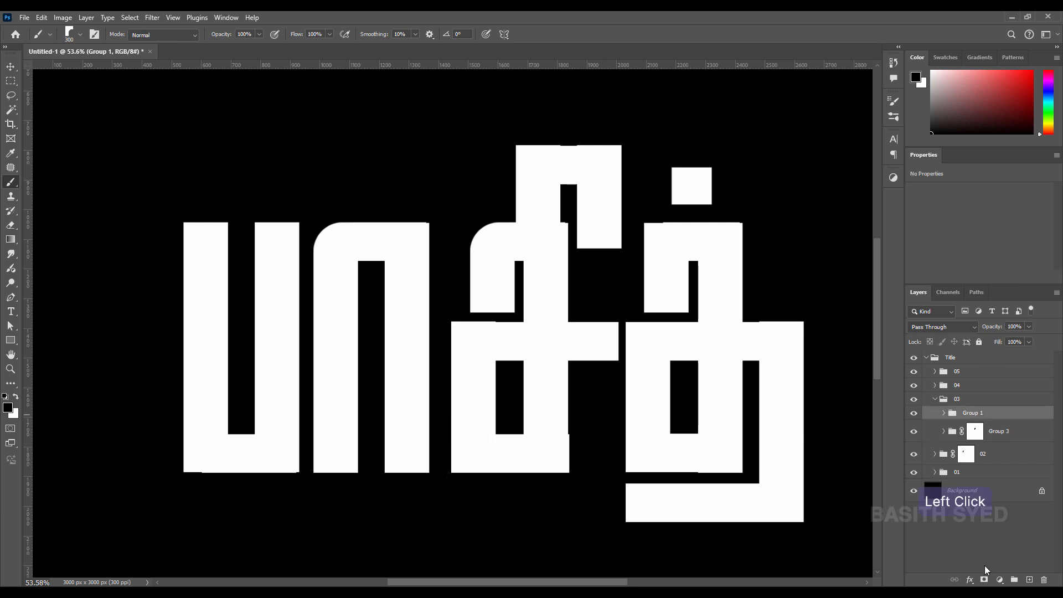
left_click(984, 580)
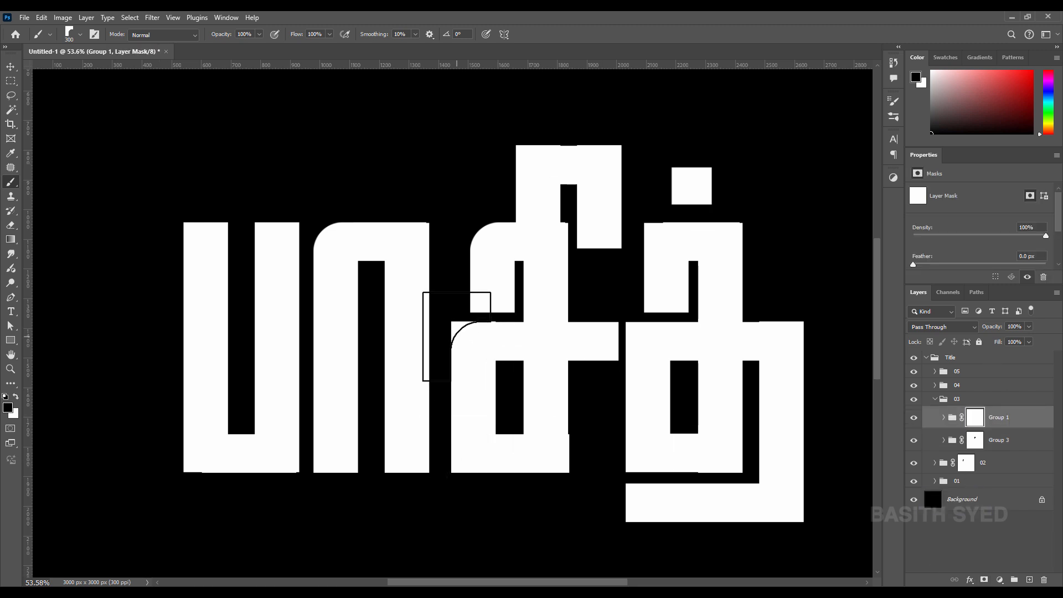
left_click(458, 335)
left_click_drag(612, 288, 662, 344)
key("ctrl+z")
key("a")
left_click(944, 417)
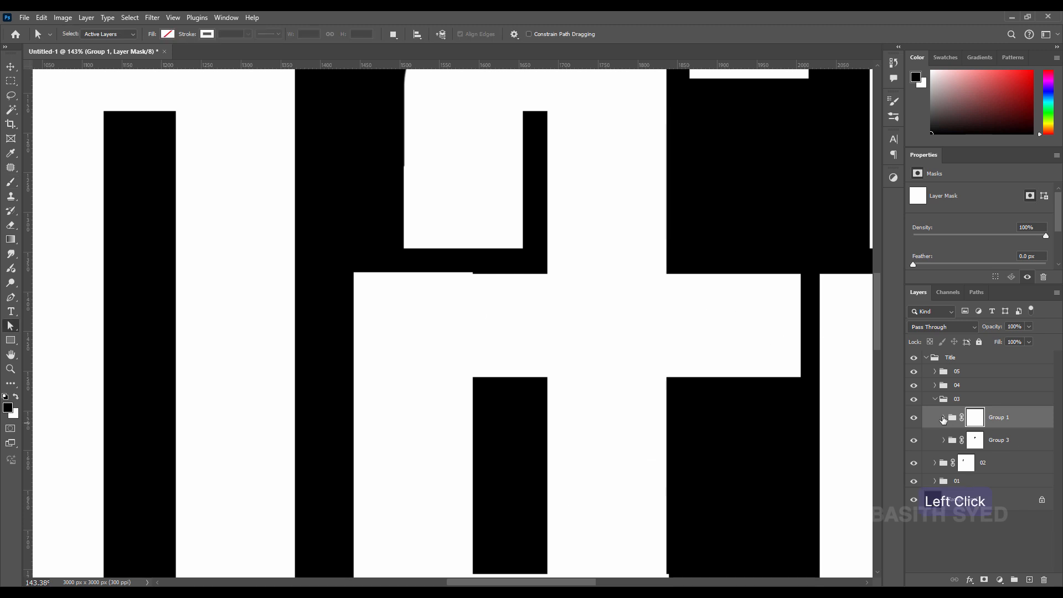
key("ctrl+shift+z")
Step: Line up the Shape 1 copy 2 layer inside Group 1 with the top edge of the third letter's crossbar
left_click(944, 418)
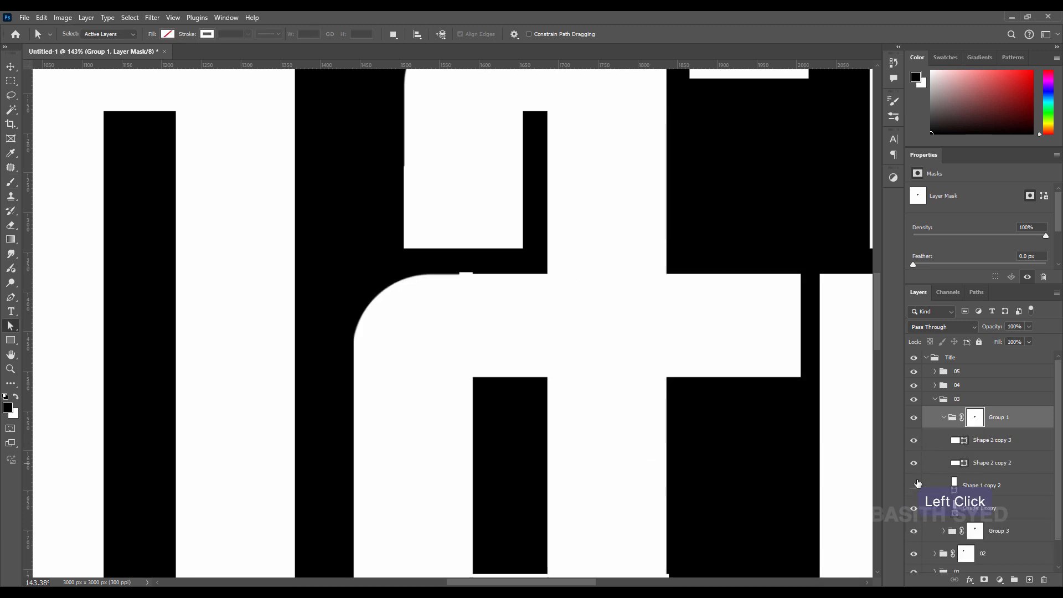
left_click(986, 485)
key("v")
left_click_drag(529, 278, 437, 297)
left_click(944, 419)
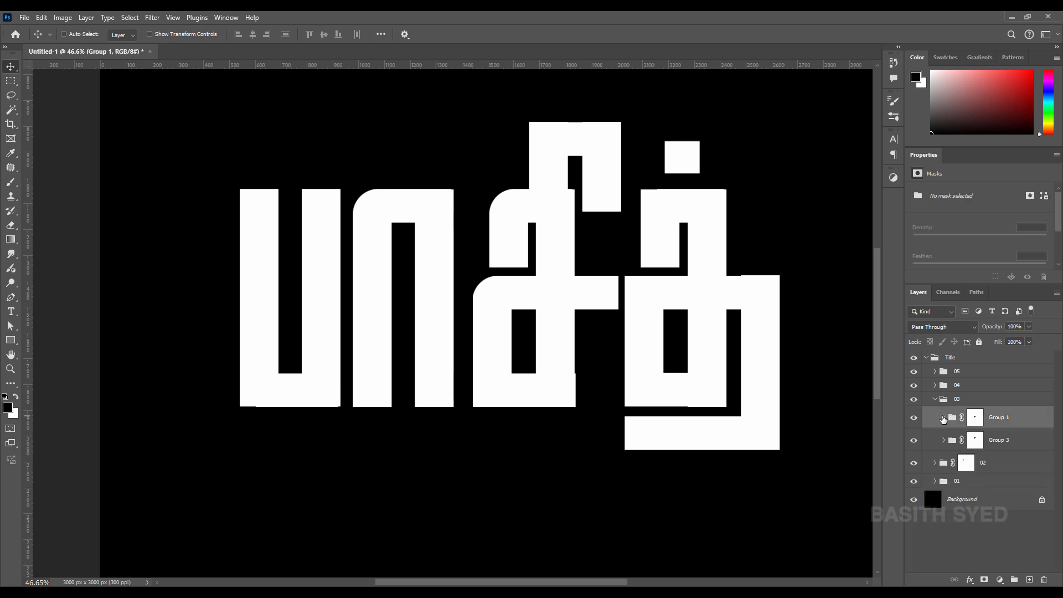
left_click(935, 399)
Step: Group Shape 2 copy and Shape 1 in group 04, add a mask, and stamp it to round the fourth letter's upper-left corner
left_click(934, 386)
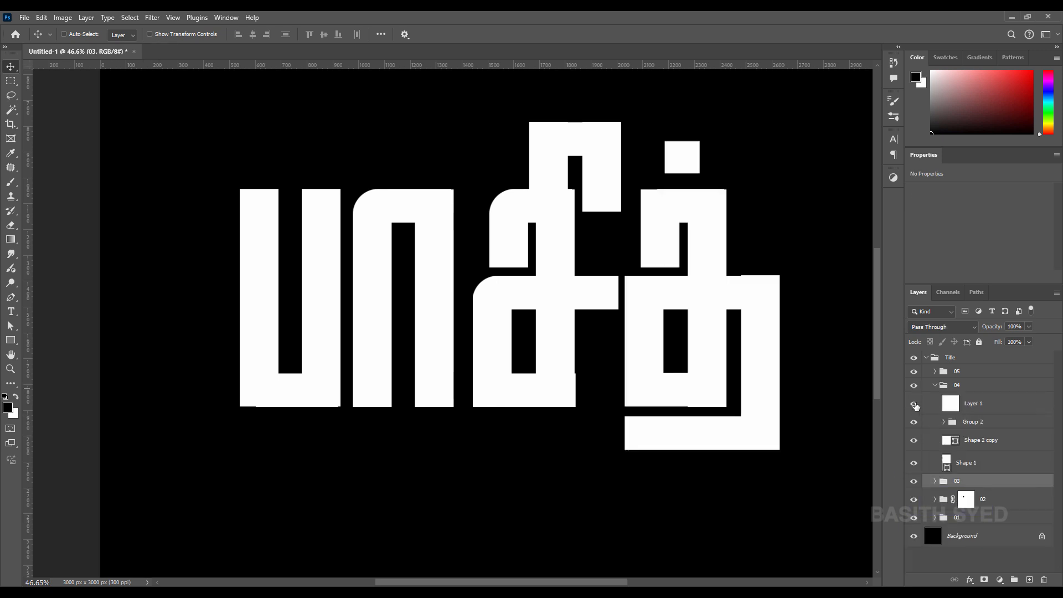
left_click(980, 463)
left_click(981, 441, "ctrl")
key("ctrl+g")
left_click(984, 580)
key("b")
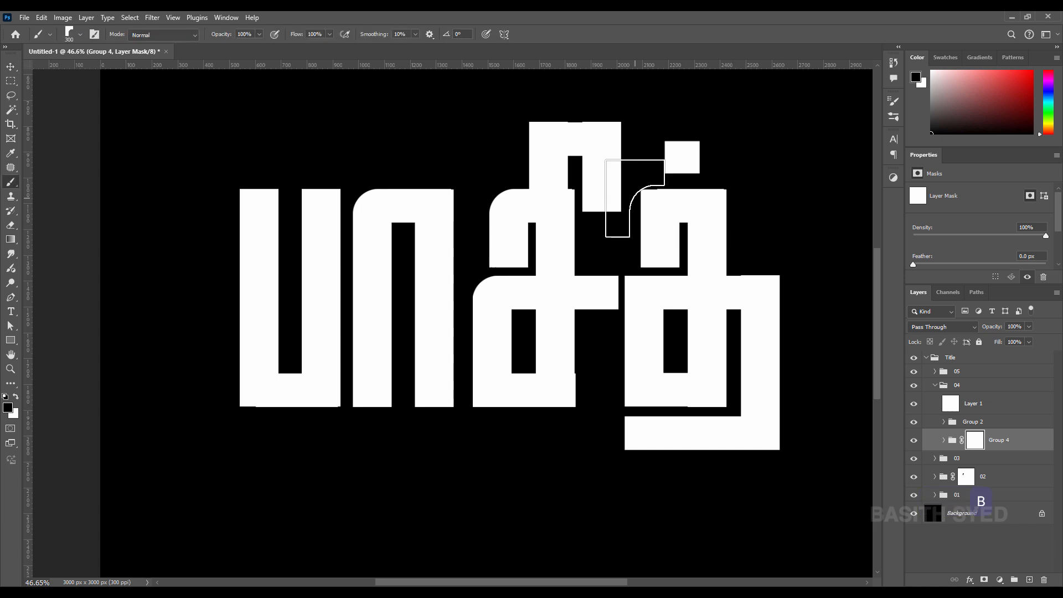
left_click(646, 202)
Step: Add a layer mask to Group 2 in group 04 and stamp it to round the upper-left corner of the fourth letter's lower loop
left_click(989, 423)
left_click(984, 580)
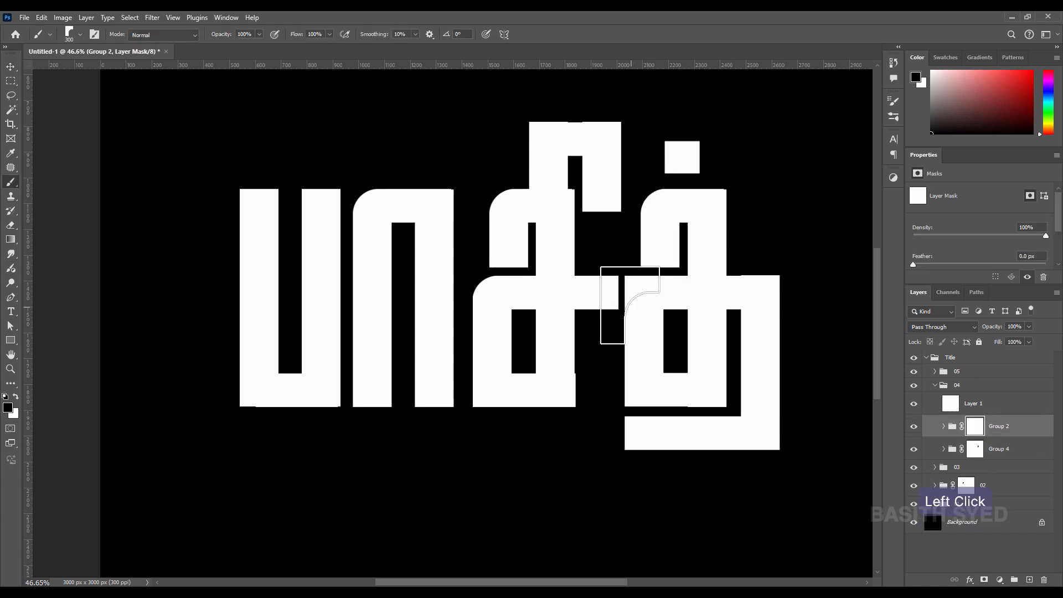
left_click(663, 315)
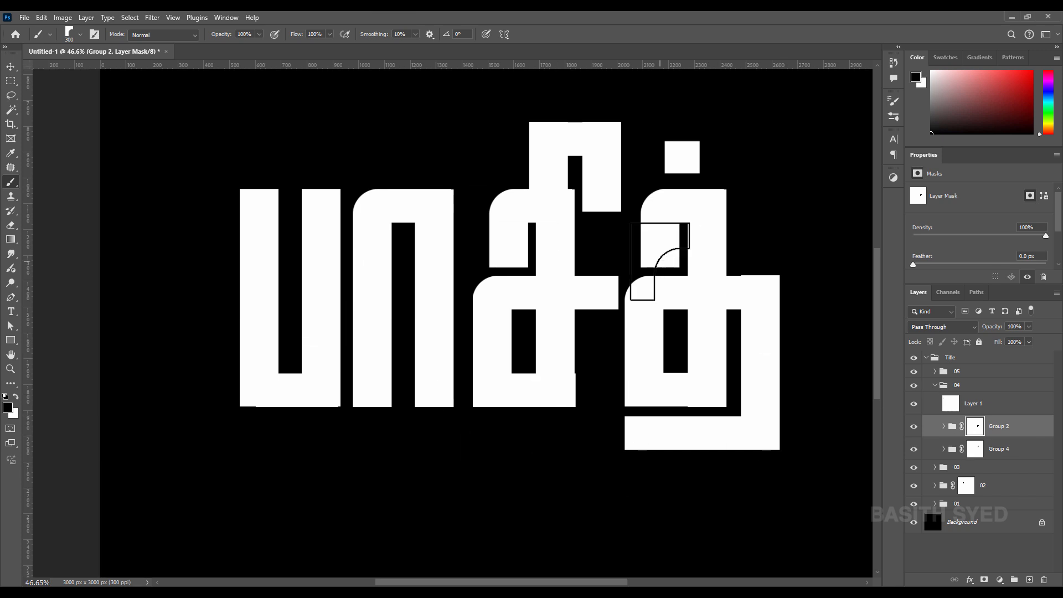
Step: Open the brush settings and set the corner brush tip's angle to 180°
left_click(231, 17)
left_click(242, 101)
left_click(894, 101)
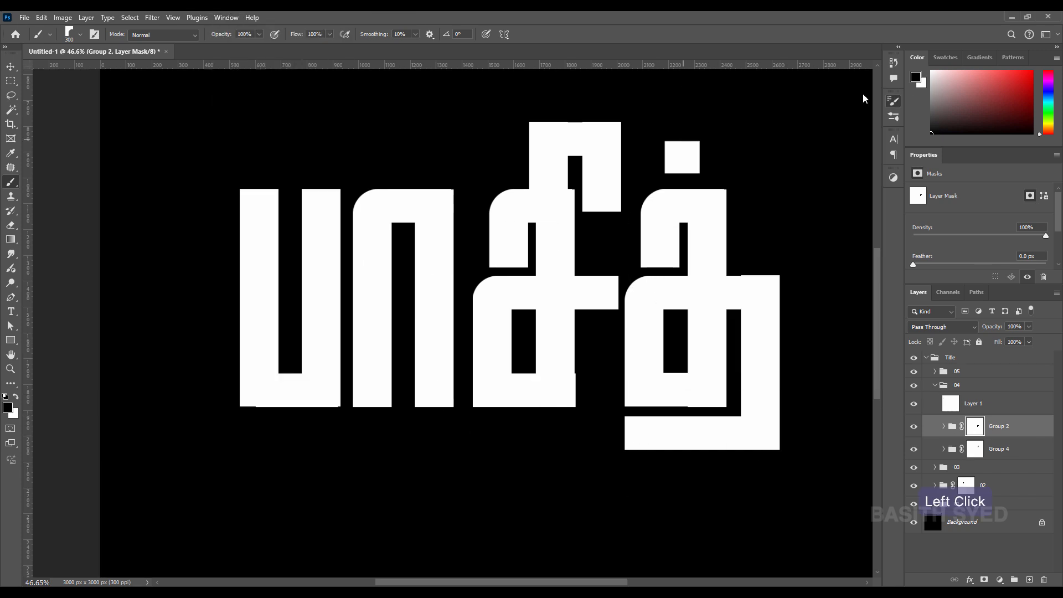
left_click(227, 17)
left_click(272, 113)
left_click(227, 17)
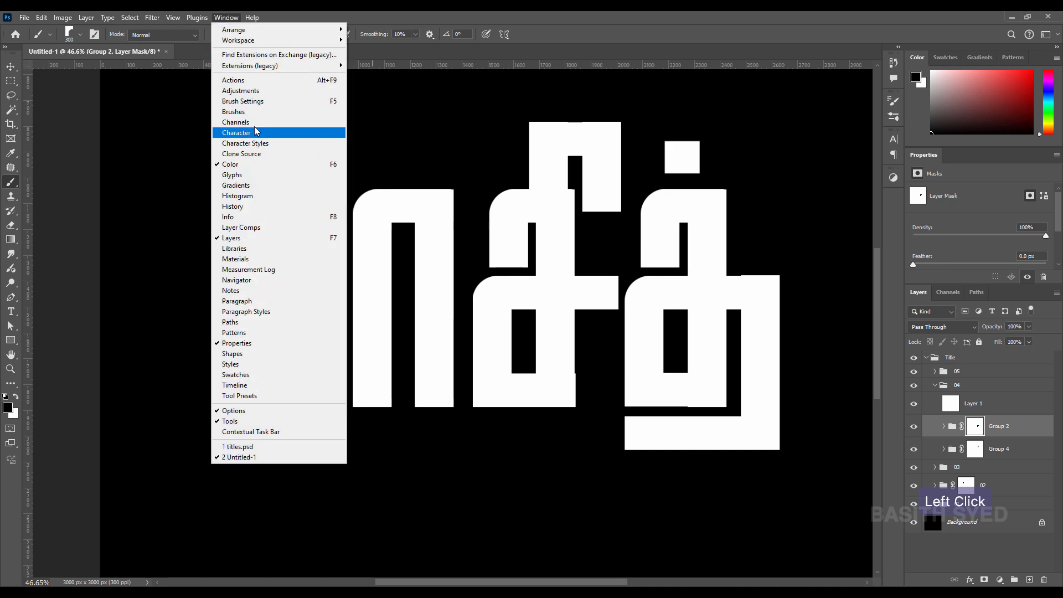
left_click(243, 100)
left_click(734, 135)
left_click(792, 220)
type("180")
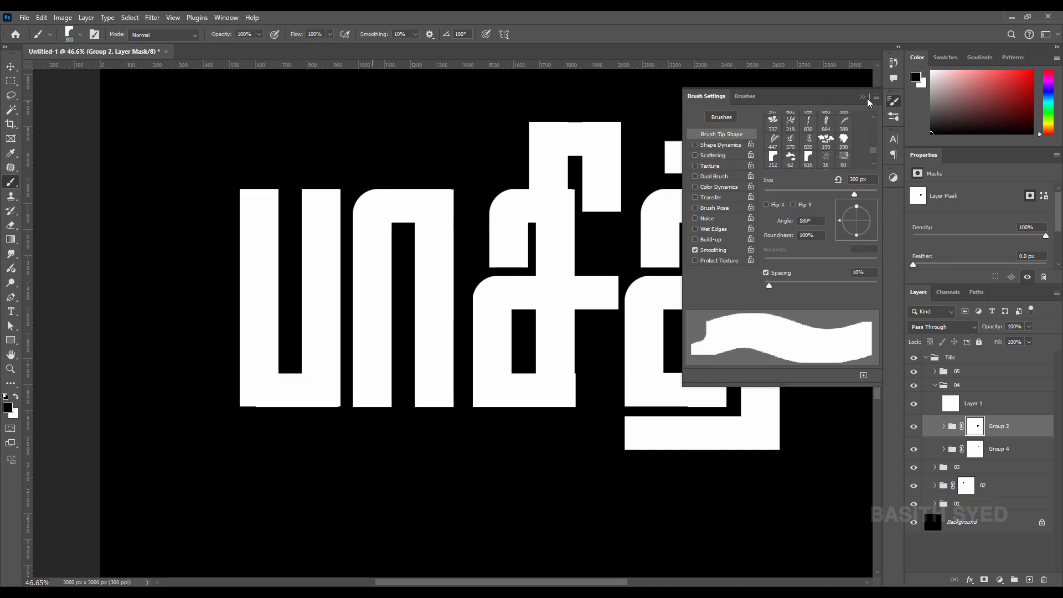
Step: Stamp Group 2's mask to round the lower-right corner of the fourth letter's tail, redoing the stamp until it is aligned
left_click_drag(505, 166, 290, 188)
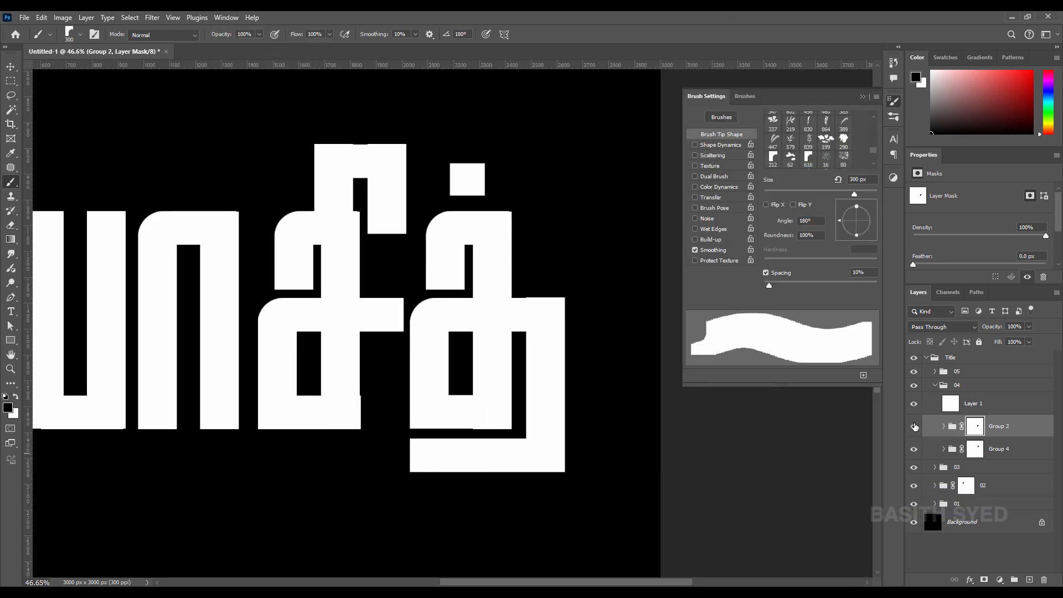
left_click(915, 427)
left_click(915, 427)
left_click(559, 459)
key("ctrl+z")
left_click(559, 457)
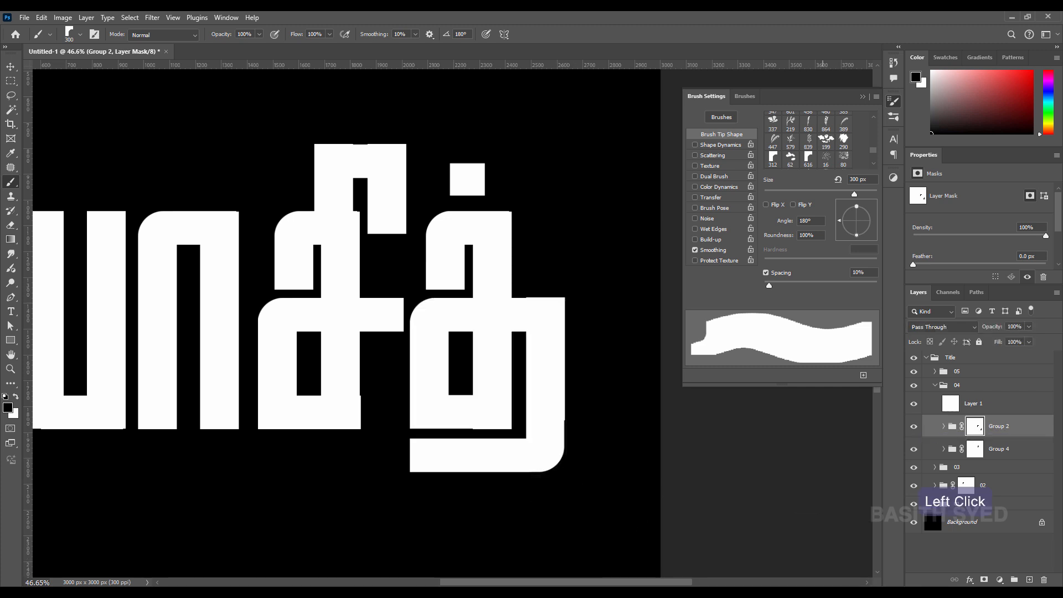
key("ctrl+z")
left_click(559, 456)
Step: Stamp the mask of Group 1 in group 03 to round the third letter's lower-right corner, redoing the stamp until it is aligned
mouse_move(475, 426)
left_mouse_down()
mouse_move(621, 447)
mouse_move(607, 451)
left_mouse_up()
left_click(934, 385)
left_click(935, 400)
left_click(914, 418)
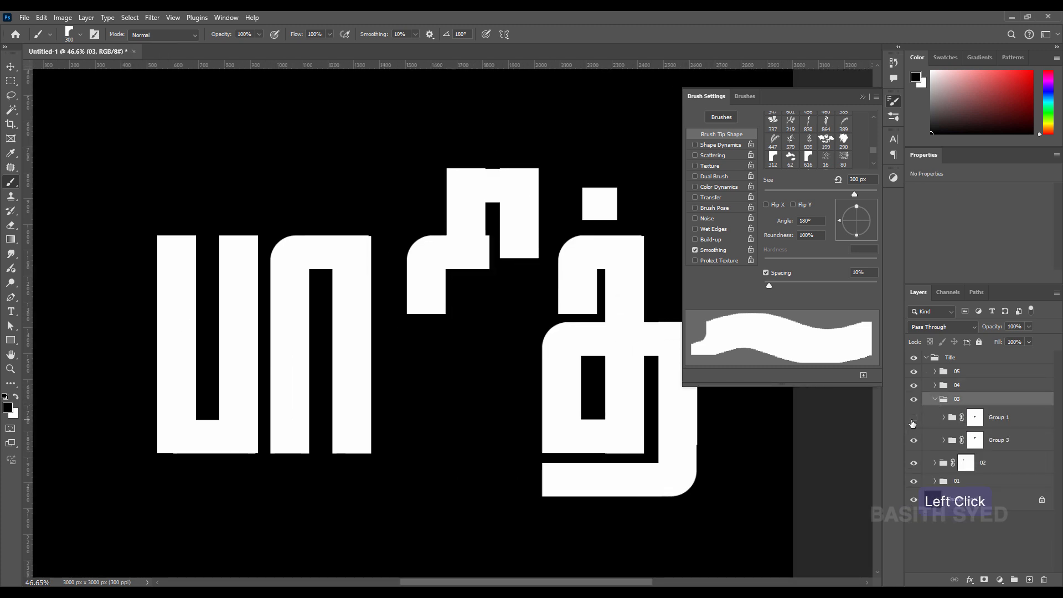
left_click(915, 418)
left_click(976, 418)
left_click(486, 441)
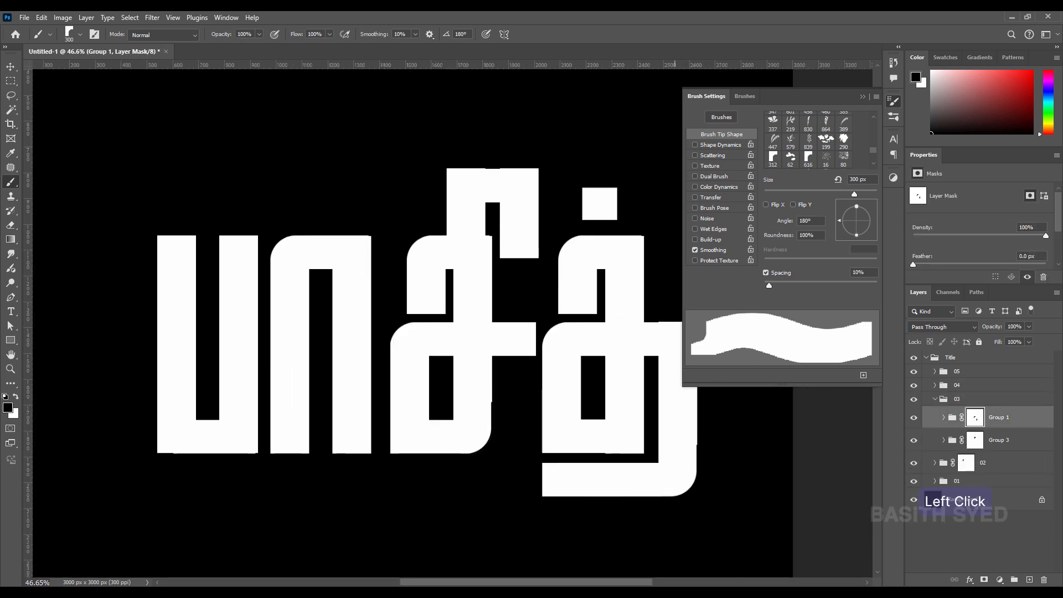
key("ctrl+z")
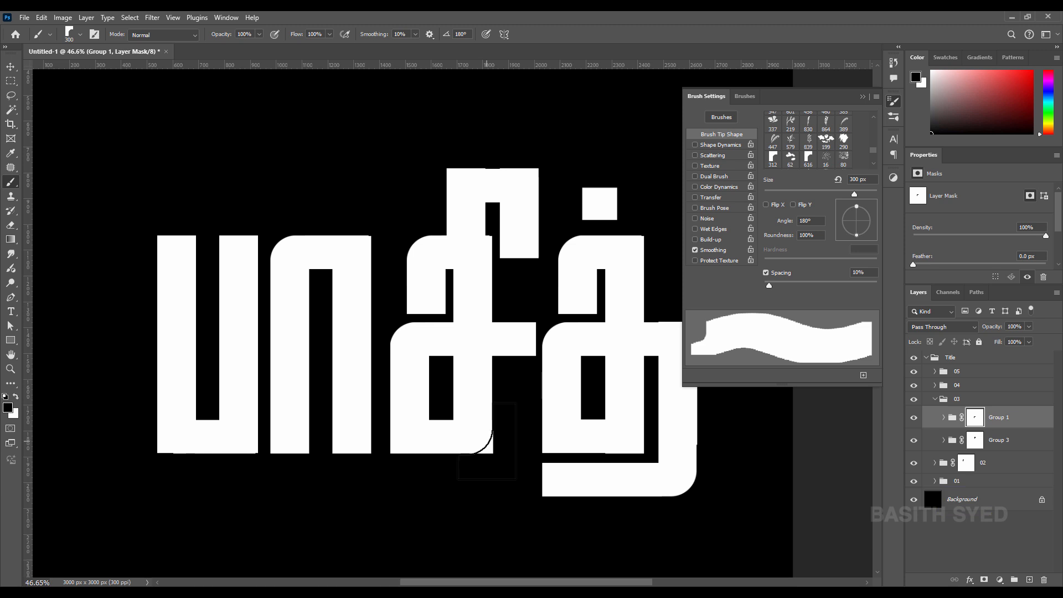
mouse_move(501, 467)
left_mouse_down()
mouse_move(522, 368)
mouse_move(562, 385)
mouse_move(504, 446)
left_mouse_up()
key("ctrl+z")
left_click(562, 385)
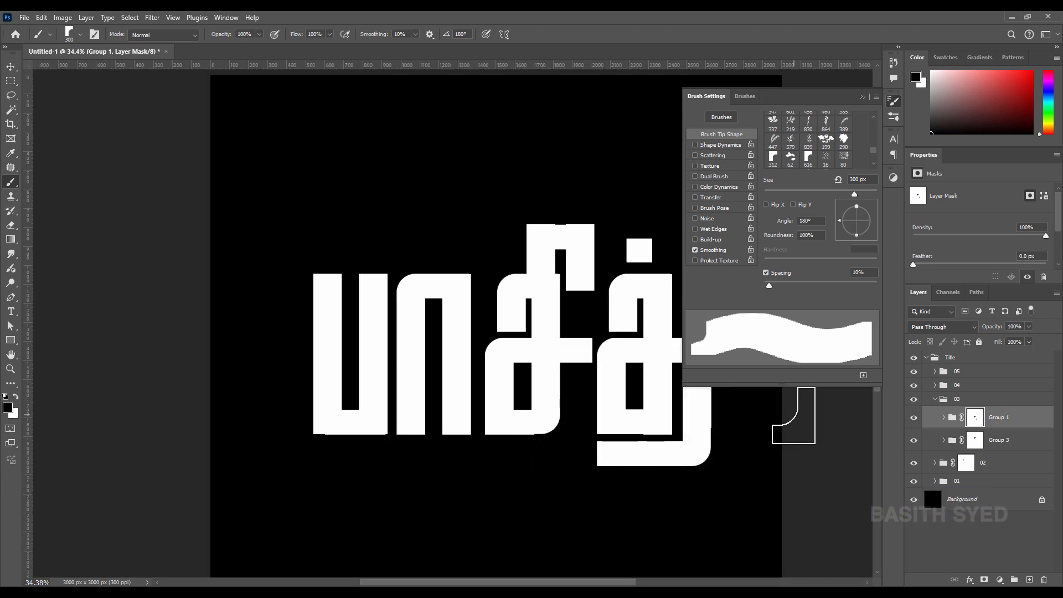
Step: Set the brush angle to 90° and stamp Group 1's mask to round the third letter's lower-left corner
left_click_drag(777, 222, 777, 224)
type("90")
key("Return")
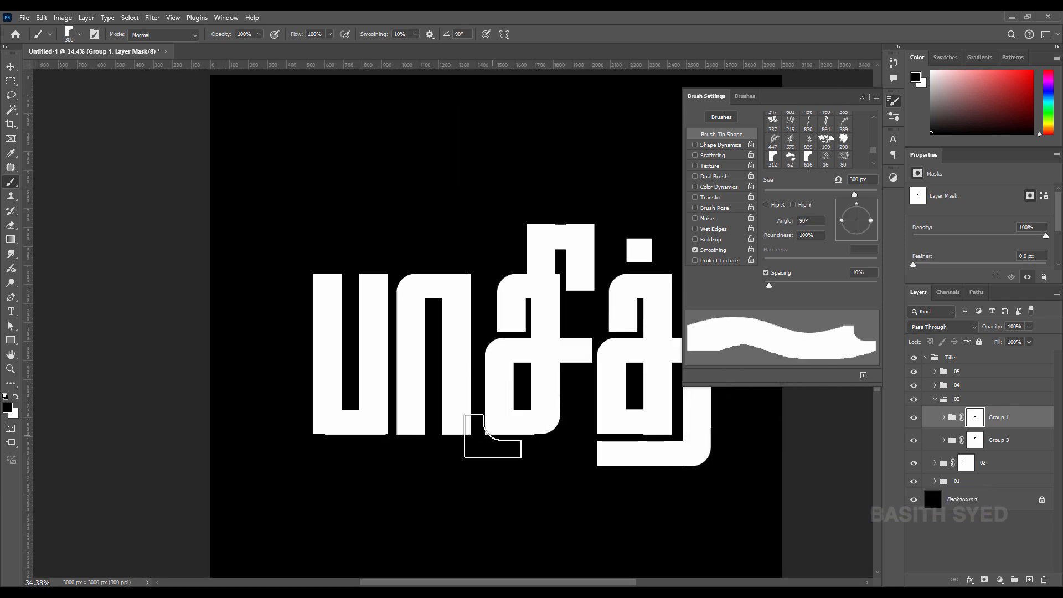
left_click(501, 440)
left_click_drag(481, 453, 516, 401)
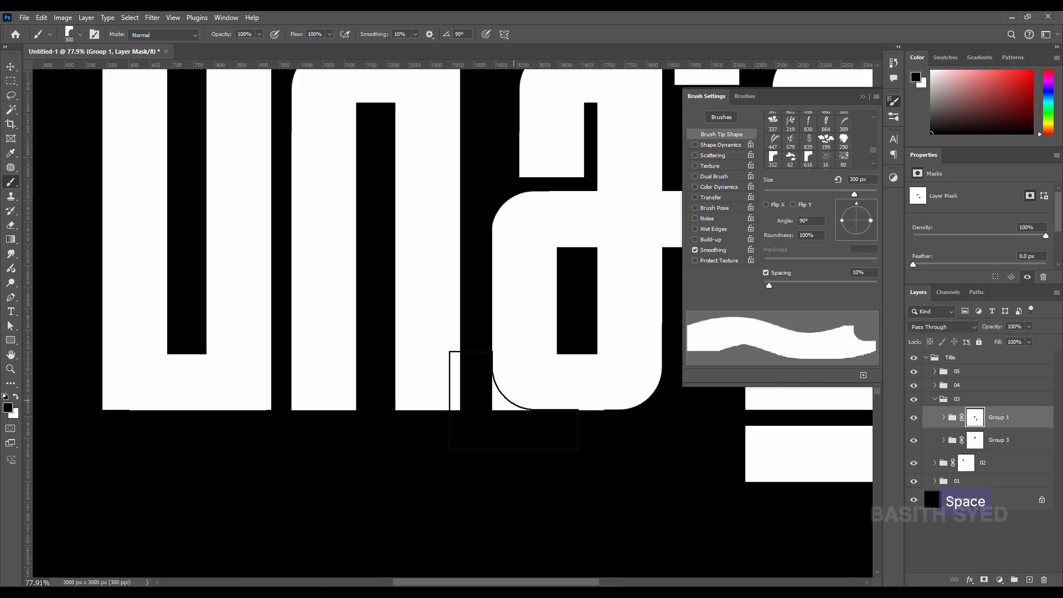
left_click_drag(592, 459, 602, 436)
Step: Select a thin strip along the third letter's bottom edge, fill it with black on Group 1's mask, and deselect it
left_click_drag(602, 436, 502, 508)
left_click(914, 419)
left_click(914, 418)
key("m")
left_click_drag(378, 494, 559, 437)
key("alt+BackSpace")
key("ctrl+d")
left_click_drag(452, 448, 388, 464, "ctrl")
left_click_drag(456, 420, 380, 443)
left_click(914, 400)
left_click(914, 400)
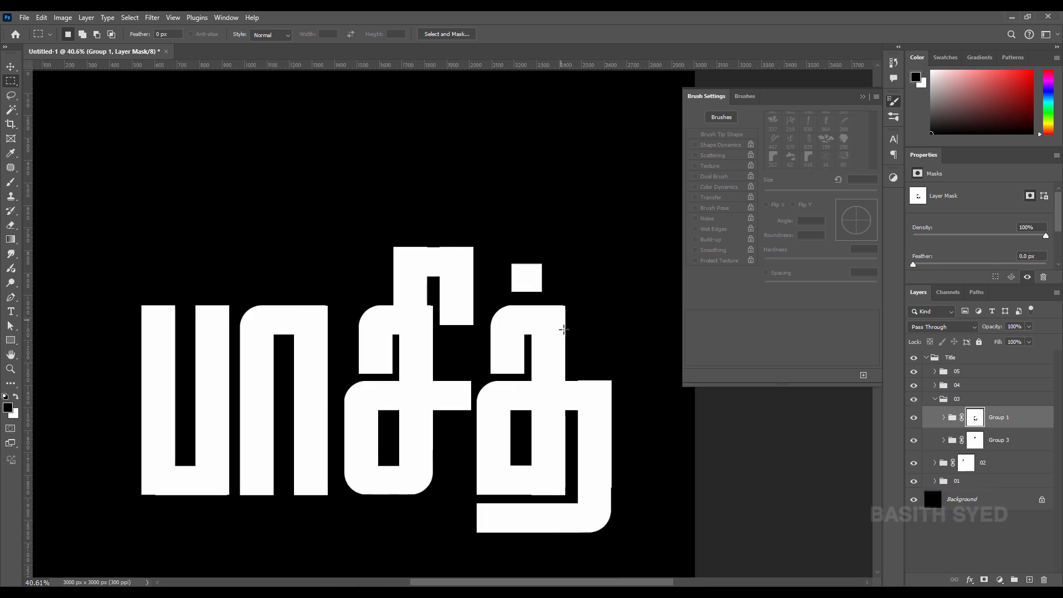
Step: Return to the Brush tool and set the corner brush tip's angle to -90°
key("b")
left_click_drag(812, 220, 782, 221)
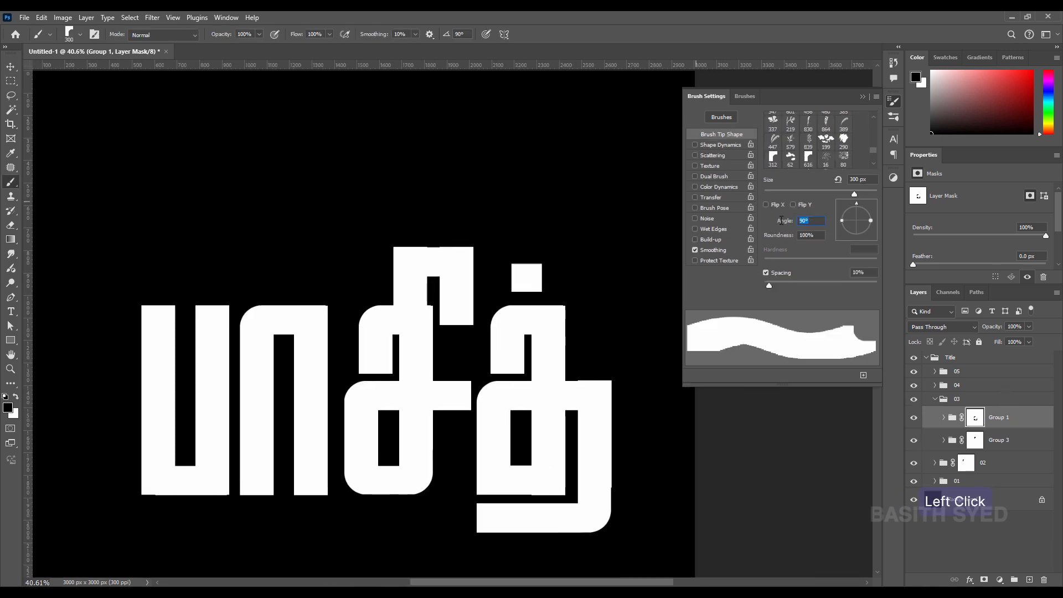
type("-90")
key("Return")
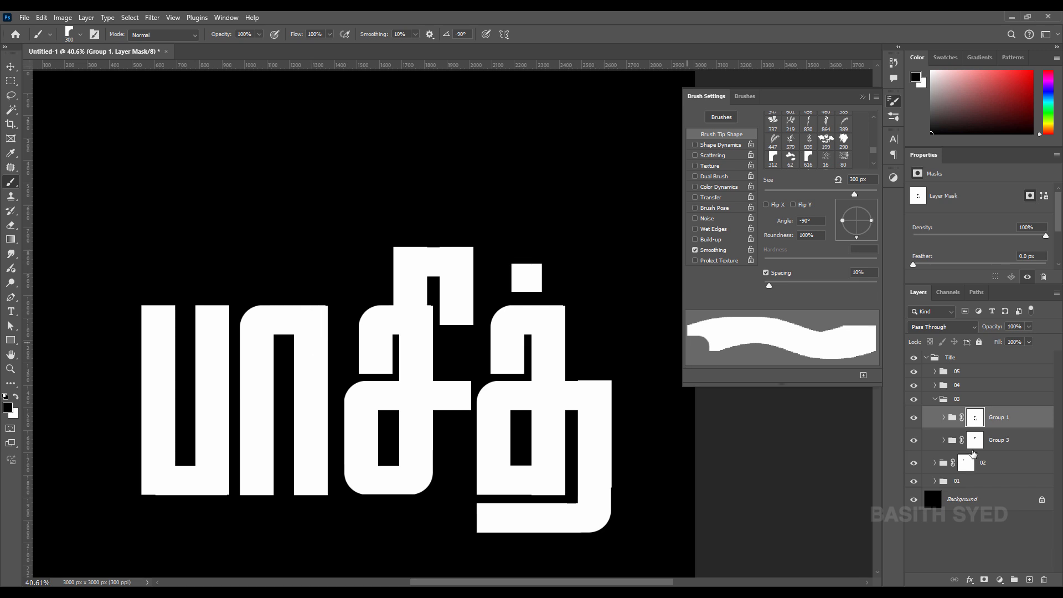
Step: Stamp the mask of Group 2 in group 04 to round the upper-right corner of the fourth letter's lower part
left_click(935, 399)
left_click(913, 386)
left_click(914, 386)
left_click(945, 386)
left_click(935, 385)
left_click(975, 426)
left_click(914, 427)
left_click(914, 427)
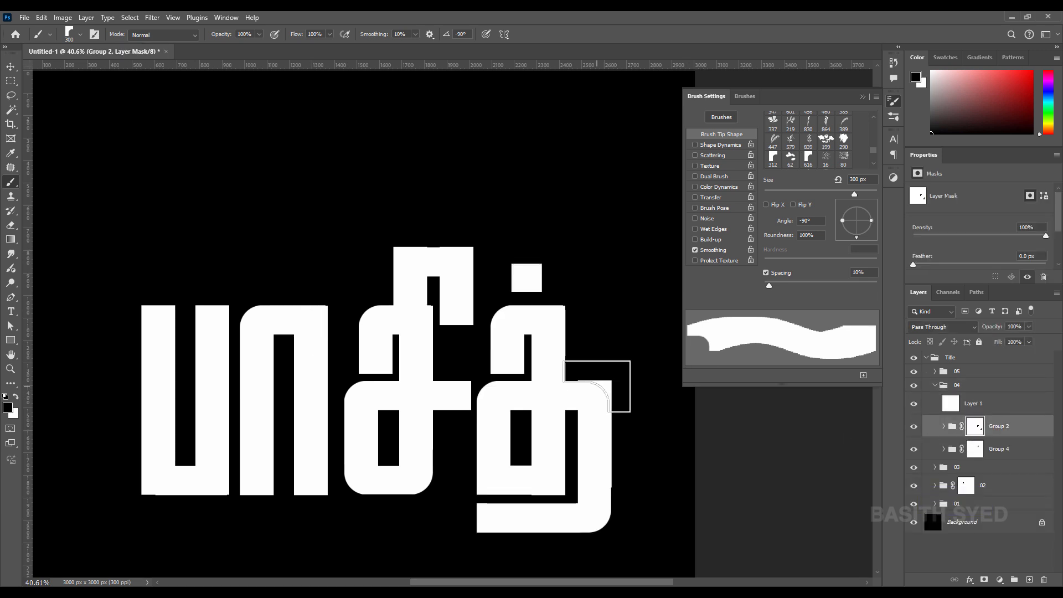
left_click(598, 385)
Step: Try to round the upper-right corner of the fourth letter's top arm by stamping the masks of Group 4 and Group 2
mouse_move(611, 451)
left_mouse_down()
mouse_move(636, 438)
mouse_move(625, 439)
left_mouse_up()
left_click(979, 449)
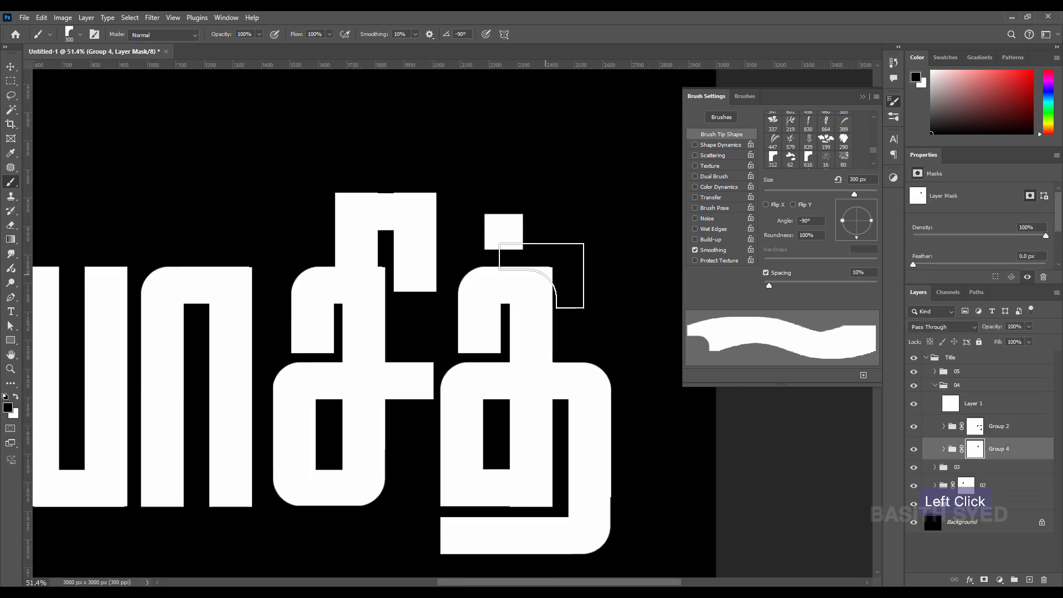
left_click(538, 272)
key("ctrl+z")
left_click(975, 427)
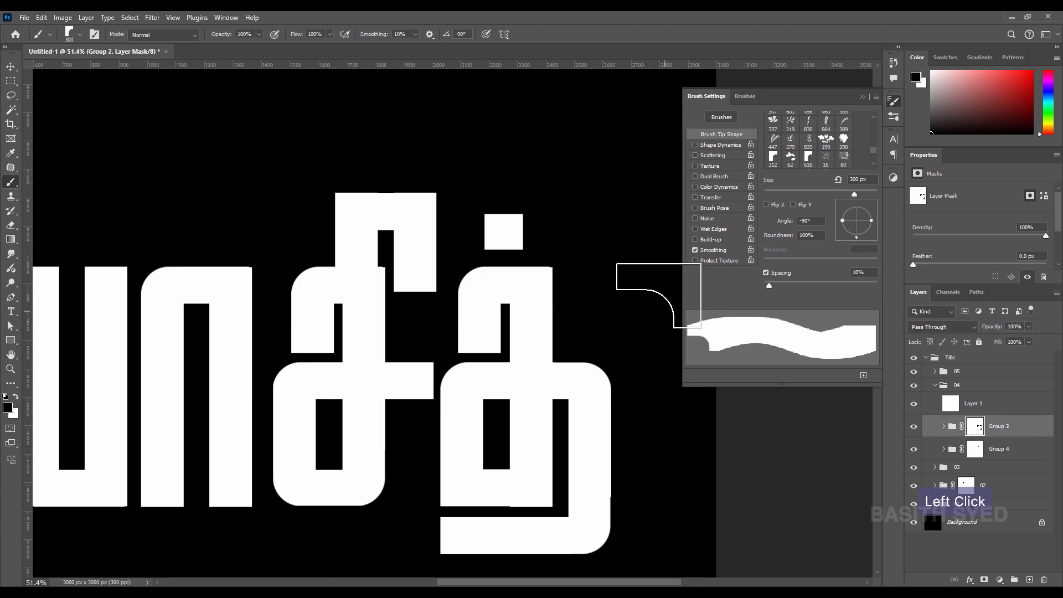
left_click(541, 273)
left_click(914, 426)
left_click(913, 427)
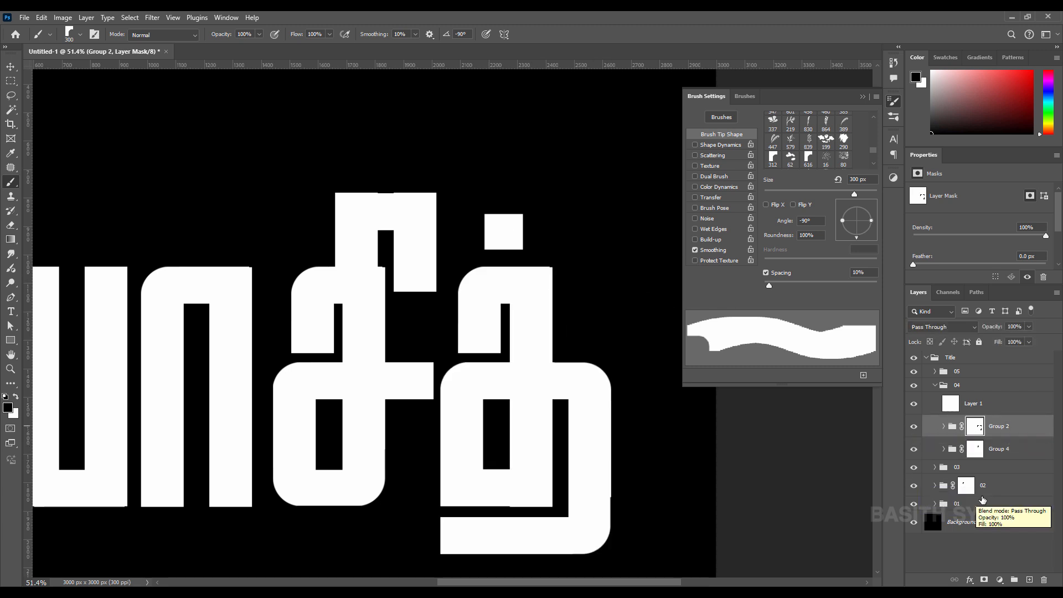
Step: Check which pieces belong to Group 2 and move its Shape 1 copy layer into Group 4
left_click(980, 403)
left_click(915, 426)
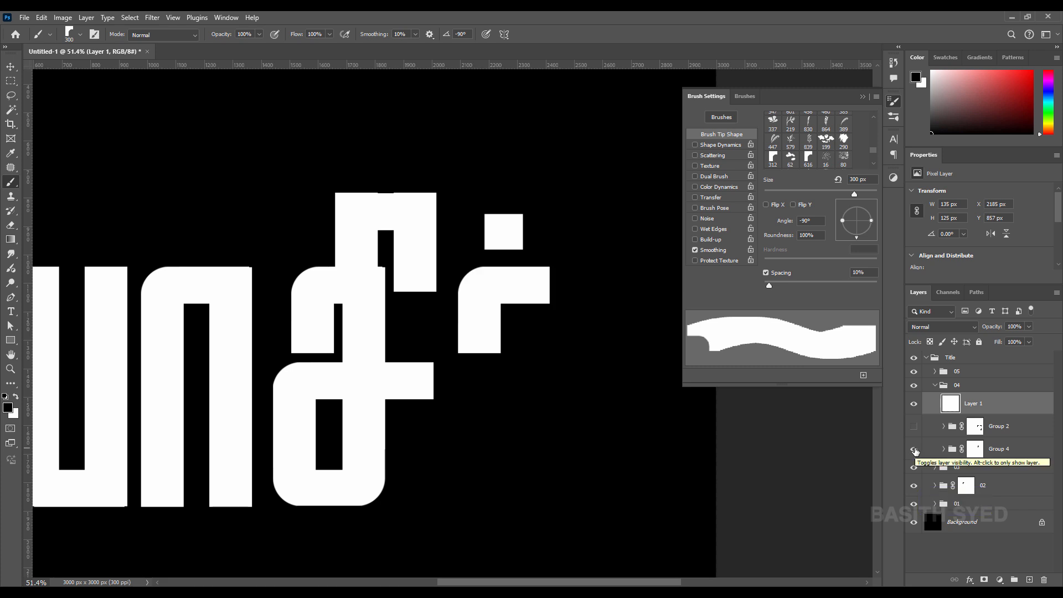
left_click(915, 427)
left_click(914, 428)
left_click(914, 428)
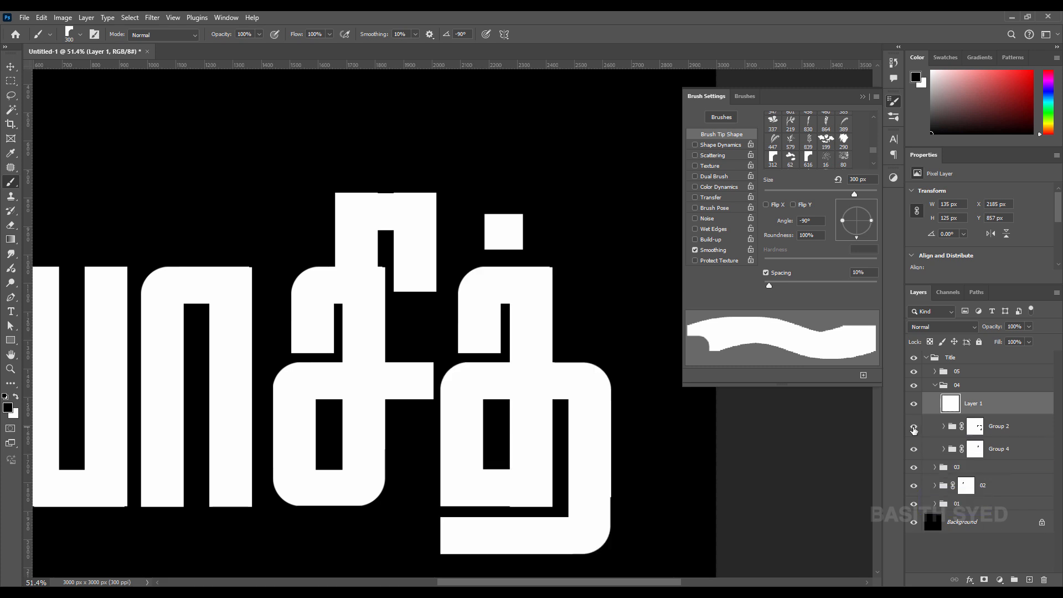
key("v")
left_click(540, 334, "ctrl")
scroll(1036, 526, "down", 3)
left_click_drag(1021, 468, 1011, 494)
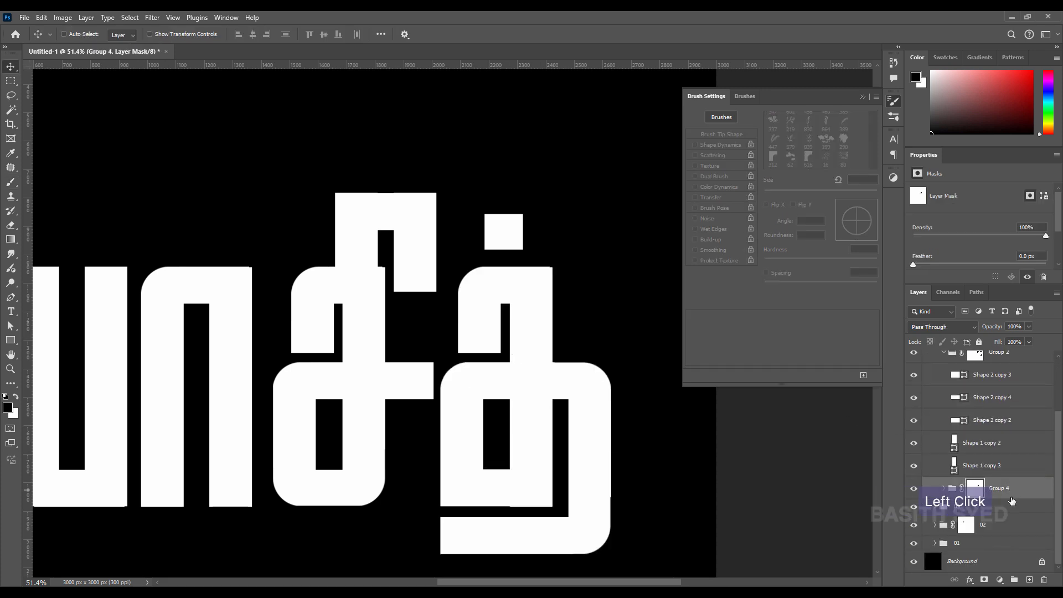
Step: Try rounding the fourth letter's top-arm upper-right corner by stamping Group 4's mask, and undo both the stamp and the layer move
key("b")
left_click(540, 272)
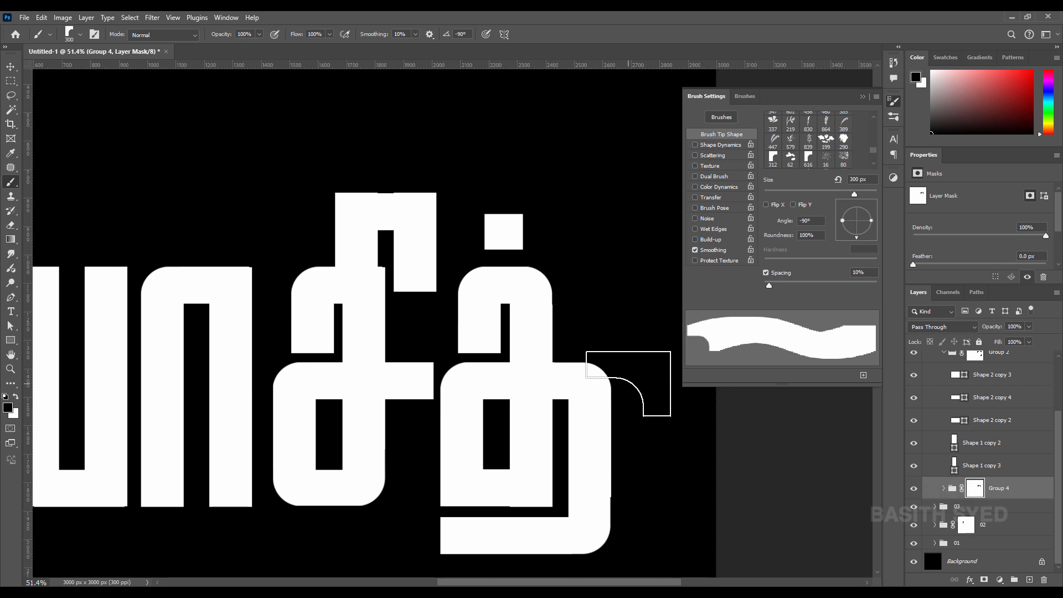
mouse_move(612, 368)
left_mouse_down()
mouse_move(546, 375)
mouse_move(665, 377)
left_mouse_up()
key("ctrl+z")
key("ctrl+z")
Step: Extend the right end of Shape 2 copy, the fourth letter's top bar in Group 4, past the vertical stem
scroll(1022, 496, "up", 1)
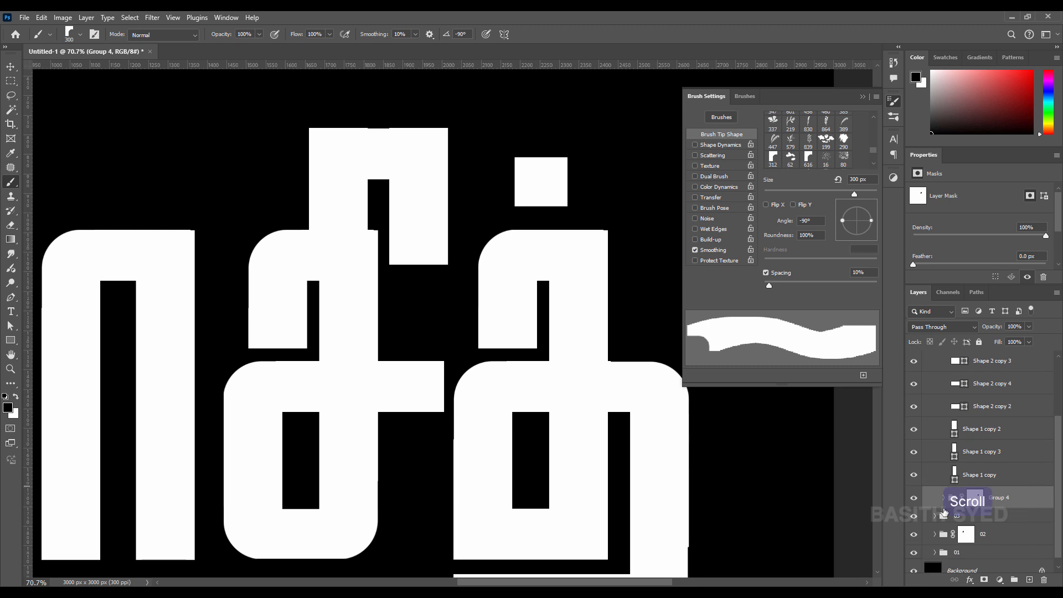
left_click(975, 365)
left_click(914, 403)
left_click(915, 402)
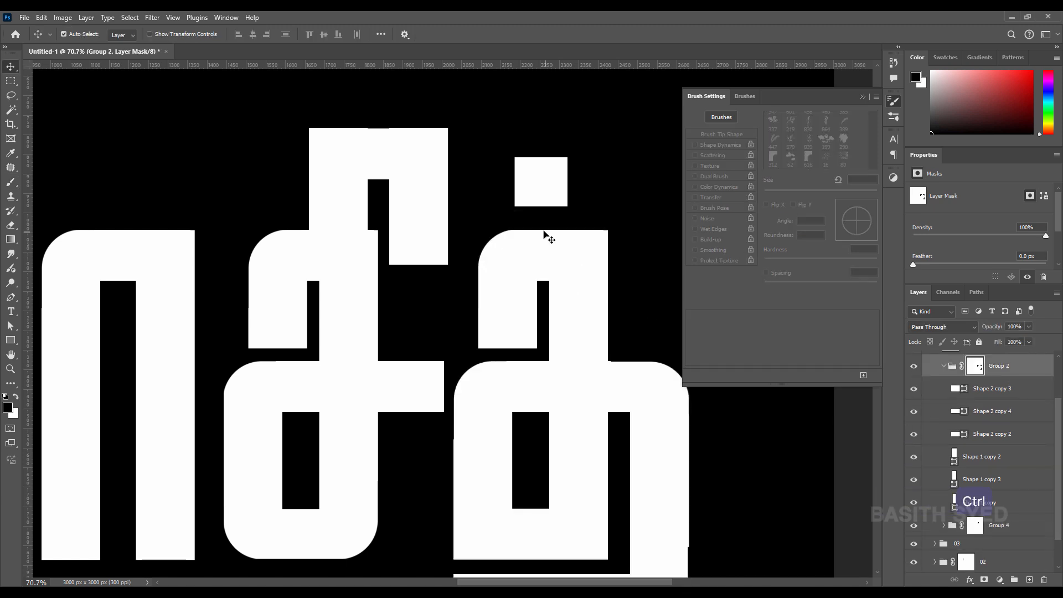
left_click_drag(546, 232, 551, 285)
key("a")
key("shift+Right")
key("shift+Right")
key("shift+Right")
key("shift+Right")
key("shift+Right")
key("shift+Right")
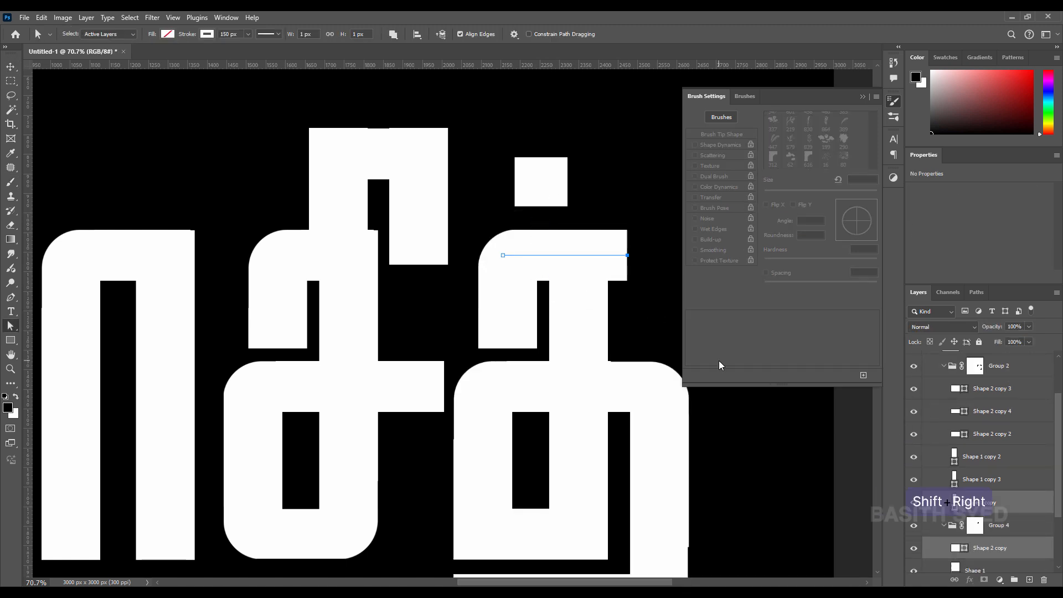
left_click_drag(385, 378, 310, 383)
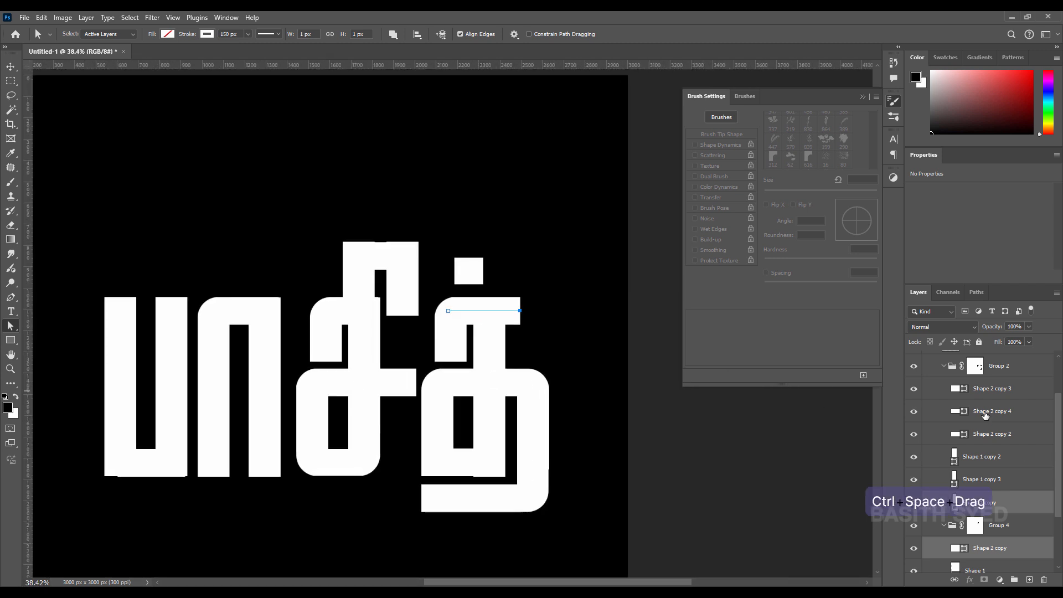
Step: Round the upper-right corner of the second letter by stamping group 02's mask with the -90° corner brush
left_click(935, 417)
key("b")
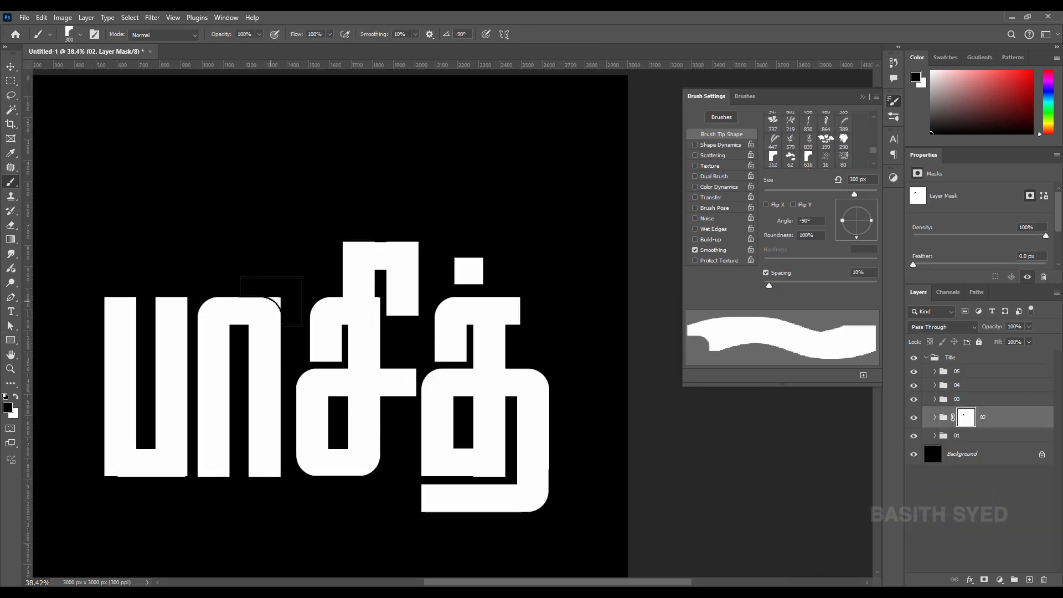
left_click(259, 307, "ctrl")
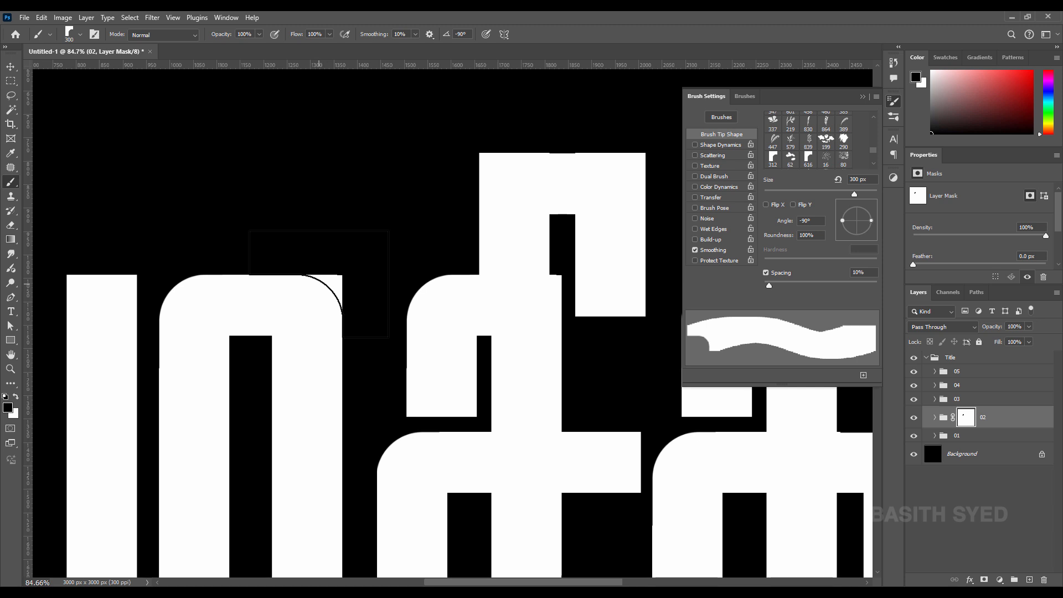
left_click(320, 284)
left_click_drag(485, 252, 432, 305)
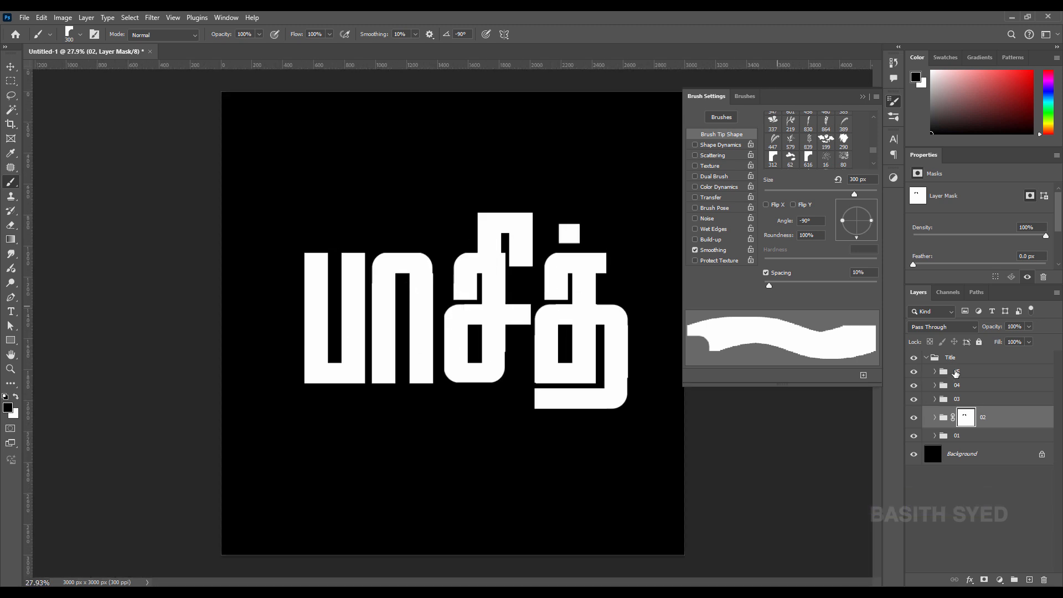
Step: Add a layer mask to group 05 and round the upper-right corner of the raised arch above the third letter with the corner brush
left_click(956, 372)
left_click(984, 579)
left_click_drag(579, 191, 631, 192)
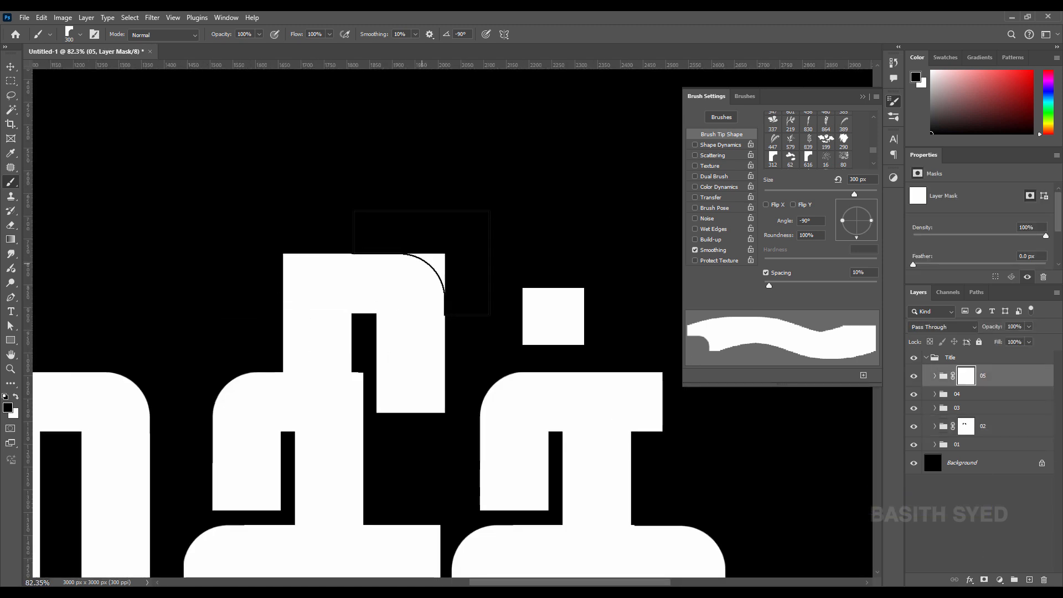
left_click_drag(484, 256, 501, 257)
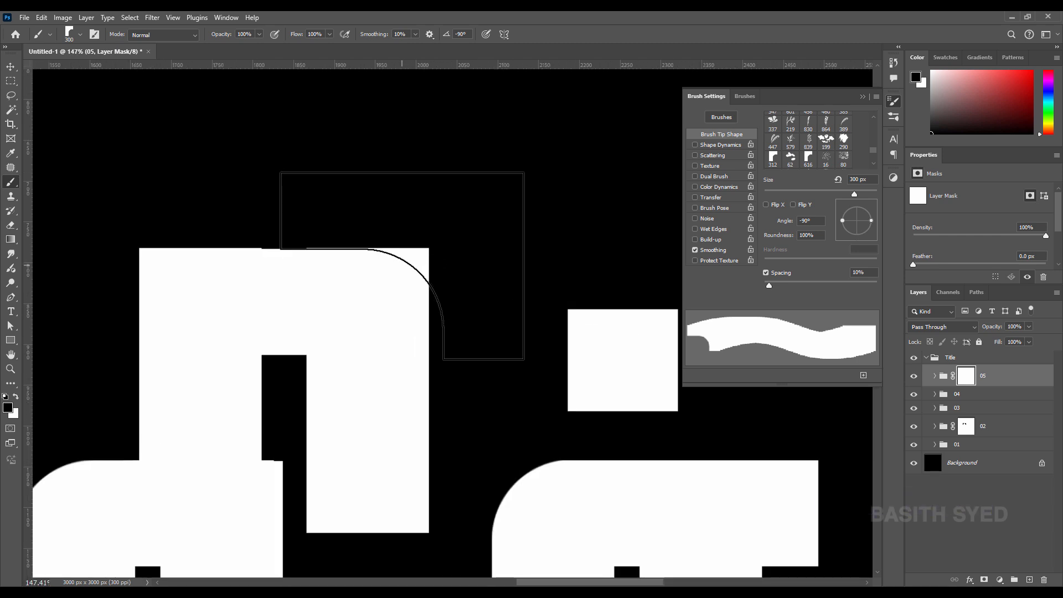
left_click(388, 265)
left_click_drag(371, 252, 347, 253)
left_click_drag(347, 253, 468, 254)
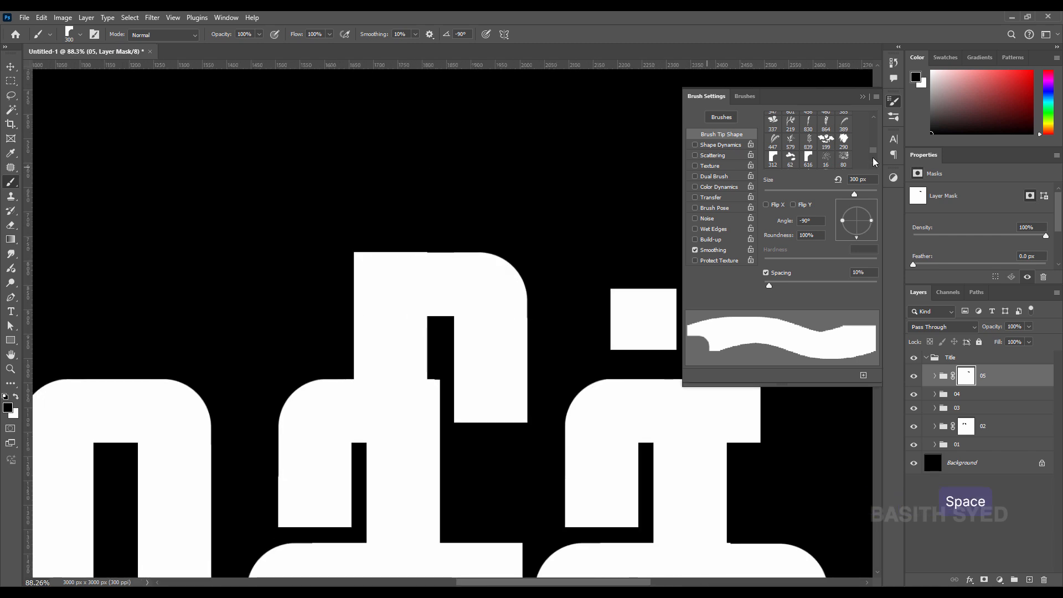
Step: Set the brush angle to 0° and round the upper-left corner of the raised arch on group 05's mask
left_click_drag(814, 221, 760, 221)
type("0")
key("Return")
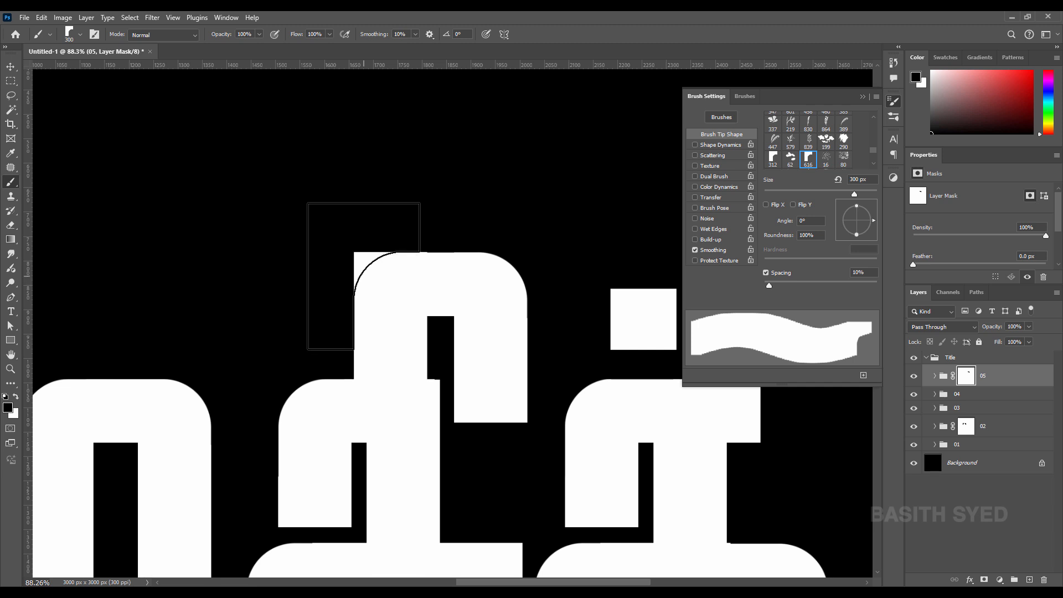
left_click(363, 276)
left_click_drag(373, 216, 339, 220)
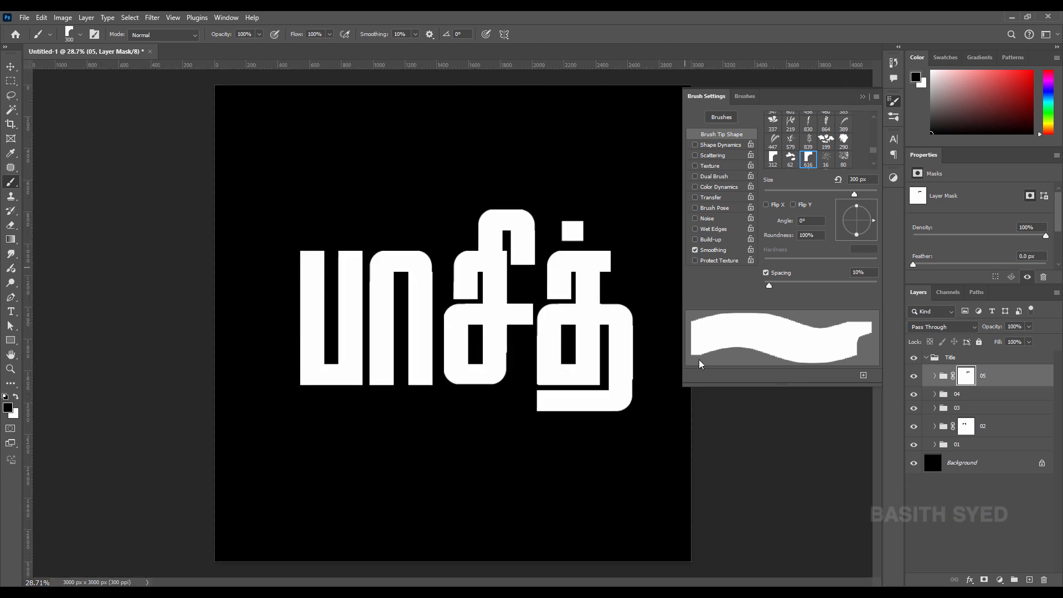
Step: Set the brush angle to 180° and add a layer mask to group 01, the first letter
left_click(957, 445)
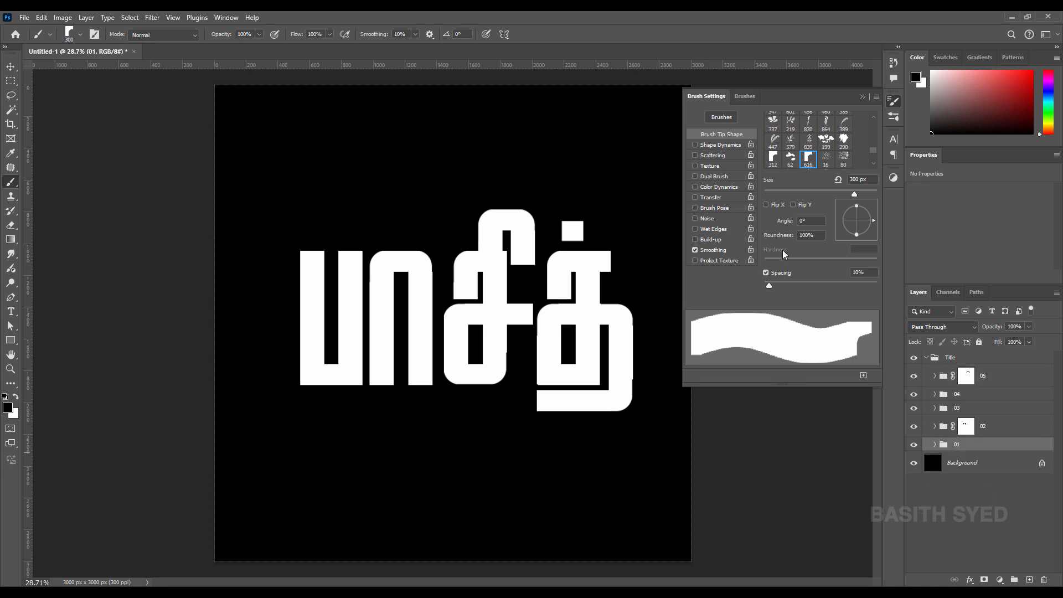
left_click(786, 221)
type("180")
key("Return")
left_click(984, 580)
Step: Round the lower-right corner of the first letter by stamping group 01's mask, undoing and repeating the stamp until it aligns
left_click_drag(322, 400, 374, 391)
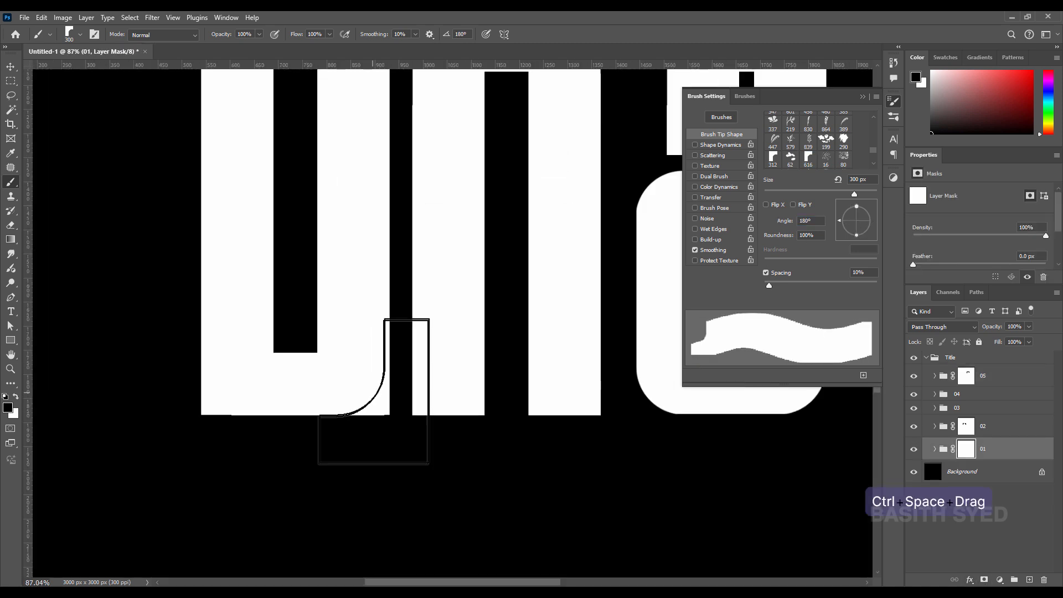
left_click(371, 431, "ctrl")
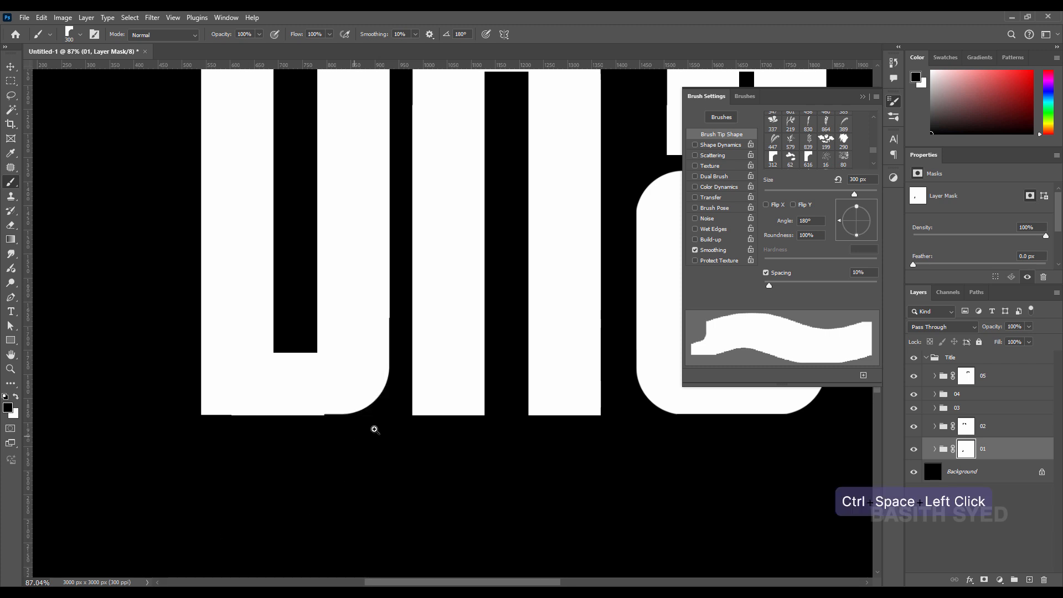
key("ctrl+z")
left_click(393, 366)
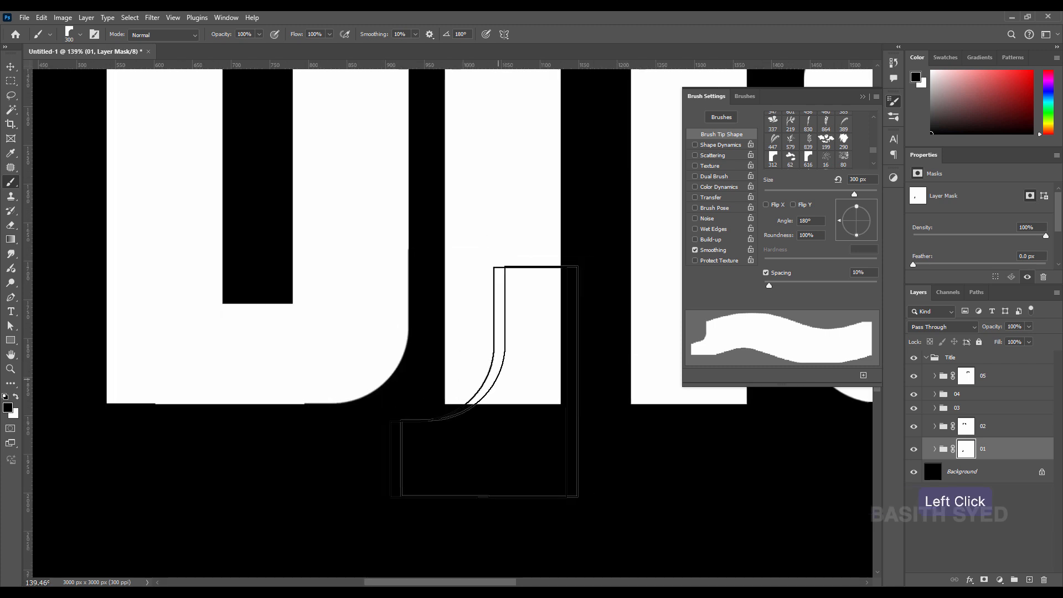
key("ctrl+z")
left_click(392, 366)
key("ctrl+z")
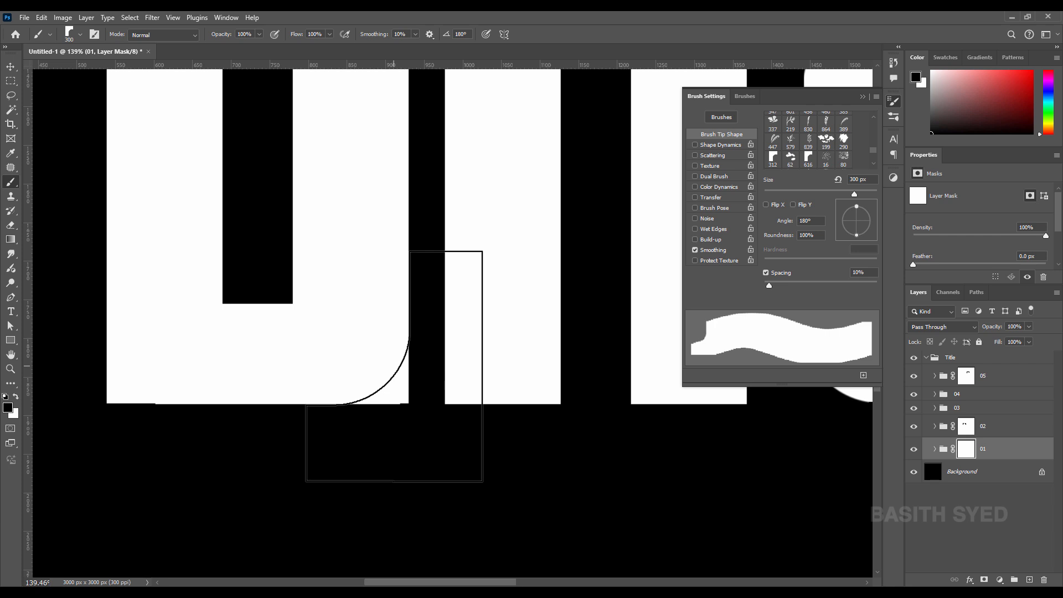
left_click(392, 365)
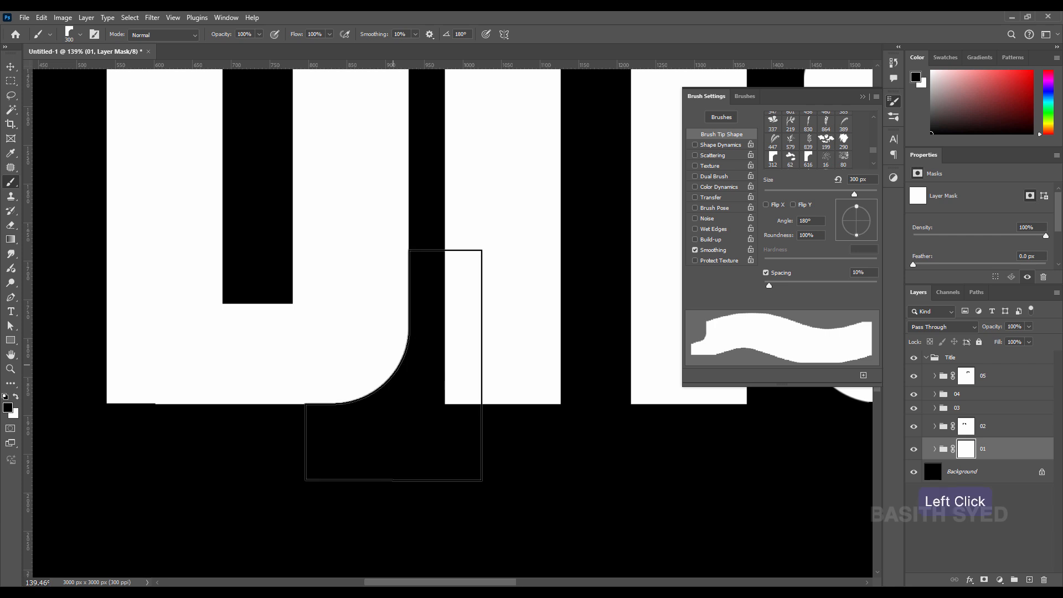
left_click_drag(408, 327, 374, 314)
Step: Set the brush angle to 90° and round the first letter's lower-left corner on group 01's mask
left_click(784, 222)
type("90")
key("Return")
mouse_move(307, 350)
left_mouse_down()
mouse_move(406, 334)
mouse_move(339, 321)
mouse_move(279, 334)
left_mouse_up()
left_click(445, 320)
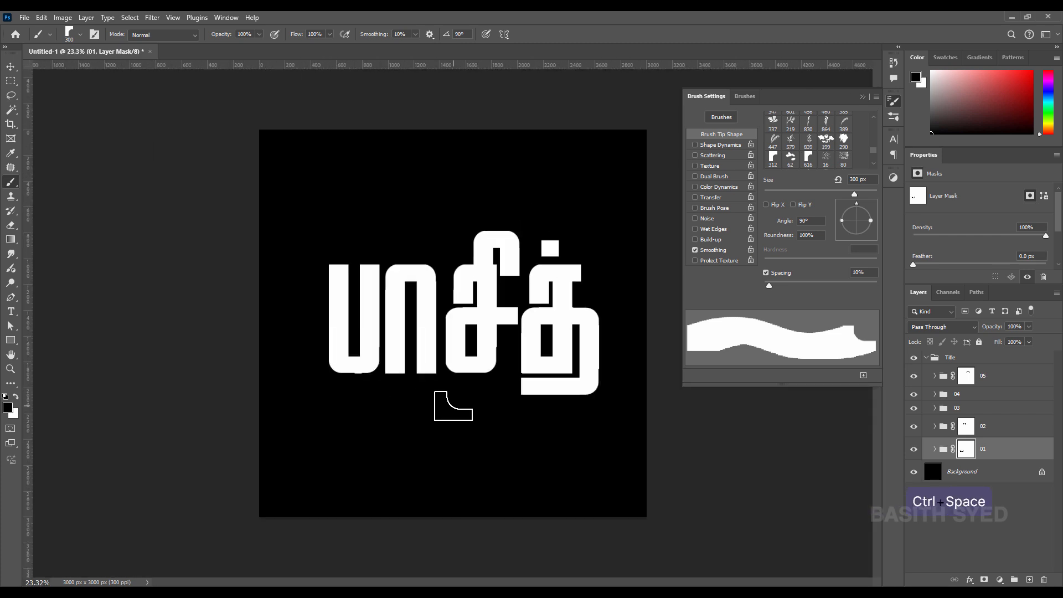
Step: Check what group 04 and its Layer 1 contain by toggling their visibility
left_click(915, 396)
left_click(915, 397)
left_click(915, 397)
left_click(915, 397)
left_click(934, 394)
left_click(915, 414)
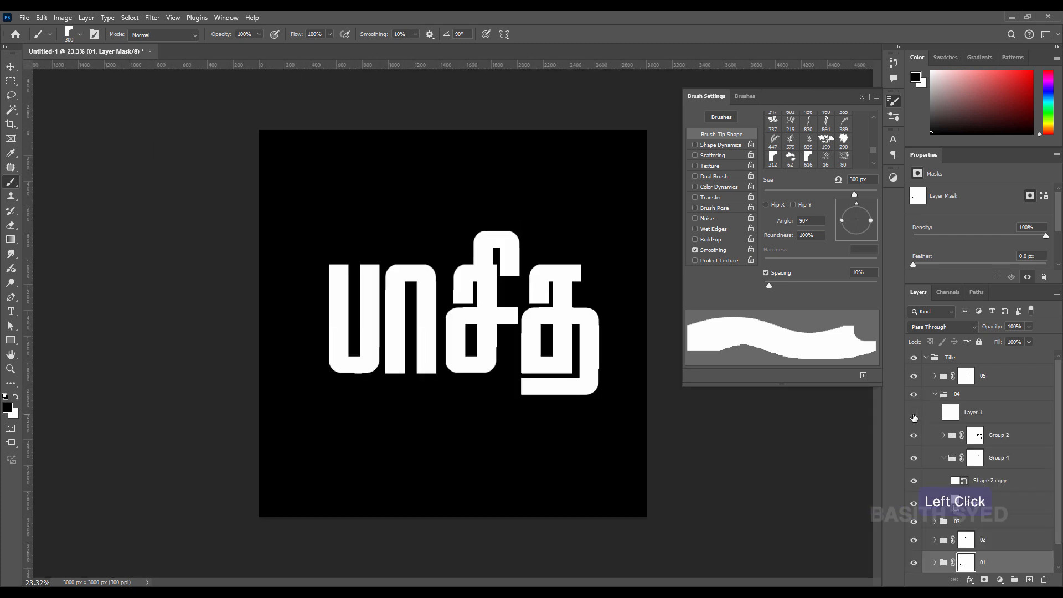
left_click(915, 413)
Step: Move Shape 2 copy 4, the fourth letter's bottom bar, out of Group 2 and place it above that group
left_click(943, 436)
key("v")
left_click(571, 386, "ctrl")
left_click_drag(986, 484, 995, 423)
Step: Round the lower-left corner of the fourth letter's box by stamping Group 2's mask with the 90° corner brush
left_click_drag(571, 368, 659, 366)
left_click(975, 458)
key("b")
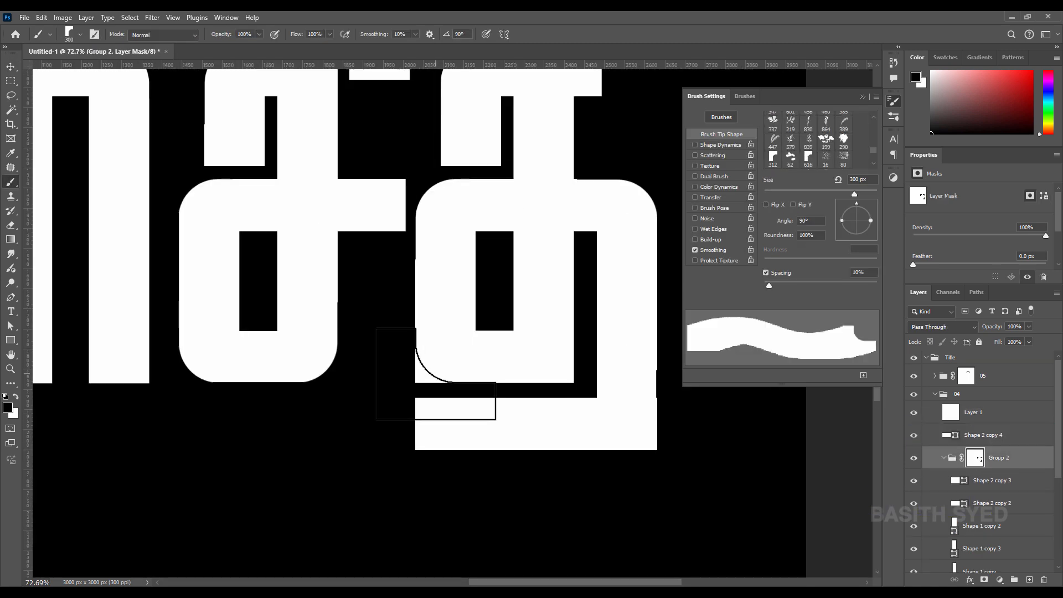
left_click(436, 373)
key("ctrl+z")
left_click_drag(452, 366, 492, 363)
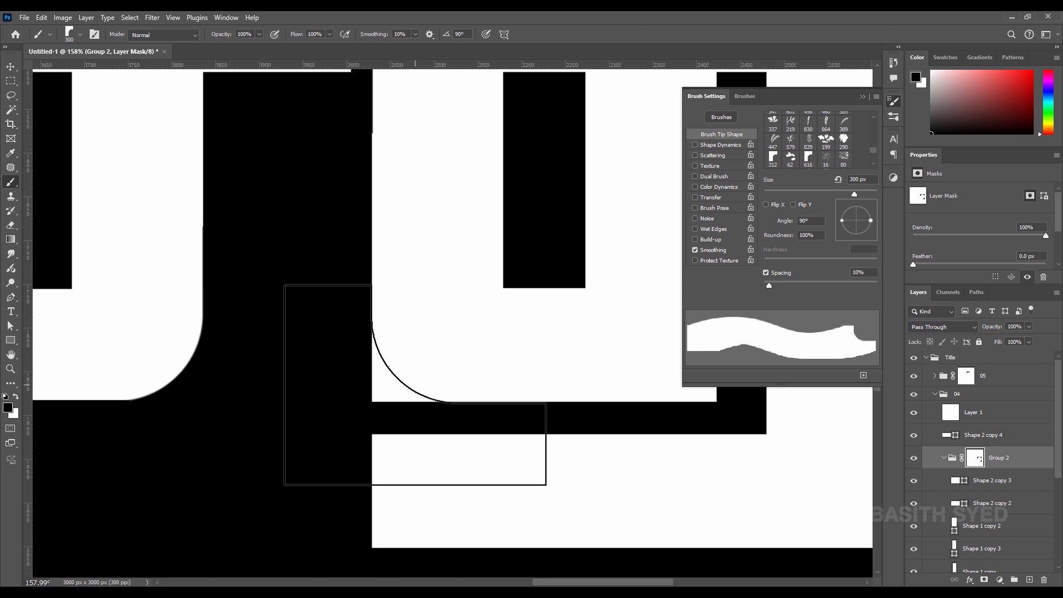
left_click_drag(415, 386, 356, 325)
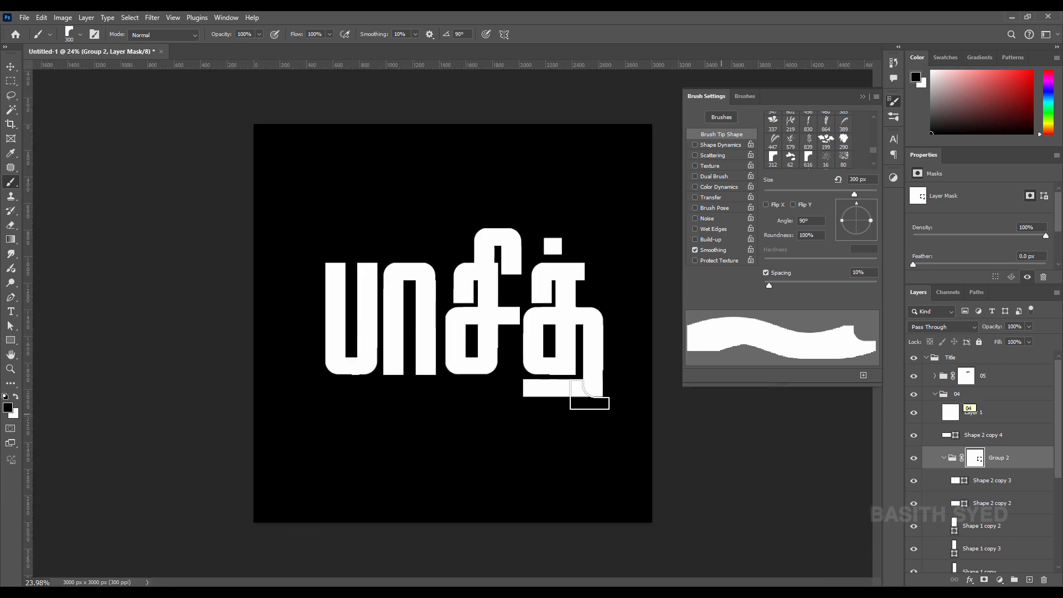
mouse_move(513, 360)
left_mouse_down()
mouse_move(551, 351)
mouse_move(513, 354)
left_mouse_up()
Step: Collapse the Title group, duplicate it and hide the original
left_click(935, 394)
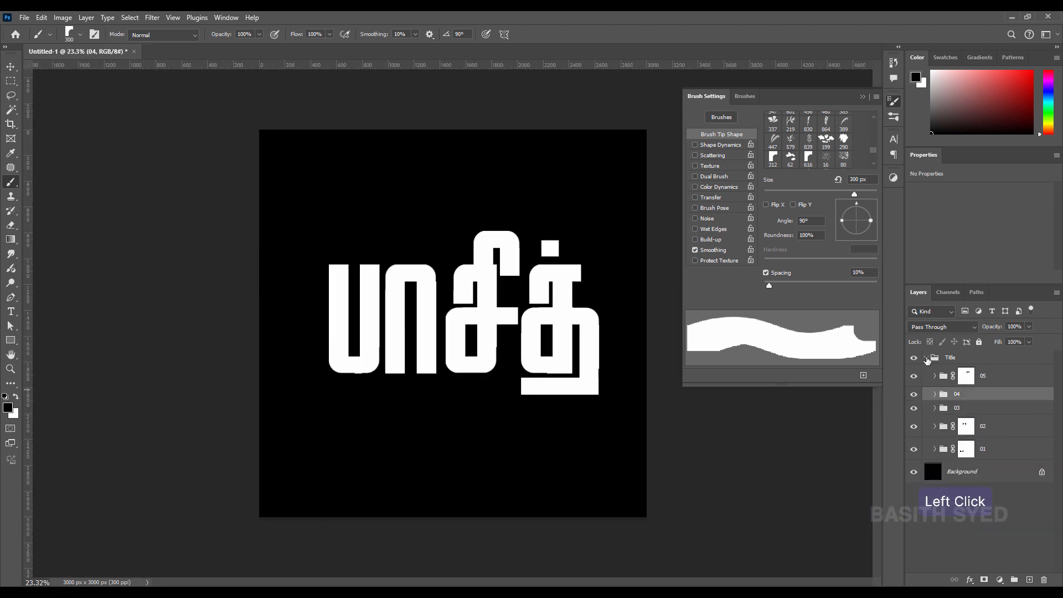
left_click(926, 357)
left_click(977, 363)
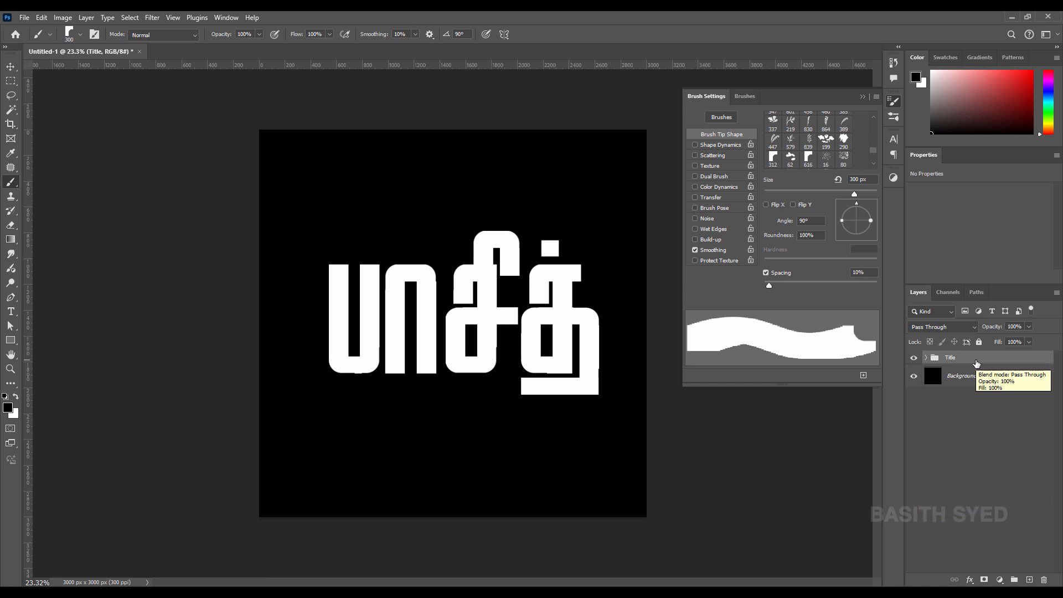
key("ctrl")
key("ctrl+j")
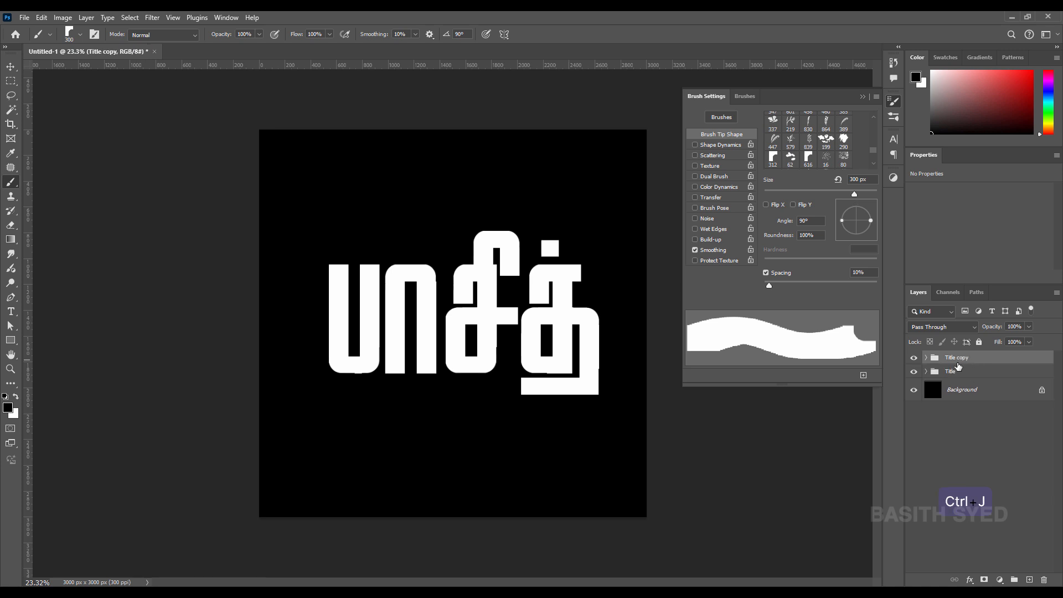
left_click(914, 372)
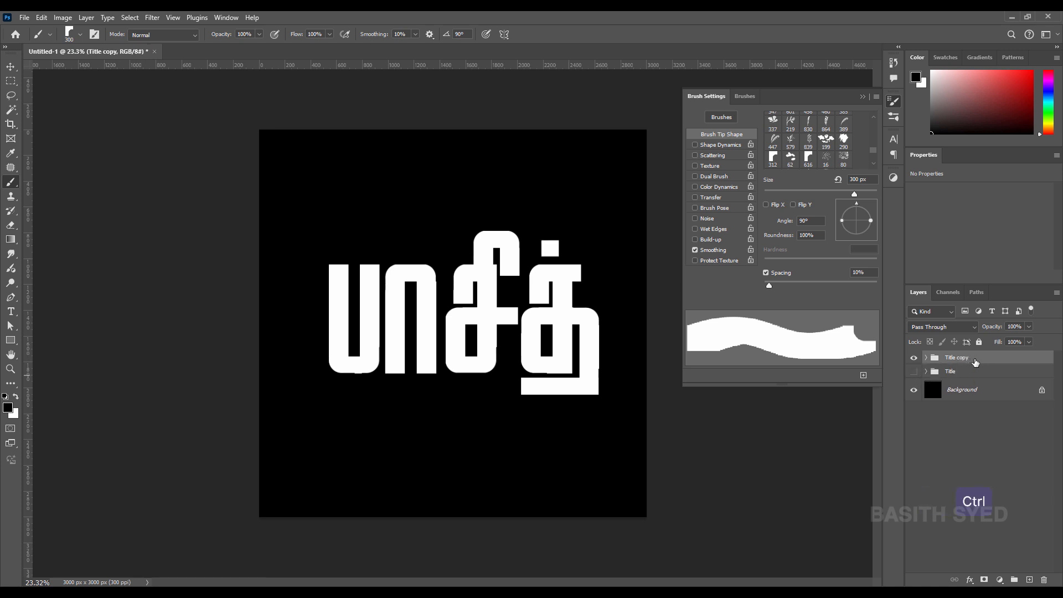
Step: Merge the duplicated Title group into a single layer and rename it Title Merged
key("ctrl+e")
left_click(964, 363)
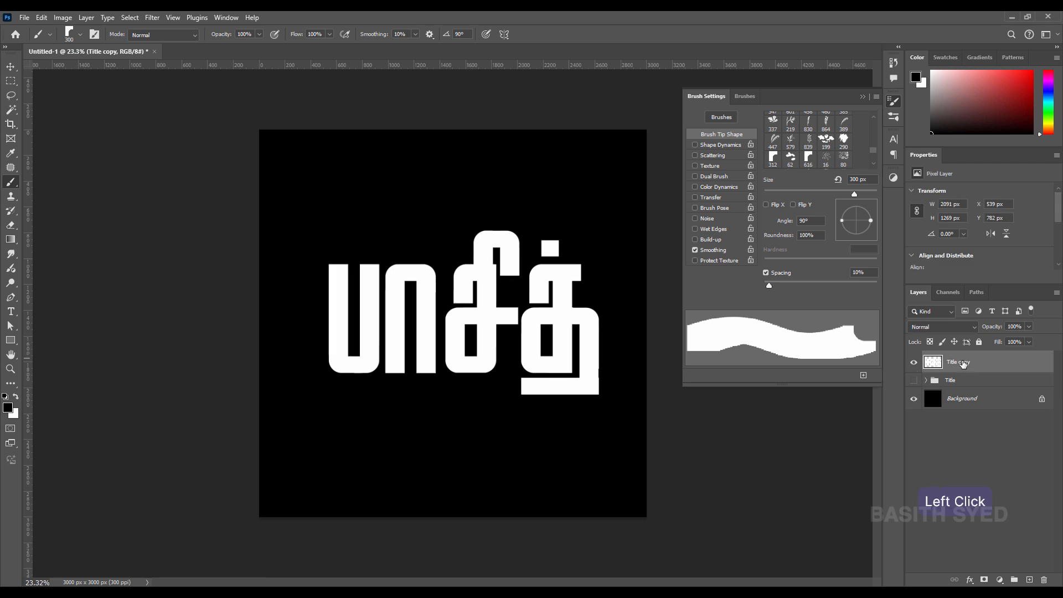
double_click(963, 363)
key("Right")
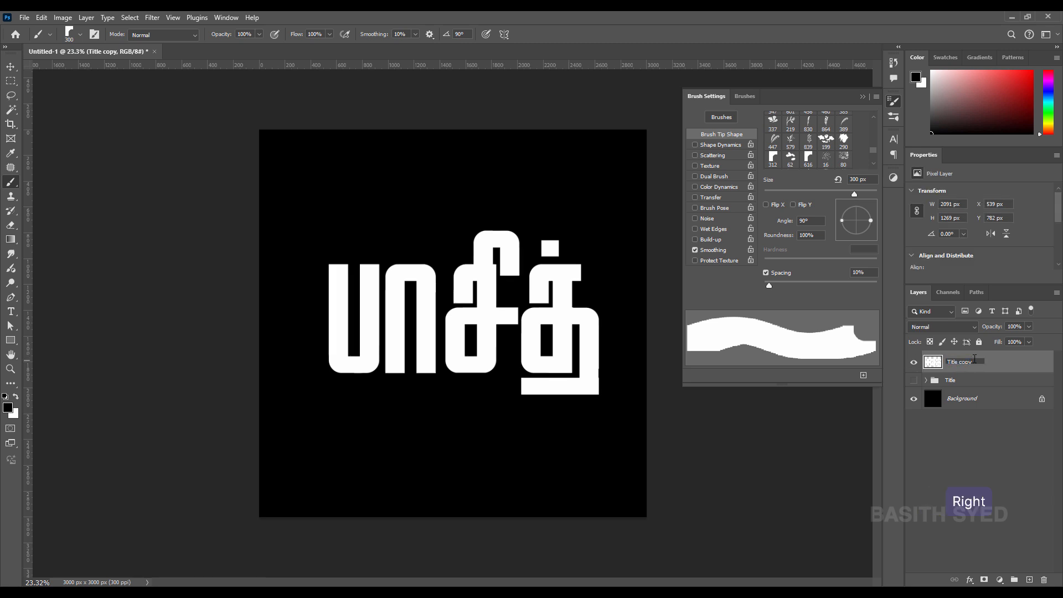
double_click(975, 359)
type("Merged")
key("Return")
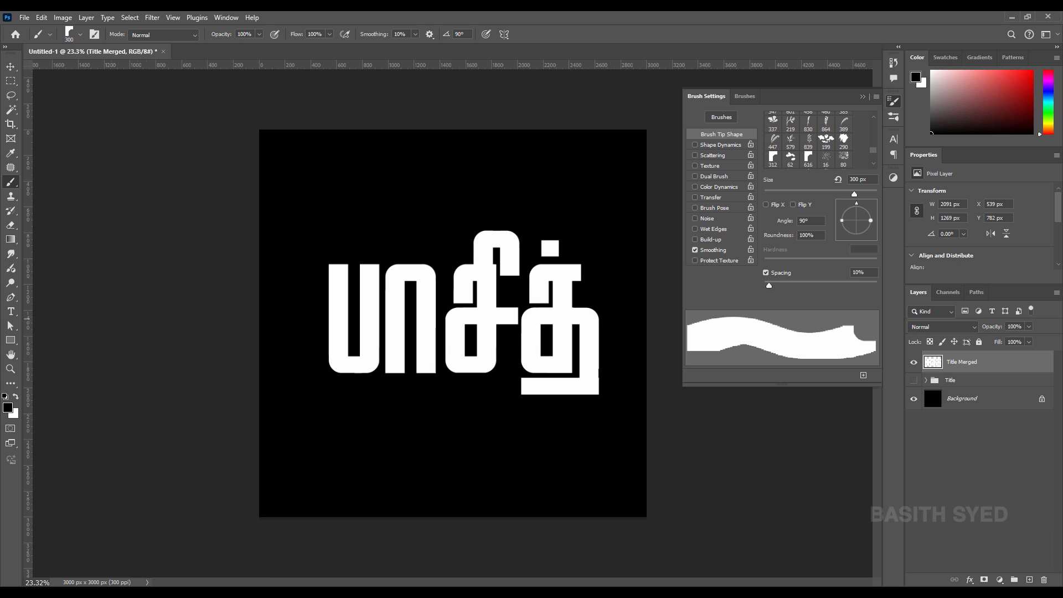
Step: Save the document as doc.psd and convert the Title Merged layer to a Smart Object
key("ctrl+s")
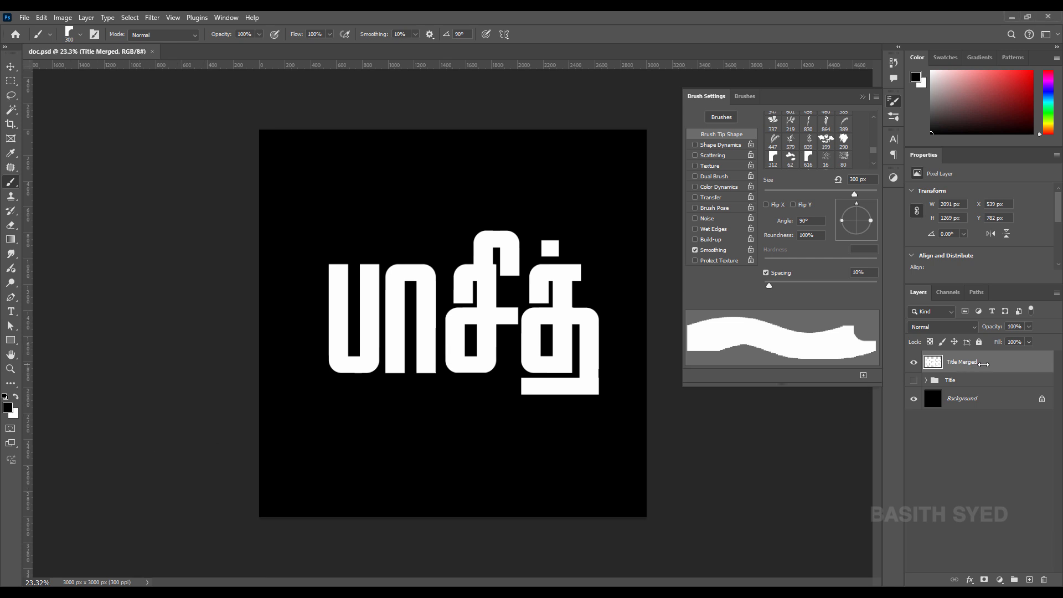
right_click(993, 366)
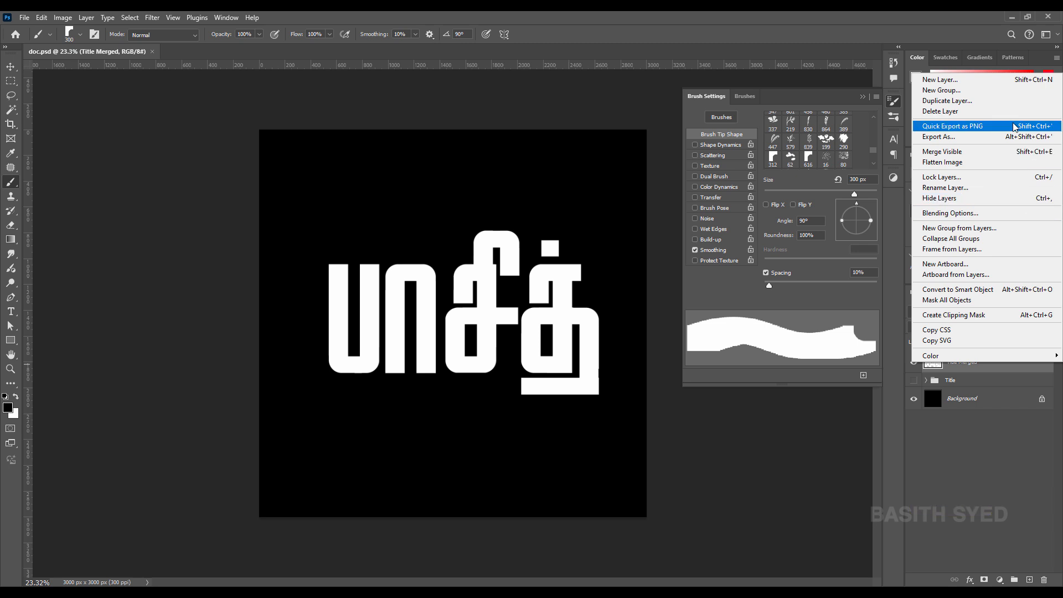
left_click(991, 289)
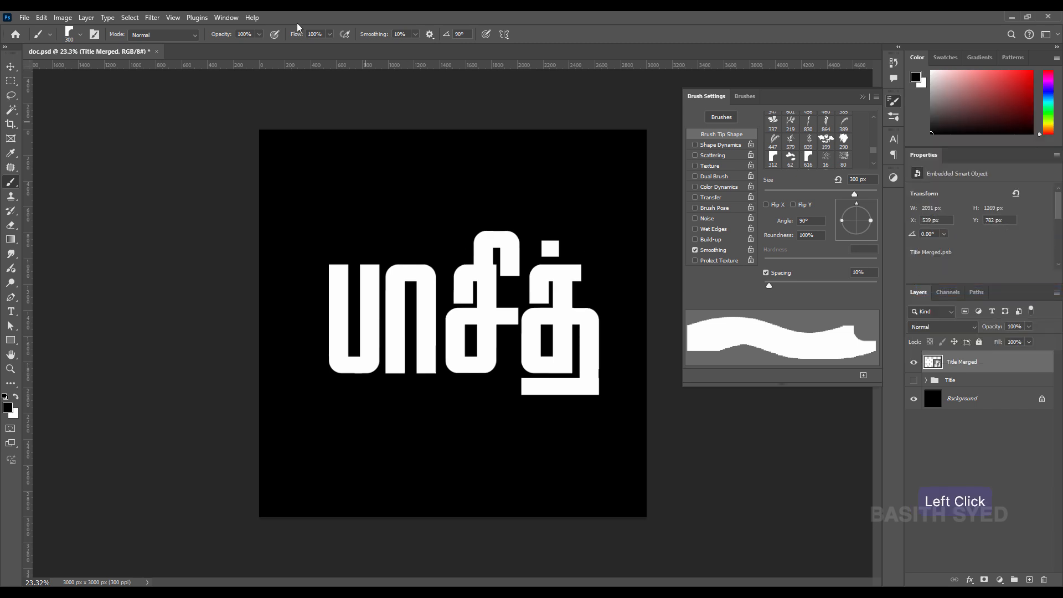
Step: Scale the Title Merged lettering proportionally to 81%
key("ctrl+t")
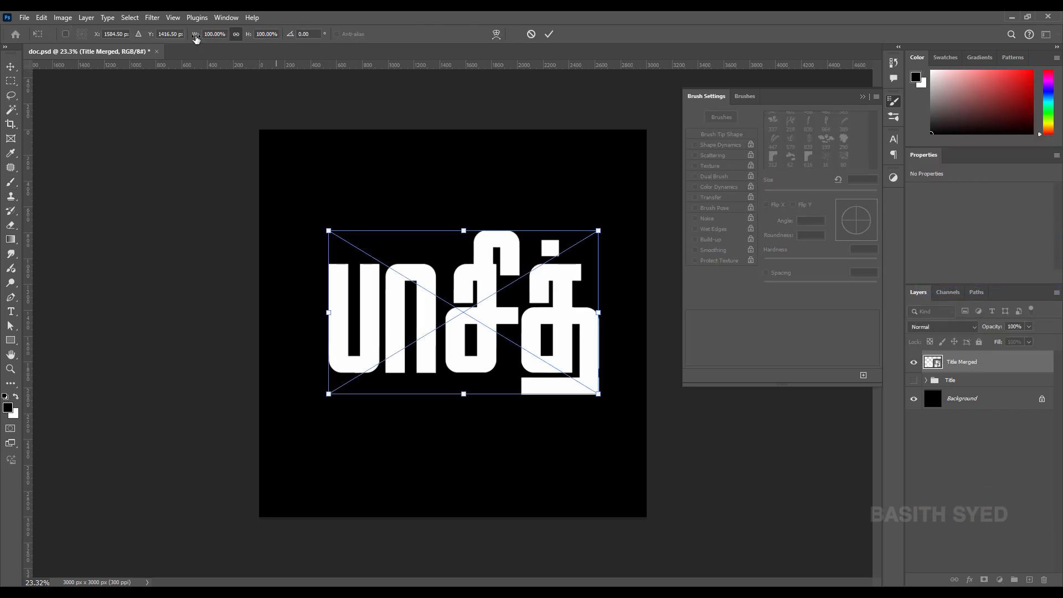
left_click_drag(195, 35, 186, 35)
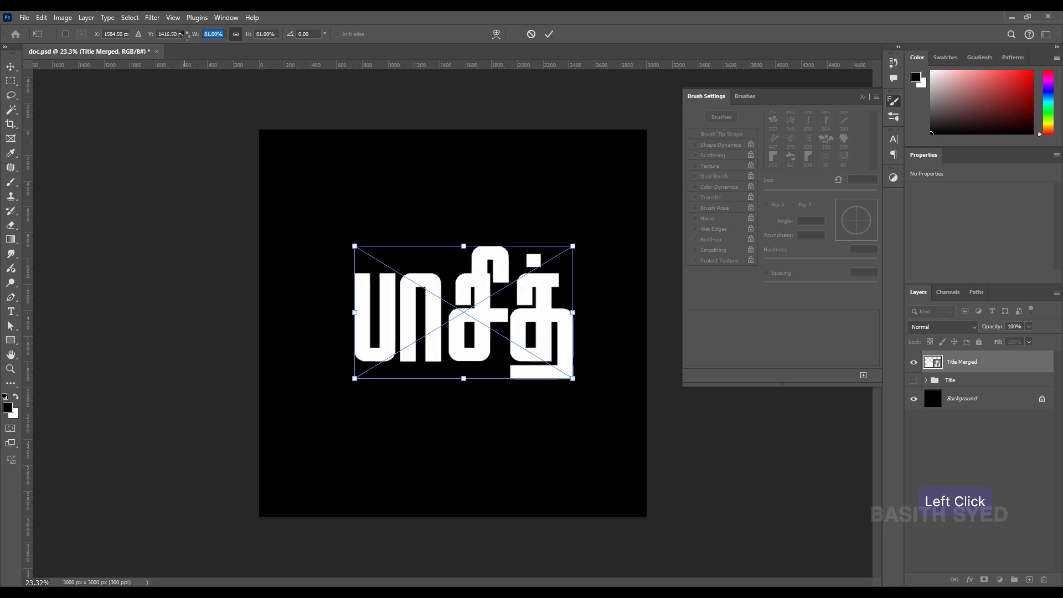
left_click(549, 34)
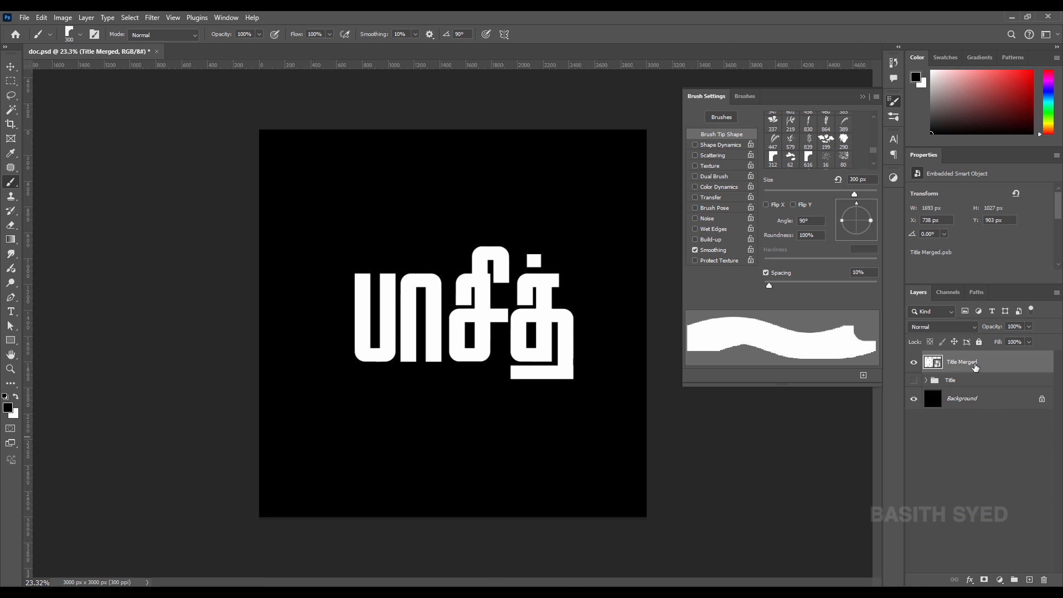
Step: Select a rectangle around the first two letters and mask the Title Merged layer to that selection
left_click(975, 366)
left_click(10, 81)
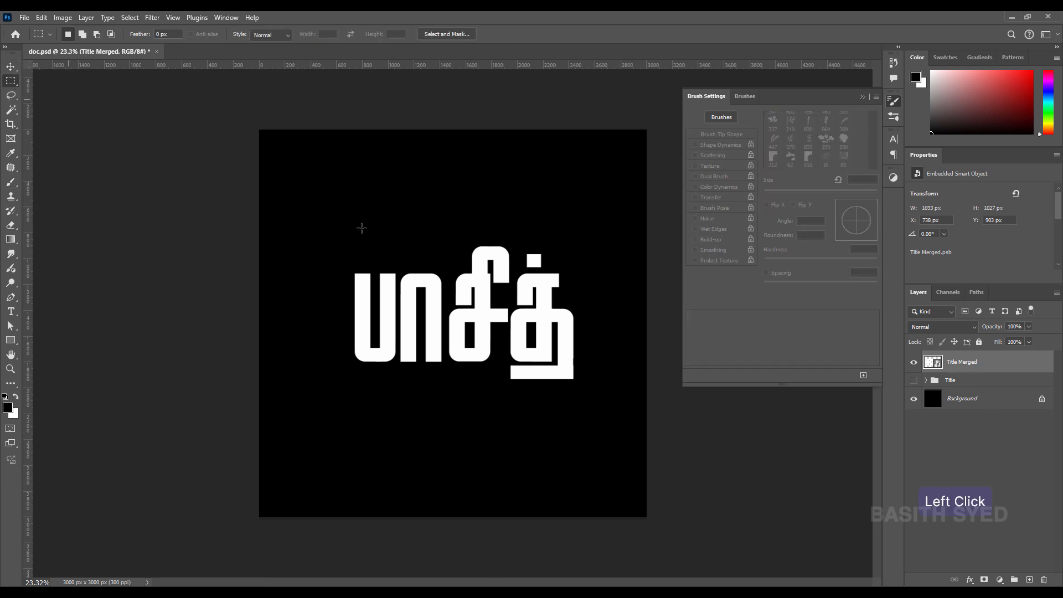
left_click_drag(315, 206, 447, 429)
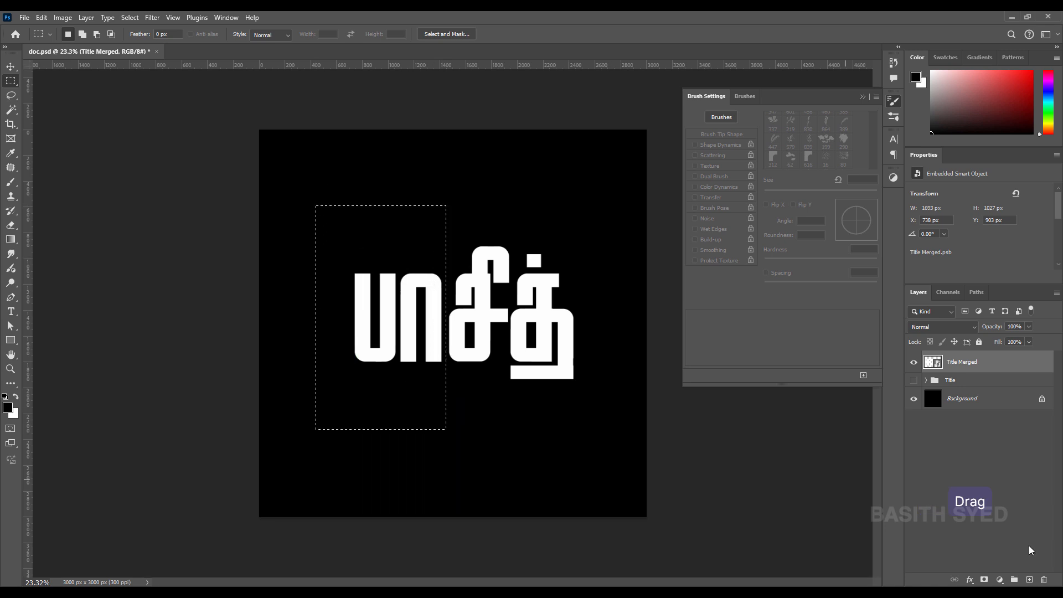
left_click(984, 579)
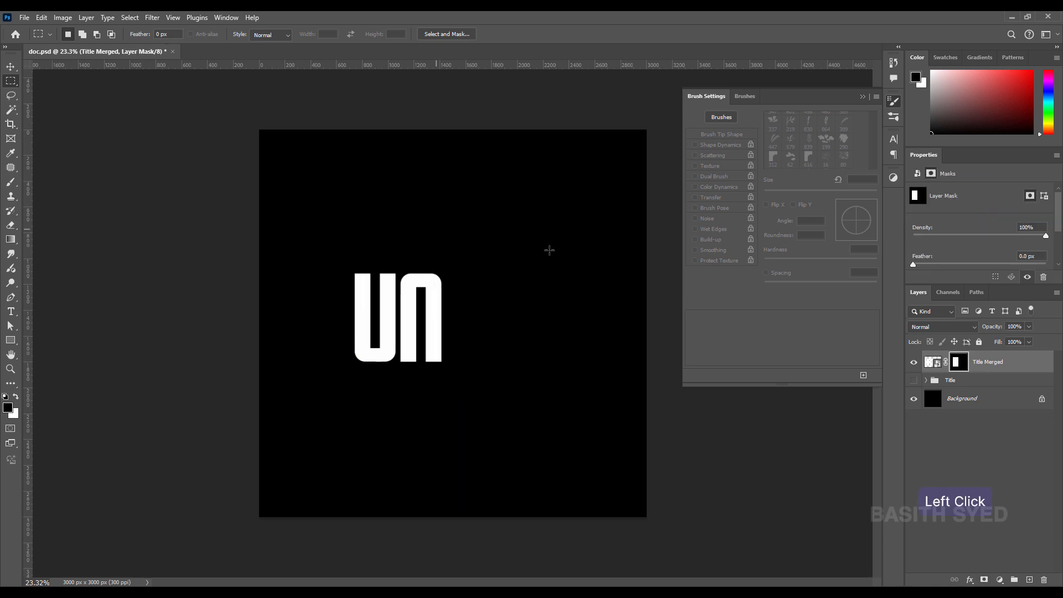
Step: Duplicate the masked Title Merged layer and invert the copy's mask to reveal the remaining letters
key("ctrl+j")
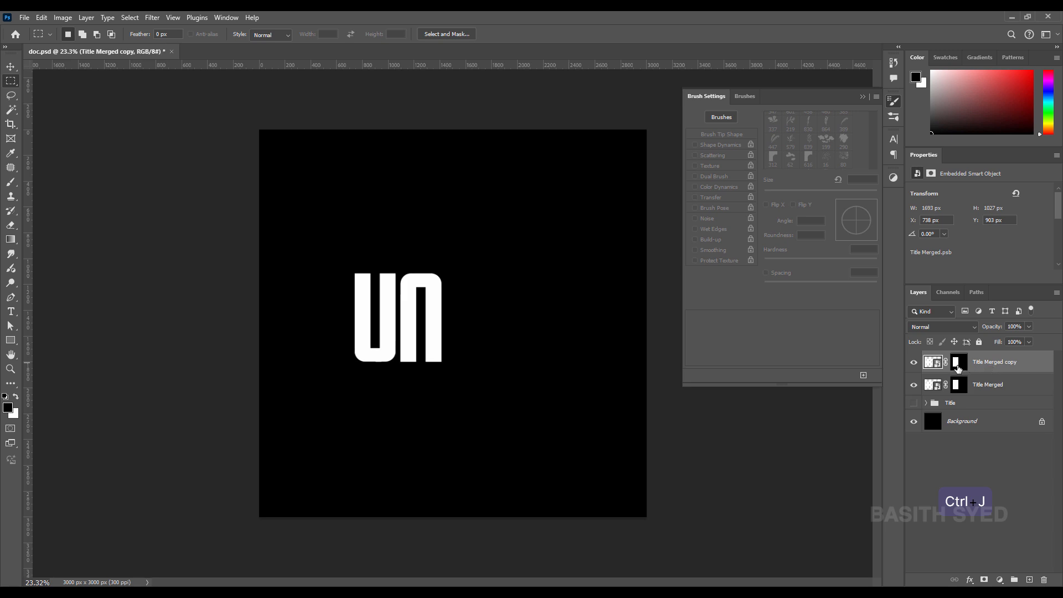
left_click(960, 365)
key("ctrl+i")
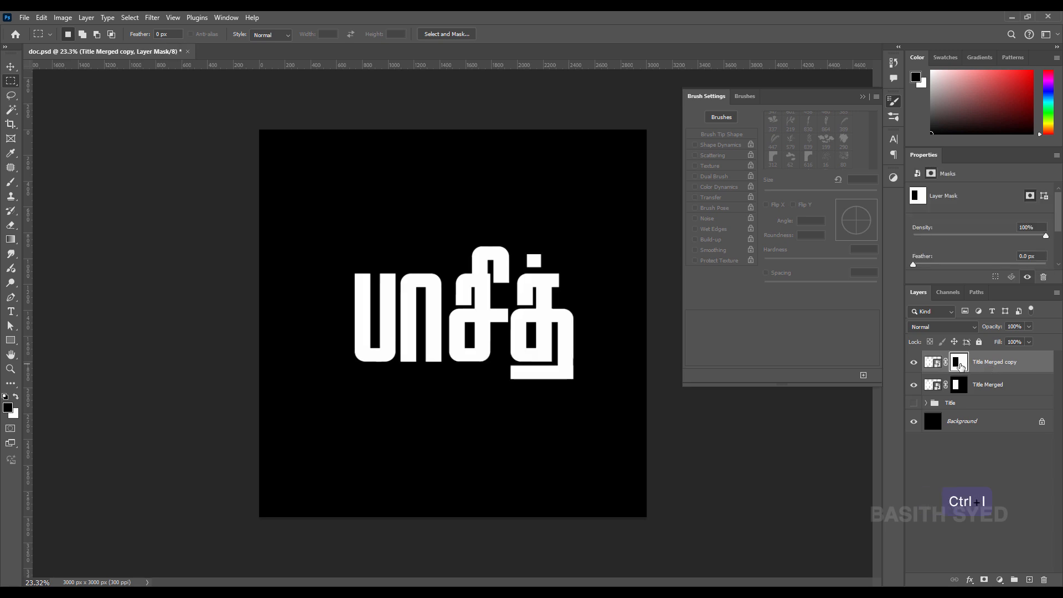
Step: Open a horizontal gap between the second and third letters by moving the two Title Merged layers apart, and select both layers
key("v")
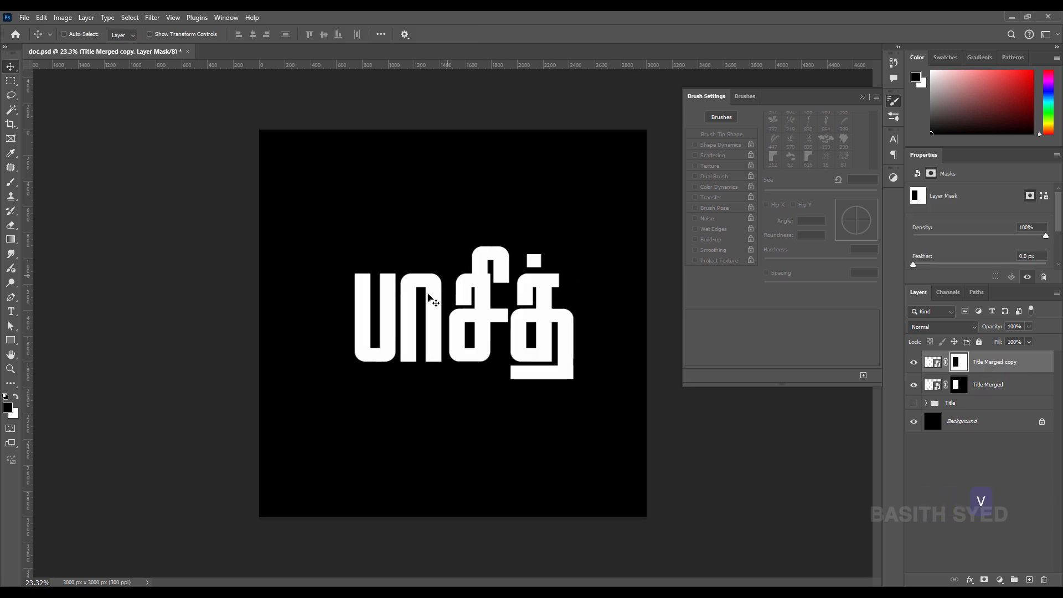
left_click_drag(466, 312, 492, 312)
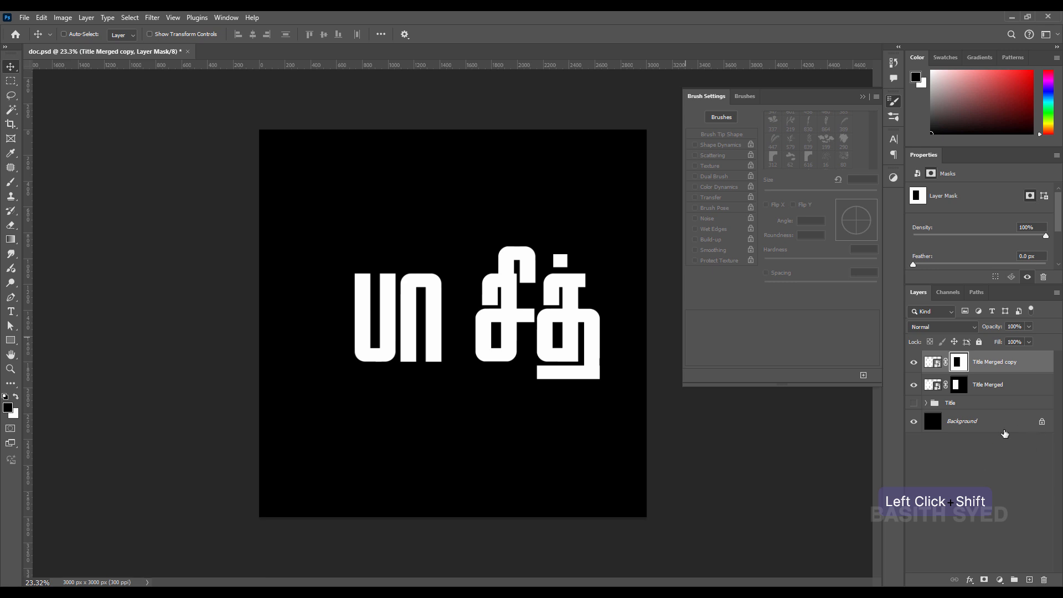
left_click(1002, 385)
left_click_drag(389, 311, 385, 311)
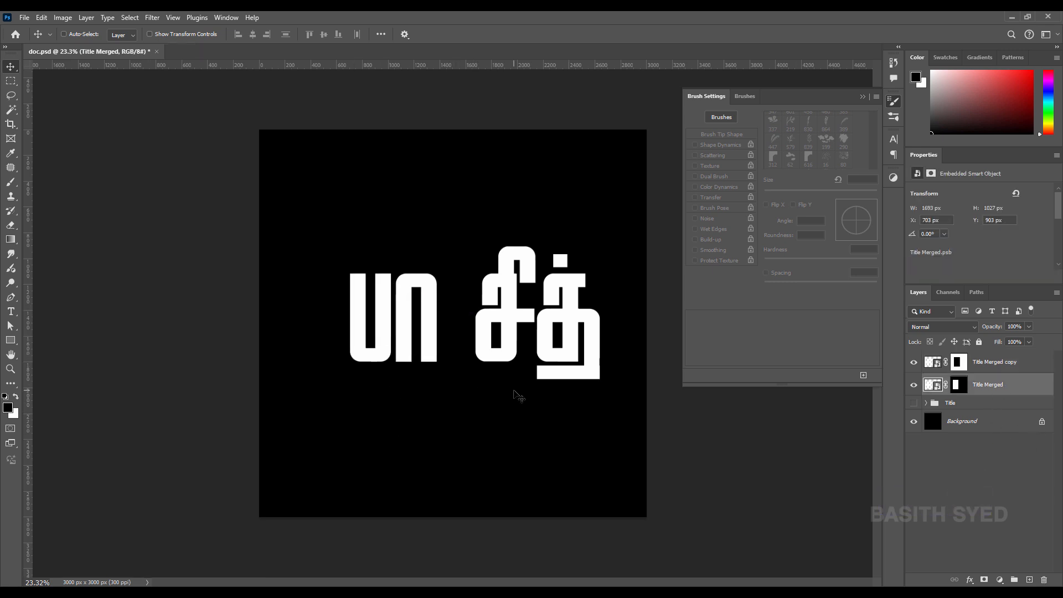
left_click(1012, 363)
left_click(1013, 391, "shift")
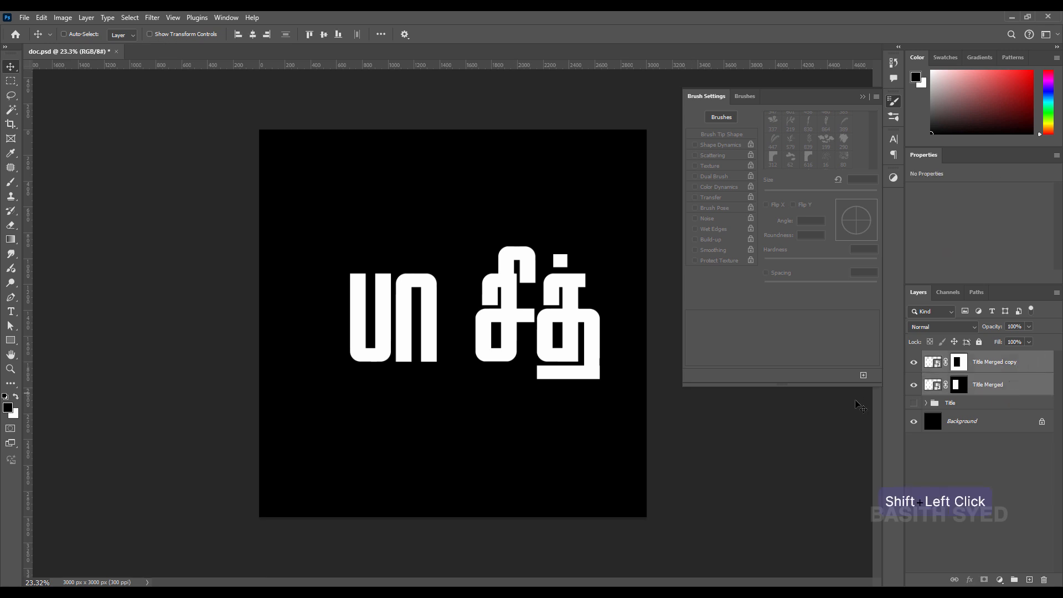
Step: Try to centre the two separate lettering layers horizontally on the canvas
key("ctrl")
key("ctrl+a")
left_click(253, 34)
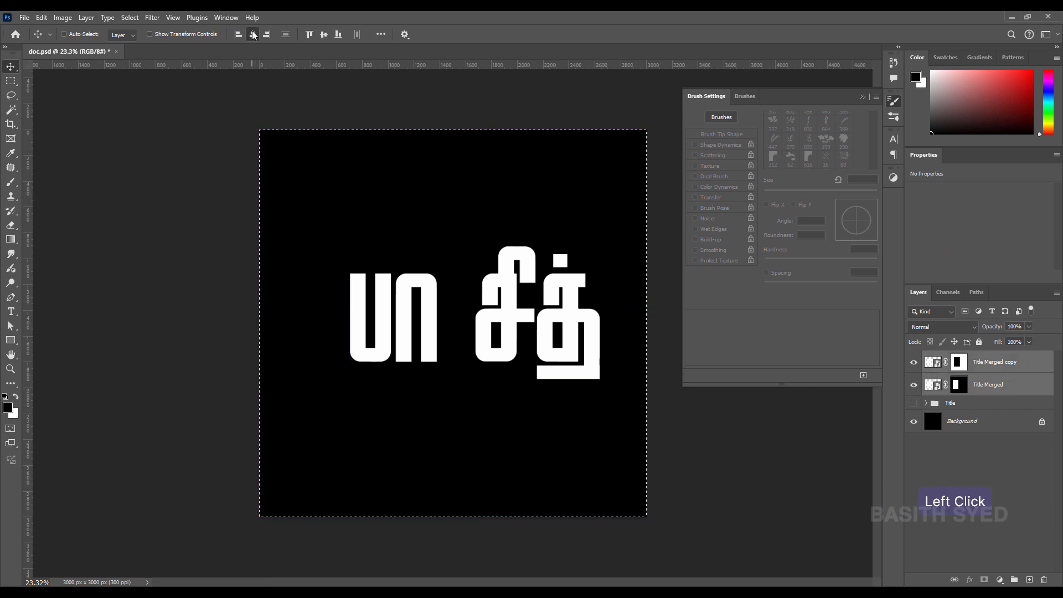
key("ctrl+z")
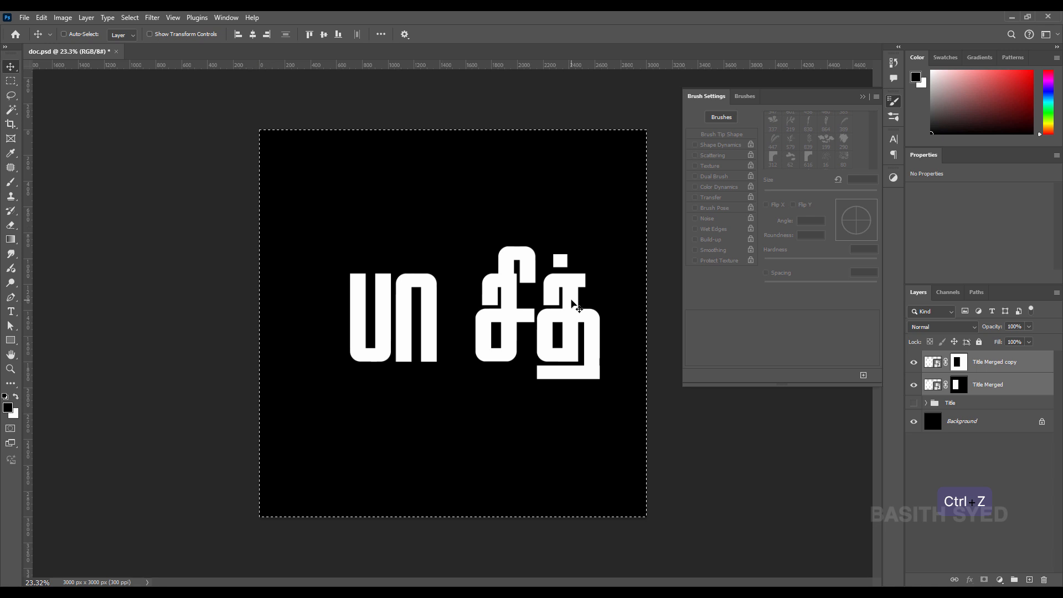
key("ctrl+d")
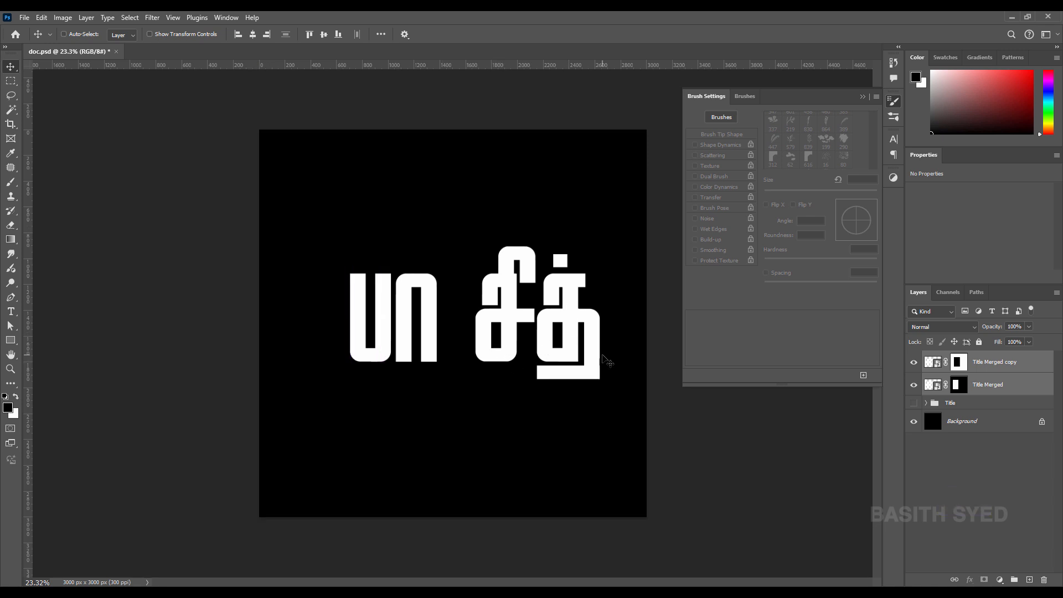
Step: Group the two Title Merged layers and centre the group horizontally on the canvas
key("ctrl+g")
key("ctrl+a")
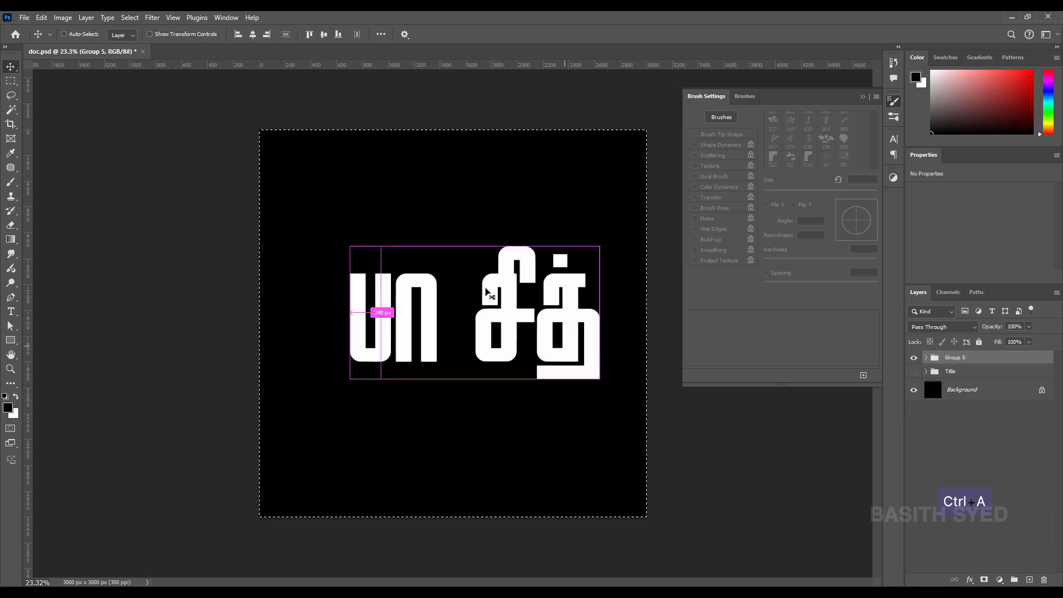
left_click(253, 35)
key("ctrl+d")
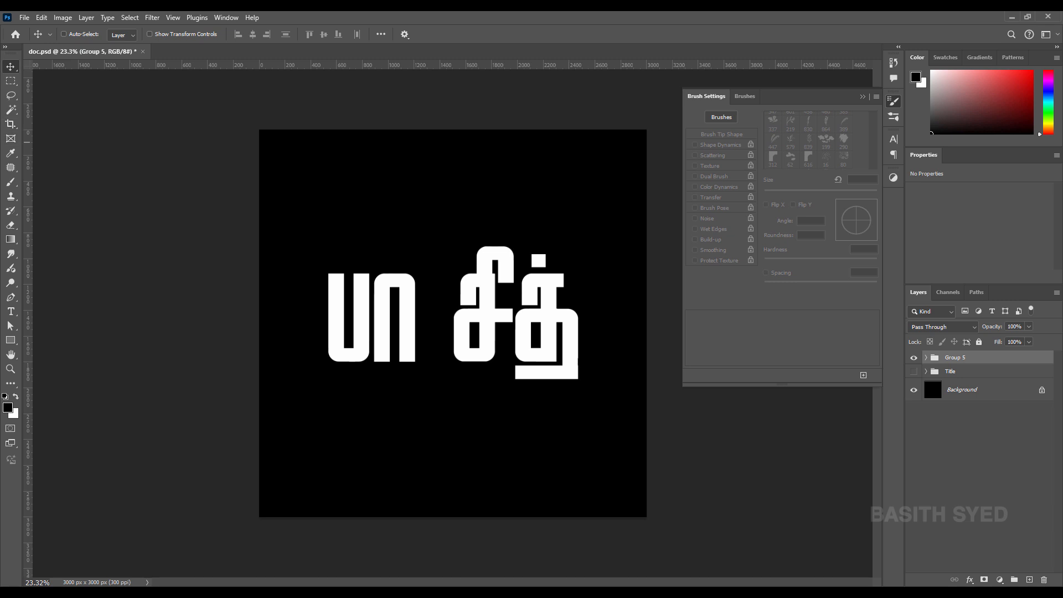
Step: Bring the winged sword layer Group 1 from the other document into doc.psd and place it in the gap between the letters
left_click(1, 142)
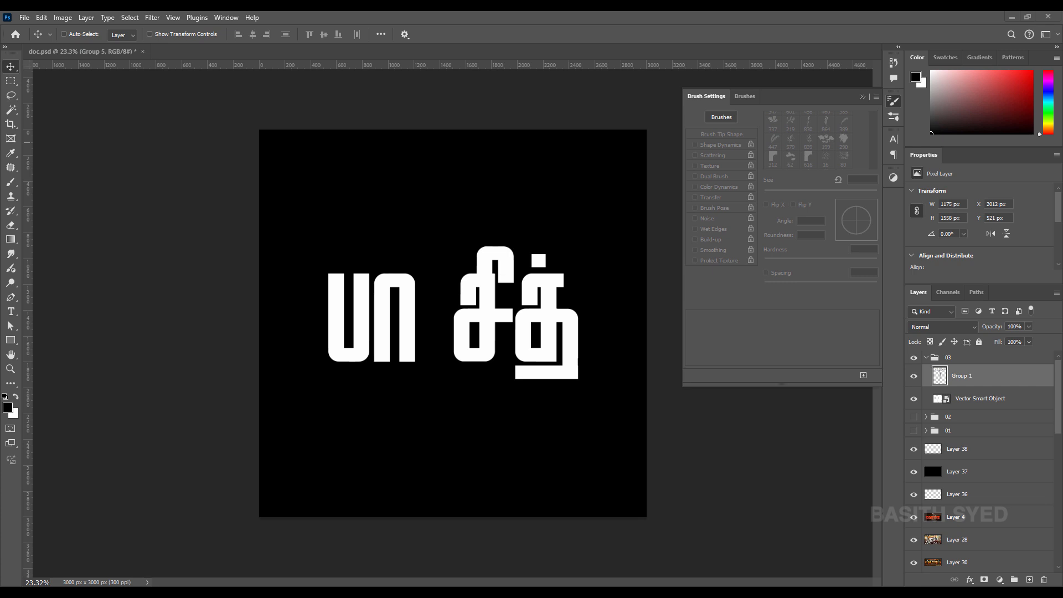
left_click(549, 319, "ctrl")
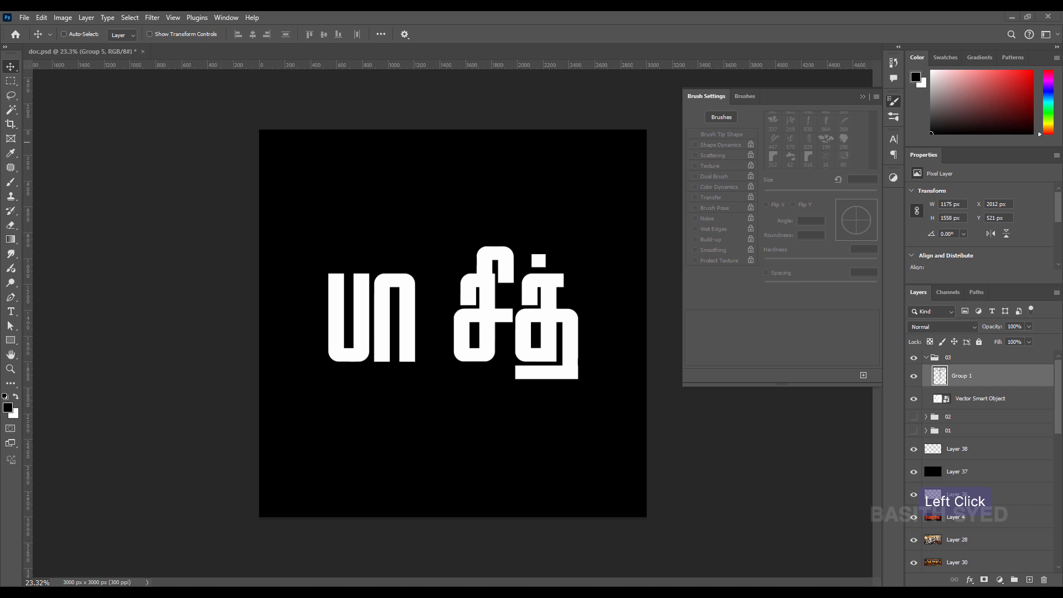
left_click_drag(352, 256, 463, 244)
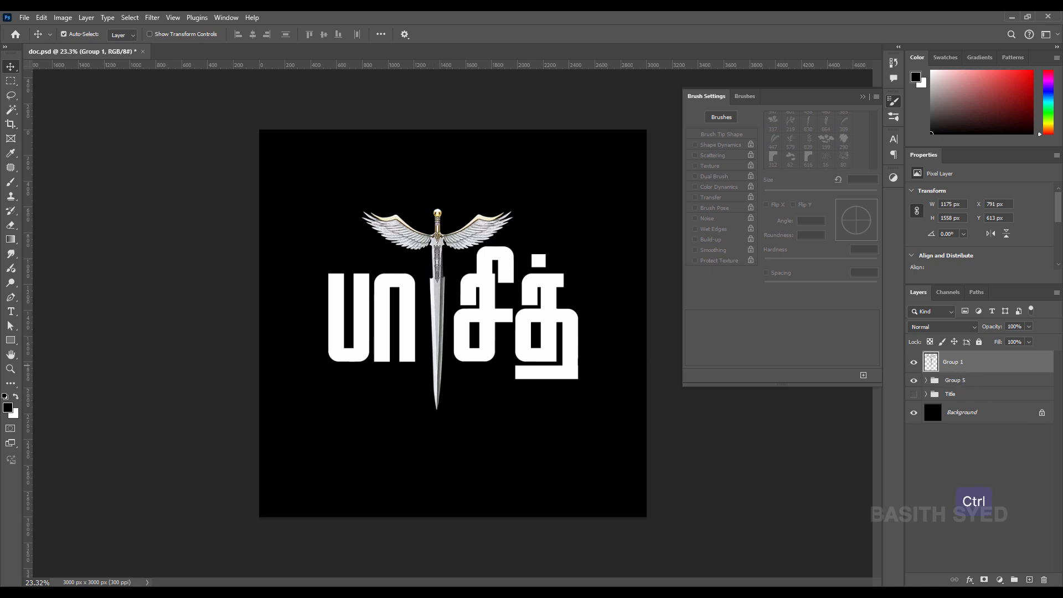
key("ctrl+space")
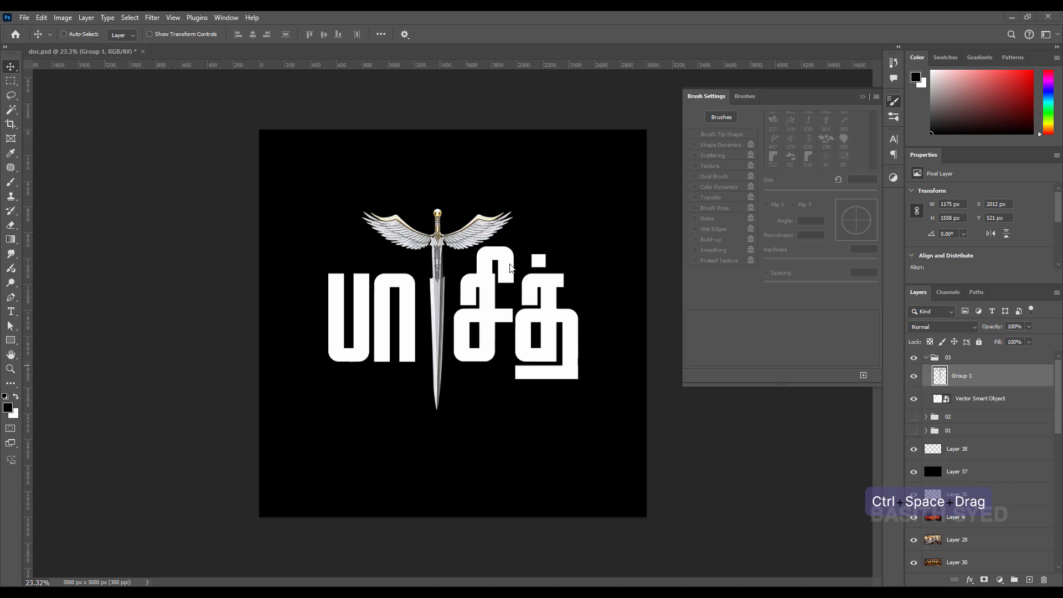
left_click_drag(481, 228, 480, 229)
Step: Scale the winged sword proportionally to 89% and reposition it in the gap between the letters
key("ctrl+t")
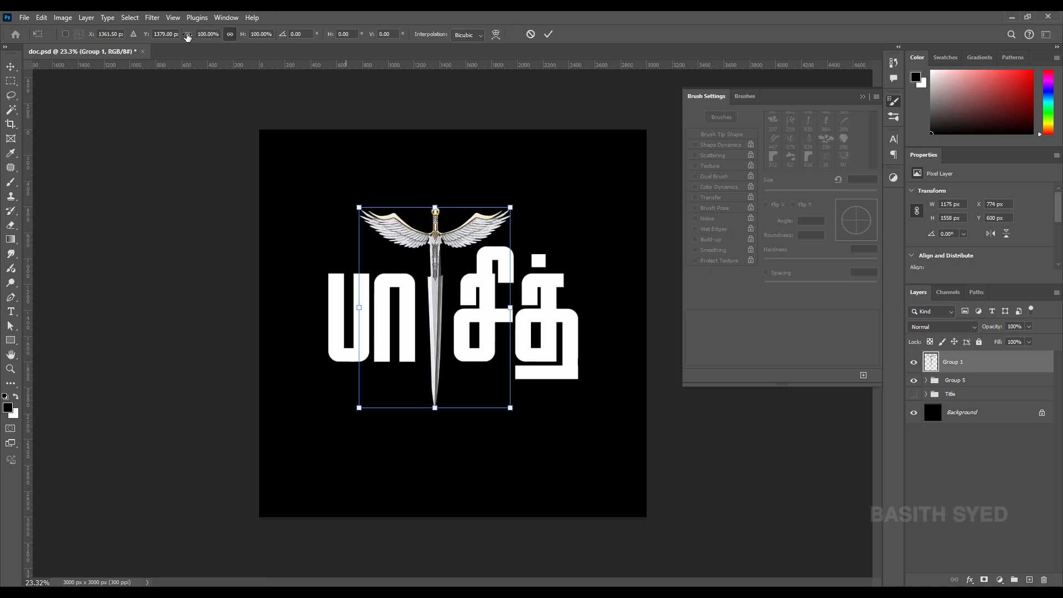
left_click_drag(188, 37, 182, 36)
left_click_drag(469, 263, 467, 256)
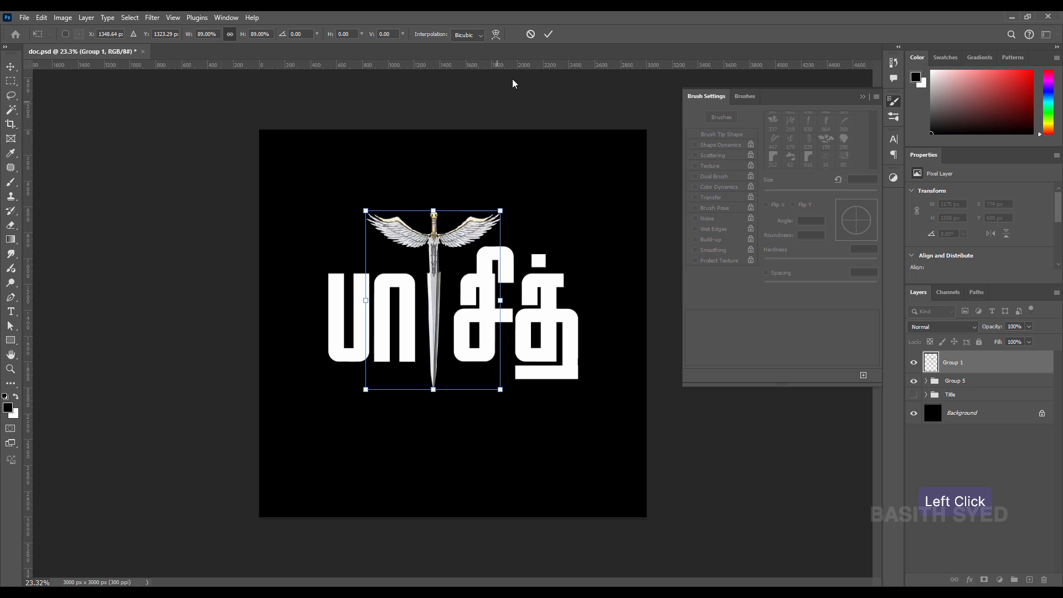
left_click(548, 34)
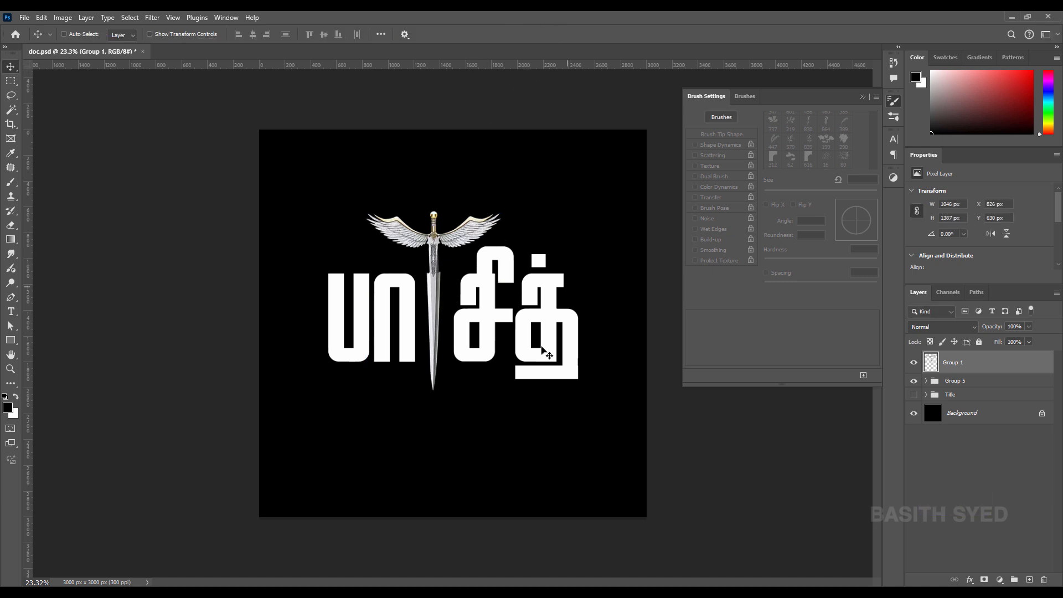
Step: Select the Group 5 lettering group and hide it
left_click(957, 380)
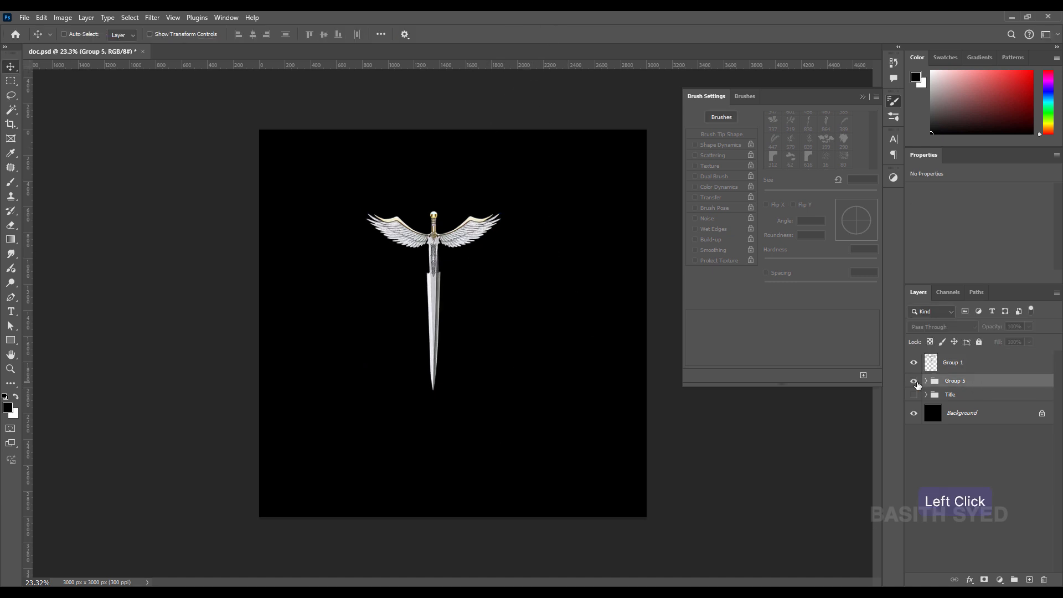
Step: Rename the Group 5 group as Title and the hidden group below it as Title Shapes
double_click(958, 381)
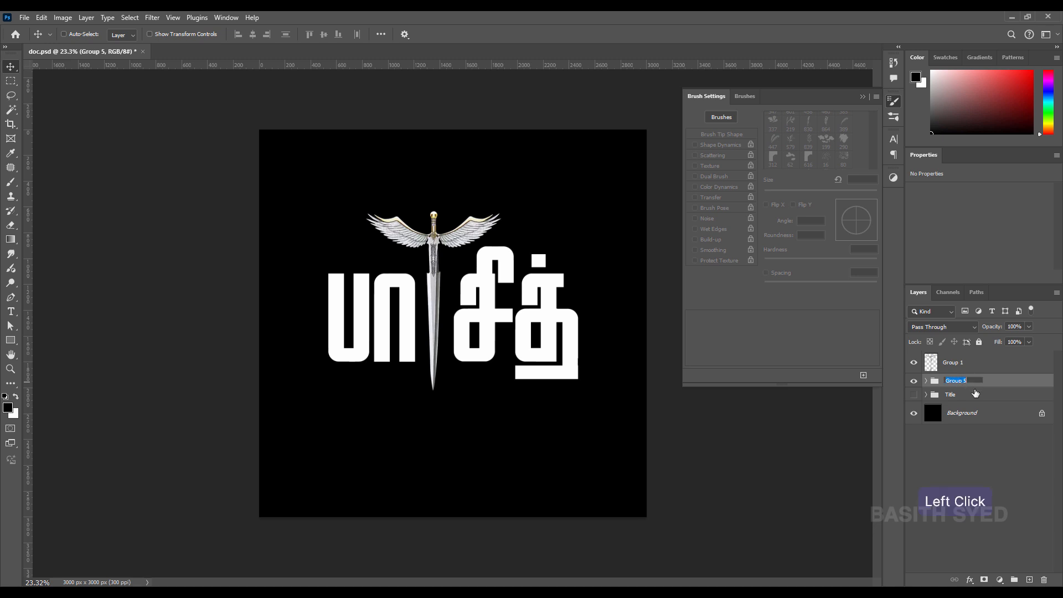
type("Title")
key("Return")
double_click(957, 395)
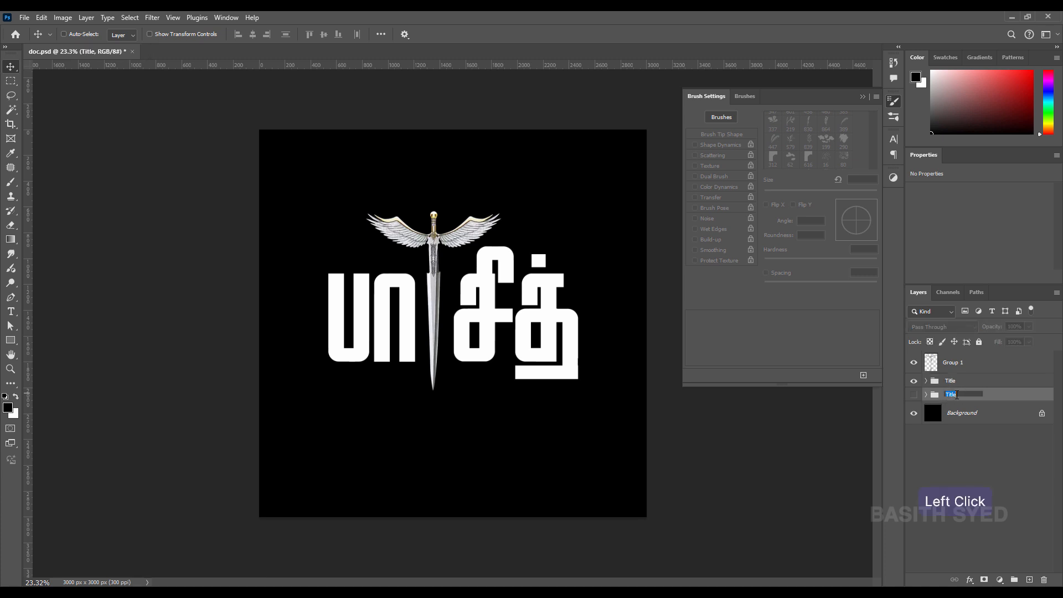
type("Shapes")
key("Return")
Step: Group the Title Merged copy and Title Merged layers together inside the Title group
left_click(951, 381)
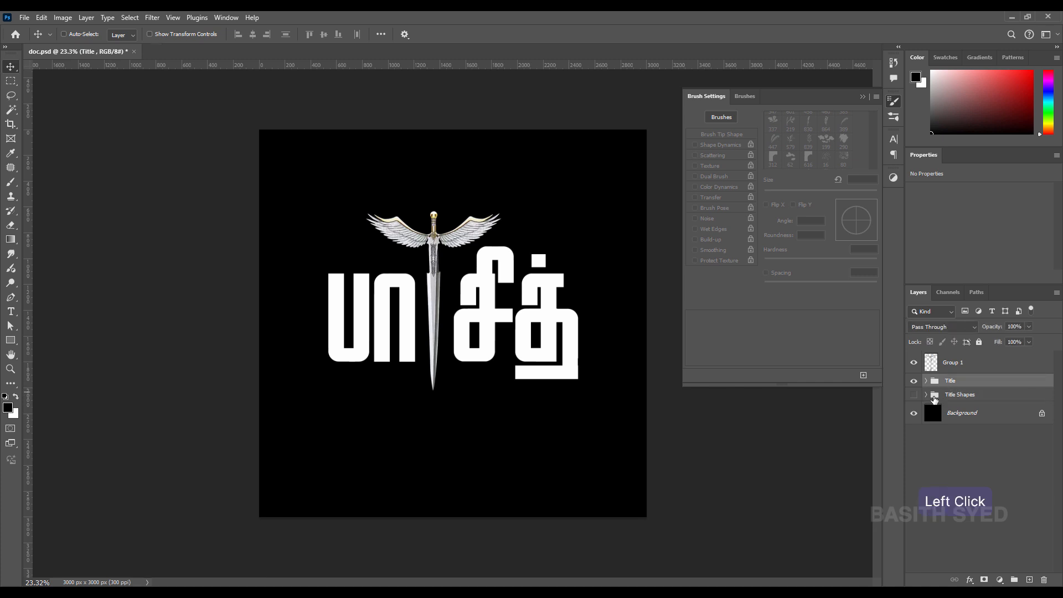
left_click(926, 381)
left_click(993, 406)
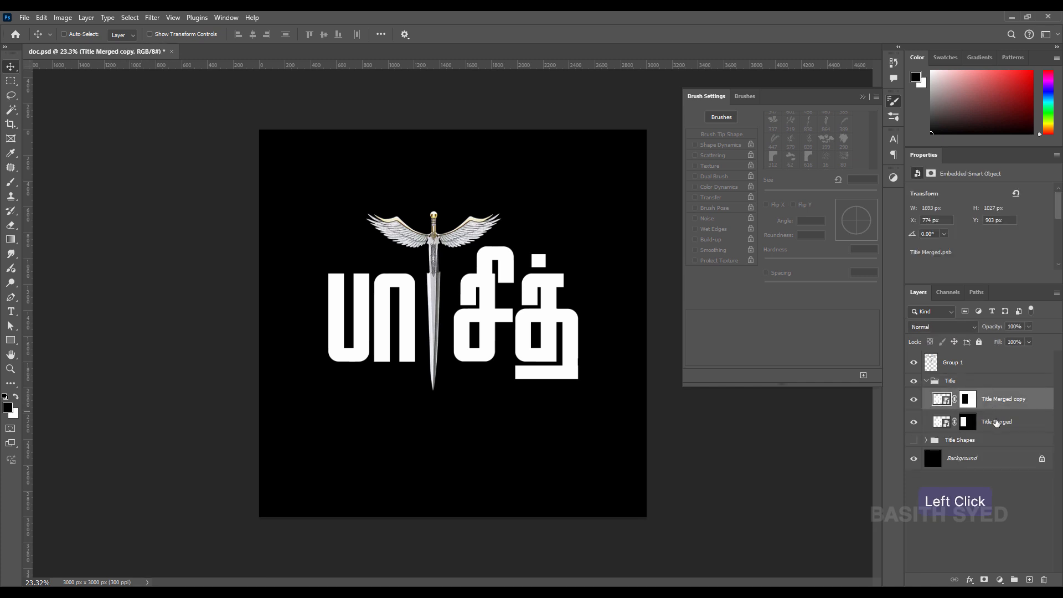
left_click(996, 422, "shift")
key("ctrl+g")
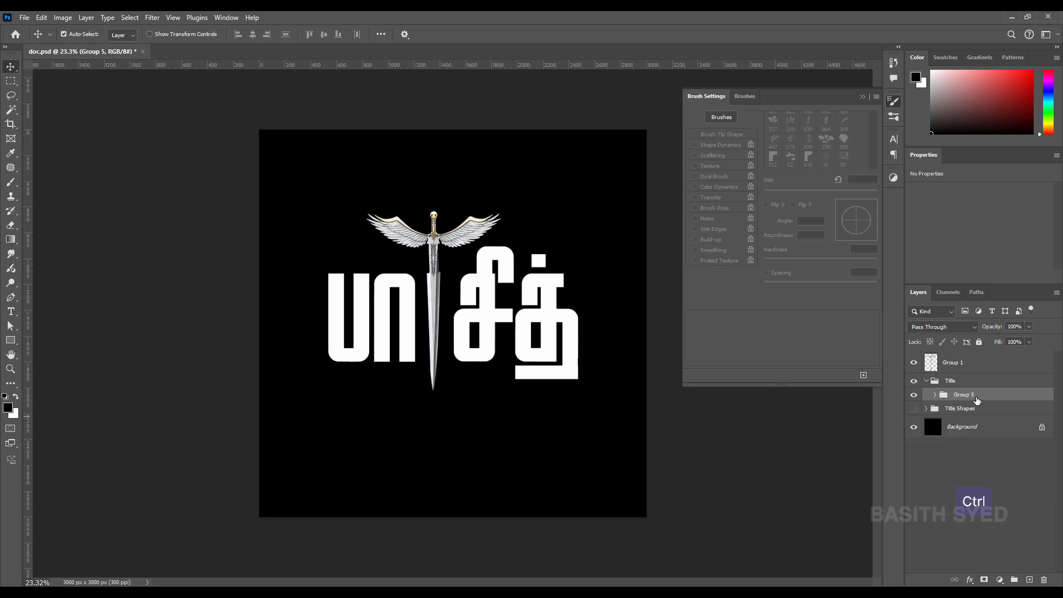
Step: Duplicate the new group inside Title, hide the original below the copy, and collapse the Title group
key("ctrl+j")
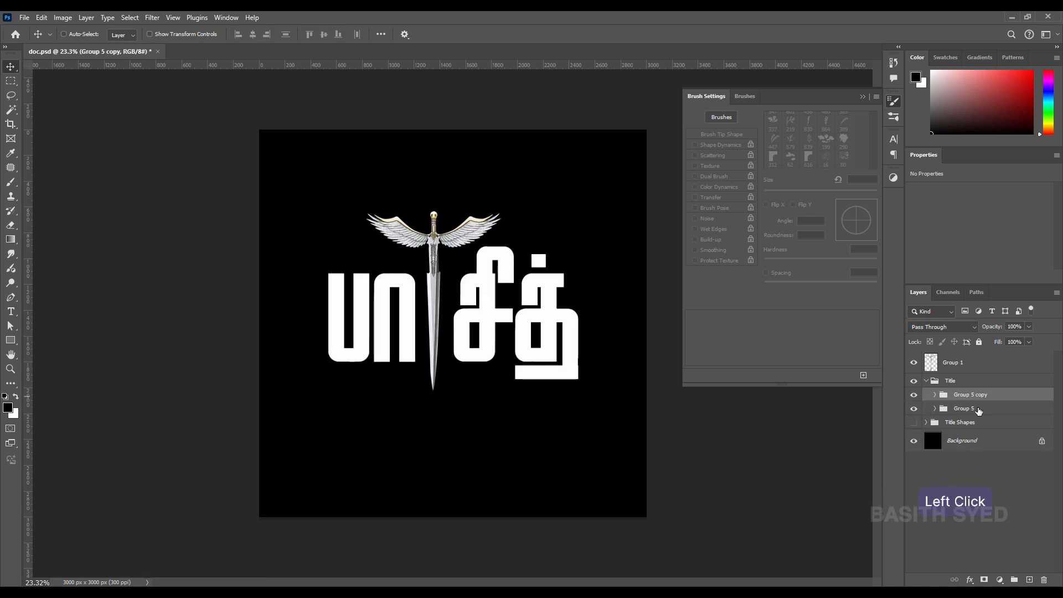
left_click(977, 410)
left_click(914, 408)
left_click(981, 397)
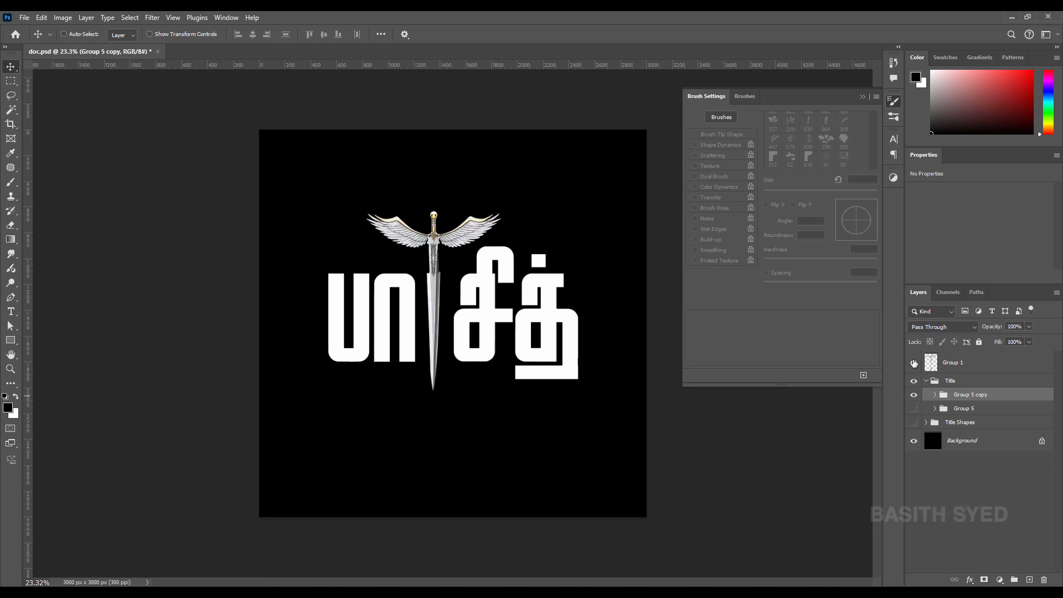
left_click(926, 381)
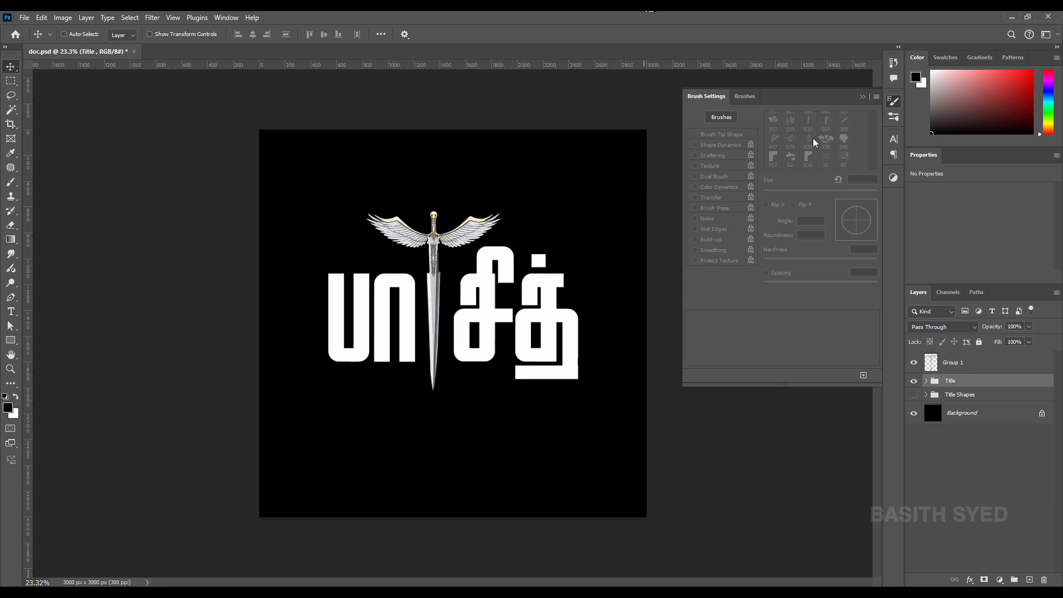
Step: Hide the Title group and the Group 1 sword layer, and add a new empty layer above Group 1
left_click(913, 381)
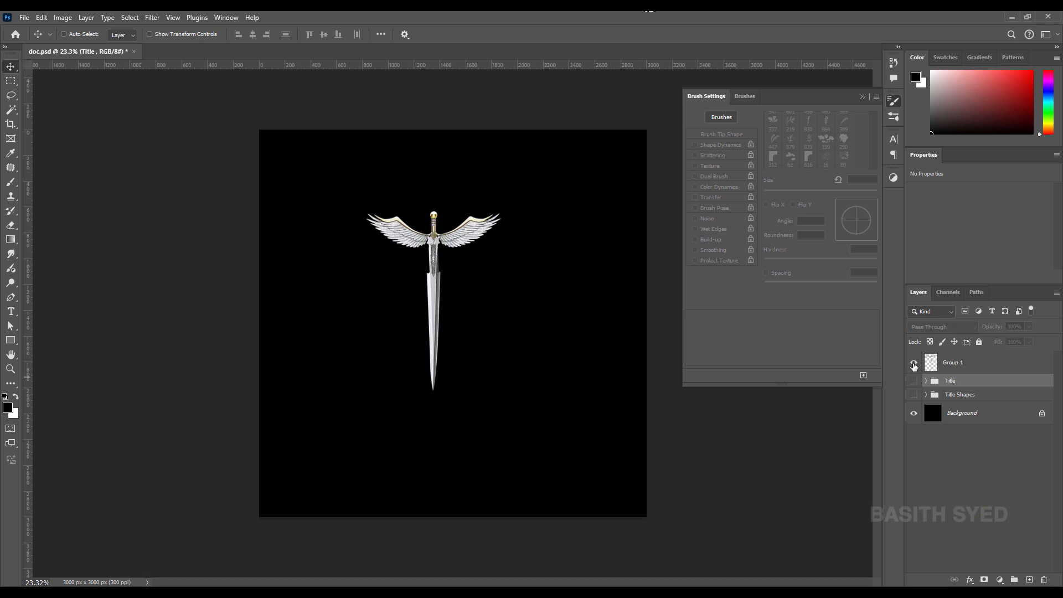
left_click(914, 364)
left_click(1009, 368)
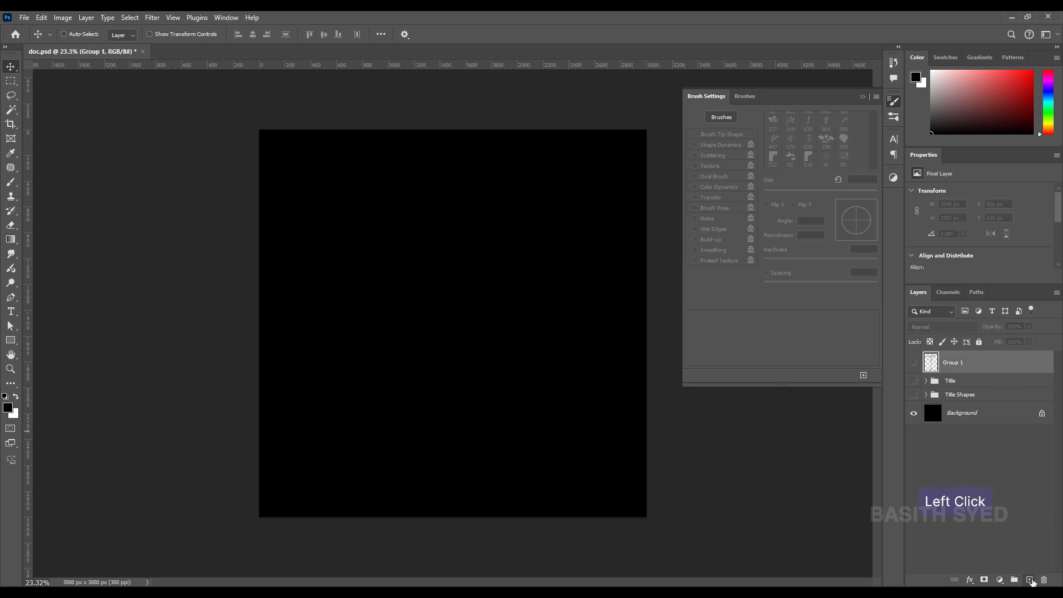
left_click(1030, 580)
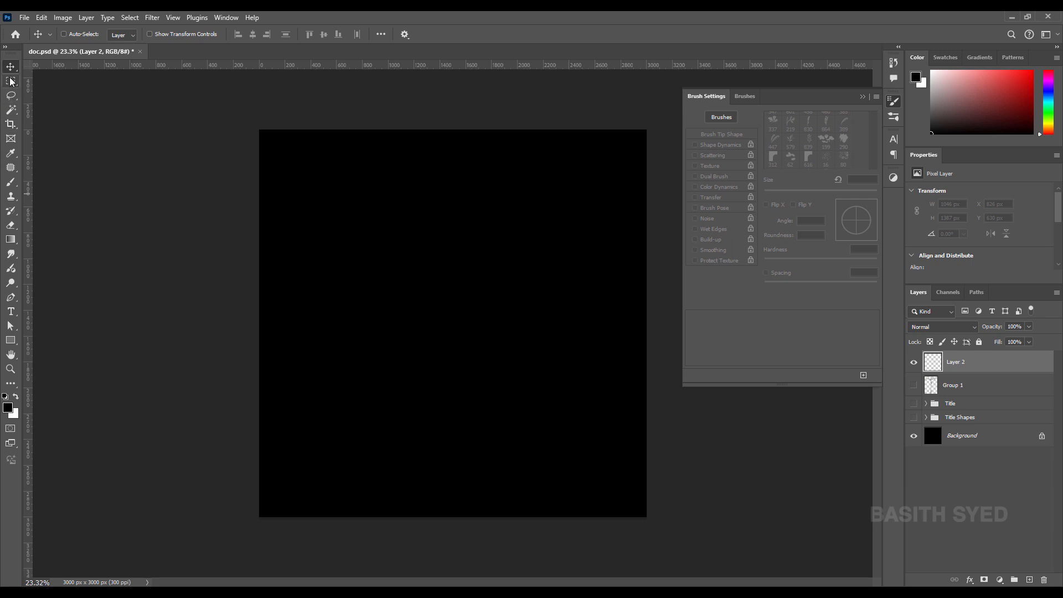
left_click(1000, 369)
Step: Select a square about 1569 px wide near the canvas centre, fill it with white on Layer 2, and deselect
left_click(11, 81)
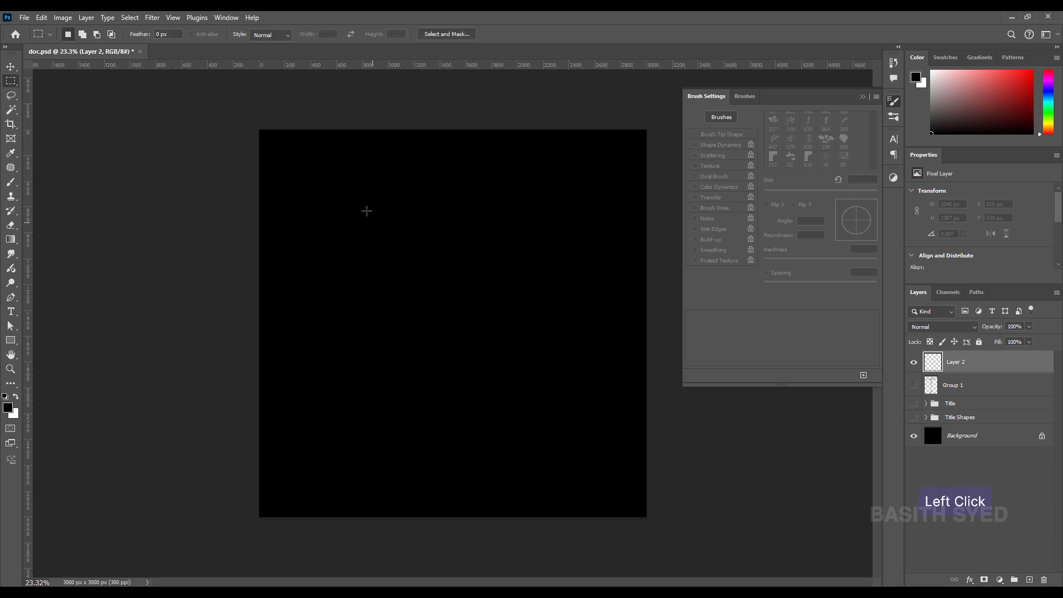
left_click_drag(360, 204, 562, 437)
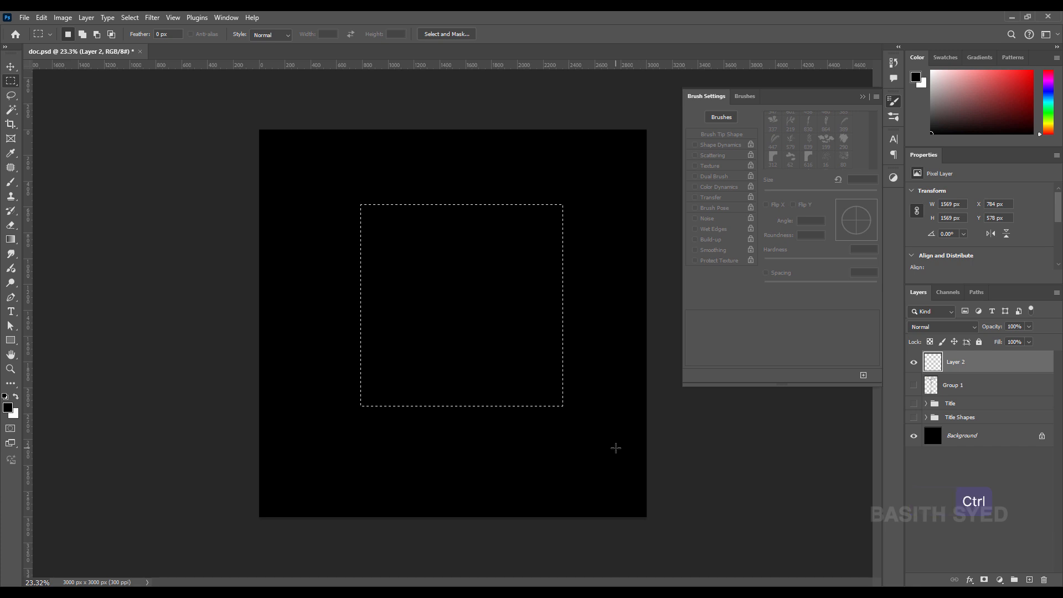
key("ctrl+BackSpace")
key("ctrl+d")
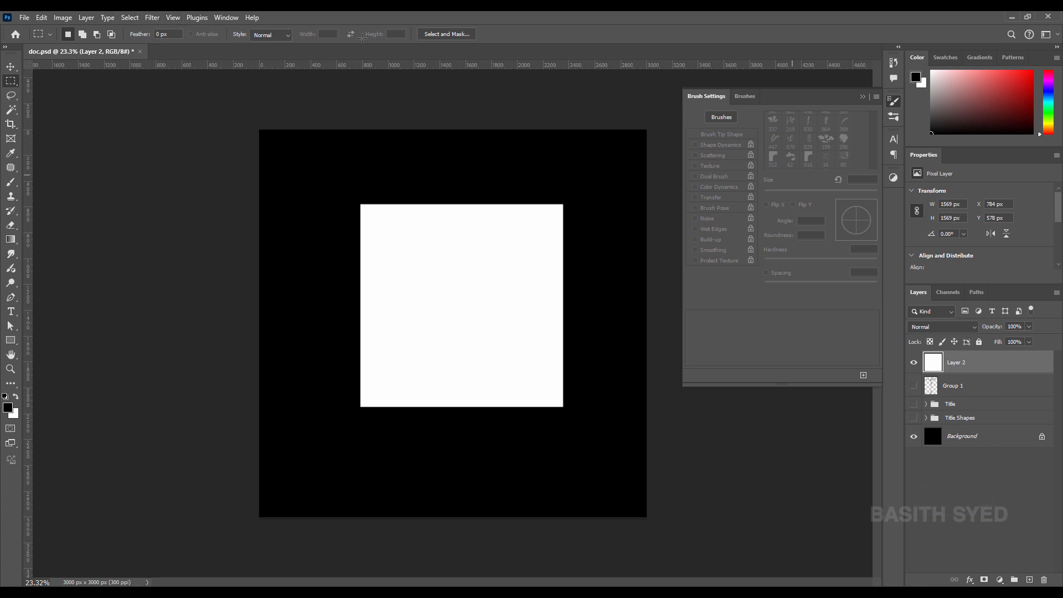
Step: Load the white square as a selection and render Difference Clouds inside it
left_click(939, 368, "ctrl")
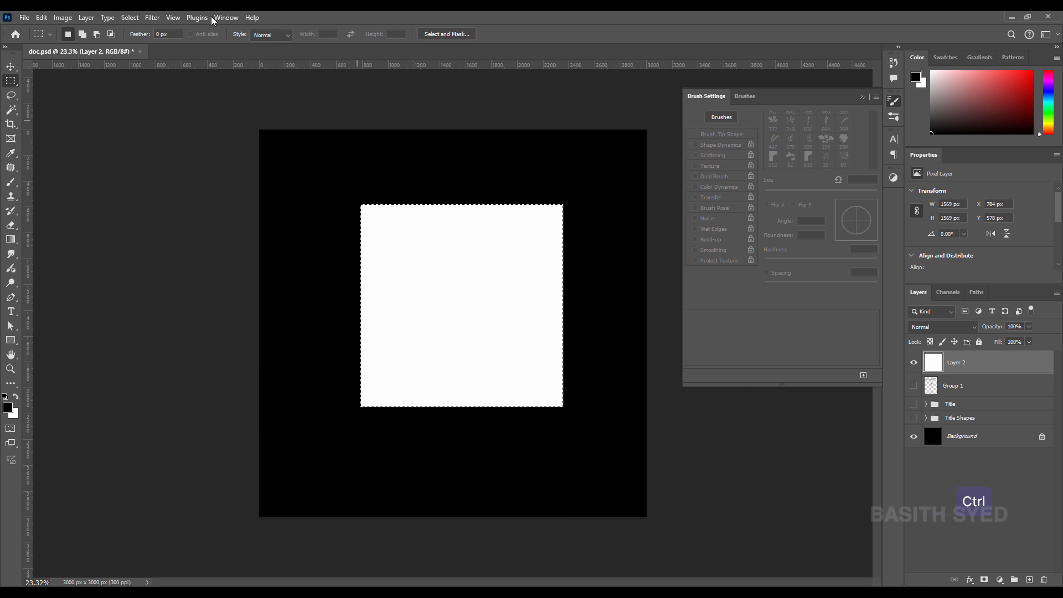
left_click(172, 17)
mouse_move(152, 15)
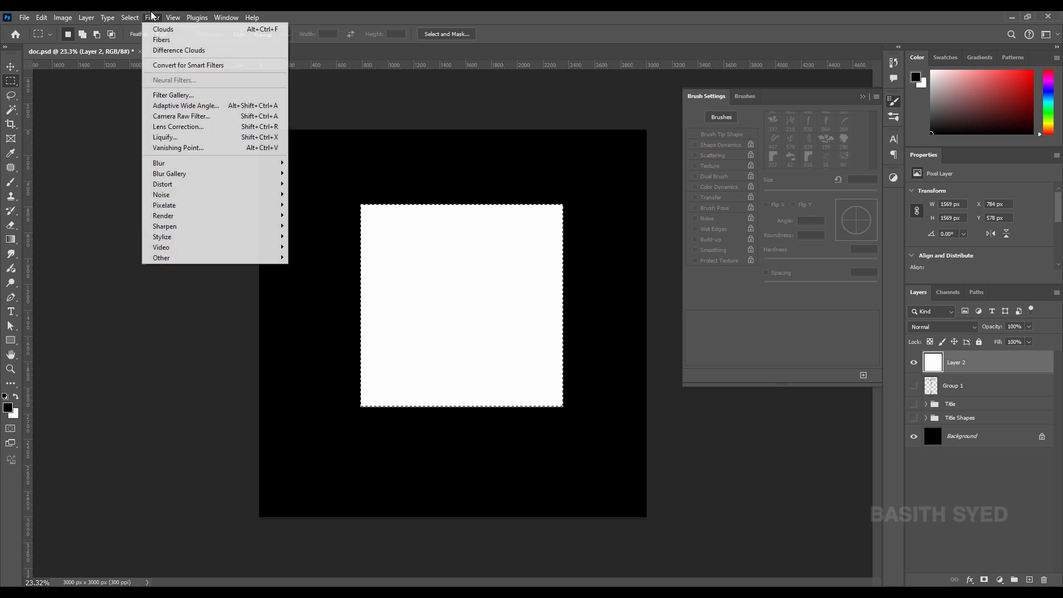
mouse_move(251, 214)
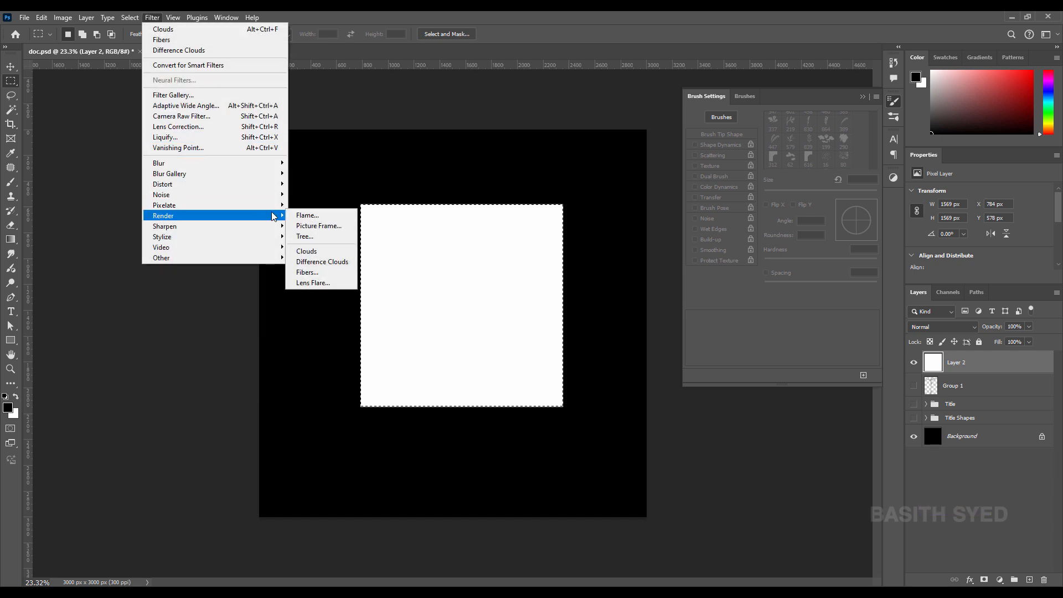
left_click(314, 261)
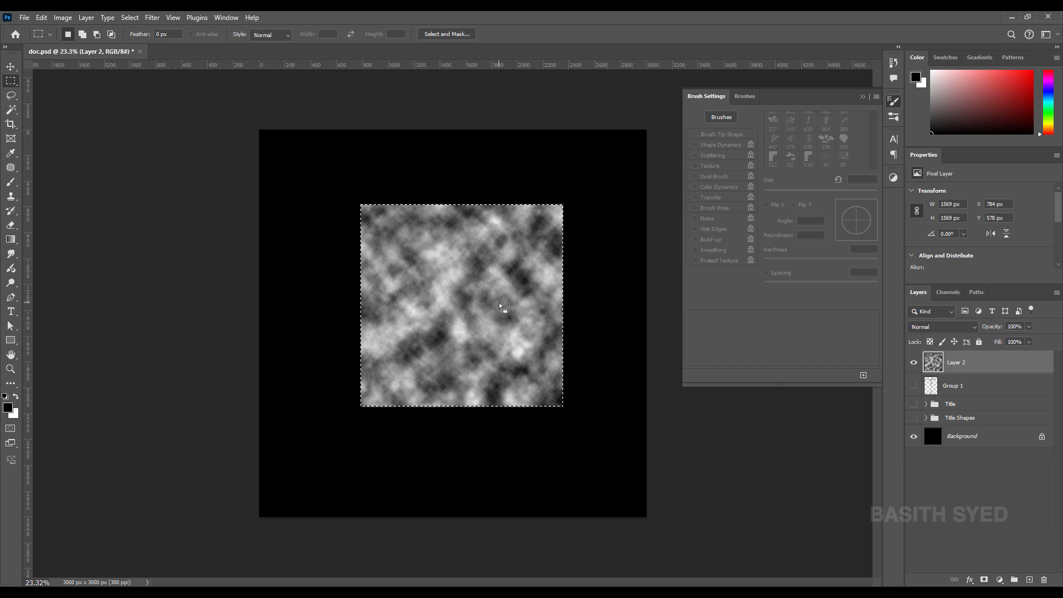
left_click(925, 362, "ctrl")
left_click(152, 17)
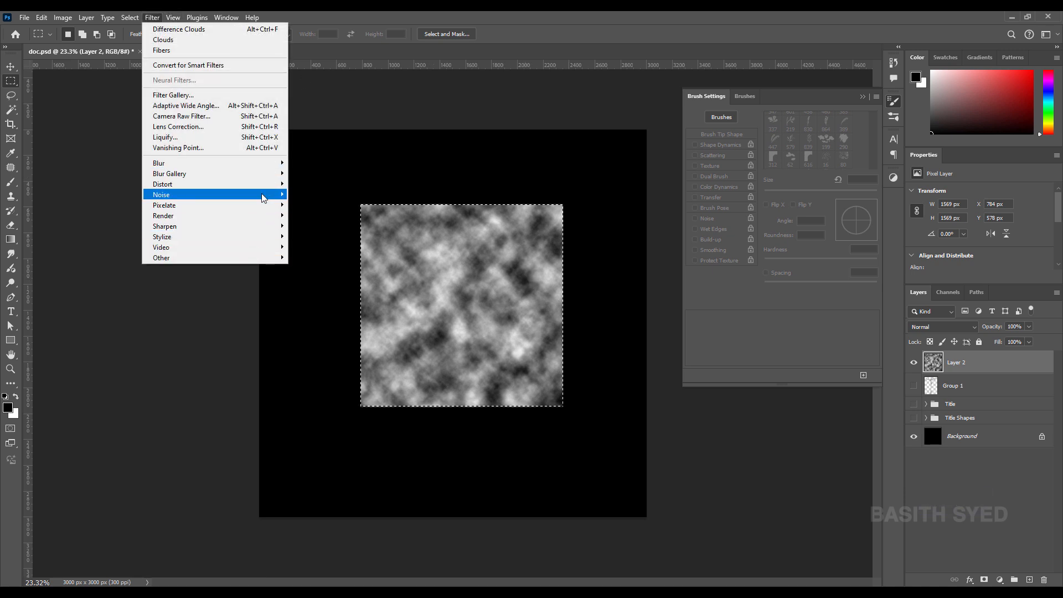
mouse_move(266, 223)
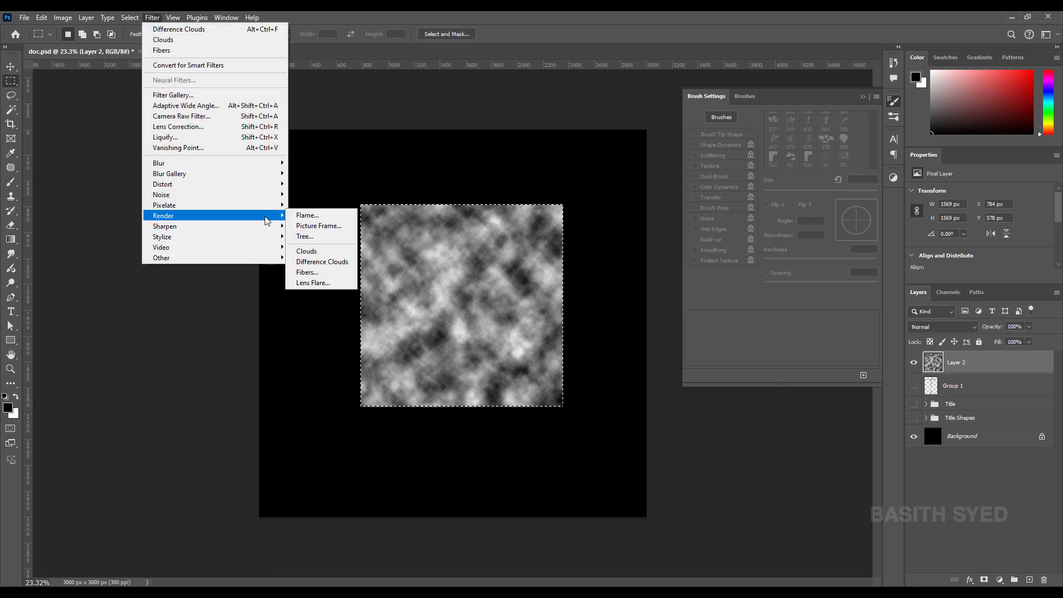
left_click(328, 253)
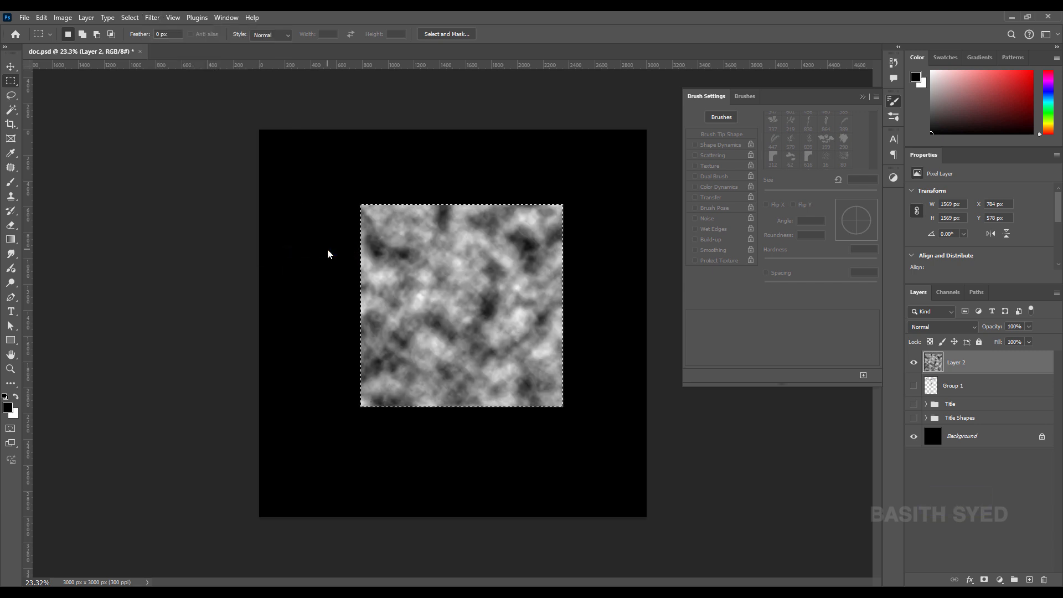
key("ctrl+z")
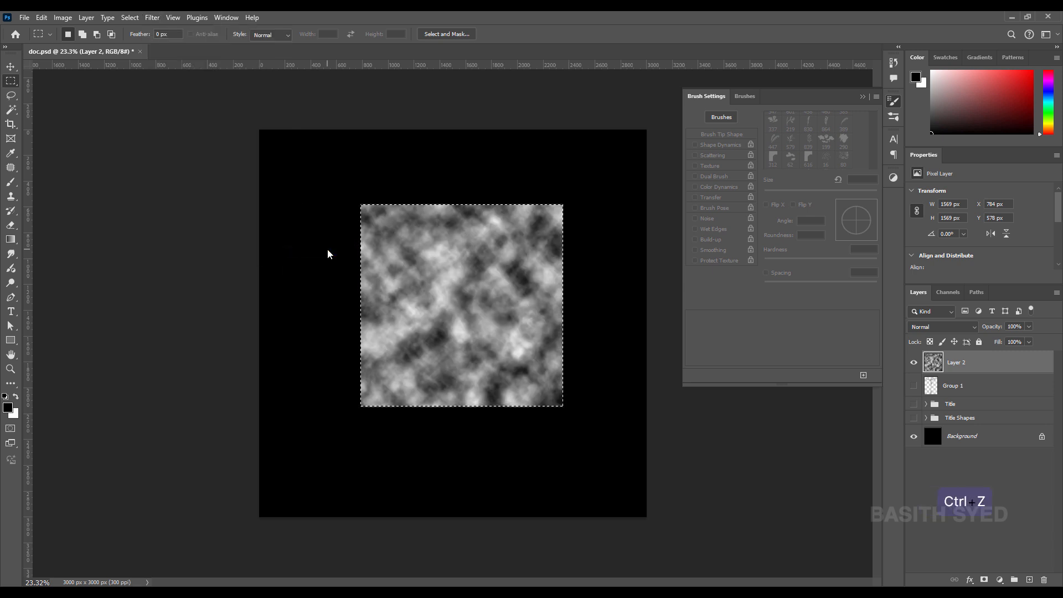
Step: Deselect the square, duplicate the clouds layer, and clip the copy to the original layer
key("ctrl+d")
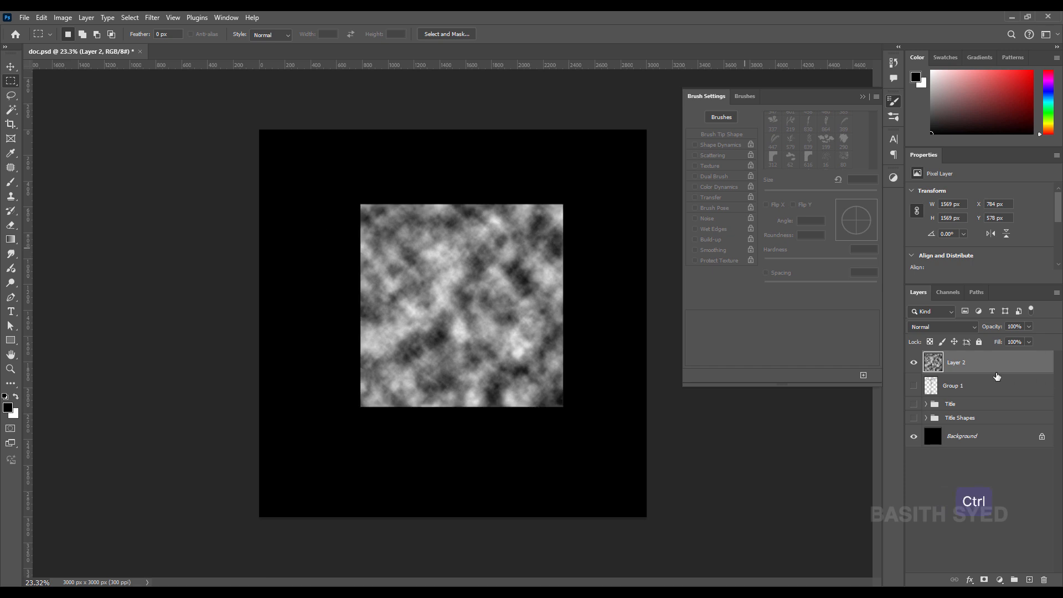
key("ctrl+j")
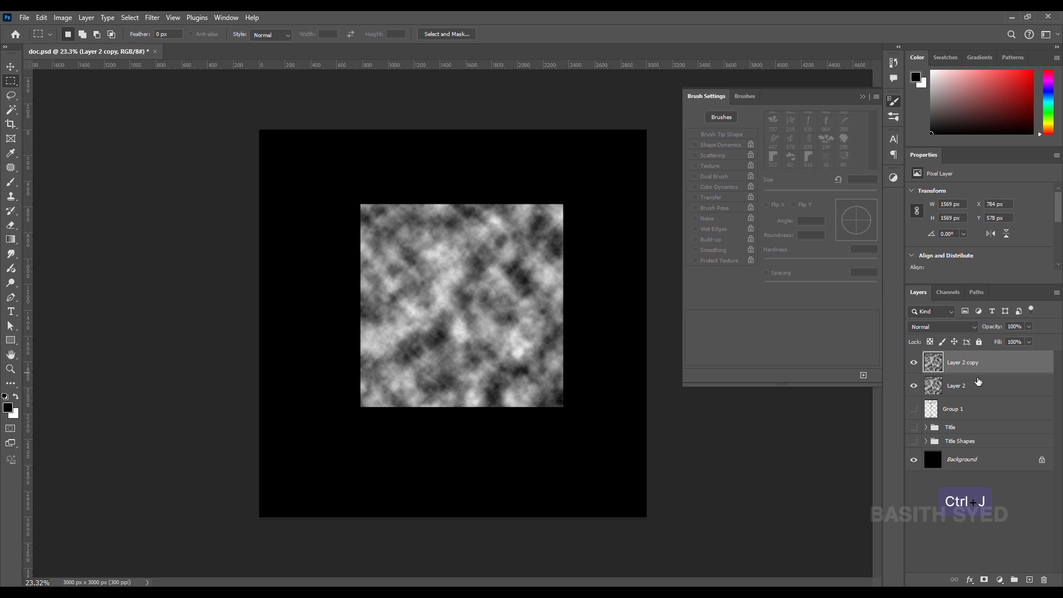
key("alt")
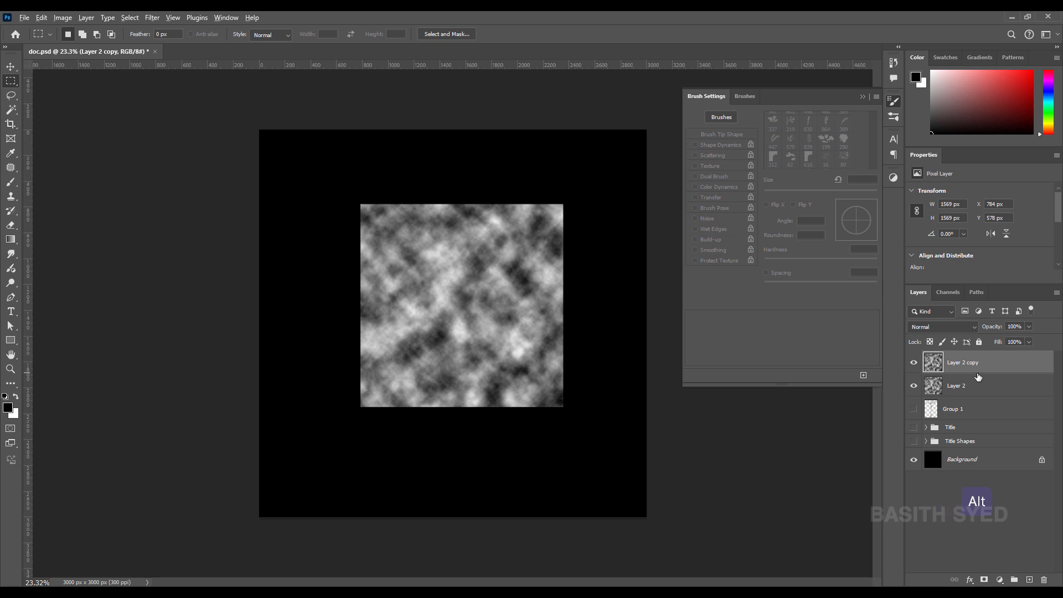
left_click(979, 373, "alt")
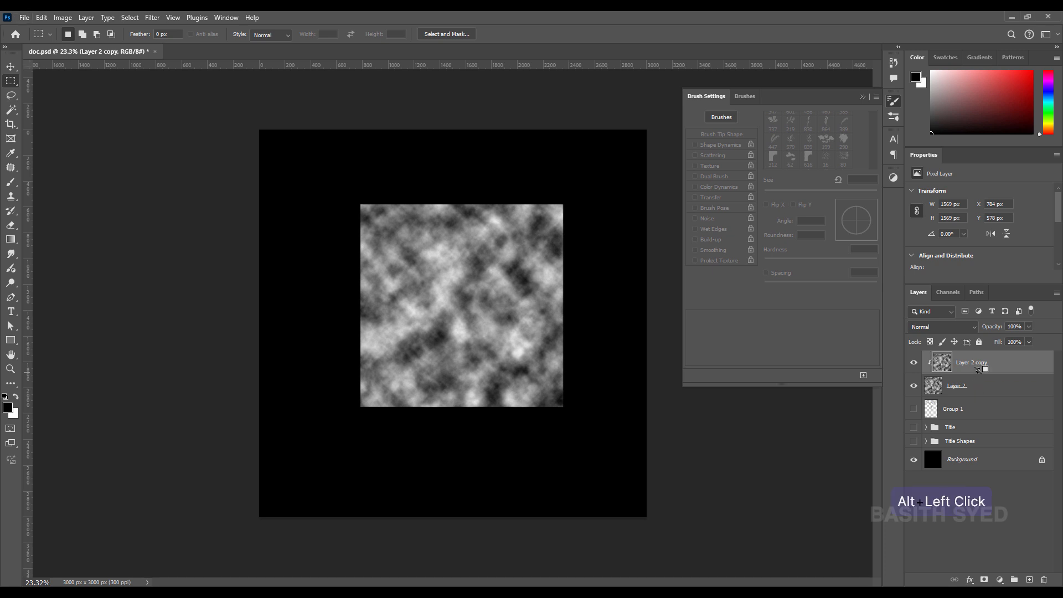
Step: Enlarge and rotate the clipped clouds copy to about 3651 × 3653 px and set its blend mode to Overlay
key("ctrl+t")
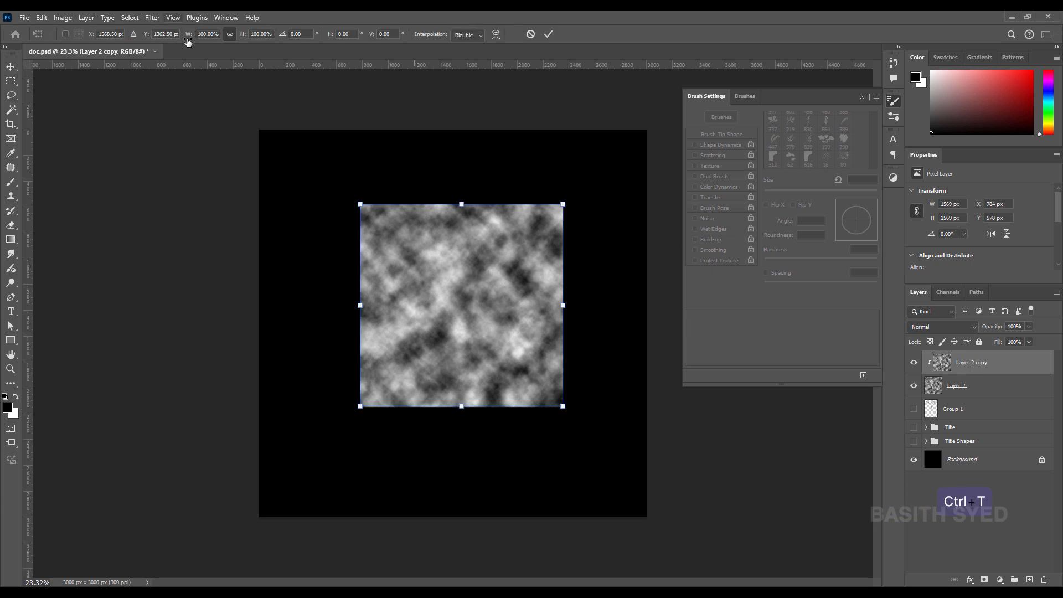
left_click_drag(188, 32, 228, 43)
left_click_drag(645, 125, 653, 327)
left_click(549, 34)
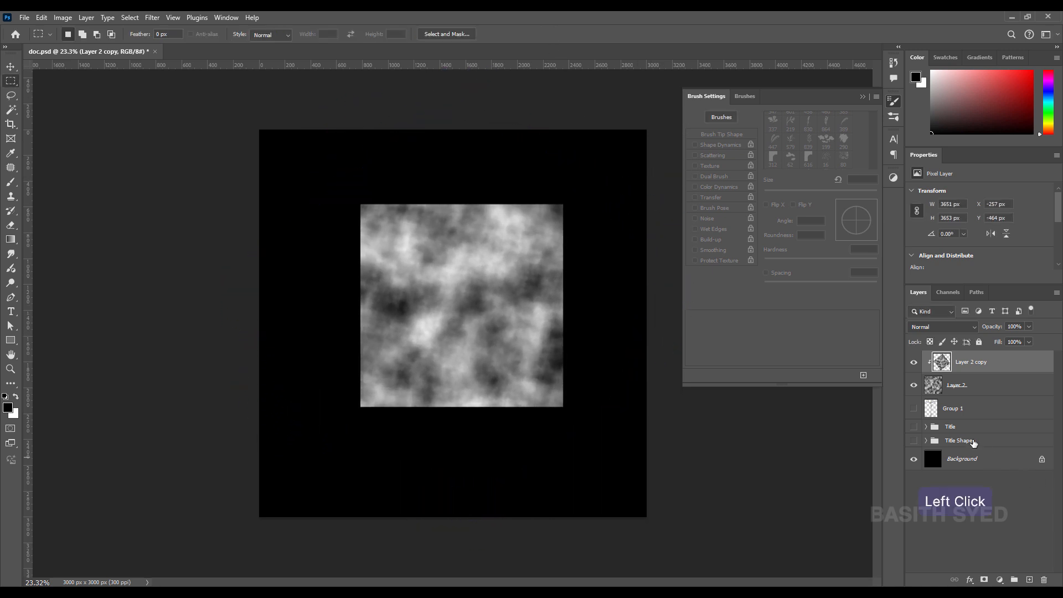
left_click(955, 326)
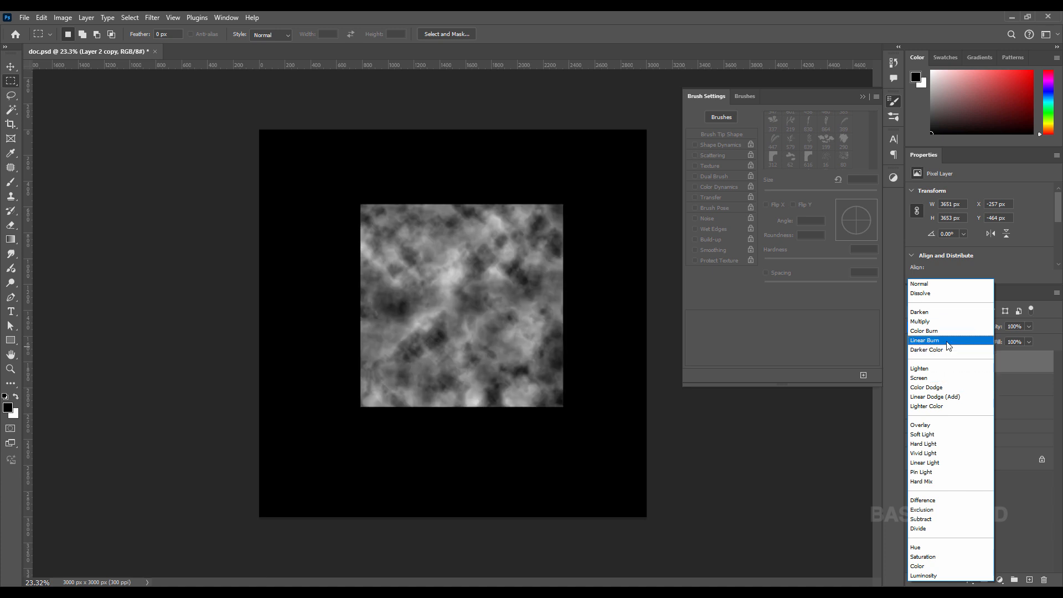
left_click(952, 429)
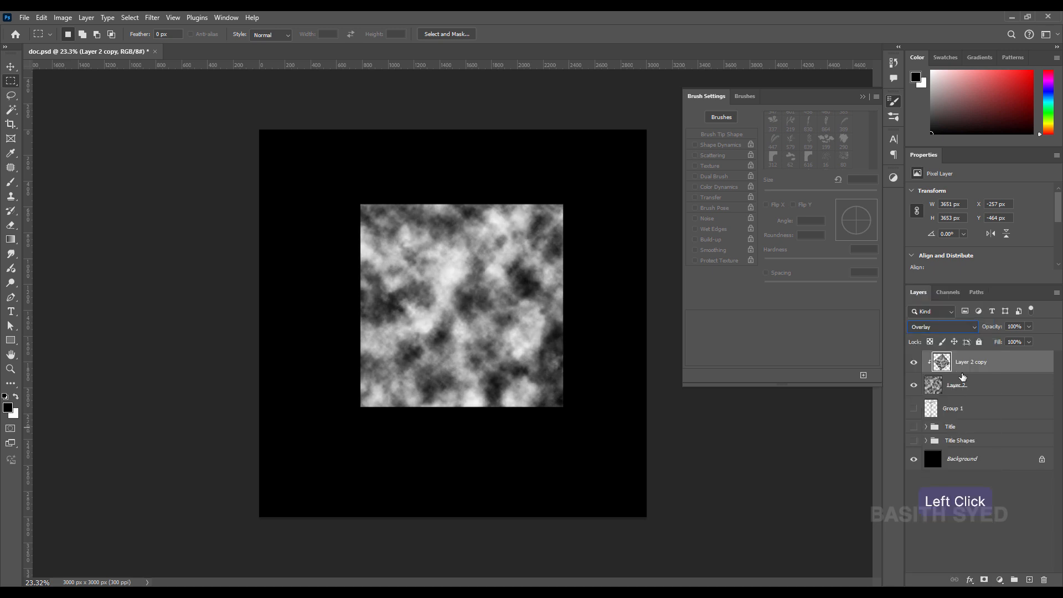
Step: Apply Levels to Layer 2 with a midtone value of 1.27 and output levels of 73 to 149
left_click(983, 386)
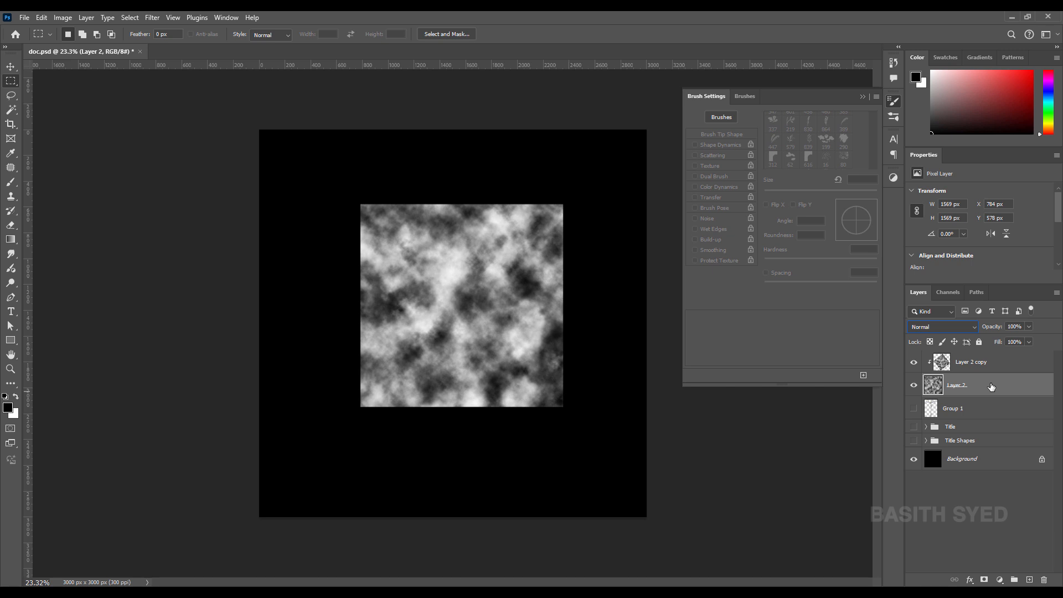
key("ctrl+l")
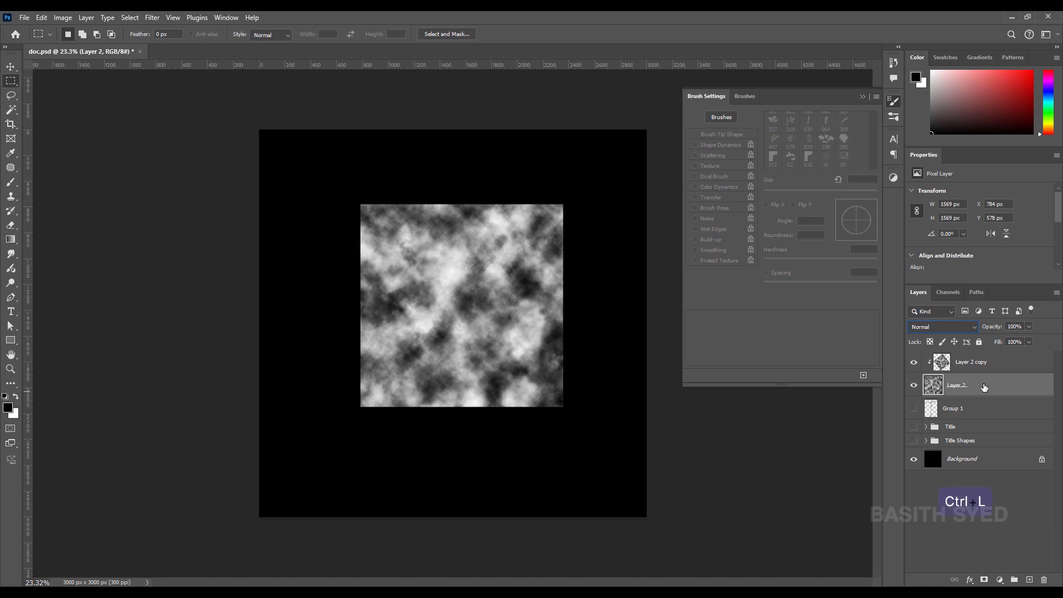
key("ctrl")
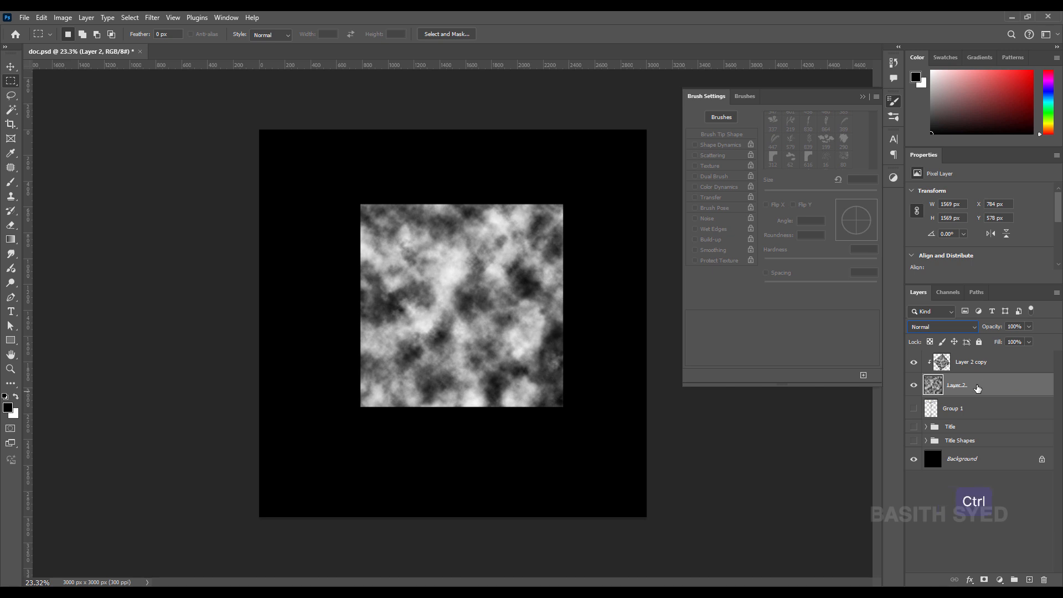
key("ctrl+l")
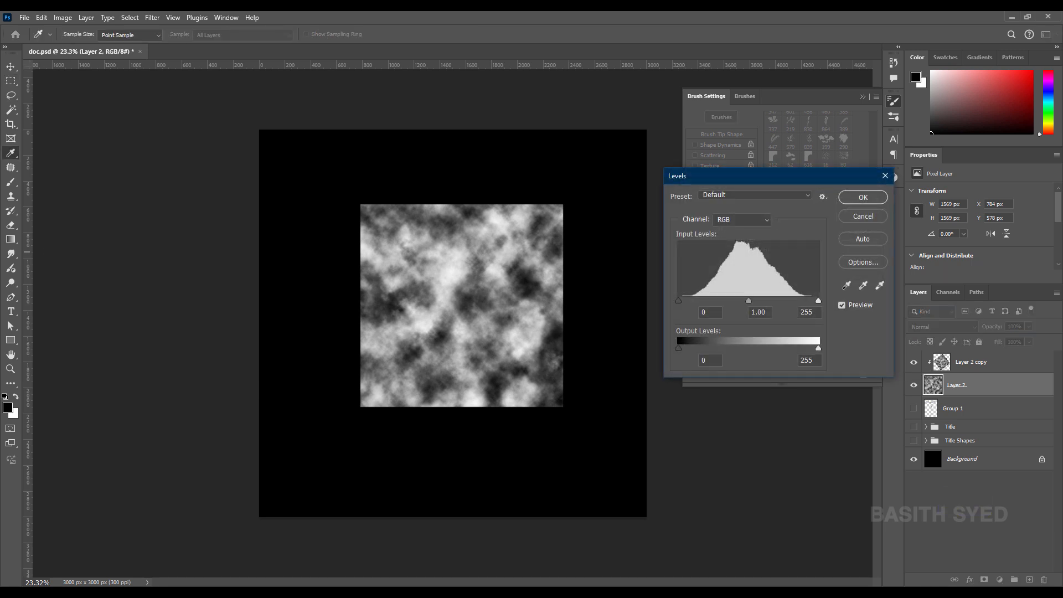
left_click_drag(757, 177, 690, 162)
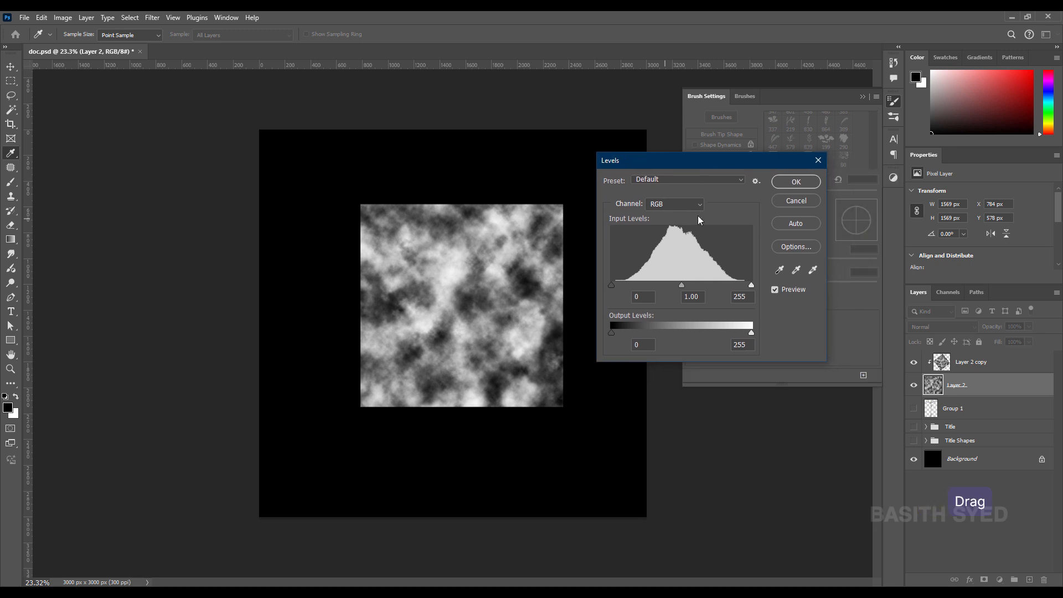
left_click_drag(744, 334, 712, 340)
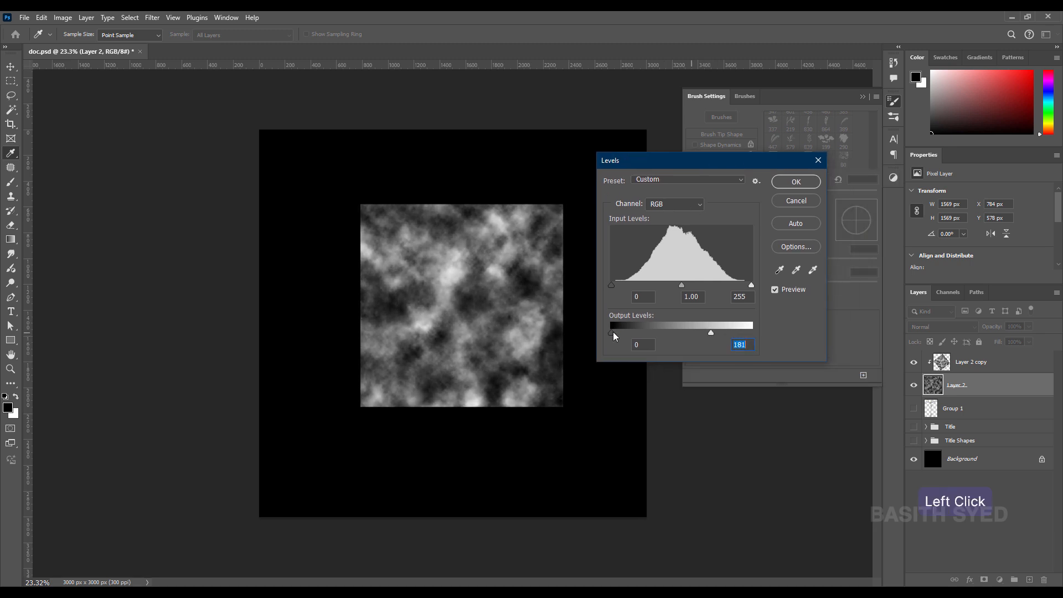
left_click_drag(613, 331, 632, 328)
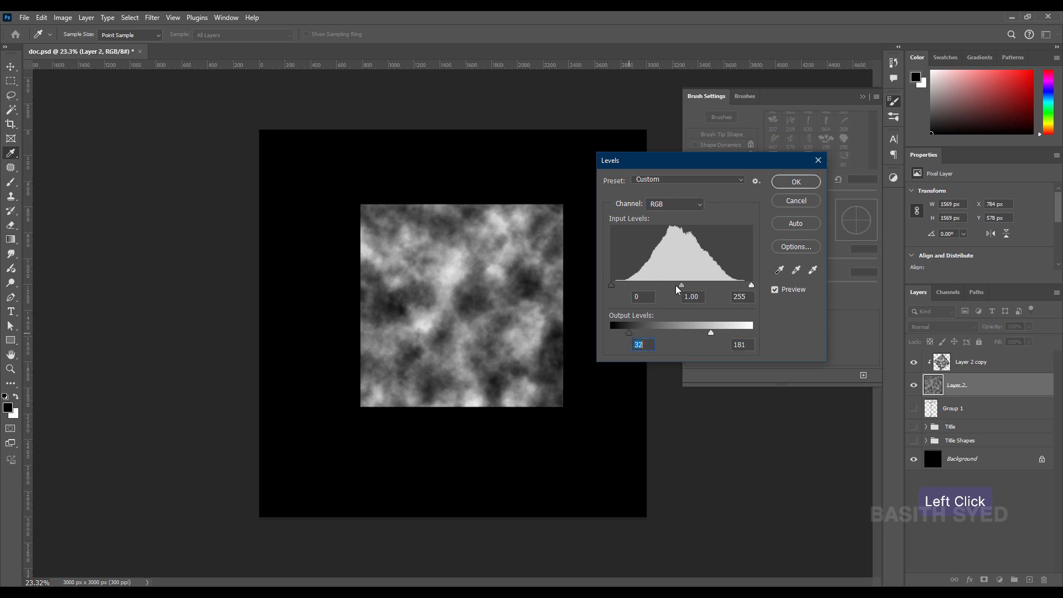
left_click_drag(675, 285, 626, 283)
left_click_drag(707, 334, 644, 328)
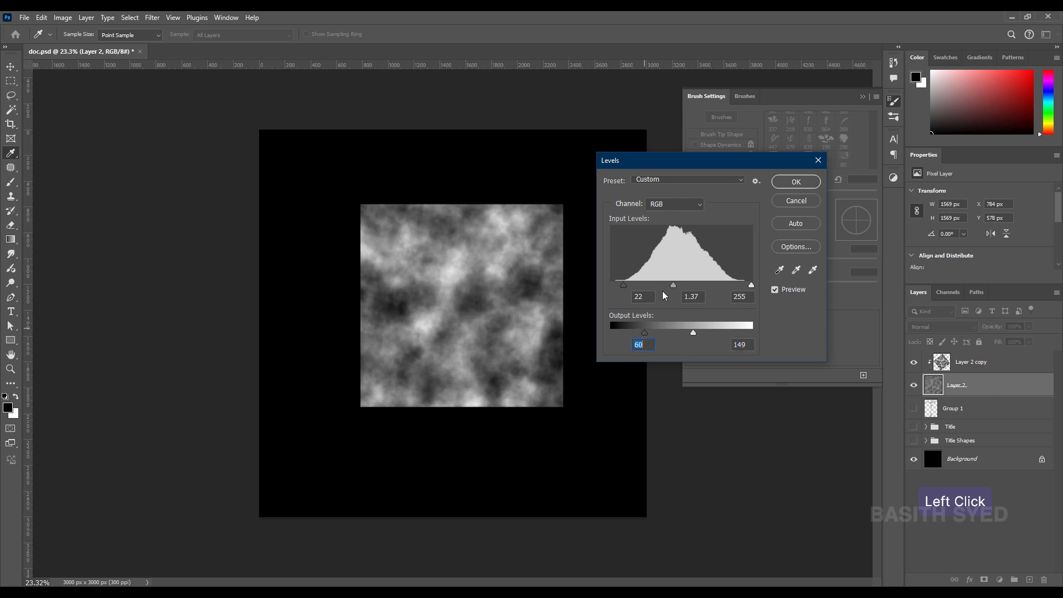
left_click_drag(673, 285, 609, 286)
mouse_move(644, 333)
left_mouse_down()
mouse_move(632, 332)
mouse_move(651, 326)
left_mouse_up()
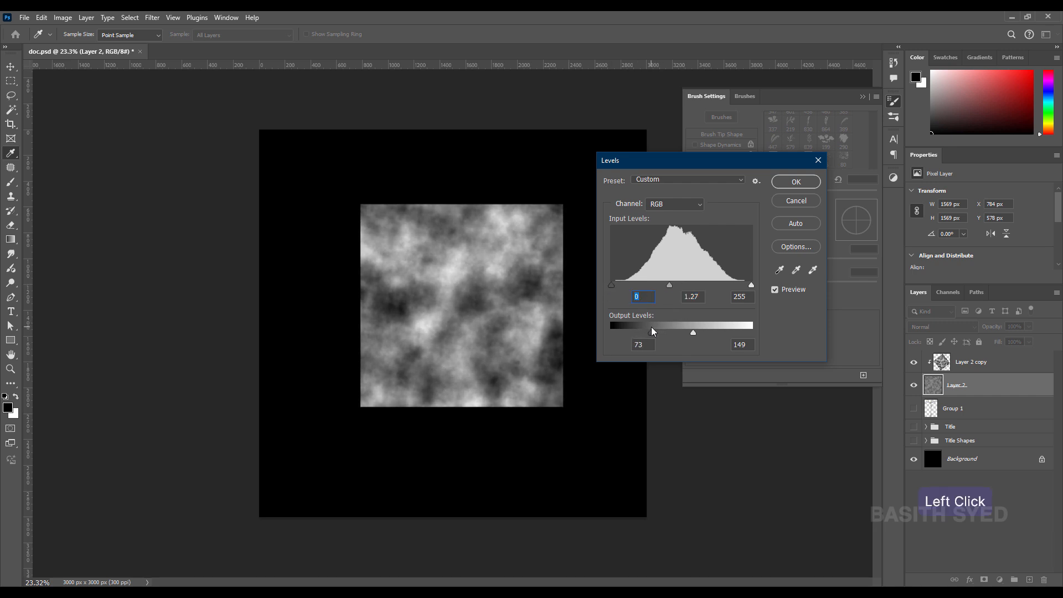
left_click(793, 179)
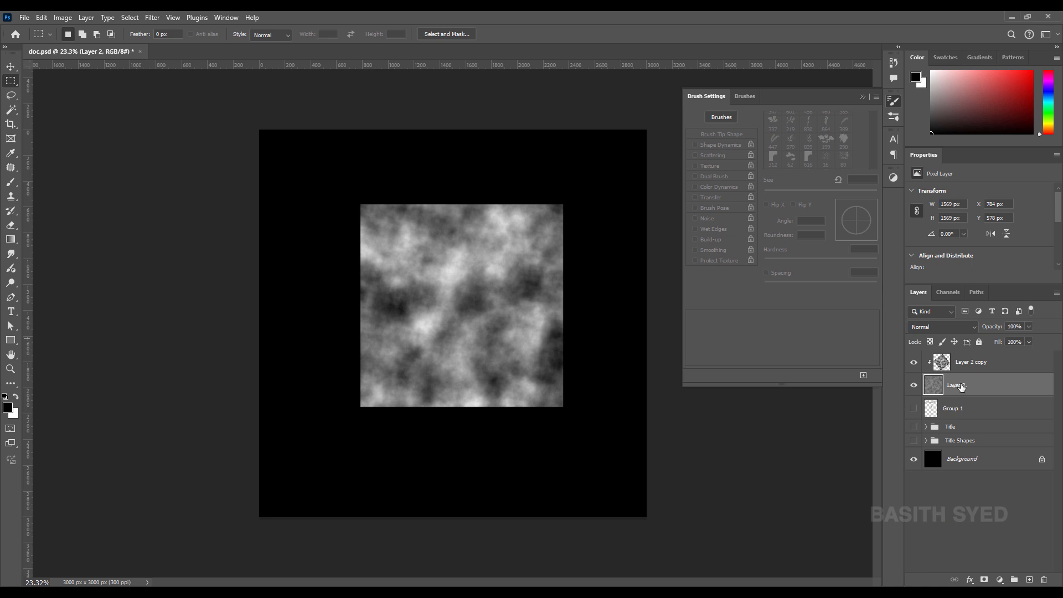
Step: Group Layer 2 with its clipped copy and merge the group into a single clouds layer
left_click(986, 365, "shift")
key("ctrl+g")
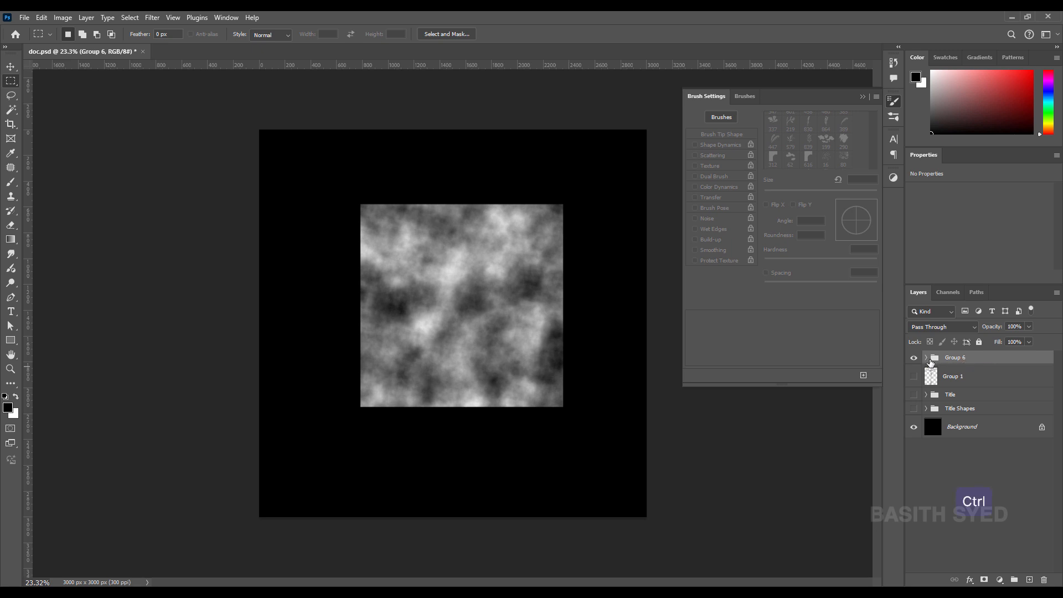
key("ctrl+e")
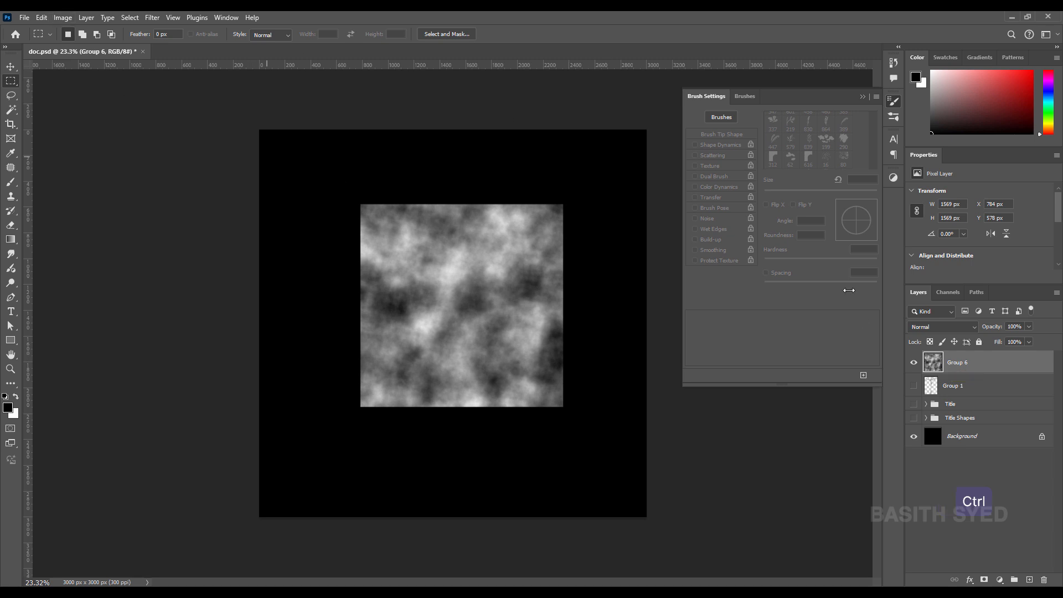
Step: Load the merged clouds layer as a selection, define it as a pattern named Pattern 2, and deselect
left_click(933, 364, "ctrl")
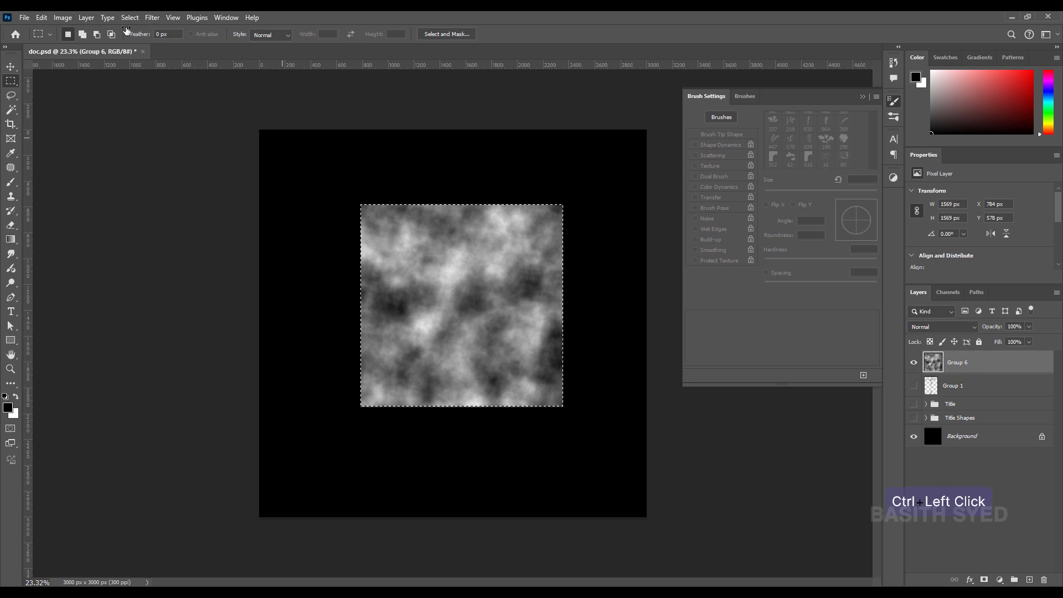
left_click(45, 18)
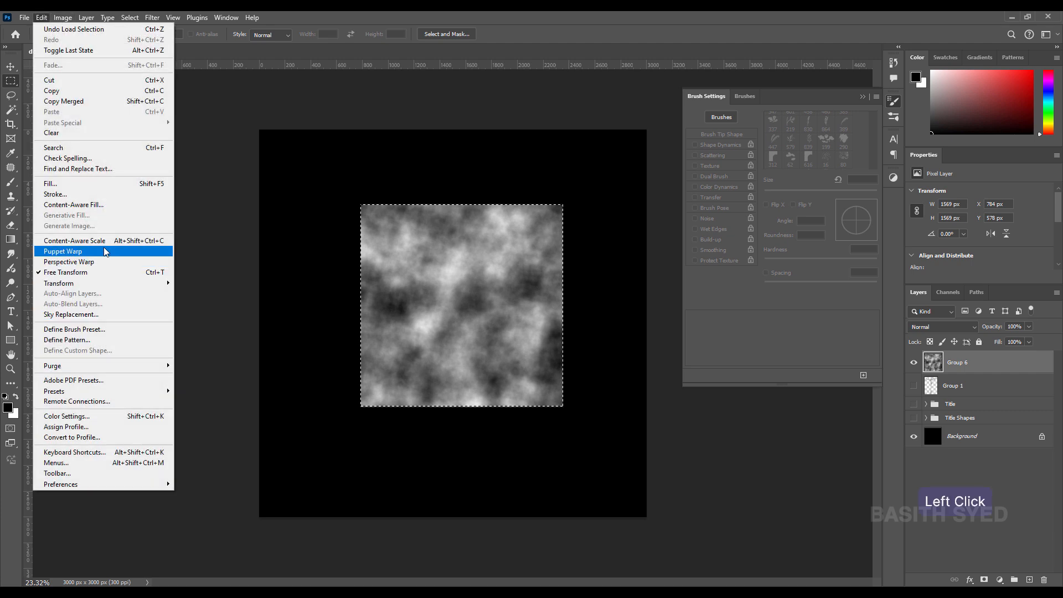
left_click(113, 340)
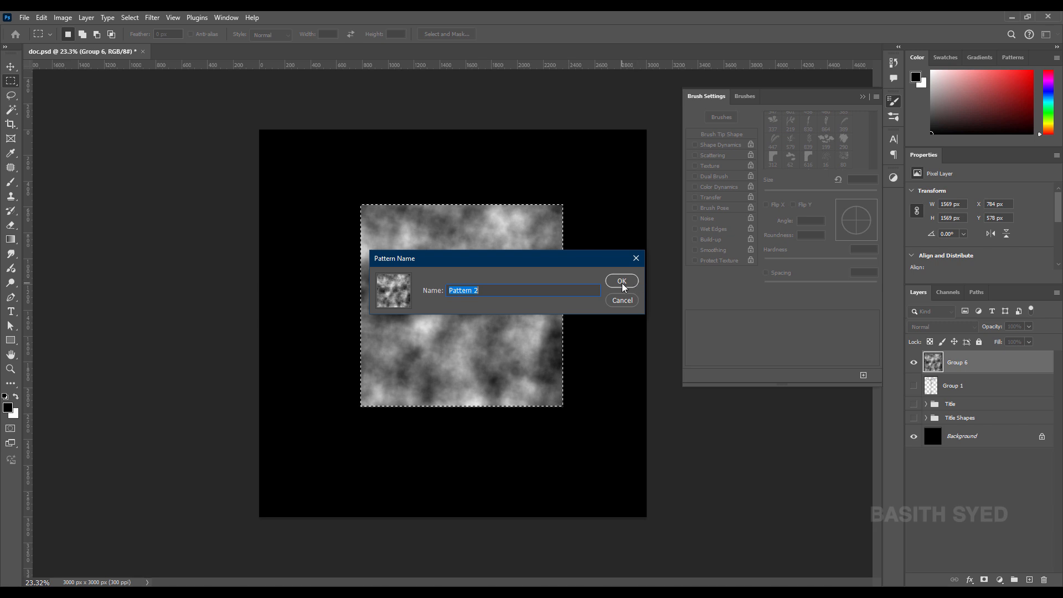
left_click(623, 284)
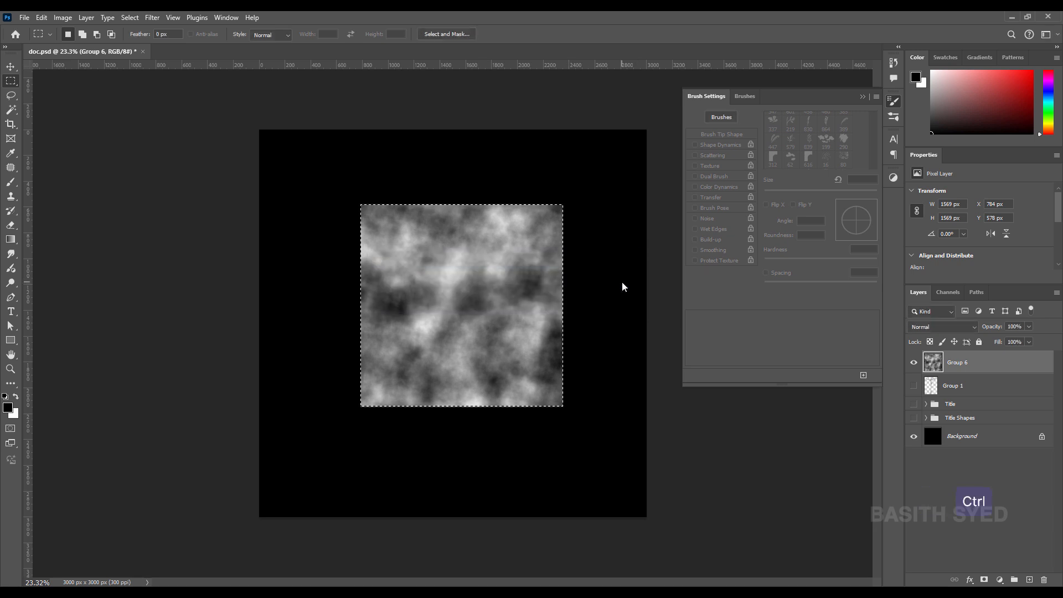
key("ctrl+d")
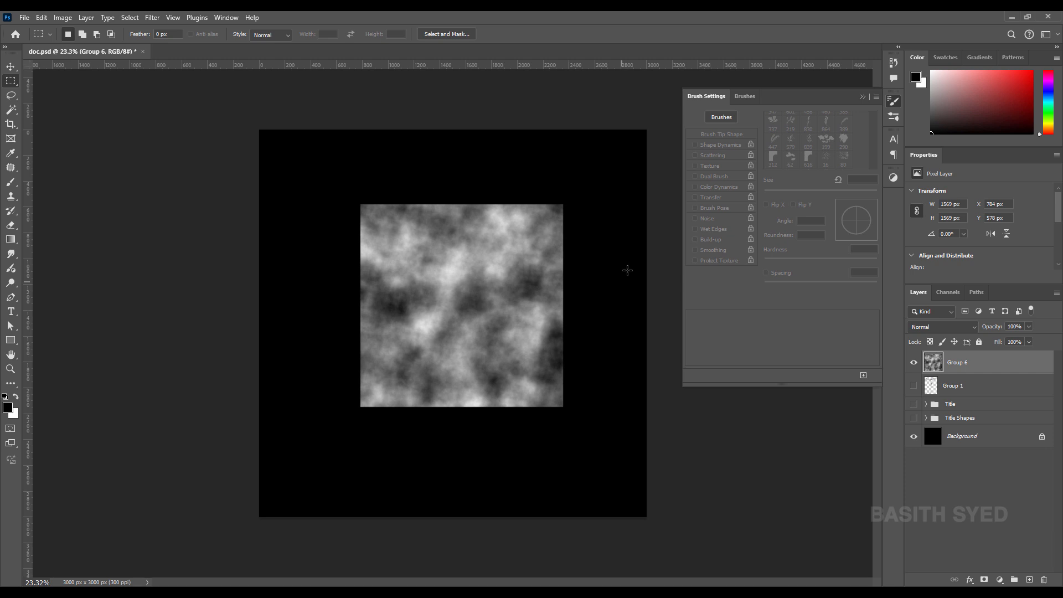
Step: Hide and delete the merged clouds layer, and turn the Title group's visibility back on
left_click(914, 362)
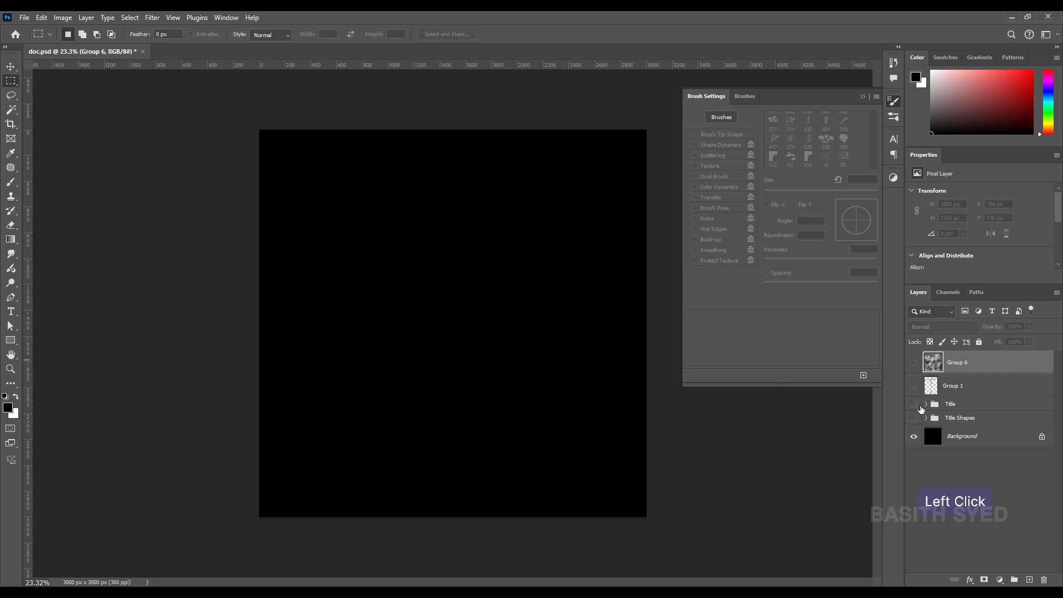
left_click(984, 394)
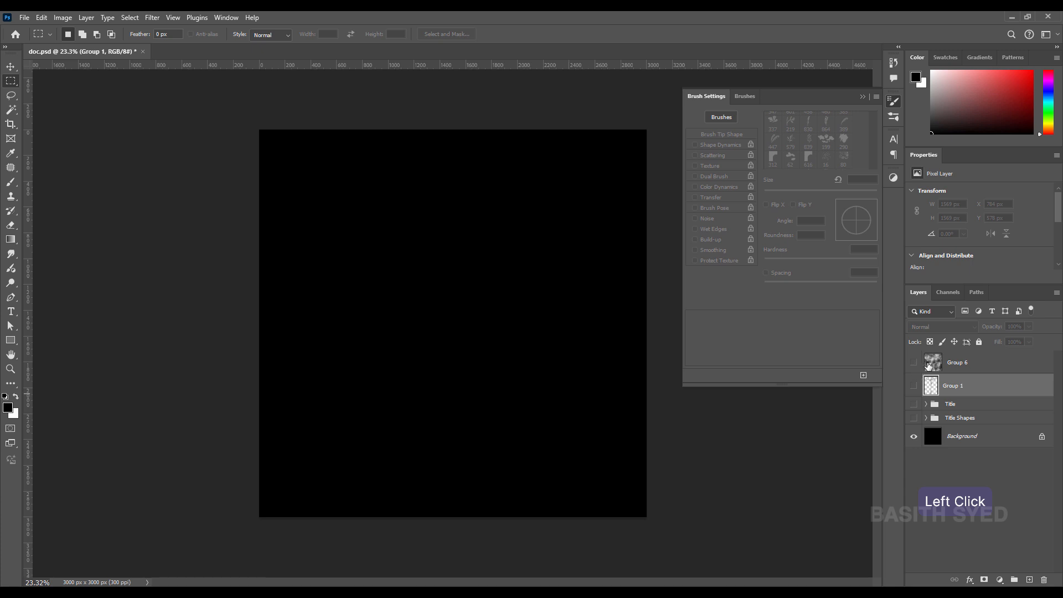
left_click(975, 366)
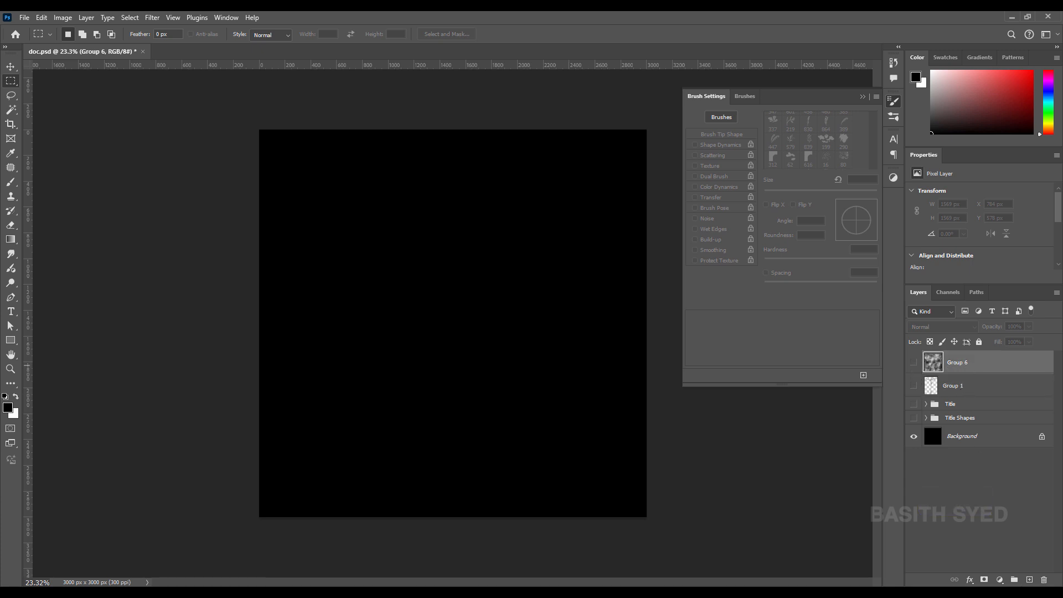
left_click(1044, 579)
left_click(914, 381)
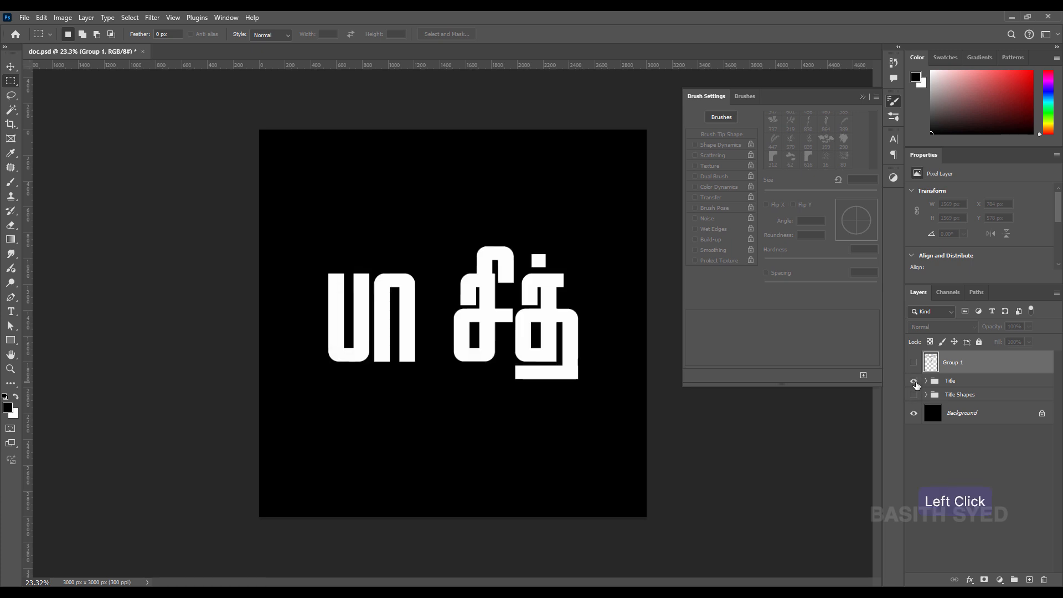
Step: Rename the Group 1 layer to Dc and briefly toggle the visibility of the Title Shapes group
double_click(947, 366)
type("D")
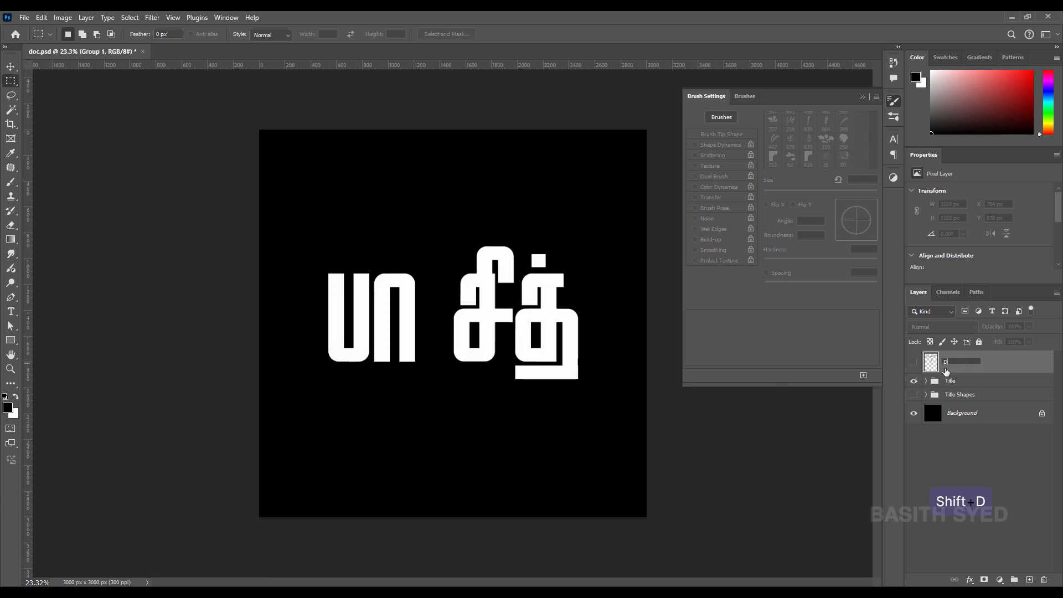
type("c")
key("Return")
left_click(914, 395)
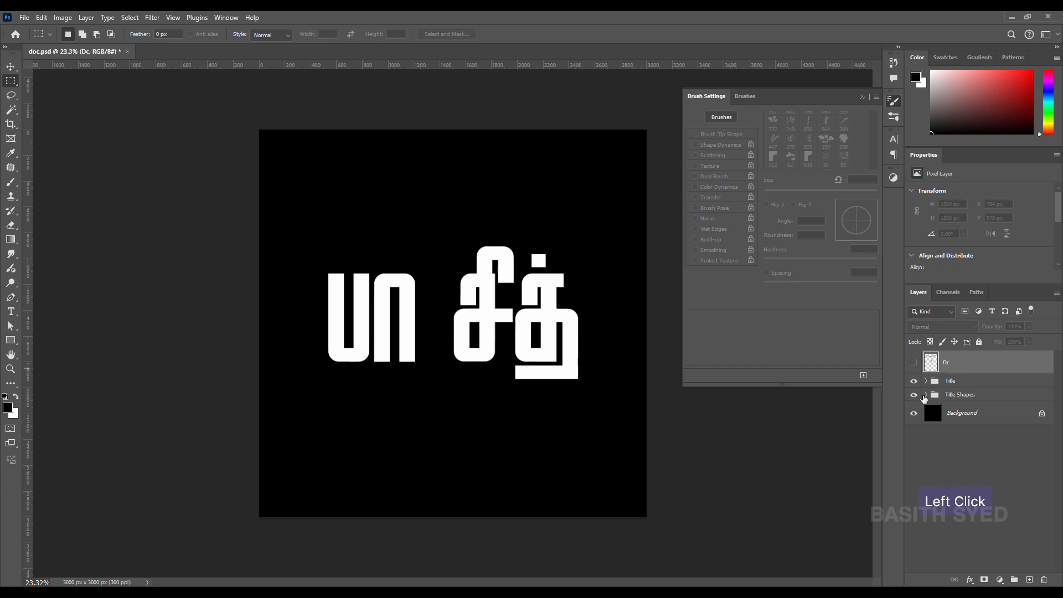
left_click(914, 395)
Step: Add a Pattern Overlay to the Title group using the newly defined clouds pattern
left_click(1033, 382)
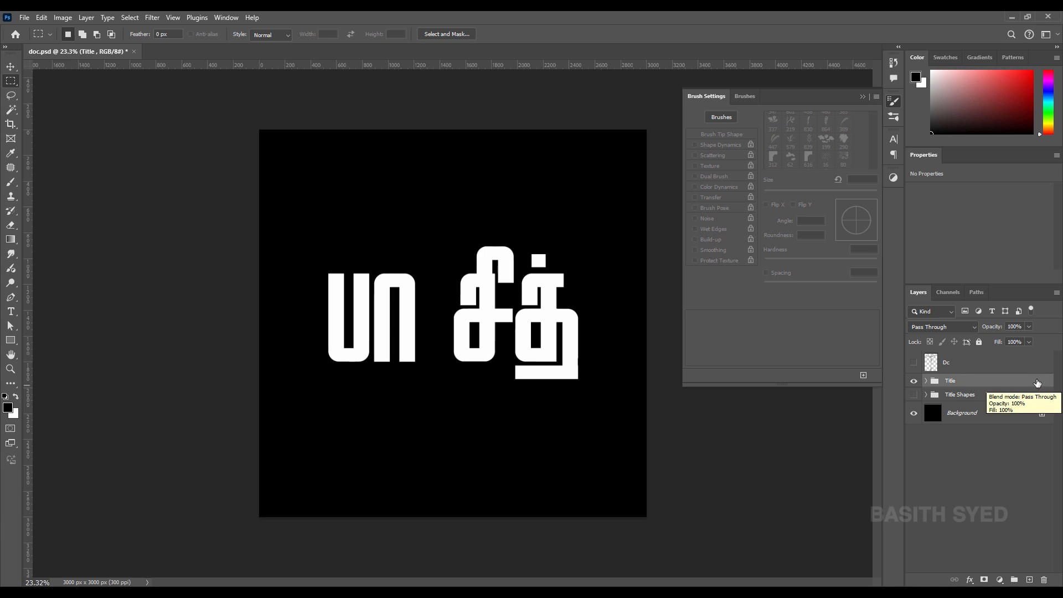
left_click(1038, 383)
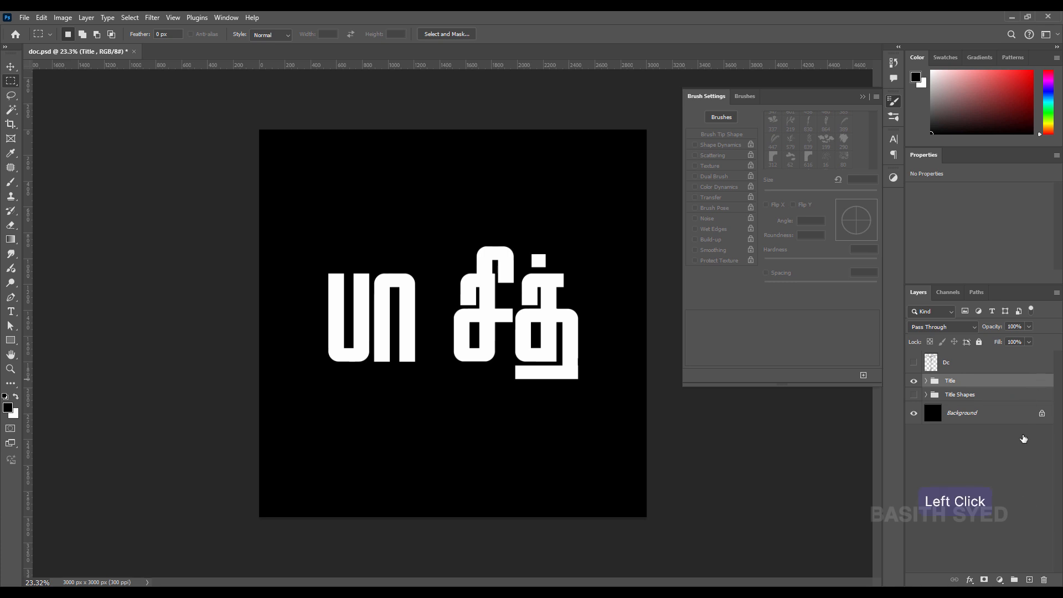
double_click(1037, 383)
left_click_drag(795, 106, 668, 109)
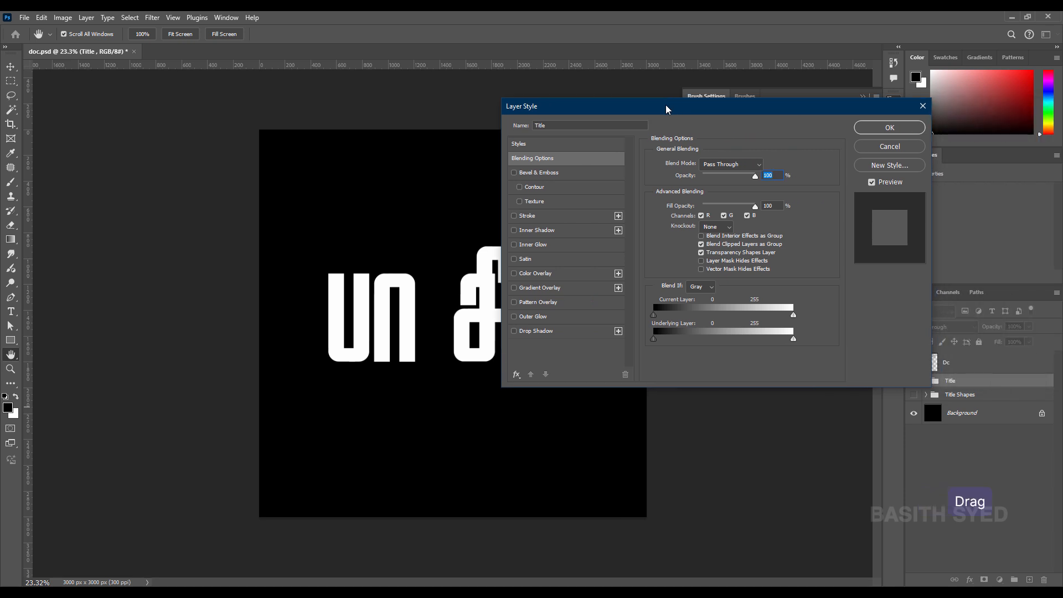
left_click(546, 302)
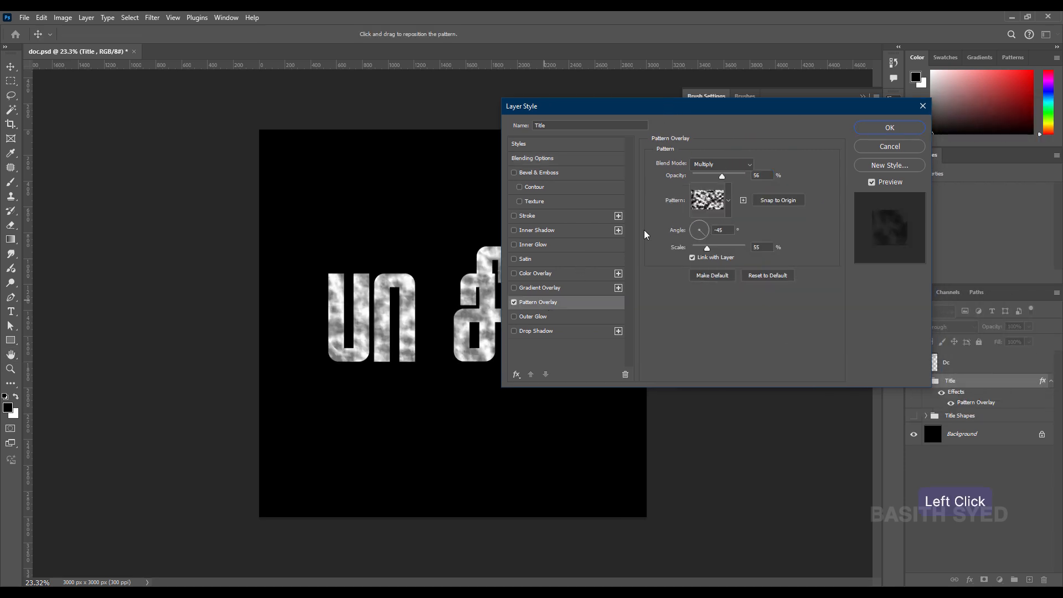
left_click(728, 198)
scroll(699, 367, "down", 3)
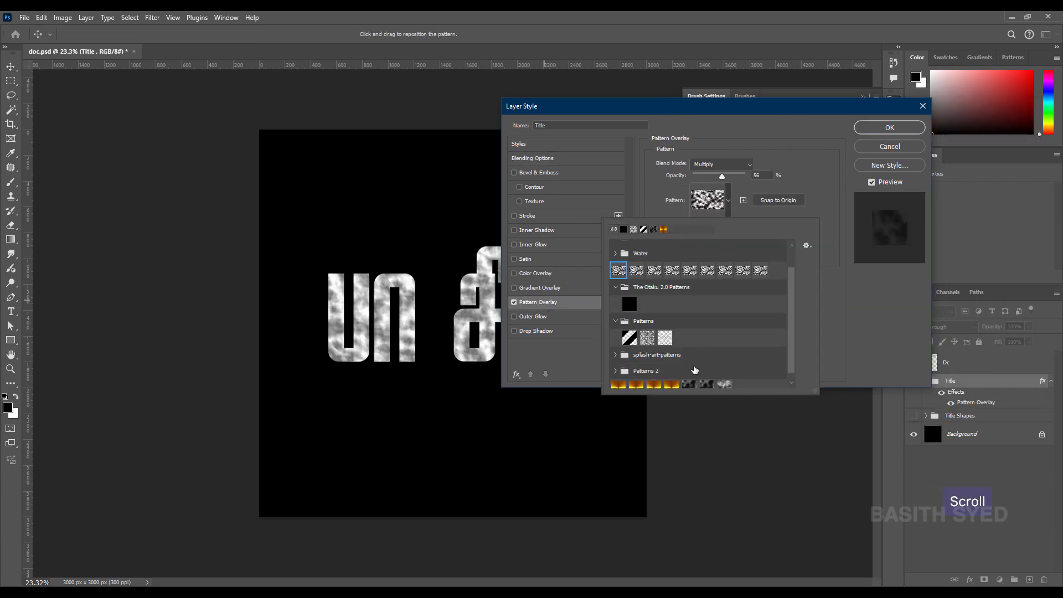
left_click(726, 380)
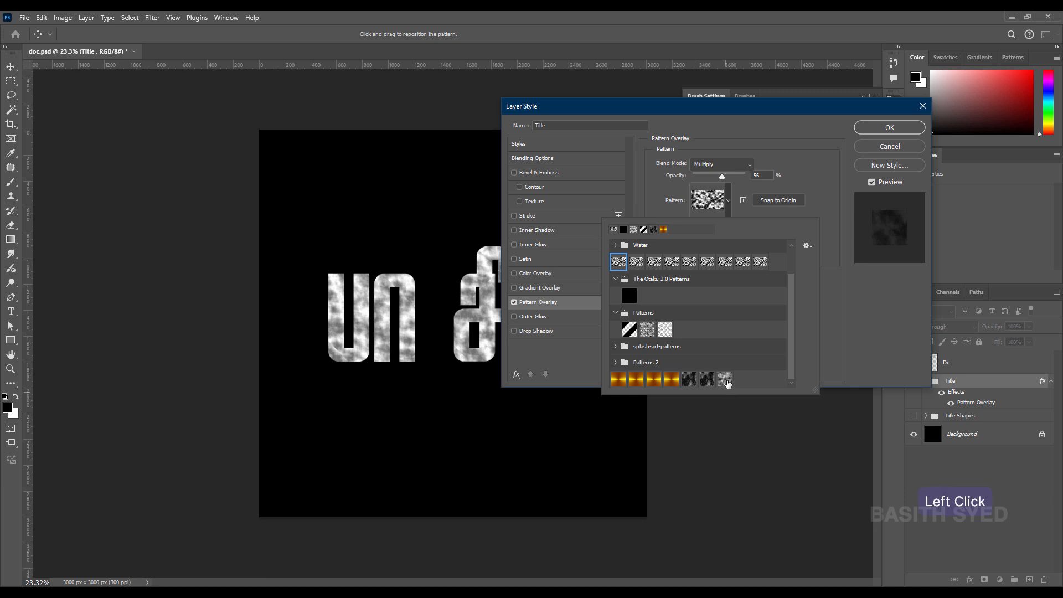
Step: Set the Pattern Overlay to Normal blend mode, 94% opacity, 0° angle and 65% scale
left_click(721, 175)
left_click_drag(721, 176, 742, 175)
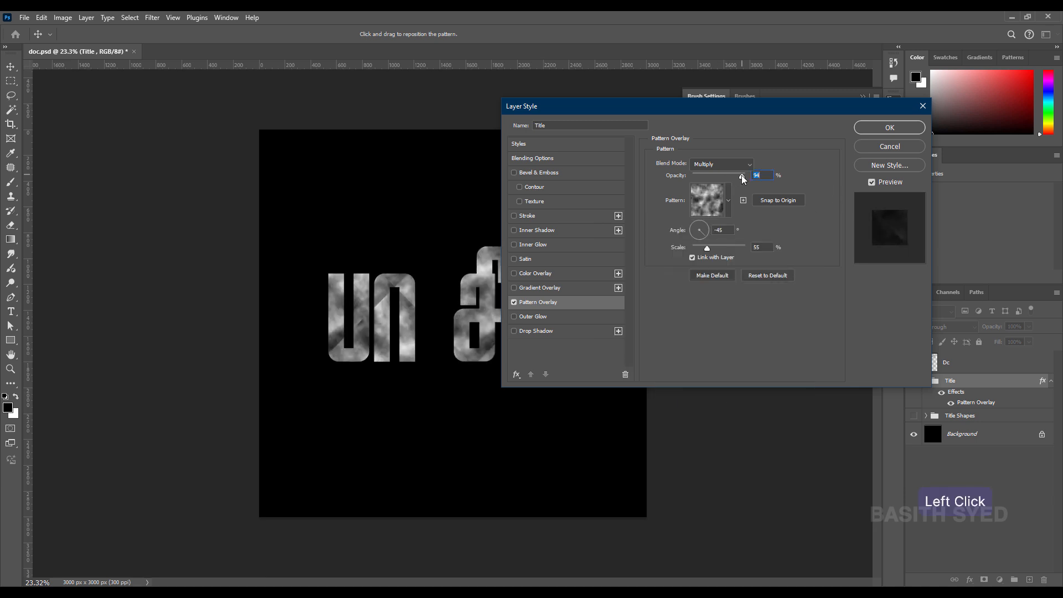
left_click(722, 165)
left_click(718, 176)
left_click(702, 248)
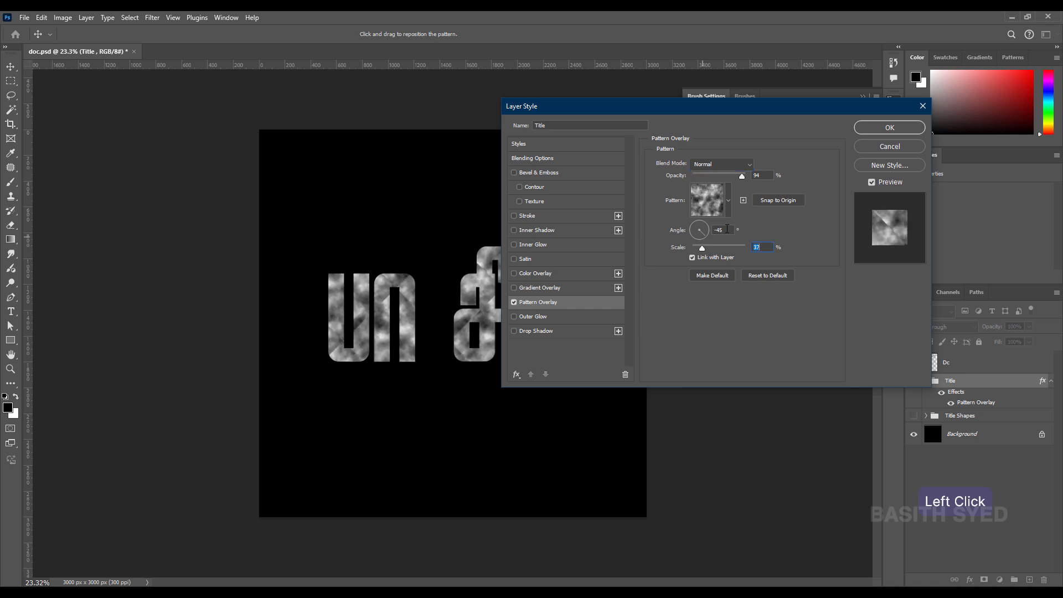
type("0")
left_click_drag(702, 248, 883, 253)
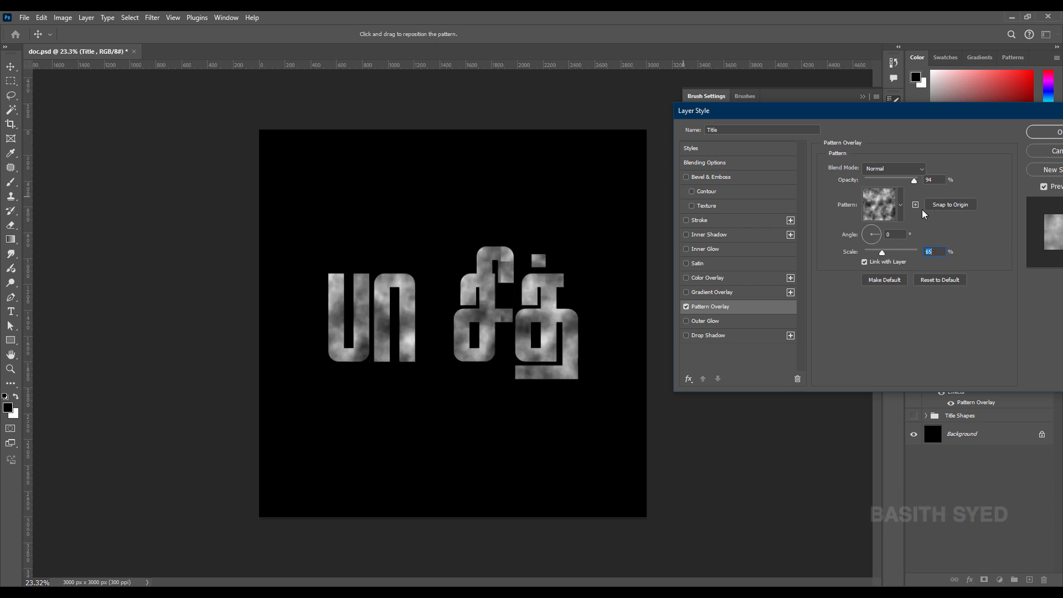
Step: Enable a Gradient Overlay on the Title group and reset its settings to default
left_click(722, 296)
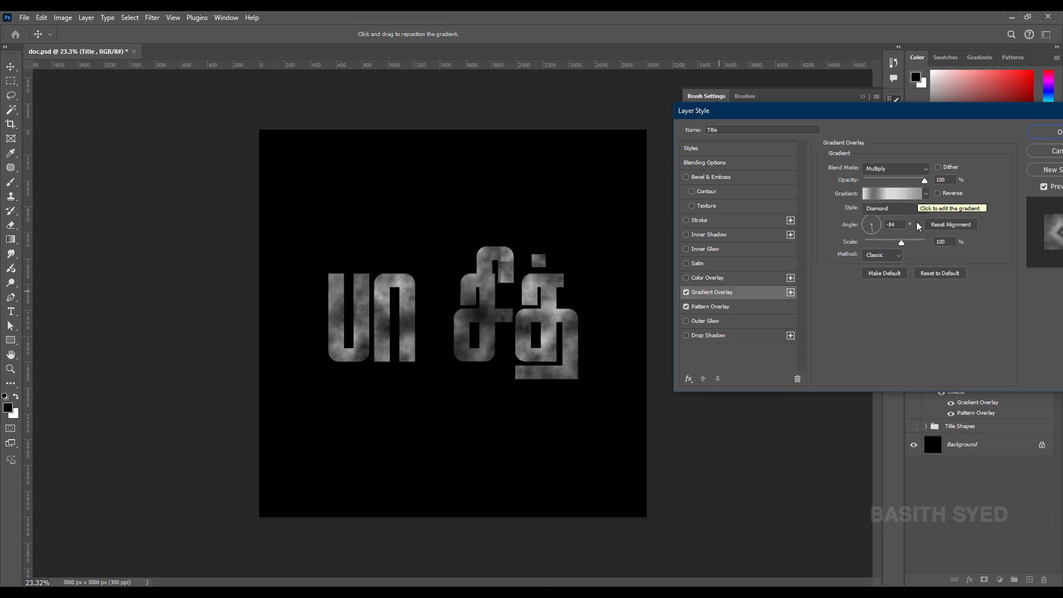
left_click(940, 273)
Step: Add three black colour stops to the overlay's gradient, with the middle one at 56% and the last one at 81%
left_click(872, 192)
left_click_drag(873, 245, 723, 172)
left_click(740, 380)
left_click(850, 380)
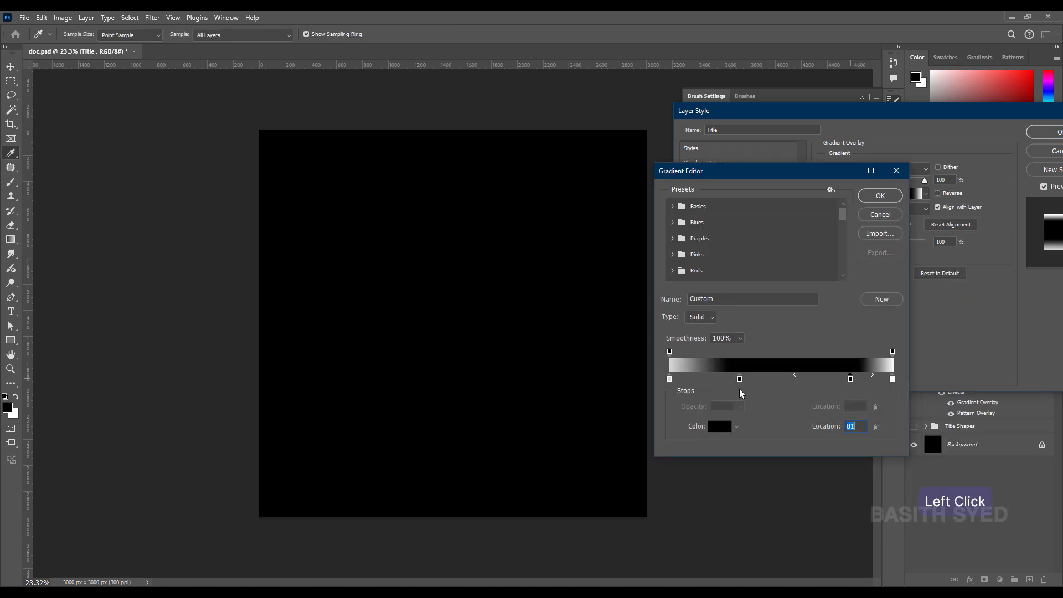
left_click(715, 379)
left_click(795, 379)
left_click_drag(715, 379, 704, 415)
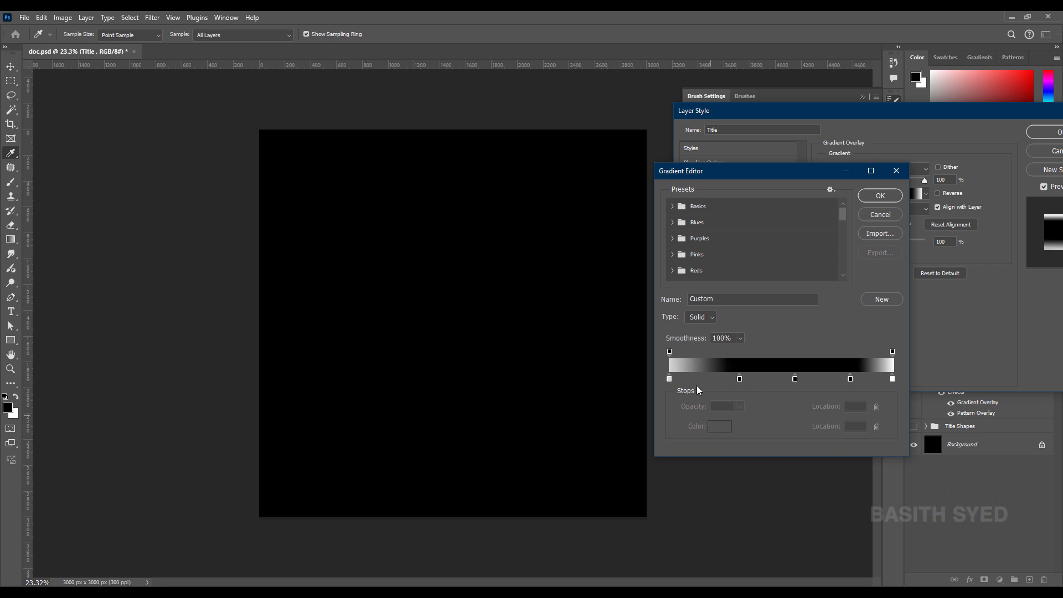
Step: Recolour the first added gradient stop mid grey and the stop at 56% light pinkish grey
left_click(740, 380)
left_click(719, 426)
left_click_drag(696, 232, 676, 180)
left_click(929, 120)
left_click(795, 381)
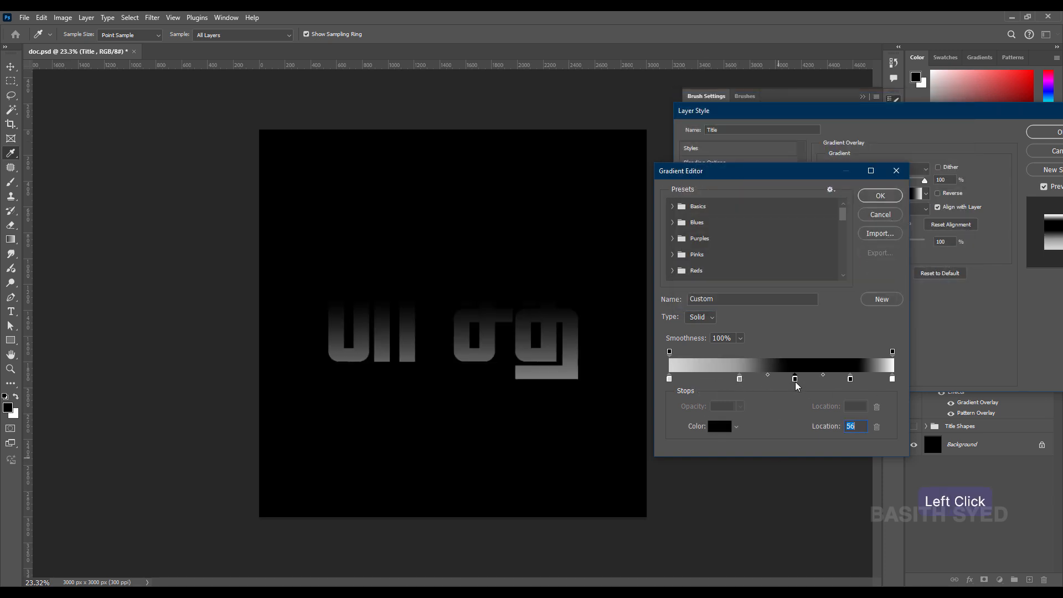
left_click(719, 426)
left_click(931, 119)
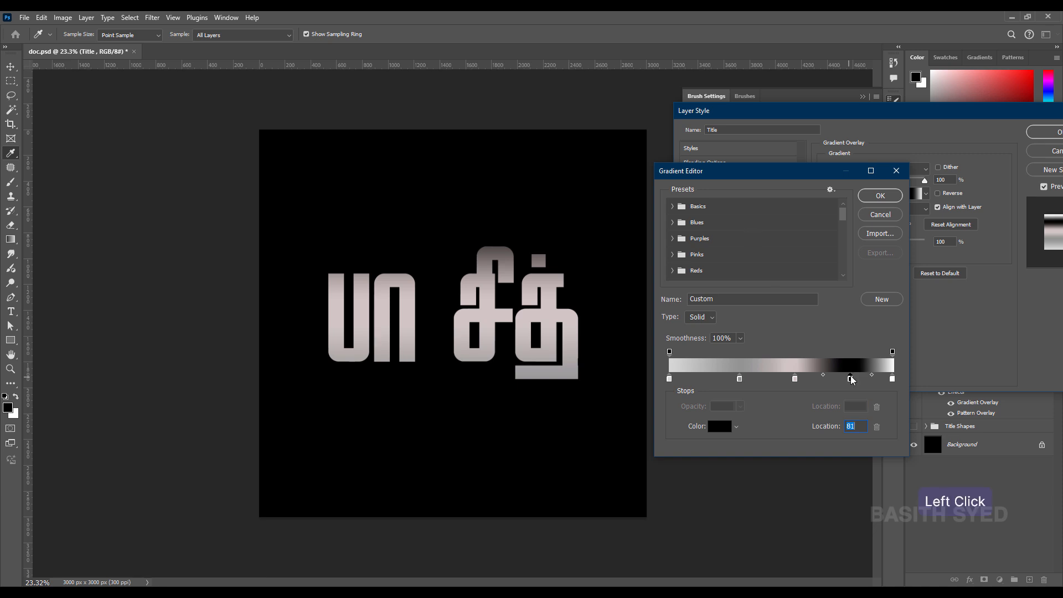
Step: Recolour the gradient stop at 81% to a muted grey-blue
left_click(719, 426)
left_click_drag(699, 180, 700, 167)
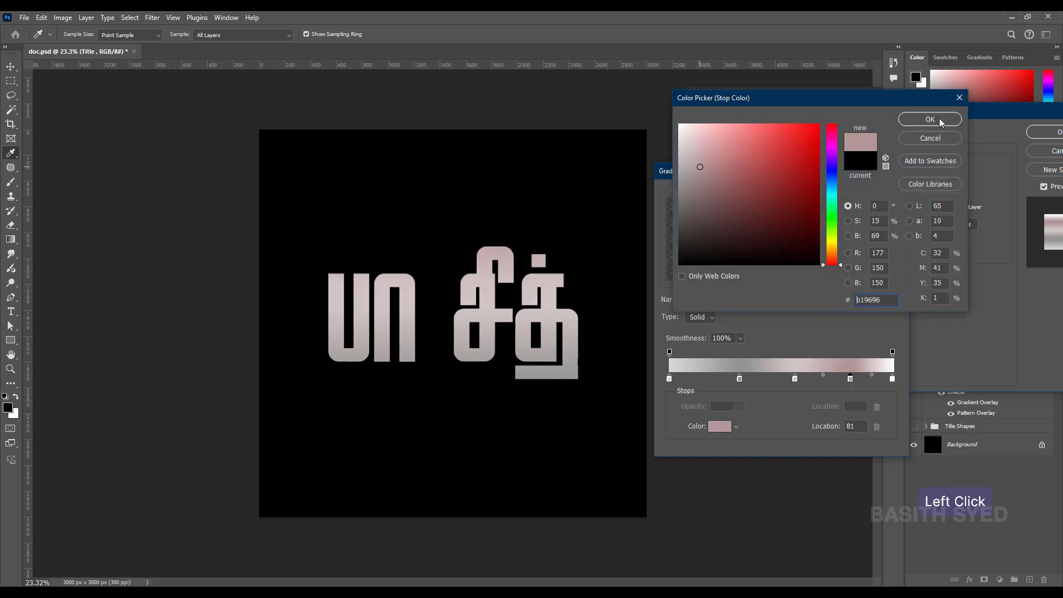
left_click(833, 183)
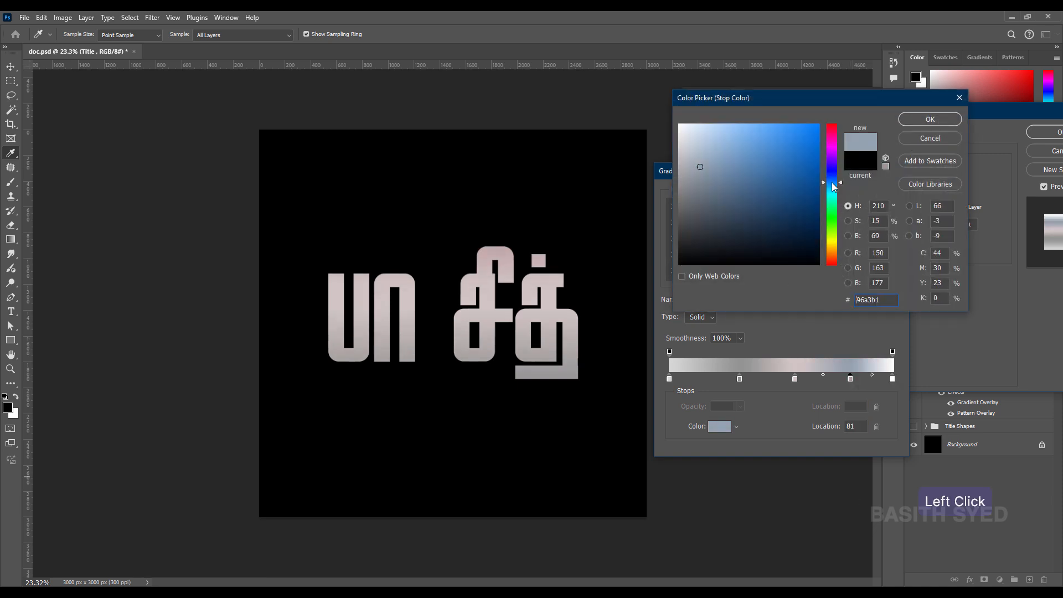
left_click(931, 119)
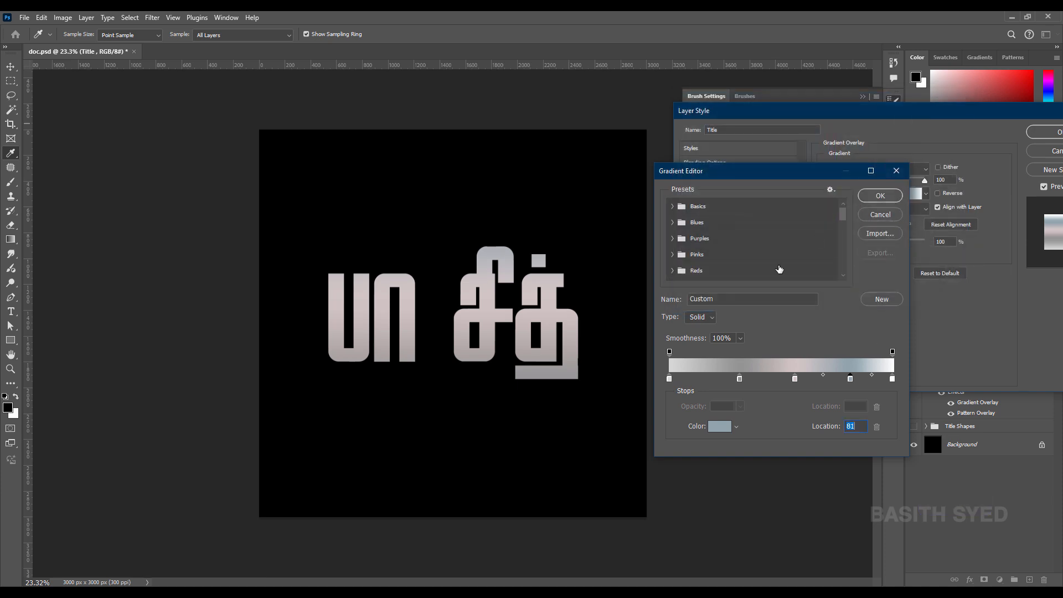
Step: Apply the edited gradient and set the Gradient Overlay's style to Diamond
left_click(880, 195)
left_click(896, 208)
left_click(897, 260)
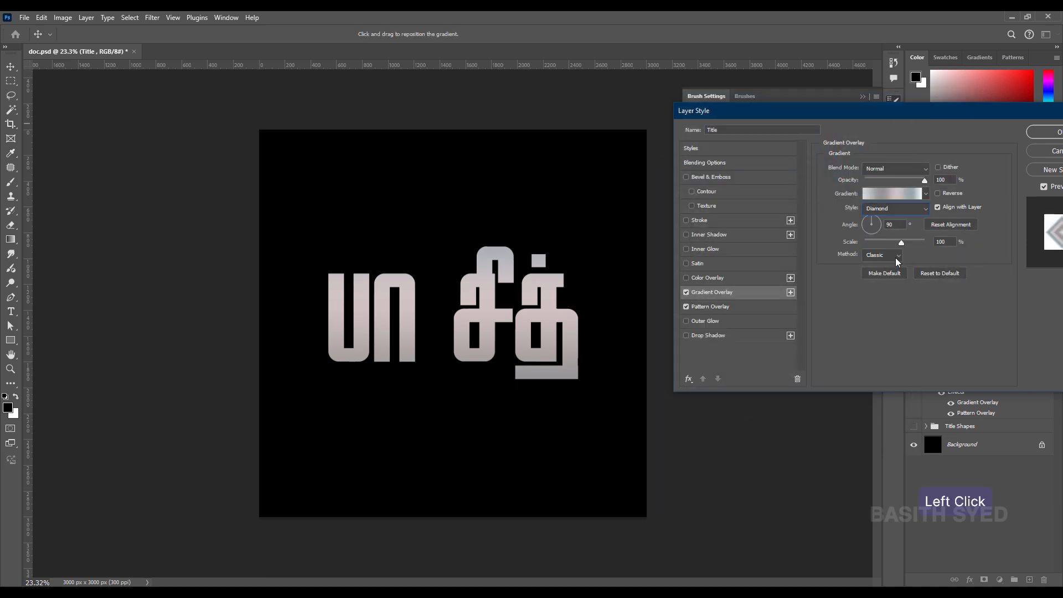
Step: Move the blue gradient stop to 72% and the white end stop to 88%, and recolour the 72% stop light grey d1d2d2
left_click(891, 193)
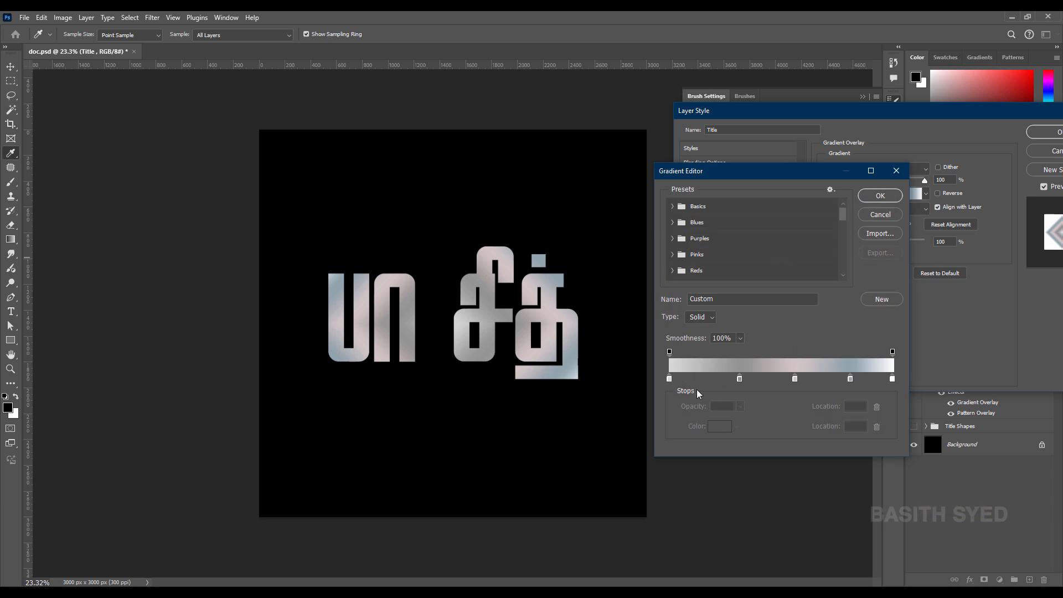
left_click(832, 379)
left_click_drag(893, 380, 867, 380)
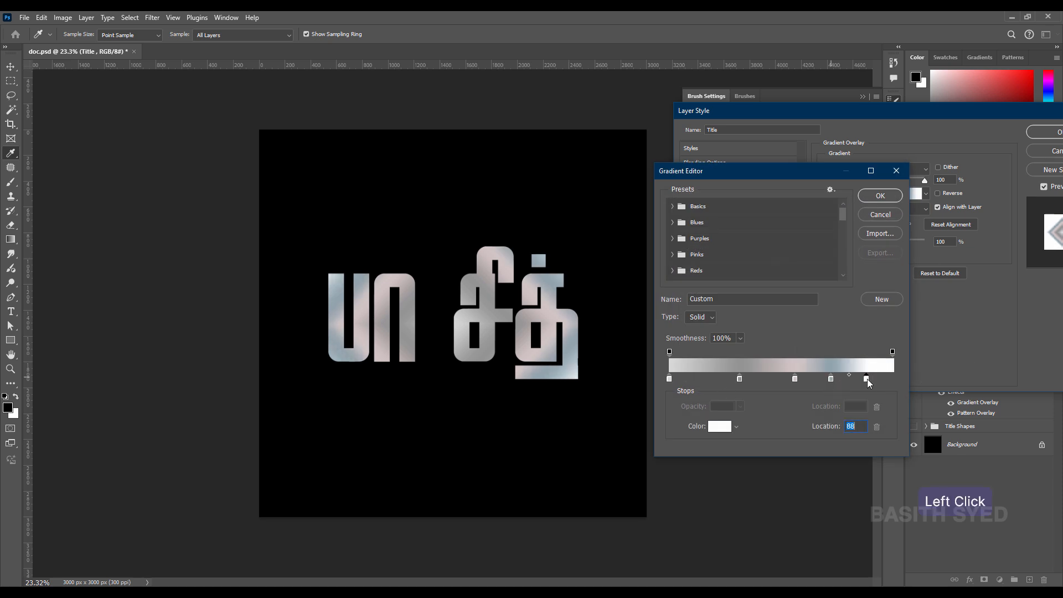
double_click(831, 380)
left_click(680, 147)
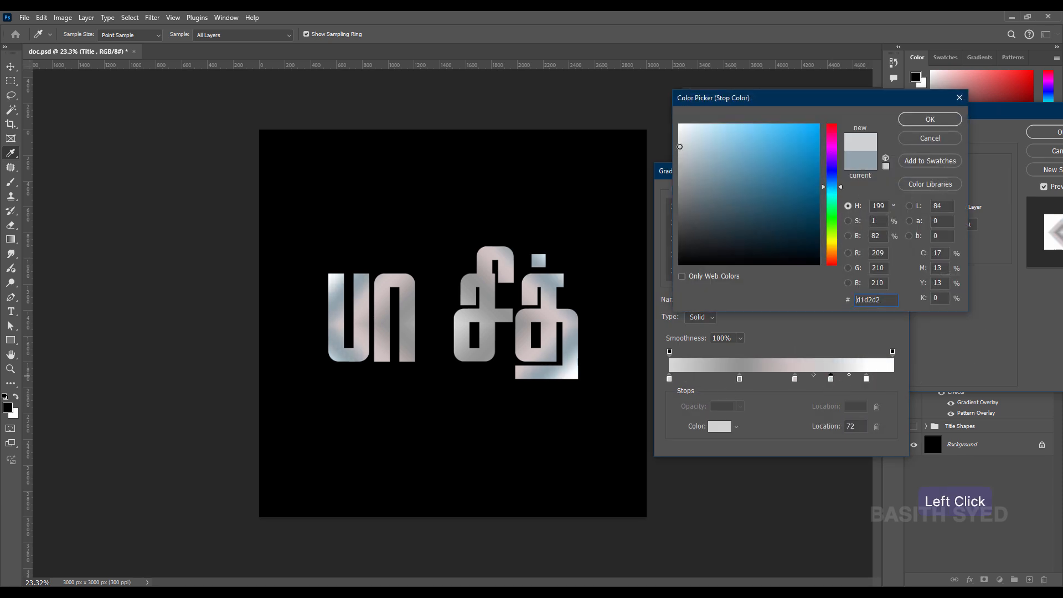
left_click(931, 119)
Step: Apply the gradient edits and set the Gradient Overlay's scale to 110% and angle to -30°
left_click(884, 193)
mouse_move(902, 242)
left_mouse_down()
mouse_move(915, 241)
mouse_move(884, 232)
left_mouse_up()
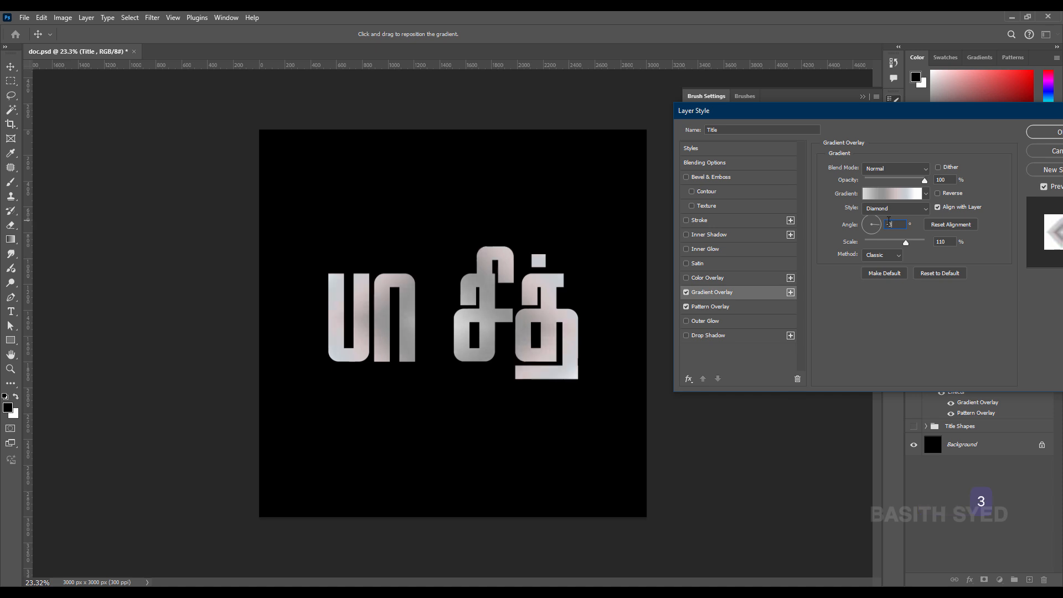
Step: Try the Overlay, Multiply and Hard Light blend modes on the Gradient Overlay
left_click(723, 307)
left_click(895, 168)
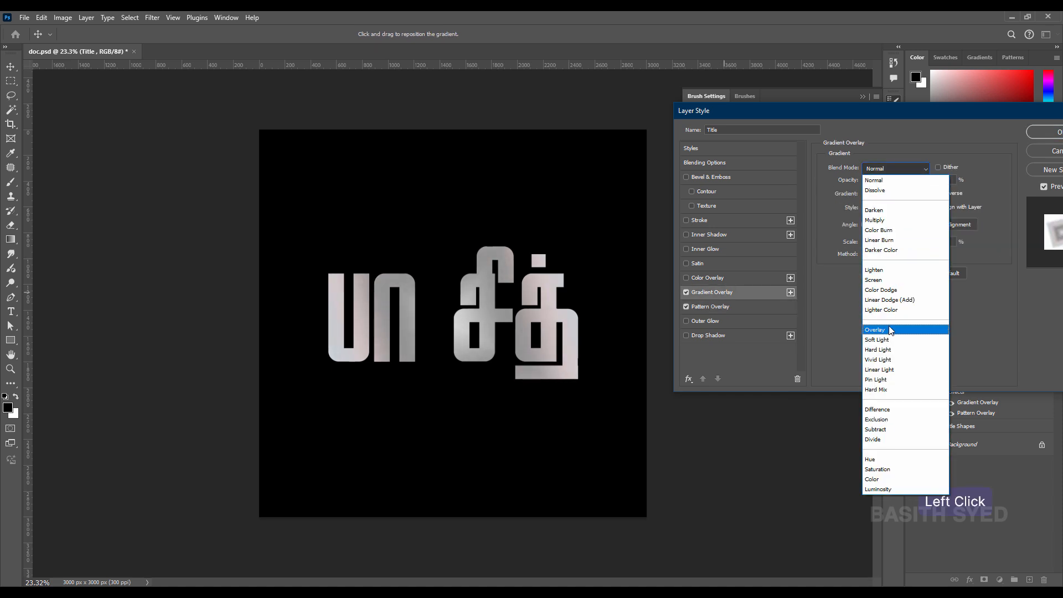
left_click(900, 327)
left_click(898, 169)
left_click(878, 220)
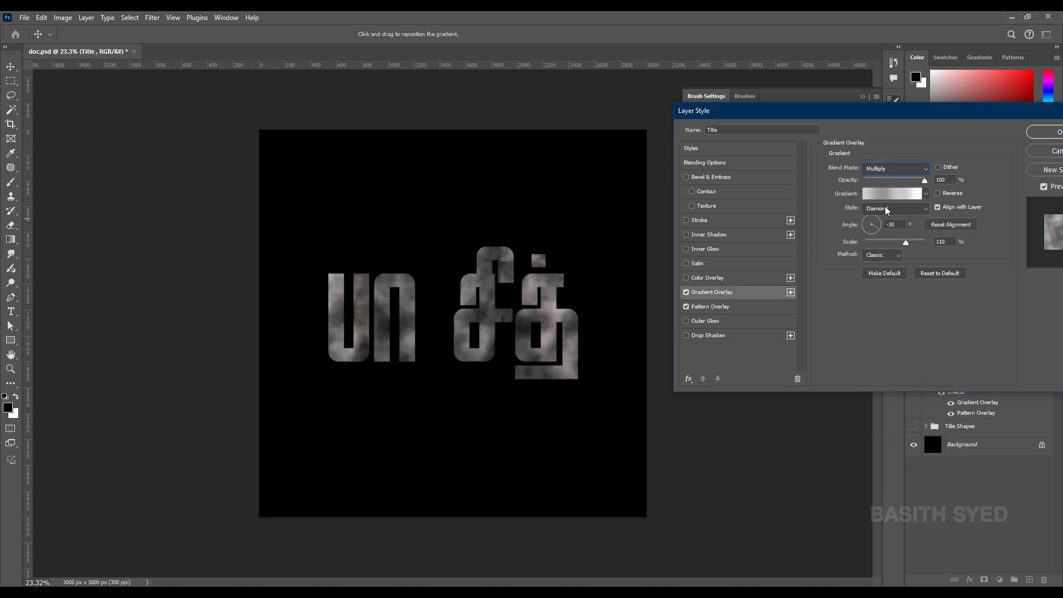
left_click(897, 168)
left_click(898, 351)
Step: Switch the Gradient Overlay's blend mode to Multiply, then Overlay, and back to Normal
left_click(896, 168)
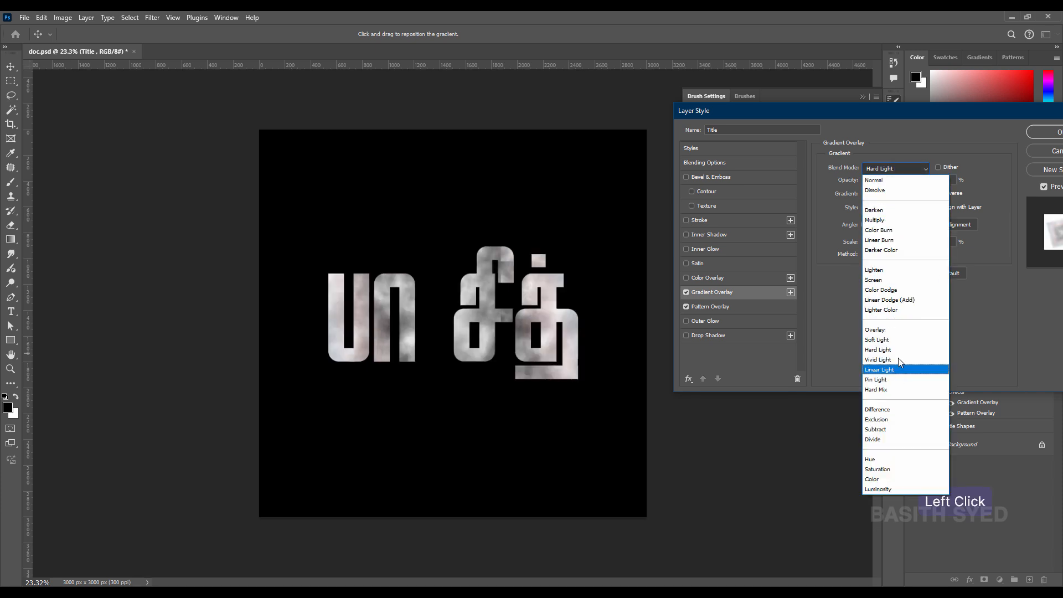
left_click(896, 220)
left_click(896, 168)
left_click(901, 328)
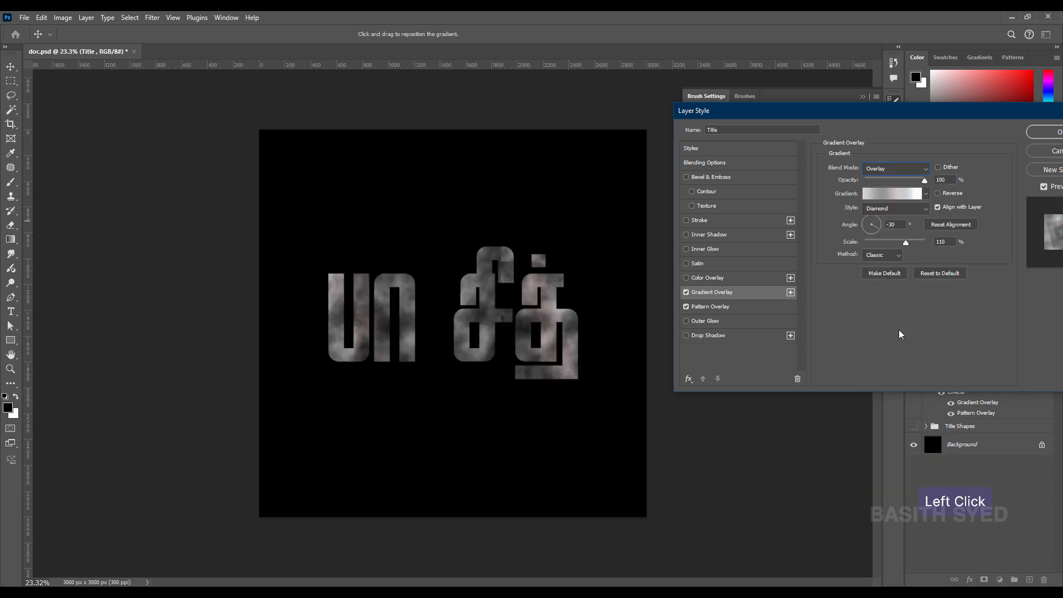
left_click(889, 173)
left_click(888, 181)
Step: Try the Multiply blend mode on the Pattern Overlay
left_click(734, 307)
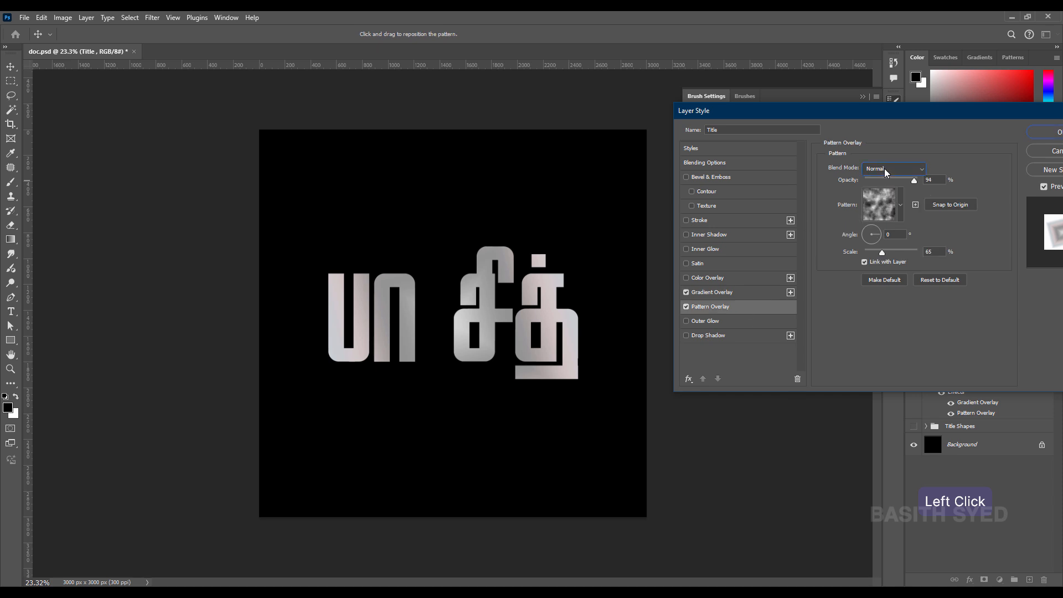
left_click(888, 171)
left_click(884, 220)
Step: Try the Soft Light blend mode on the Gradient Overlay and toggle the effect off and on to compare
left_click(735, 292)
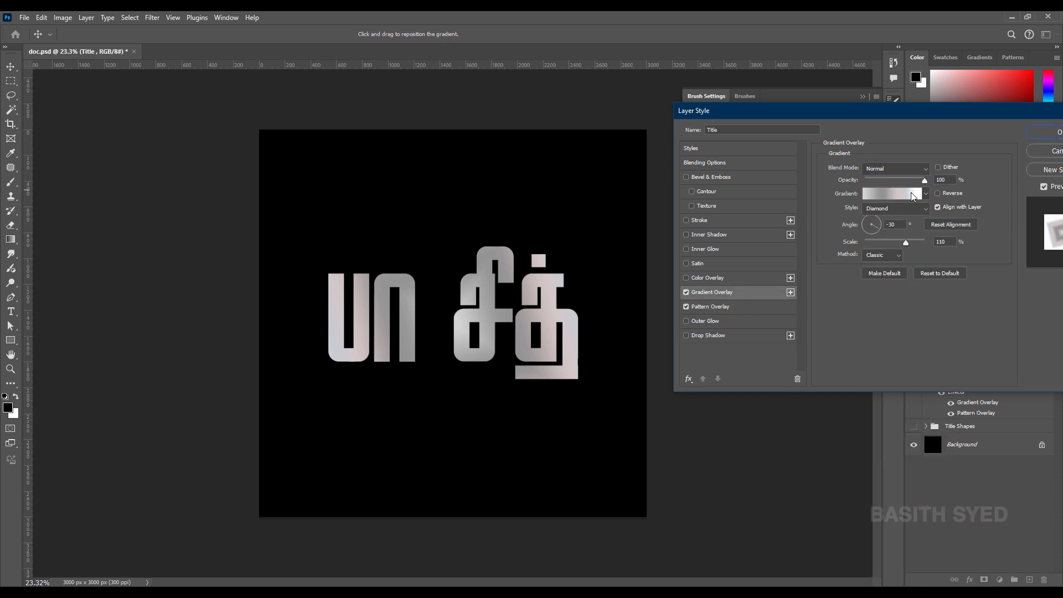
left_click(896, 168)
left_click(892, 333)
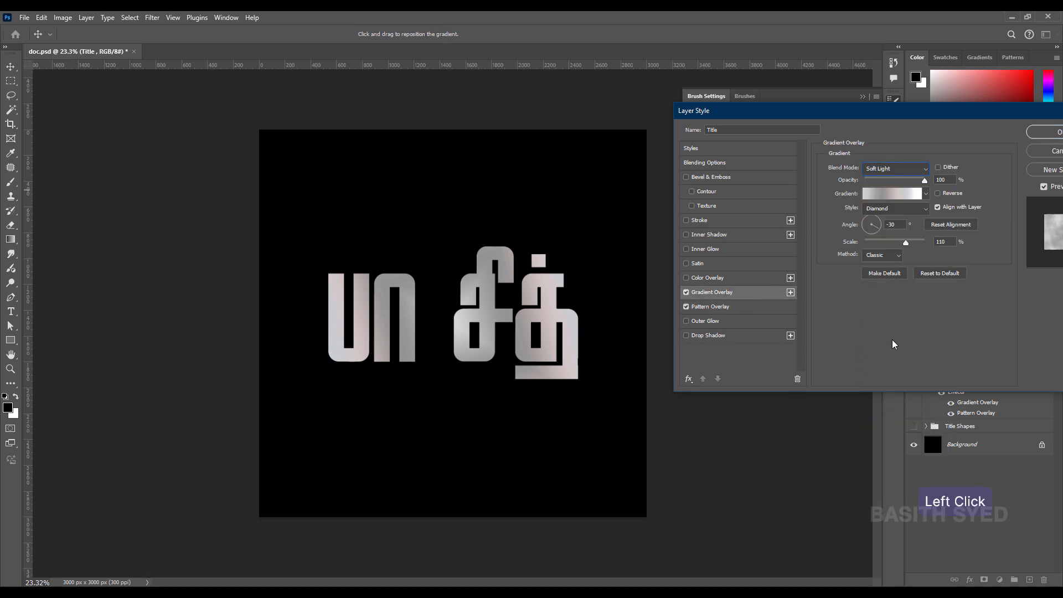
left_click(687, 294)
left_click(687, 294)
Step: Set the Gradient Overlay to Multiply and test a lower opacity, ending at 100%
left_click(882, 172)
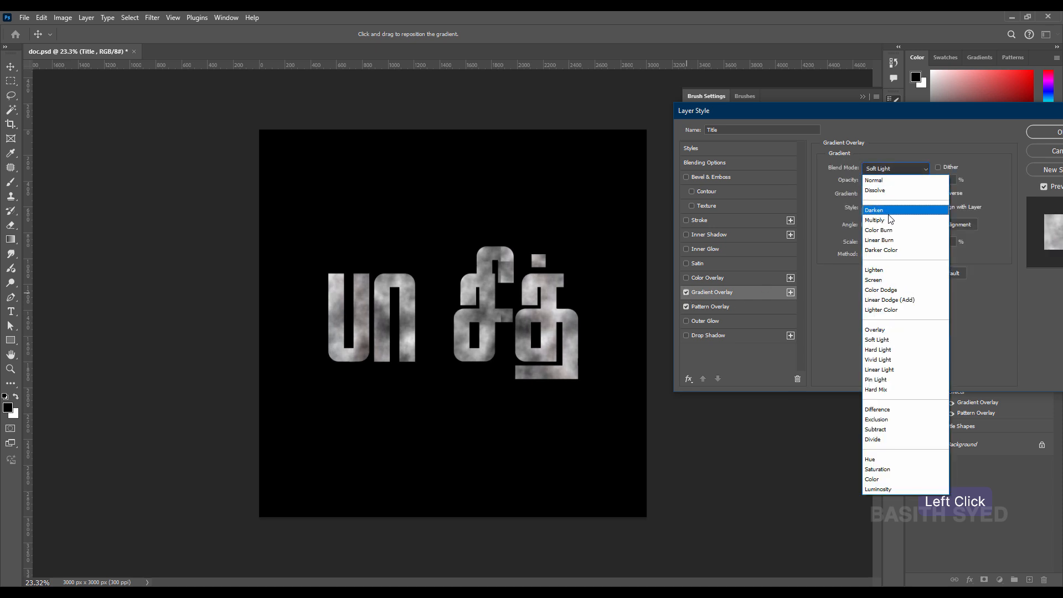
left_click(886, 208)
left_click_drag(912, 183, 905, 185)
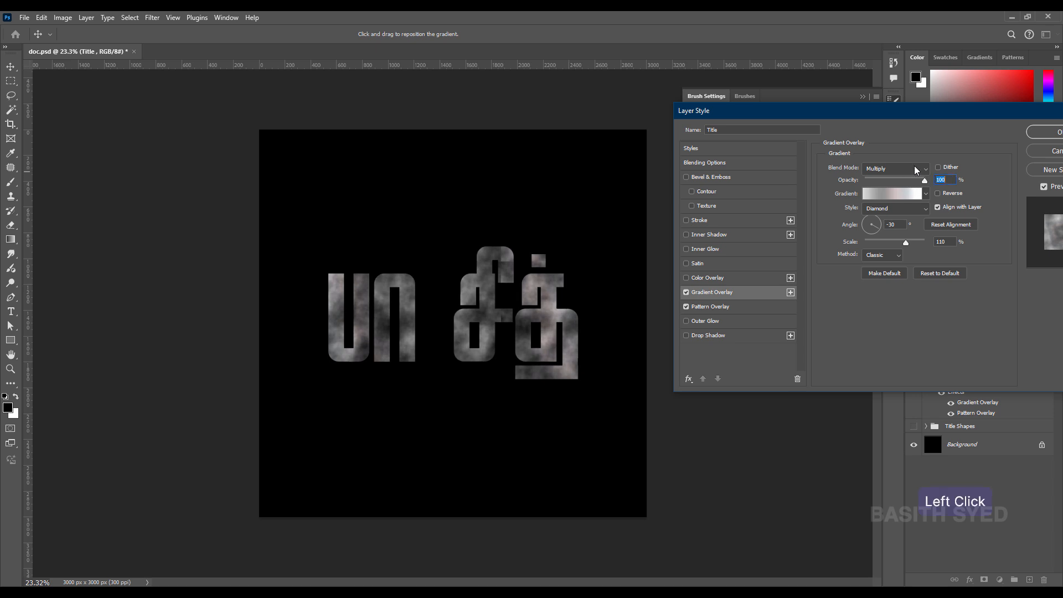
Step: Try the Vivid Light and Hard Light blend modes on the Gradient Overlay
left_click(894, 169)
left_click(875, 358)
left_click(894, 169)
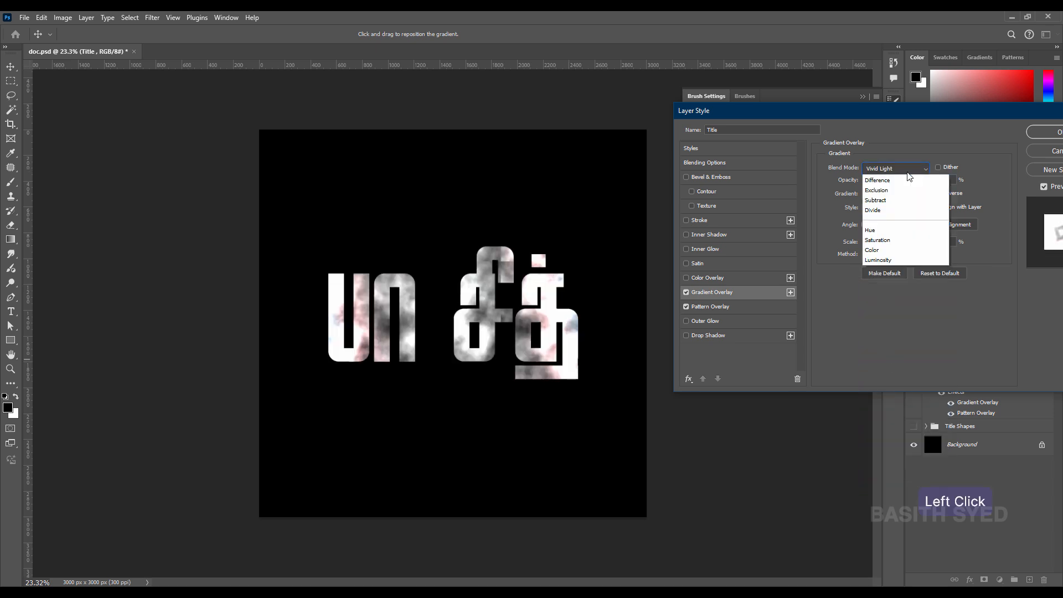
left_click(897, 350)
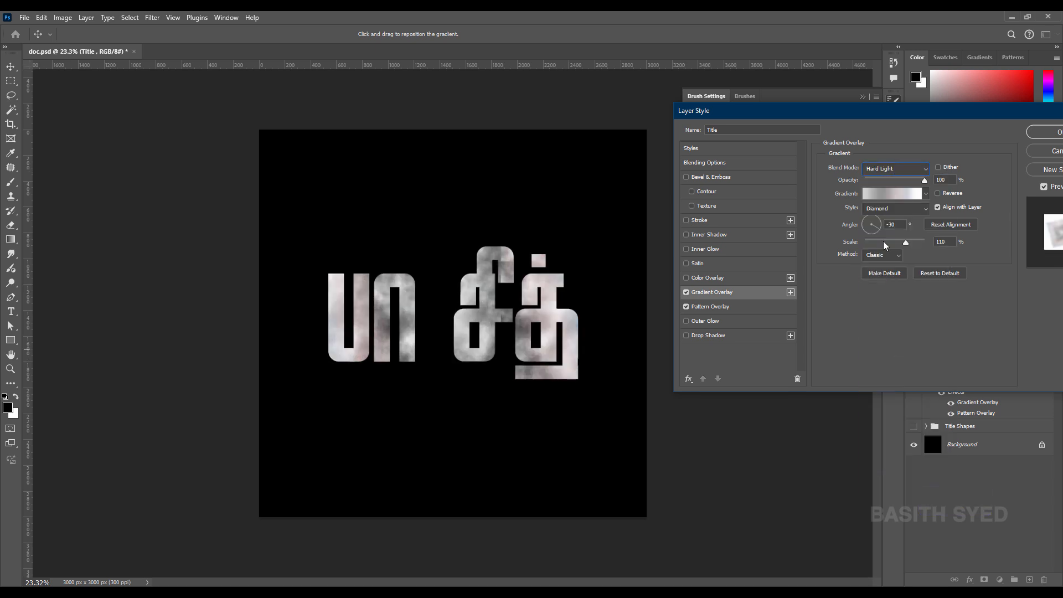
Step: Set the Gradient Overlay's blend mode to Color Burn and apply the layer style
left_click(911, 169)
left_click(898, 230)
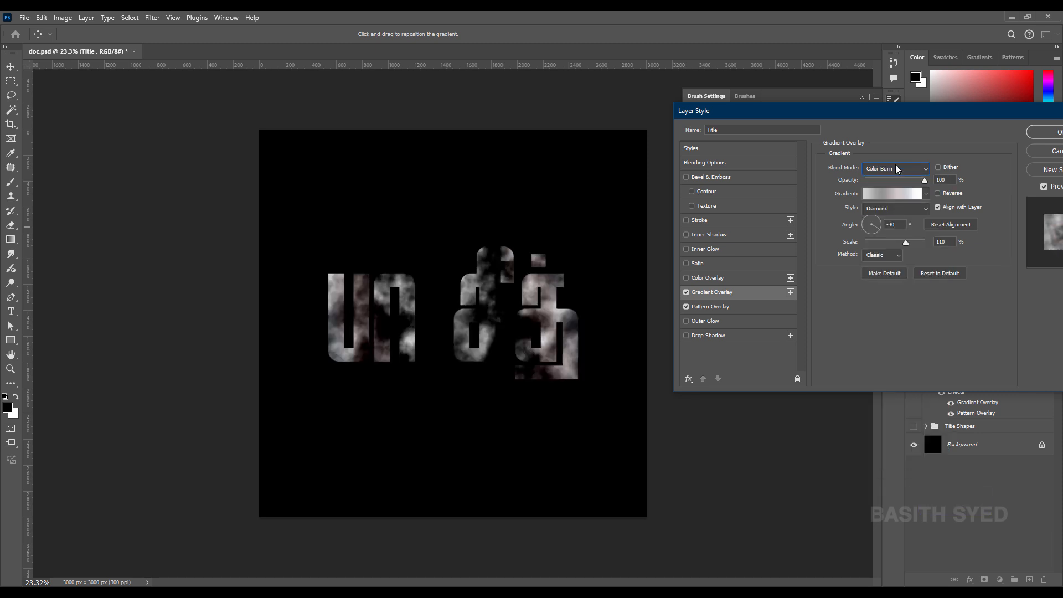
left_click(894, 169)
left_click(897, 230)
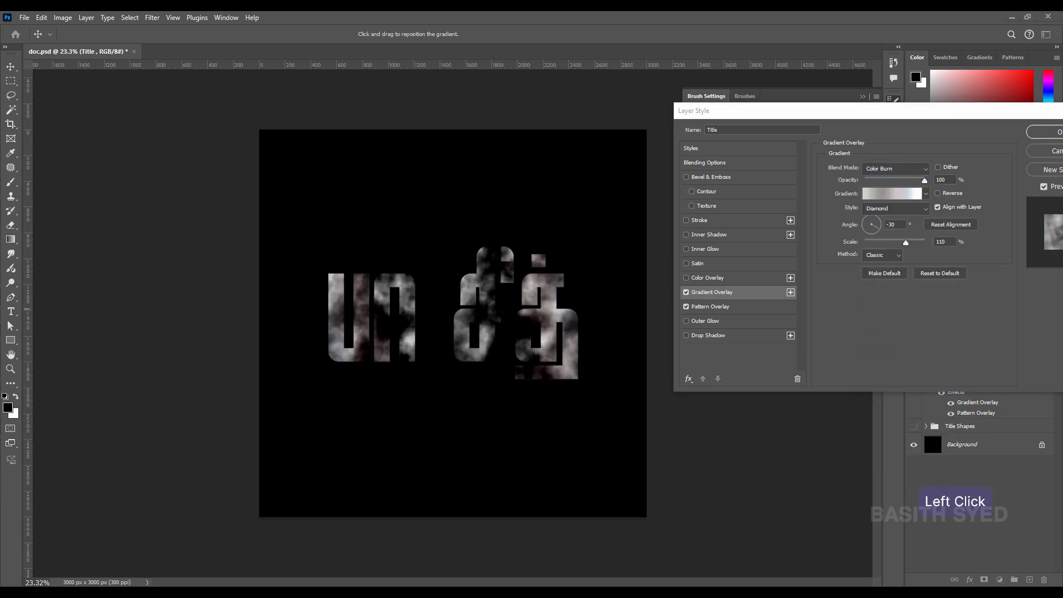
left_click(906, 170)
left_click_drag(3, 173, 211, 173)
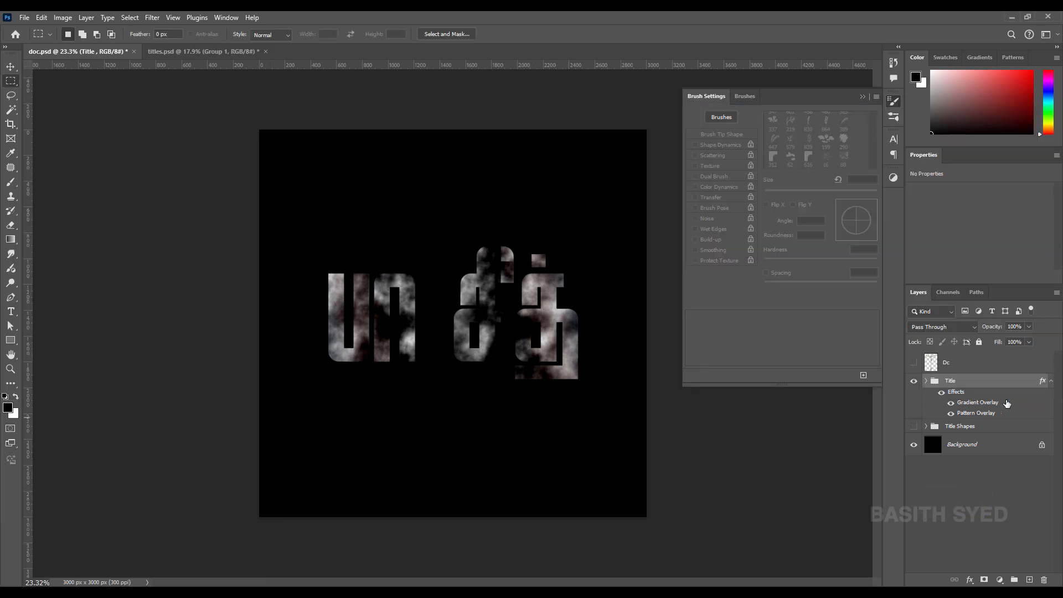
Step: Reopen the Title group's layer style and set the Gradient Overlay's blend mode to Darken
double_click(1007, 404)
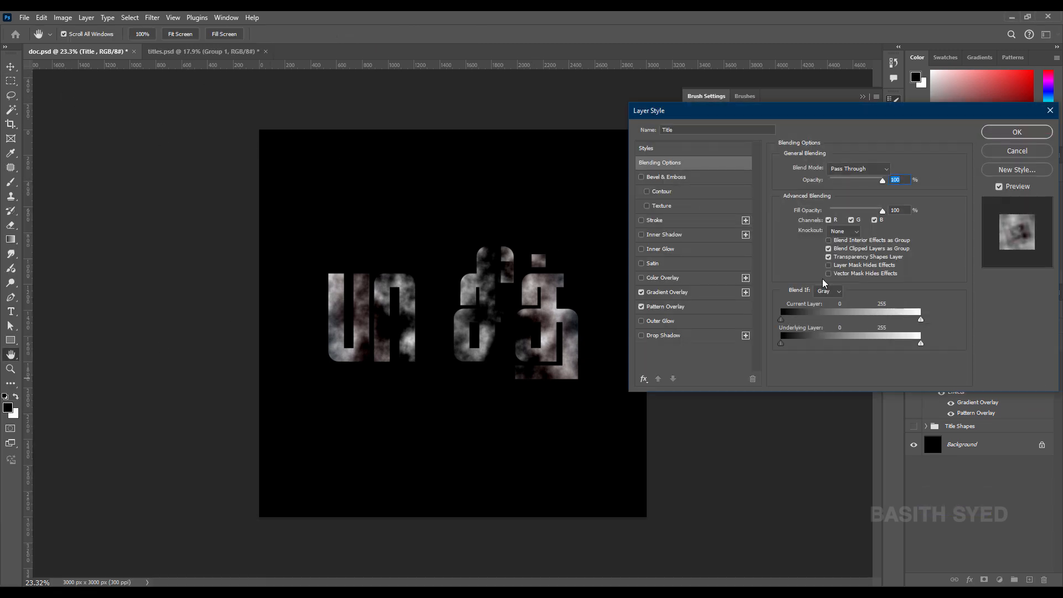
left_click(678, 294)
left_click(861, 171)
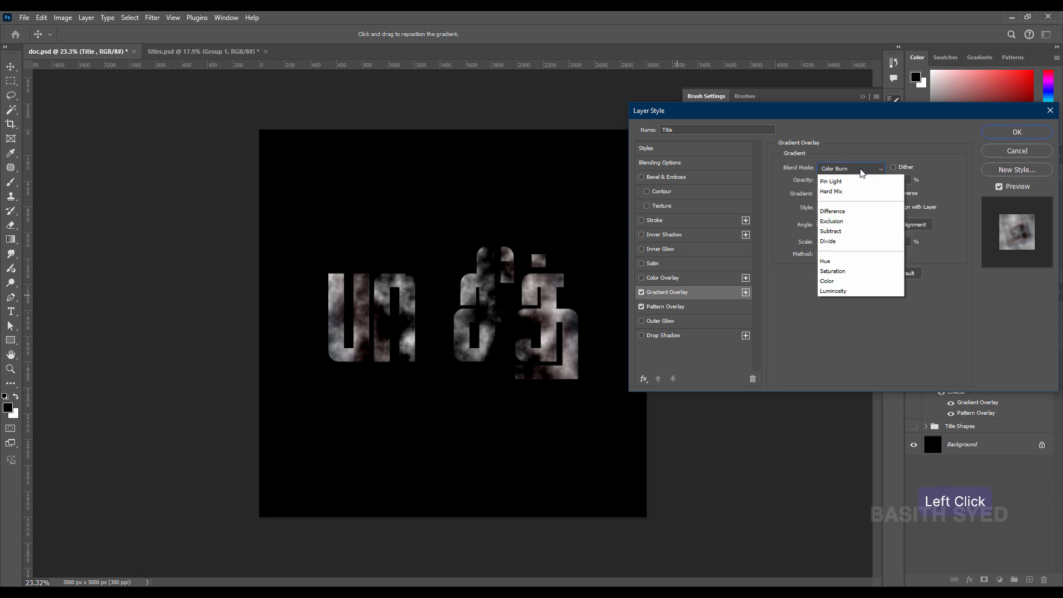
left_click(855, 188)
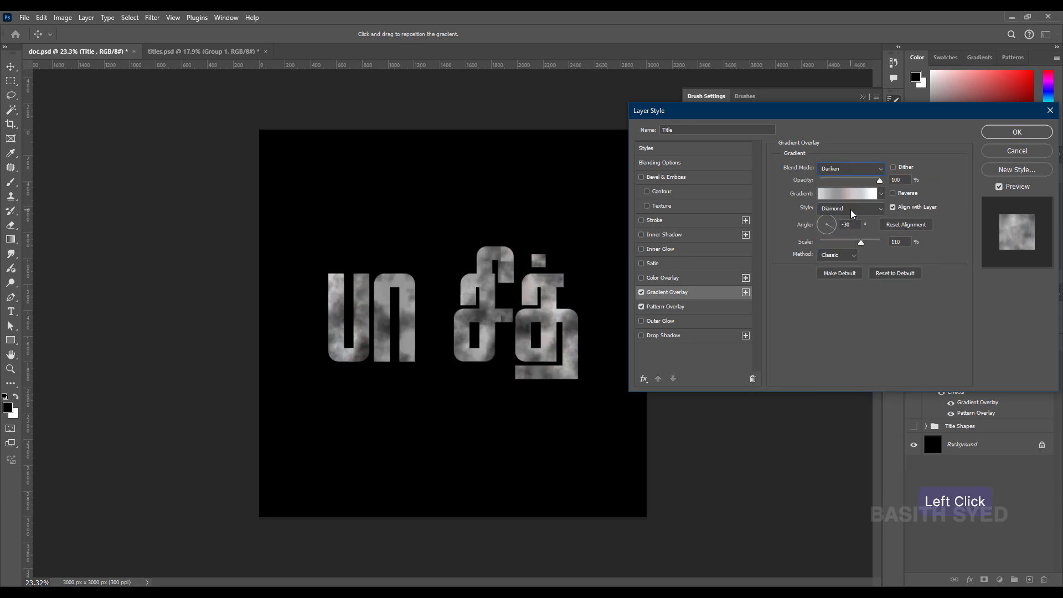
Step: Raise the Pattern Overlay's opacity to 100% and nudge its scale slightly upward
left_click(673, 307)
left_click(860, 182)
left_click_drag(862, 184, 879, 183)
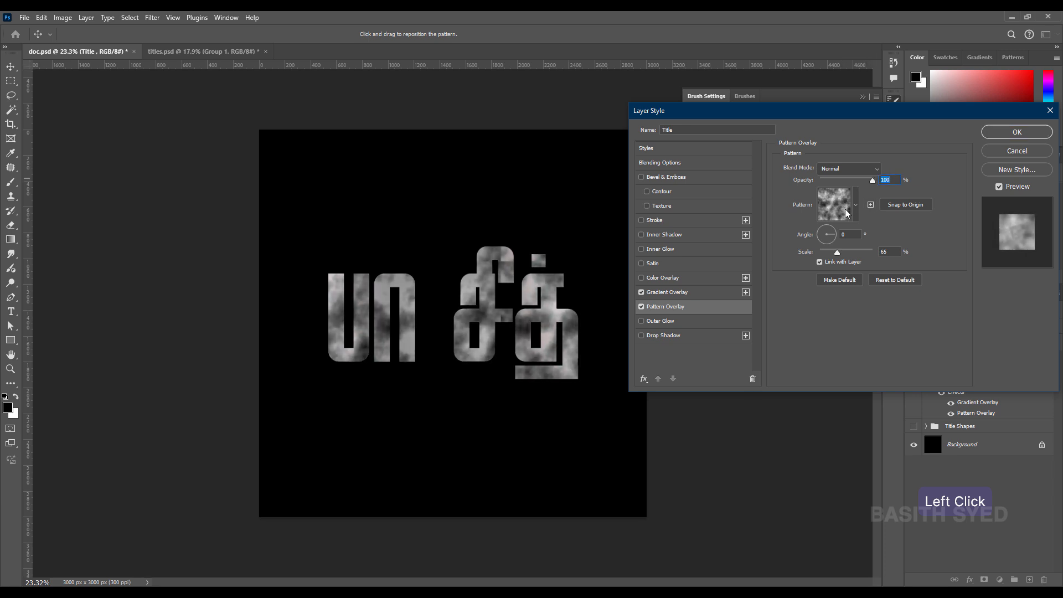
left_click_drag(837, 252, 839, 255)
Step: Add a 5 px white outside Stroke to the Title group, and turn Bevel & Emboss on and off again
left_click(665, 178)
left_click(659, 222)
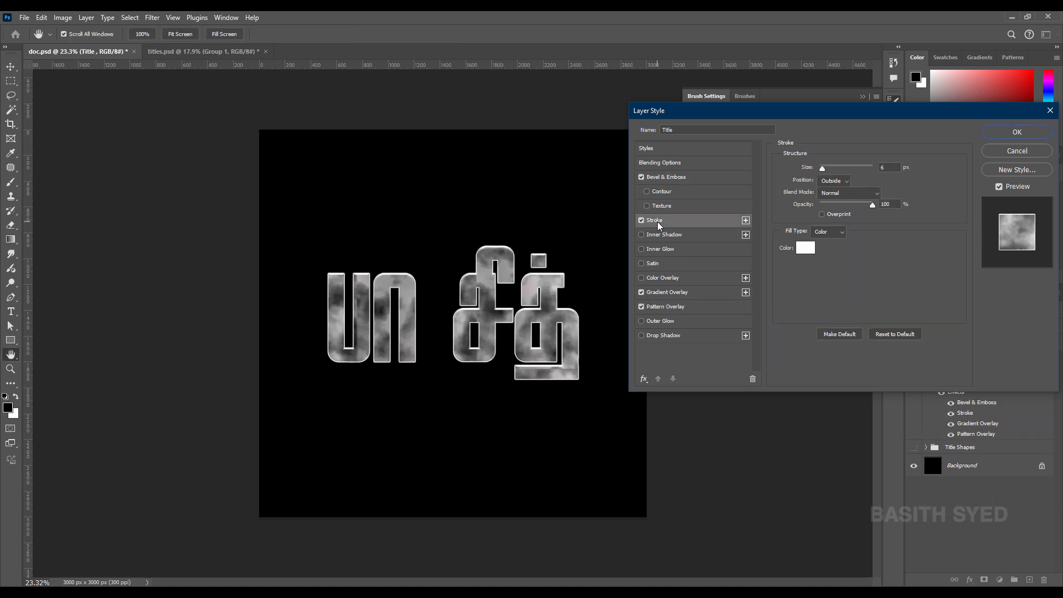
left_click(882, 167)
type("5")
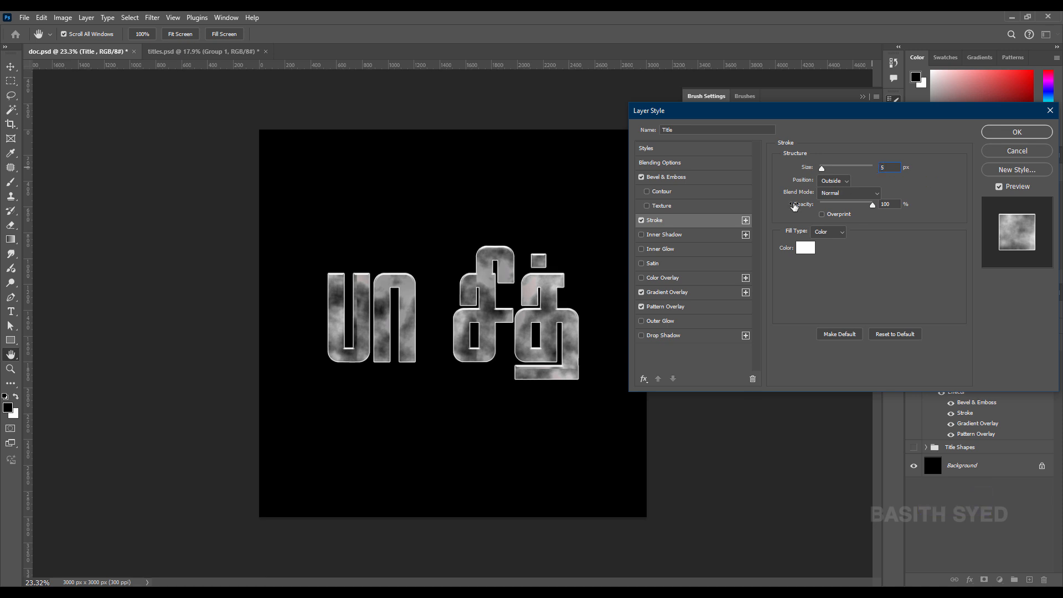
left_click(1, 336)
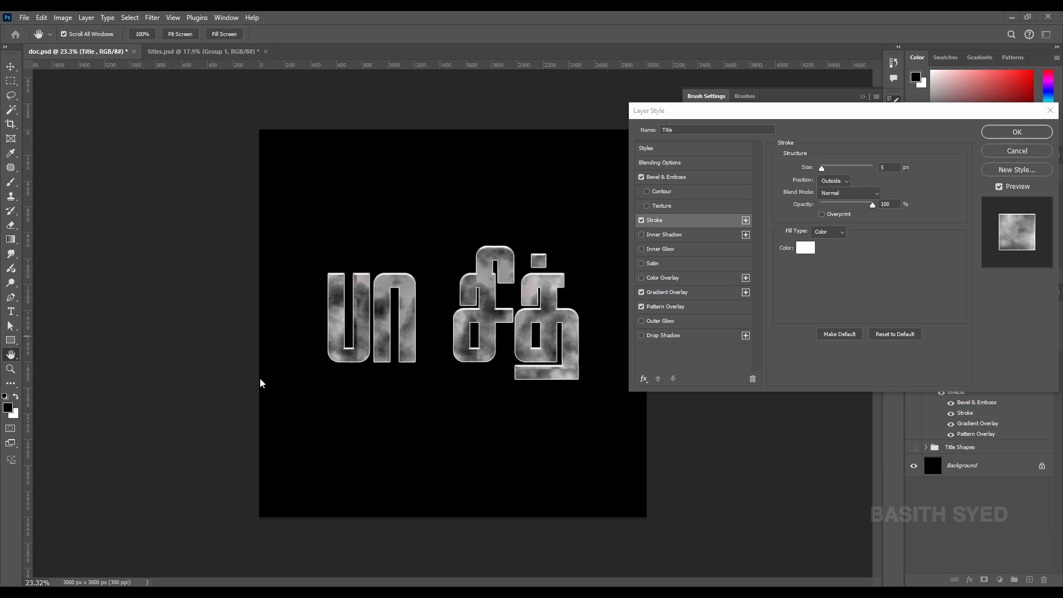
left_click(642, 177)
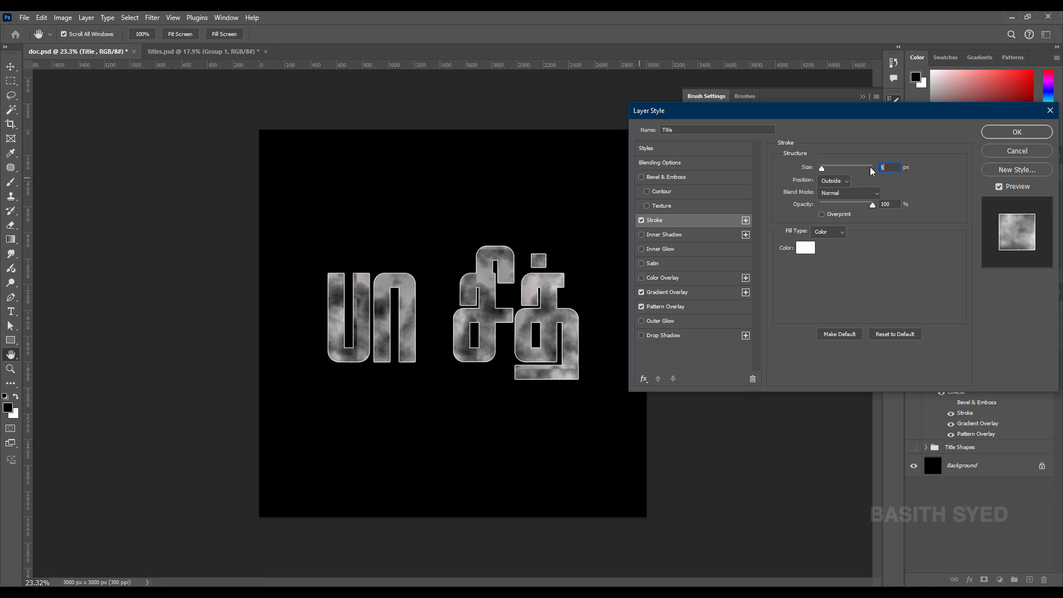
Step: Set the position of the Title group's Stroke to Inside and apply the layer style
left_click(835, 181)
left_click(838, 203)
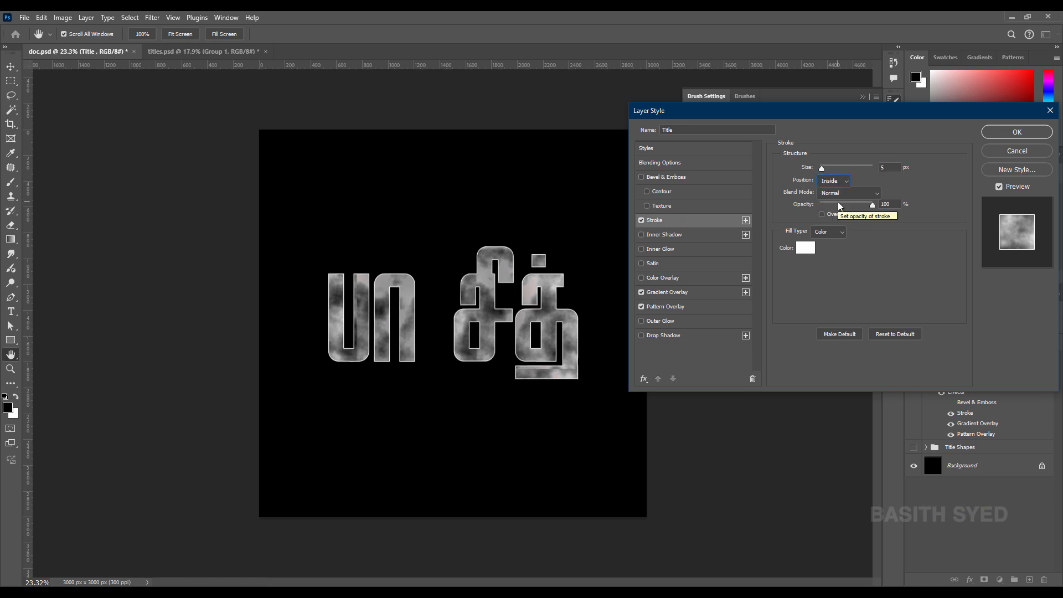
left_click(746, 220)
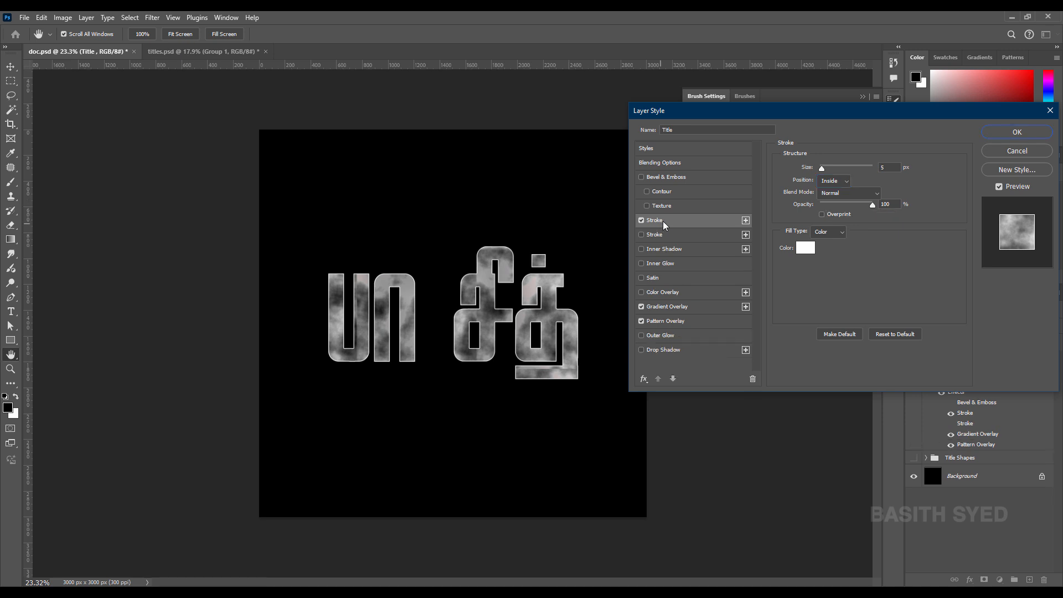
left_click(1030, 134)
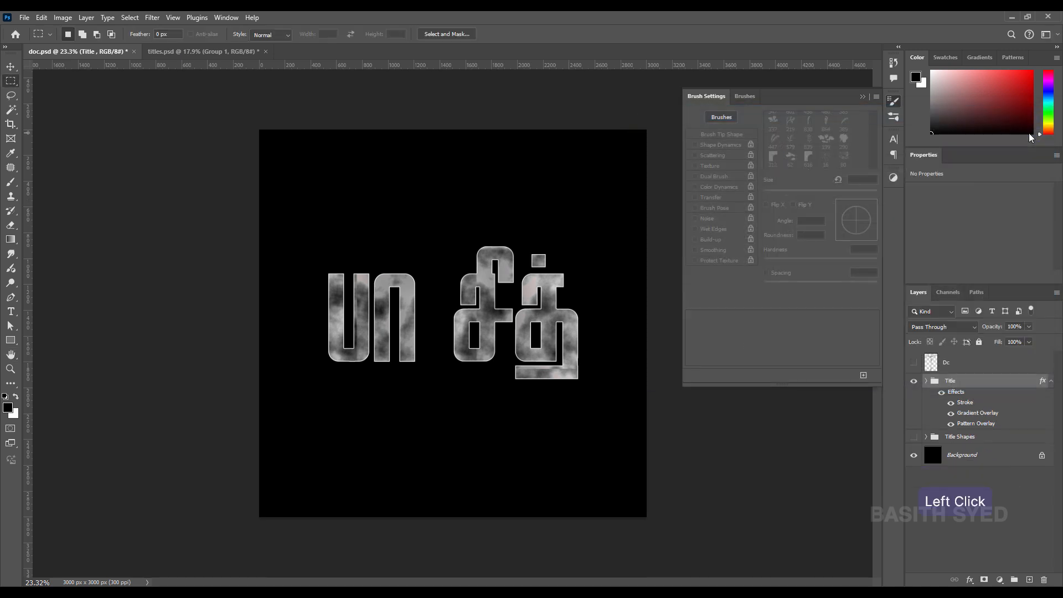
Step: Expand the Title group and check what Group 5 copy contributes by switching its visibility off and back on
left_click(964, 389)
left_click(927, 382)
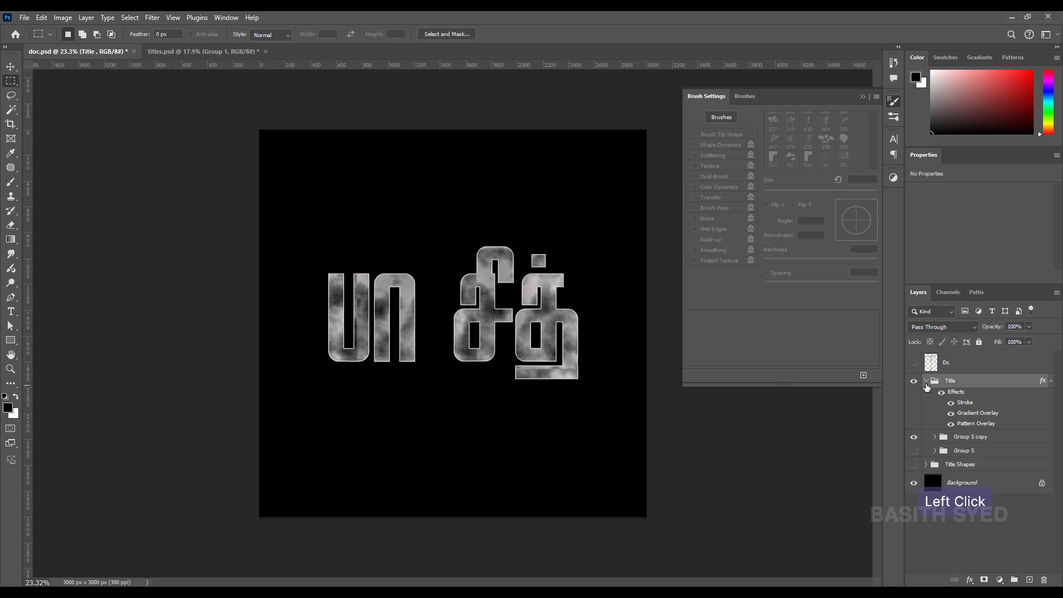
left_click(979, 440)
left_click(915, 438)
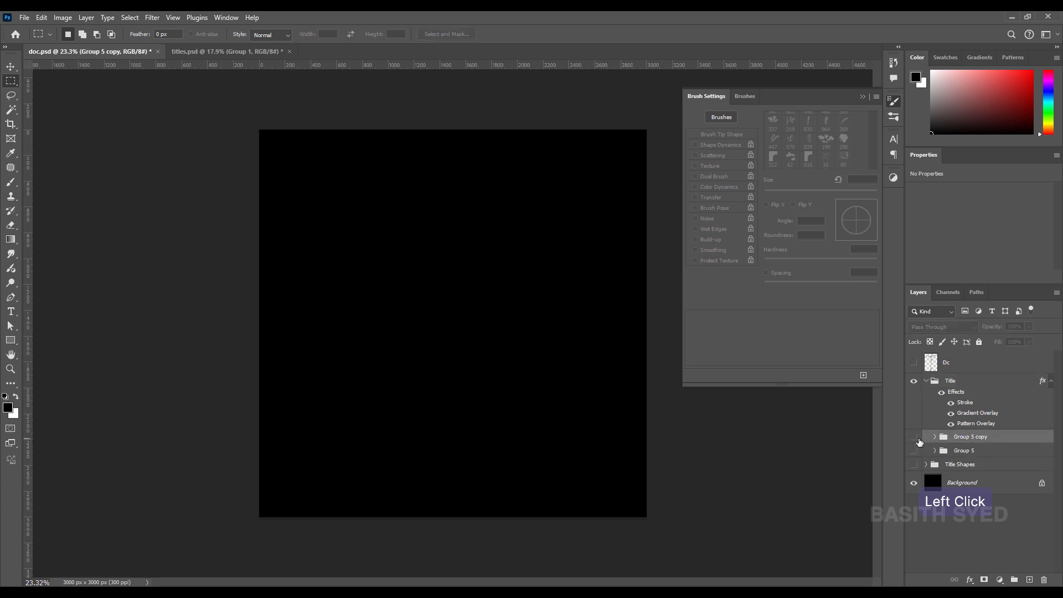
left_click(915, 438)
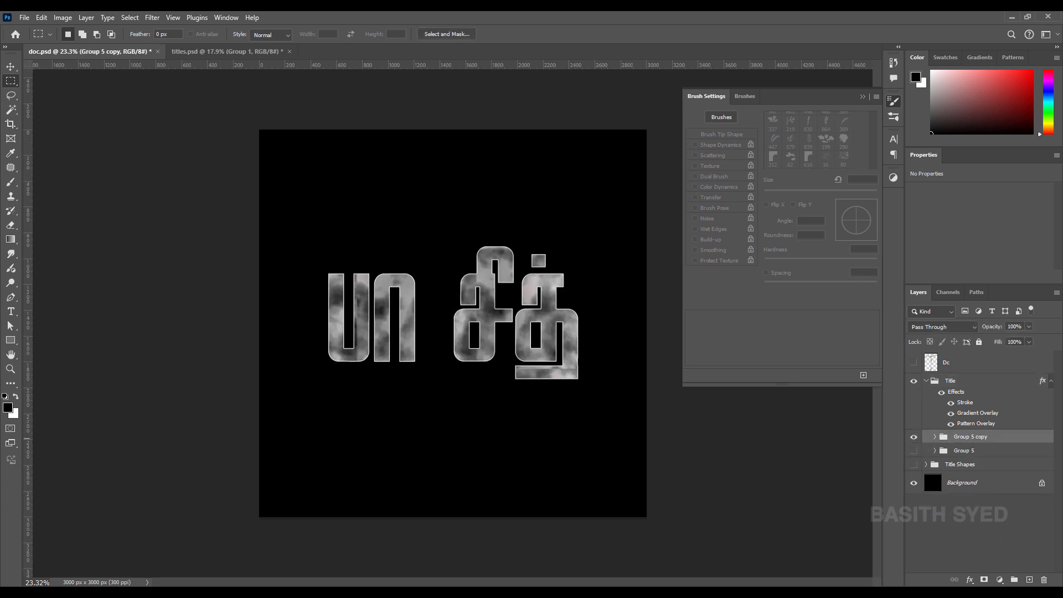
left_click(985, 580)
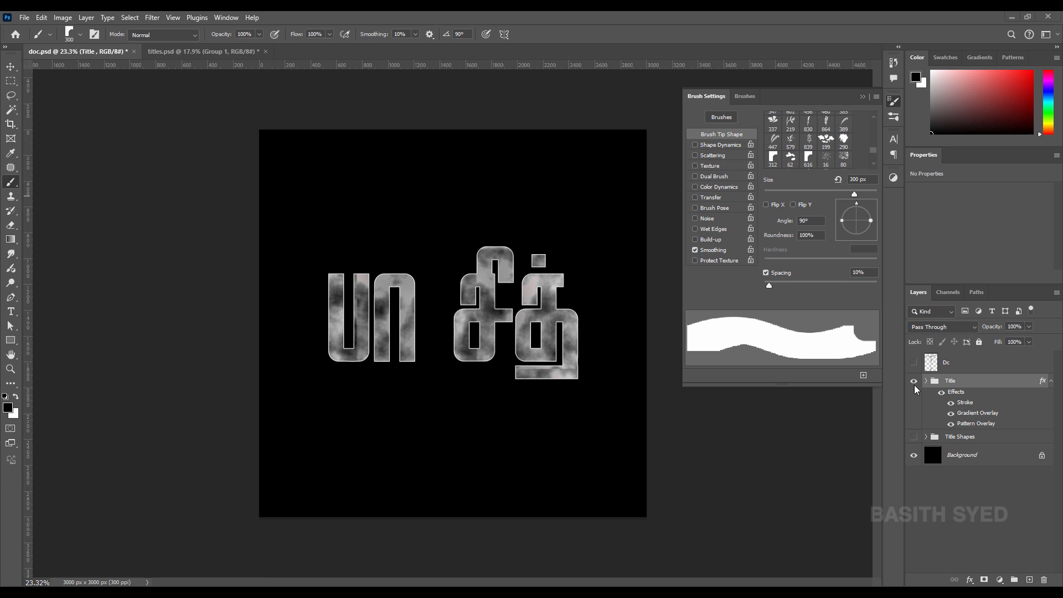
Step: Hide the Title group and add an empty layer above it
left_click(914, 381)
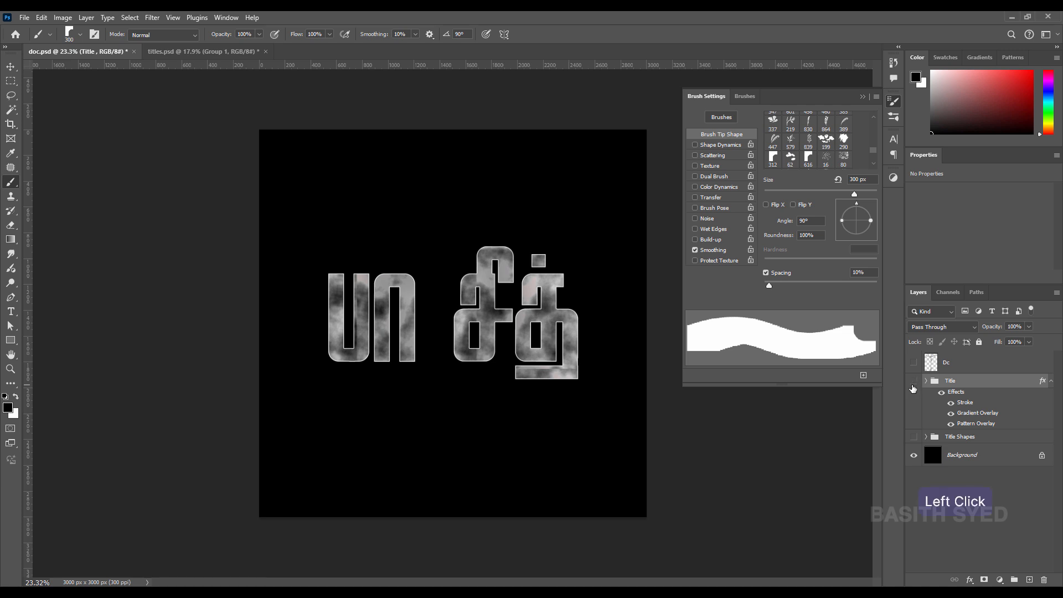
left_click(1031, 580)
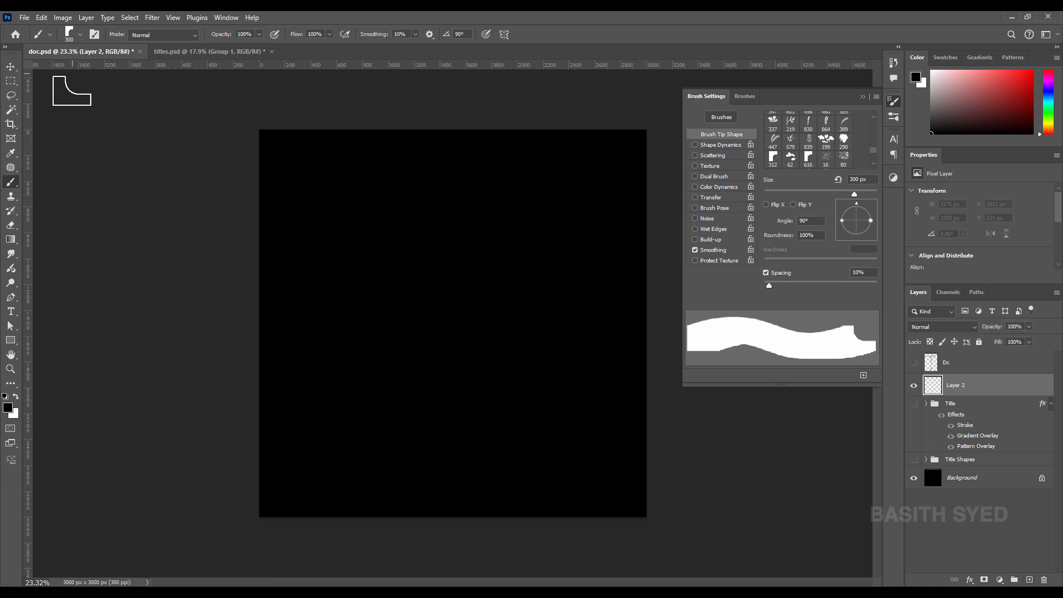
left_click(11, 81)
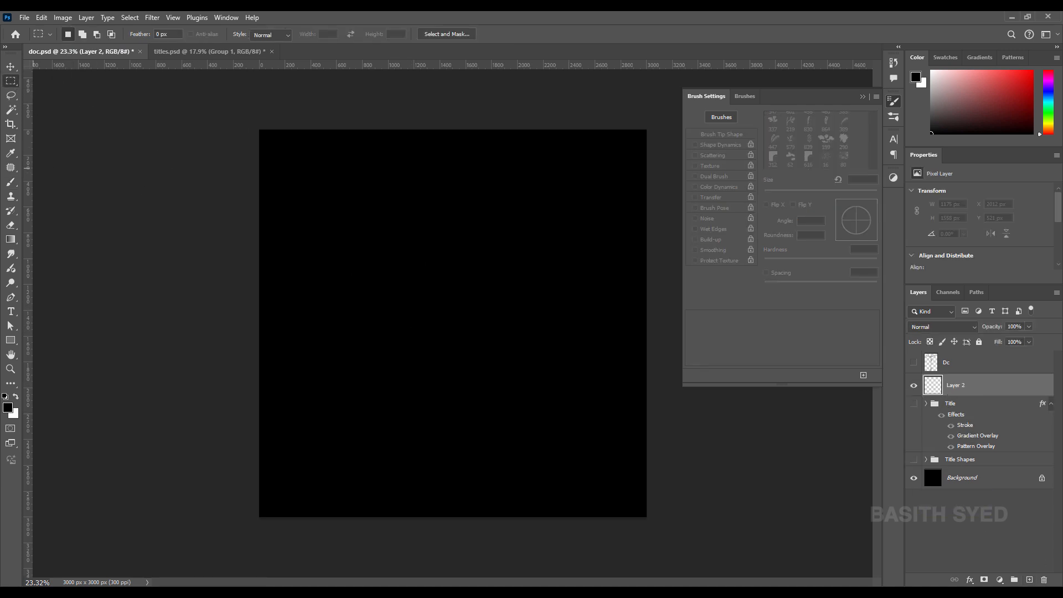
Step: Choose the Soft Round brush from General Brushes and reduce its size to 60 px
left_click(15, 186)
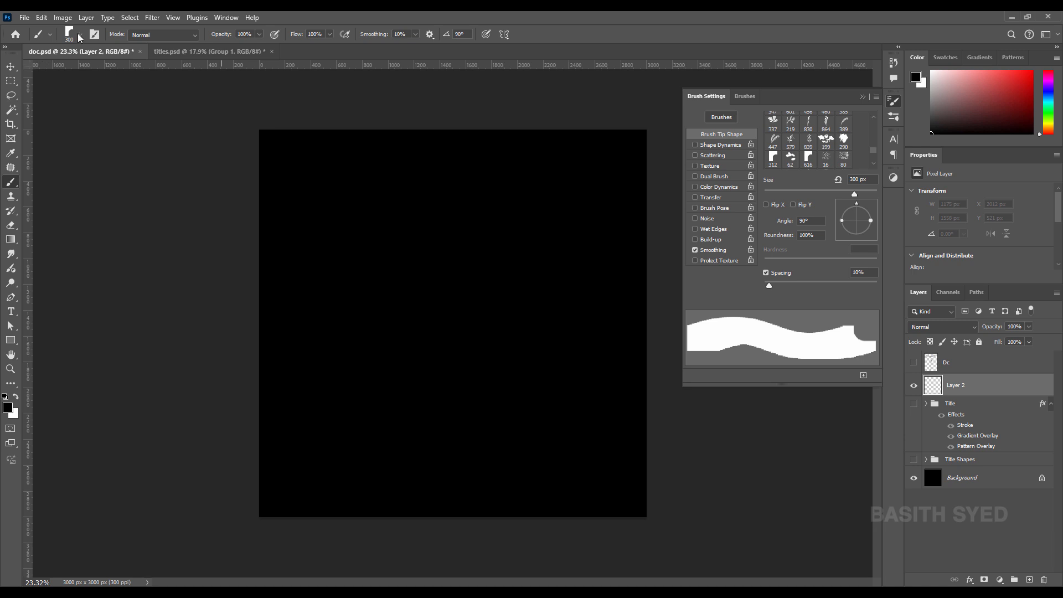
left_click(50, 35)
left_click(278, 12)
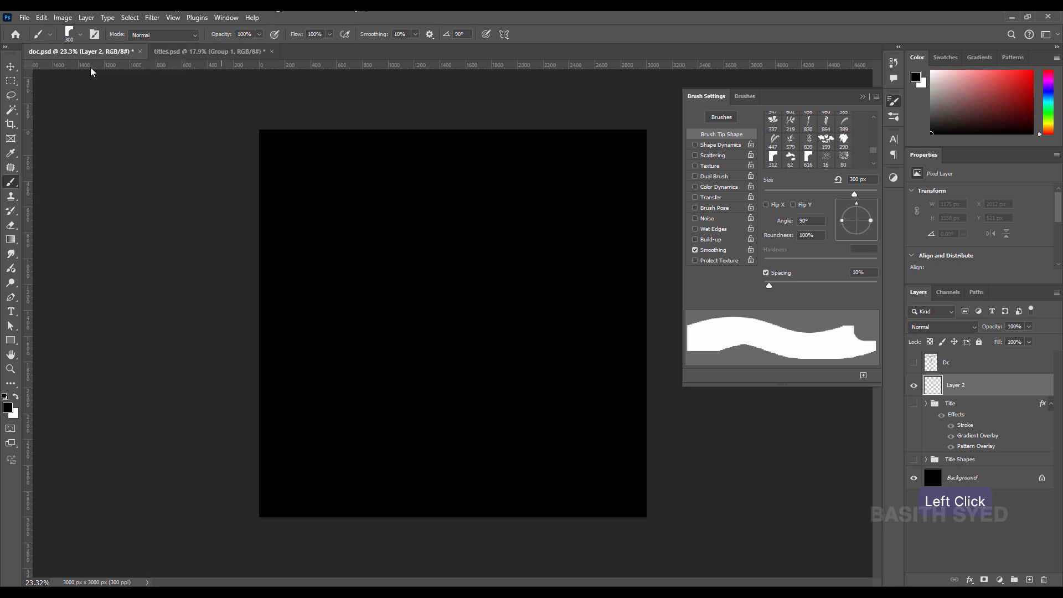
left_click(74, 39)
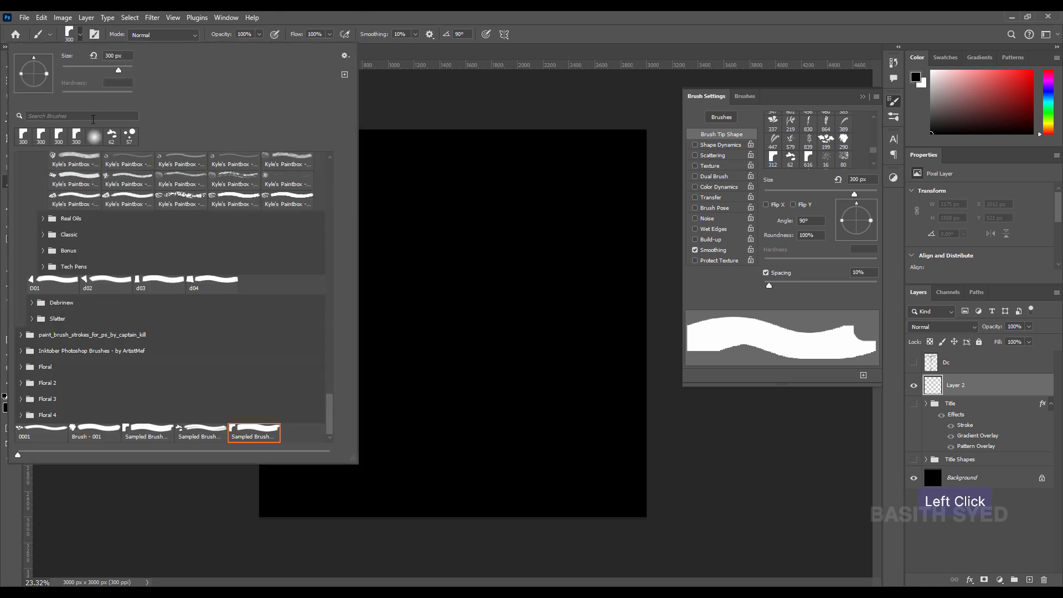
mouse_move(330, 416)
left_mouse_down()
mouse_move(336, 237)
mouse_move(314, 159)
left_mouse_up()
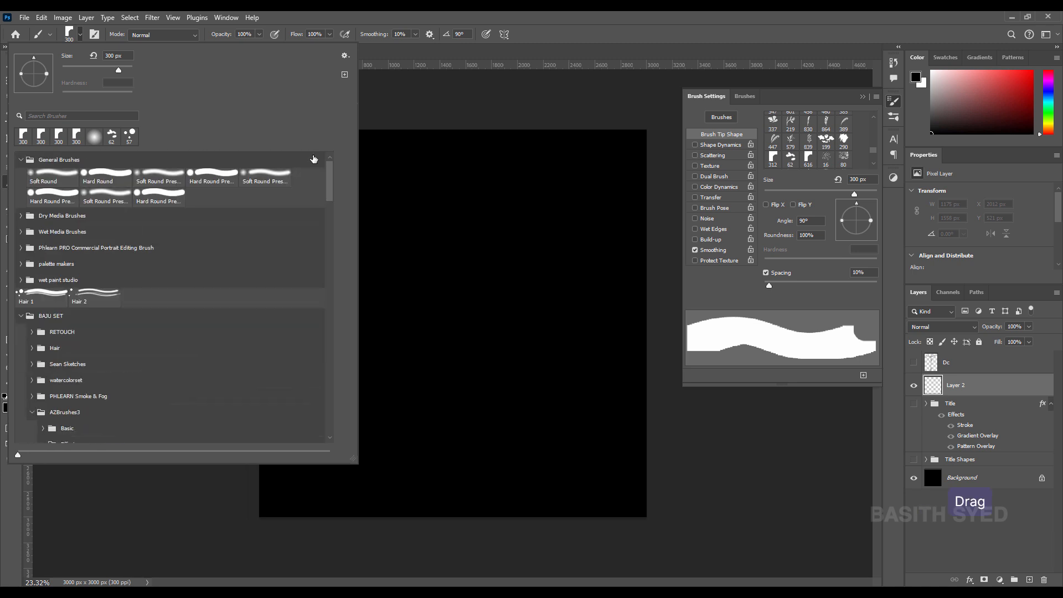
double_click(32, 181)
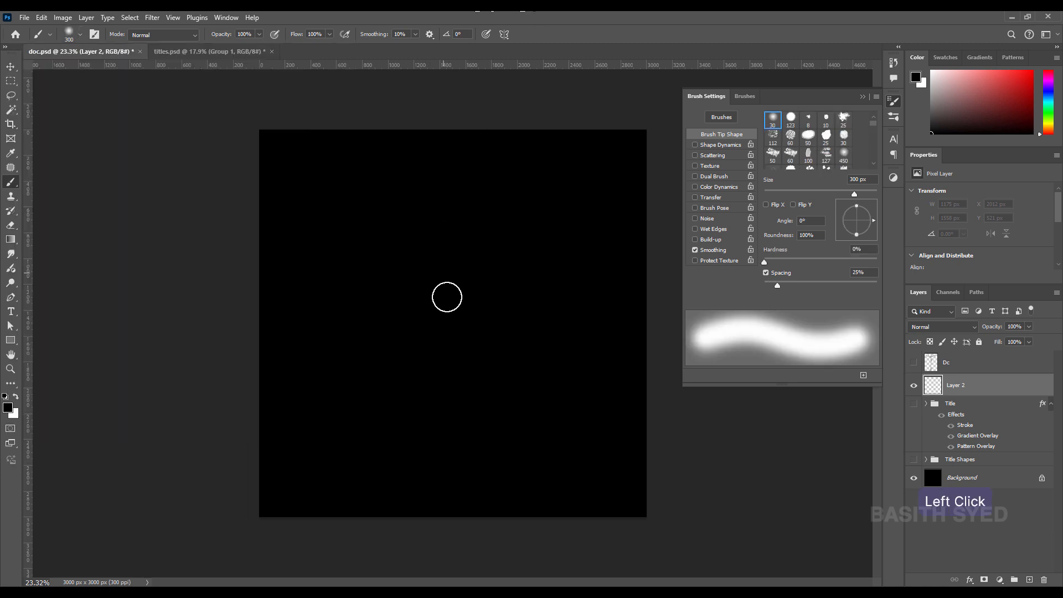
left_click(527, 330)
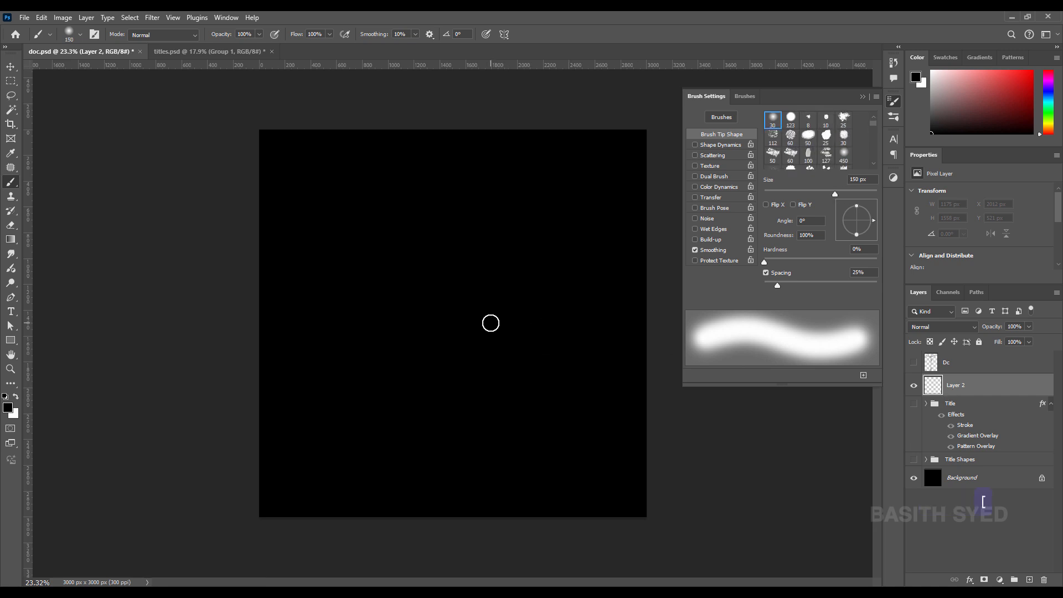
key("bracketleft")
key("bracketleft")
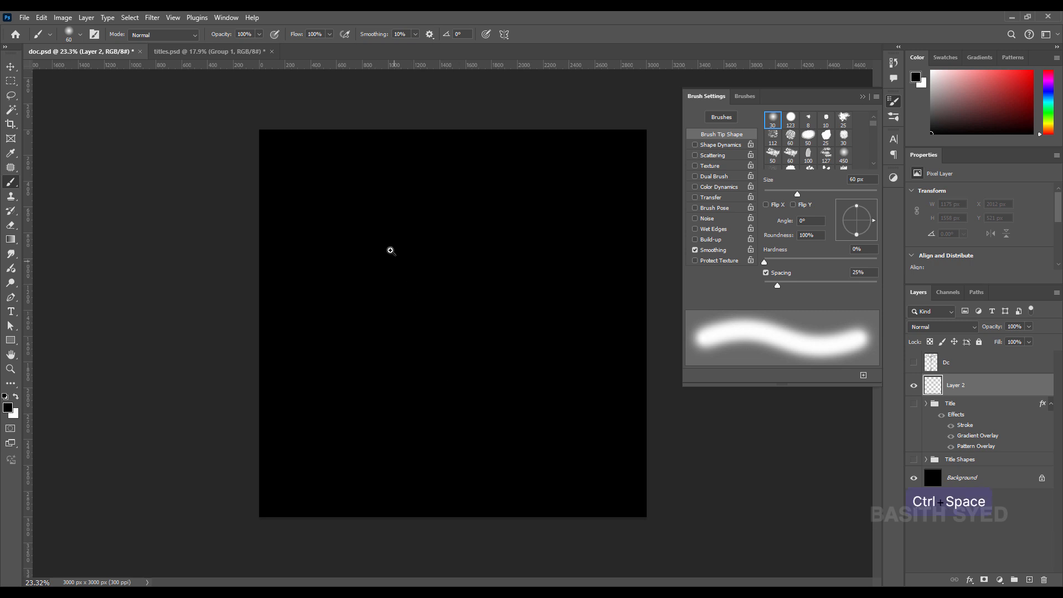
Step: Swap the foreground to white and scribble a dense cluster of overlapping strokes in the canvas's upper-left area on Layer 2
left_click_drag(390, 250, 437, 238)
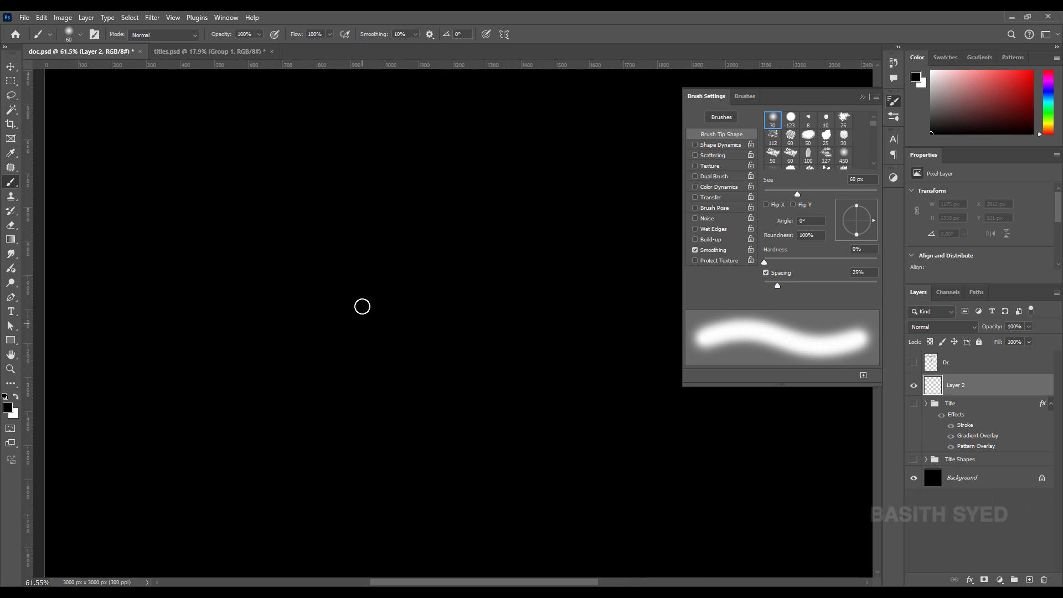
mouse_move(362, 306)
left_mouse_down()
mouse_move(414, 294)
mouse_move(382, 271)
mouse_move(385, 296)
mouse_move(424, 307)
mouse_move(425, 280)
left_mouse_up()
key("x")
mouse_move(393, 293)
left_mouse_down()
mouse_move(427, 299)
mouse_move(418, 315)
mouse_move(439, 303)
left_mouse_up()
mouse_move(390, 273)
left_mouse_down()
mouse_move(434, 266)
mouse_move(467, 294)
mouse_move(417, 305)
mouse_move(422, 297)
mouse_move(449, 340)
left_mouse_up()
mouse_move(390, 310)
left_mouse_down()
mouse_move(445, 329)
mouse_move(442, 315)
mouse_move(334, 346)
mouse_move(403, 310)
mouse_move(500, 356)
mouse_move(399, 305)
mouse_move(483, 304)
mouse_move(327, 295)
mouse_move(490, 305)
mouse_move(382, 270)
mouse_move(468, 299)
mouse_move(304, 266)
mouse_move(450, 315)
mouse_move(429, 286)
mouse_move(420, 290)
mouse_move(436, 281)
mouse_move(402, 250)
mouse_move(445, 279)
mouse_move(369, 228)
mouse_move(437, 280)
mouse_move(370, 260)
mouse_move(373, 301)
mouse_move(261, 326)
mouse_move(328, 370)
mouse_move(358, 263)
mouse_move(398, 258)
mouse_move(455, 357)
mouse_move(397, 230)
mouse_move(438, 364)
mouse_move(305, 175)
mouse_move(472, 341)
mouse_move(506, 272)
mouse_move(394, 240)
mouse_move(359, 297)
mouse_move(570, 377)
mouse_move(294, 280)
mouse_move(506, 304)
mouse_move(195, 304)
left_mouse_up()
mouse_move(454, 268)
left_mouse_down()
mouse_move(332, 274)
mouse_move(412, 277)
left_mouse_up()
mouse_move(350, 242)
left_mouse_down()
mouse_move(486, 301)
mouse_move(468, 287)
mouse_move(474, 281)
mouse_move(412, 308)
mouse_move(408, 325)
mouse_move(415, 310)
mouse_move(434, 323)
left_mouse_up()
mouse_move(394, 287)
left_mouse_down()
mouse_move(349, 286)
mouse_move(377, 257)
mouse_move(393, 267)
mouse_move(411, 238)
mouse_move(476, 266)
mouse_move(459, 250)
mouse_move(478, 242)
mouse_move(431, 239)
mouse_move(491, 277)
mouse_move(474, 309)
mouse_move(465, 295)
mouse_move(474, 259)
mouse_move(513, 286)
mouse_move(502, 324)
left_mouse_up()
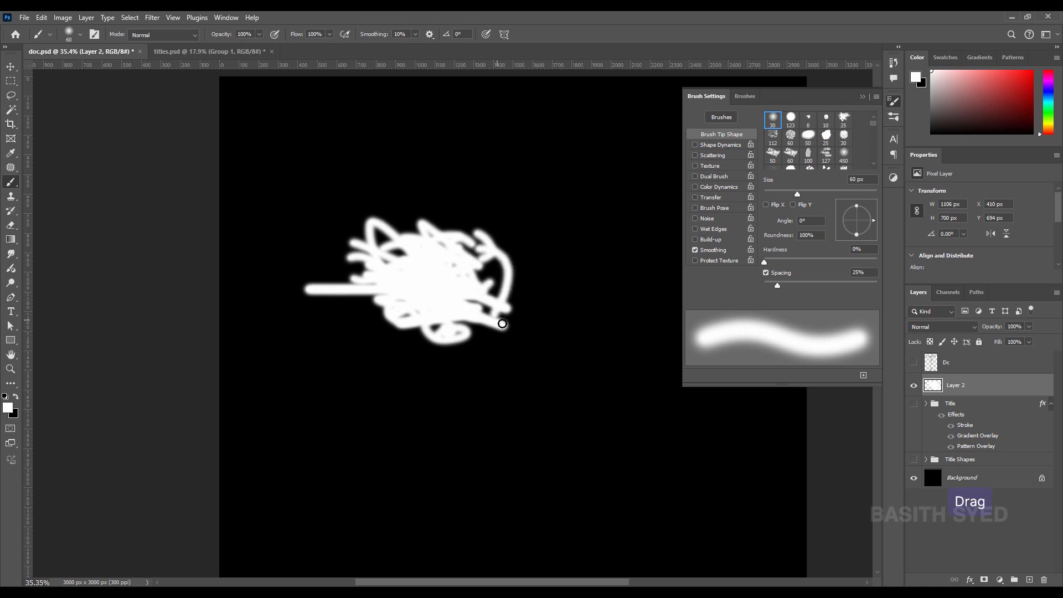
left_click_drag(396, 198, 493, 263)
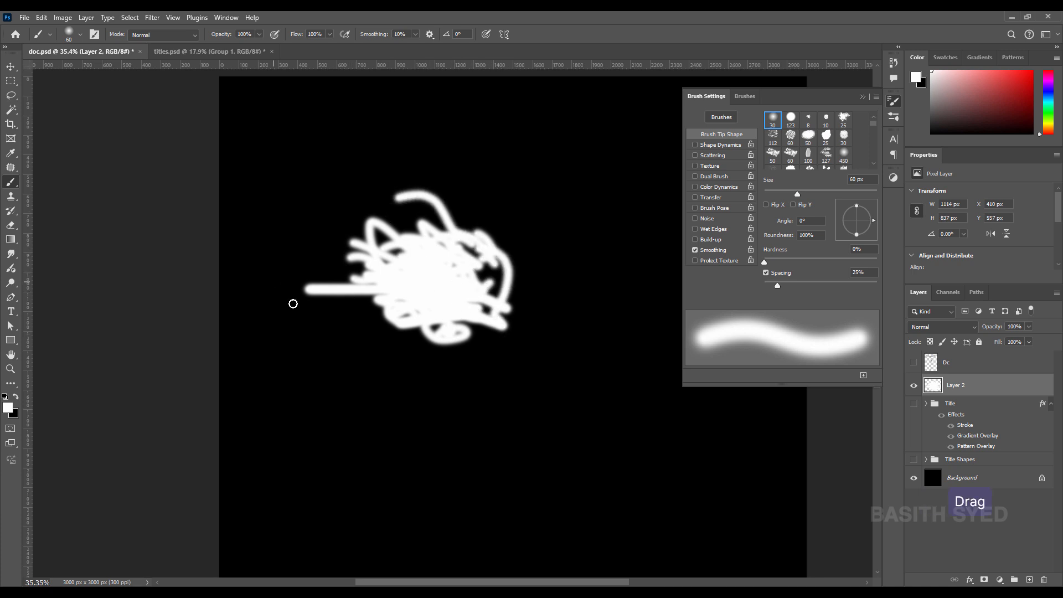
mouse_move(271, 281)
left_mouse_down()
mouse_move(396, 342)
mouse_move(423, 343)
left_mouse_up()
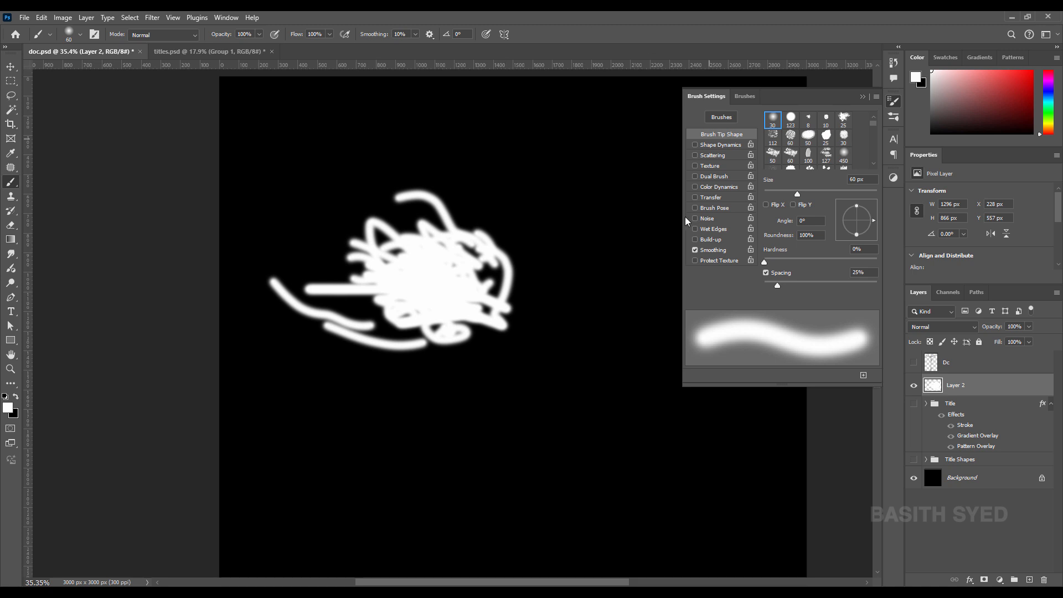
key("ctrl+z")
key("ctrl+z")
Step: Paint two more curved white strokes around the scribble's lower edge
mouse_move(371, 299)
left_mouse_down()
mouse_move(406, 336)
mouse_move(478, 323)
left_mouse_up()
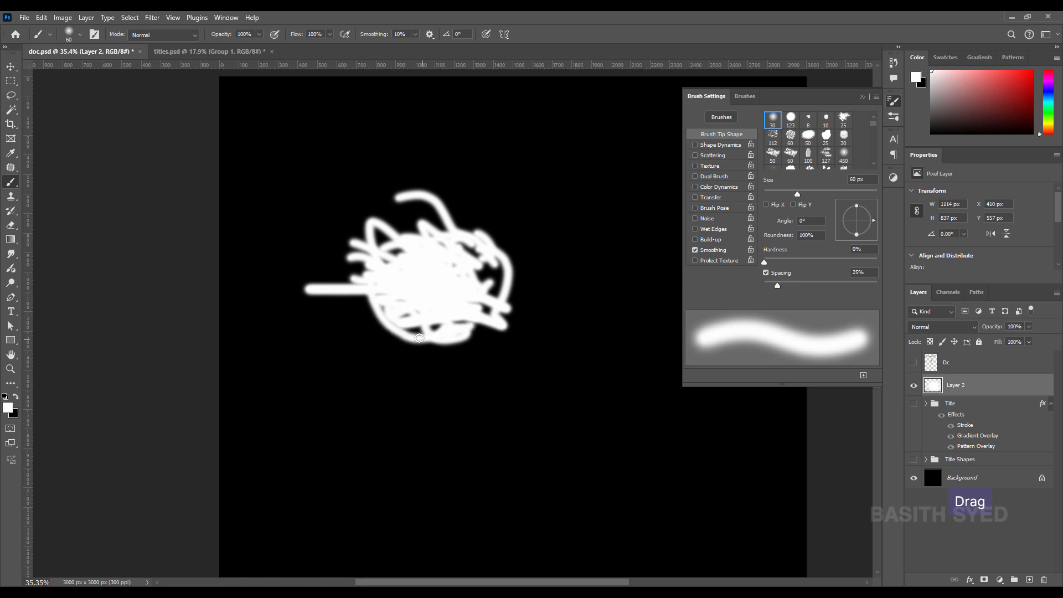
mouse_move(420, 338)
left_mouse_down()
mouse_move(515, 333)
mouse_move(501, 308)
left_mouse_up()
Step: Add a new layer directly below the scribble on Layer 2 and fill it with black
left_click(970, 391)
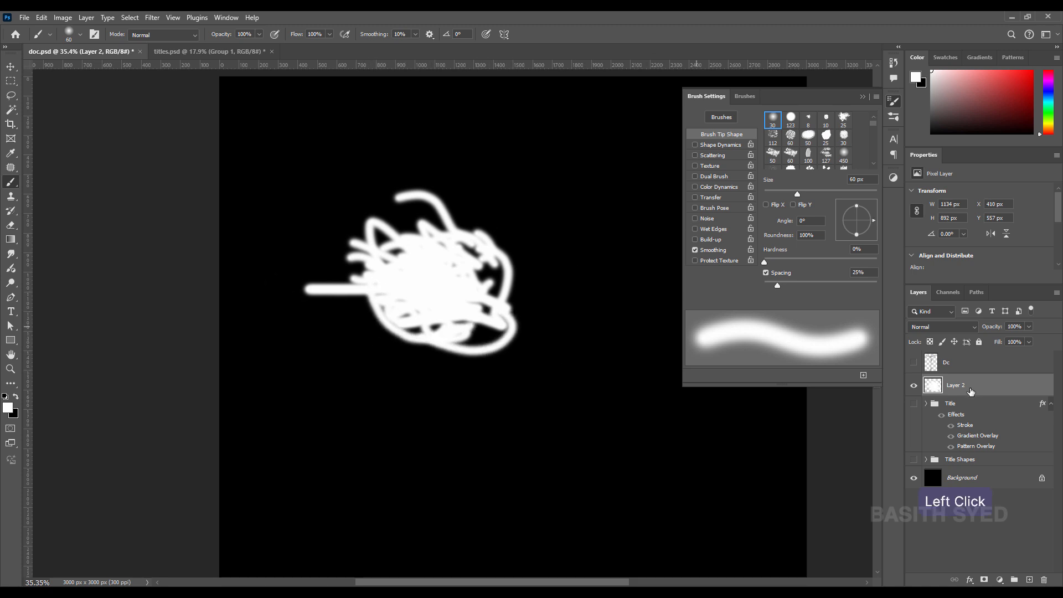
left_click(1030, 580, "ctrl")
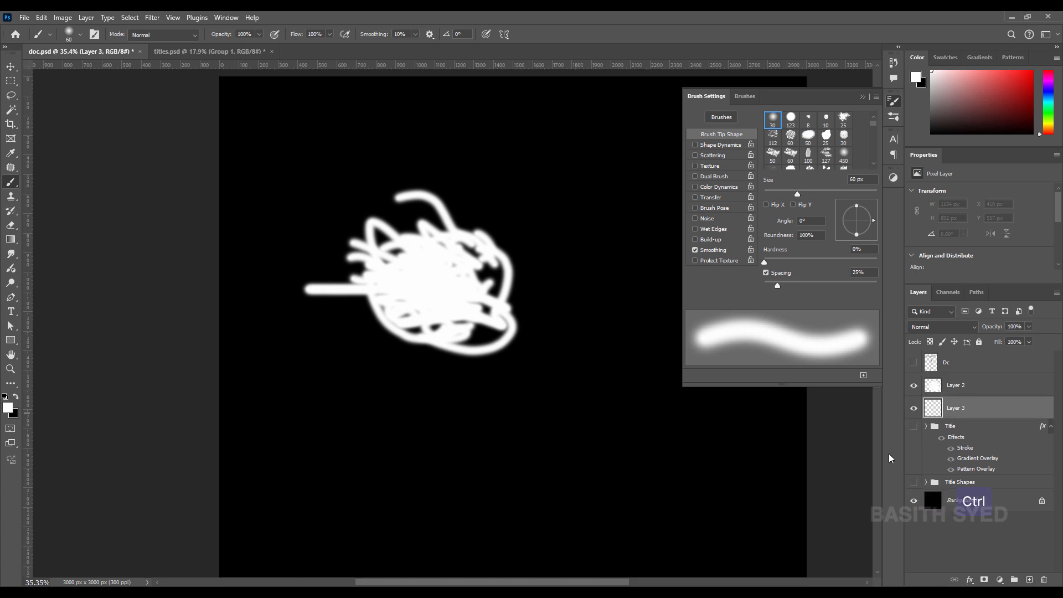
key("ctrl+BackSpace")
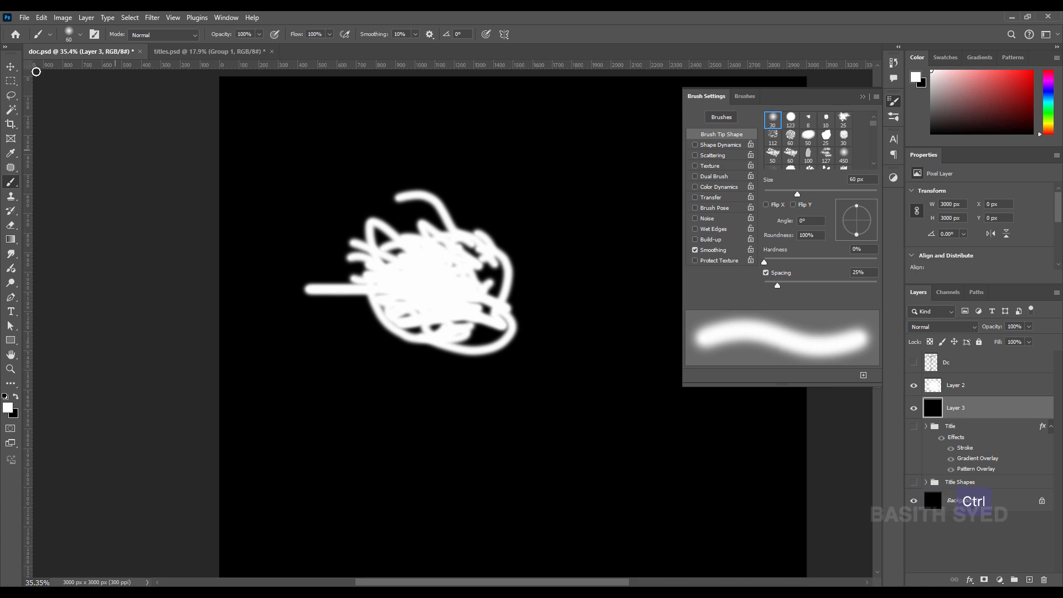
Step: Marquee-select the scribble on Layer 2, about 1401 × 1270 px, preview it as a new brush preset and cancel the preset
left_click(11, 81)
left_click_drag(535, 160, 546, 287)
left_click(924, 387)
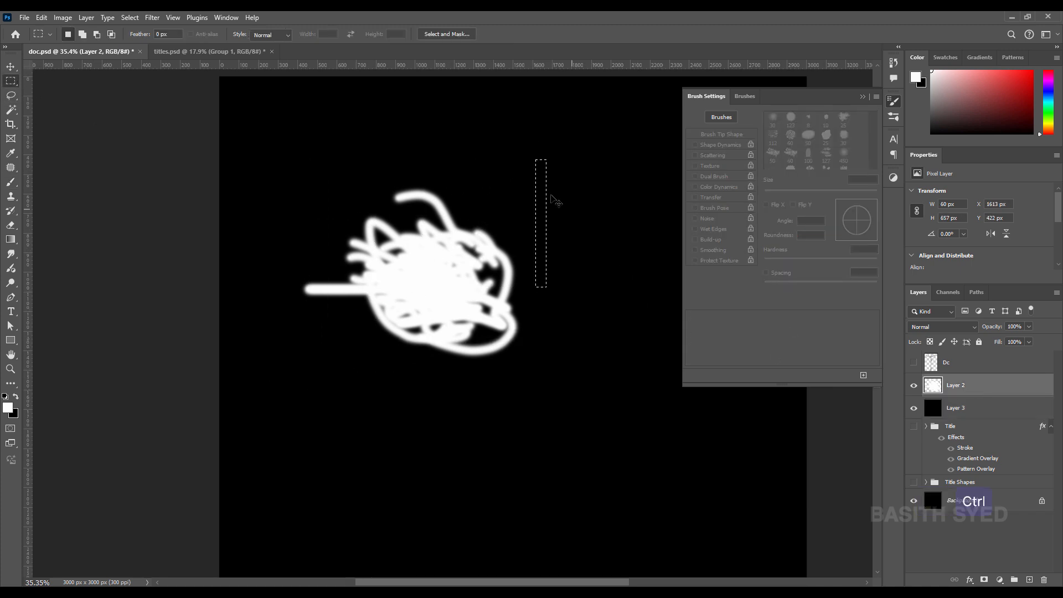
key("ctrl+d")
mouse_move(551, 136)
left_mouse_down()
mouse_move(309, 380)
mouse_move(278, 383)
left_mouse_up()
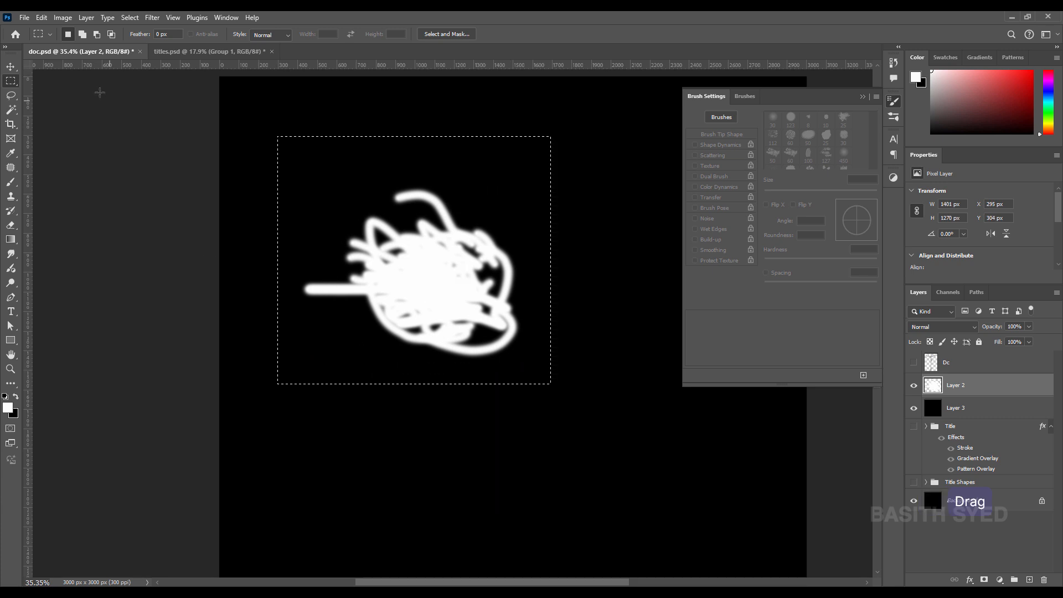
left_click(41, 18)
left_click(100, 336)
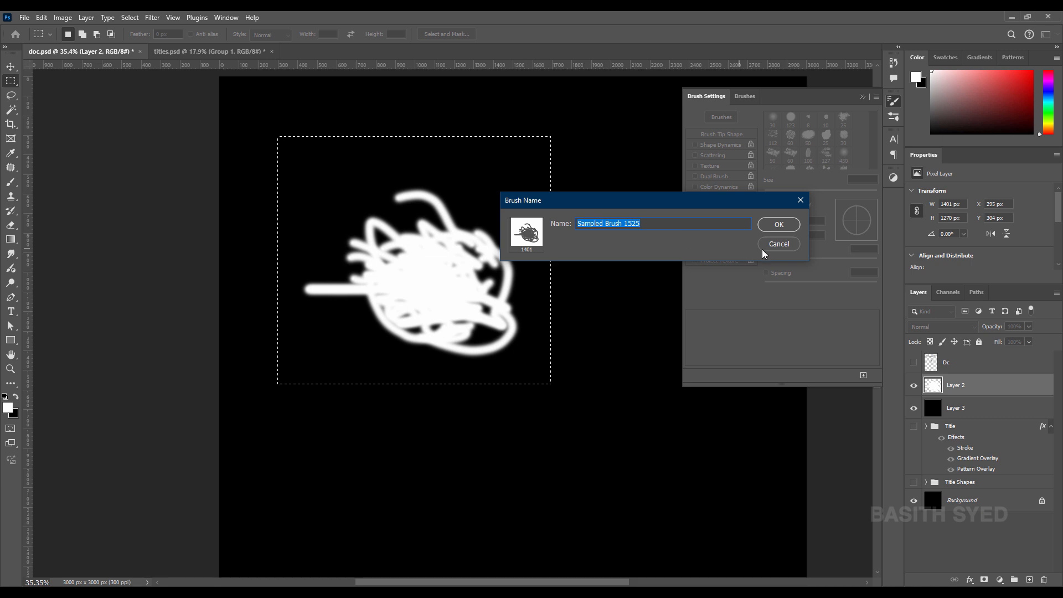
left_click(772, 251)
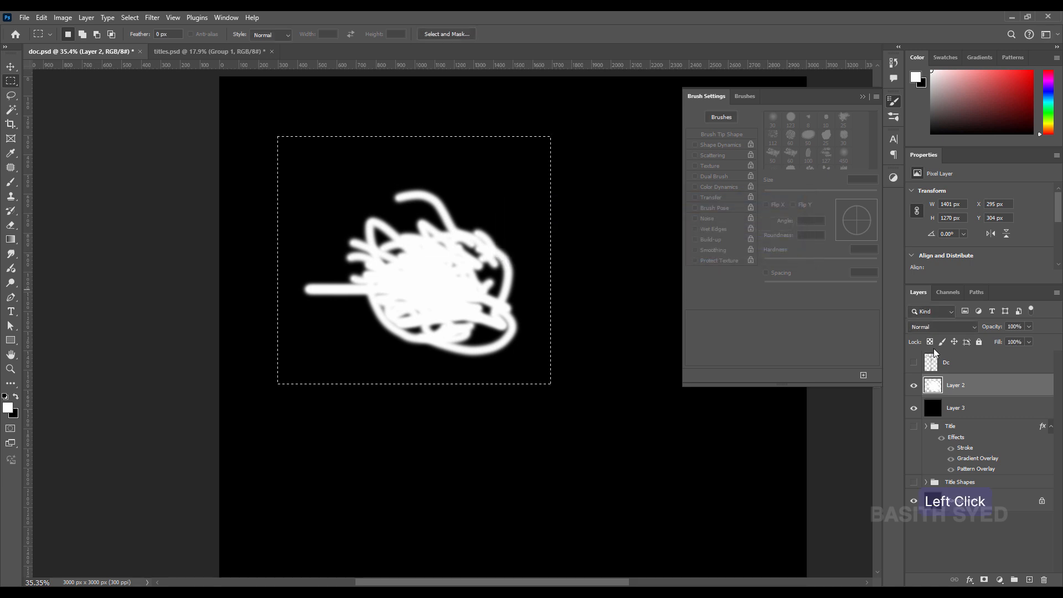
Step: Add an empty layer above Layer 2, clear the selection, and merge Layer 2 with the black Layer 3
left_click(1028, 580)
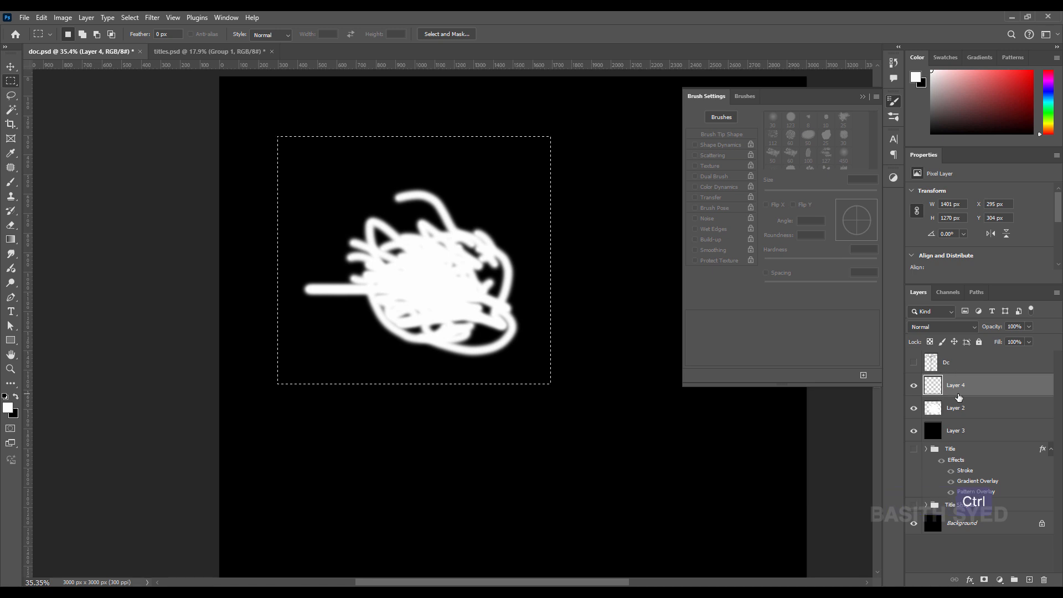
key("ctrl+d")
left_click(976, 434)
left_click(972, 411, "shift")
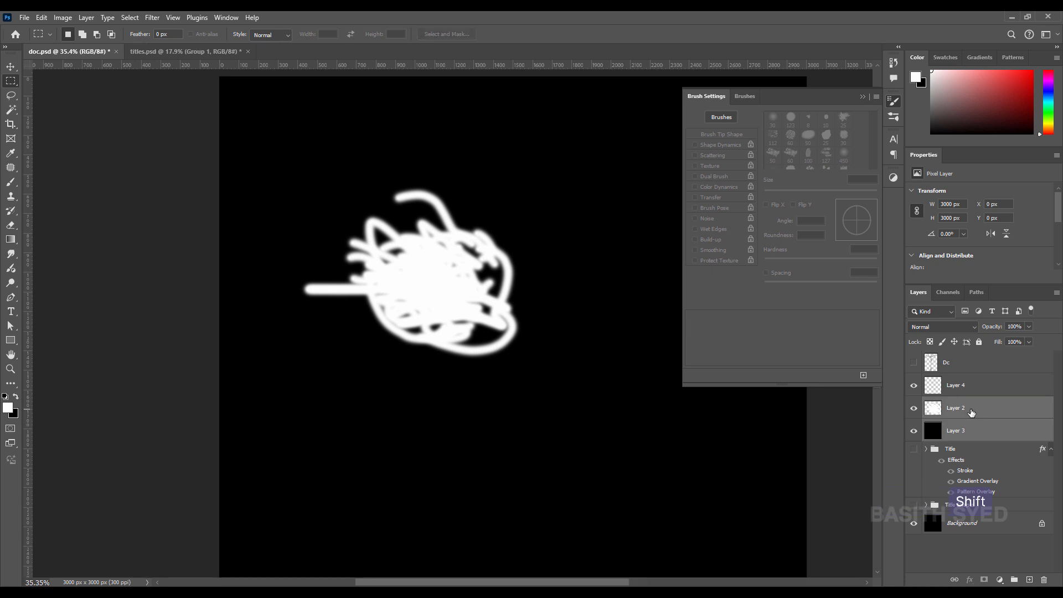
key("ctrl+e")
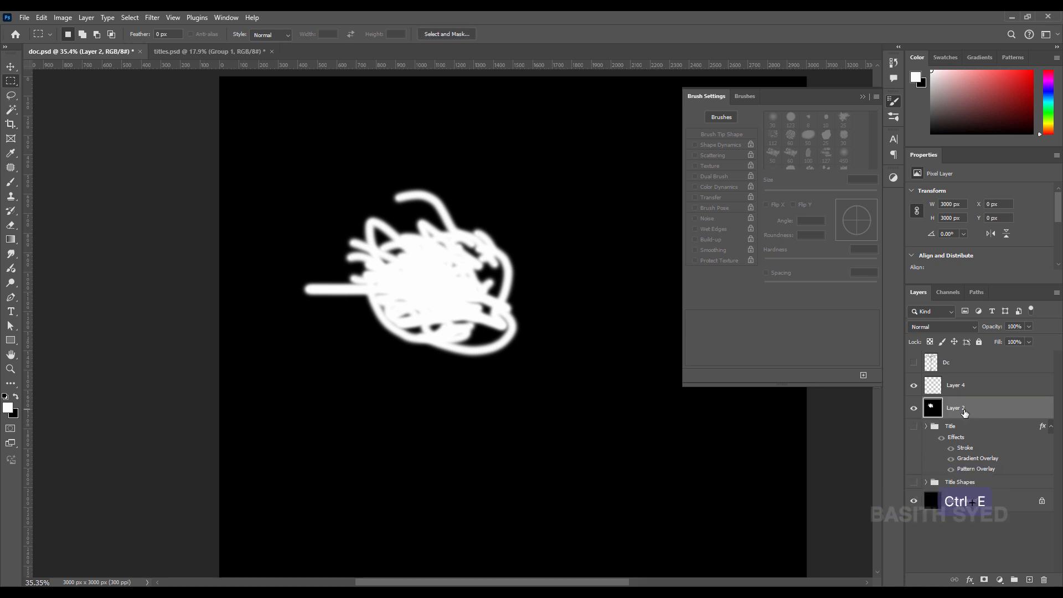
Step: Hide Layer 4, marquee-select about 1319 × 1206 px around the scribble on merged Layer 2, and invert the selected area's colors
left_click(914, 385)
left_click_drag(545, 159, 290, 389)
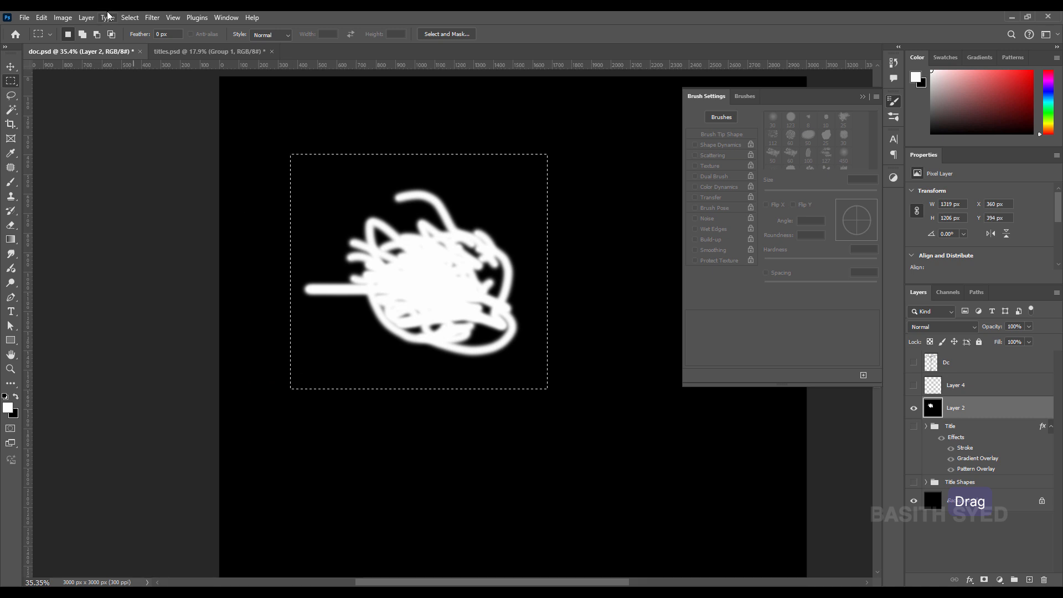
left_click(42, 17)
left_click(566, 15)
key("ctrl+i")
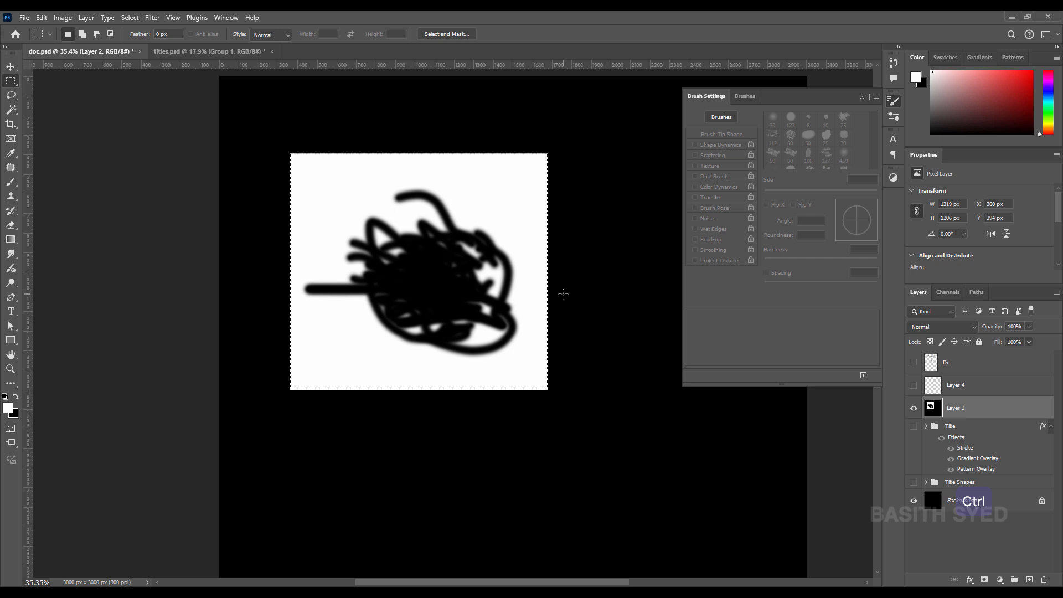
Step: Harden the scribble's edges with a Levels adjustment, setting the input black point to 63 and the white point to 102
key("ctrl+l")
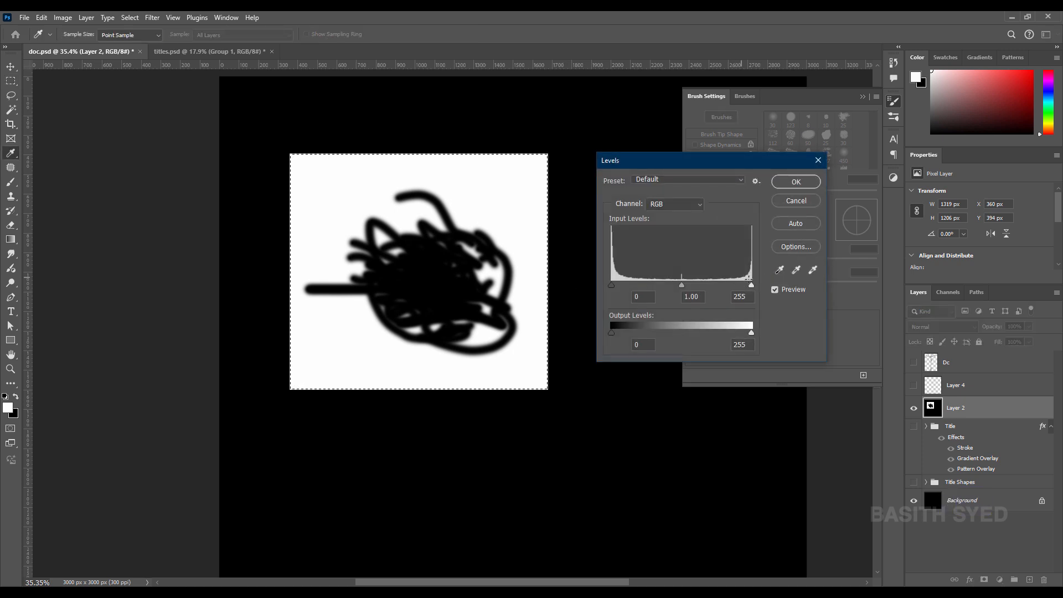
left_click_drag(751, 285, 685, 284)
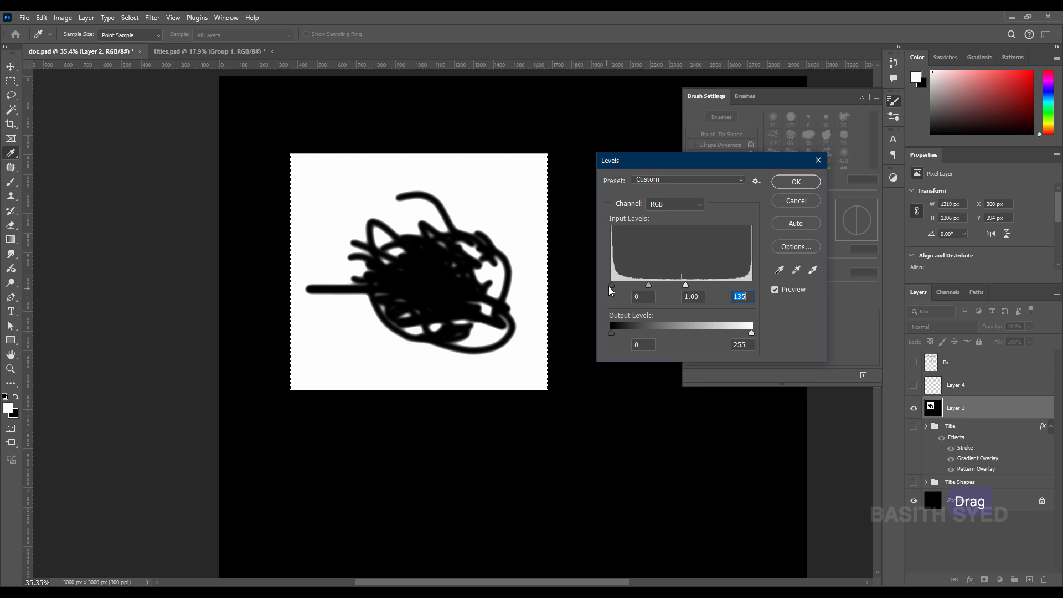
mouse_move(609, 287)
left_mouse_down()
mouse_move(684, 285)
mouse_move(668, 286)
left_mouse_up()
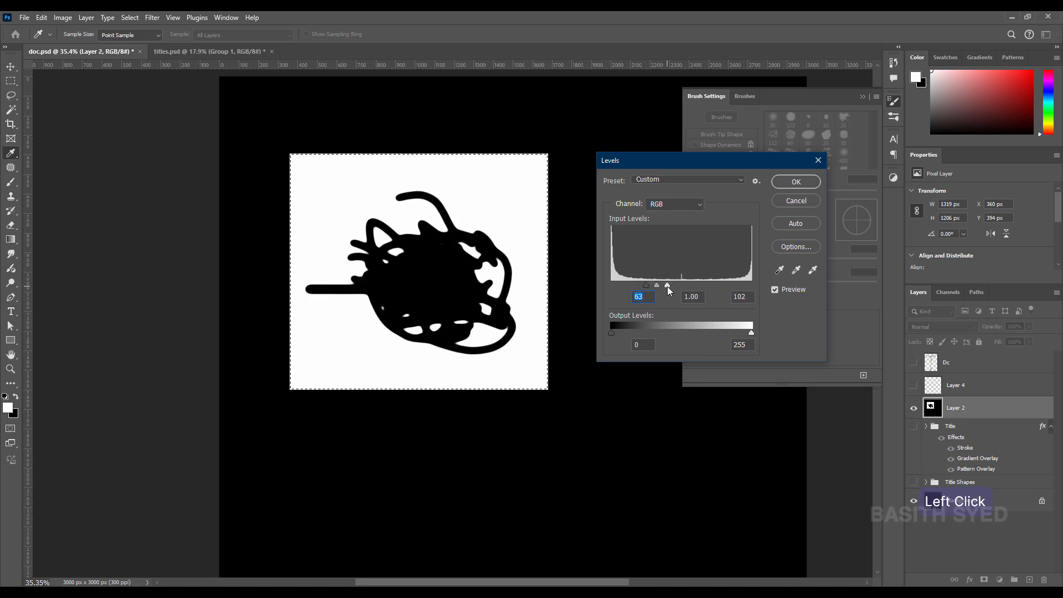
key("Return")
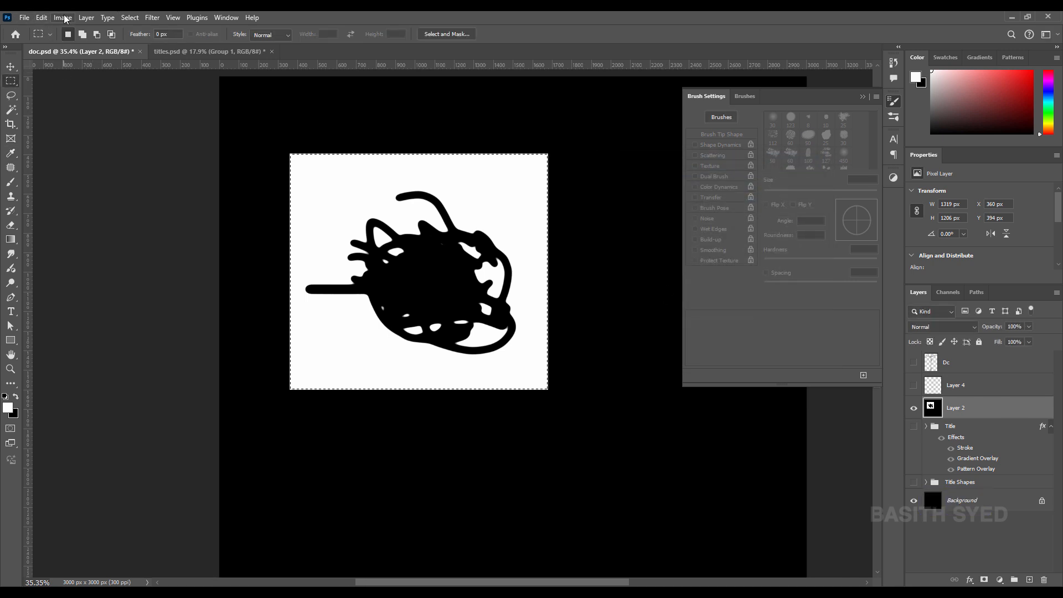
Step: Define the selected black scribble on white as a new brush preset, keeping the suggested name
left_click(41, 17)
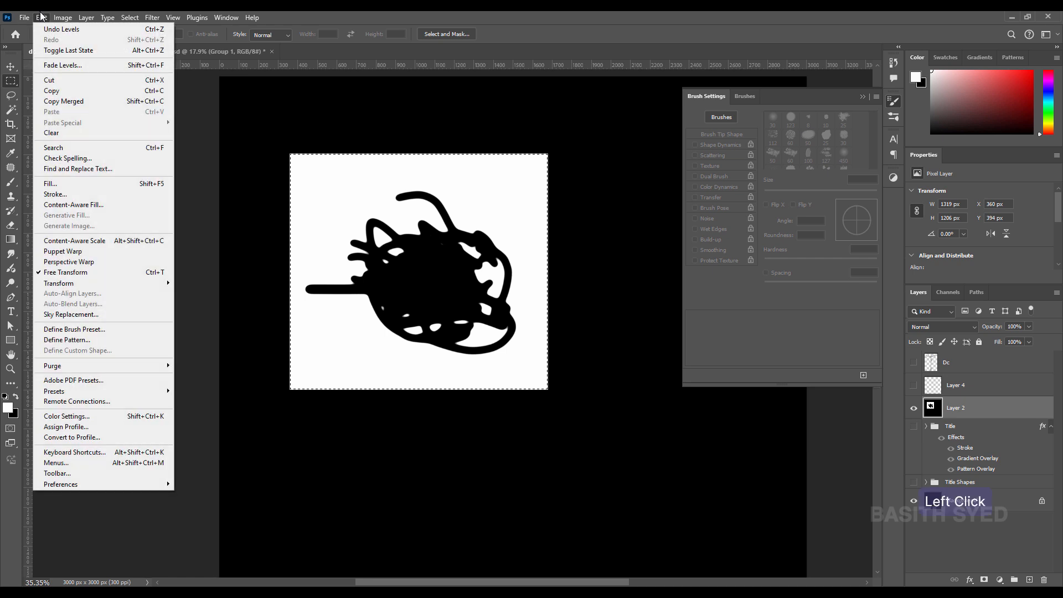
left_click(121, 329)
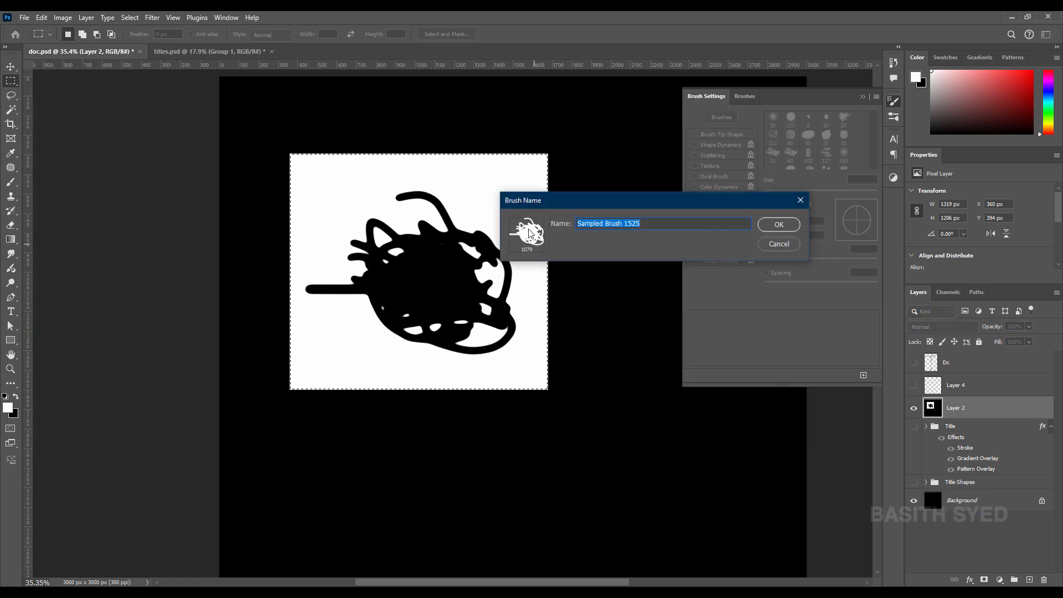
left_click(779, 224)
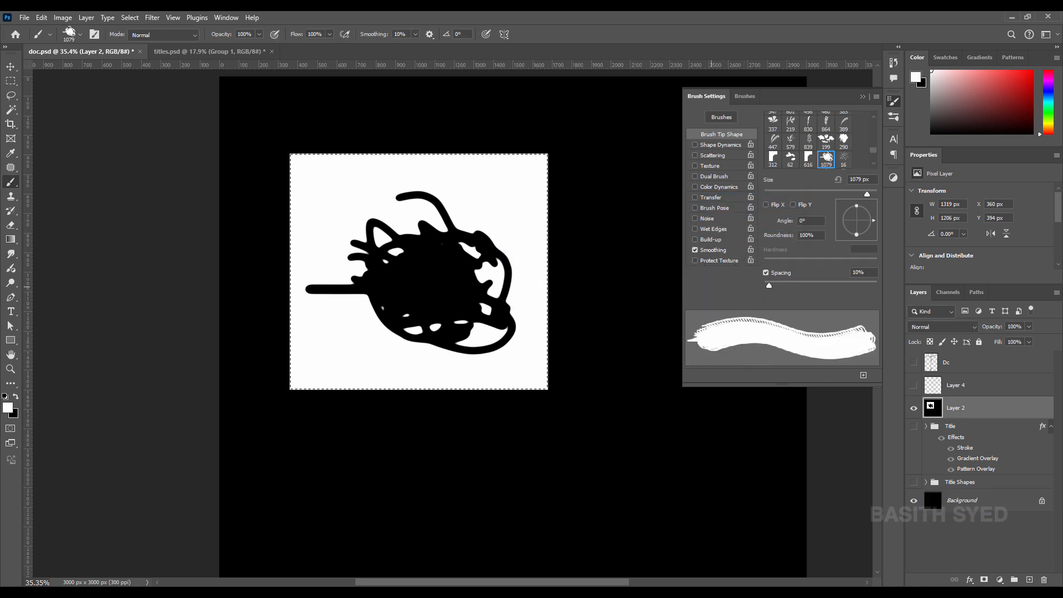
Step: Hide Layer 2, clear the selection, and add an empty layer above it for painting
left_click(914, 409)
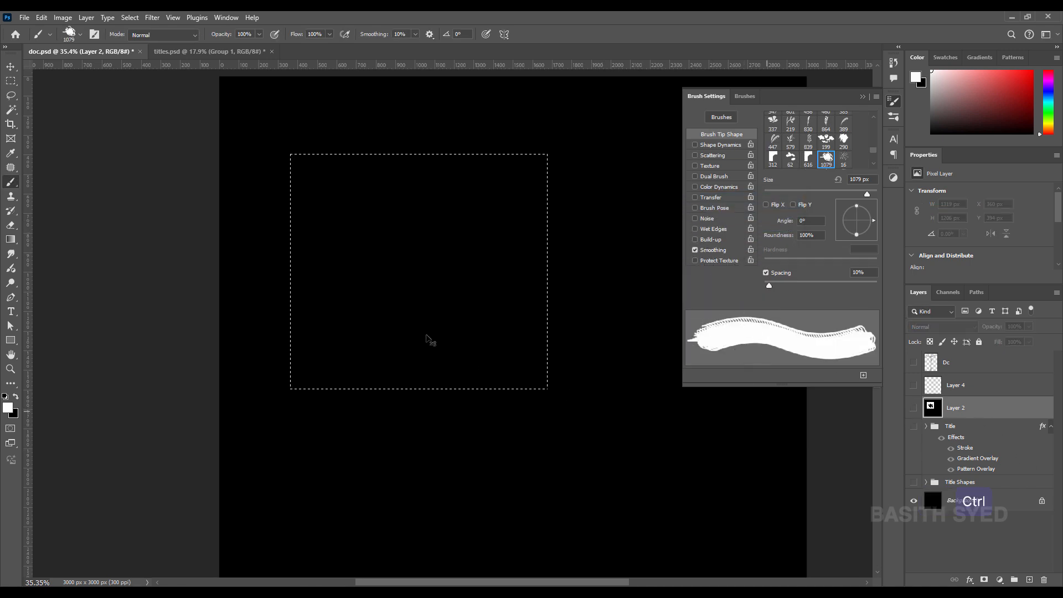
key("ctrl+d")
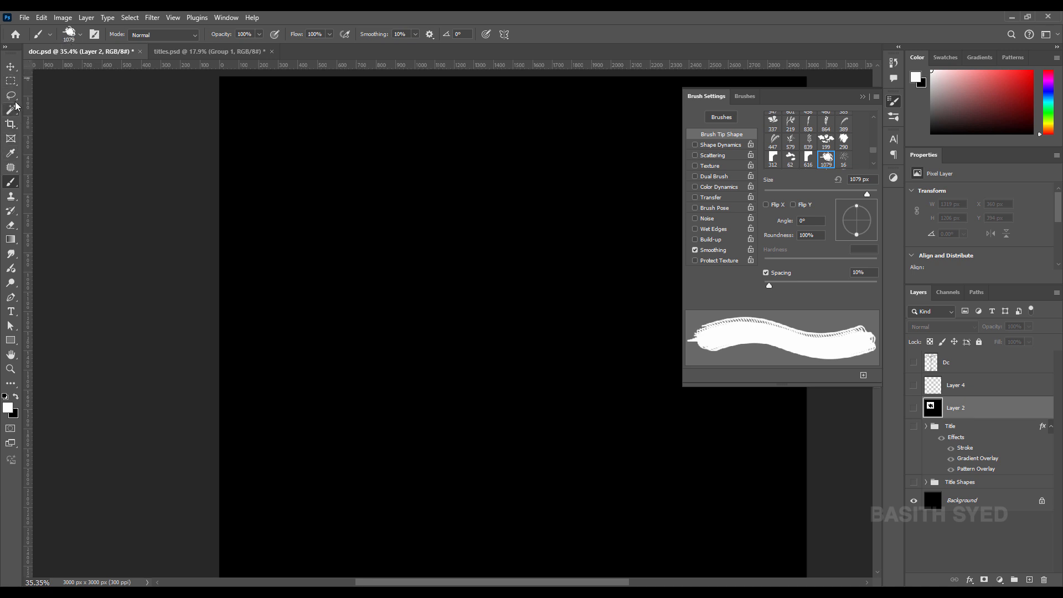
left_click(13, 184)
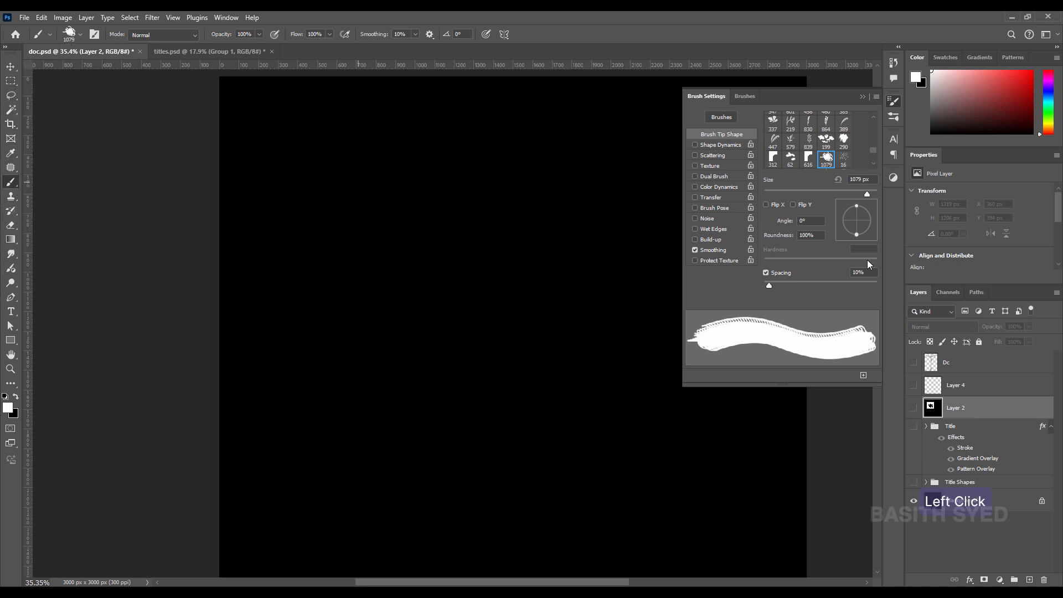
left_click(1029, 580)
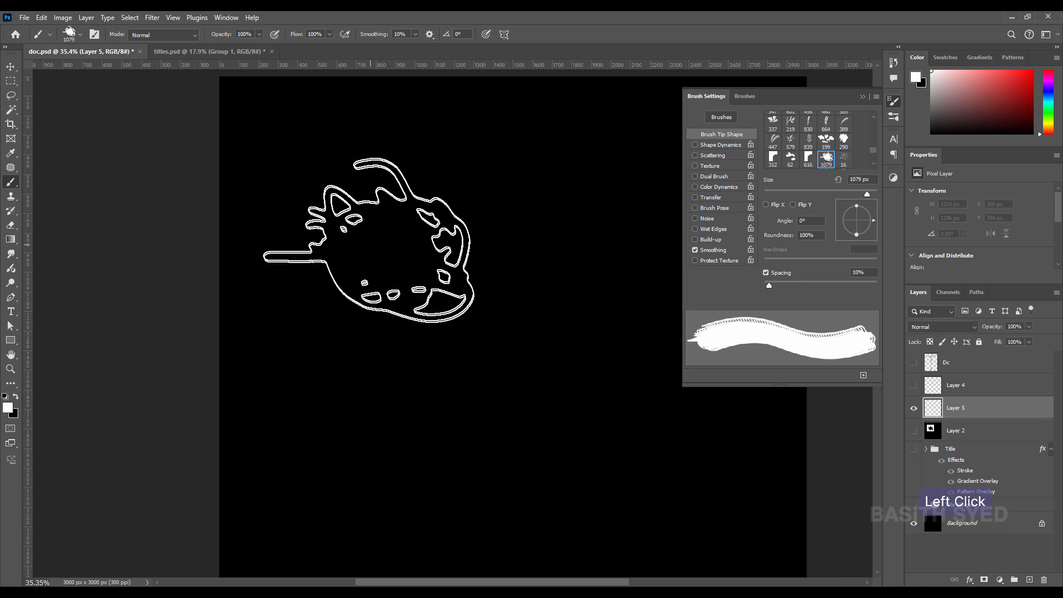
Step: Switch to a soft round brush, reduce its size, and paint a white dab about 128 × 110 px on Layer 5
left_click(81, 34)
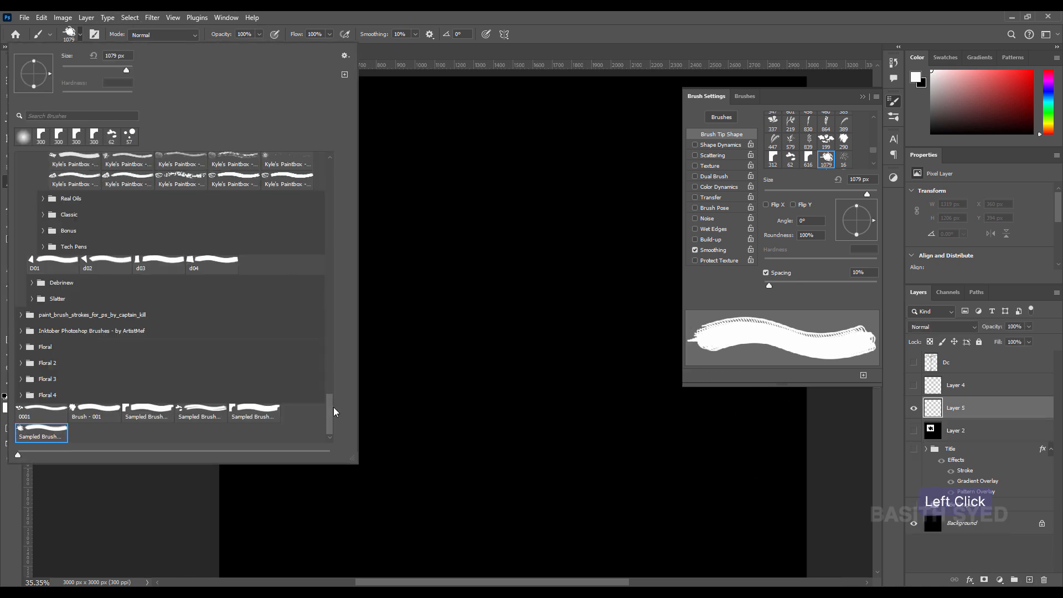
left_click_drag(323, 233, 293, 110)
left_click_drag(327, 355, 338, 155)
double_click(74, 180)
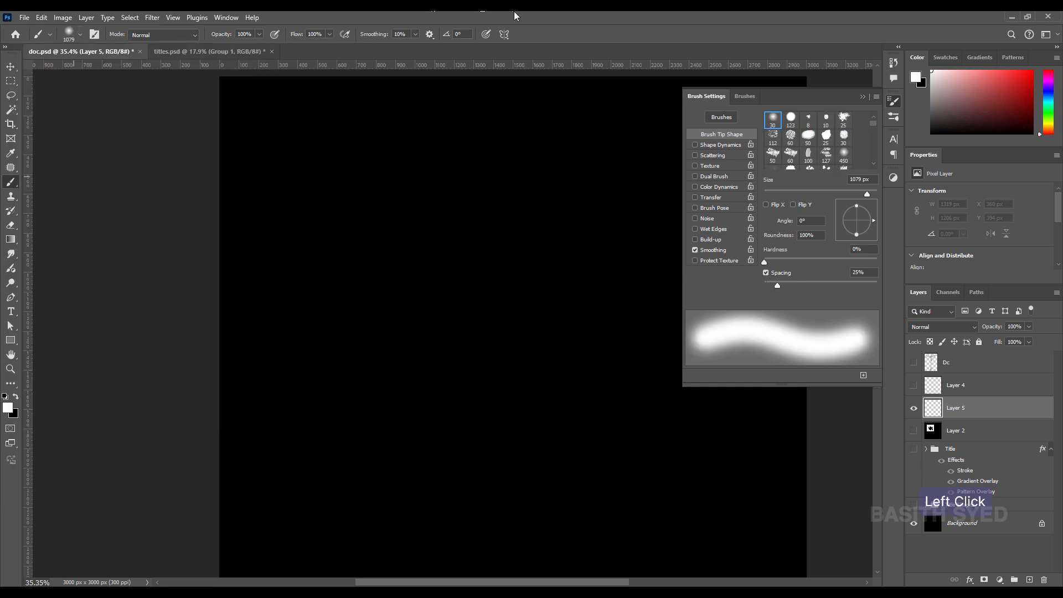
right_click(475, 321, "alt")
left_click_drag(475, 320, 384, 314)
key("ctrl+space")
mouse_move(424, 277)
left_mouse_down()
mouse_move(455, 275)
mouse_move(427, 290)
left_mouse_up()
Step: Set the brush size to 16 px and its hardness to 100%
right_click(429, 289, "alt")
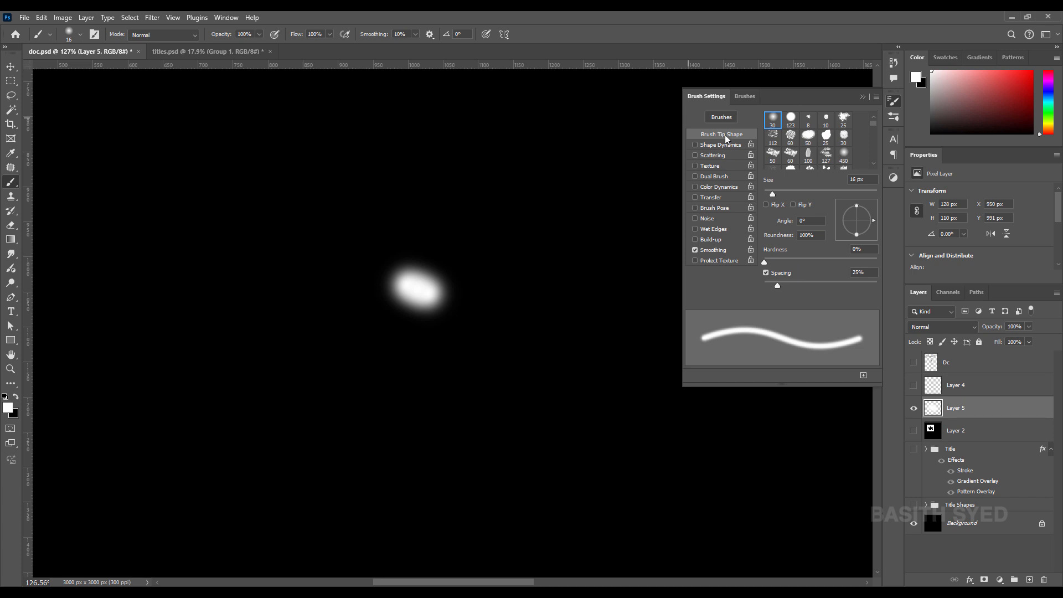
left_click(723, 119)
left_click(684, 96)
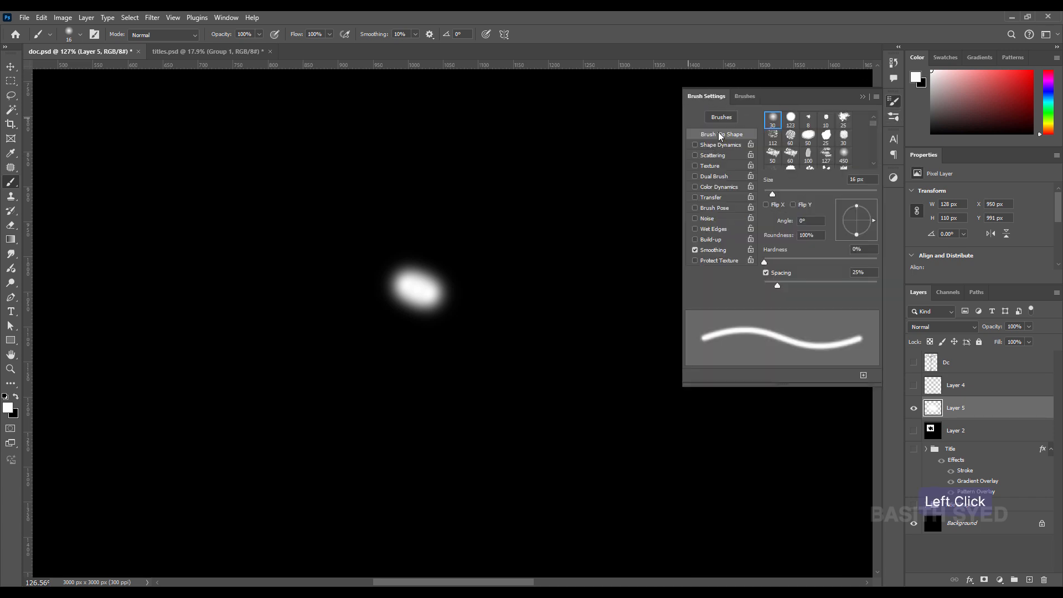
left_click_drag(764, 261, 877, 261)
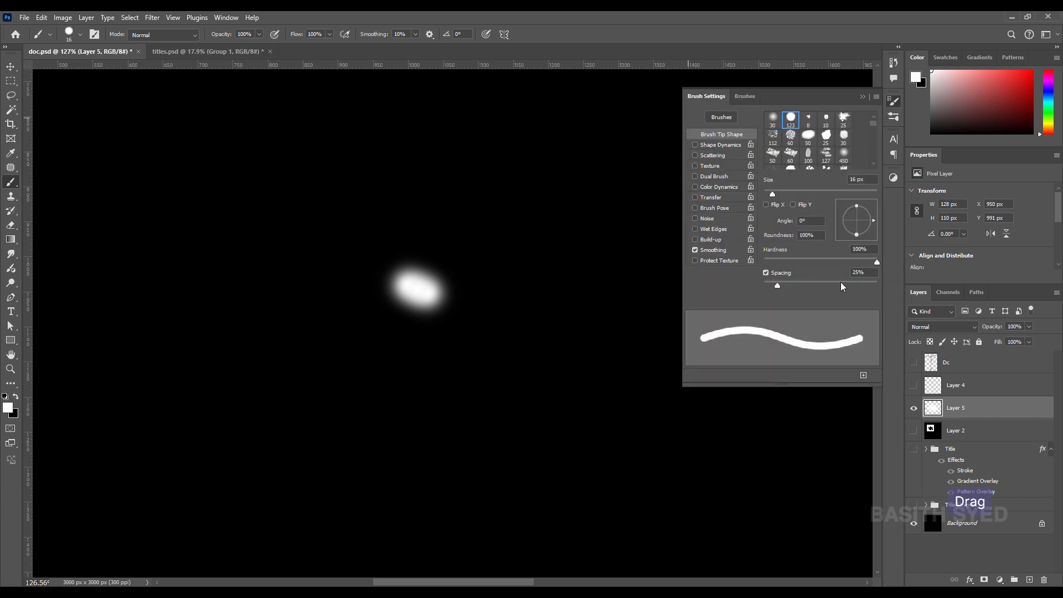
Step: Paint short hard-edged white strokes and spots over and around the soft dab, extending the cluster to about 307 × 239 px
mouse_move(385, 286)
left_mouse_down()
mouse_move(442, 291)
mouse_move(403, 272)
mouse_move(430, 295)
mouse_move(412, 297)
mouse_move(442, 305)
left_mouse_up()
left_click_drag(444, 255, 465, 264)
left_click_drag(373, 305, 392, 324)
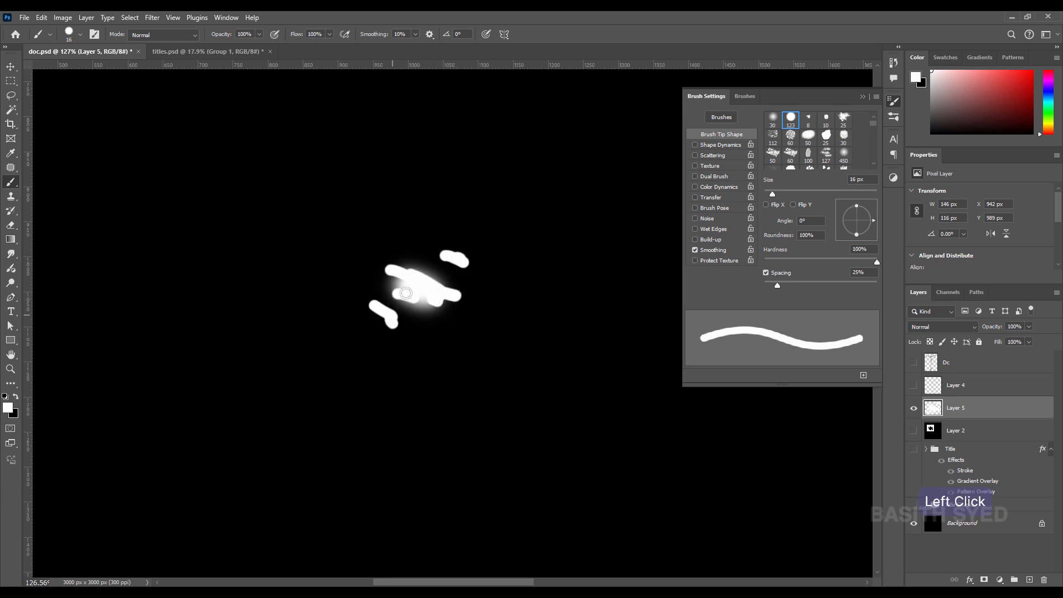
left_click_drag(400, 216, 416, 217)
left_click_drag(424, 334, 453, 332)
left_click_drag(368, 365, 385, 358)
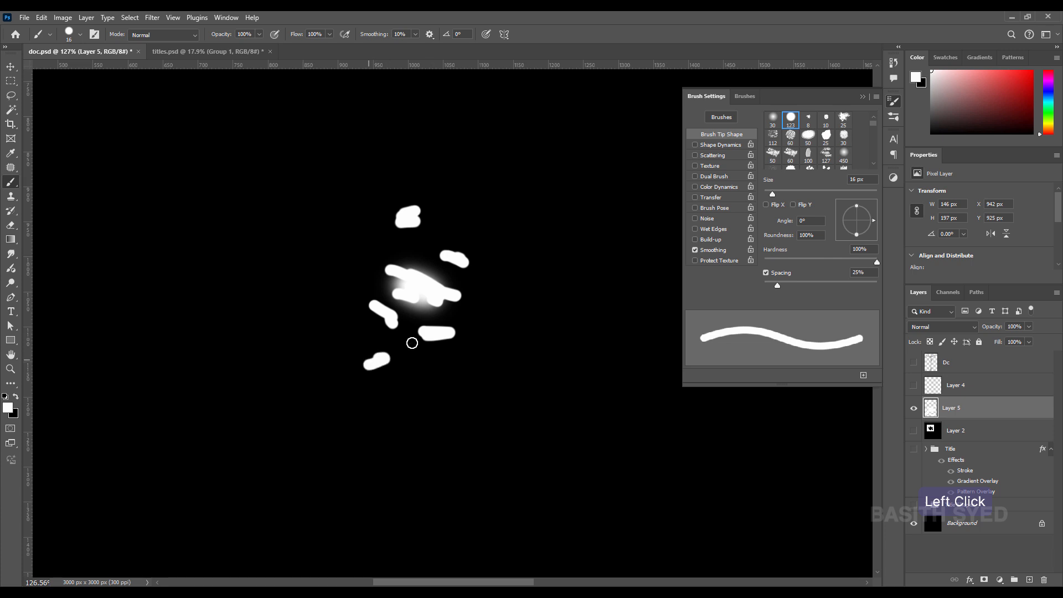
left_click(486, 310)
mouse_move(486, 310)
left_mouse_down()
mouse_move(521, 286)
mouse_move(499, 299)
left_mouse_up()
mouse_move(368, 339)
left_mouse_down()
mouse_move(336, 323)
mouse_move(313, 330)
mouse_move(322, 319)
left_mouse_up()
left_click(473, 249)
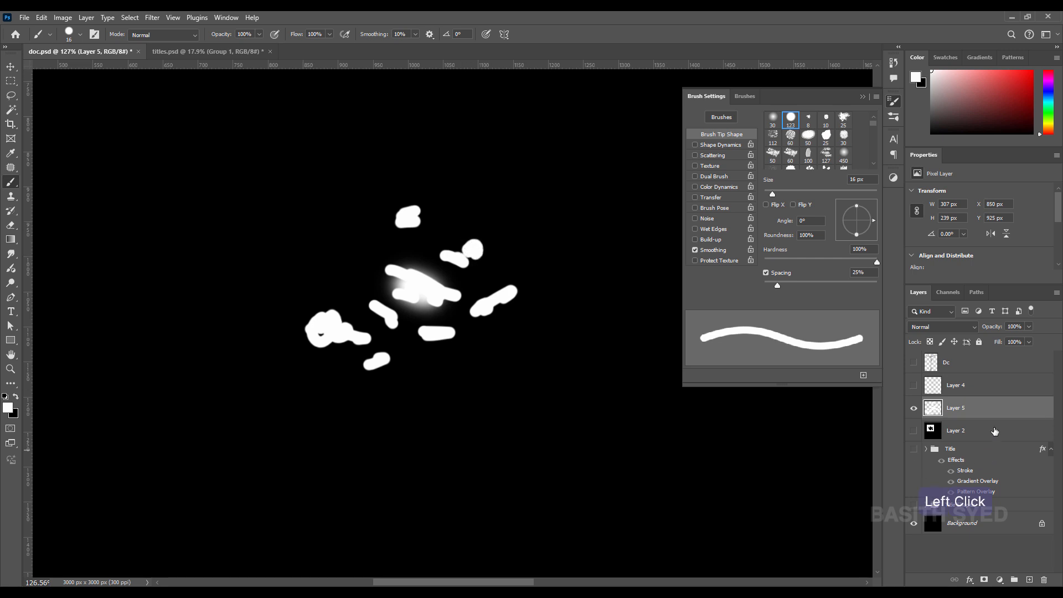
Step: Add a black-filled layer directly below the painted marks on Layer 5 and merge the two layers
left_click_drag(468, 345, 399, 344)
left_click(1036, 434)
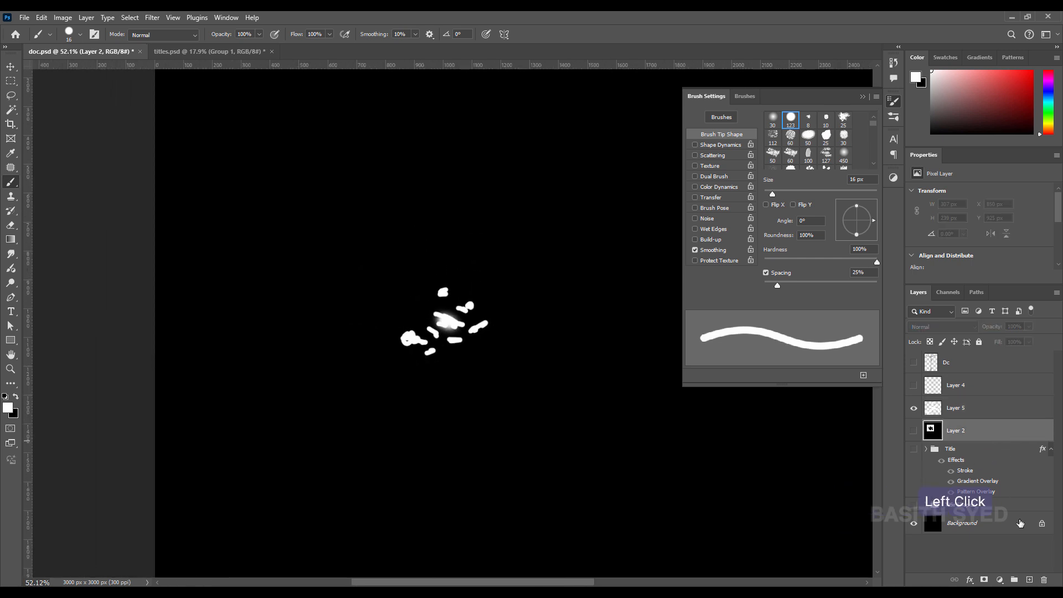
left_click(1031, 580)
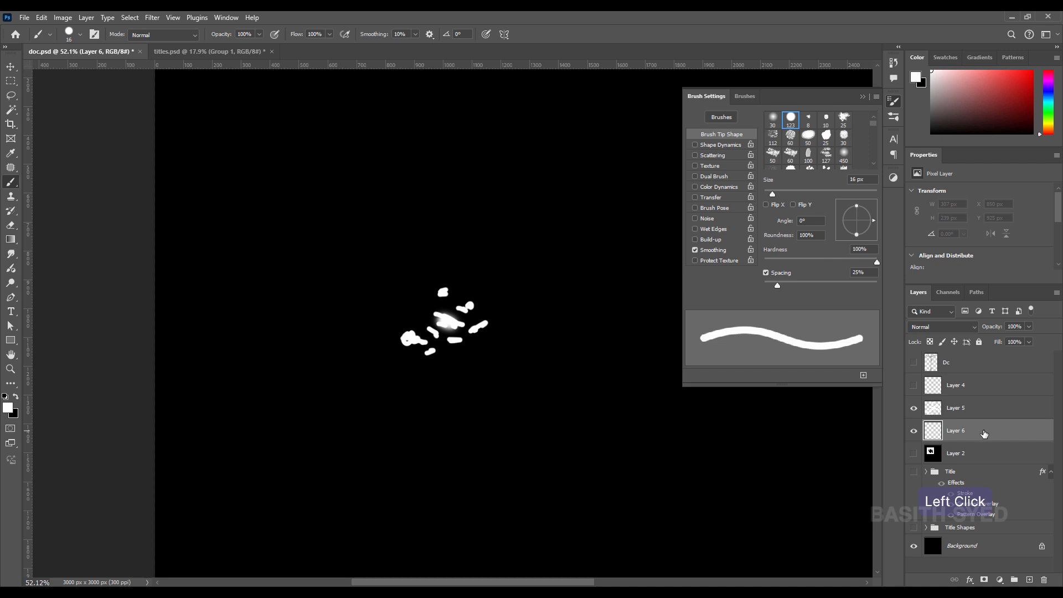
key("ctrl+BackSpace")
left_click(987, 416)
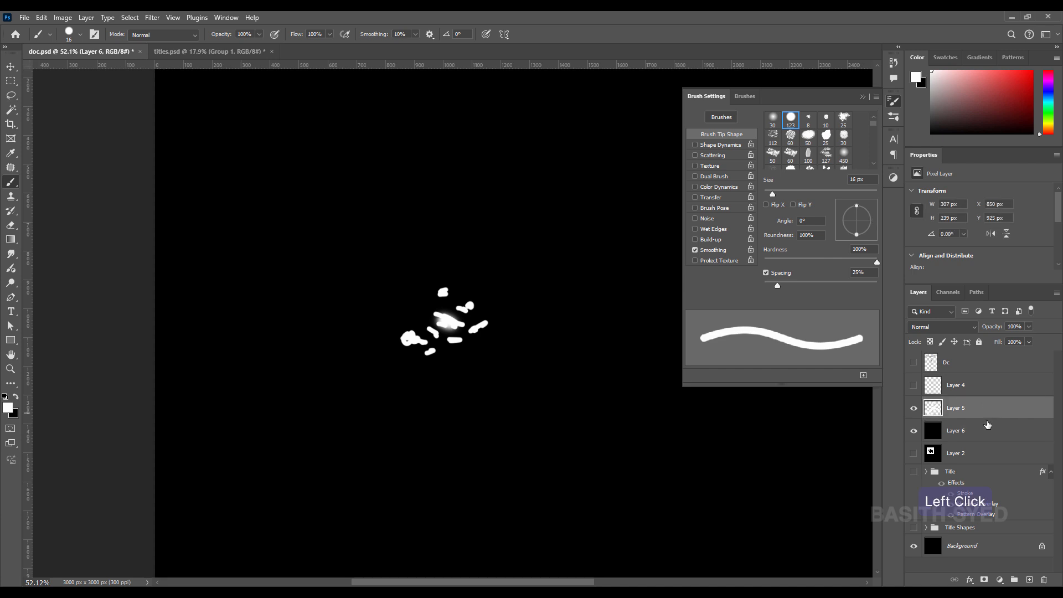
left_click(987, 431, "shift")
key("ctrl+e")
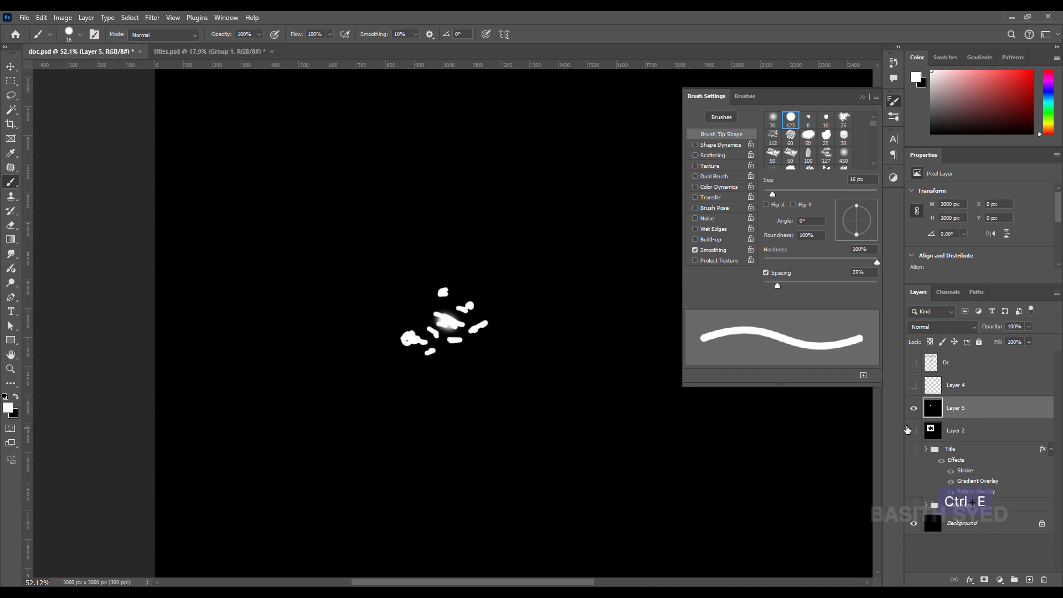
Step: Marquee-select about 436 × 481 px around the marks on merged Layer 5 and invert the selected area's colors
key("m")
left_click_drag(502, 255, 378, 393)
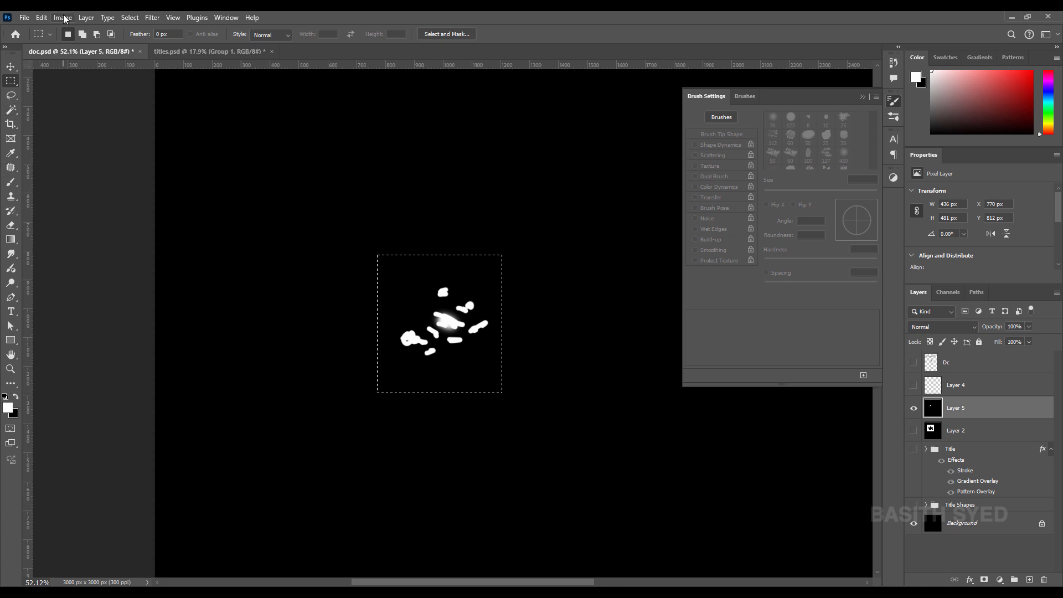
key("ctrl+i")
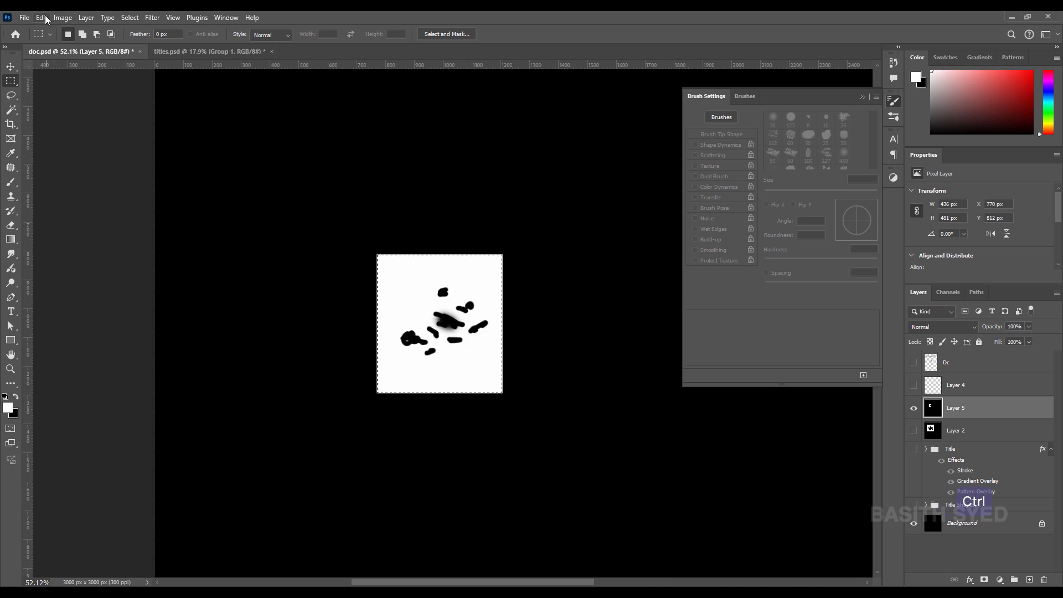
Step: Define the selected black marks on white as another brush preset, keeping the suggested name
left_click(41, 17)
left_click(101, 331)
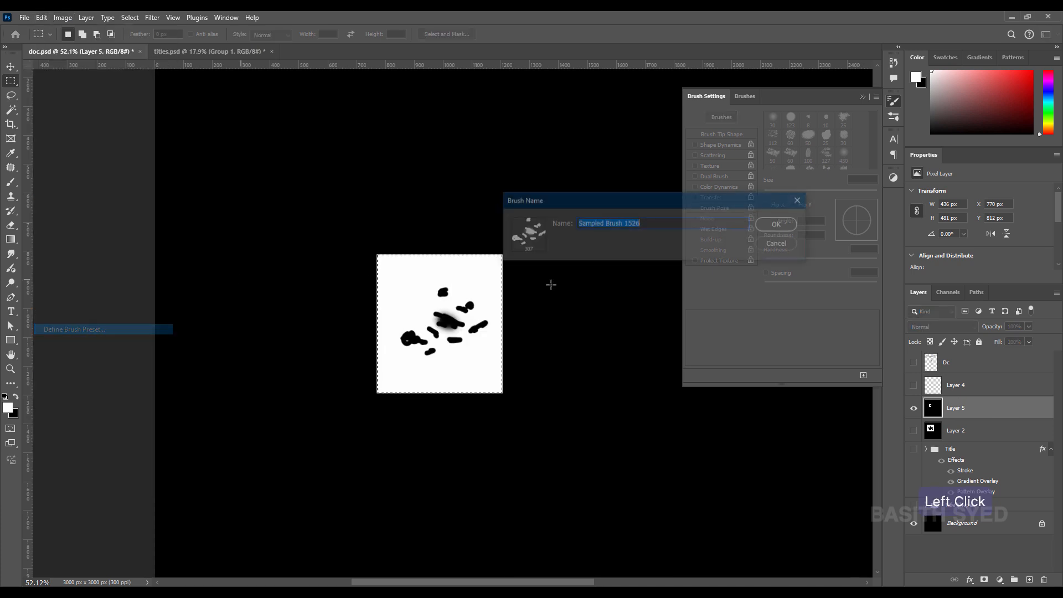
left_click(785, 223)
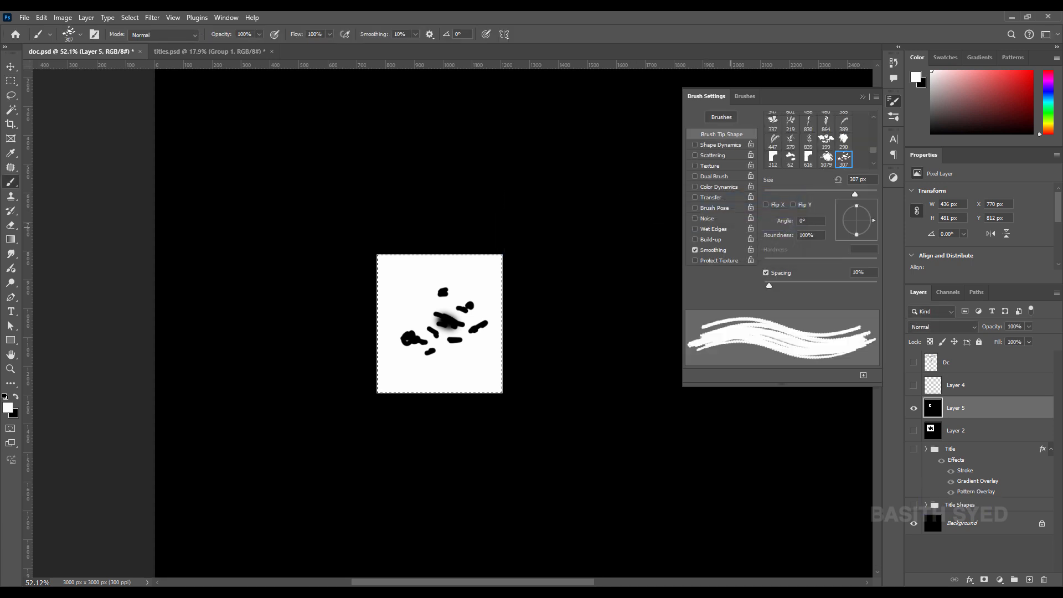
Step: Delete the test layers between the Dc layer and the Title group, add one empty layer there, and clear the selection
left_click(913, 408)
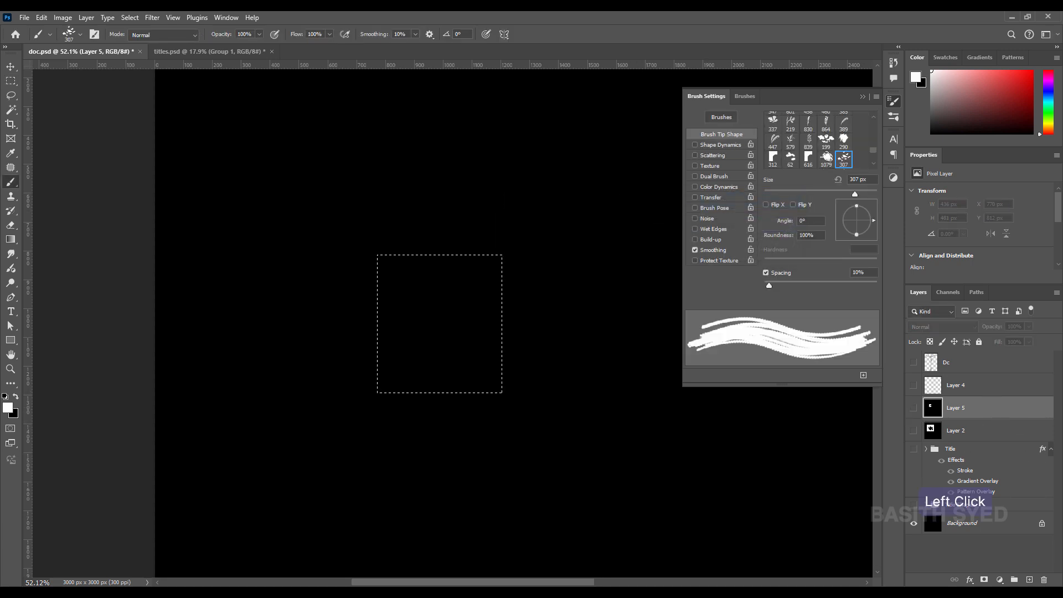
left_click(1029, 580)
left_click(994, 456)
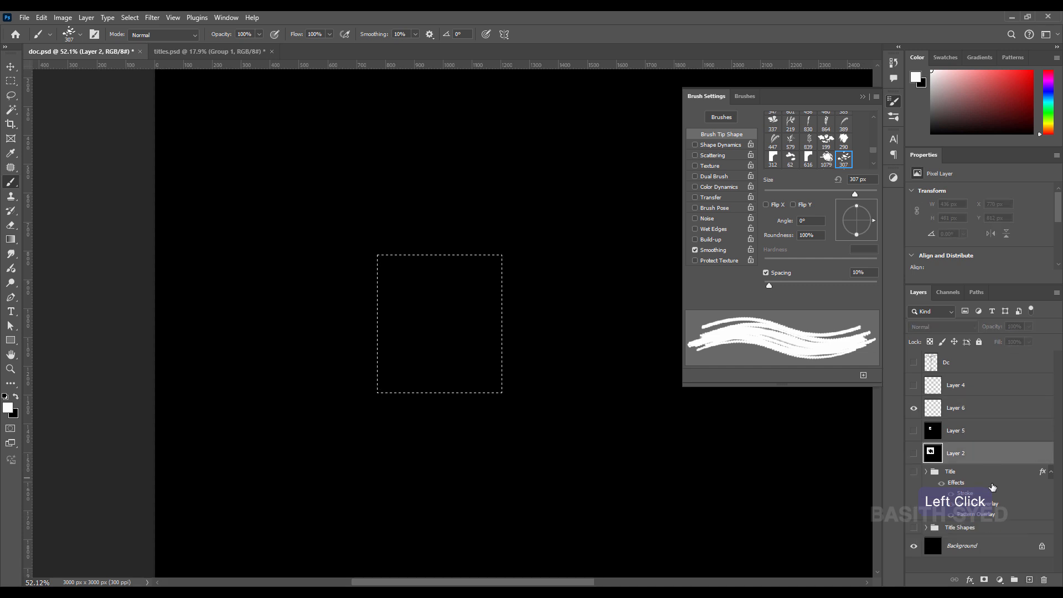
left_click(978, 369, "shift")
left_click(975, 368, "ctrl")
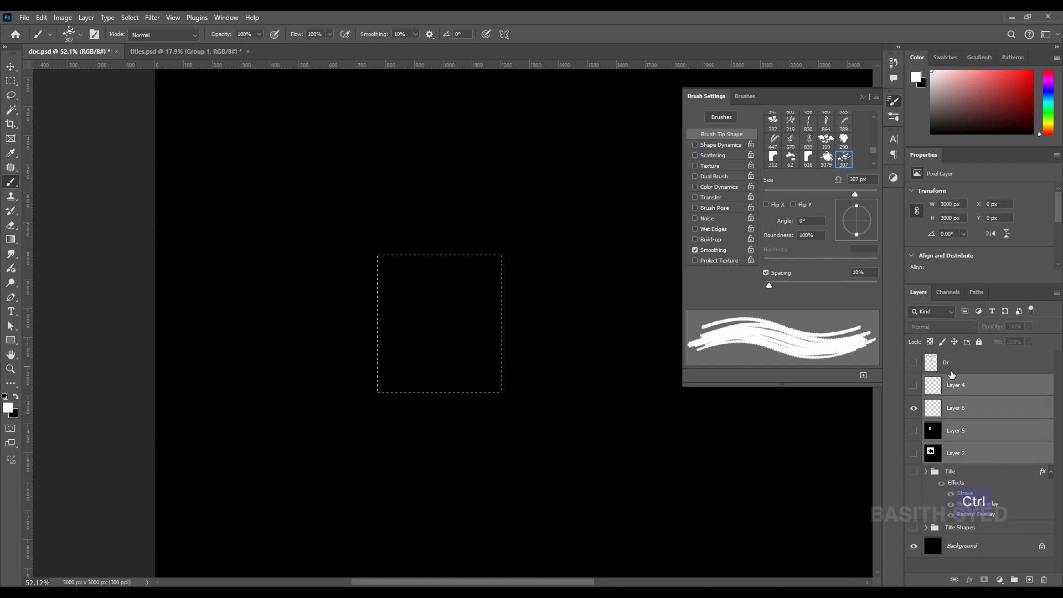
left_click(1045, 580)
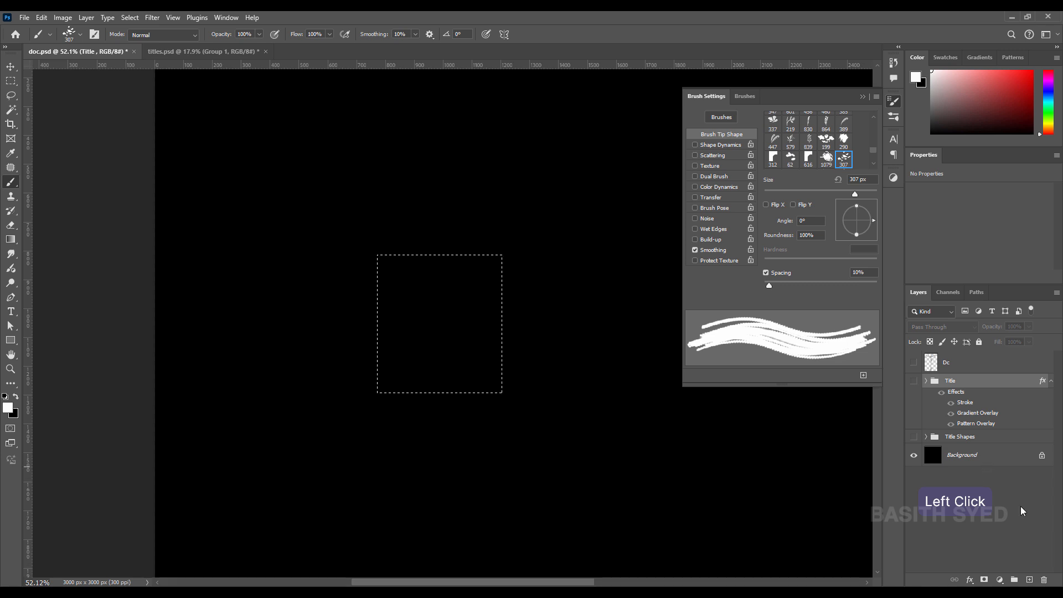
left_click(1028, 580)
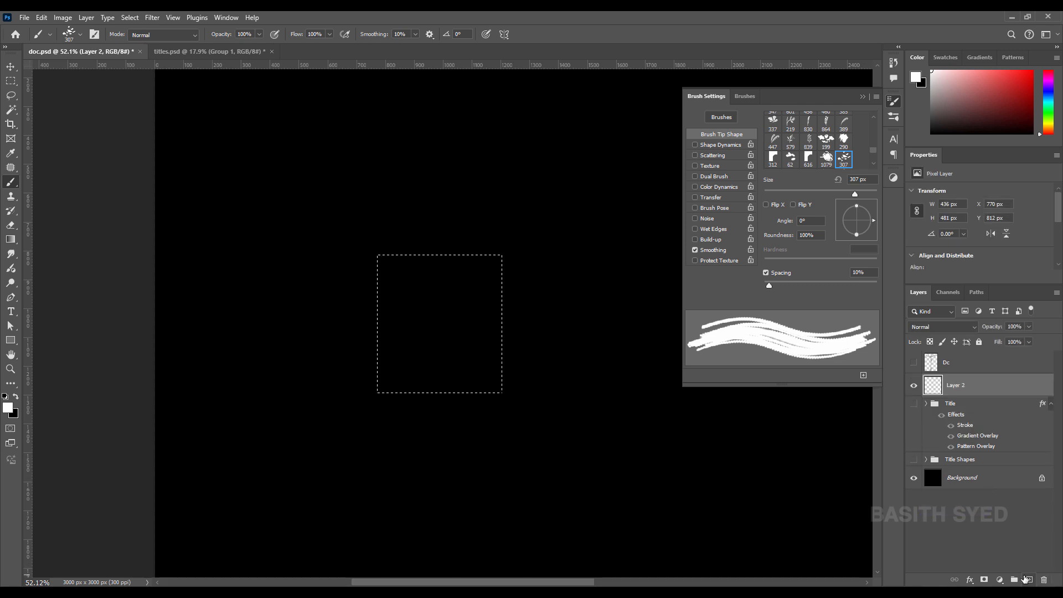
key("ctrl+d")
Step: Set the new 307 px brush's tip spacing to 85%
key("ctrl+space")
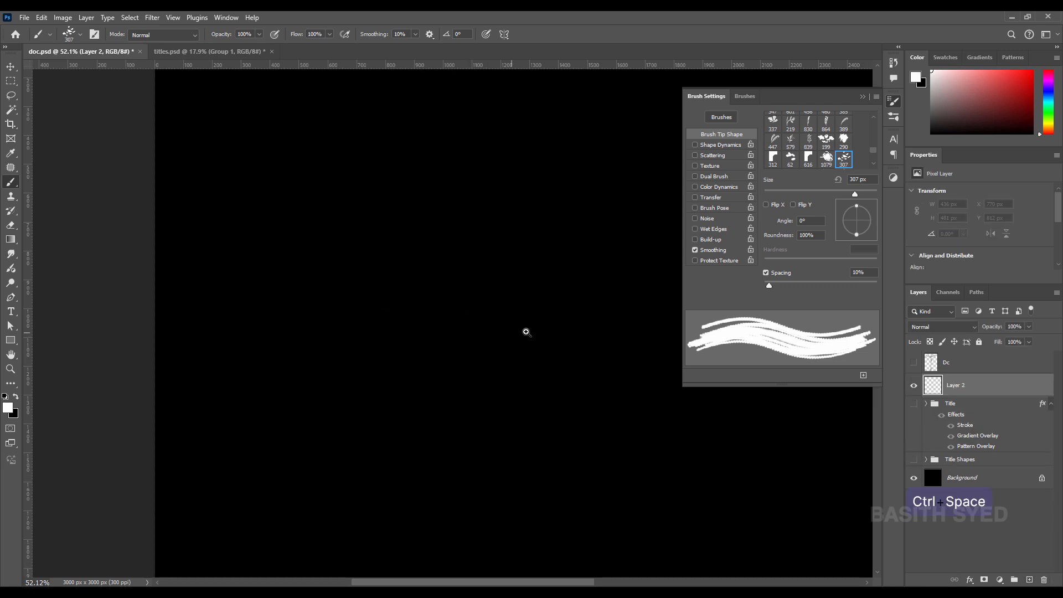
left_click_drag(526, 331, 477, 335)
left_click(444, 303, "ctrl")
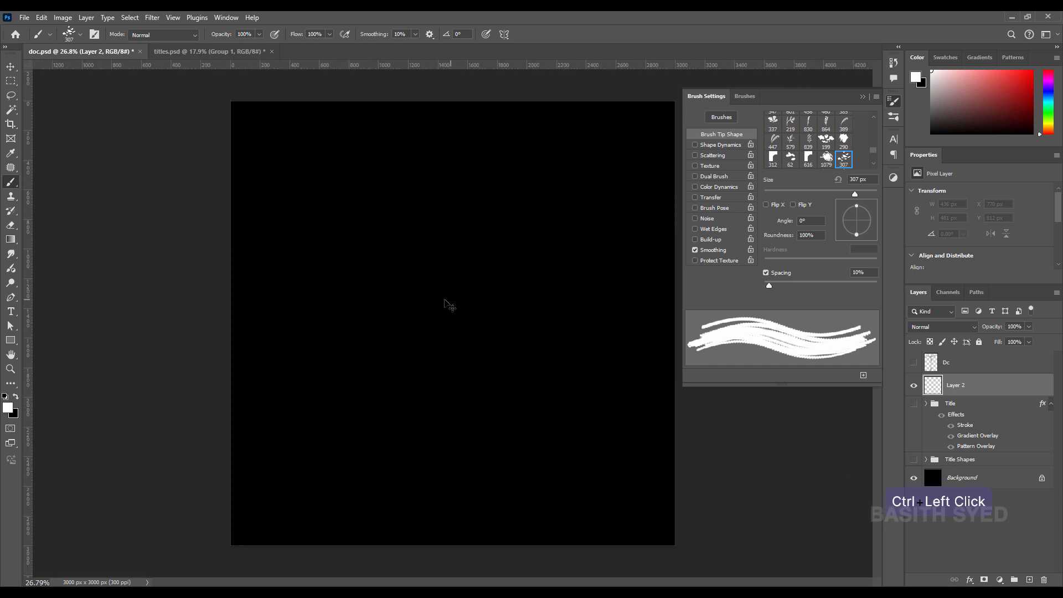
left_click(727, 141)
left_click_drag(770, 286, 812, 285)
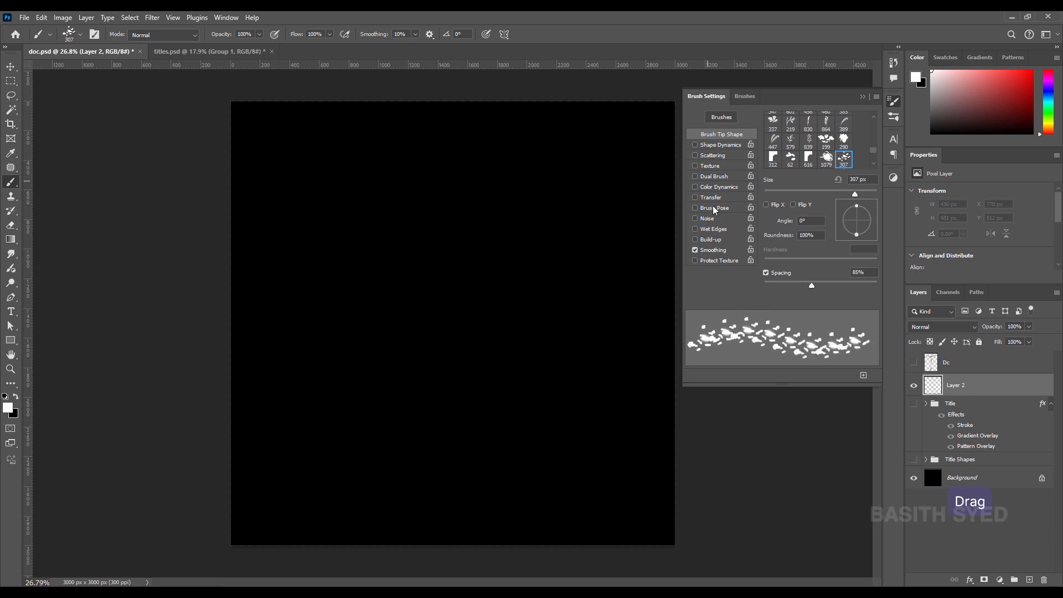
Step: Enable Shape Dynamics for the brush with high size jitter, 26% minimum diameter and 52% angle jitter
left_click(736, 144)
left_click_drag(765, 130, 867, 129)
mouse_move(765, 164)
left_mouse_down()
mouse_move(831, 165)
mouse_move(793, 164)
left_mouse_up()
left_click_drag(764, 214, 834, 214)
Step: Enable Scattering for the brush with 255% scatter and a count of 3
left_click(721, 156)
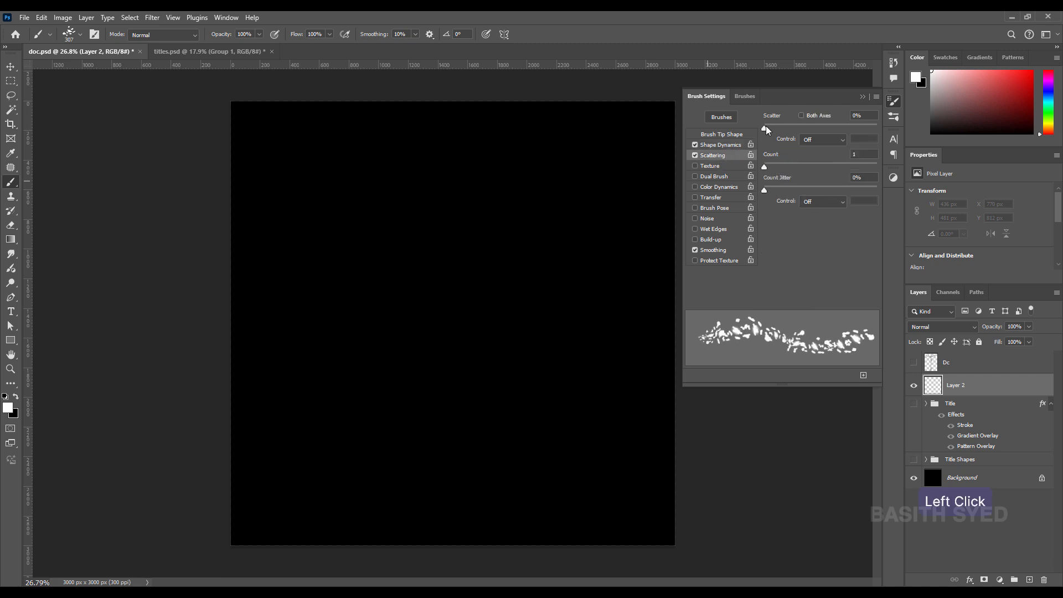
mouse_move(765, 128)
left_mouse_down()
mouse_move(812, 130)
mouse_move(795, 136)
left_mouse_up()
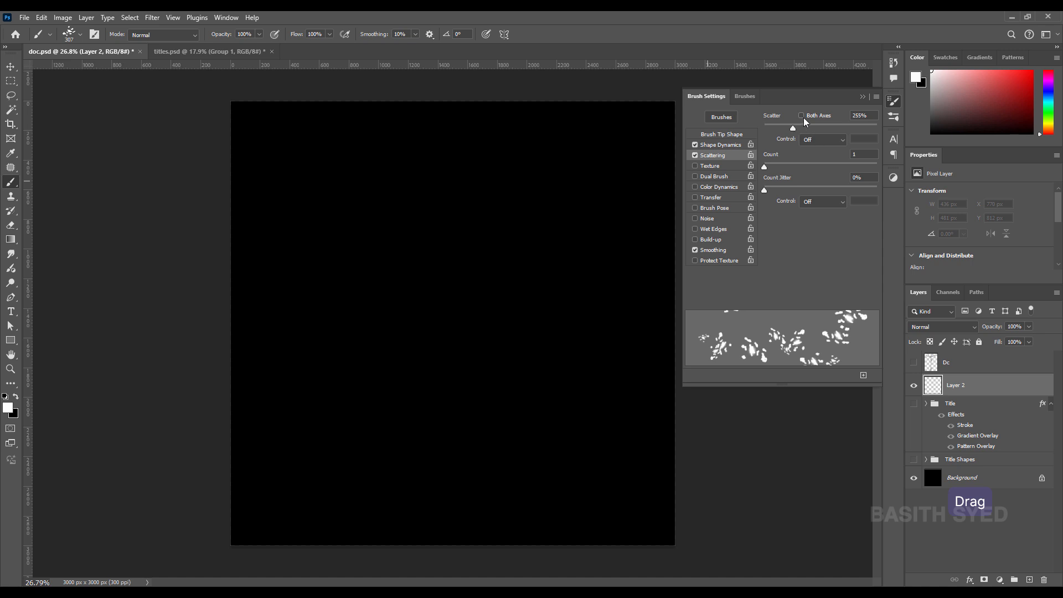
left_click(774, 166)
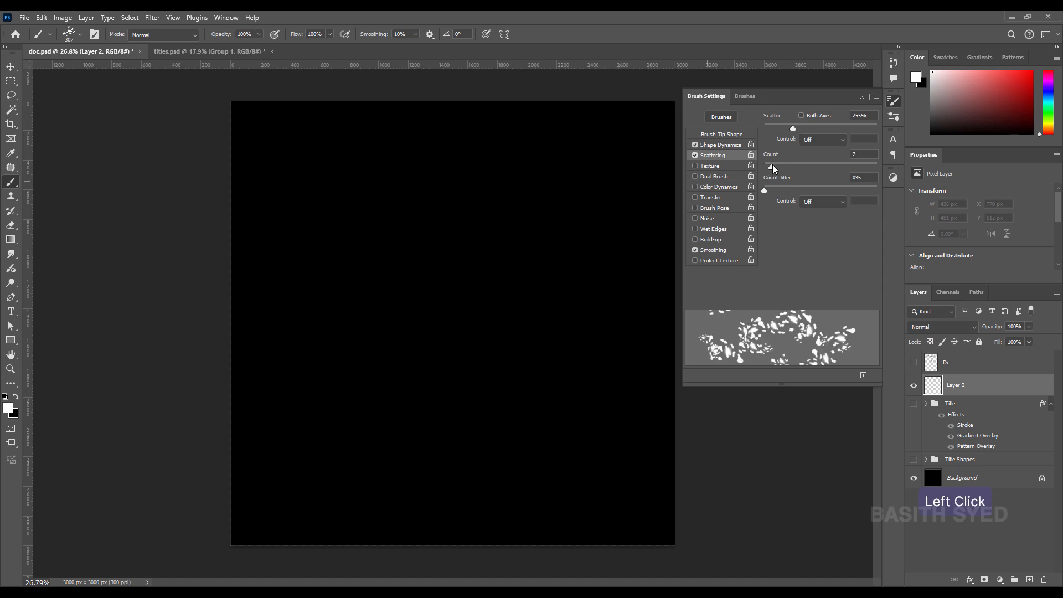
left_click(778, 166)
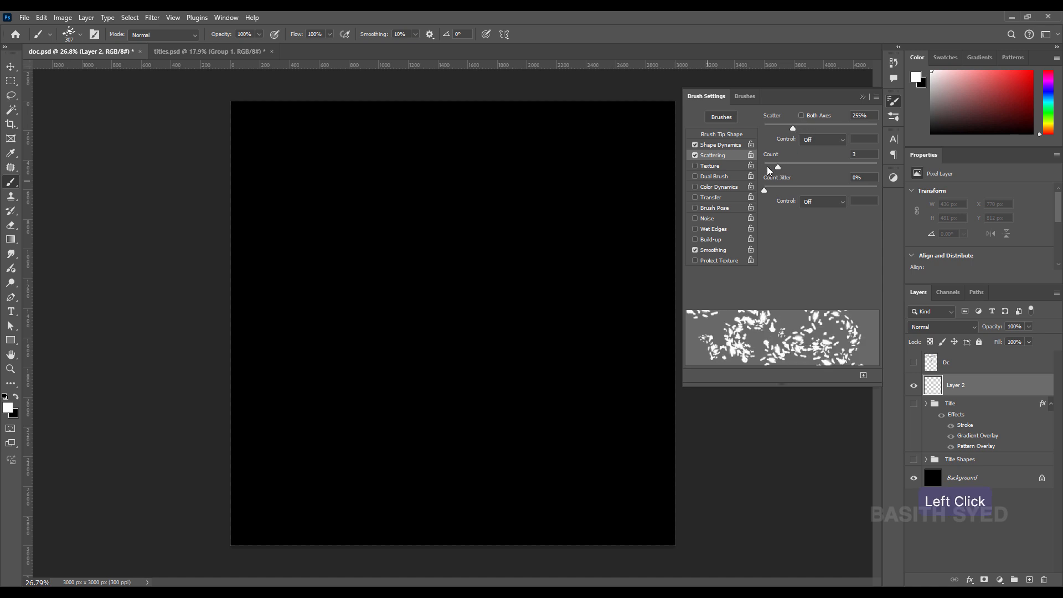
Step: Raise the brush's size jitter to 94% and angle jitter to 76%, and slightly reduce its tip spacing
left_click(718, 145)
left_click_drag(867, 128, 870, 128)
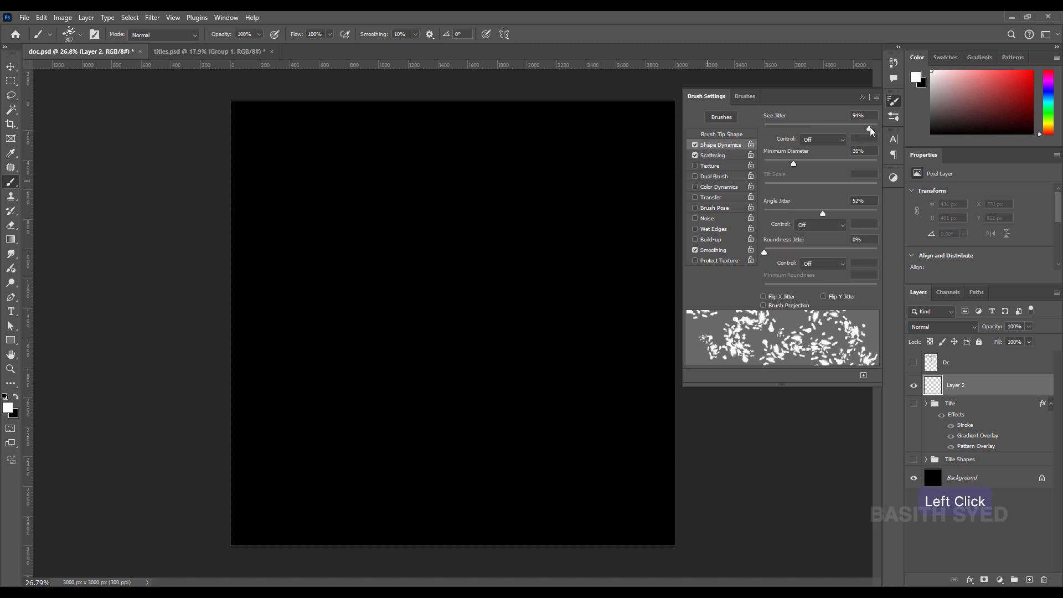
left_click_drag(822, 214, 850, 214)
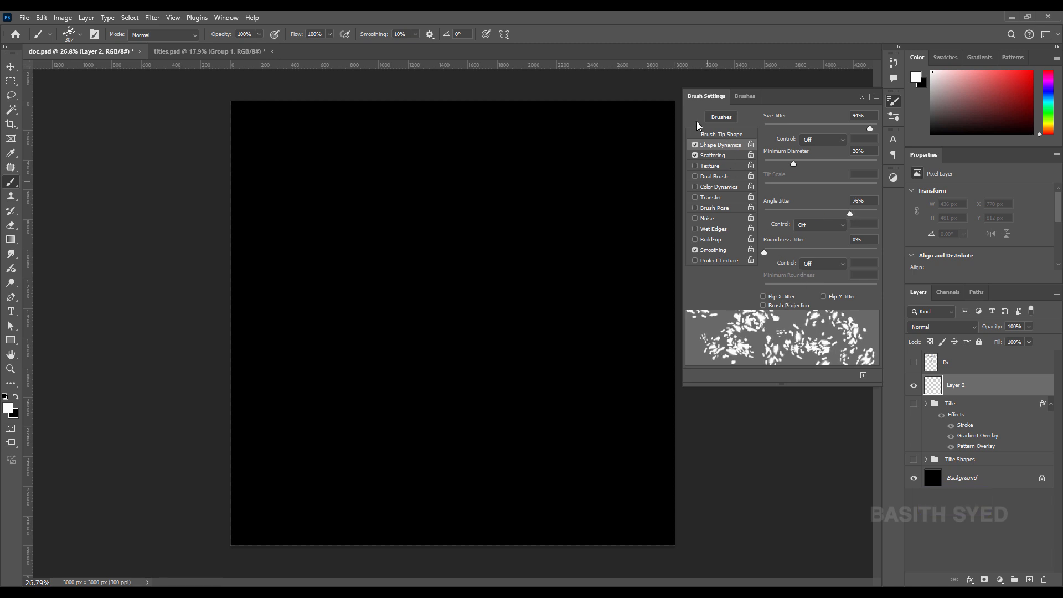
left_click(714, 135)
mouse_move(810, 286)
left_mouse_down()
mouse_move(795, 294)
mouse_move(804, 291)
left_mouse_up()
Step: Lower the scattering count to 2, increase the scatter amount, and put the brush settings away
left_click(717, 157)
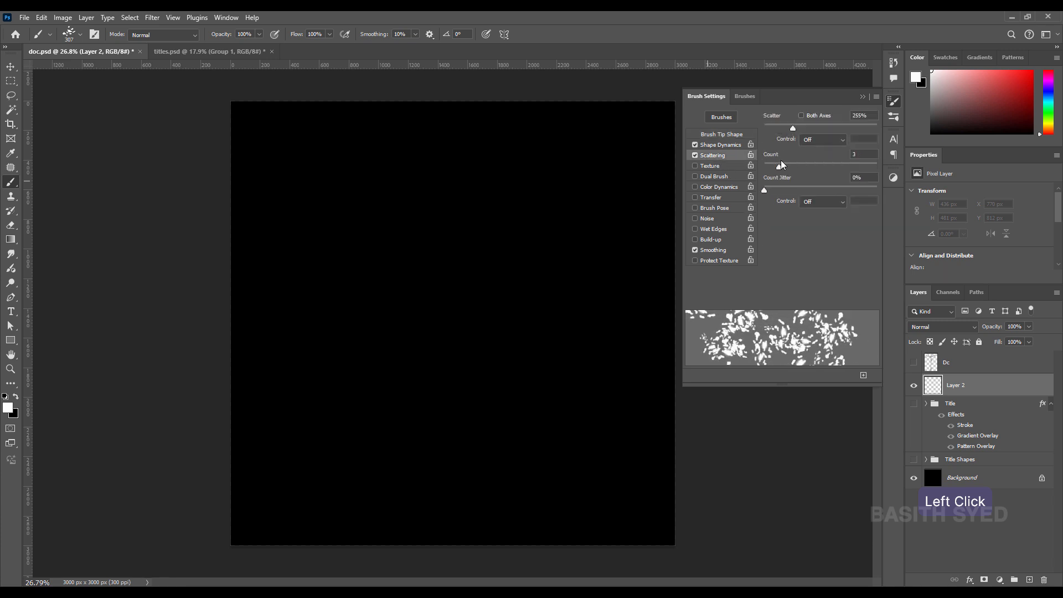
left_click_drag(775, 168, 770, 169)
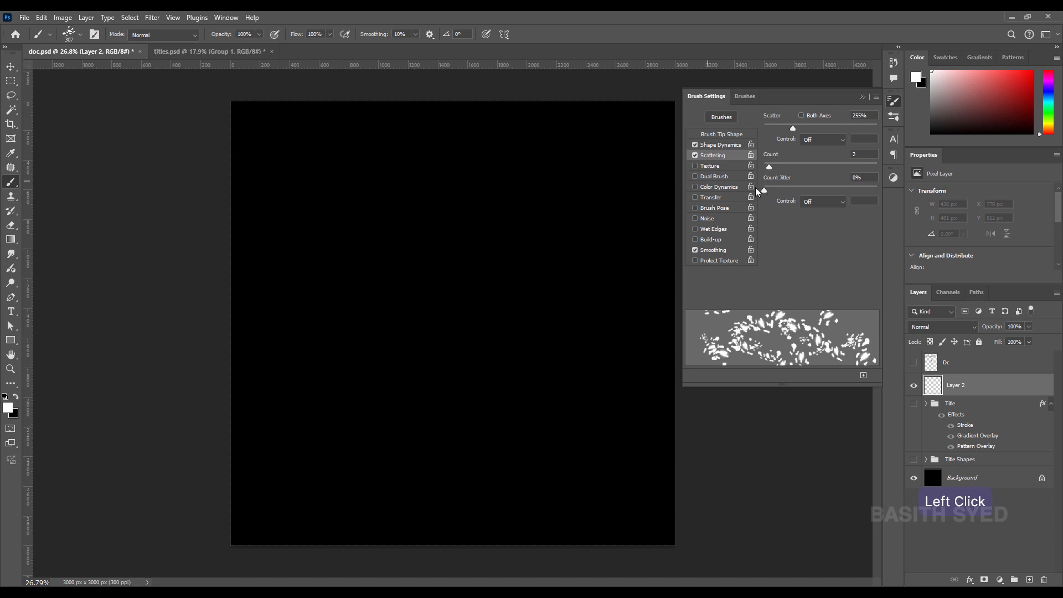
left_click_drag(791, 131, 810, 135)
left_click(864, 97)
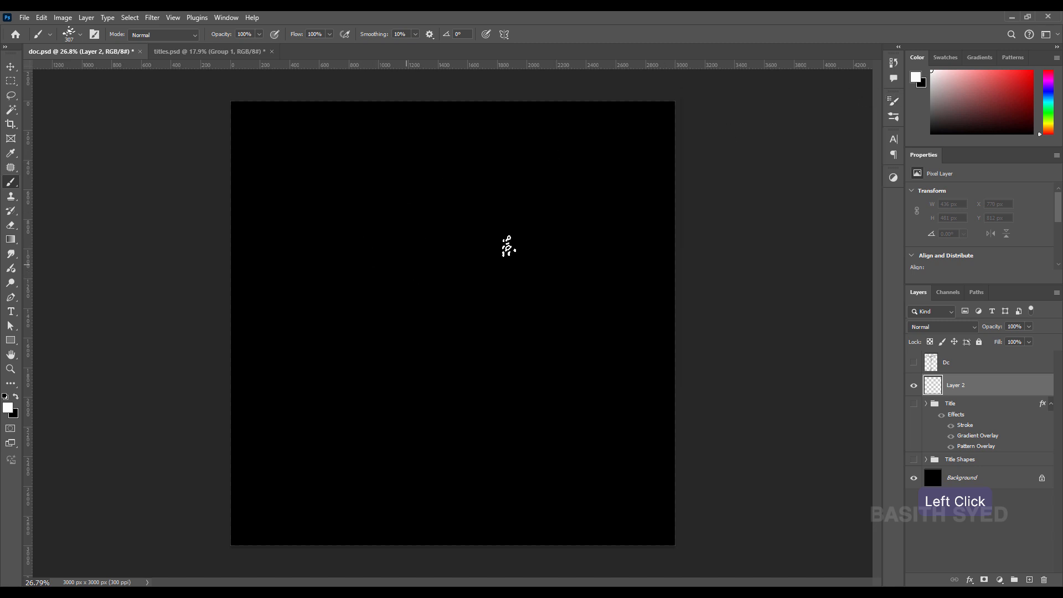
Step: Fill Layer 2 with the black background color
left_click(948, 389)
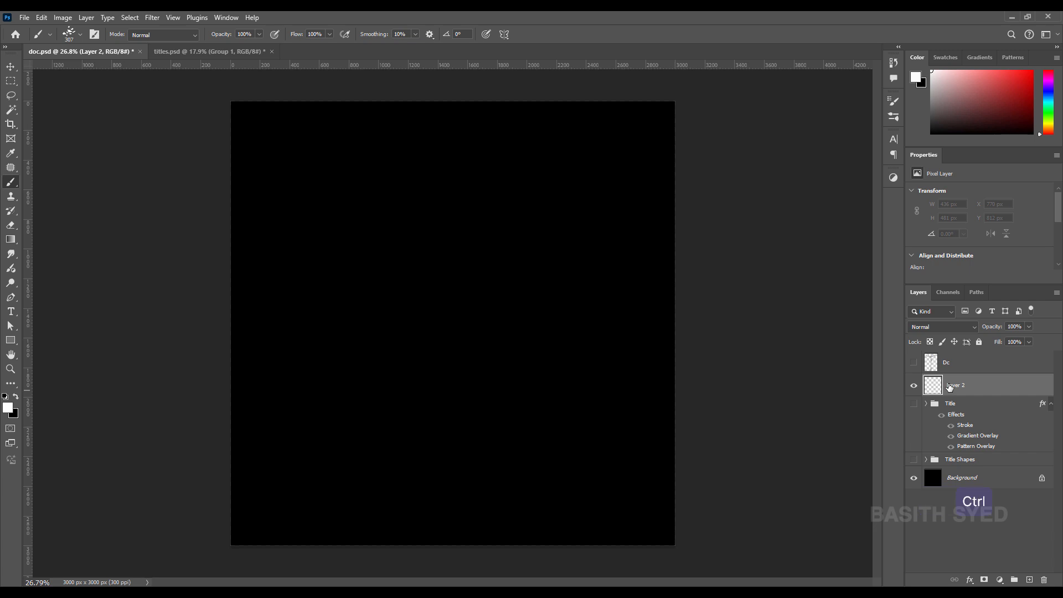
key("ctrl+BackSpace")
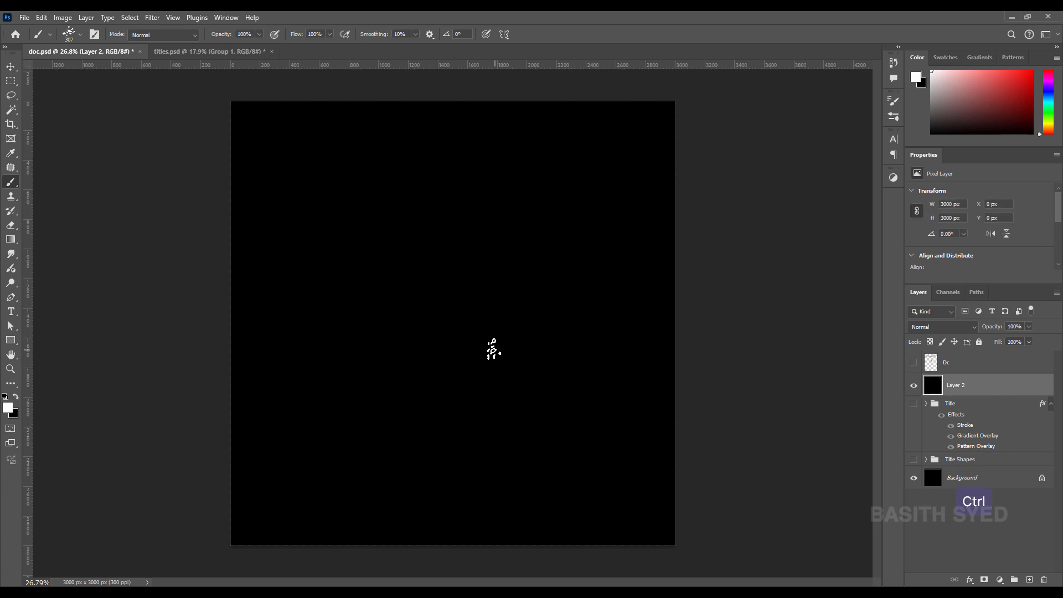
Step: Try the 307 px brush with several white marks around the middle of Layer 2, and undo them
left_click(408, 274)
left_click(475, 311)
left_click(492, 263)
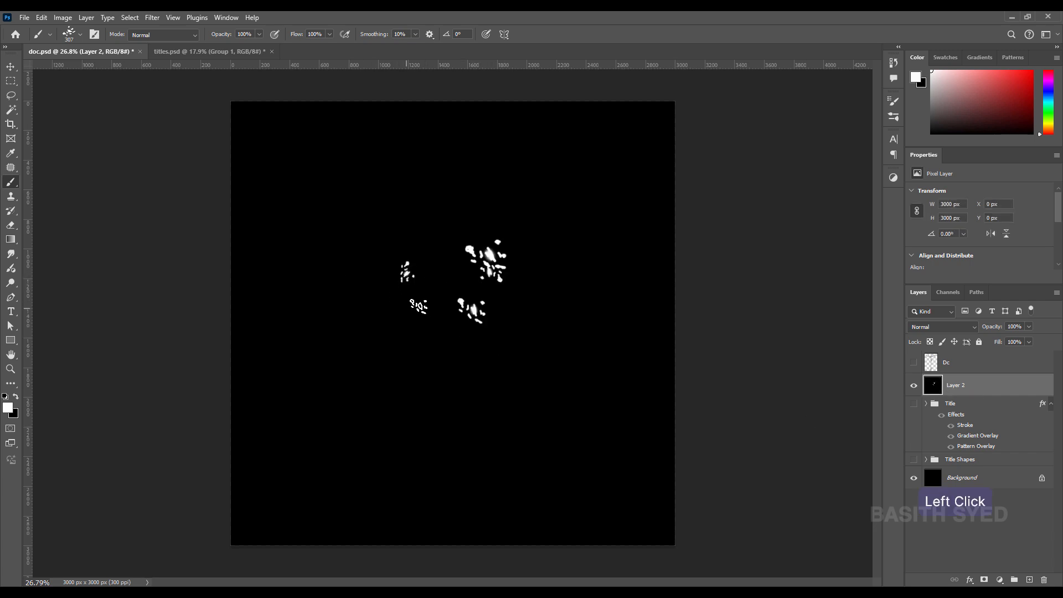
left_click(413, 298)
left_click(427, 332)
left_click(457, 261)
left_click_drag(533, 339, 522, 320)
left_click_drag(439, 310, 390, 328)
left_click_drag(397, 374, 412, 398)
key("ctrl+z")
key("ctrl+z")
key("ctrl+z")
key("ctrl+z")
key("ctrl+z")
key("ctrl+z")
key("ctrl+z")
key("ctrl+z")
key("ctrl+z")
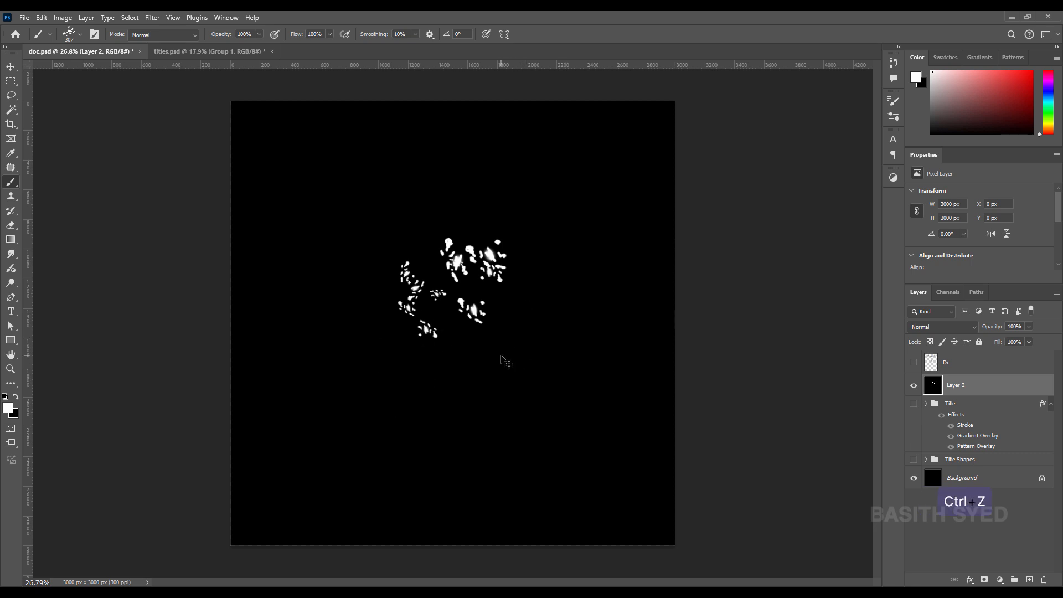
Step: Reduce the brush size to 100 px and paint a wide, dense cluster of white marks across the middle of Layer 2
key("bracketleft")
key("bracketleft")
key("bracketleft")
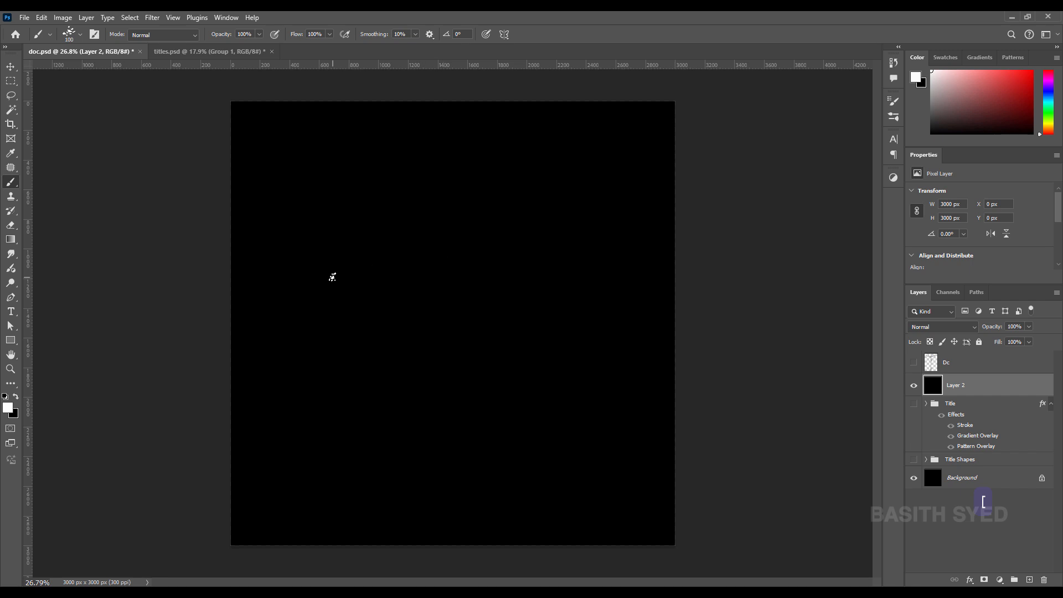
left_click_drag(338, 278, 349, 301)
mouse_move(382, 253)
left_mouse_down()
mouse_move(367, 273)
mouse_move(383, 290)
left_mouse_up()
left_click_drag(487, 322, 515, 345)
left_click_drag(558, 267, 580, 295)
mouse_move(409, 307)
left_mouse_down()
mouse_move(420, 346)
mouse_move(512, 327)
left_mouse_up()
left_click_drag(491, 227, 508, 260)
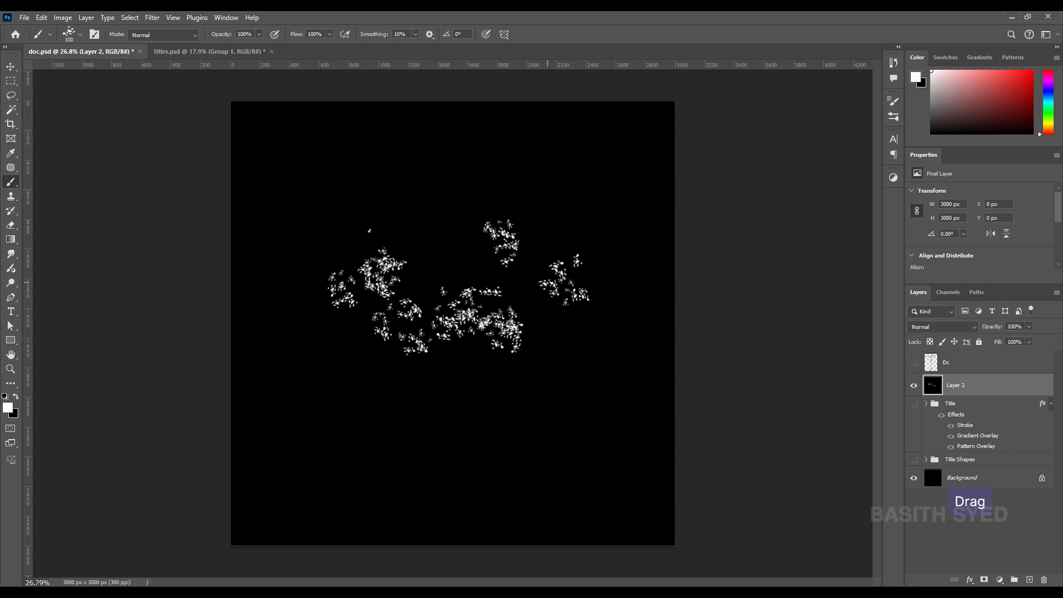
left_click_drag(370, 231, 461, 299)
left_click_drag(432, 332, 518, 410)
left_click(582, 327)
left_click_drag(606, 327, 532, 312)
left_click_drag(460, 293, 423, 333)
left_click_drag(460, 180, 490, 221)
left_click_drag(598, 315, 447, 350)
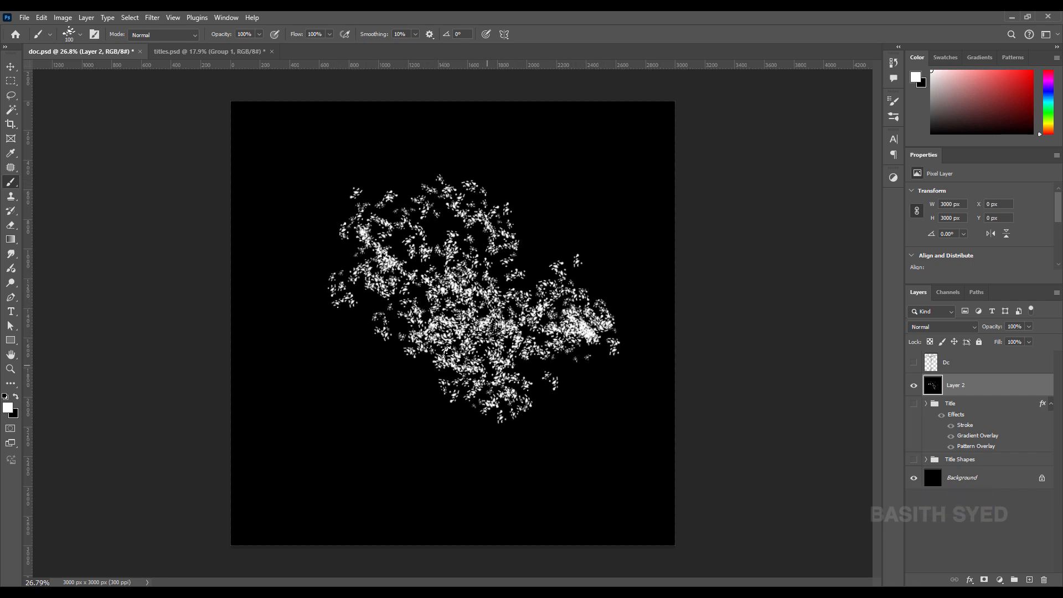
left_click_drag(479, 392, 274, 327)
left_click_drag(338, 310, 435, 324)
left_click_drag(223, 225, 280, 321)
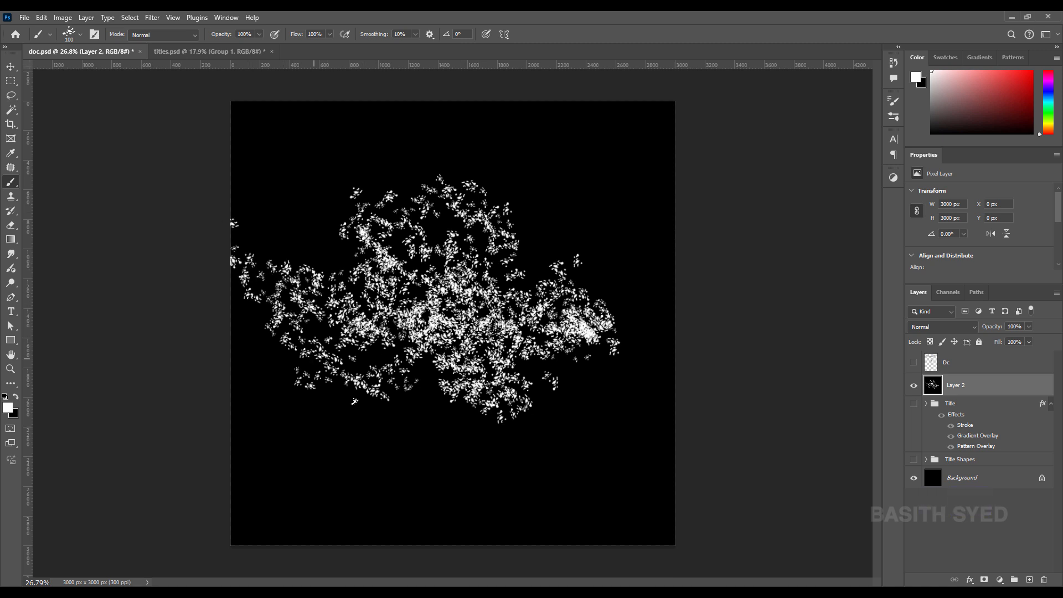
left_click_drag(355, 401, 332, 360)
left_click_drag(404, 327, 631, 249)
left_click_drag(482, 221, 598, 277)
left_click_drag(631, 310, 570, 222)
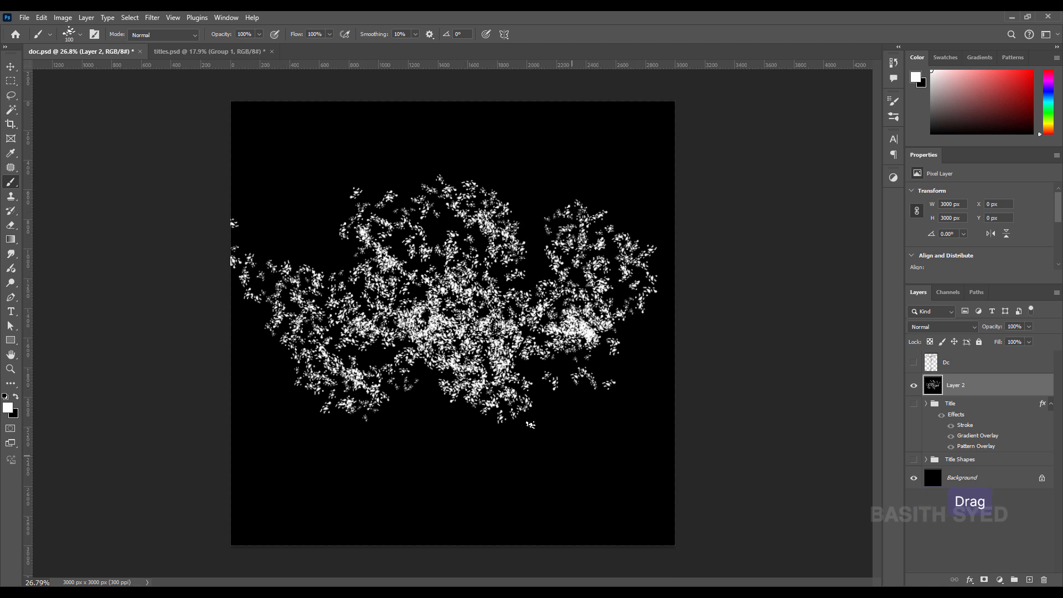
mouse_move(530, 425)
left_mouse_down()
mouse_move(587, 382)
mouse_move(471, 410)
left_mouse_up()
left_click(304, 233)
left_click_drag(332, 233, 357, 260)
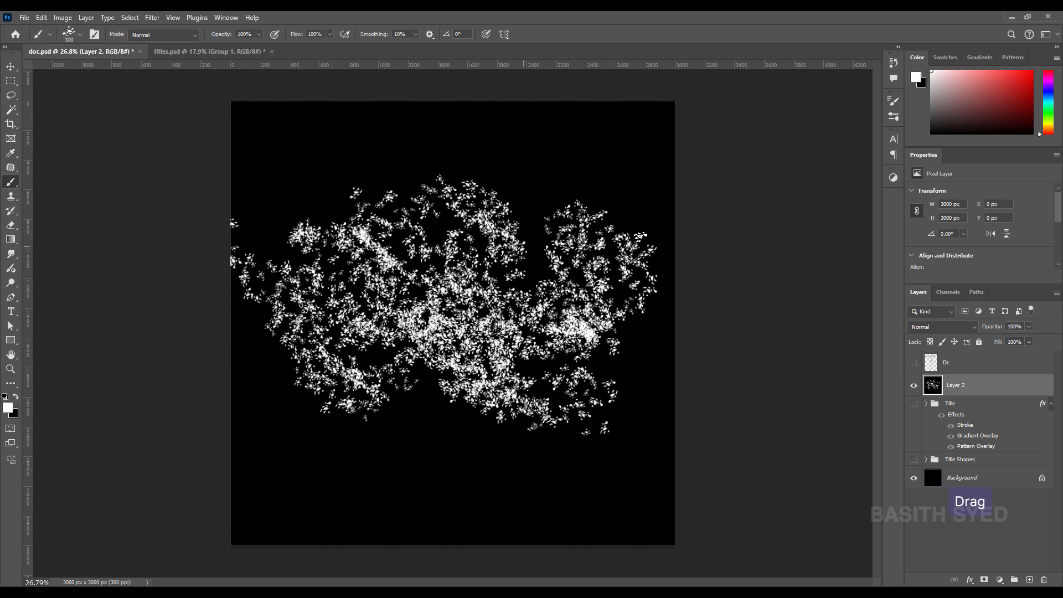
left_click_drag(576, 244, 526, 290)
mouse_move(424, 377)
left_mouse_down()
mouse_move(316, 382)
mouse_move(526, 443)
left_mouse_up()
mouse_move(554, 410)
left_mouse_down()
mouse_move(570, 382)
mouse_move(305, 371)
left_mouse_up()
left_click(578, 445)
left_click_drag(570, 346, 531, 354)
mouse_move(388, 205)
left_mouse_down()
mouse_move(619, 326)
mouse_move(593, 413)
mouse_move(553, 260)
mouse_move(598, 194)
left_mouse_up()
left_click(632, 442)
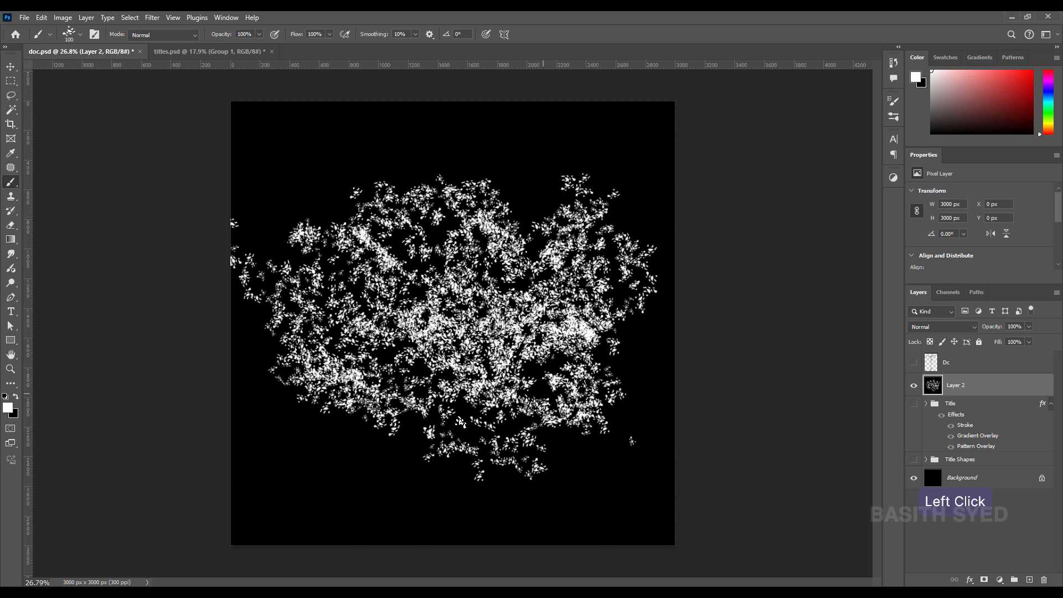
left_click(297, 464)
left_click_drag(587, 391, 631, 365)
left_click(663, 362)
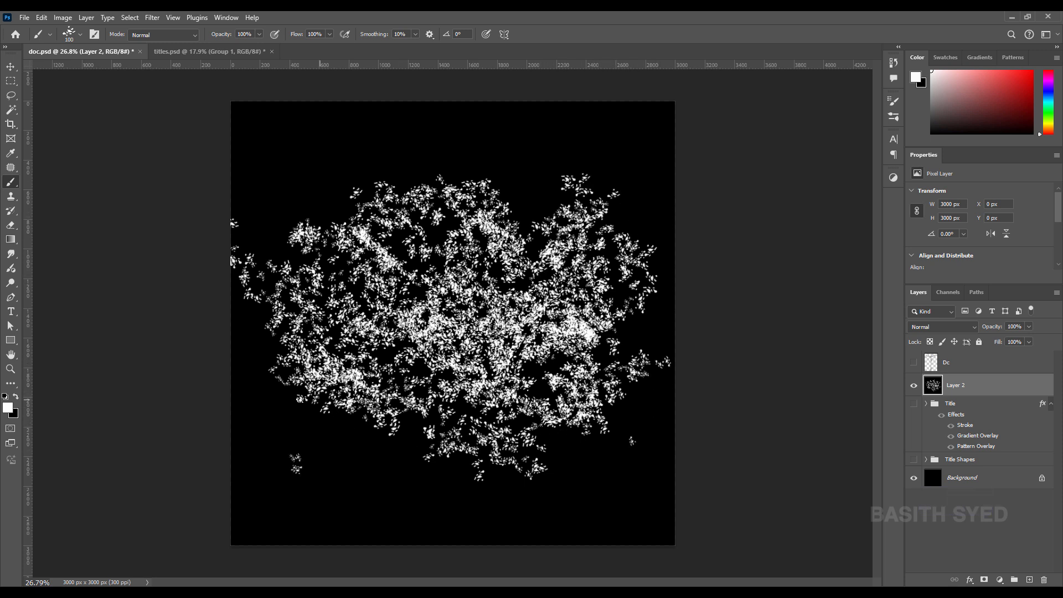
mouse_move(300, 399)
left_mouse_down()
mouse_move(370, 433)
mouse_move(442, 447)
left_mouse_up()
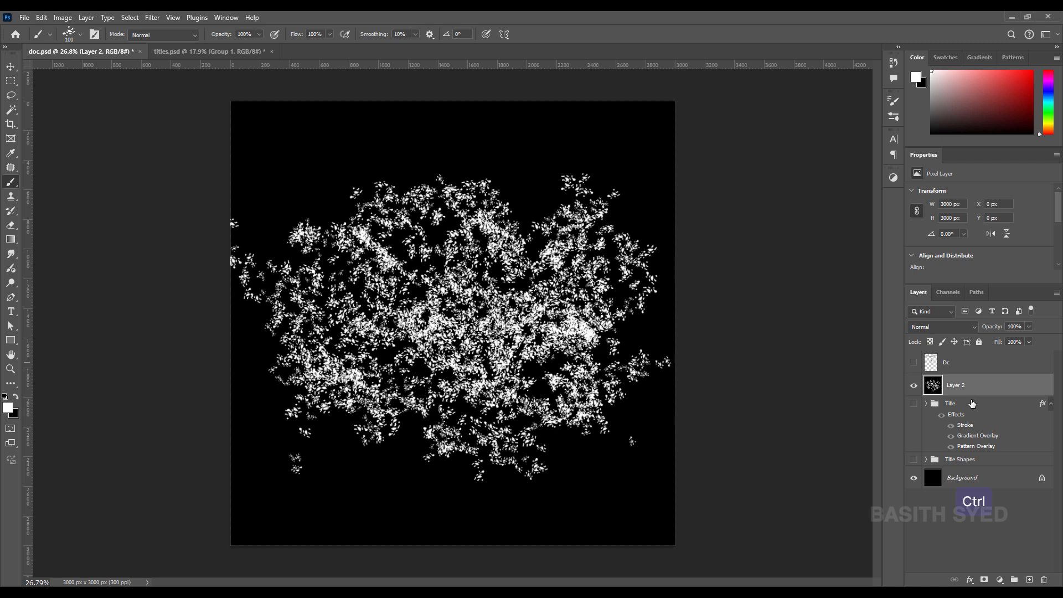
Step: Apply Levels to Layer 2 with a 0.1 midtone and a white input level of 254 to harden the marks
key("ctrl+l")
left_click_drag(681, 286, 752, 288)
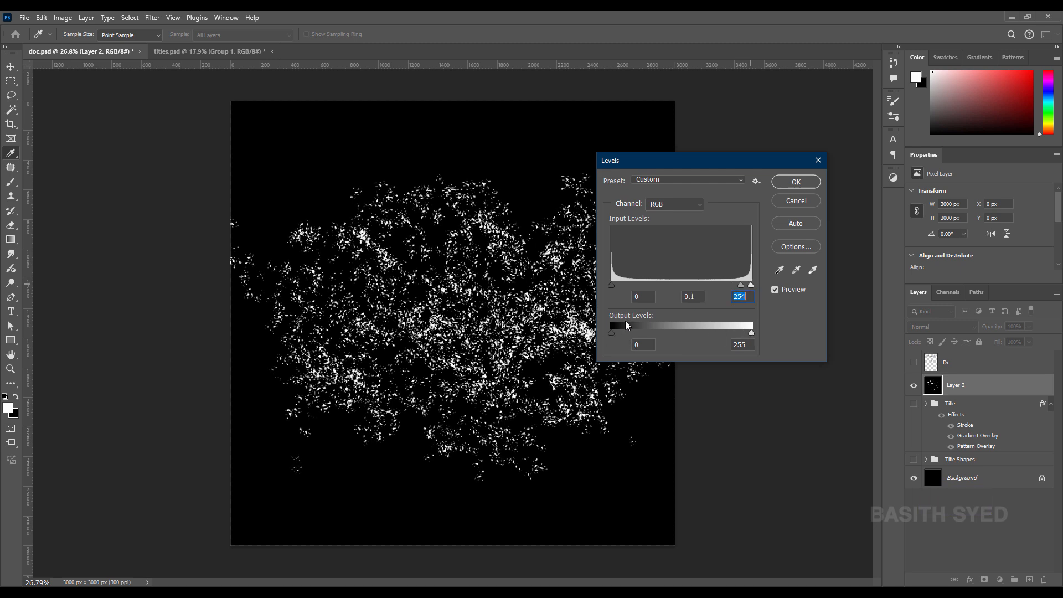
left_click(806, 186)
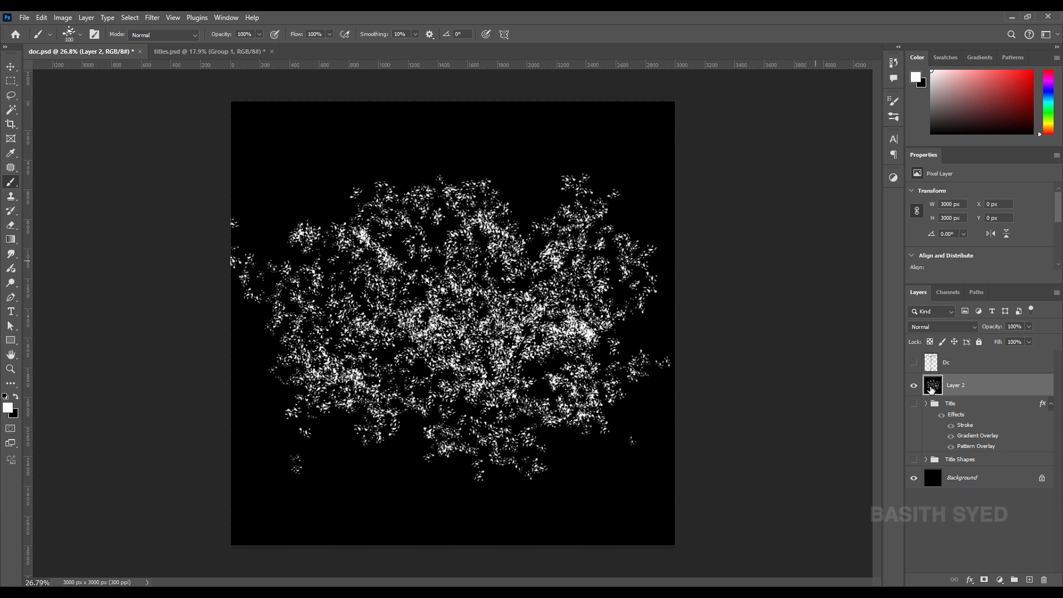
Step: Select the white marks on Layer 2 by Color Range, delete them from the black fill, and clear the selection
key("ctrl")
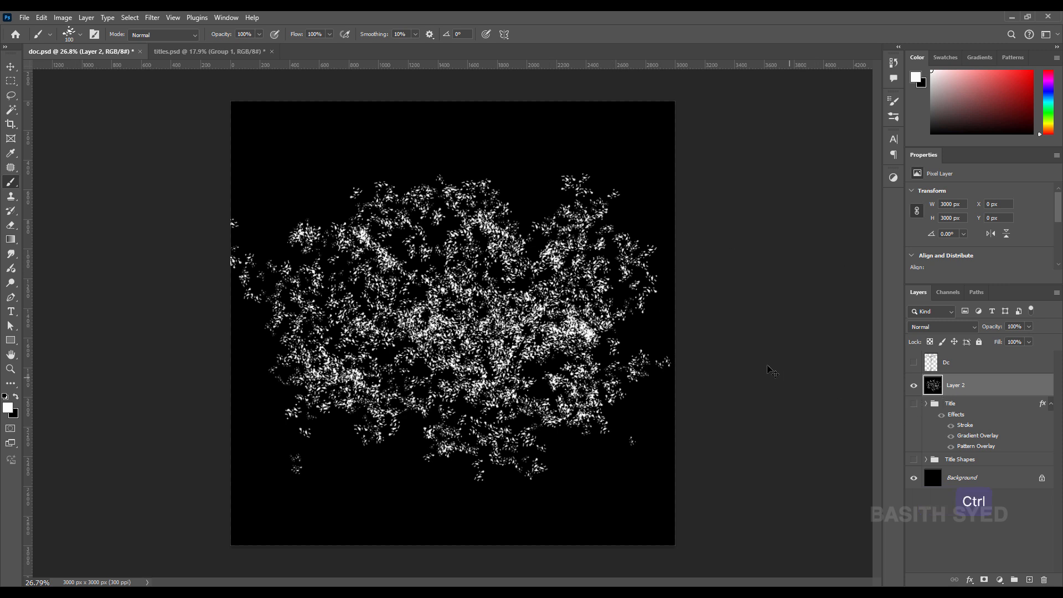
left_click(954, 386, "ctrl")
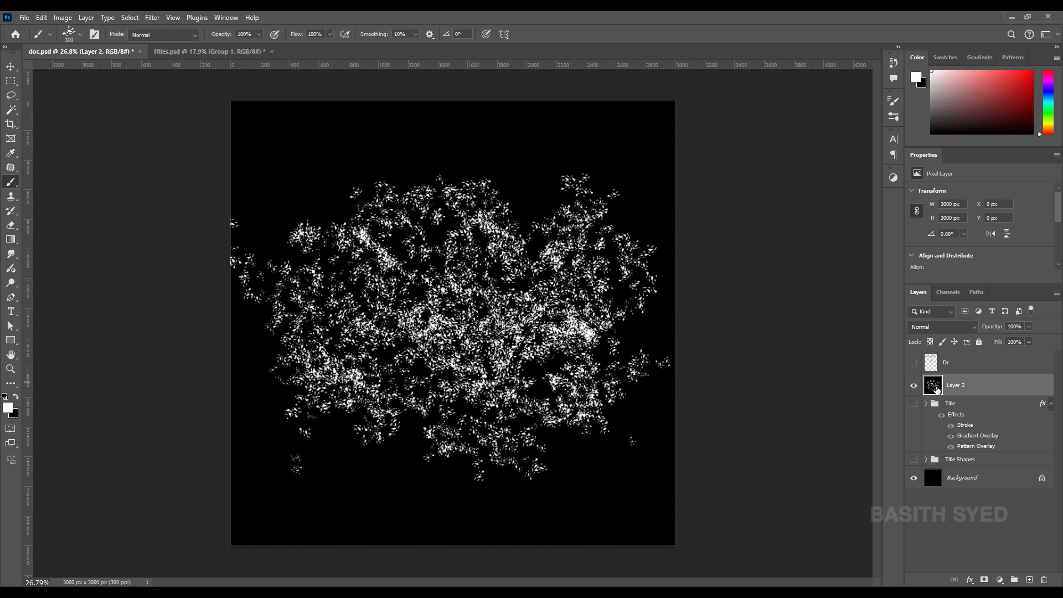
left_click(129, 17)
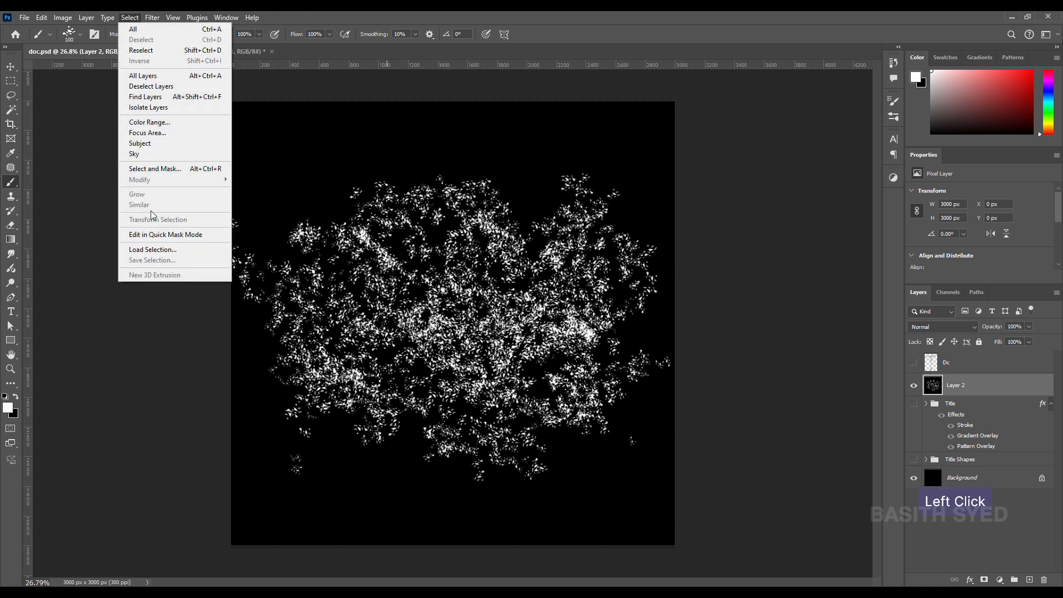
left_click(149, 122)
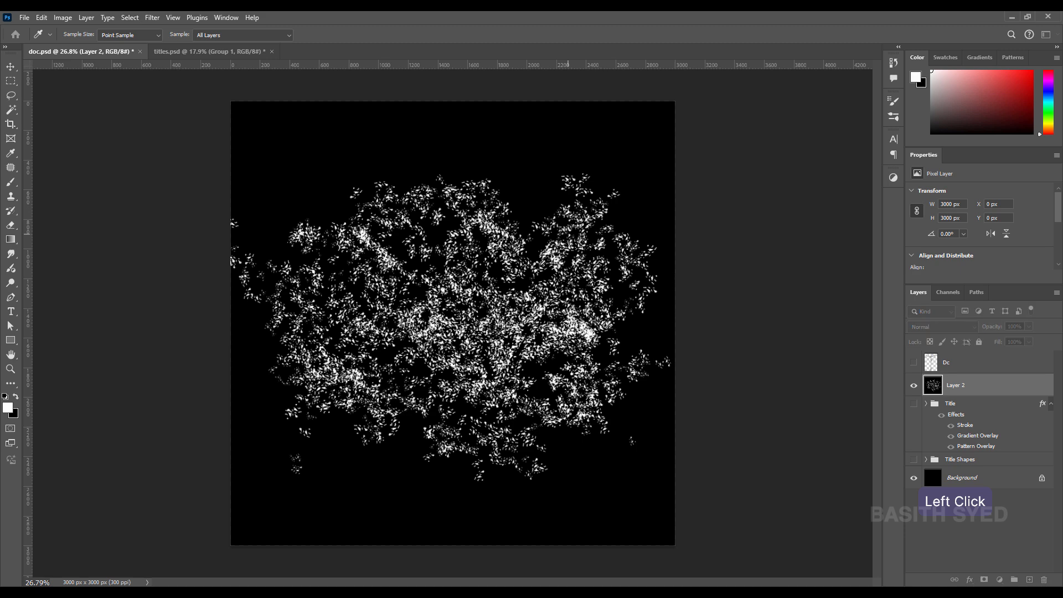
left_click(591, 333)
left_click(820, 119)
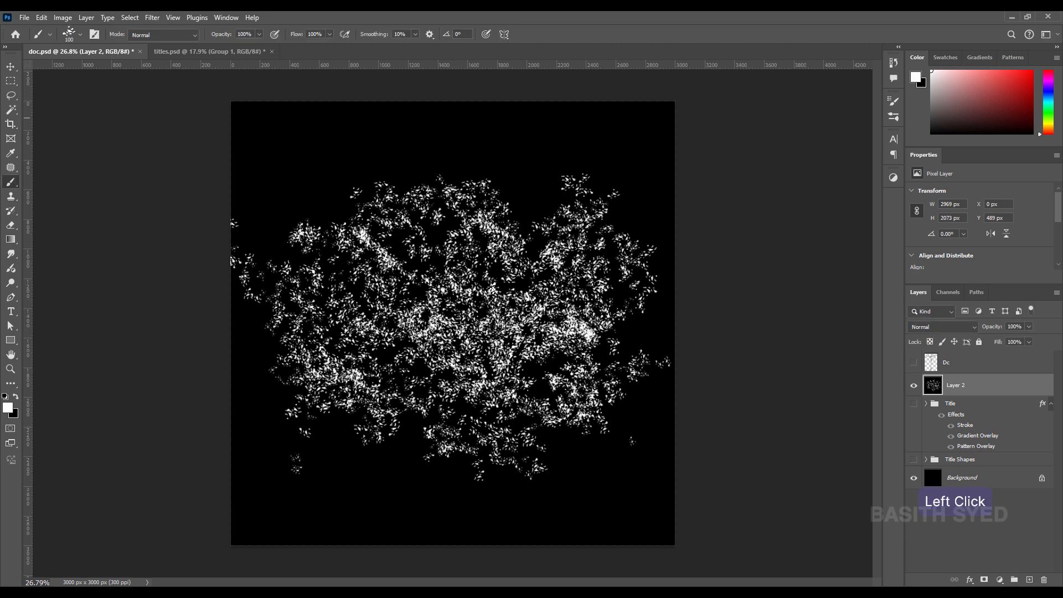
key("Delete")
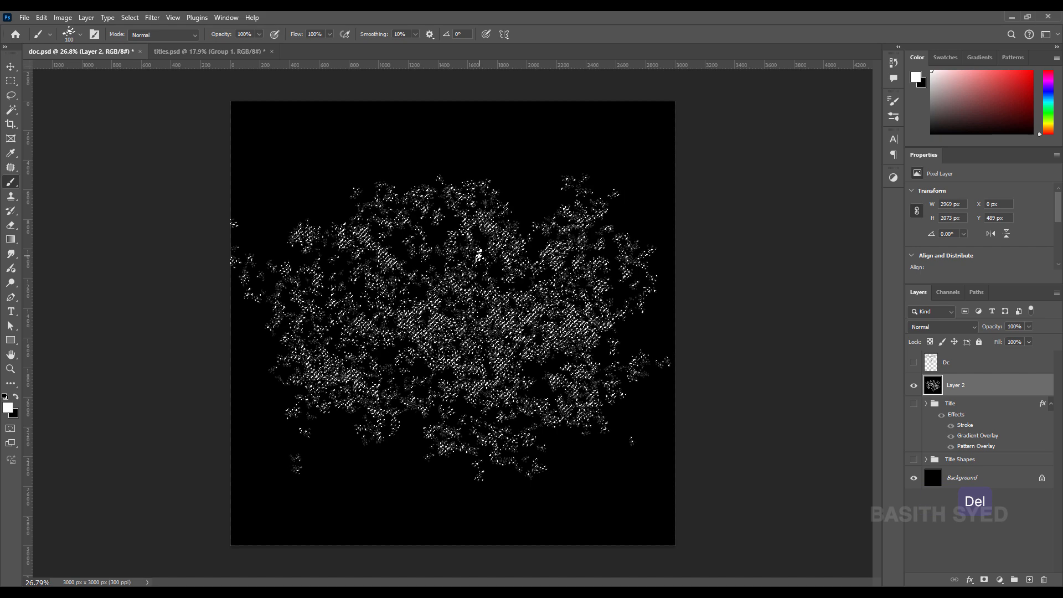
key("ctrl+d")
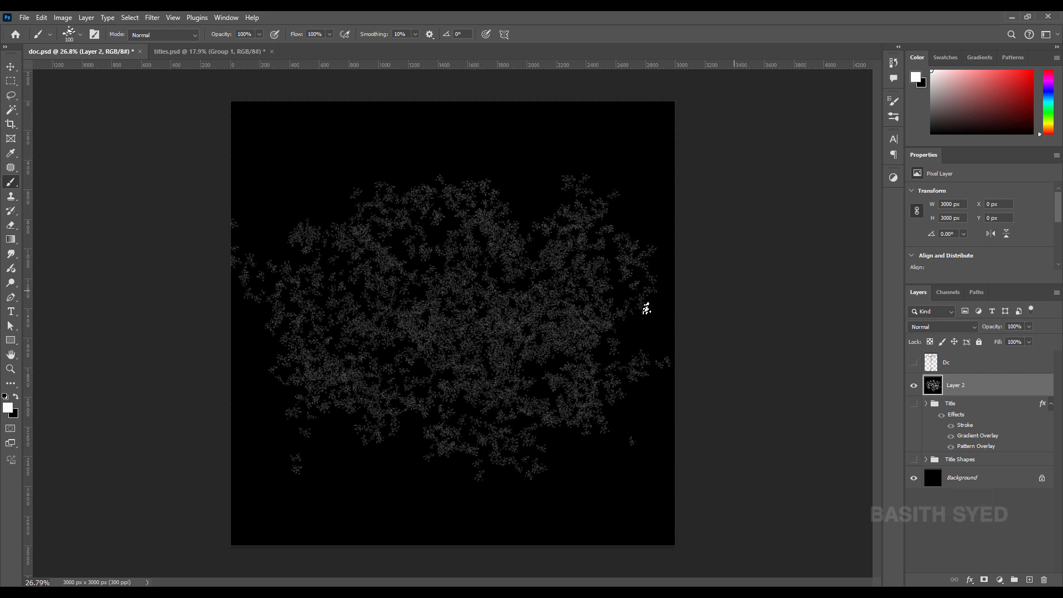
Step: Apply a smooth Inner Bevel with 1 px size to Layer 2, adjusting its depth and lowering the highlight opacity
left_click(992, 393)
left_click(1036, 390)
double_click(1037, 390)
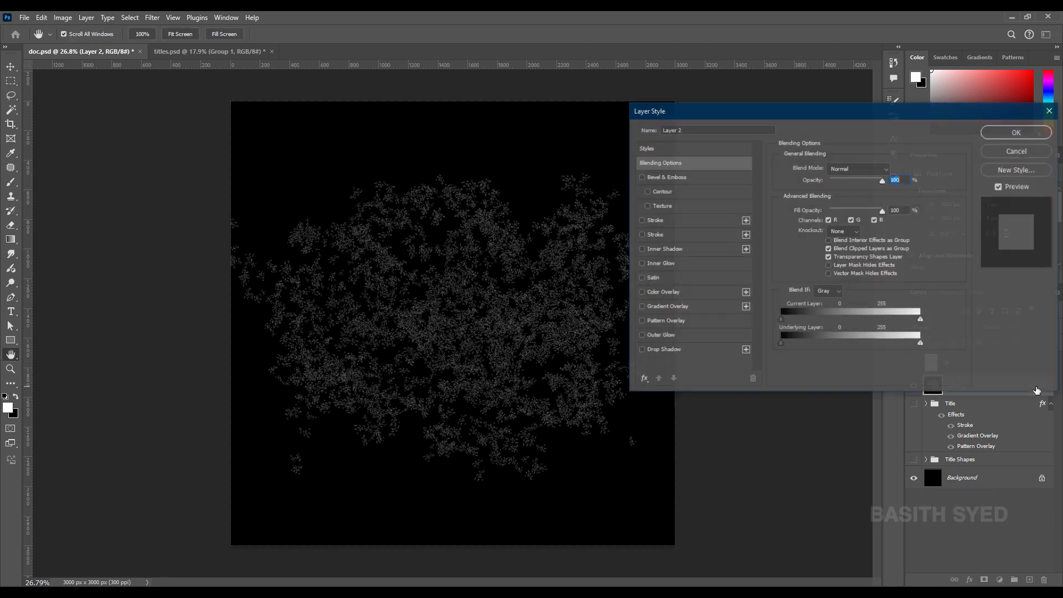
left_click(670, 178)
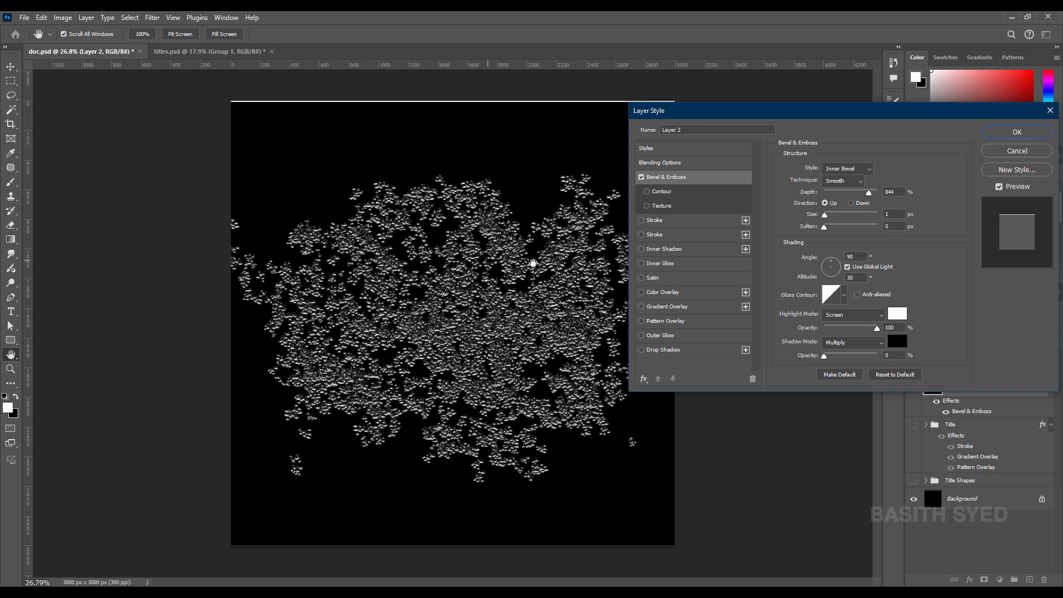
left_click(871, 192)
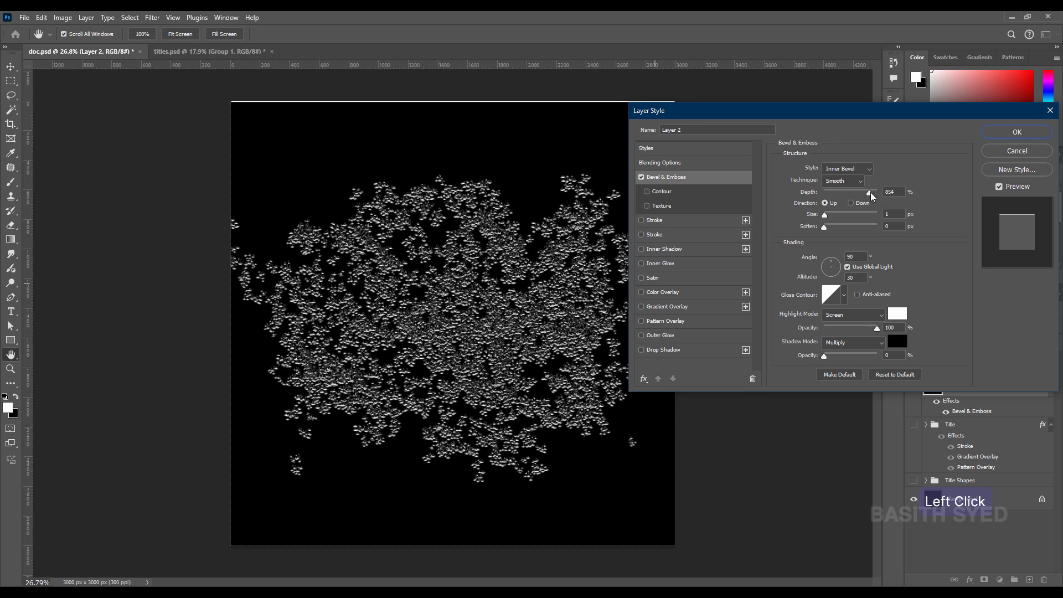
left_click_drag(874, 193, 829, 228)
left_click_drag(842, 356, 848, 327)
left_click(1036, 131)
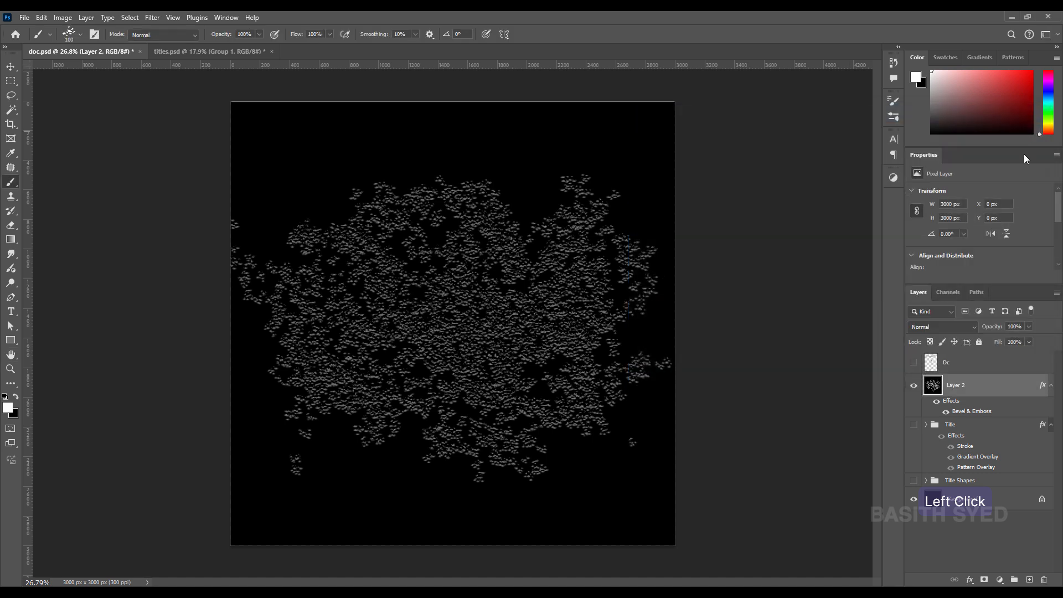
Step: Show the Title group, then put Layer 2 in its own group and merge it into a single flattened texture layer
left_click(914, 425)
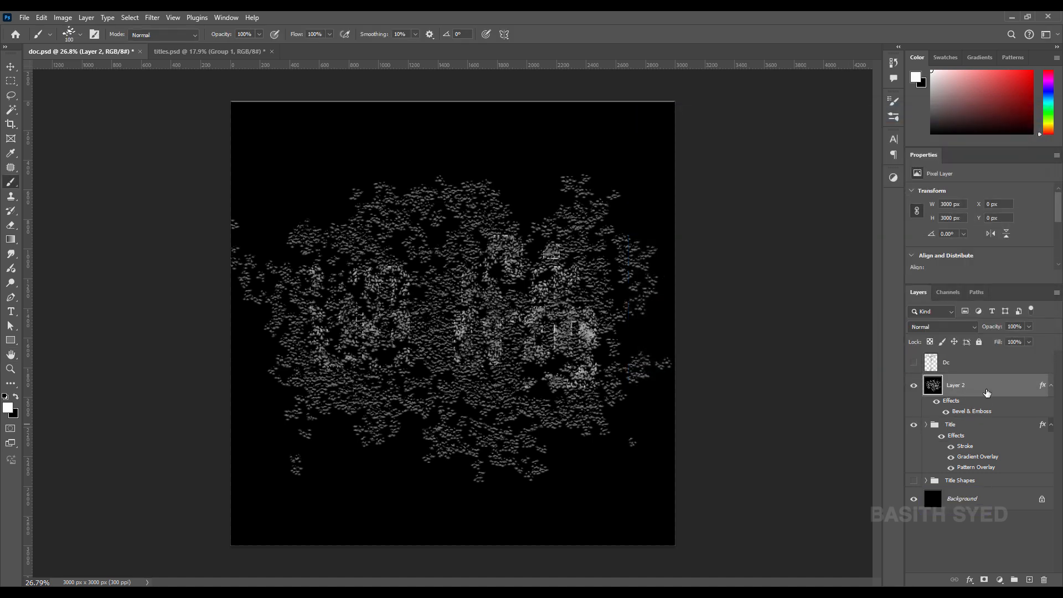
left_click(987, 392)
key("ctrl+g")
key("ctrl")
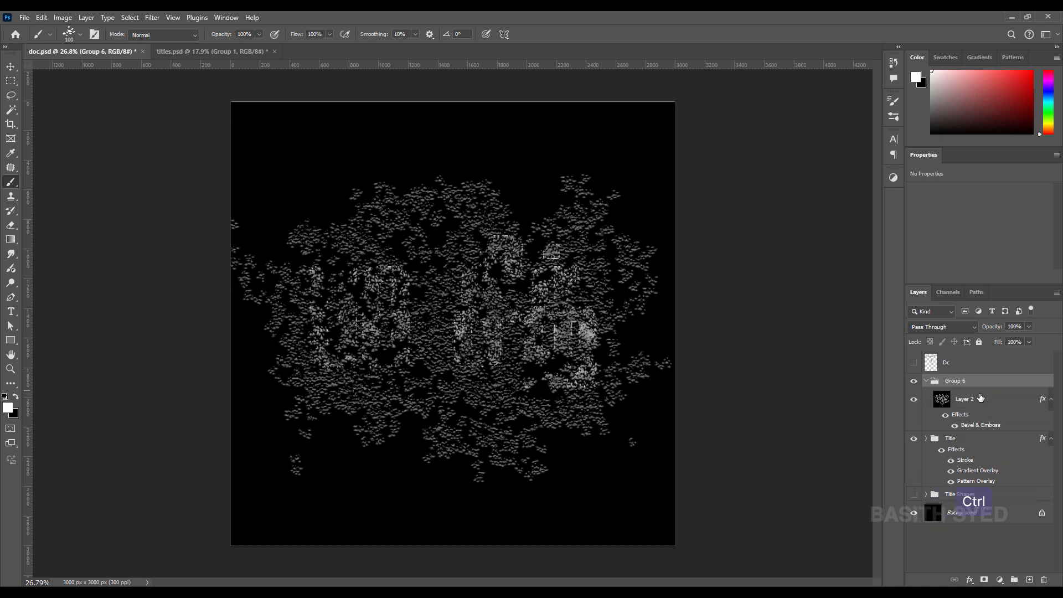
key("ctrl+e")
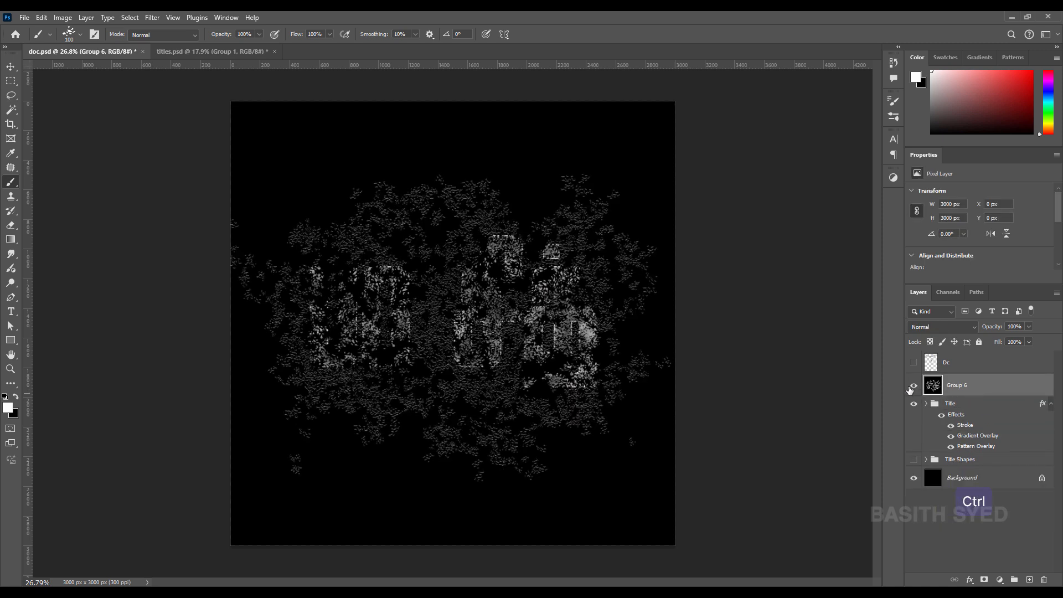
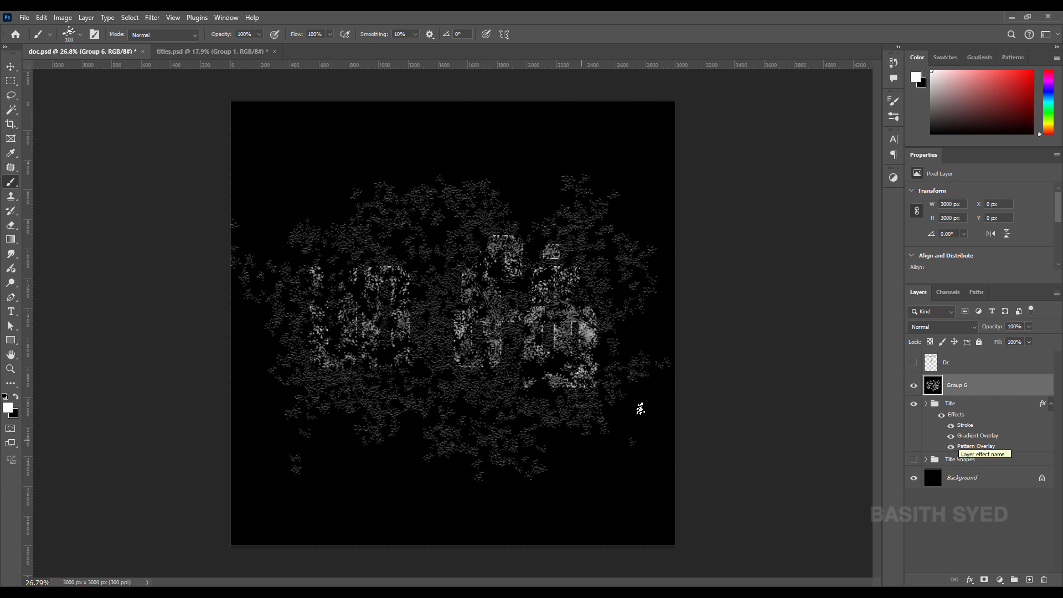
Step: Try clipping the merged texture layer Group 6 directly to the Title group
left_click(971, 394, "alt")
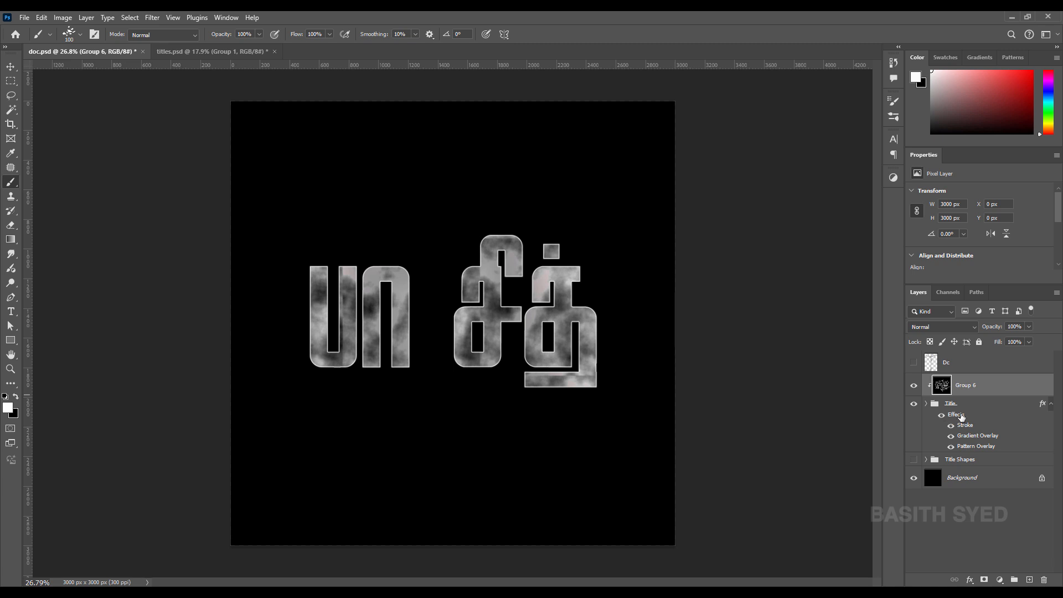
left_click(964, 406)
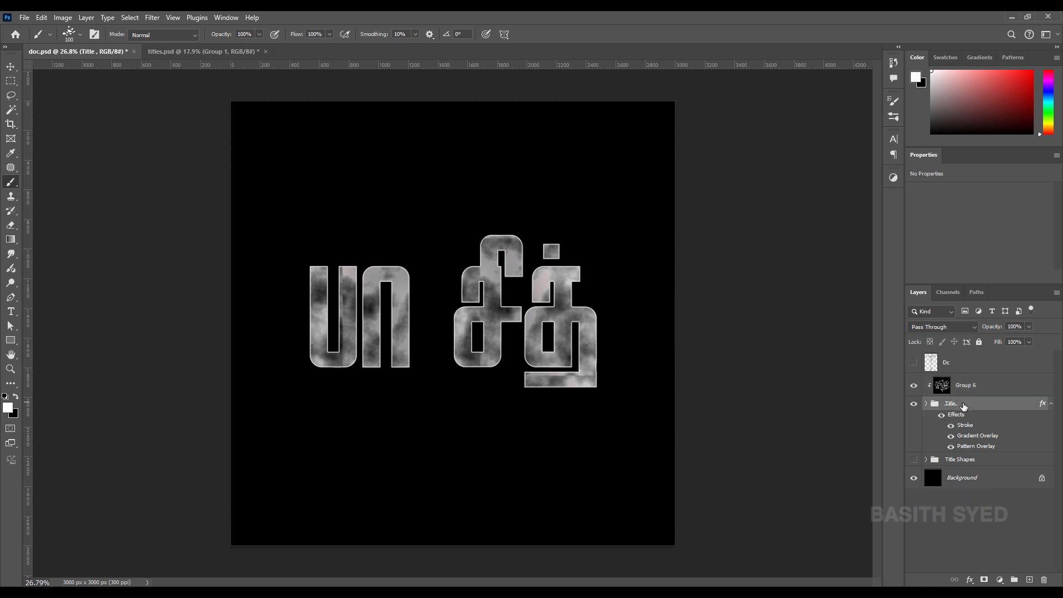
left_click(967, 391, "alt")
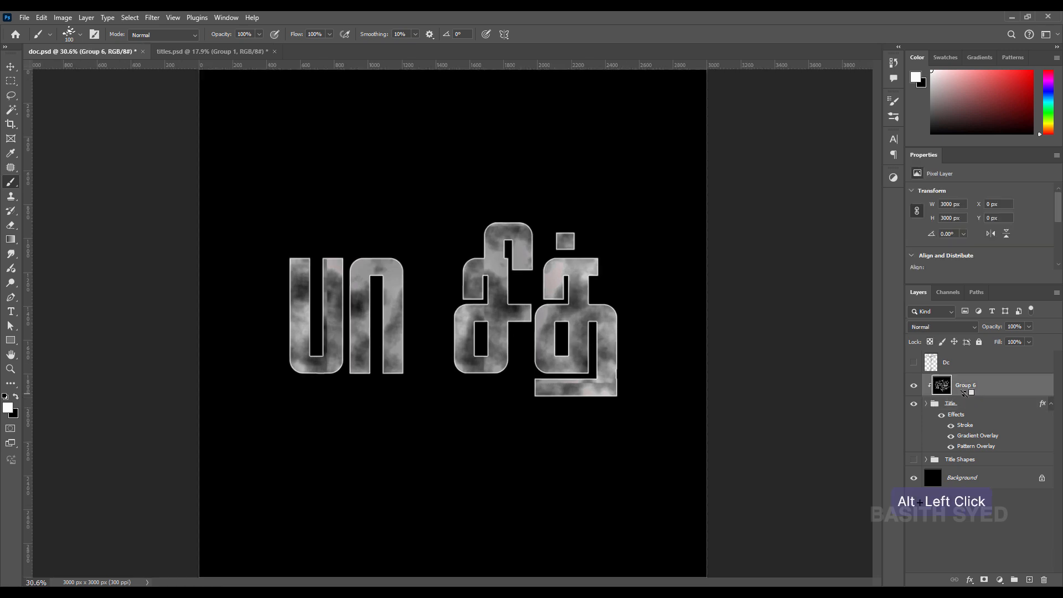
left_click(966, 394, "alt")
Step: Nest the Title group in a new group named "Title Comp" and clip the Group 6 texture layer to it
left_click(964, 407)
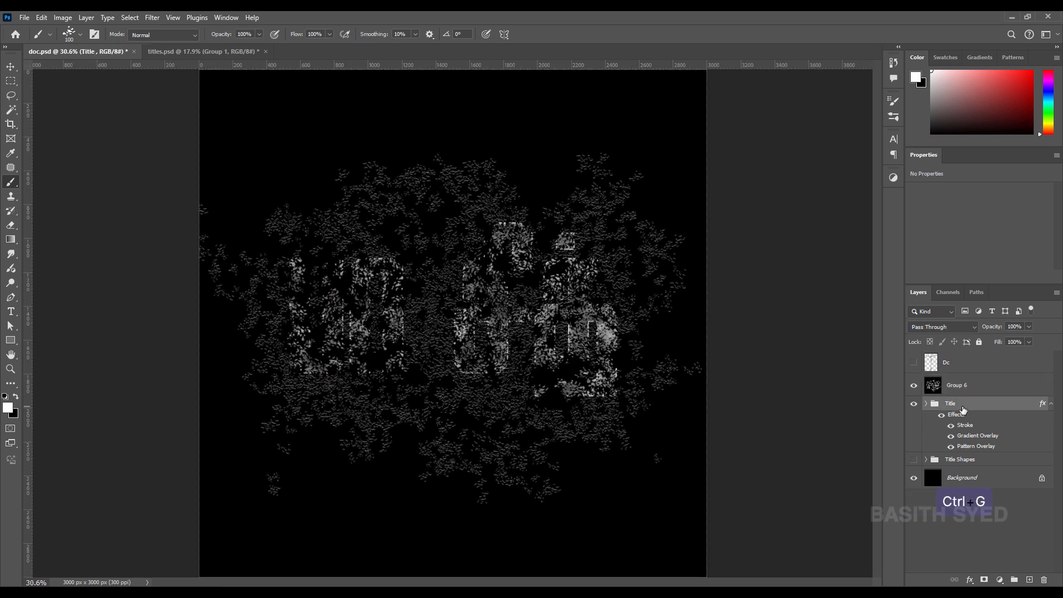
key("ctrl+g")
double_click(973, 403)
type("T")
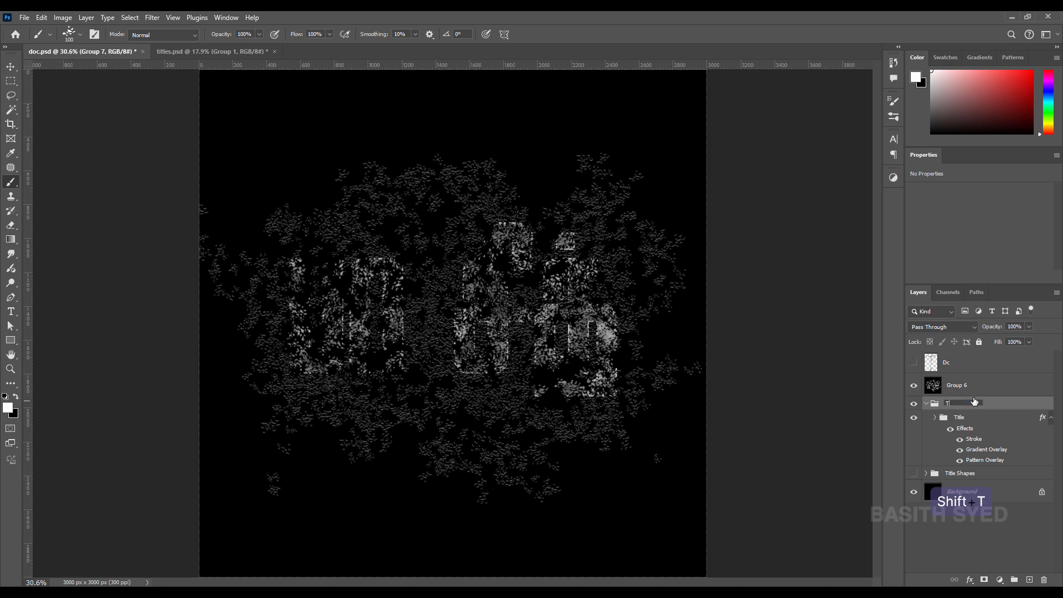
type("o")
key("BackSpace")
type("Title Comp")
key("Return")
left_click(972, 395, "alt")
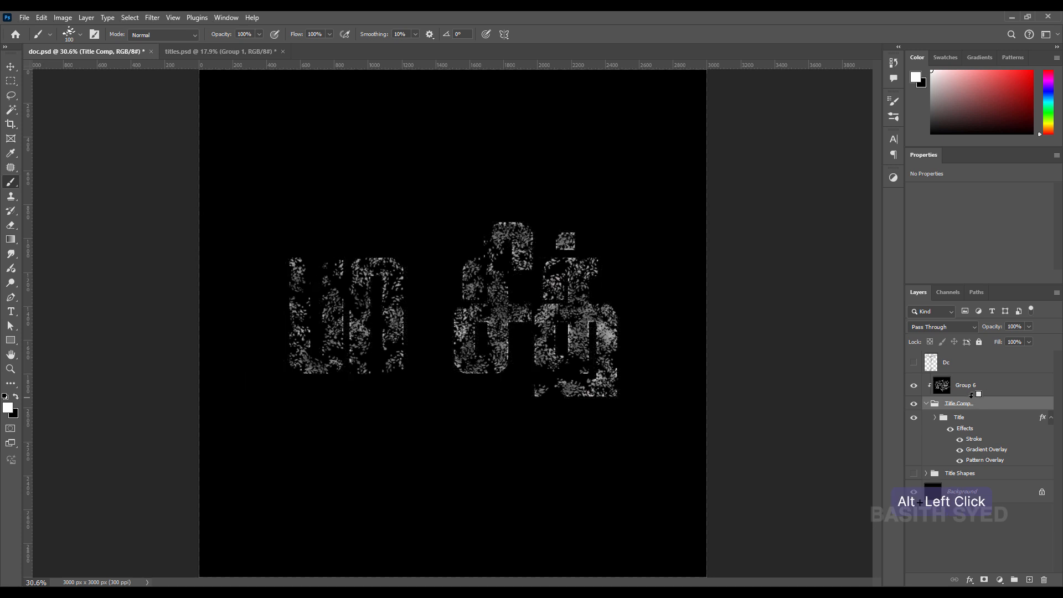
Step: Blend Group 6 into the title using Blend If, splitting the underlying layer's white point to 41 / 186
left_click(975, 386)
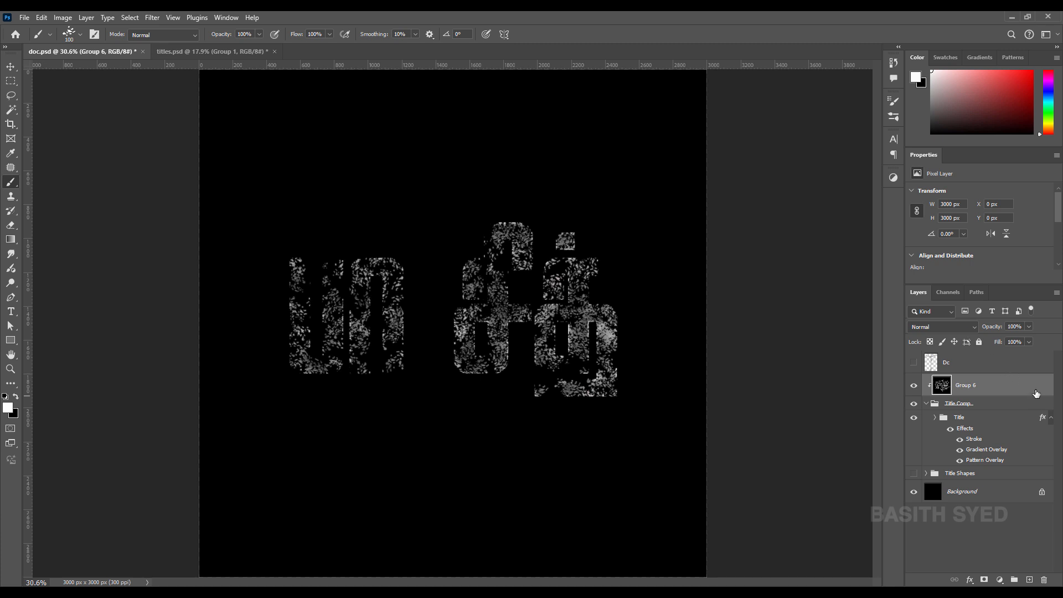
left_click(1036, 393)
double_click(1036, 394)
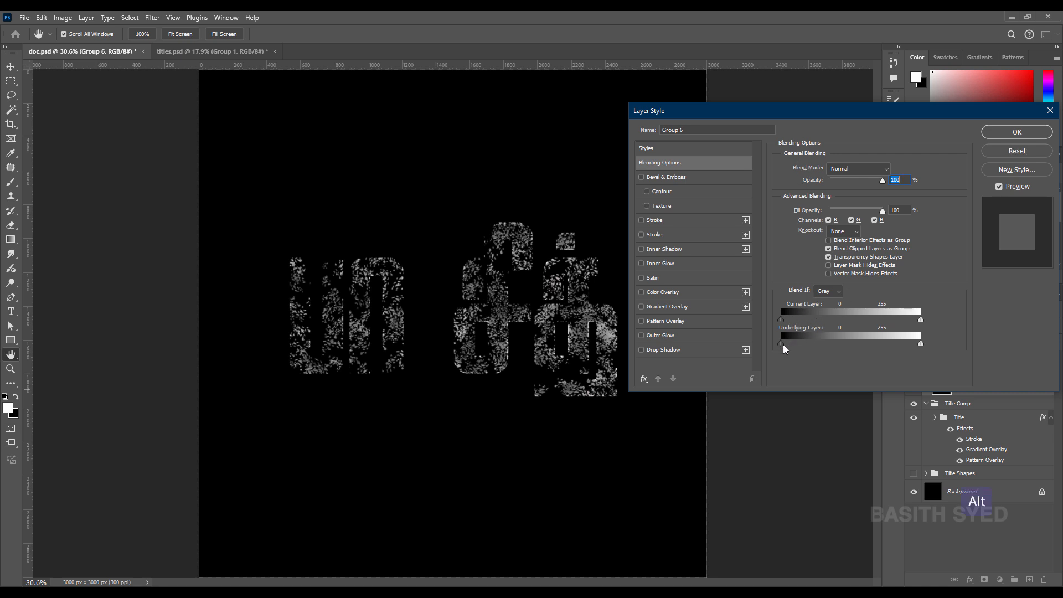
left_click_drag(783, 344, 742, 346)
left_click(921, 344, "alt")
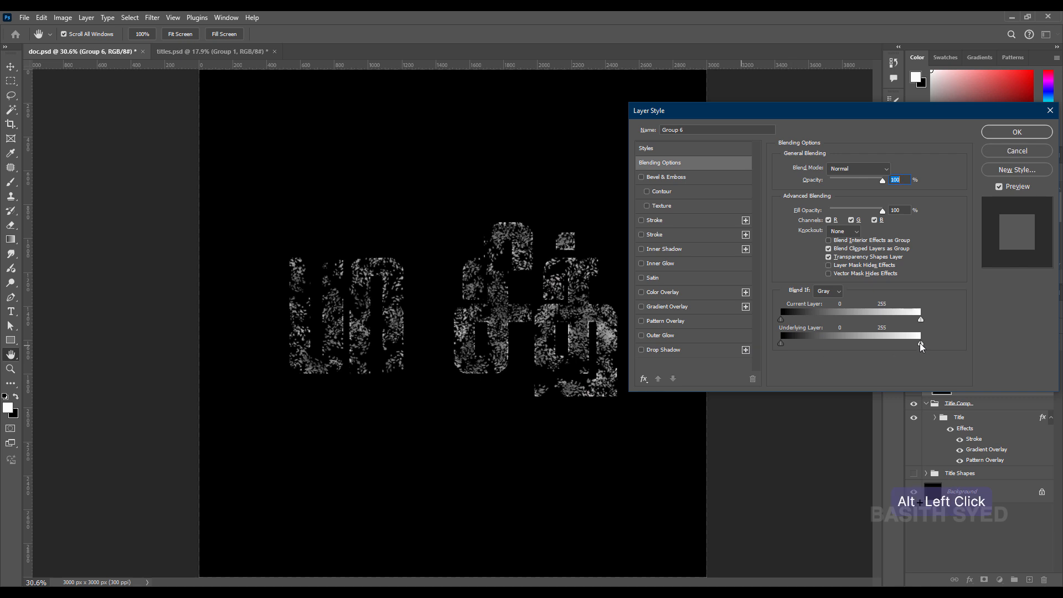
left_click_drag(919, 343, 804, 344)
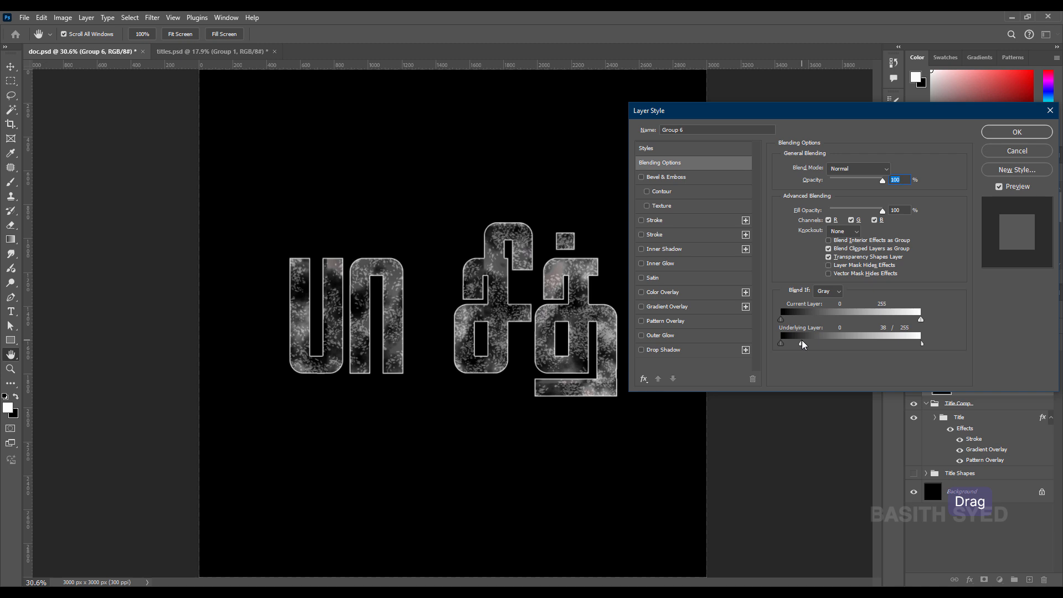
left_click_drag(921, 346, 885, 345)
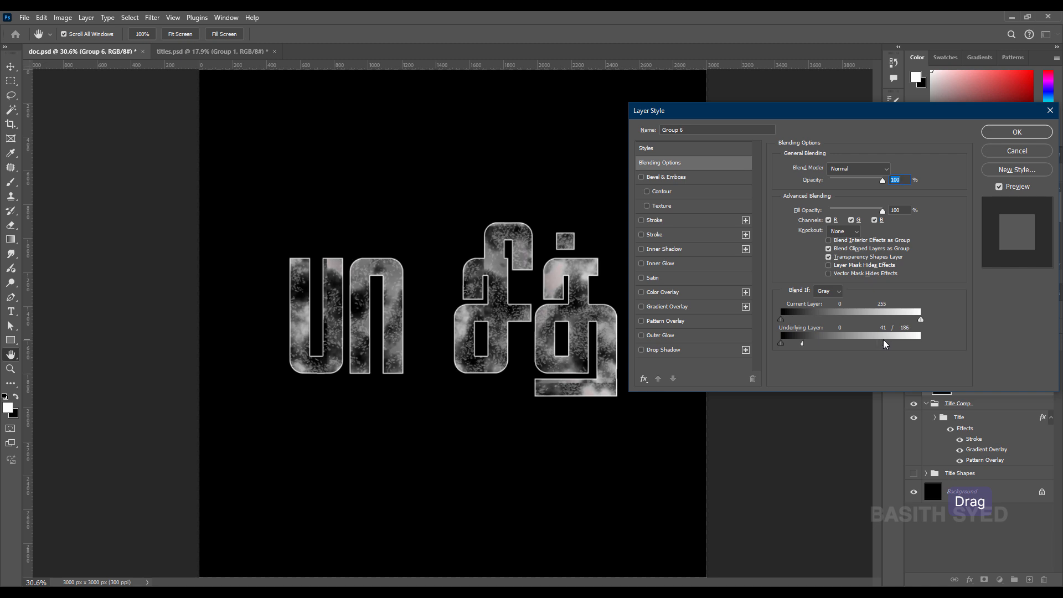
left_click(1017, 132)
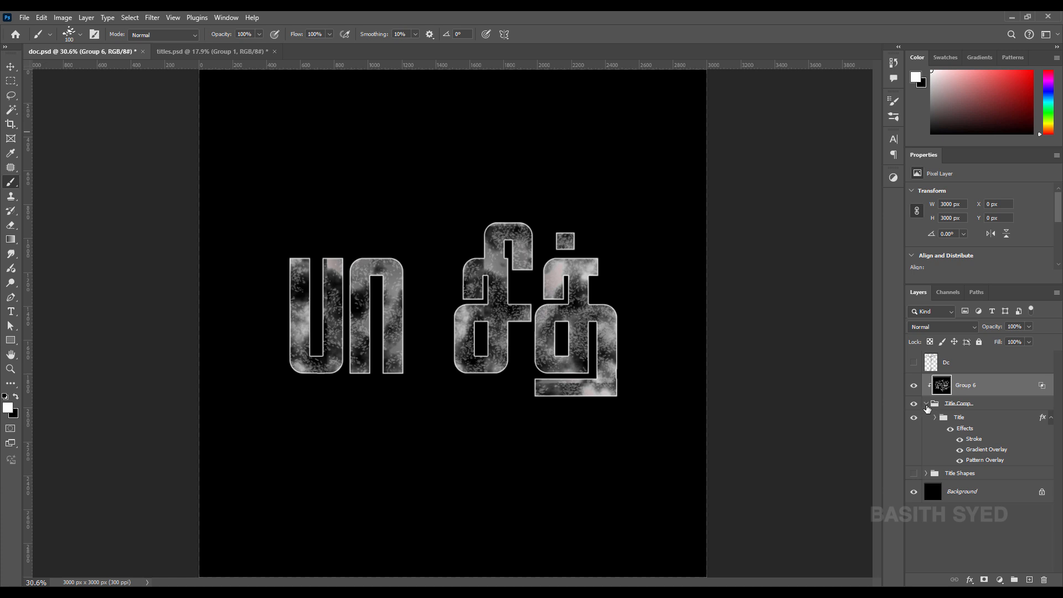
Step: Activate the layer mask of Group 5 copy inside the Title group and choose the 1079 px sampled brush
left_click(950, 418)
left_click(934, 418)
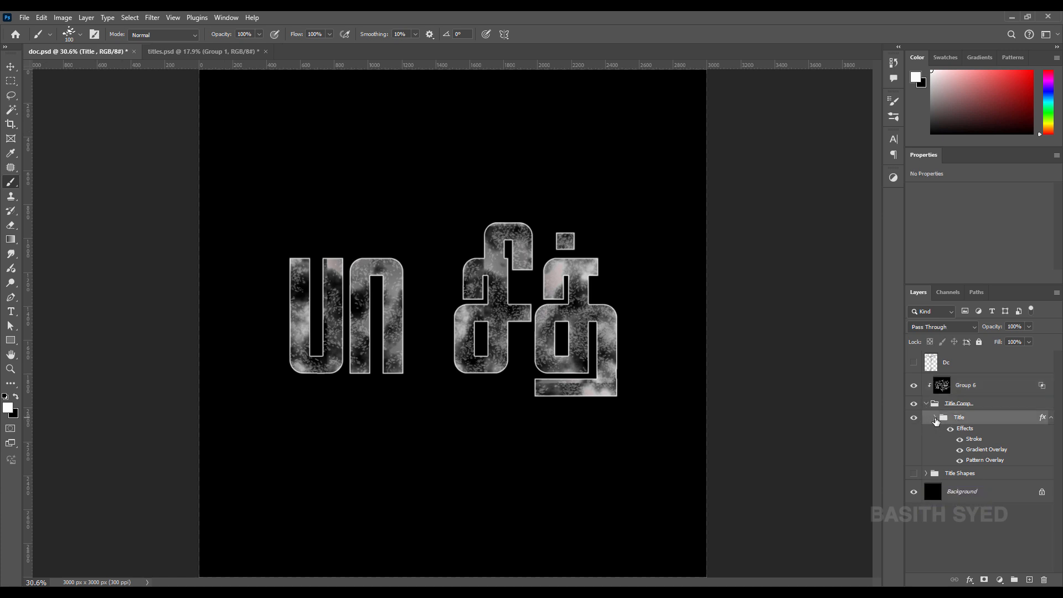
left_click(986, 480)
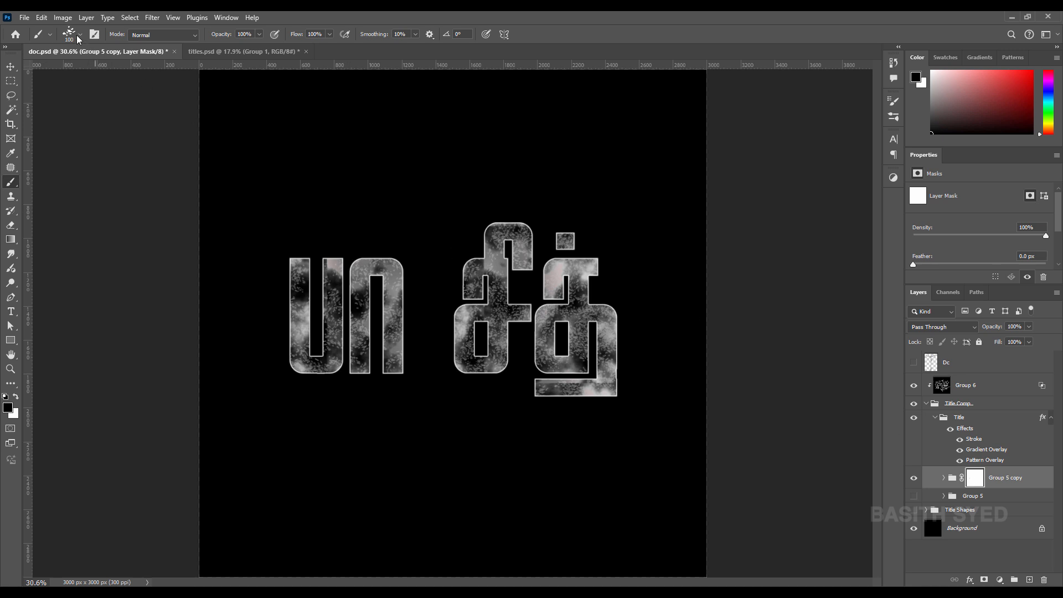
key("b")
left_click(221, 18)
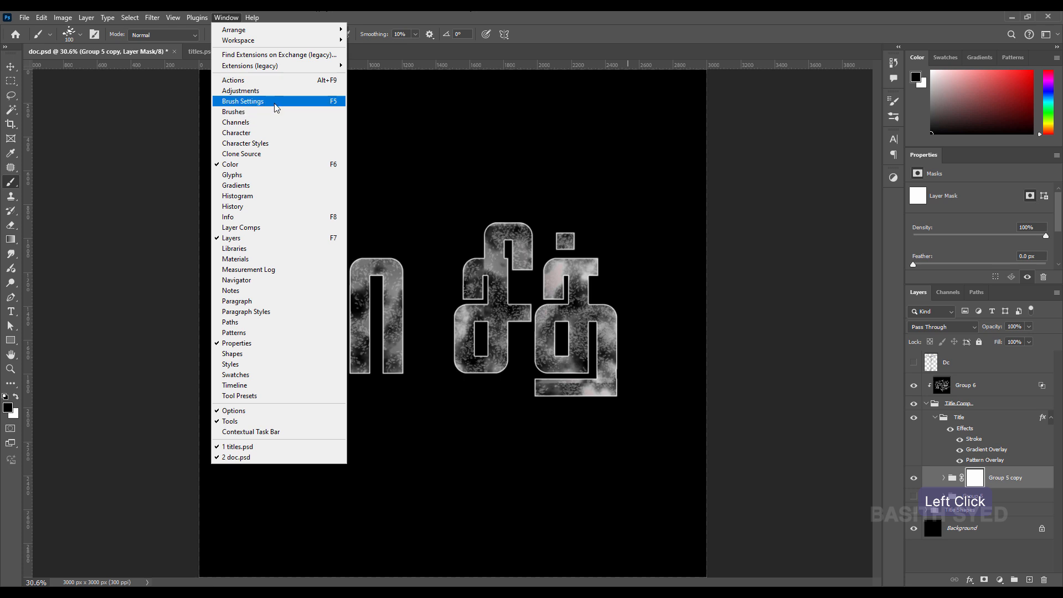
left_click(266, 101)
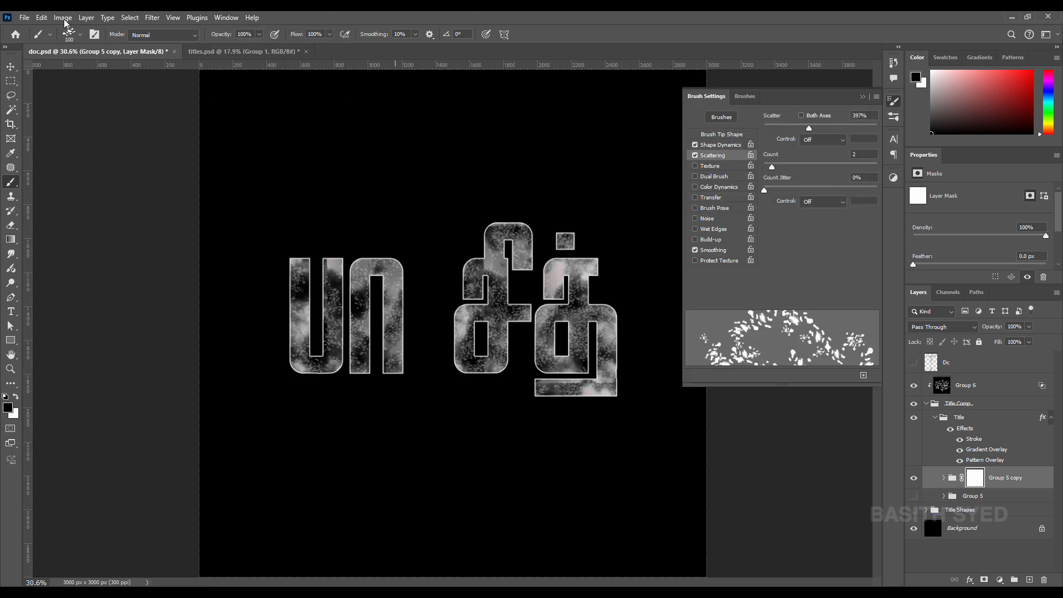
left_click(79, 35)
left_click(51, 435)
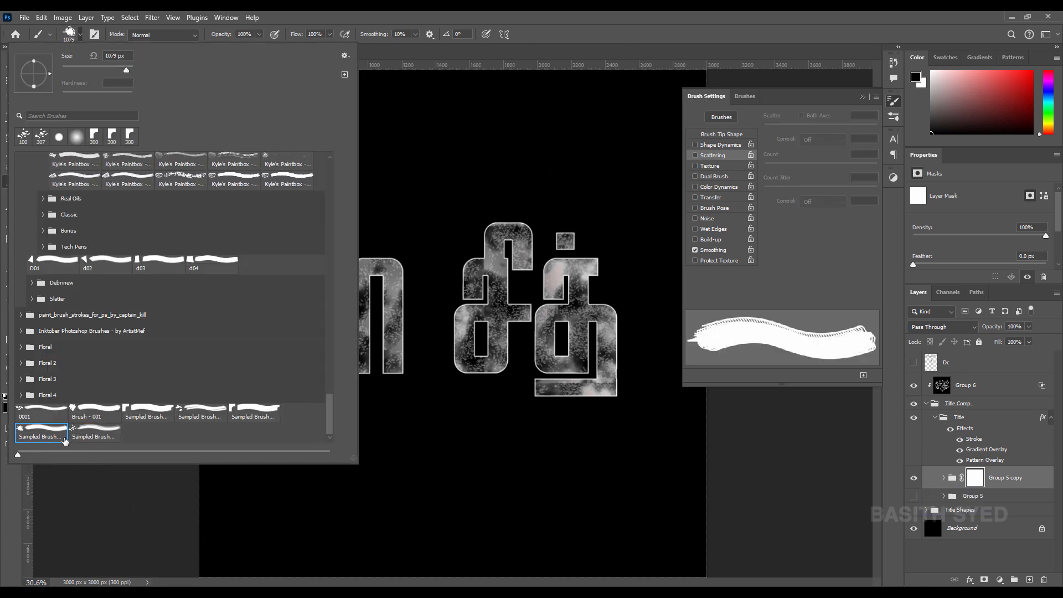
left_click(588, 238)
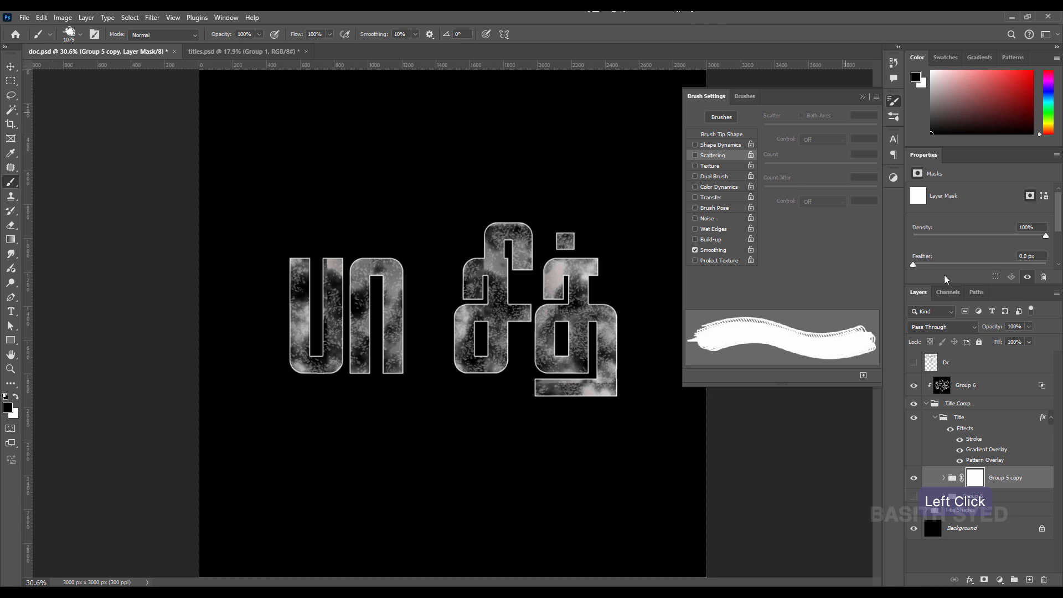
left_click(863, 97)
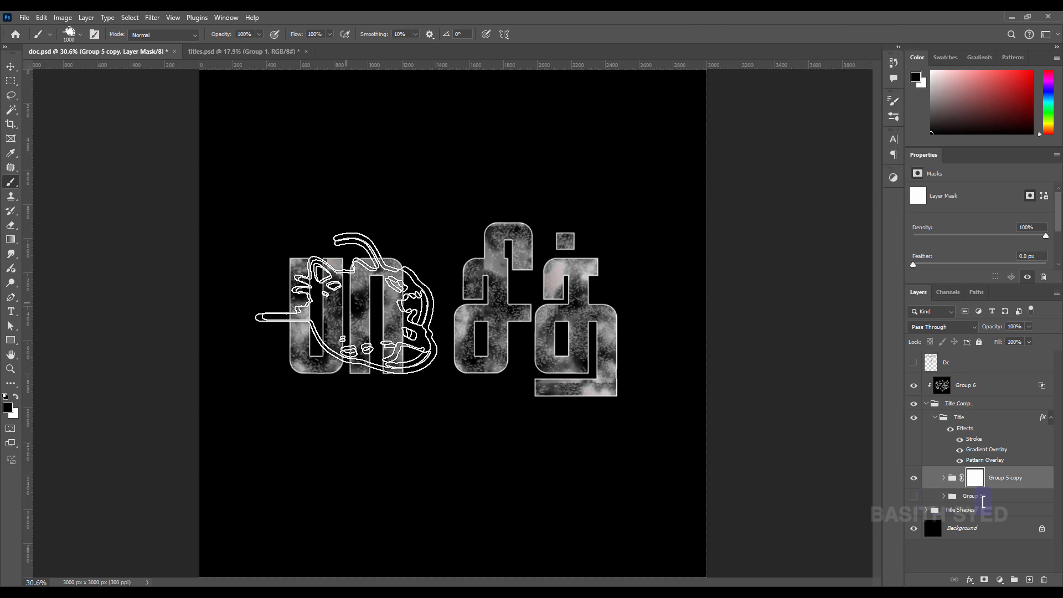
Step: Reduce the sampled brush to 160 px for working close up on the first letters
key("bracketleft")
key("bracketleft")
key("bracketleft")
key("bracketleft")
key("bracketleft")
key("bracketleft")
key("bracketleft")
key("bracketleft")
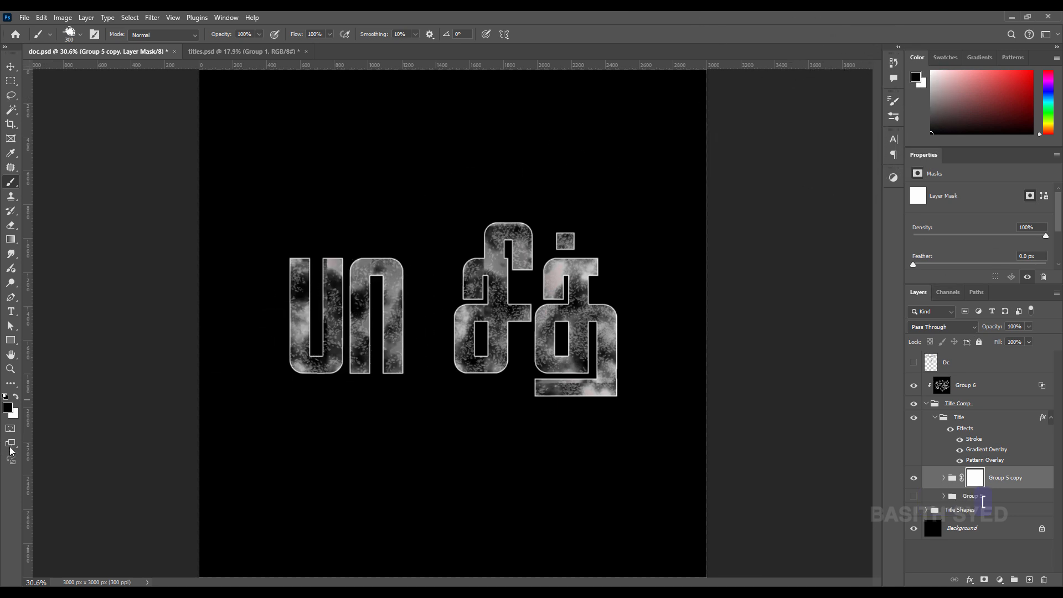
key("ctrl+space")
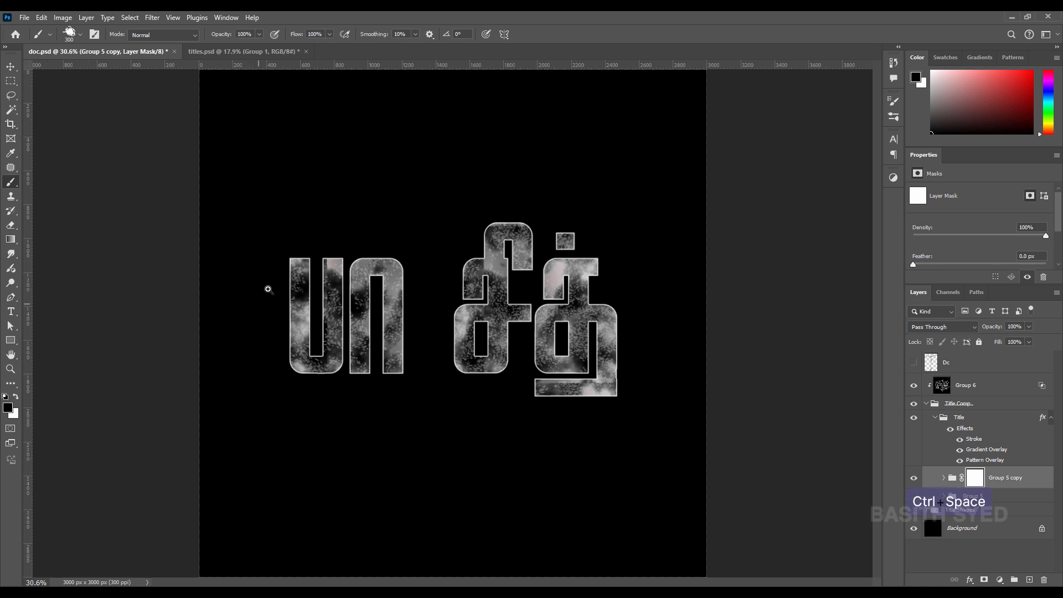
mouse_move(266, 288)
left_mouse_down()
mouse_move(344, 280)
mouse_move(280, 232)
mouse_move(324, 228)
left_mouse_up()
right_click(331, 280, "alt")
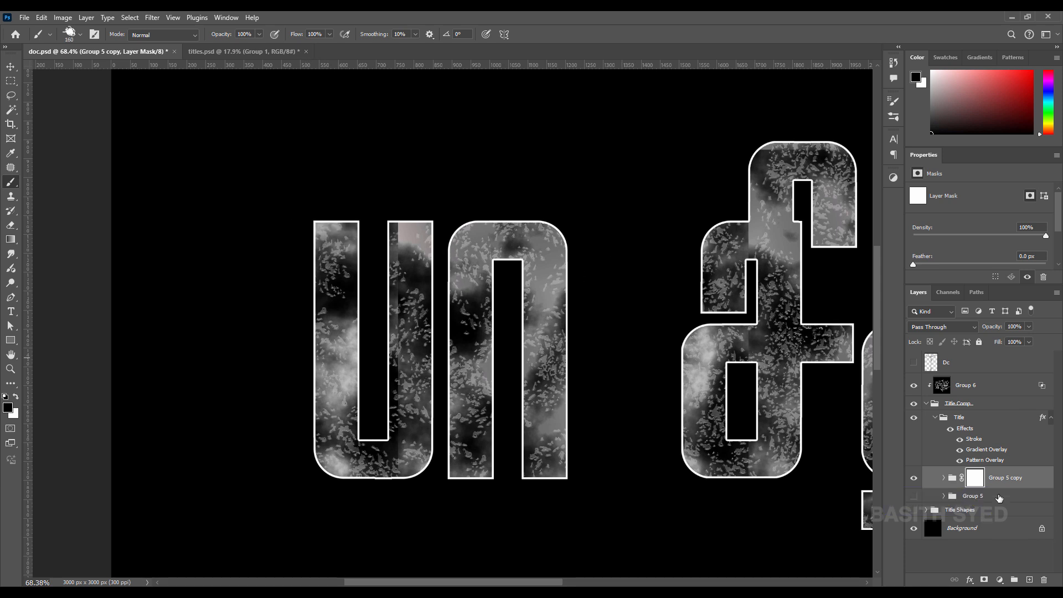
Step: Check what Group 5 copy contributes to the title by toggling its visibility, then reactivate its layer mask
left_click(1004, 483)
scroll(1012, 497, "down", 2)
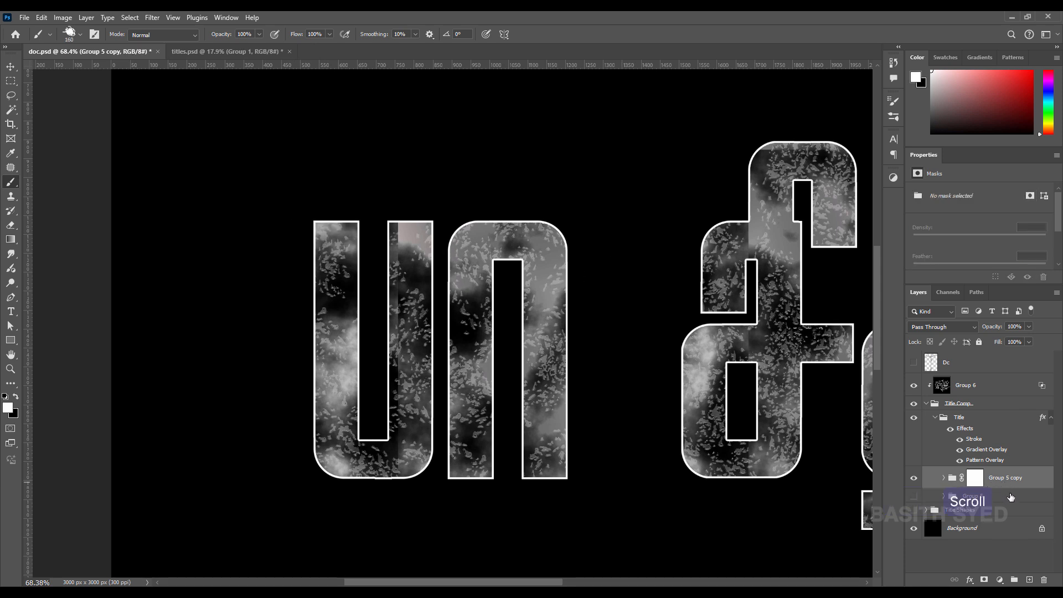
left_click(914, 478)
left_click(914, 478)
left_click(915, 478)
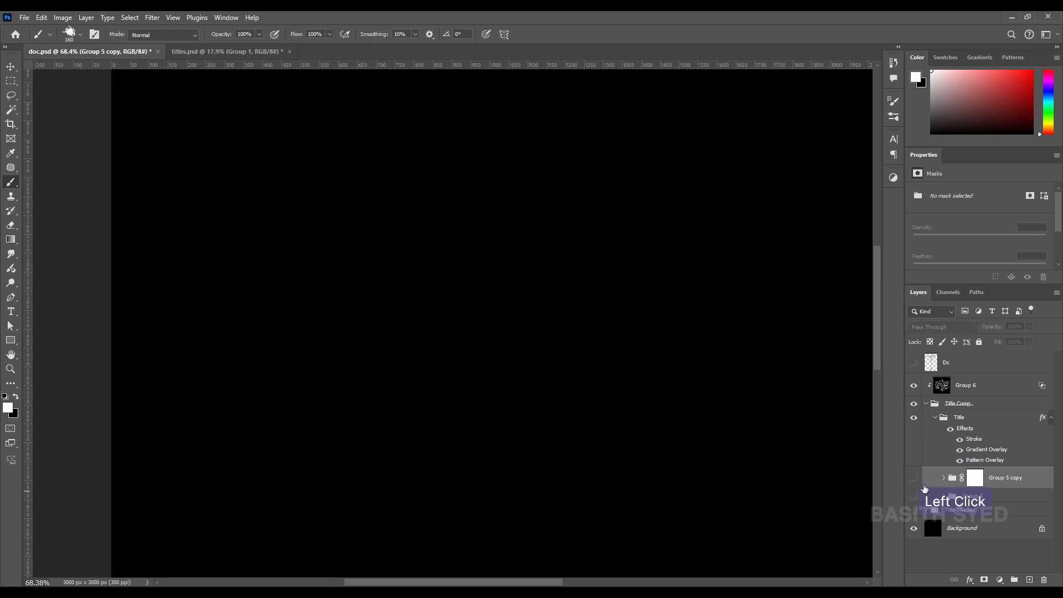
left_click(914, 478)
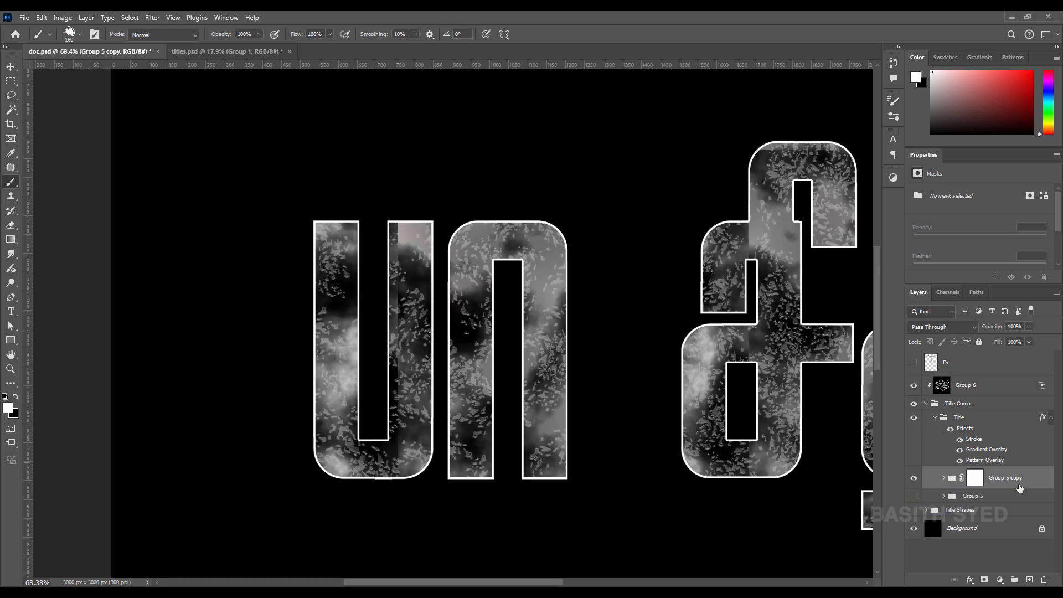
left_click(977, 477)
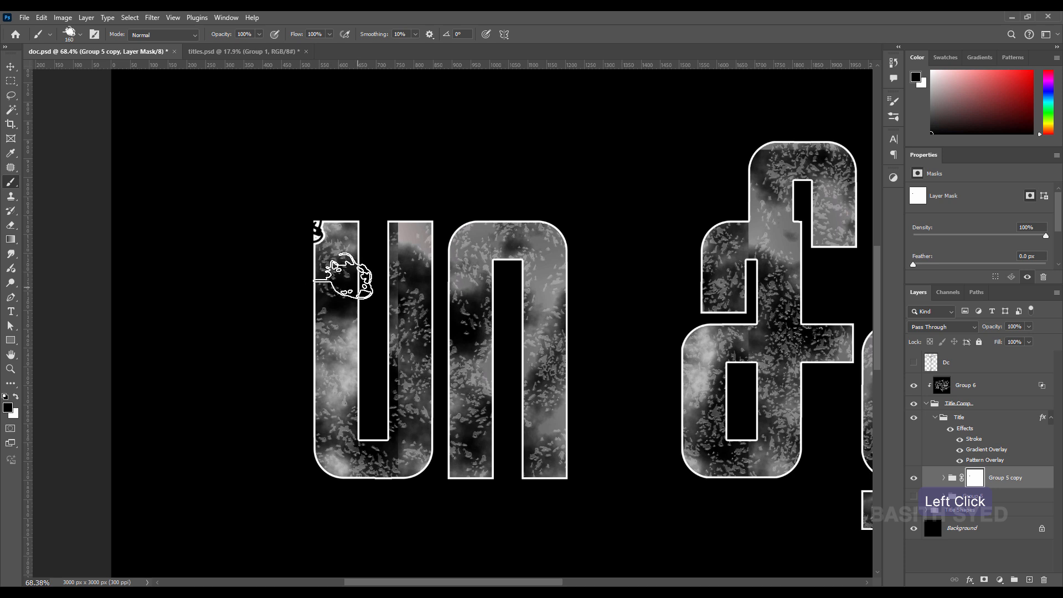
Step: Try chipping the first letter's upper-left corner on the mask with the brush reduced to 92 px
right_click(325, 270, "alt")
left_click(273, 309)
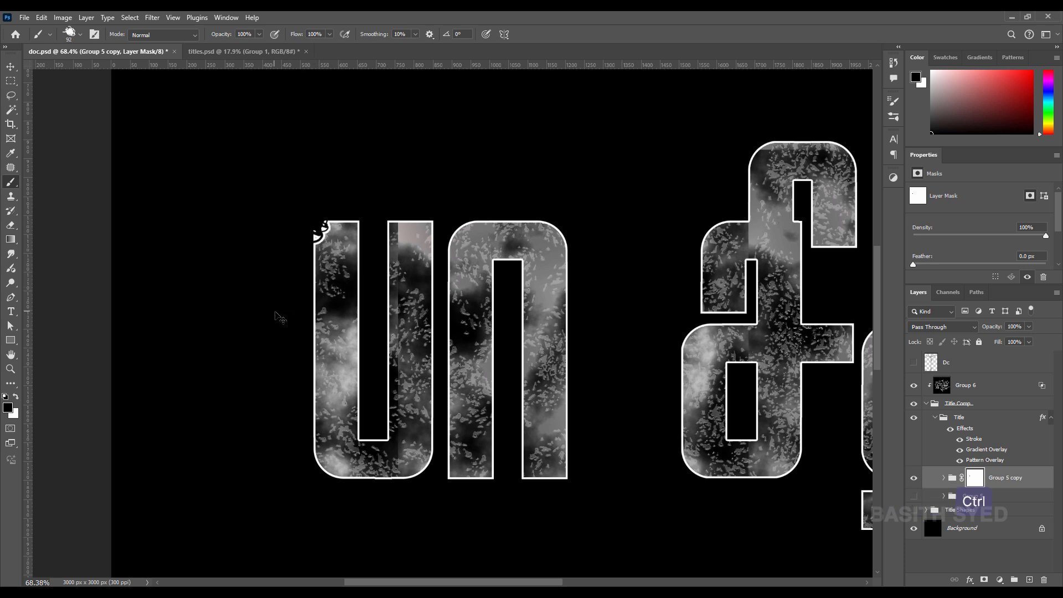
key("ctrl+z")
Step: Reduce the brush to 63 px and paint black on the mask to chip the first letter's upper-left corner
right_click(318, 246, "alt")
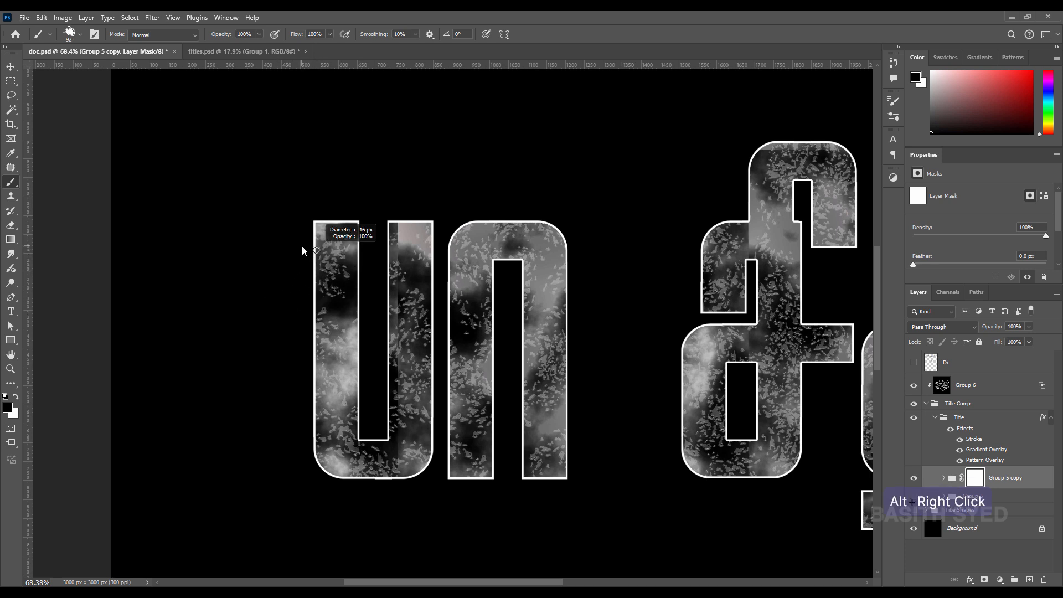
left_click(282, 297)
left_click(318, 228)
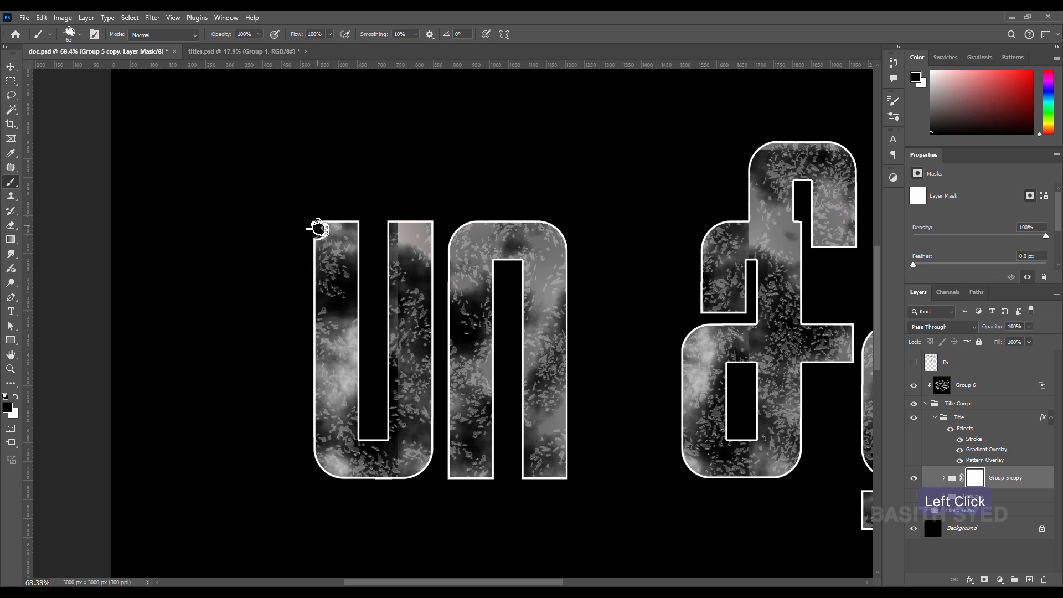
key("ctrl+z")
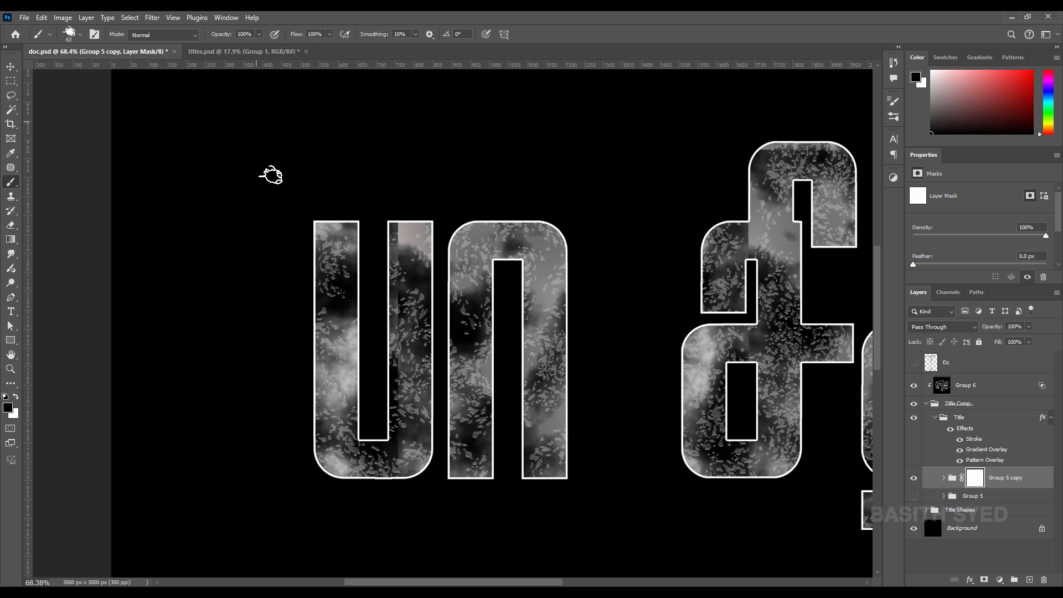
left_click(308, 230)
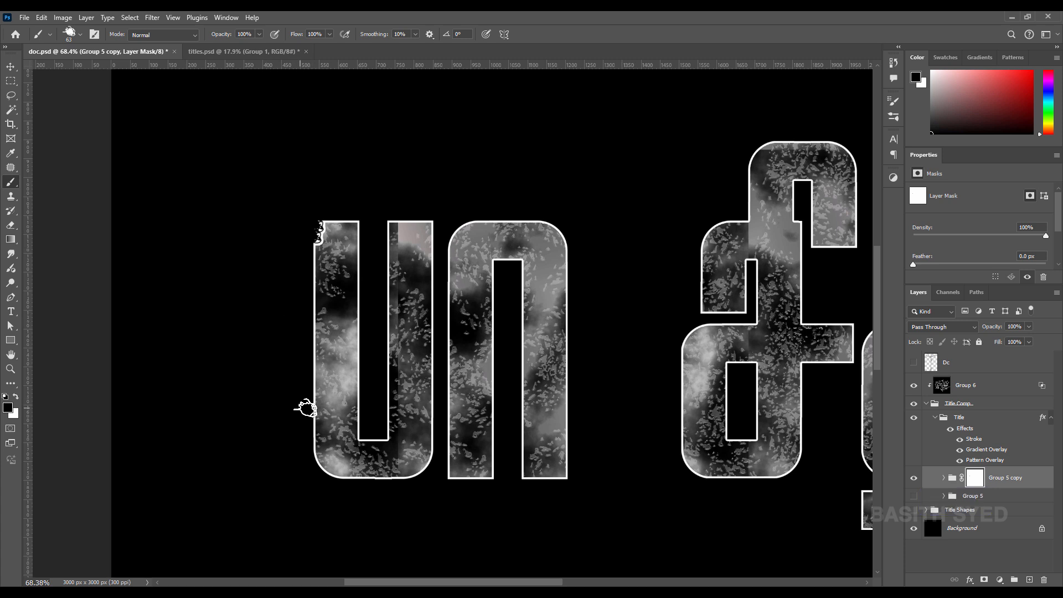
Step: Reduce the brush to 37 px and chip the inner and outer edges of the first letter's right stem on the mask
key("alt")
right_click(350, 391, "alt")
left_click(391, 289)
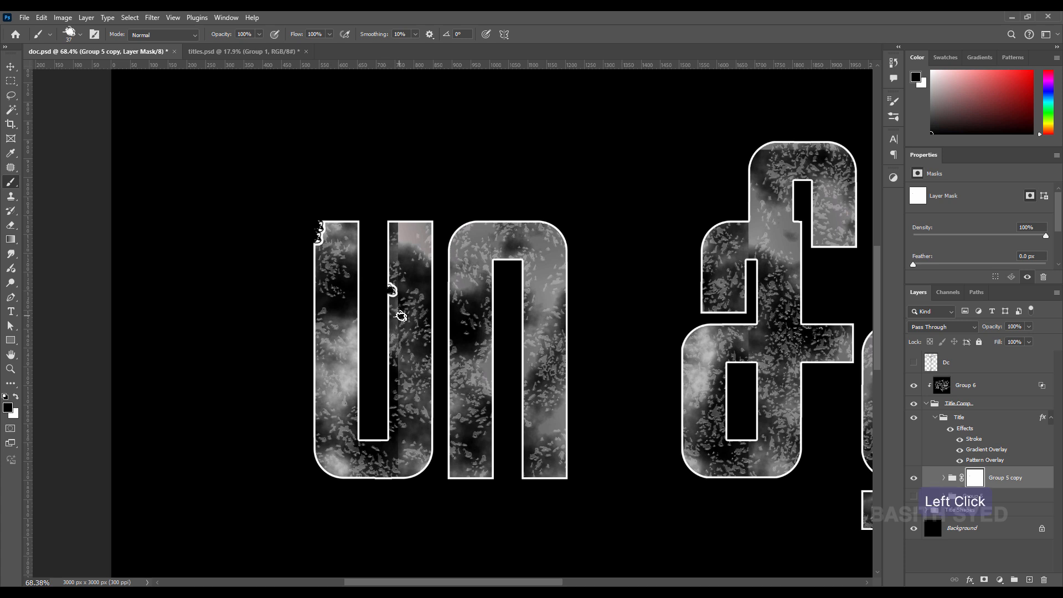
key("ctrl+z")
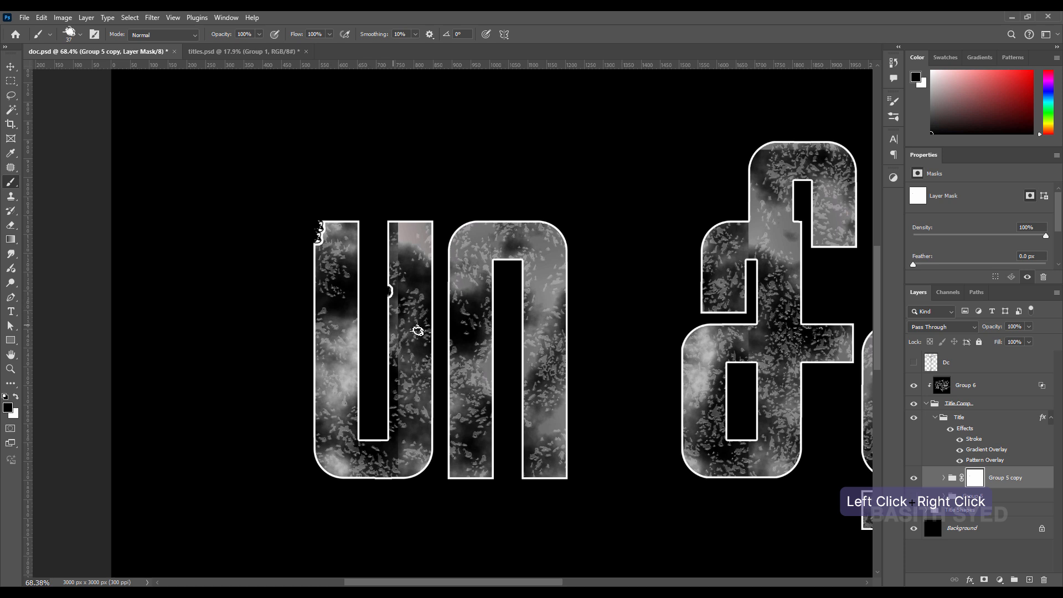
left_click(439, 316)
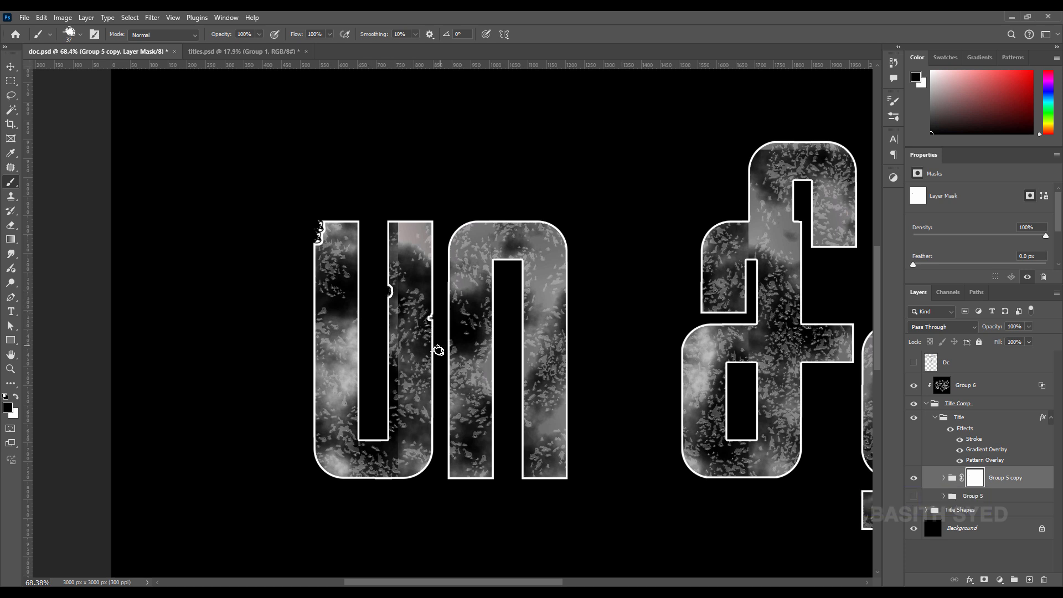
Step: Chip the second letter's inner edge, right side and upper-left curve on the Group 5 copy mask
left_click(485, 342)
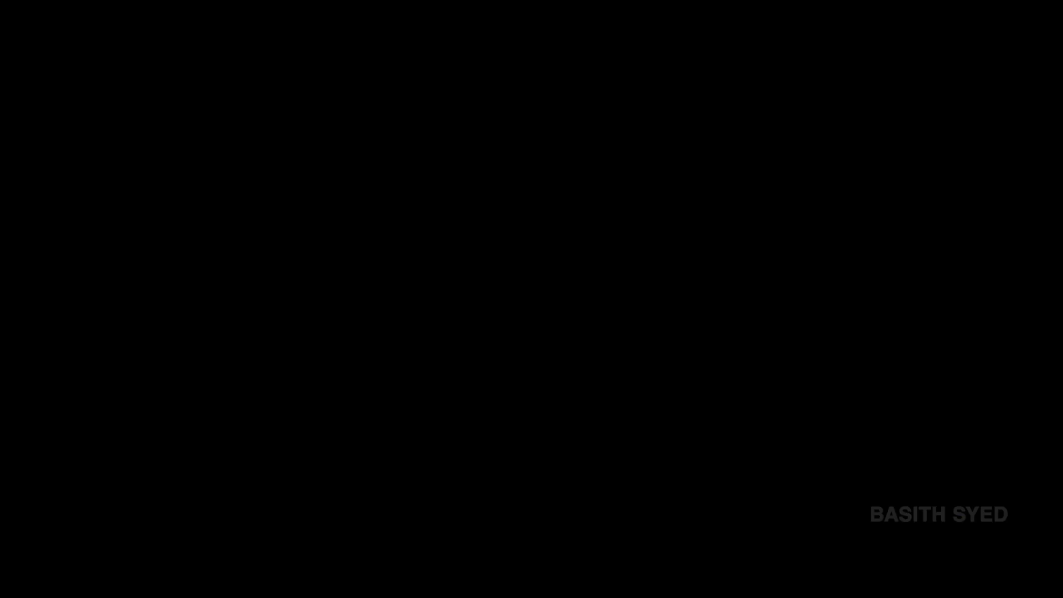
left_click(566, 334)
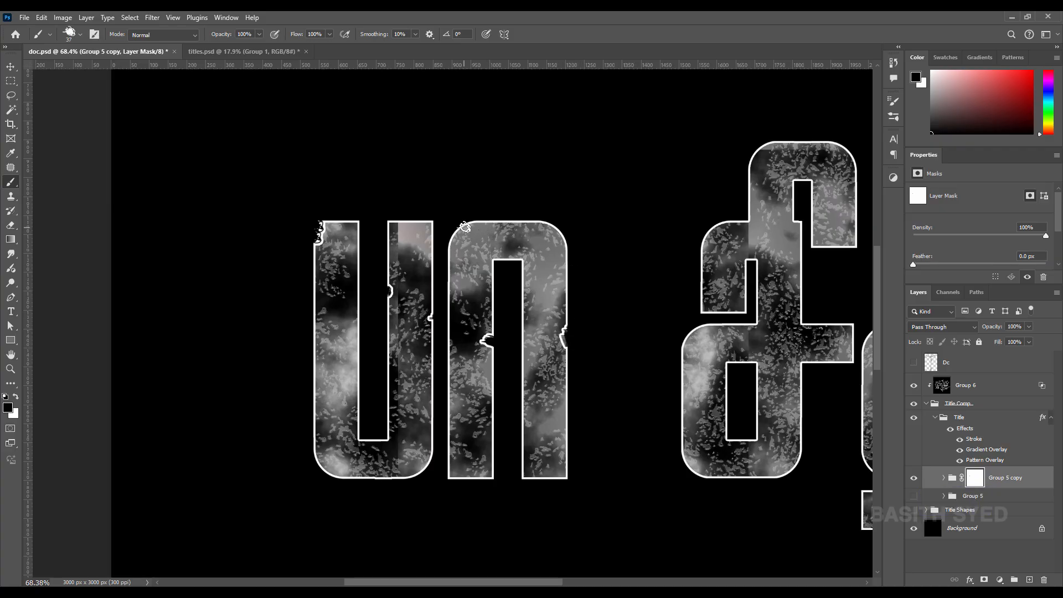
left_click(464, 227)
Step: Chip the third letter's counter, stem, upper hook and bottom edge on the Group 5 copy mask
left_click(726, 399)
left_click(798, 280)
left_click_drag(853, 259, 654, 287)
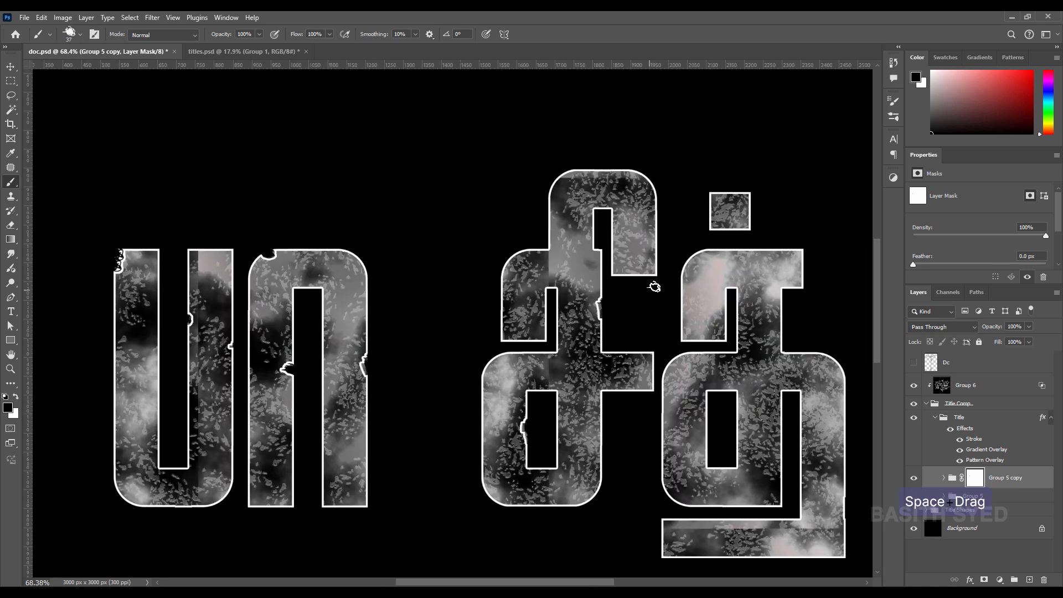
left_click(615, 236)
left_click(549, 200)
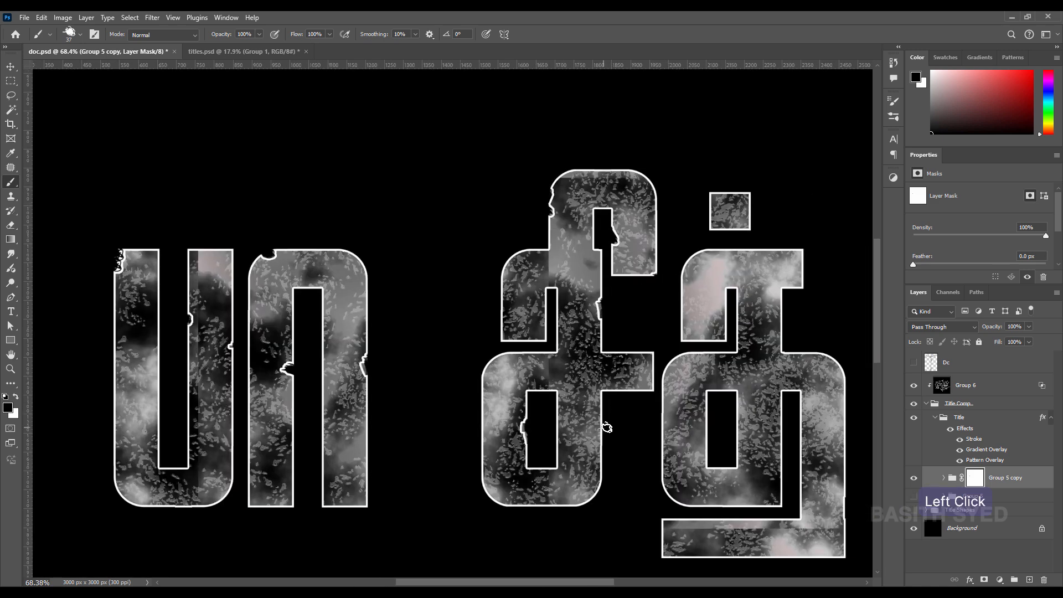
left_click_drag(596, 502, 554, 507)
left_click(561, 430)
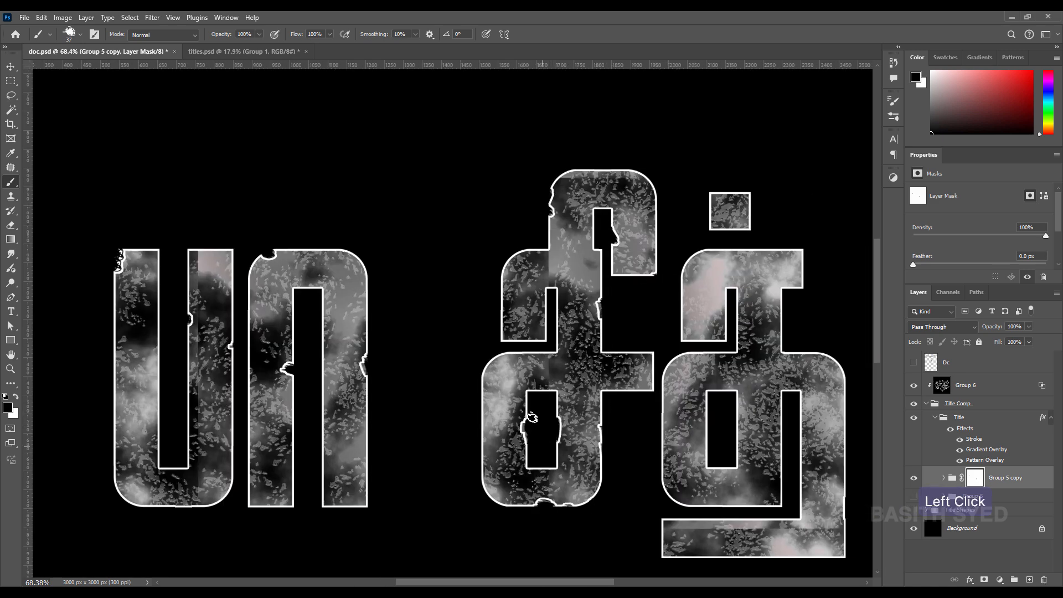
Step: Chip the fourth letter's upper inner edge, neck and right side on the Group 5 copy mask
left_click(723, 319)
key("ctrl+z")
left_click(723, 320)
left_click(780, 328)
left_click_drag(845, 428, 763, 346)
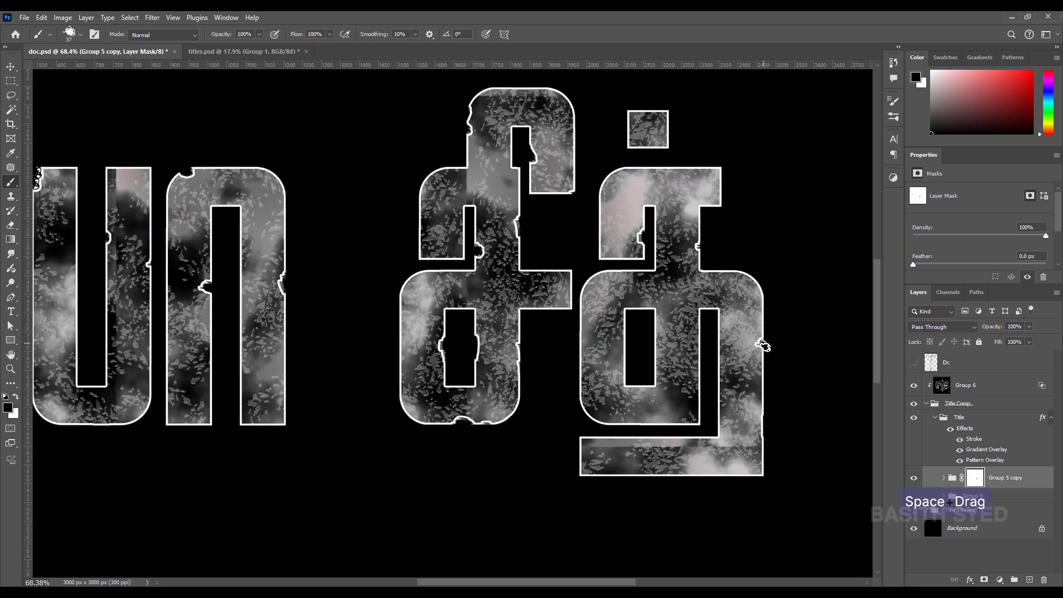
right_click(763, 345)
Step: Flatten the brush tip to about 41% roundness and add more small chips to the fourth letter's neck
left_click(894, 117)
left_click(893, 117)
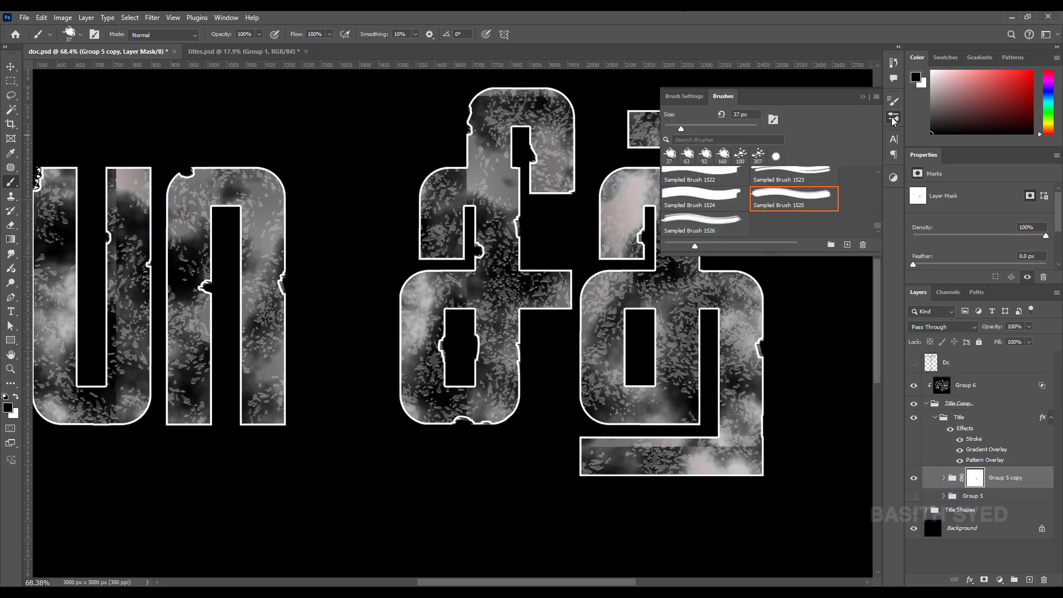
left_click(893, 101)
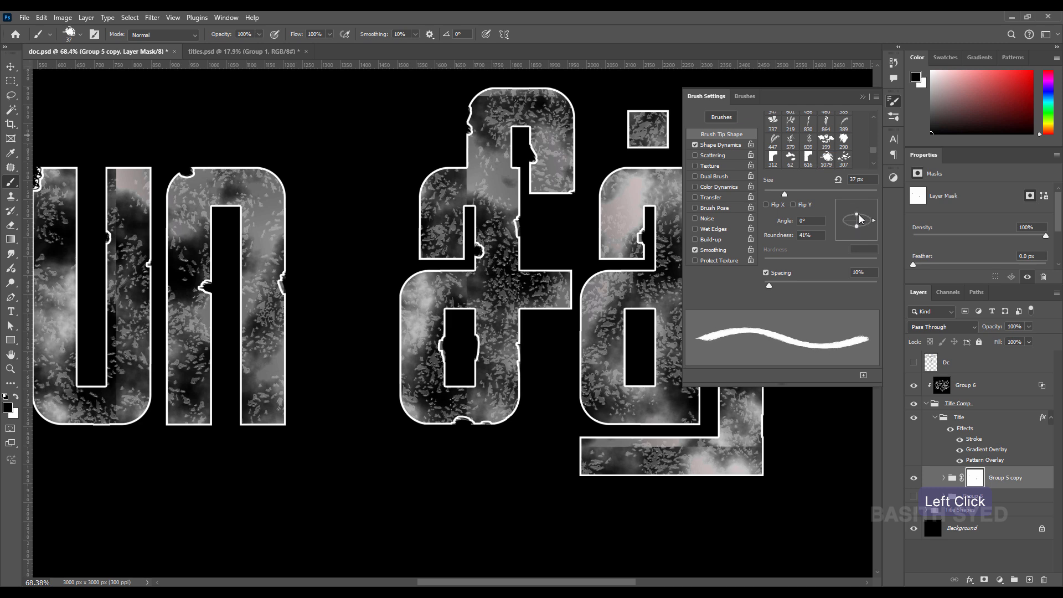
right_click(717, 244)
left_click(717, 244)
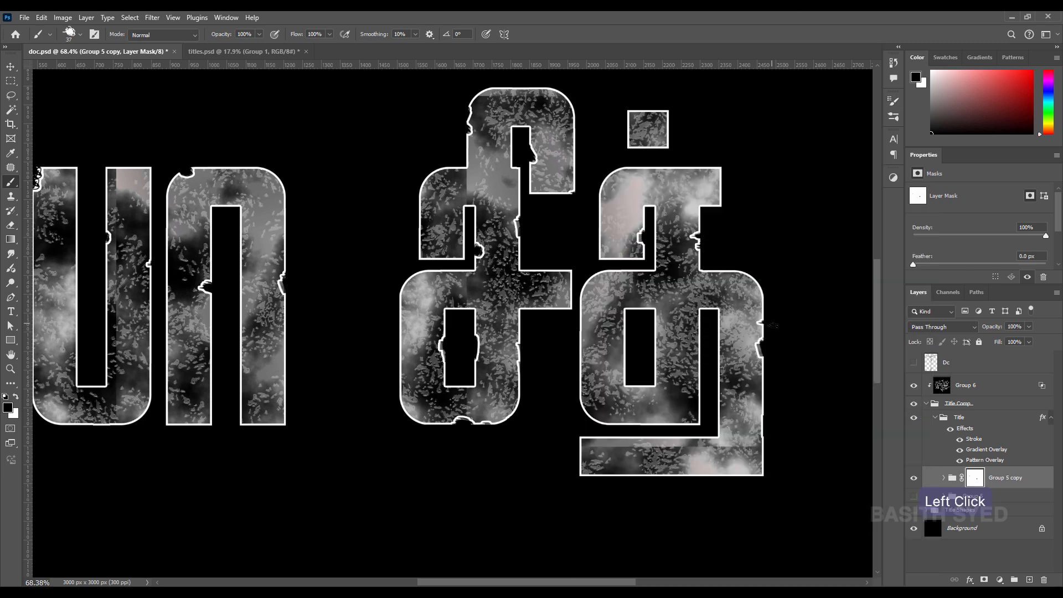
Step: Chip the fourth letter's counter and upper-left curve, the second letter's inner edge and the third letter's lower-right edge
left_click(627, 352)
left_click_drag(597, 279, 566, 312)
left_click(217, 263)
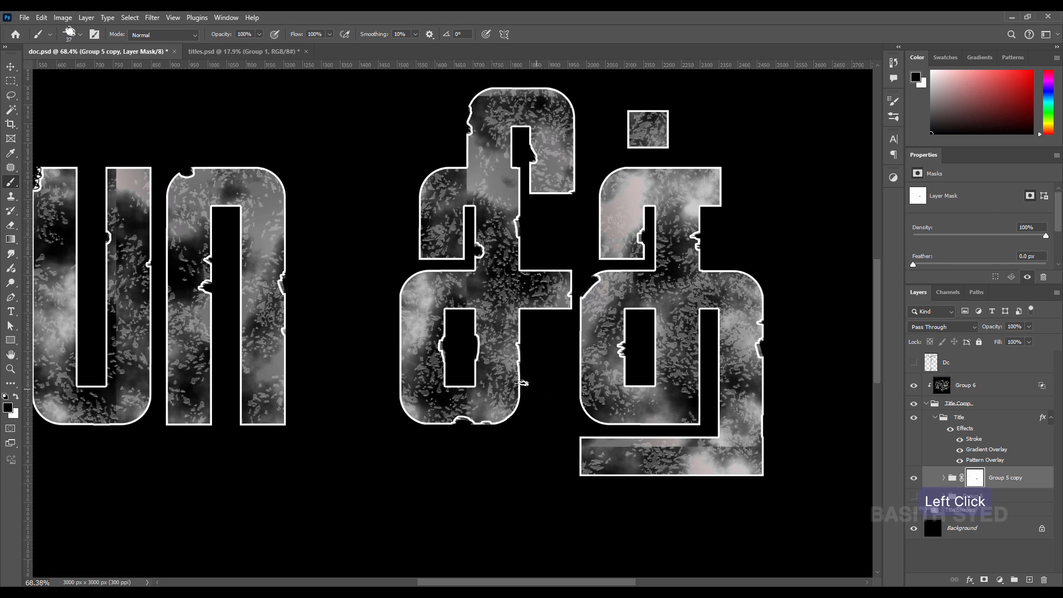
left_click(522, 382)
Step: Paint a narrow crack down the top of the first letter's right stem, reducing the brush to 8 px
left_click_drag(135, 164, 104, 354)
key("ctrl+z")
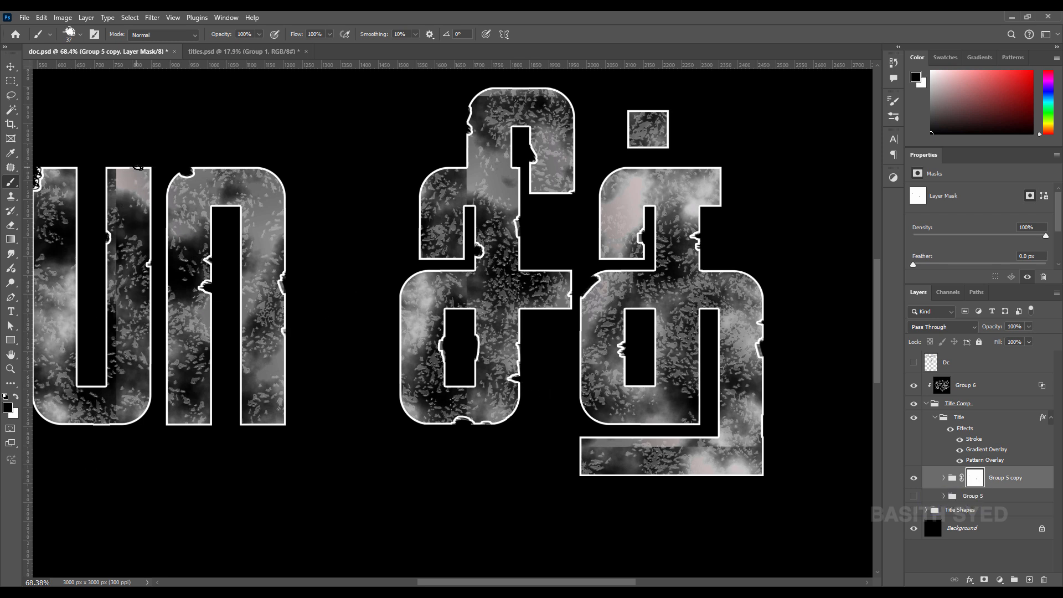
key("bracketleft")
left_click_drag(137, 168, 131, 243)
key("bracketleft")
key("bracketleft")
key("bracketleft")
key("bracketleft")
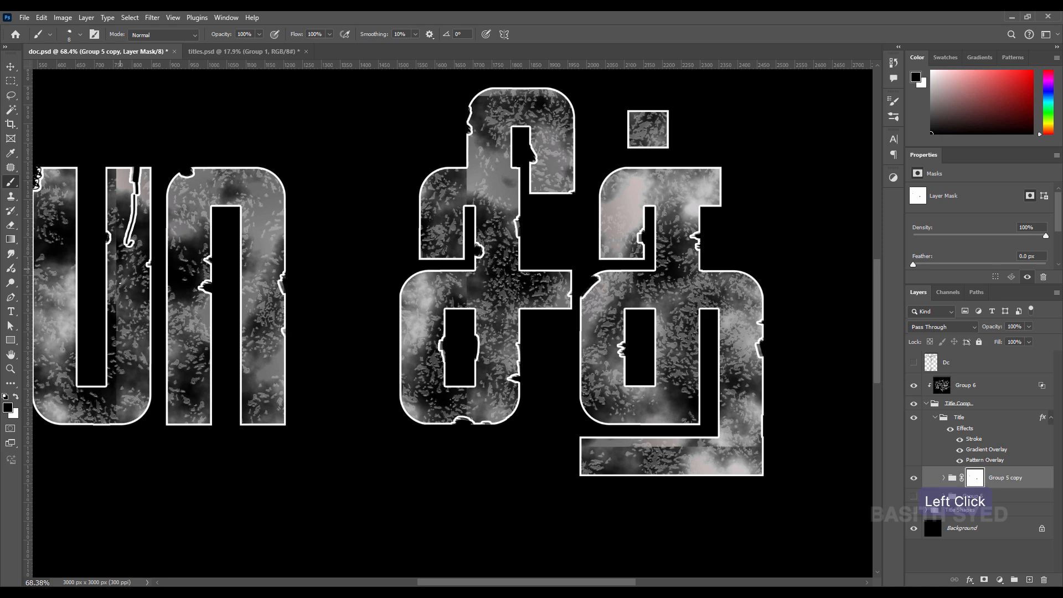
Step: Enlarge the brush to 39 px and chip the fourth letter's lower-left outer edge on the mask
left_click_drag(117, 299, 69, 300)
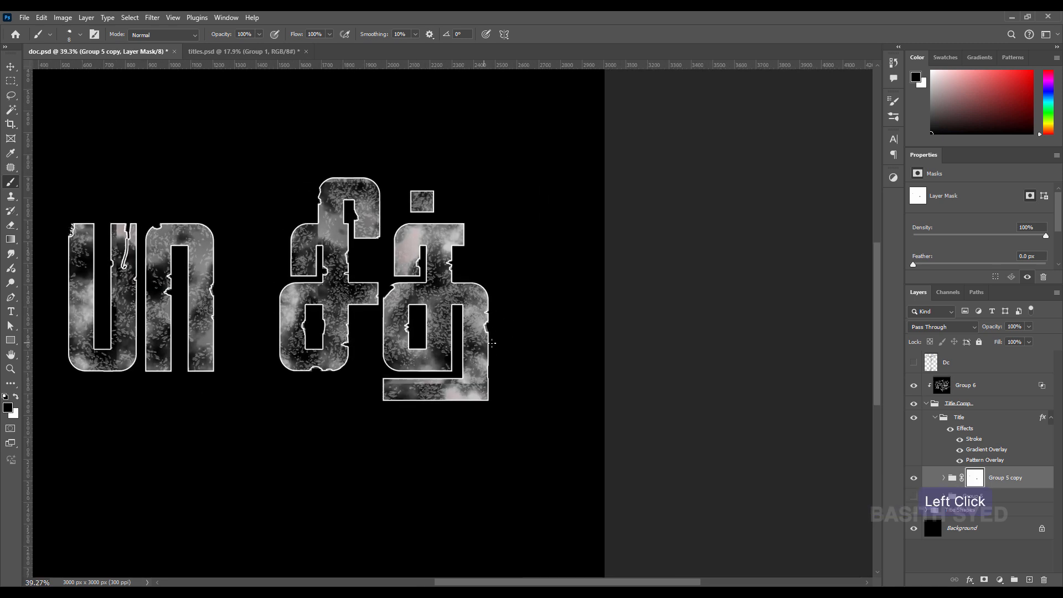
mouse_move(521, 338)
left_mouse_down()
mouse_move(283, 344)
mouse_move(716, 427)
left_mouse_up()
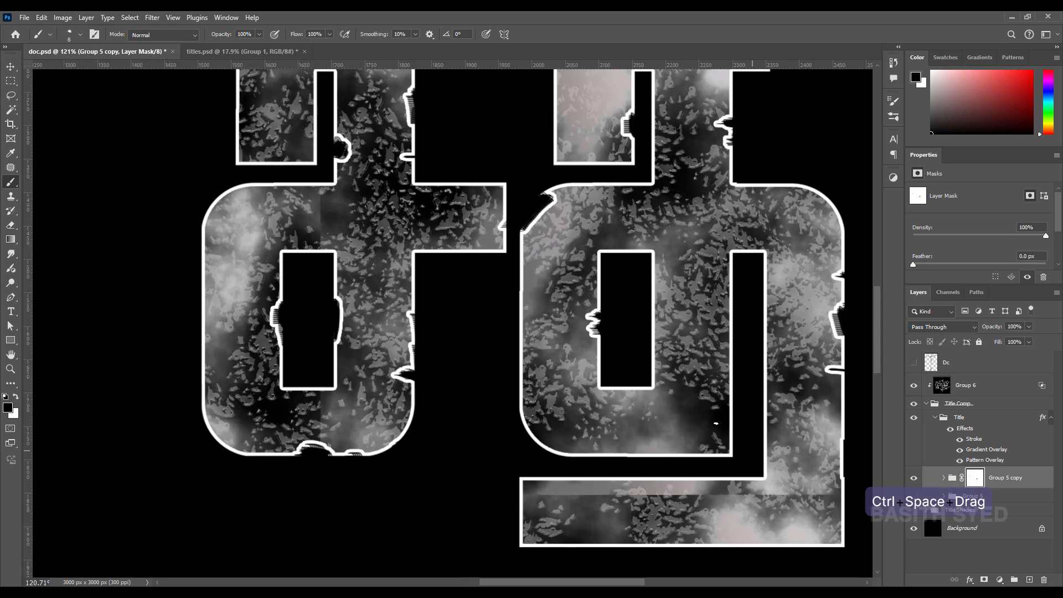
key("bracketright")
key("bracketright")
key("bracketright")
key("bracketright")
key("bracketright")
left_click(522, 356)
left_click_drag(521, 331, 521, 323)
left_click_drag(601, 380, 544, 390)
Step: Show Group 5 and move it out of the Title group to directly below Title Comp
left_click(915, 497)
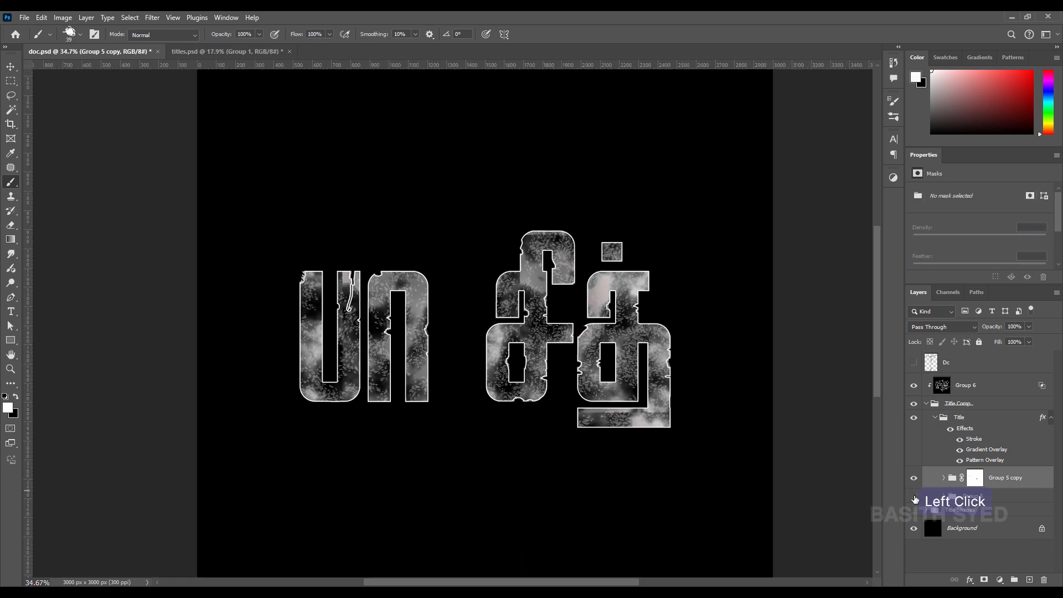
left_click(966, 501)
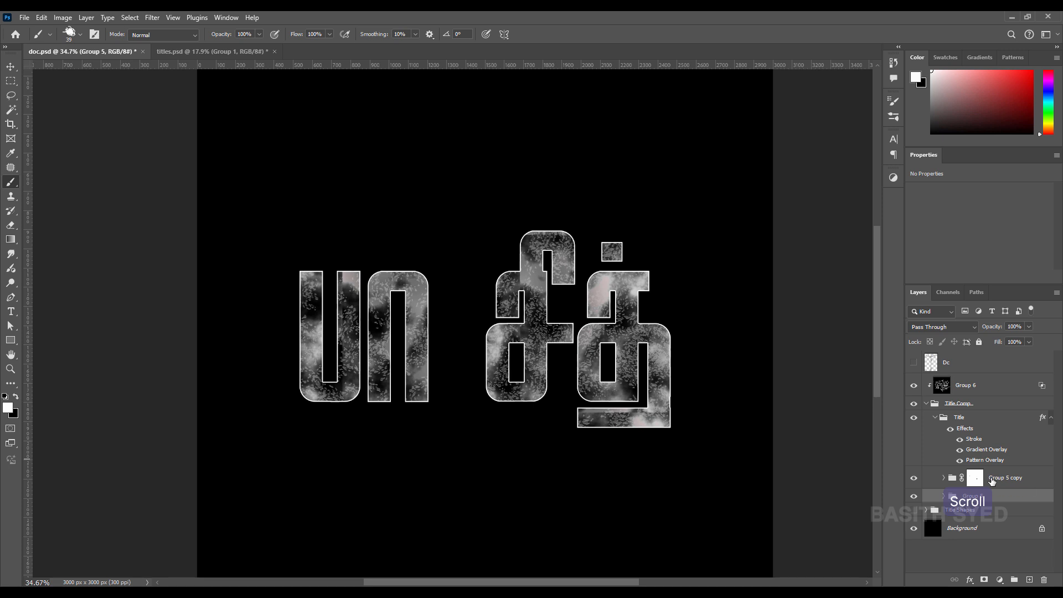
left_click_drag(1009, 497, 999, 504)
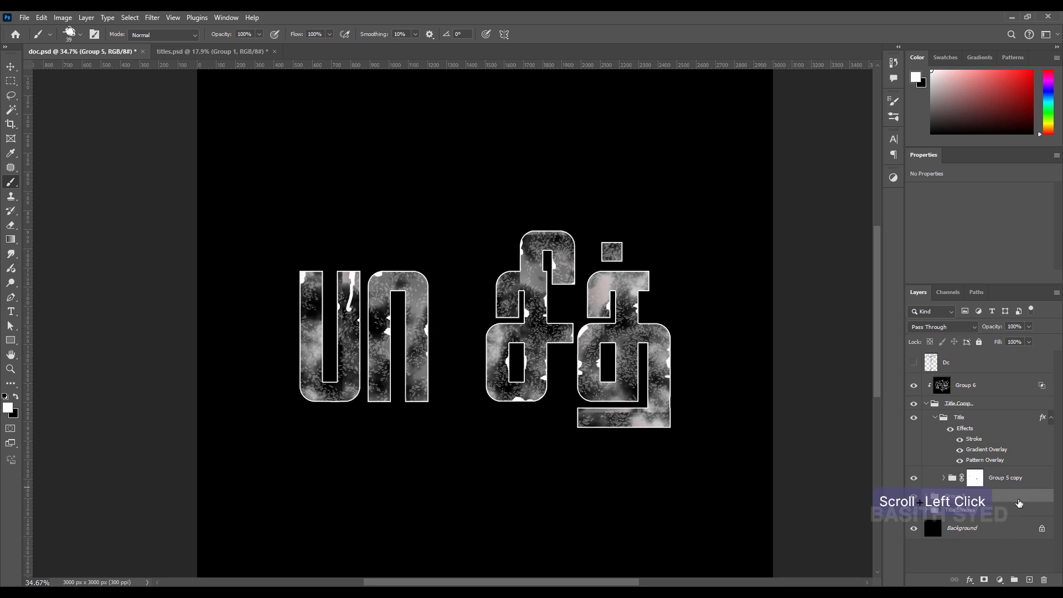
Step: Copy the Title group's layer effects onto Group 5 and collapse Title Comp
left_click(1007, 423)
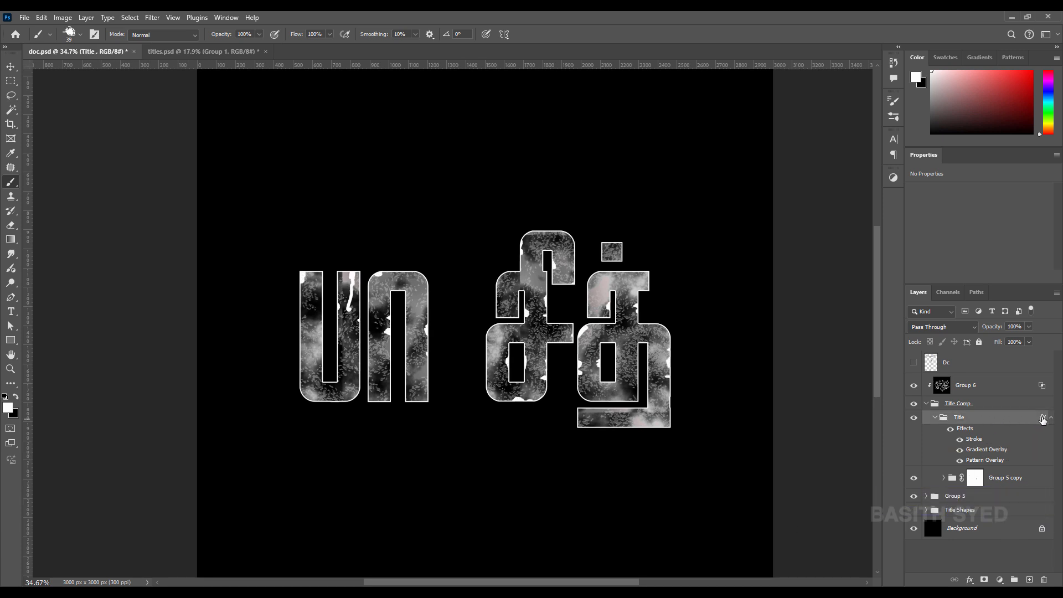
left_click_drag(1043, 420, 1017, 497)
left_click(925, 407)
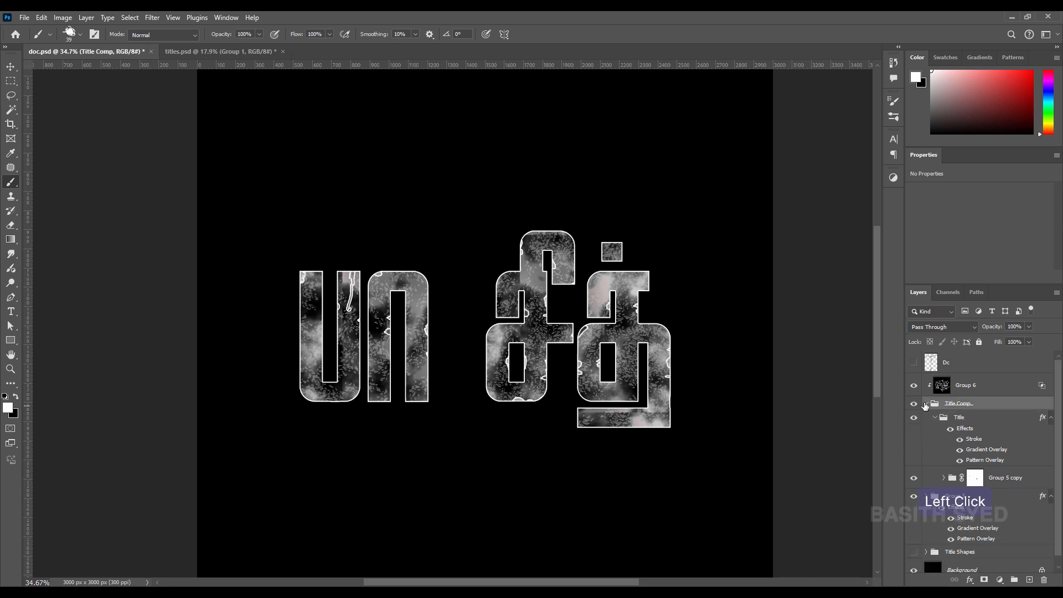
left_click(925, 404)
Step: Isolate Group 5 by hiding Title Comp and set its Gradient Overlay blend mode to Multiply
left_click(913, 404)
double_click(981, 451)
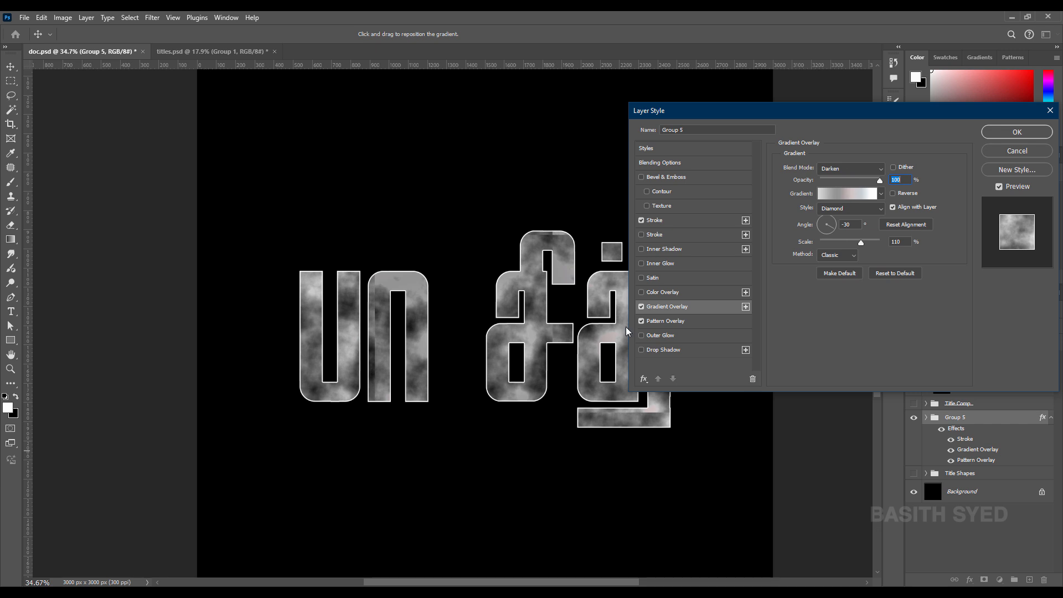
left_click(642, 306)
left_click(641, 307)
left_click(848, 169)
left_click(843, 220)
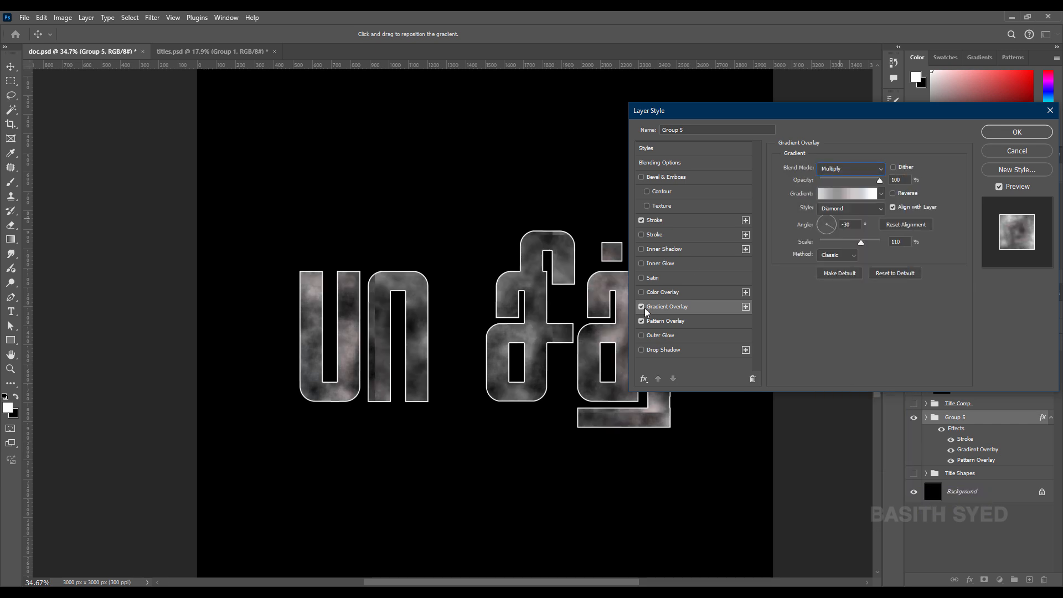
Step: Switch Group 5's stroke from a solid colour to a gradient fill and apply the layer style
left_click(664, 321)
left_click(667, 222)
left_click(802, 251)
left_click(679, 161)
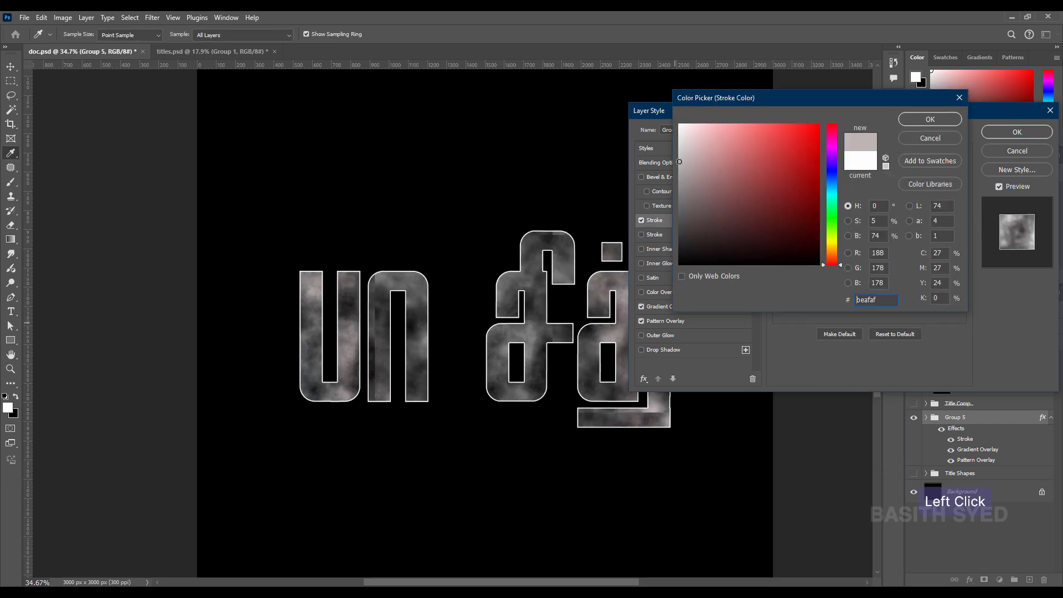
left_click(924, 117)
left_click(828, 231)
left_click(828, 249)
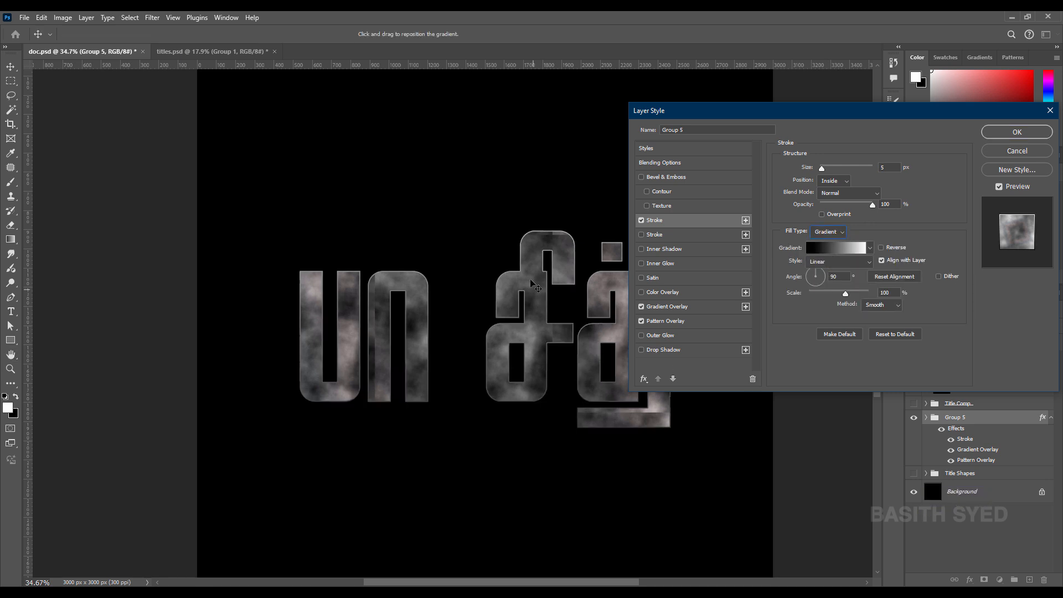
left_click(1018, 131)
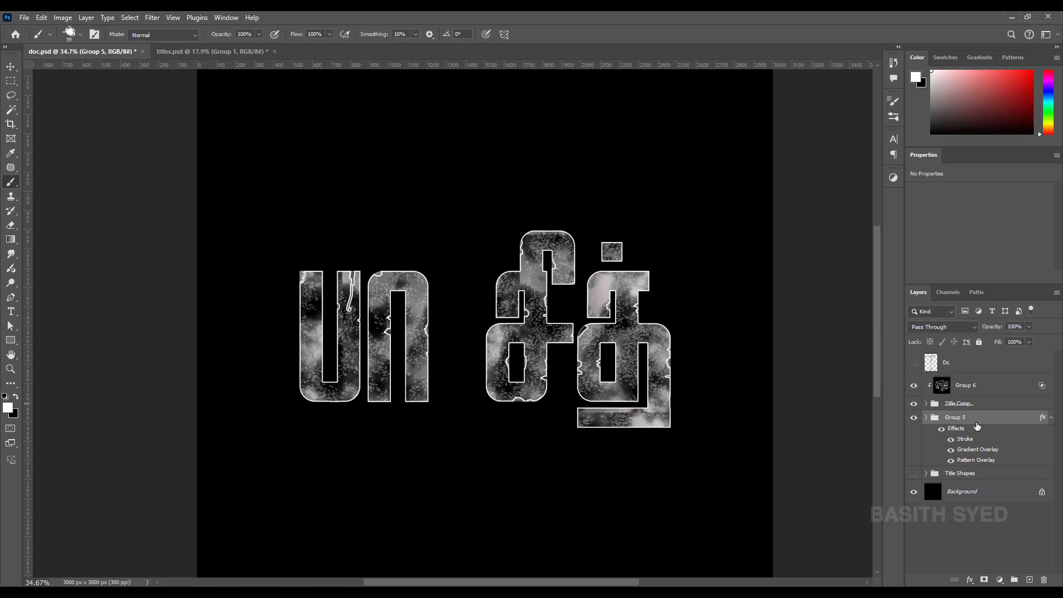
Step: Nudge Group 5 slightly down and to the right so it offsets behind the title as depth
key("ctrl+Down")
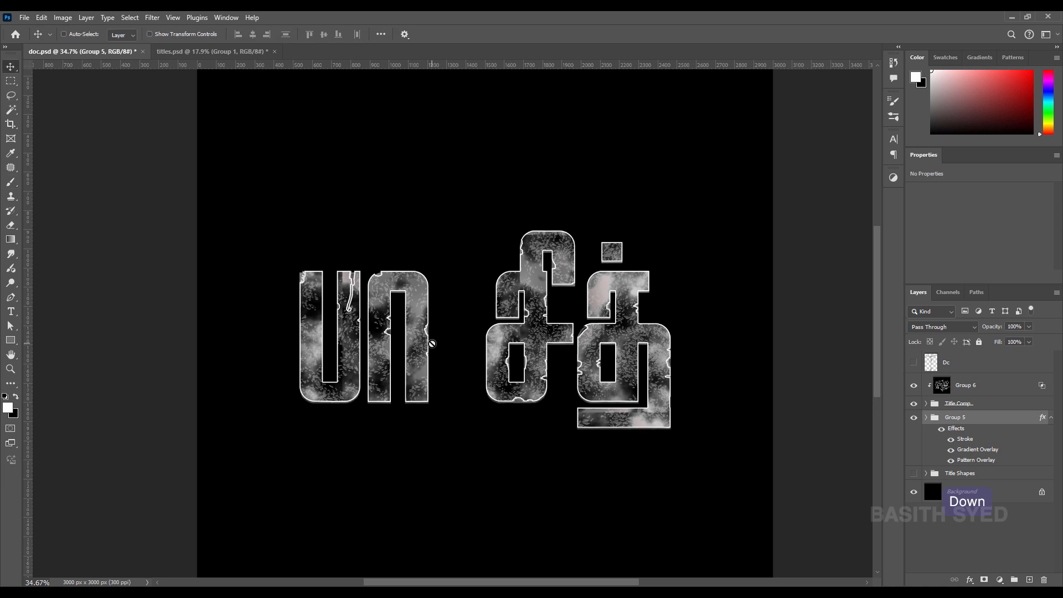
key("ctrl+Right")
key("Down")
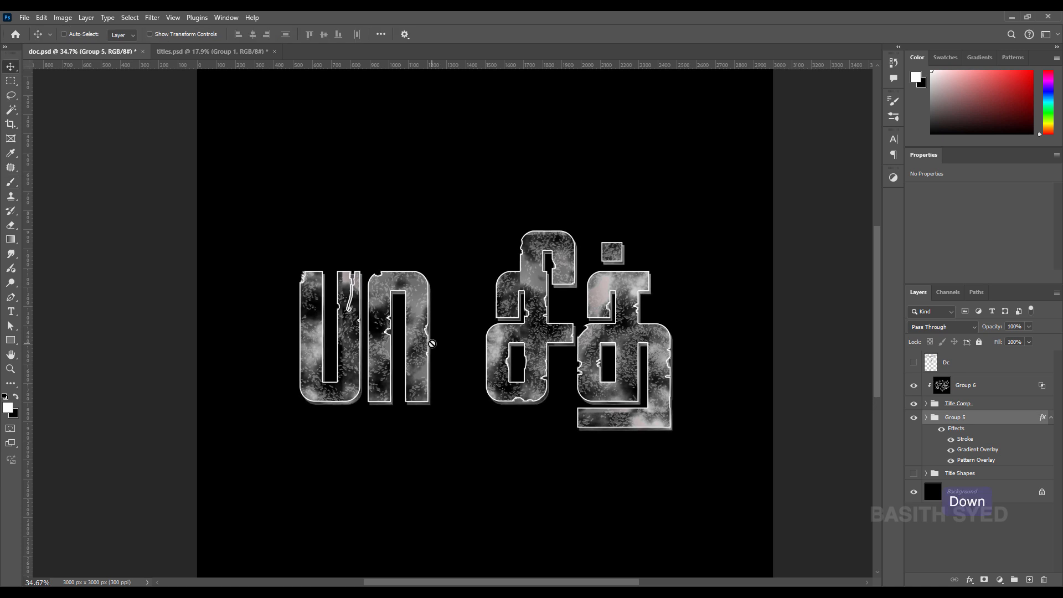
key("Up")
Step: Tighten Group 5's stroke gradient by moving the white stop to 73% and the black stop inward, and apply the style
double_click(974, 449)
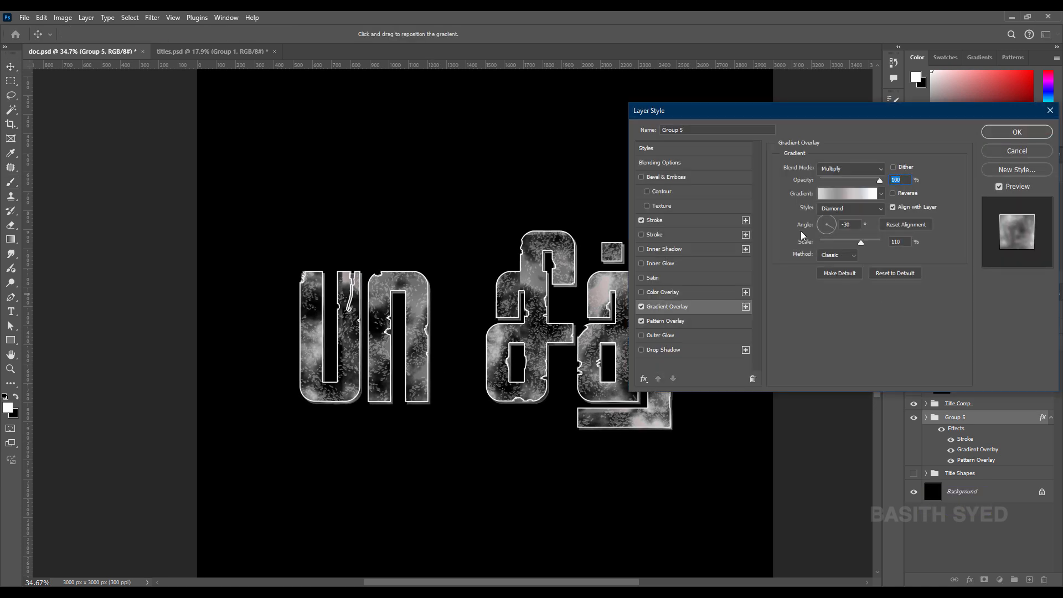
left_click(655, 219)
left_click(836, 247)
left_click_drag(809, 376, 834, 381)
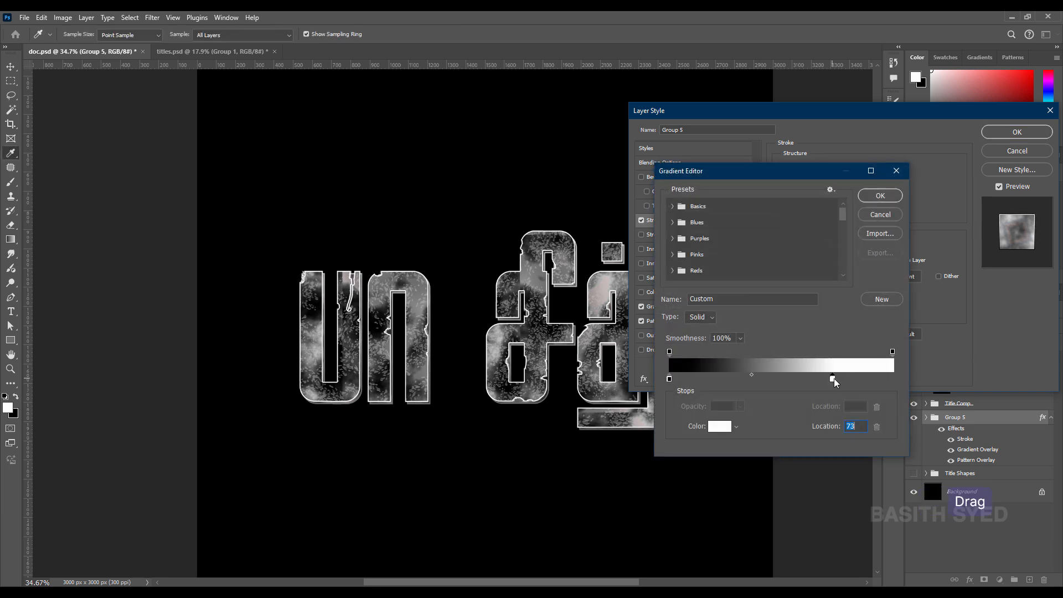
left_click(880, 197)
left_click(836, 248)
left_click_drag(671, 378, 737, 378)
left_click(880, 196)
left_click(1015, 134)
Step: Show the Dc sword layer, group it with the title layers and move the group slightly down and right on the canvas
left_click_drag(476, 305, 431, 308)
left_click(913, 363)
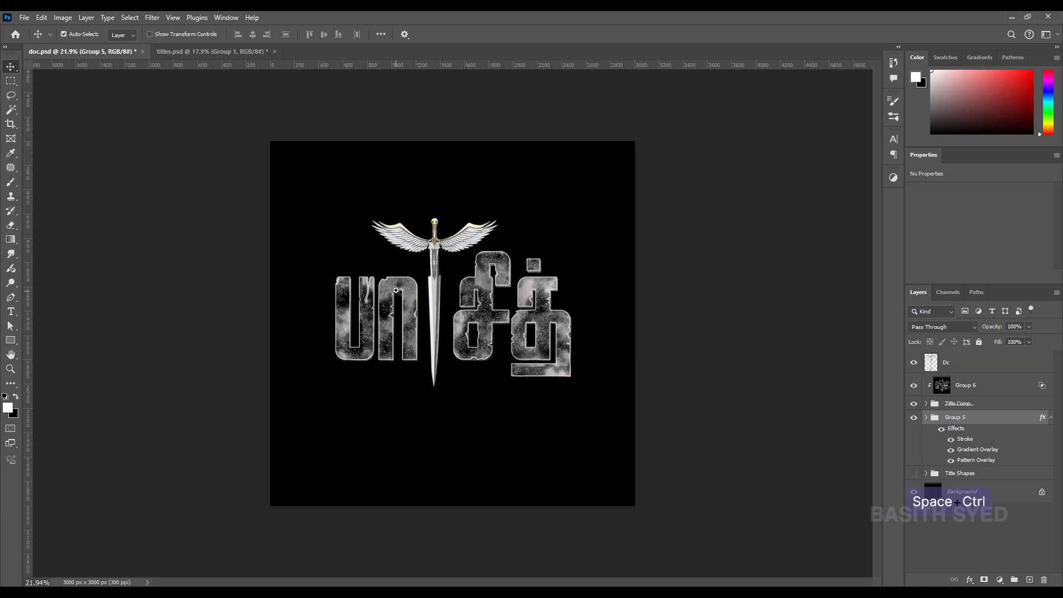
key("ctrl+g")
left_click_drag(825, 324, 832, 334)
Step: Add a new layer directly above Background and fill it with black
left_click(975, 390)
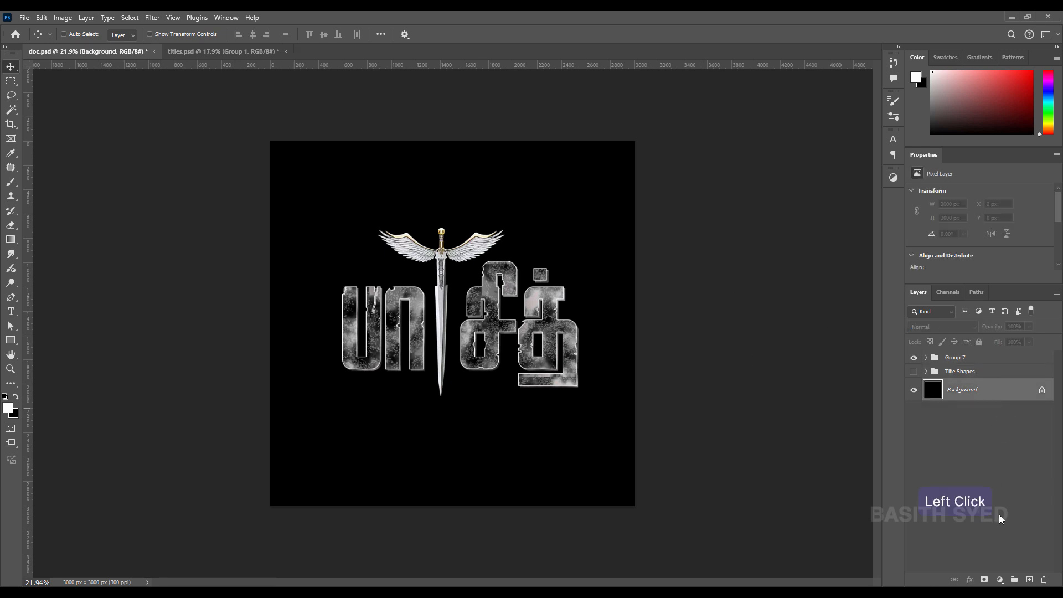
left_click(1030, 580)
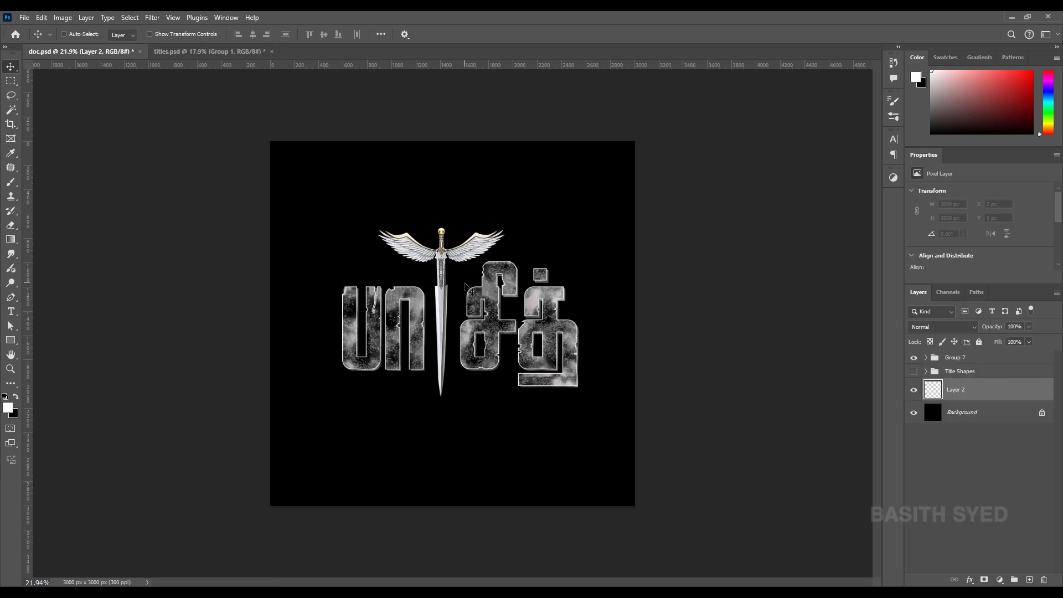
key("ctrl+BackSpace")
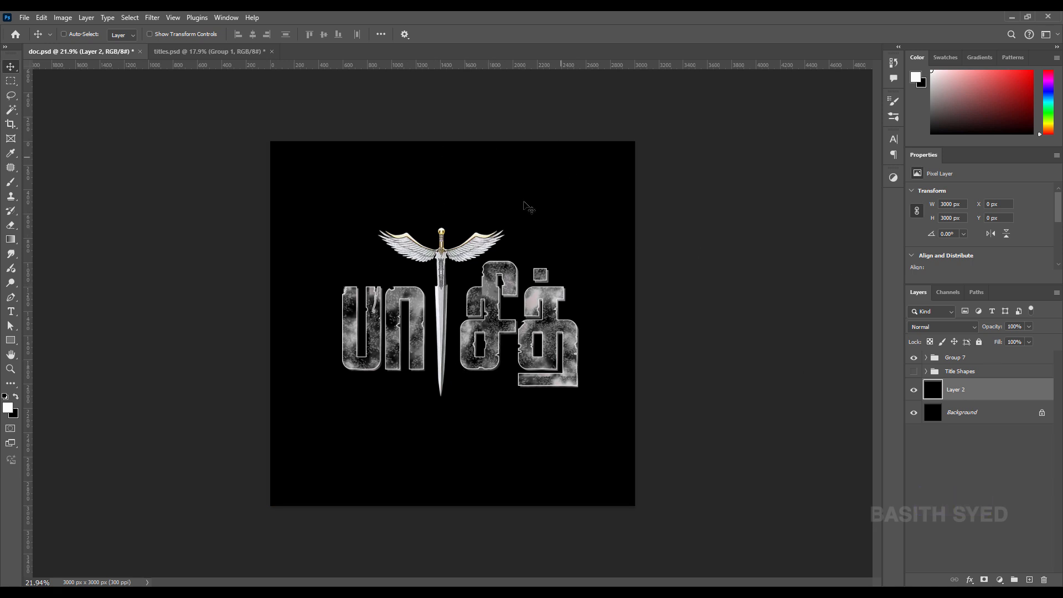
Step: Apply the Fibers render filter to the black Layer 2 to create a streaked background texture
left_click(152, 17)
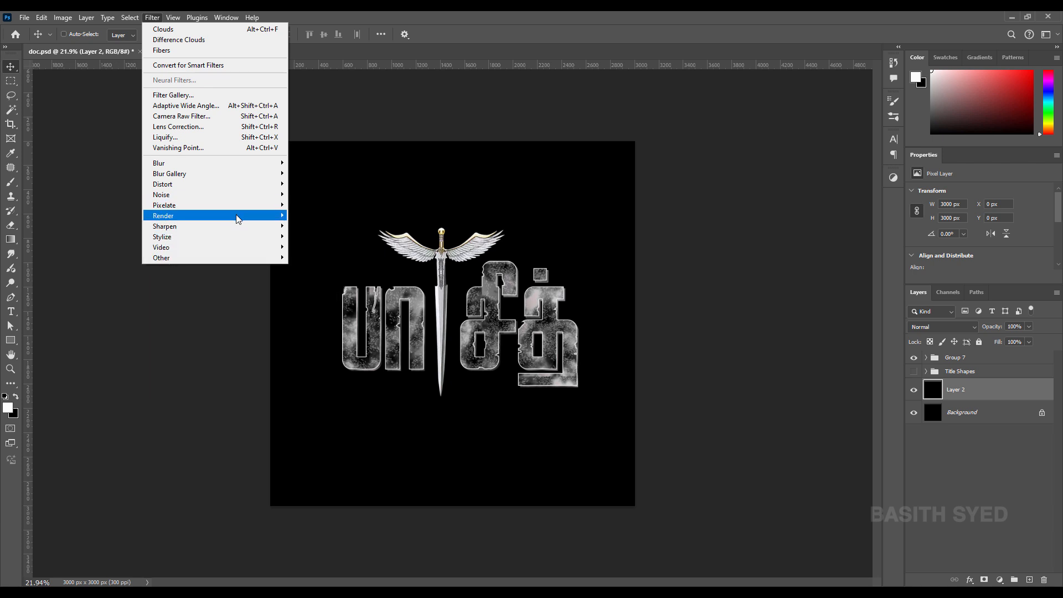
mouse_move(237, 216)
left_click(319, 273)
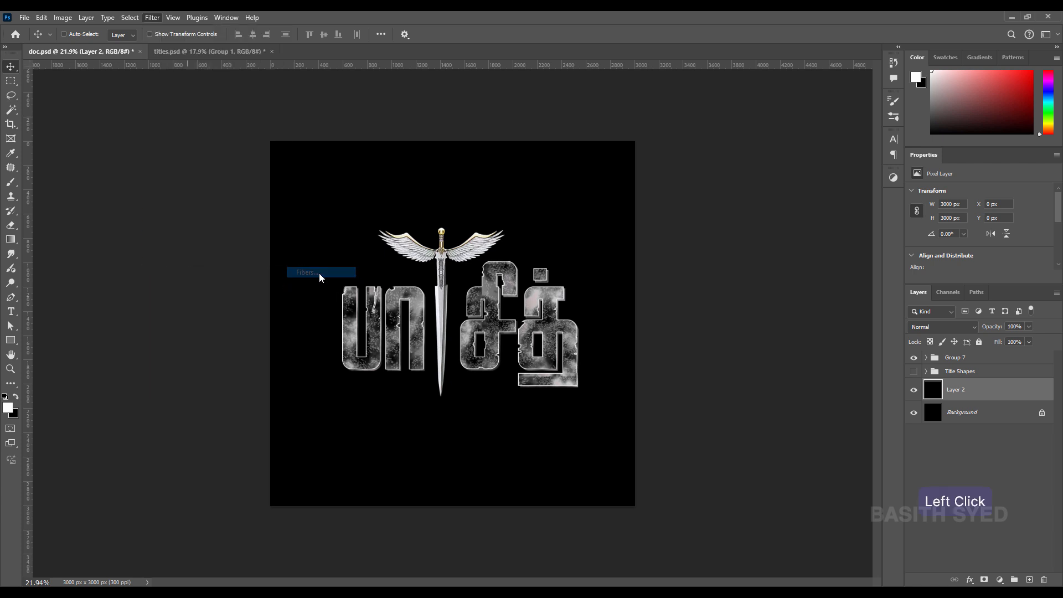
left_click(847, 175)
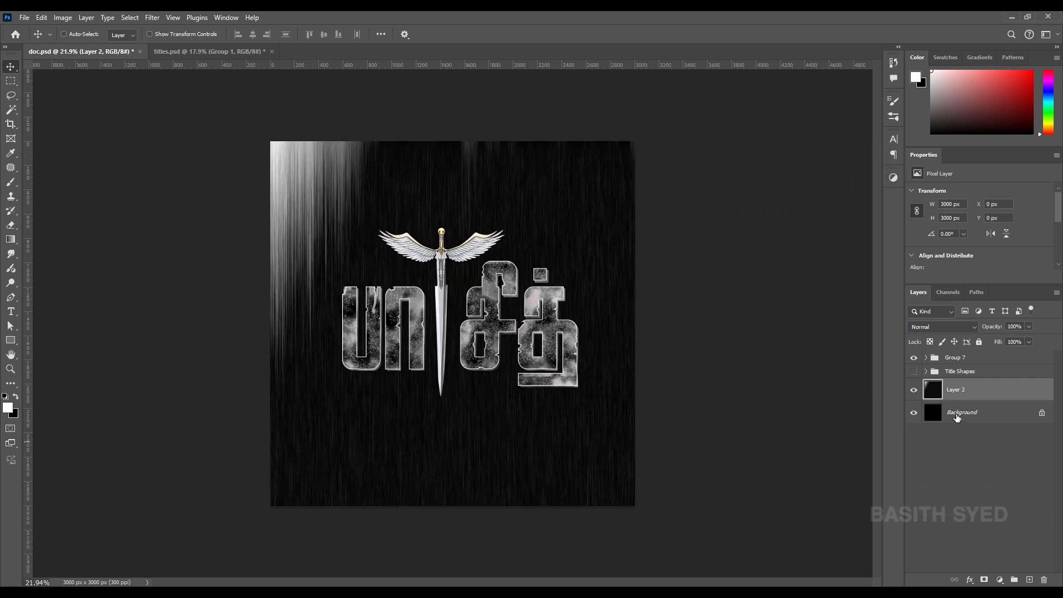
Step: Duplicate the fiber texture layer and transform the copy to about 212% scale, rotated about 27° so its streaks run diagonally across the canvas
key("ctrl")
key("ctrl+j")
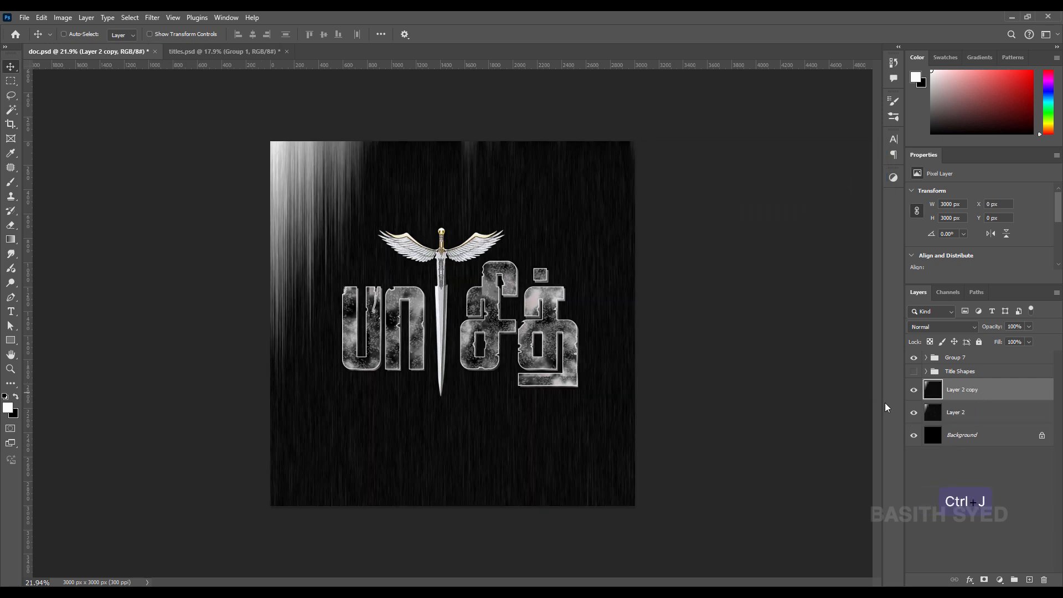
key("ctrl+t")
left_click_drag(641, 147, 1053, 104)
left_click_drag(694, 231, 538, 218)
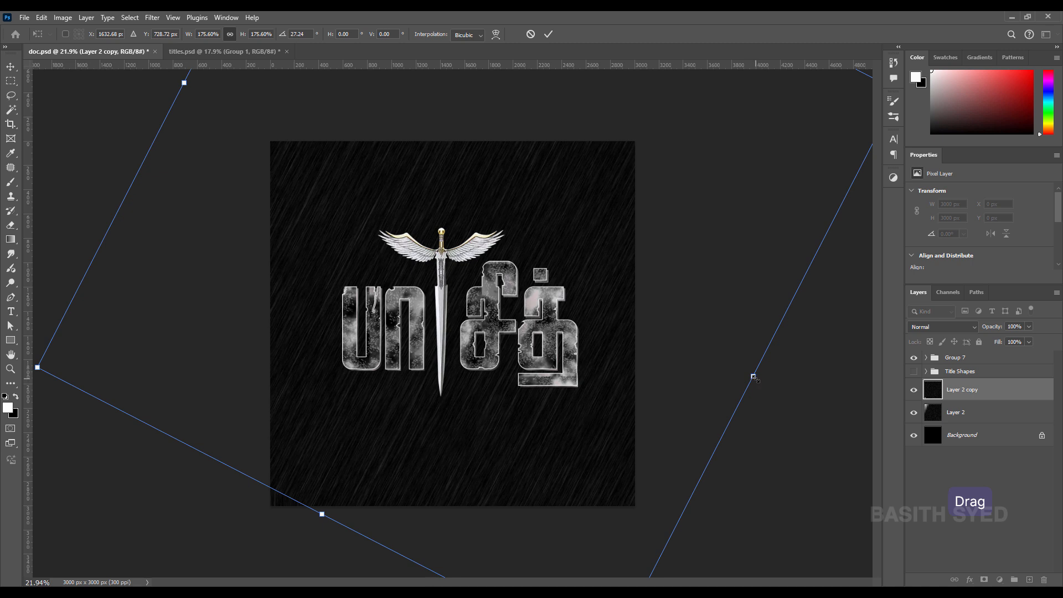
left_click_drag(754, 377, 686, 376)
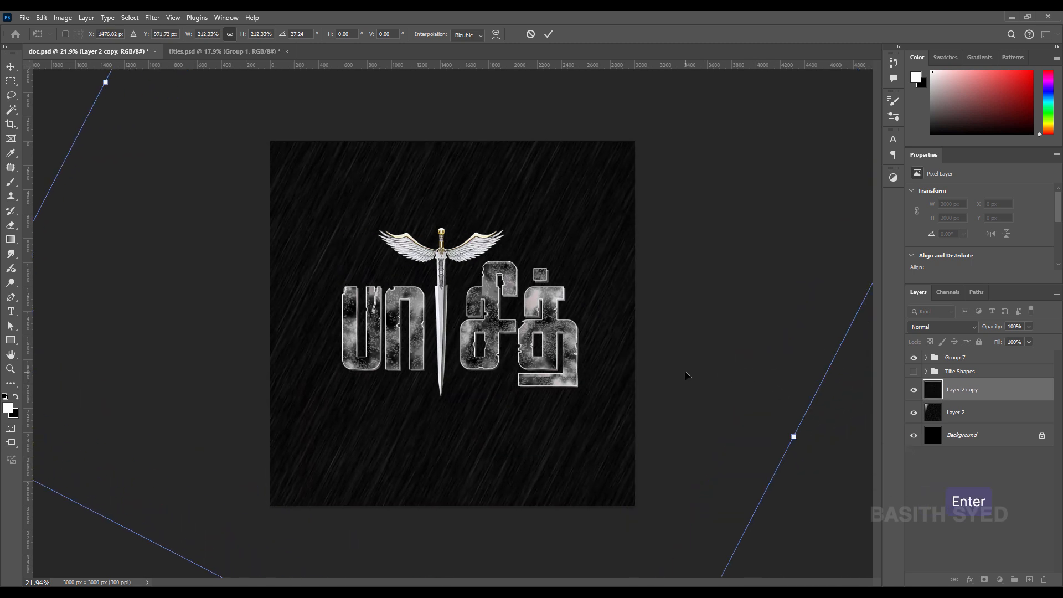
key("Return")
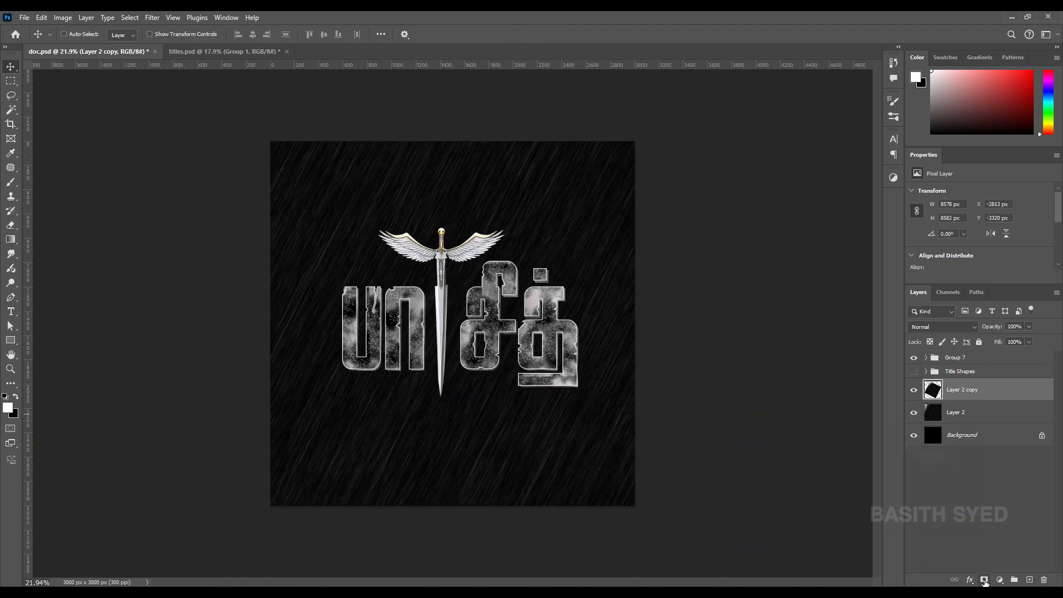
Step: Add a layer mask to Layer 2 copy and invert it to black to hide the diagonal streaks
left_click(984, 580)
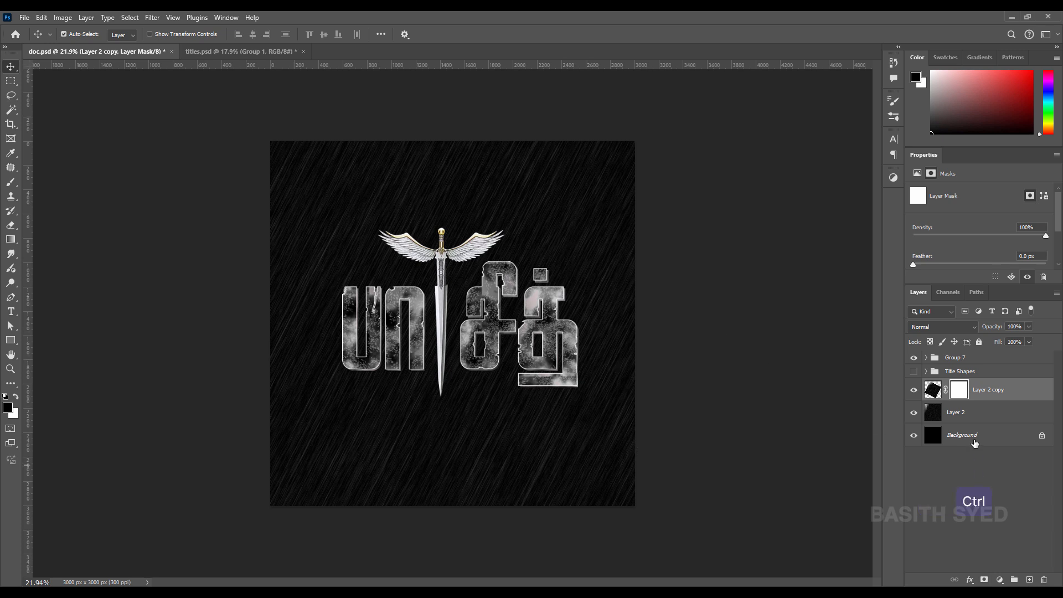
key("ctrl+i")
key("ctrl+z")
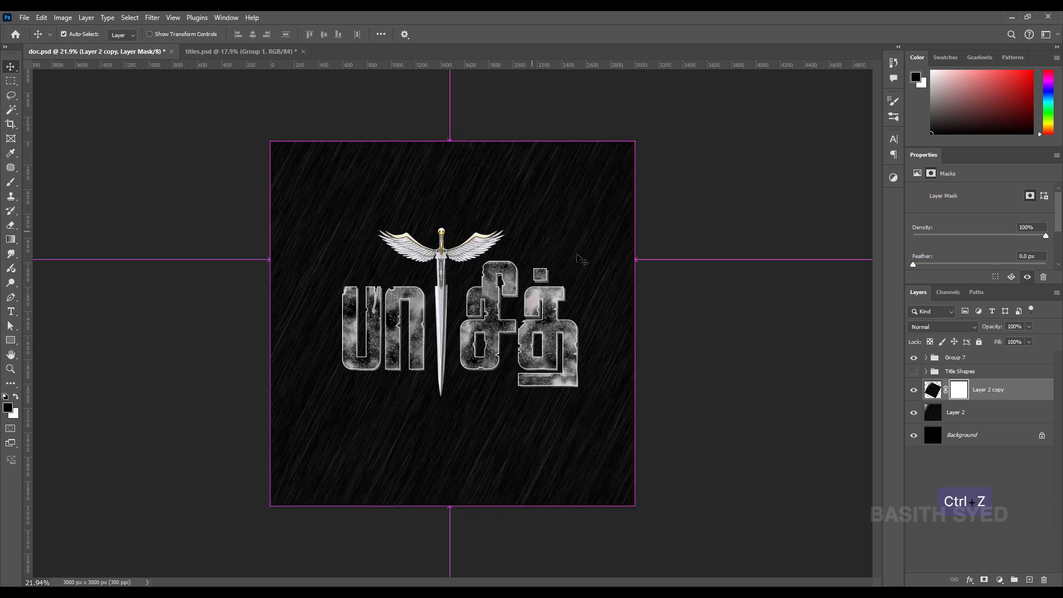
key("ctrl+i")
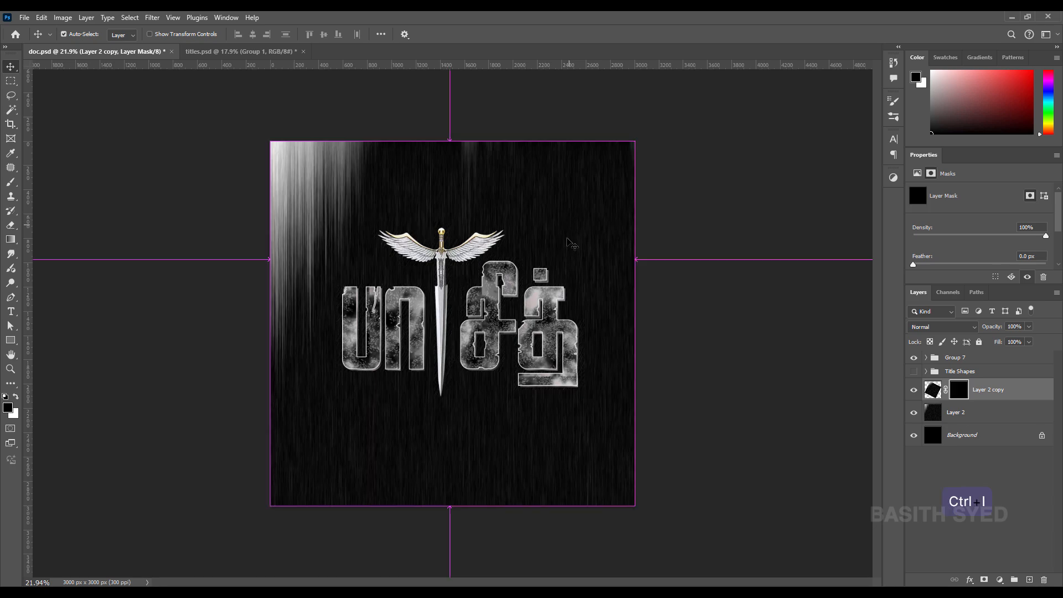
Step: Choose the Soft Round brush from the General Brushes and enlarge it to about 1908 px
key("b")
left_click(73, 38)
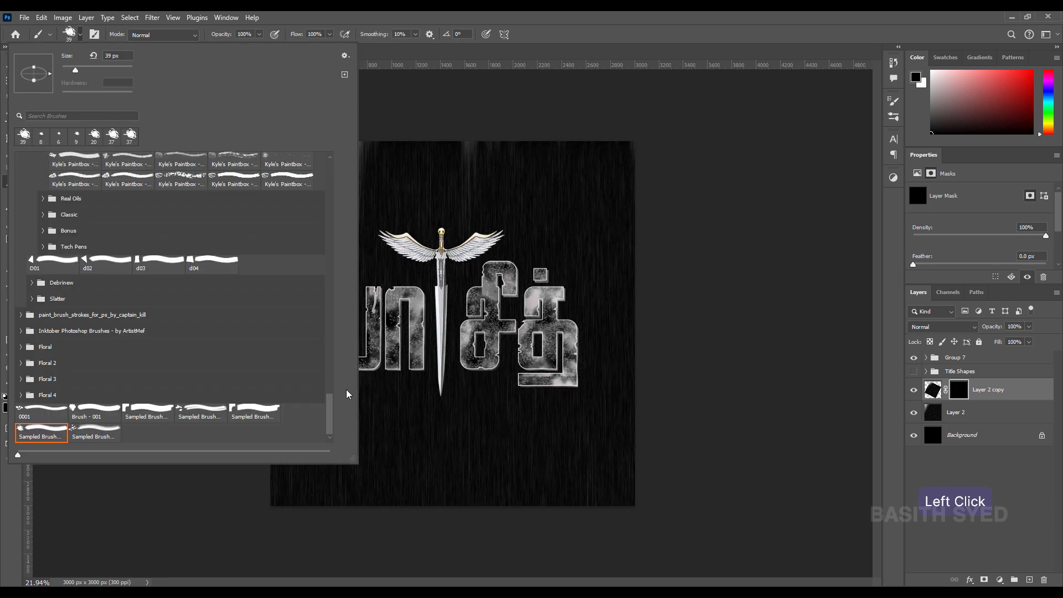
left_click_drag(332, 396, 319, 129)
left_click(46, 174)
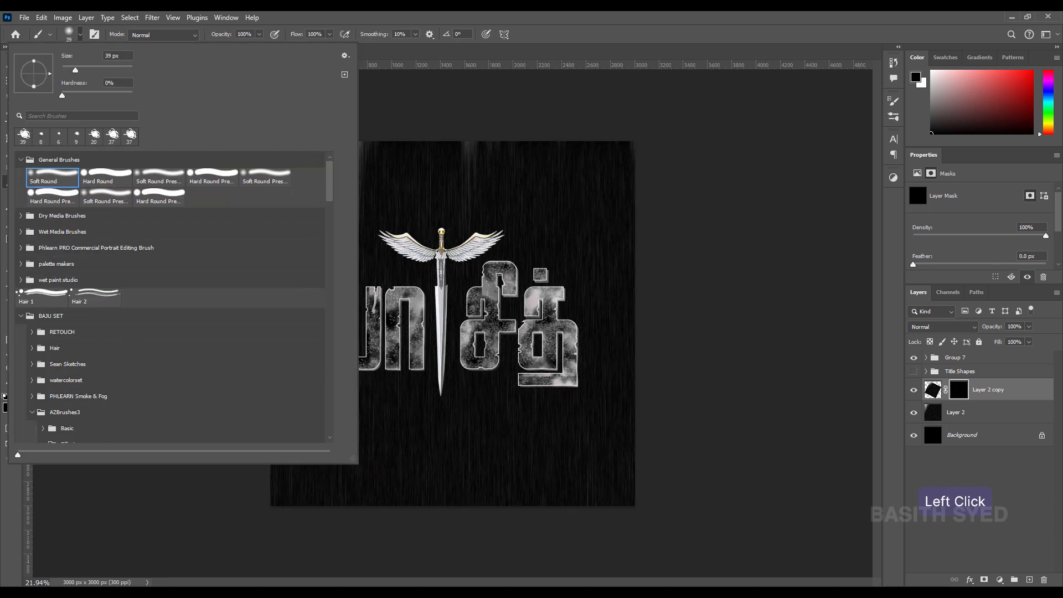
left_click(603, 188)
left_click_drag(583, 221, 651, 228)
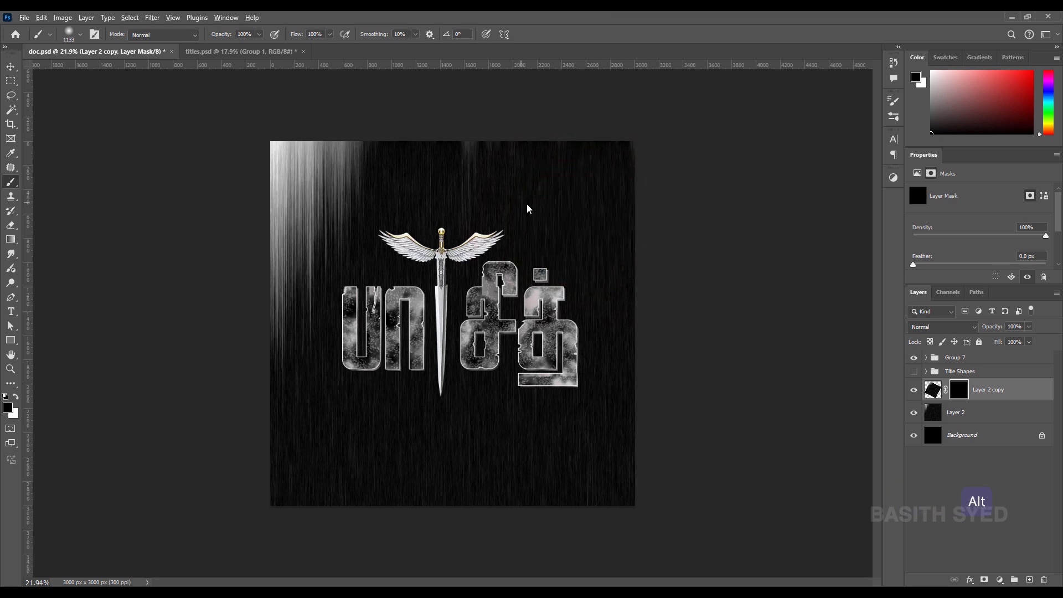
left_click_drag(506, 160, 625, 216)
Step: Paint white on Layer 2 copy's mask over the canvas's upper-right and lower-left corners to reveal the diagonal streaks there
left_click(961, 392)
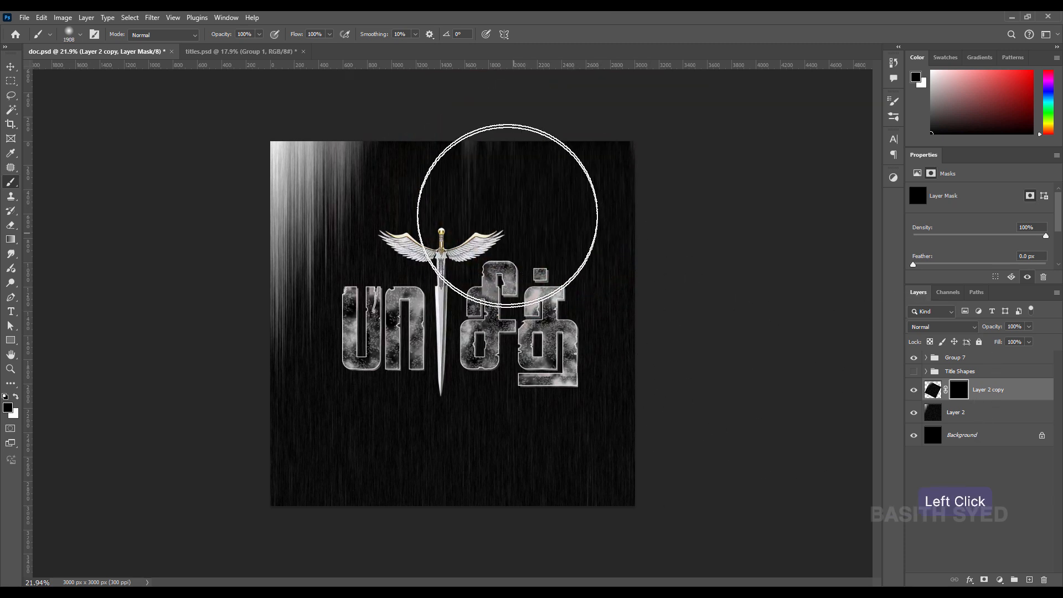
key("x")
mouse_move(534, 207)
left_mouse_down()
mouse_move(622, 244)
mouse_move(558, 194)
mouse_move(634, 246)
left_mouse_up()
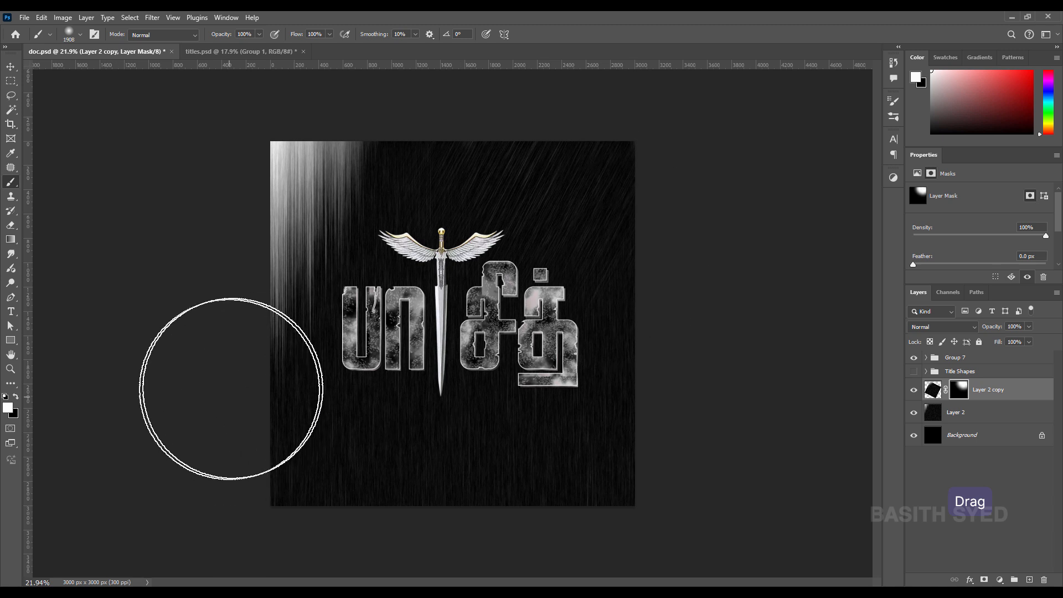
left_click_drag(230, 390, 340, 487)
left_click_drag(437, 487, 513, 528)
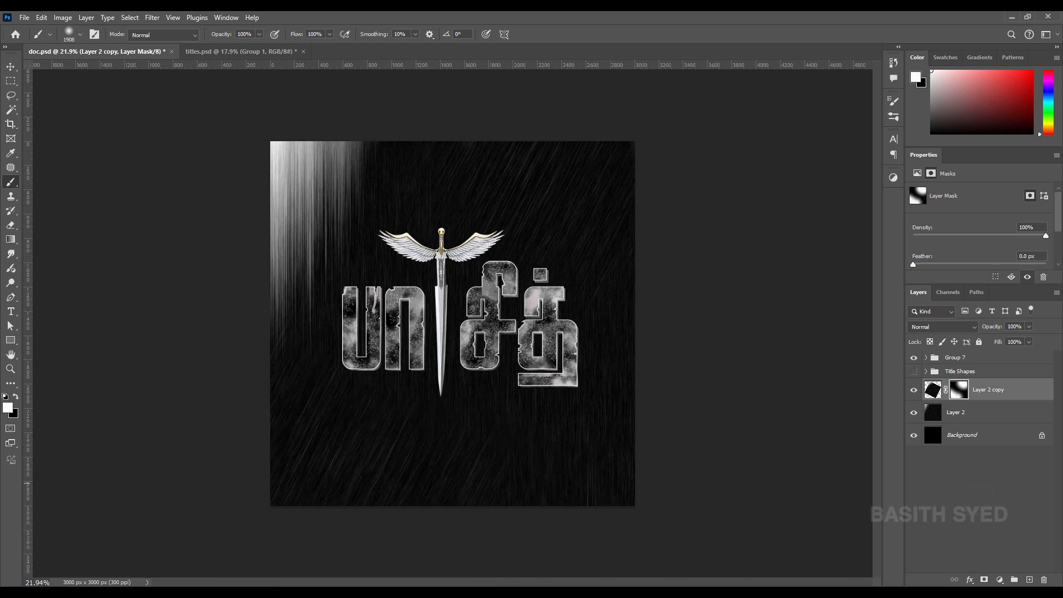
Step: Colorize Layer 2 copy's pixels brown with Hue/Saturation, using hue 31, saturation 38 and lightness 0
left_click(934, 391)
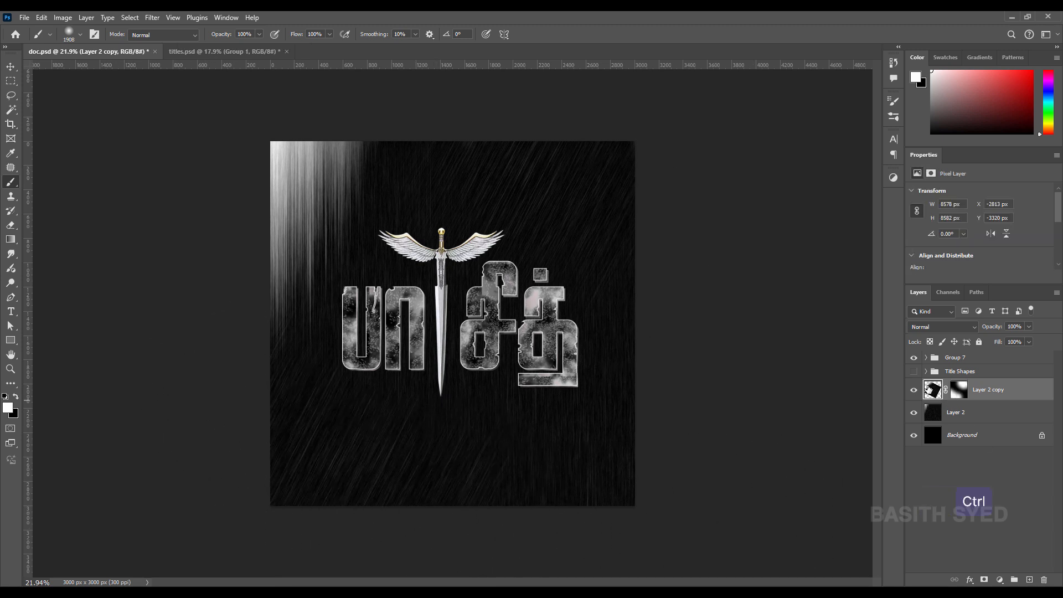
key("ctrl+u")
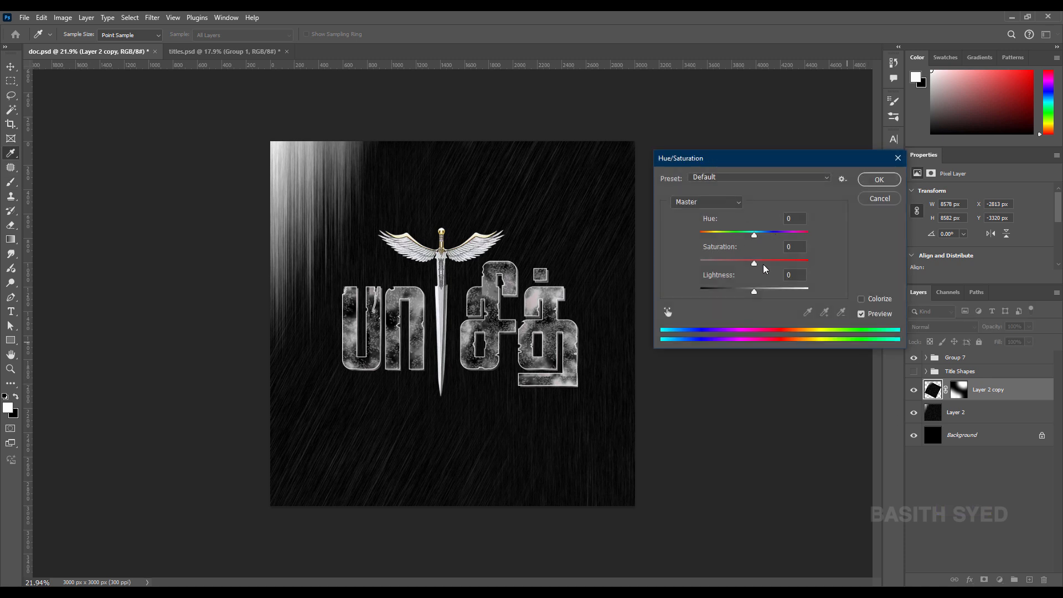
left_click(862, 299)
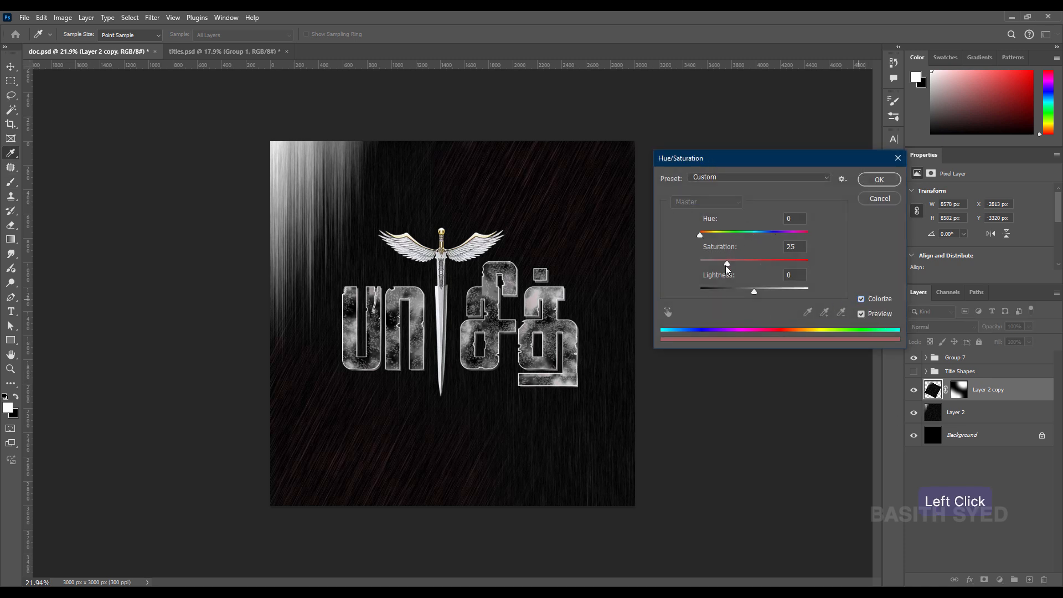
left_click_drag(726, 266, 713, 239)
left_click_drag(756, 293, 759, 296)
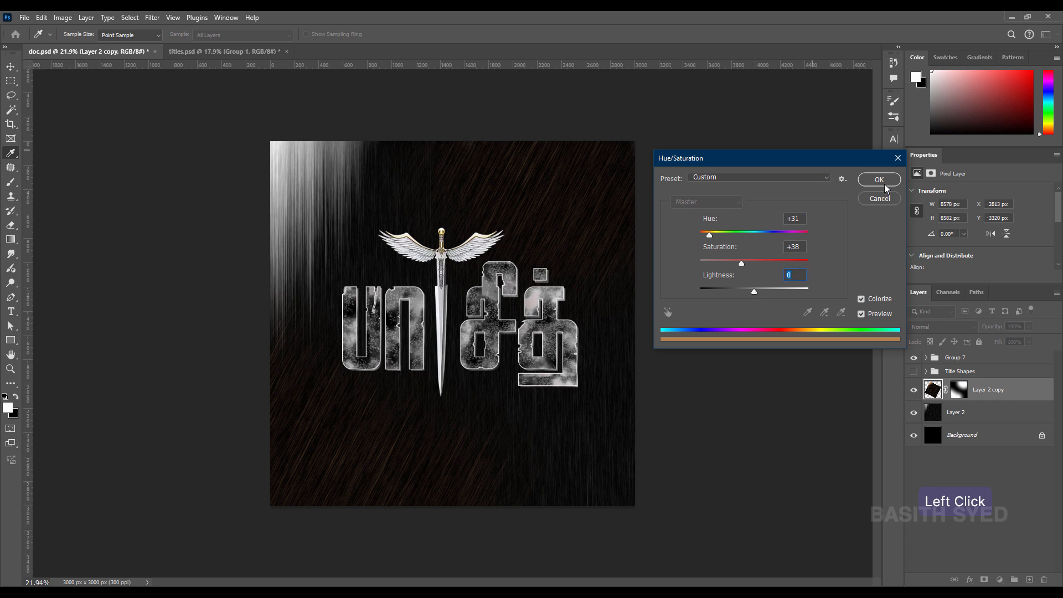
left_click(879, 181)
key("b")
Step: Scale Layer 2 to about 132% and shift it to about X -446, Y -266 px, pushing its bright corner largely off the canvas
left_click(948, 411)
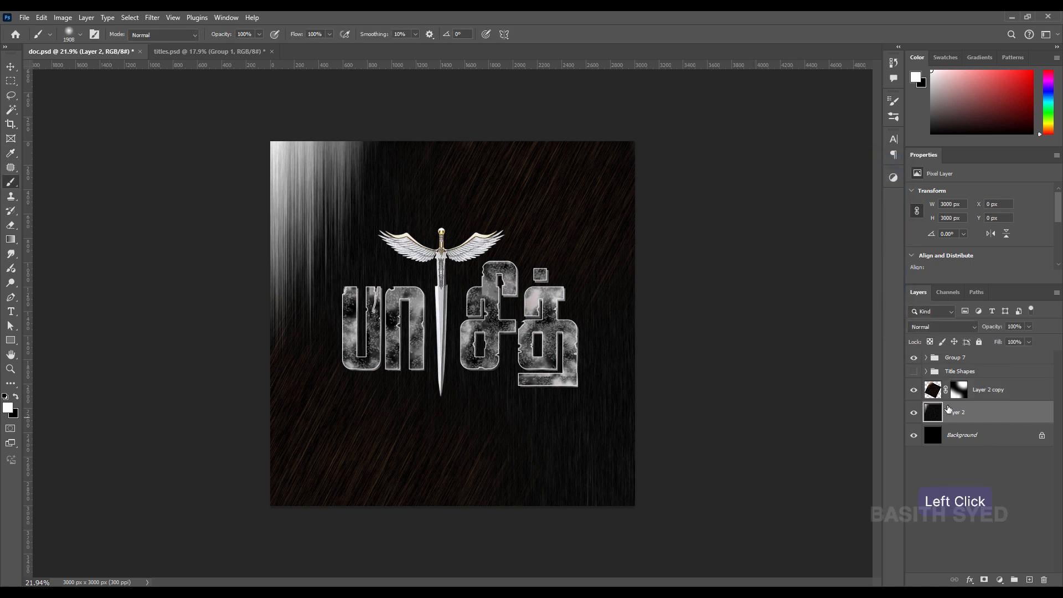
key("ctrl+t")
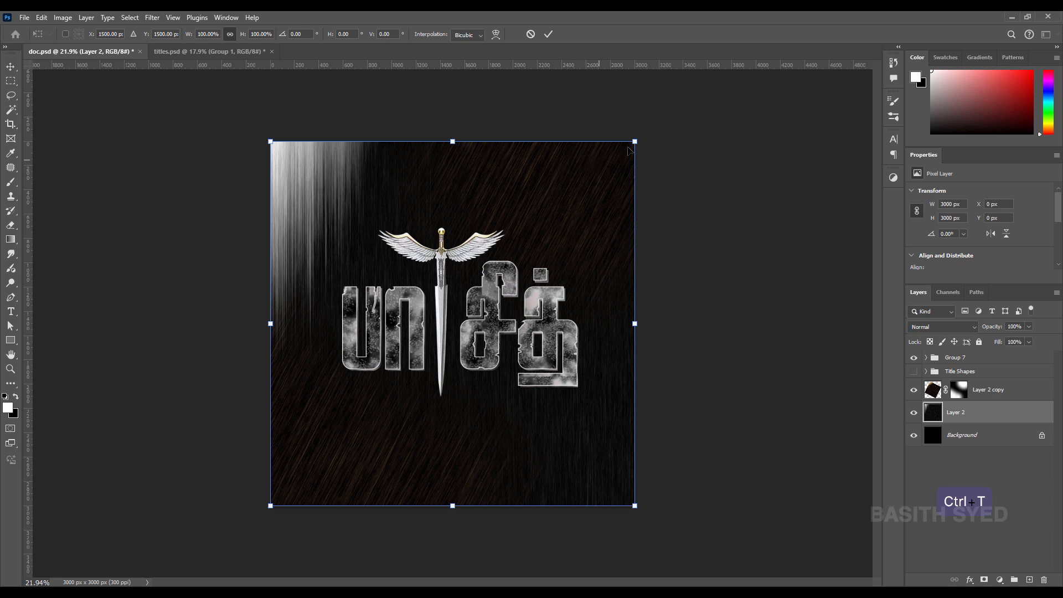
left_click_drag(635, 142, 749, 73)
left_click_drag(723, 260, 645, 291)
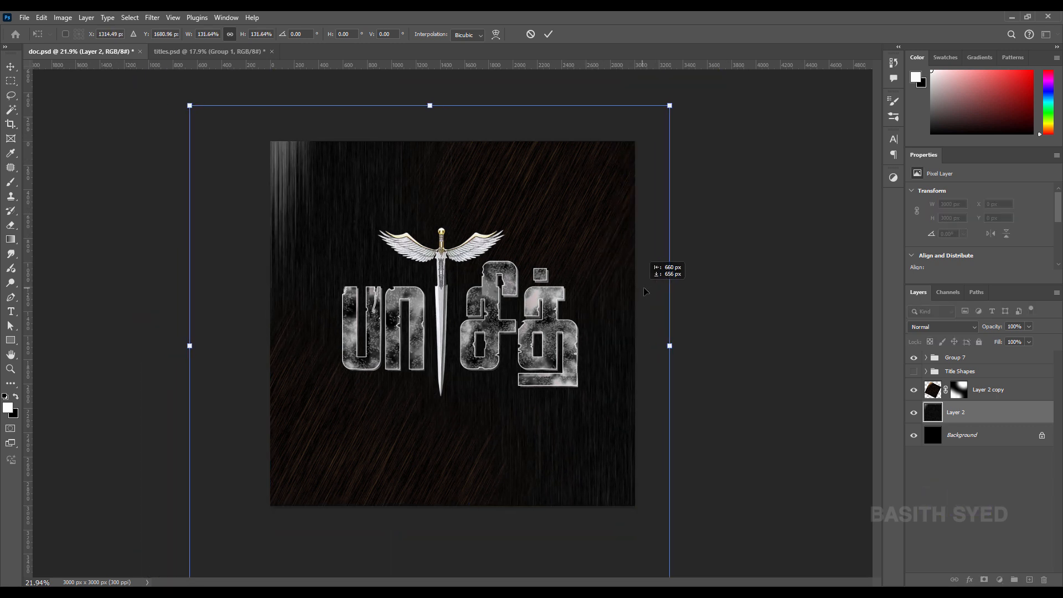
key("Return")
key("ctrl+0")
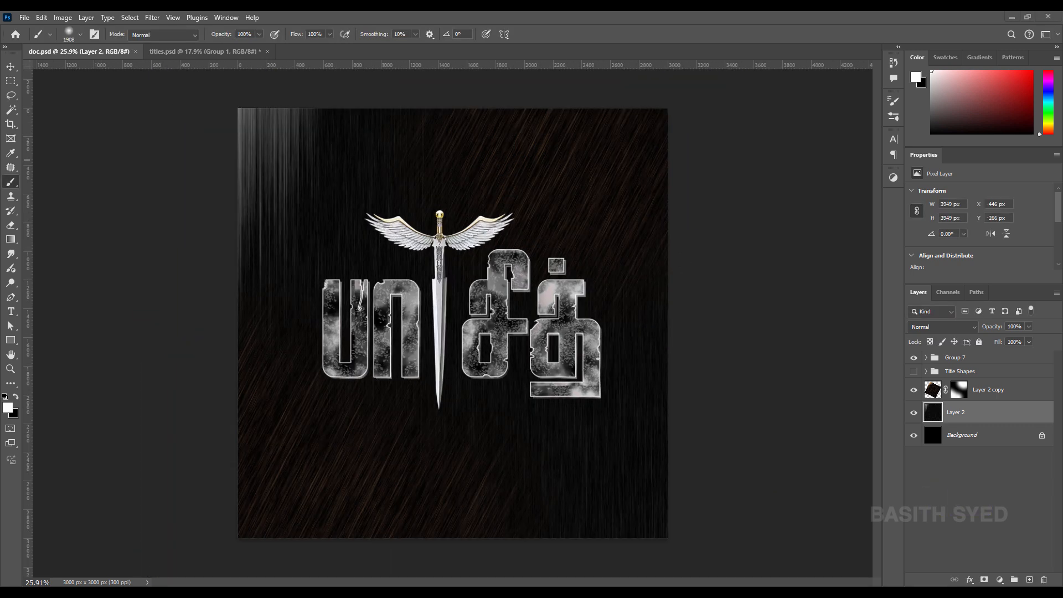